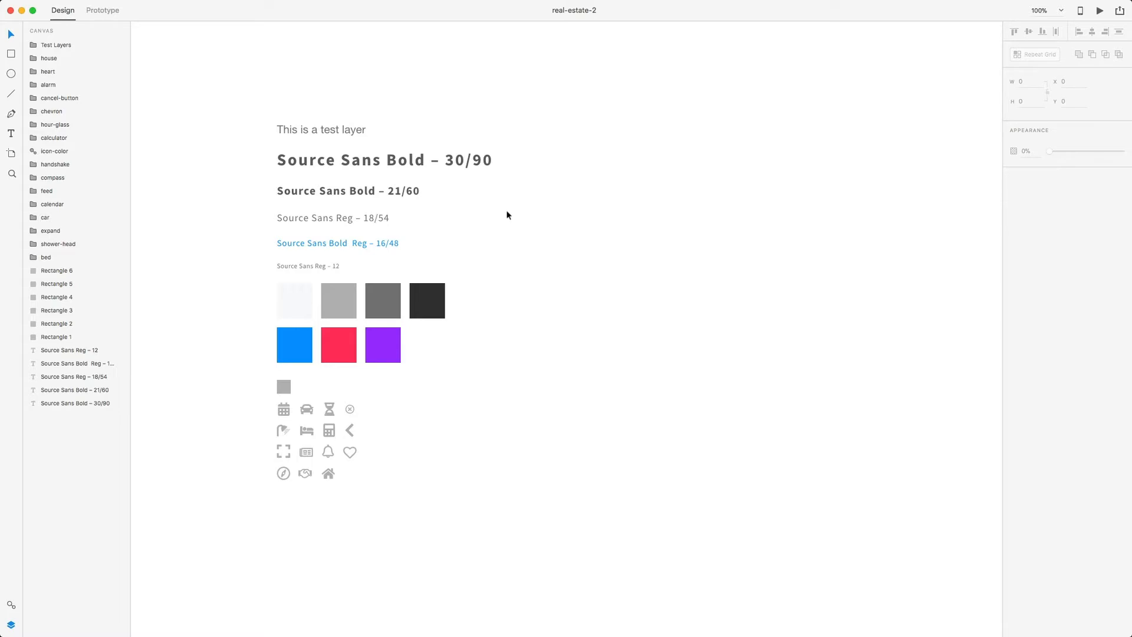
- Save the 'This is a test' text's styling as a character style and show the document's assets
left_click(401, 162)
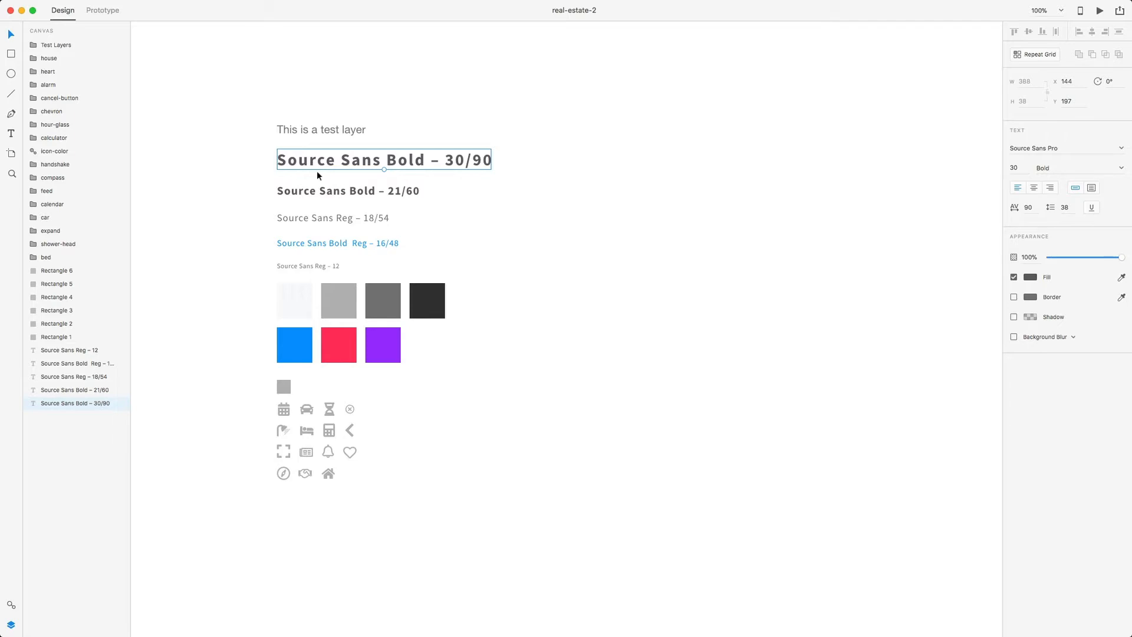
left_click(326, 130)
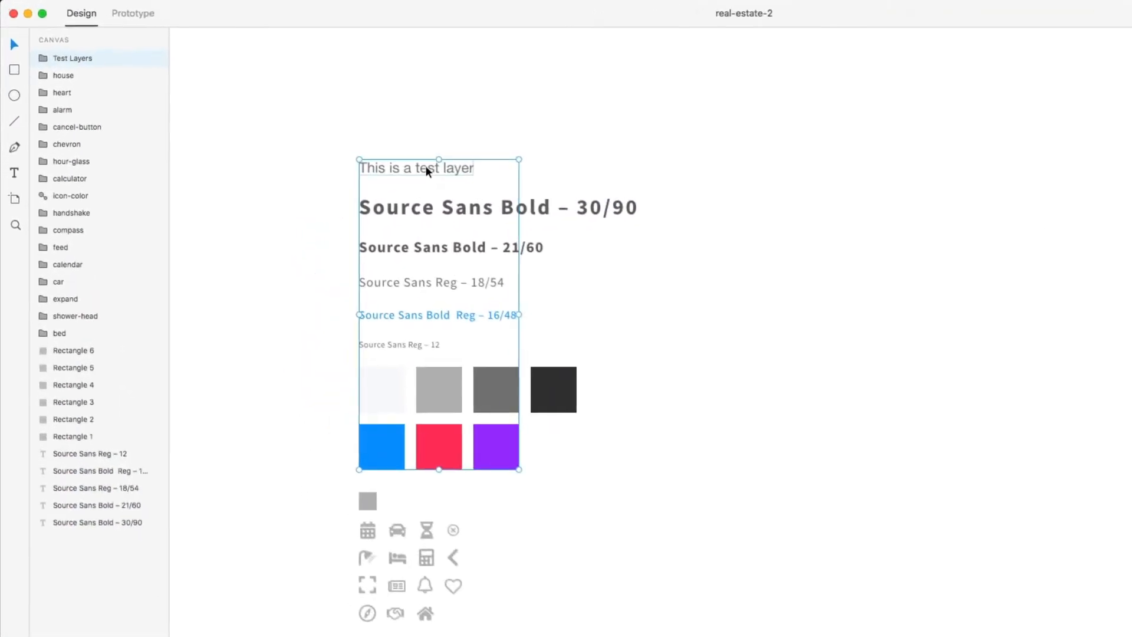
double_click(426, 167)
right_click(427, 166)
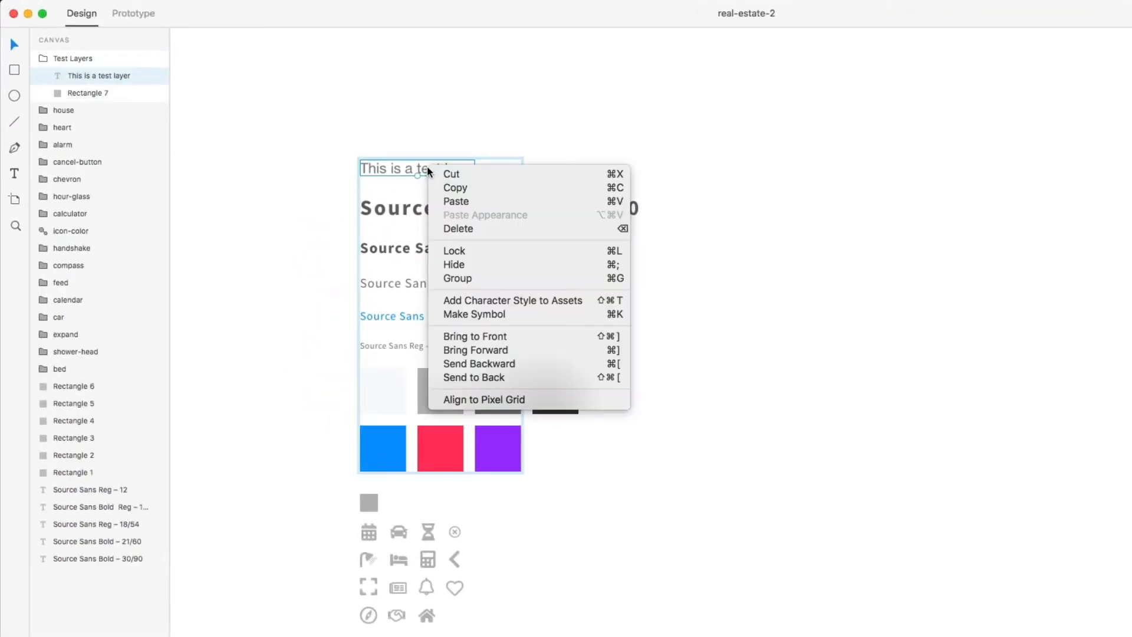
left_click(537, 303)
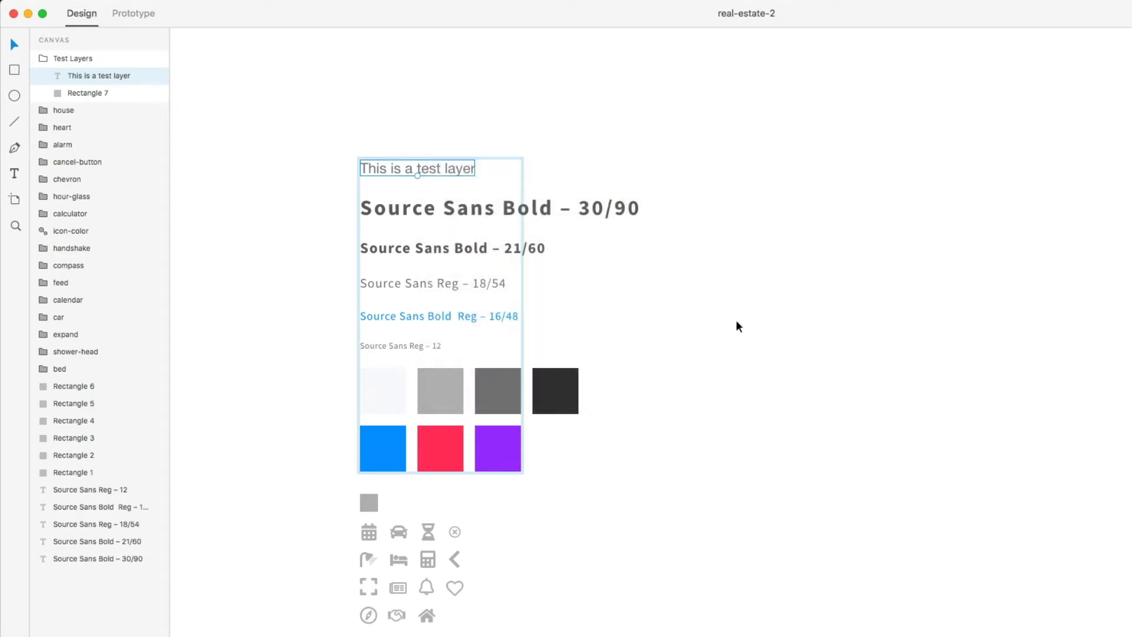
left_click(13, 597)
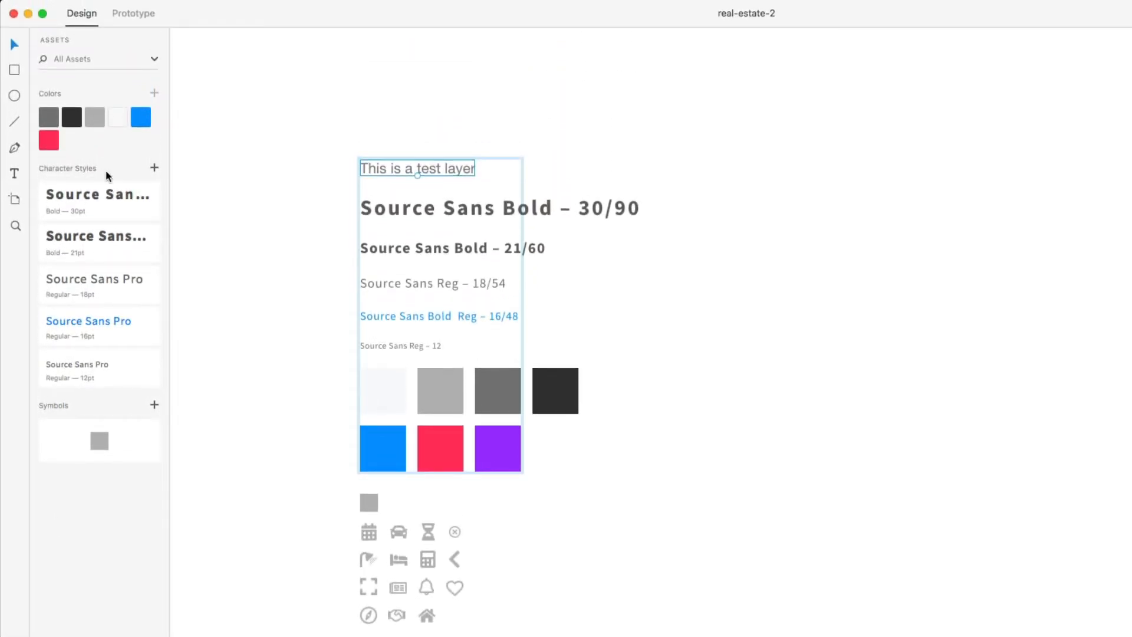
- Fill the purple swatch square inside the test group with the red colour asset
left_click(497, 448)
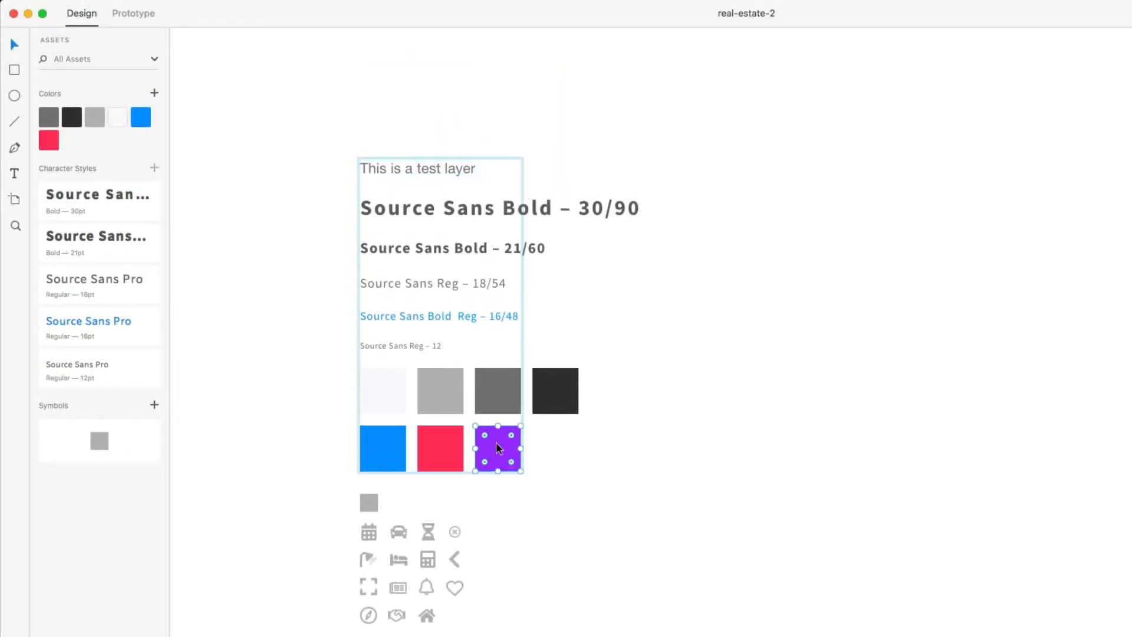
left_click(588, 493)
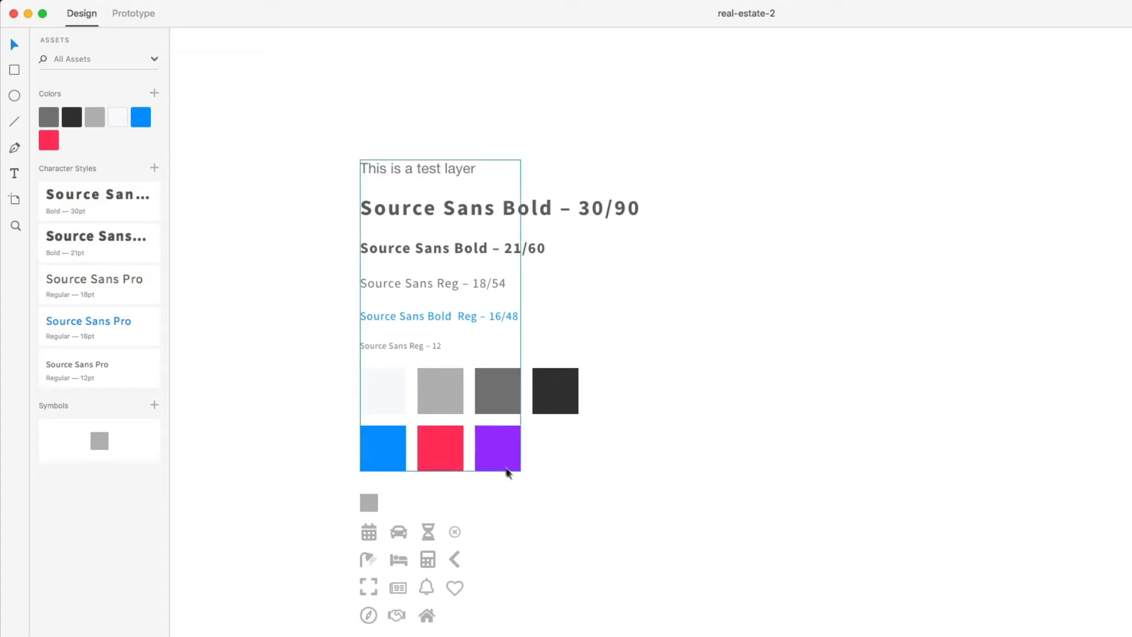
double_click(497, 453)
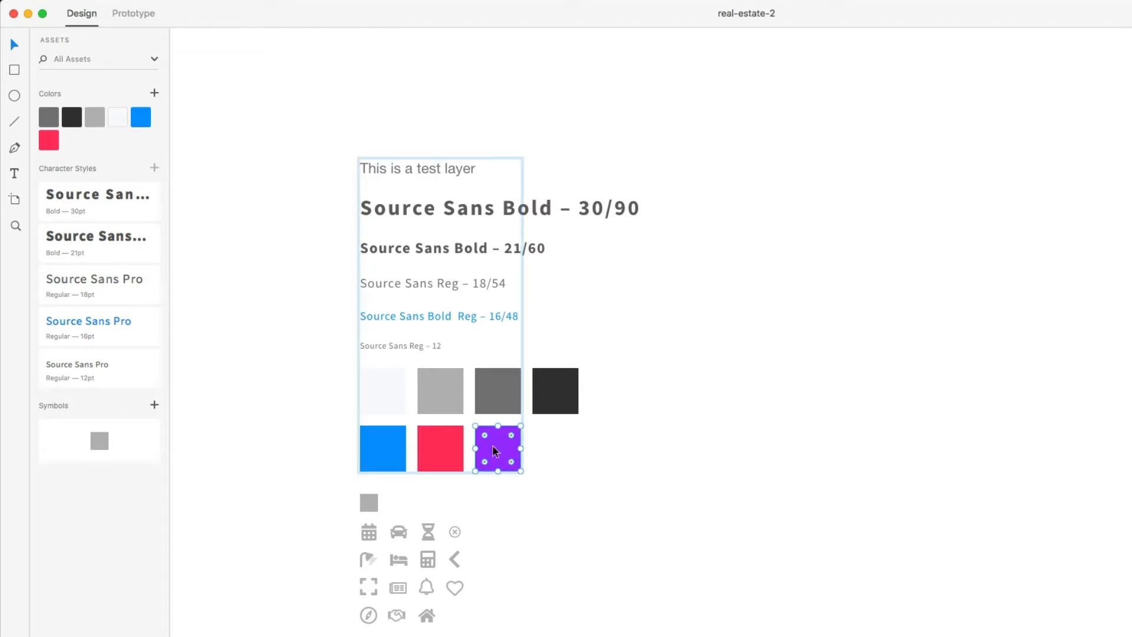
right_click(497, 447)
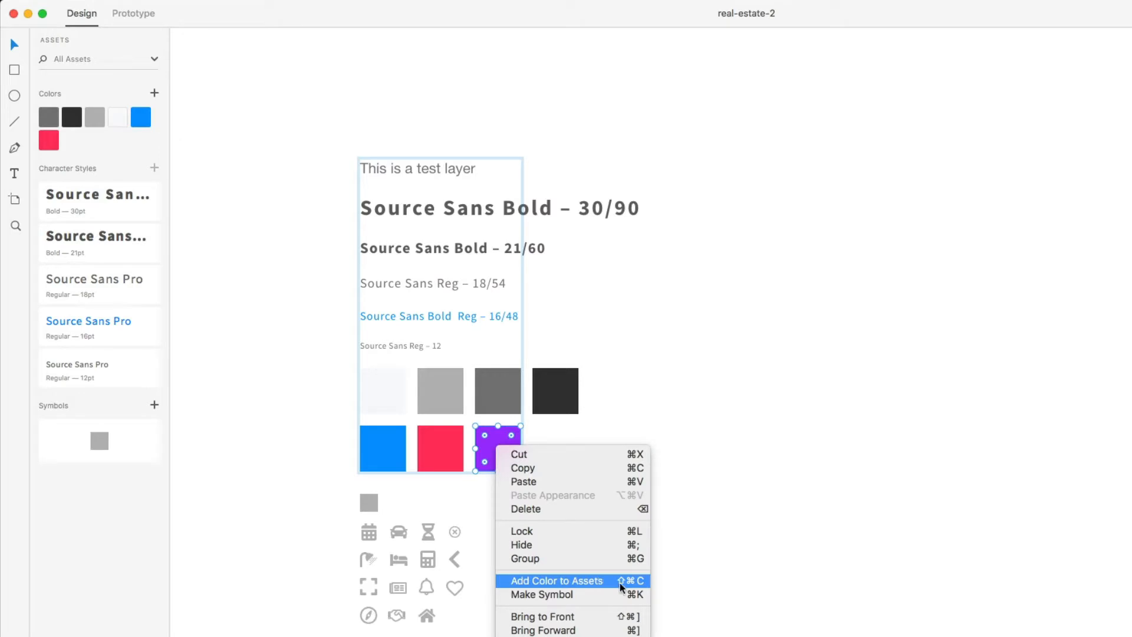
left_click(742, 567)
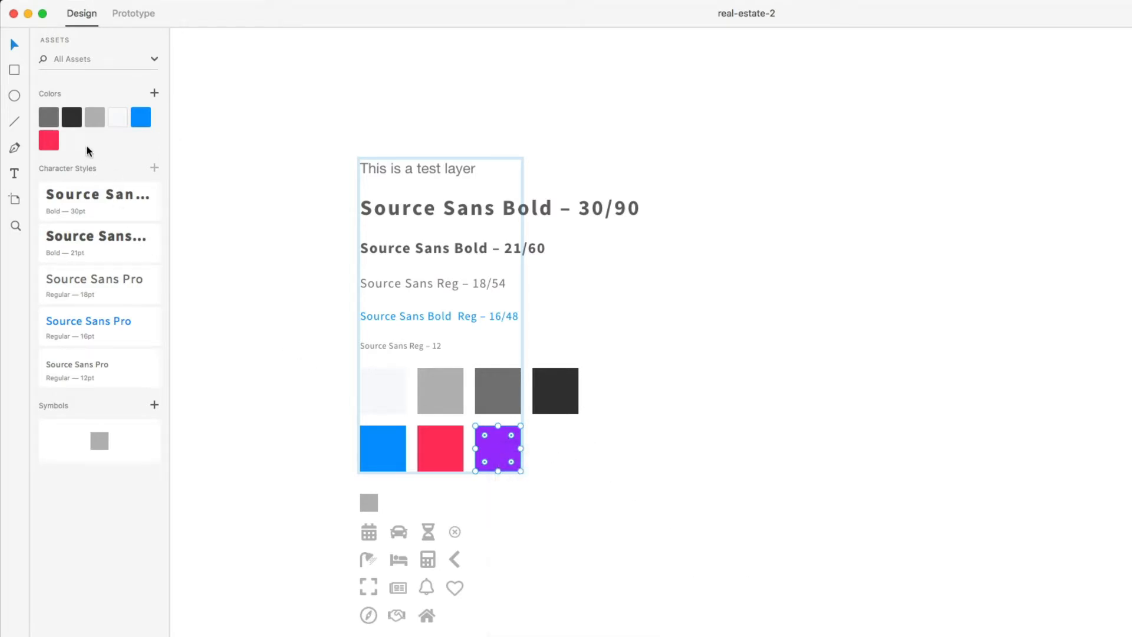
left_click(54, 143)
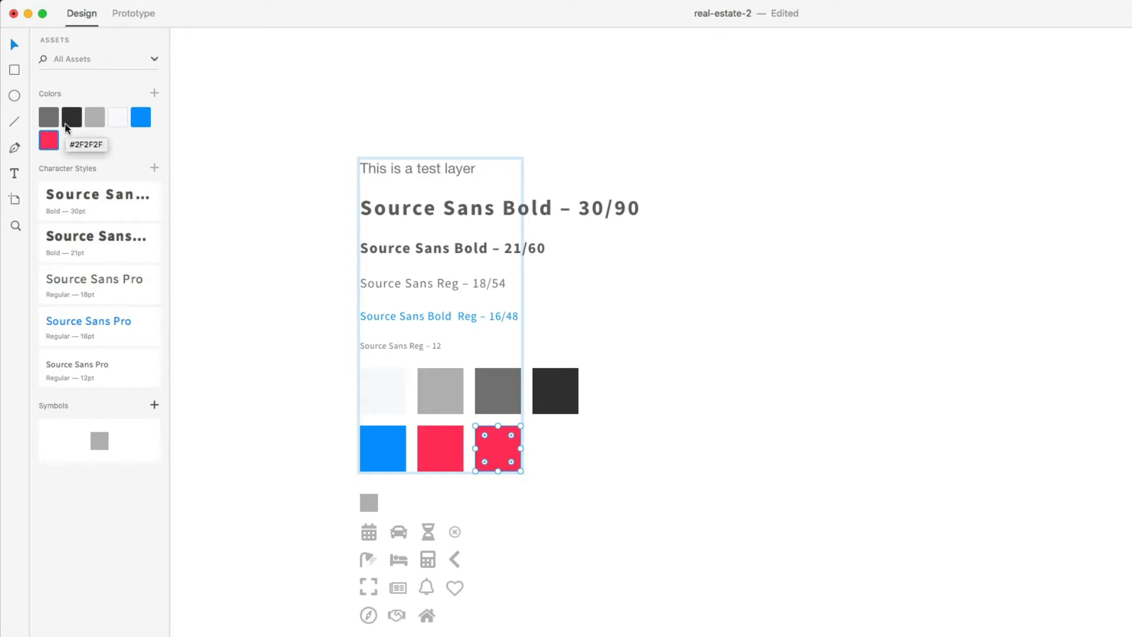
left_click(607, 487)
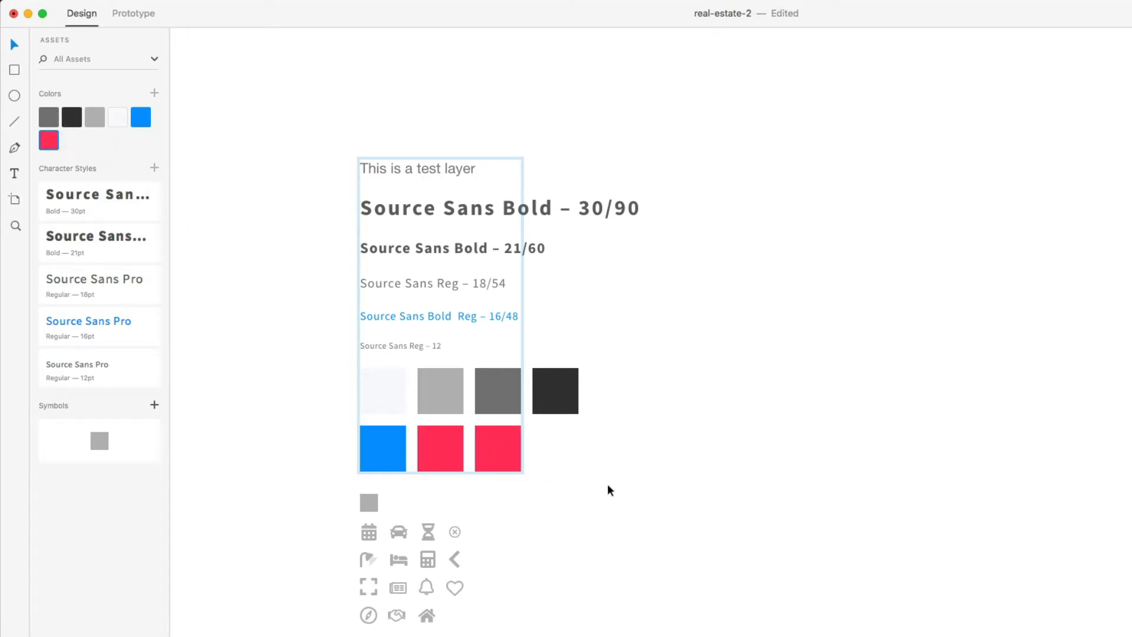
scroll(246, 297, "down", 5)
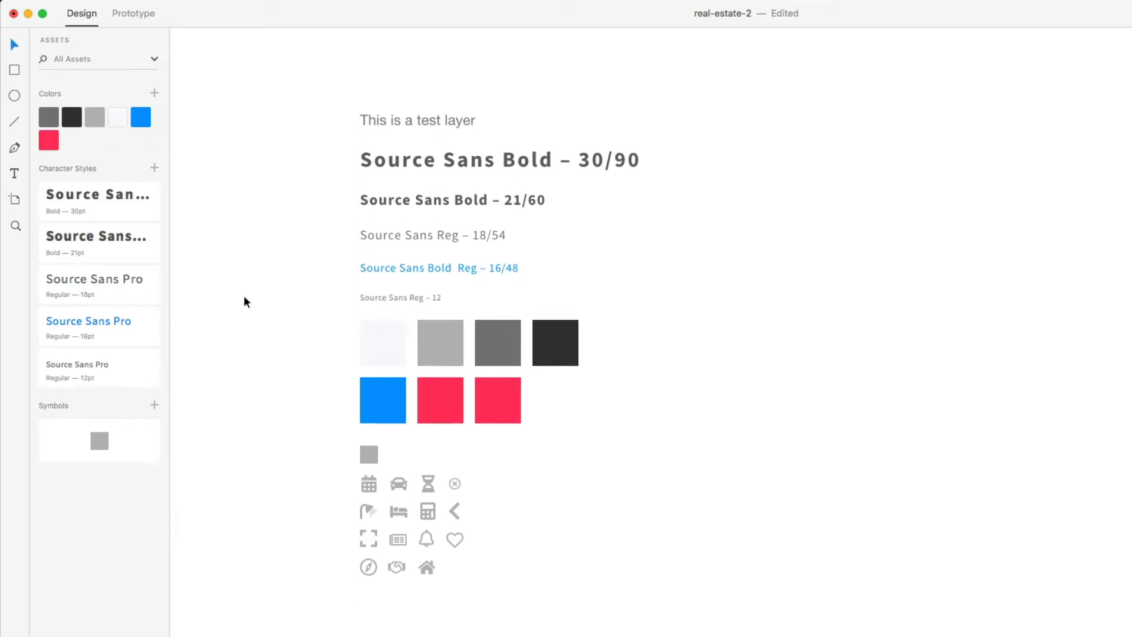
- Try the blue colour asset on the icon symbol, then undo it back to grey
scroll(362, 374, "left", 3)
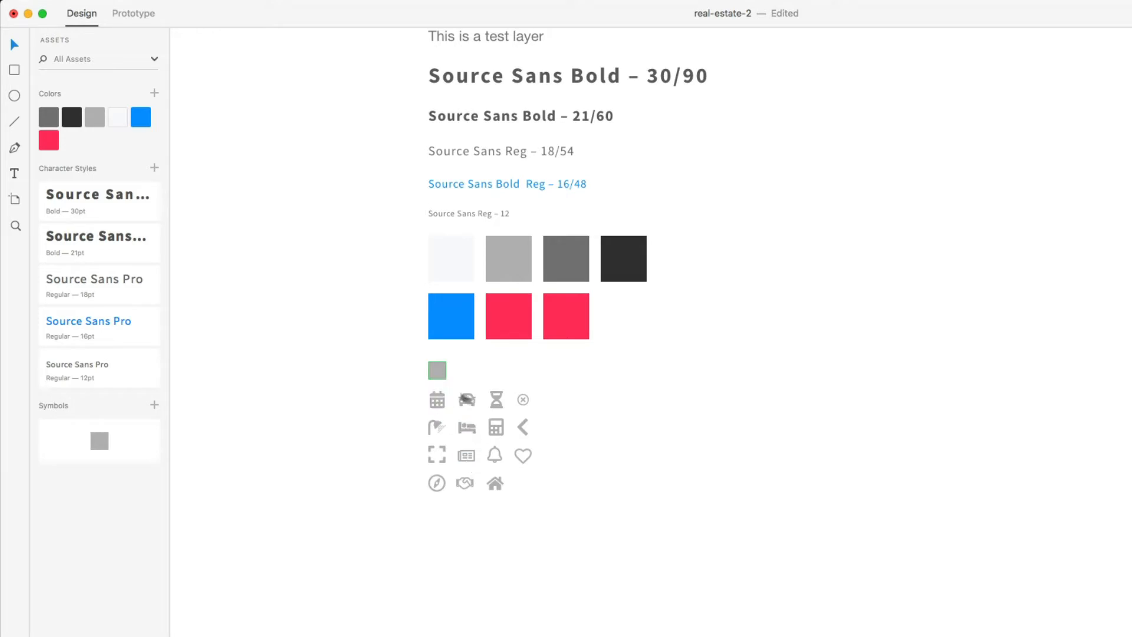
left_click(144, 123)
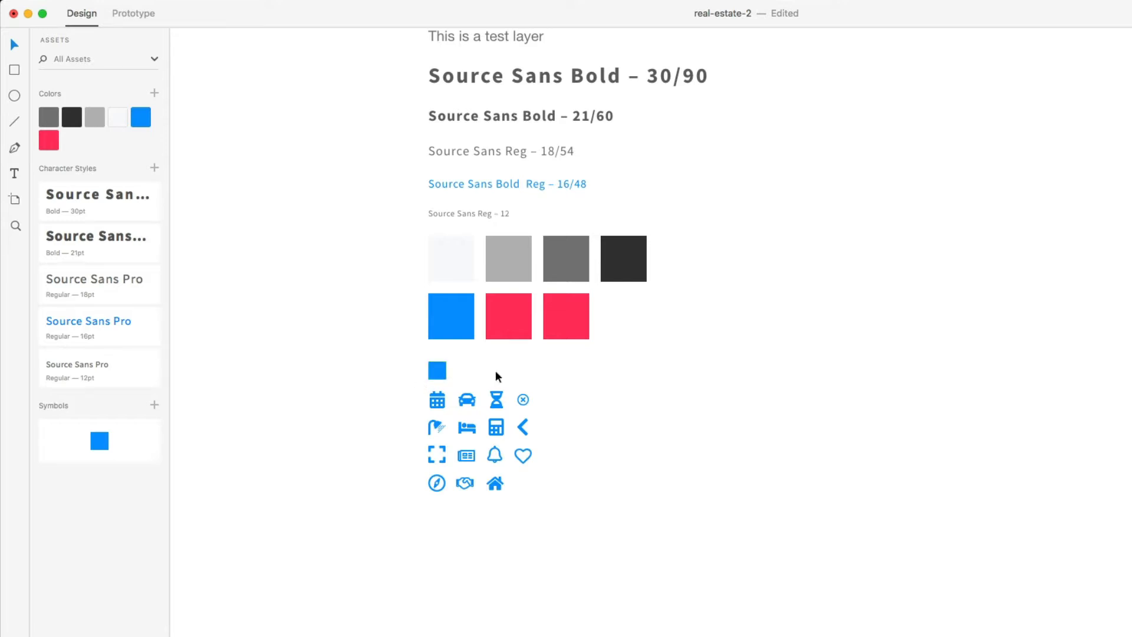
key("super+z")
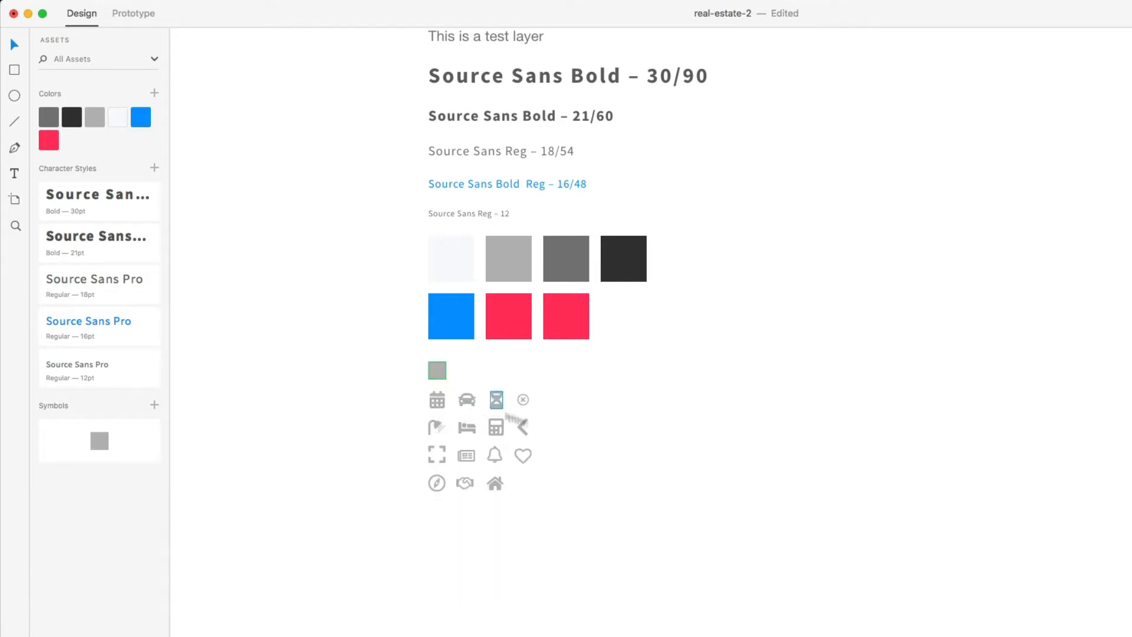
- Move to empty canvas and switch to the Artboard tool to see its device presets
scroll(642, 479, "right", 2)
scroll(642, 478, "up", 1)
scroll(641, 479, "right", 5)
scroll(640, 479, "up", 3)
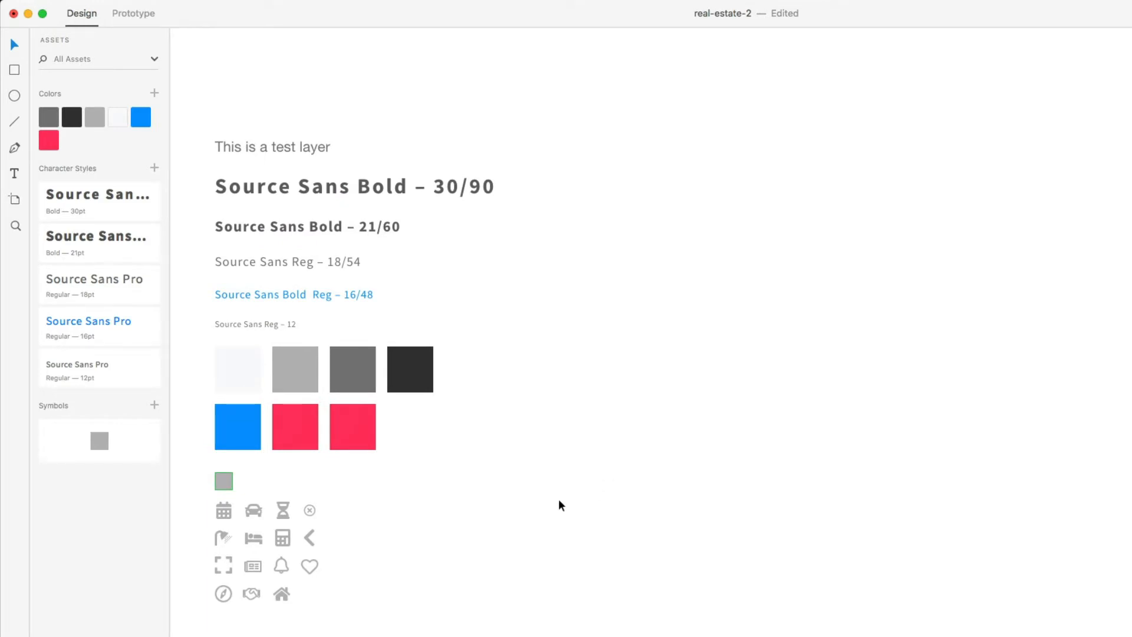
scroll(558, 499, "right", 8)
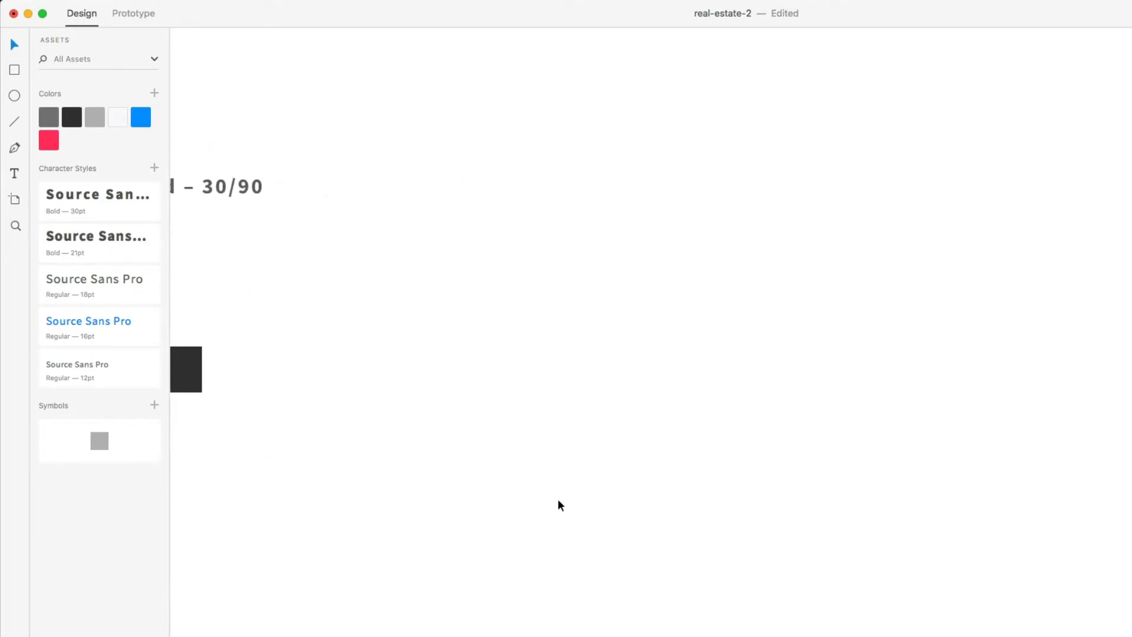
key("a")
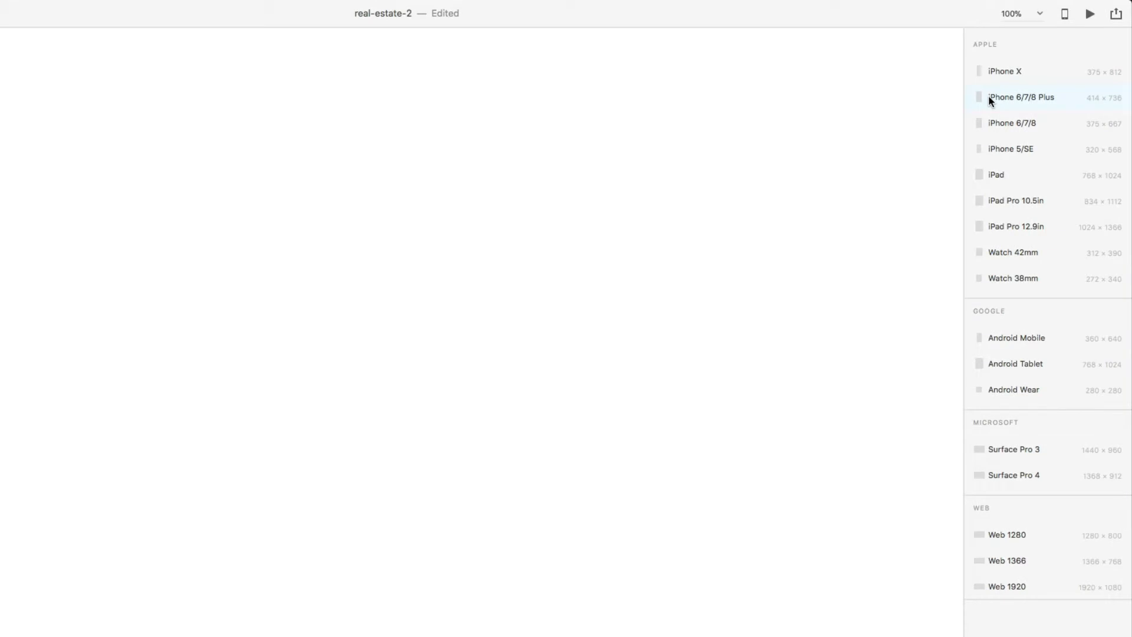
- Add an iPhone 6/7/8 Plus artboard and drag it beside the style sheet
left_click(990, 98)
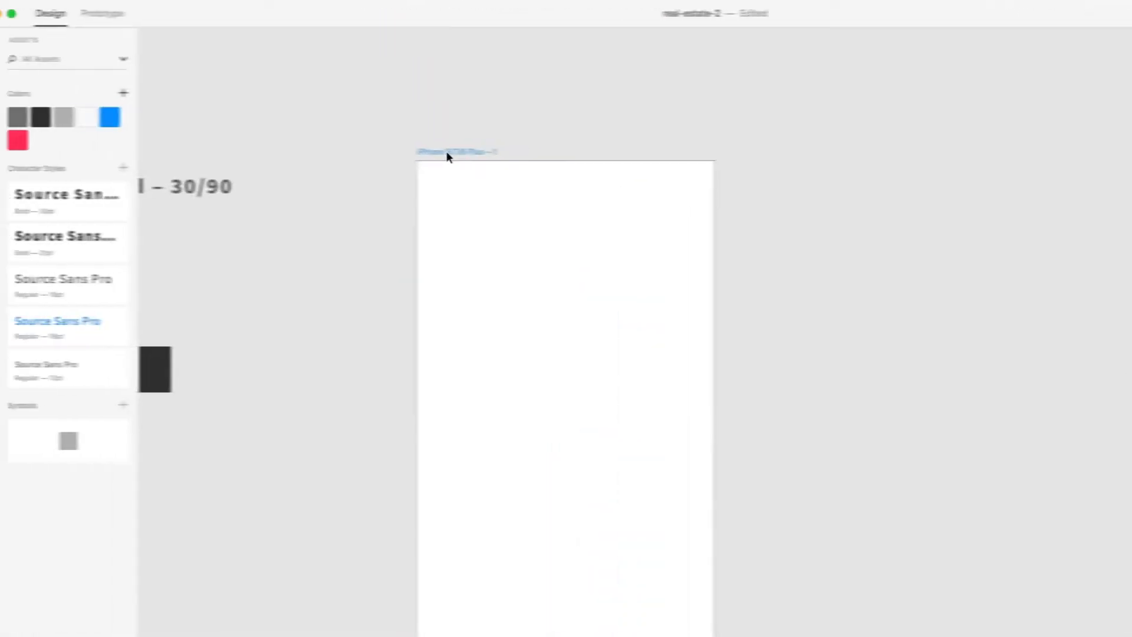
left_click_drag(447, 151, 370, 139)
scroll(376, 144, "left", 3)
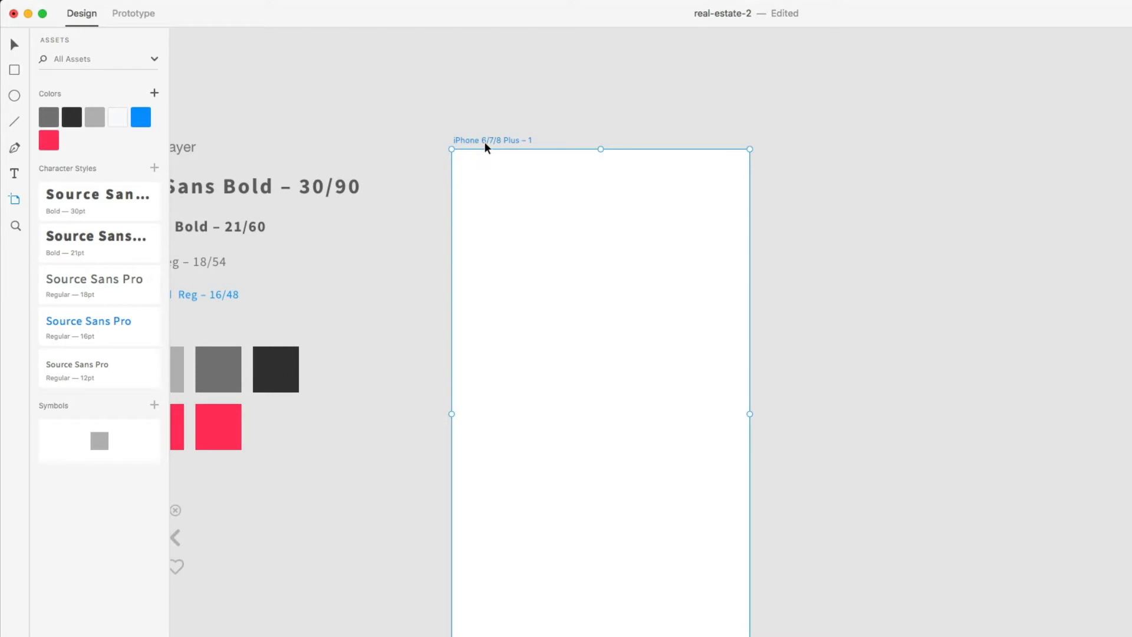
- Add a 'Filters' label and give it the blue 16pt Source Sans Pro character style
key("t")
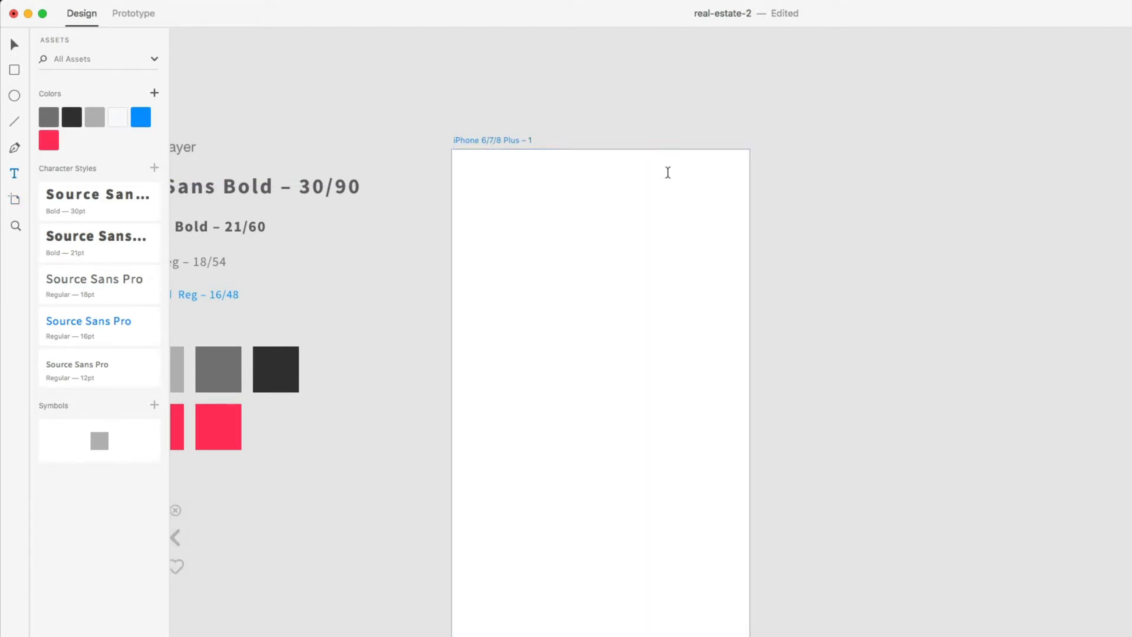
left_click(668, 172)
key("shift")
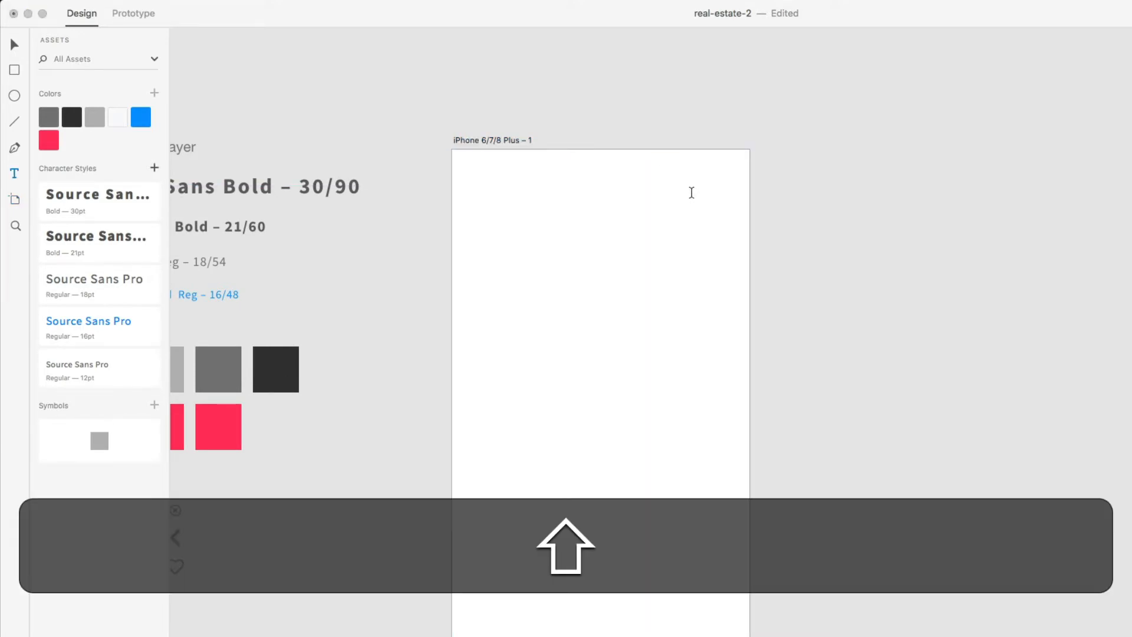
type("Filter")
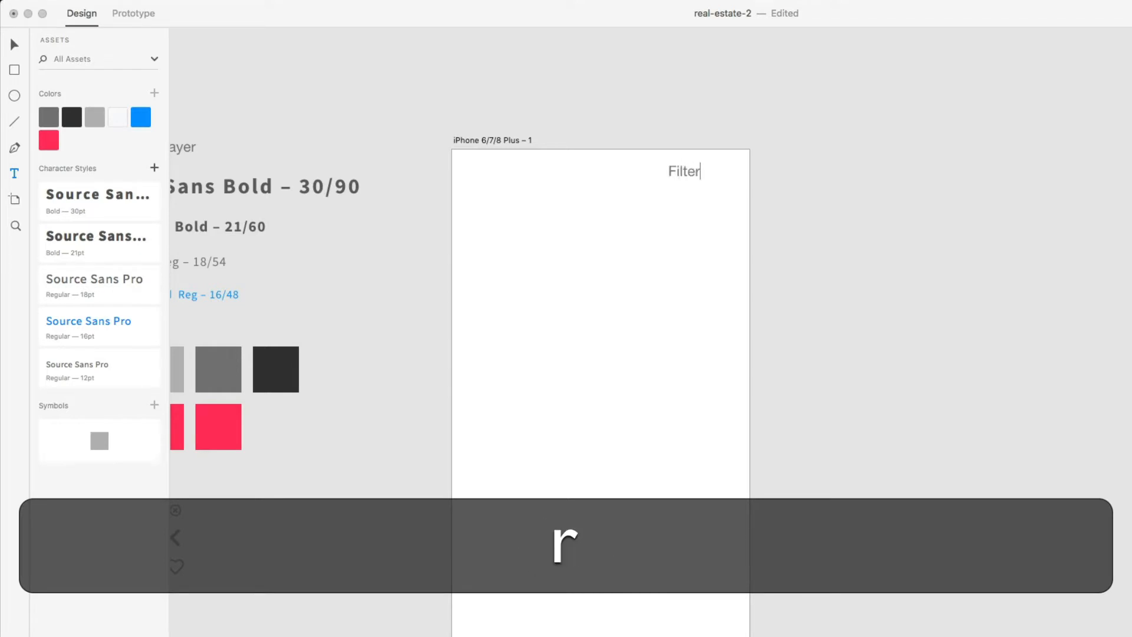
type("s")
left_click_drag(687, 172, 691, 174)
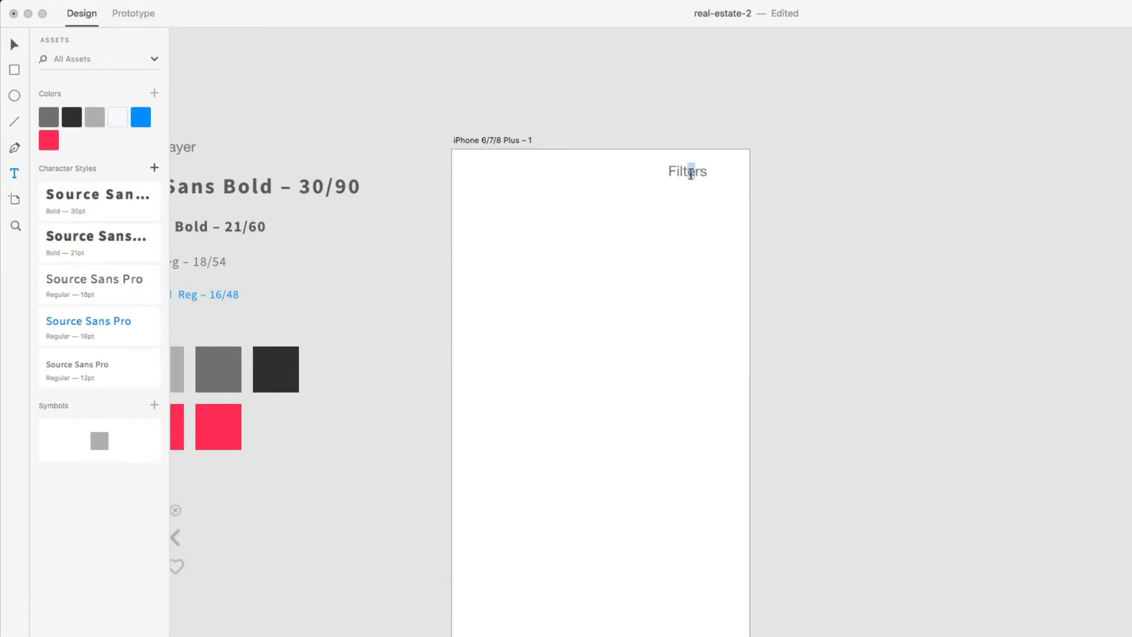
double_click(692, 174)
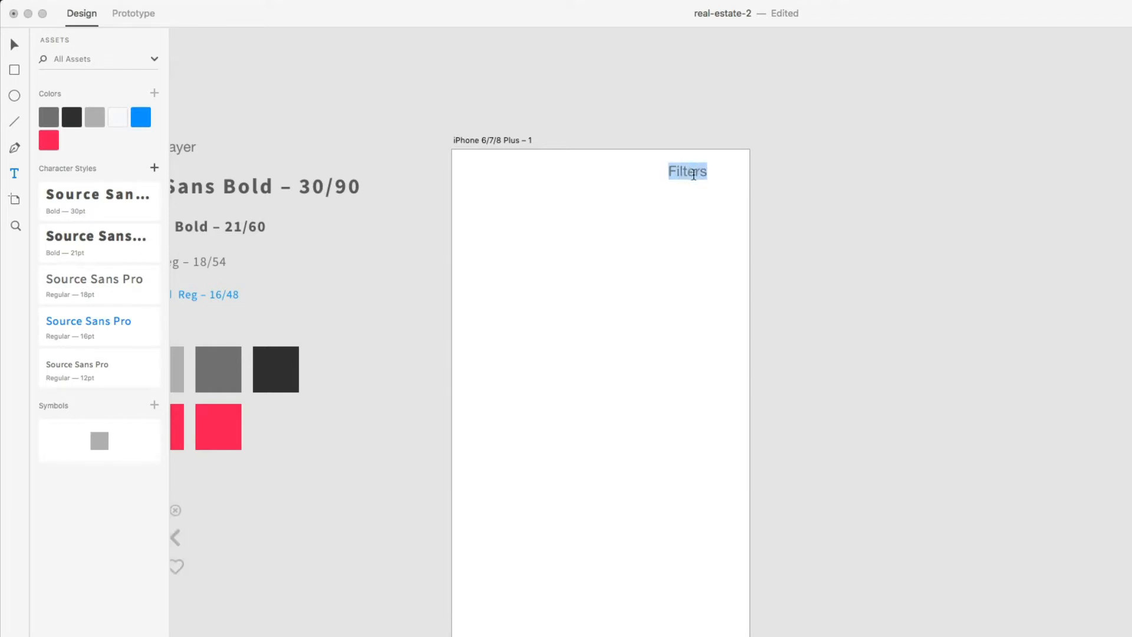
left_click(87, 333)
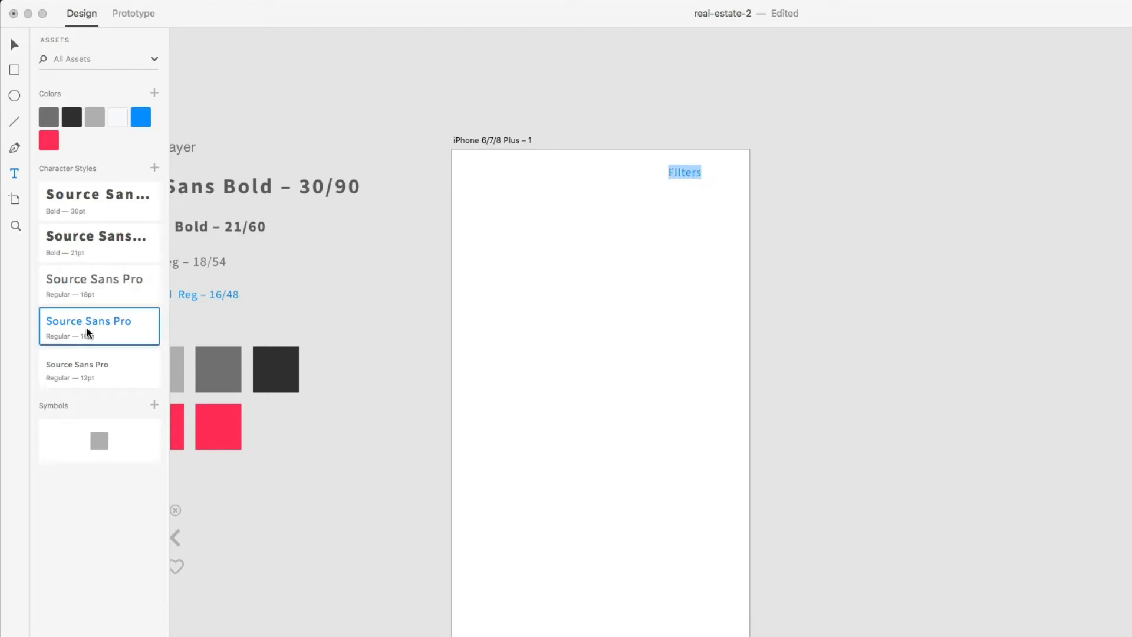
left_click(687, 172)
- Position Filters 20 px in from the artboard's top and right edges
key("Escape")
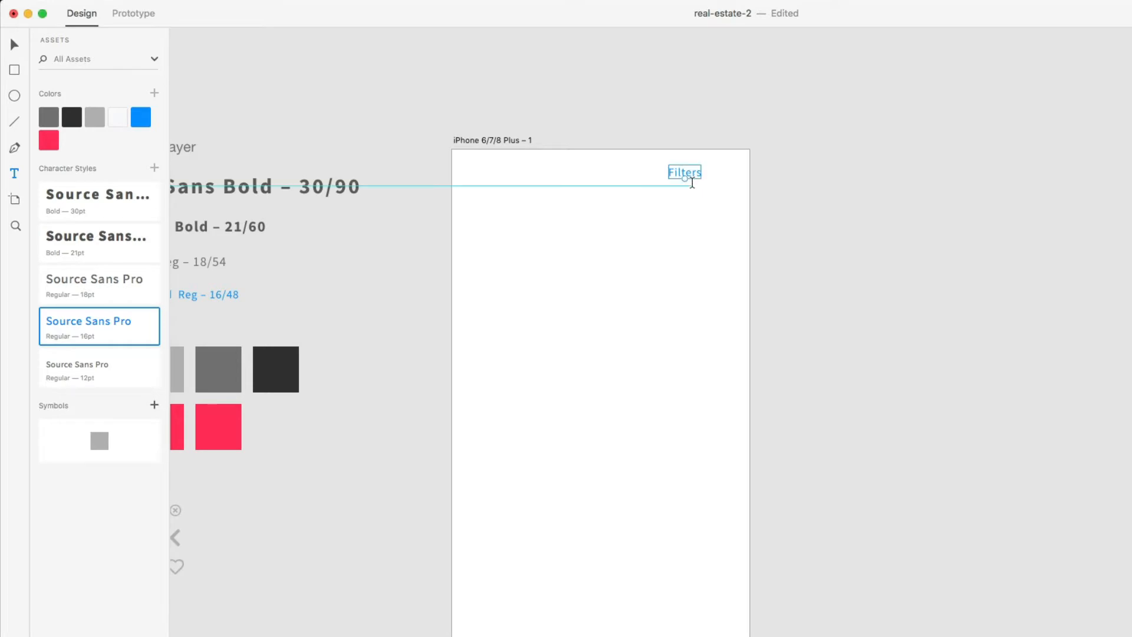
key("v")
left_click_drag(691, 176, 719, 169)
key("alt")
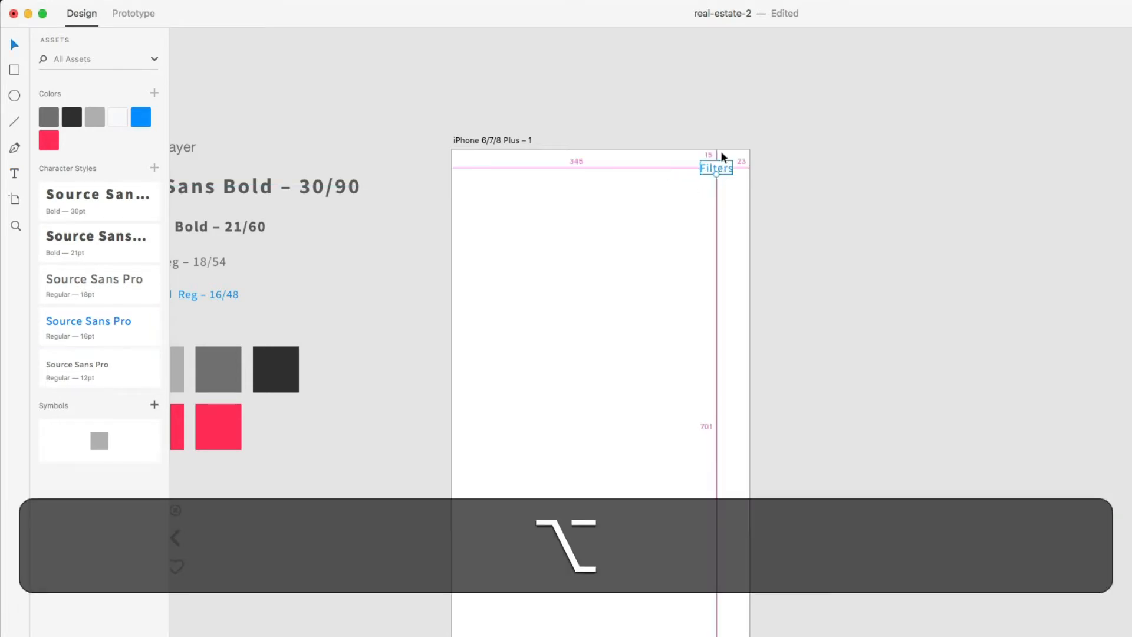
key("alt+Down")
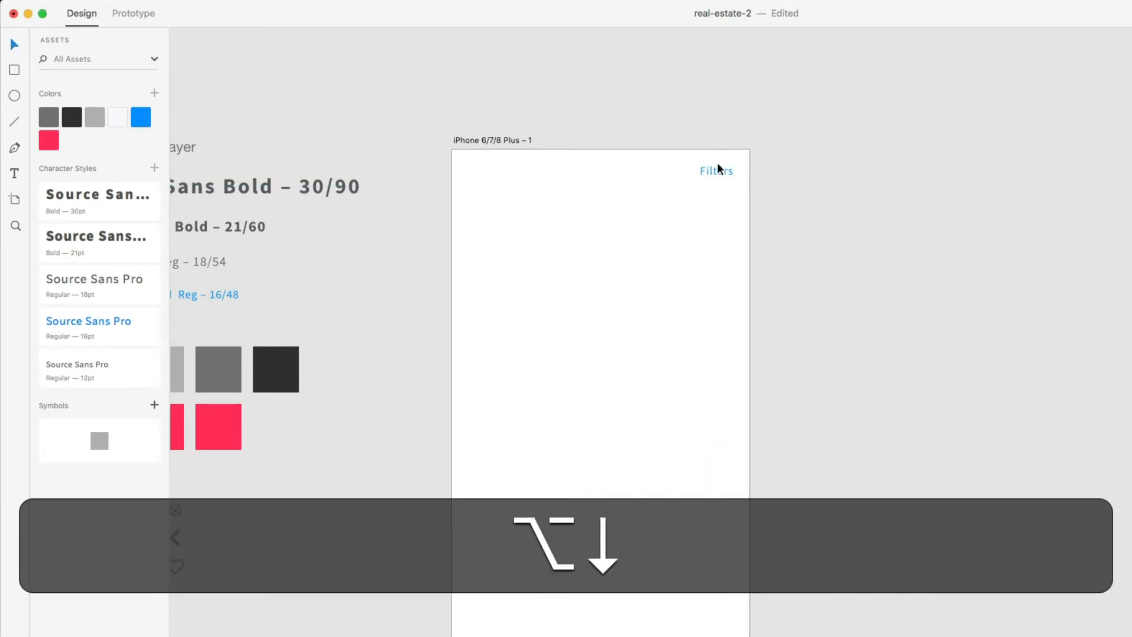
key("Right")
key("alt+Right")
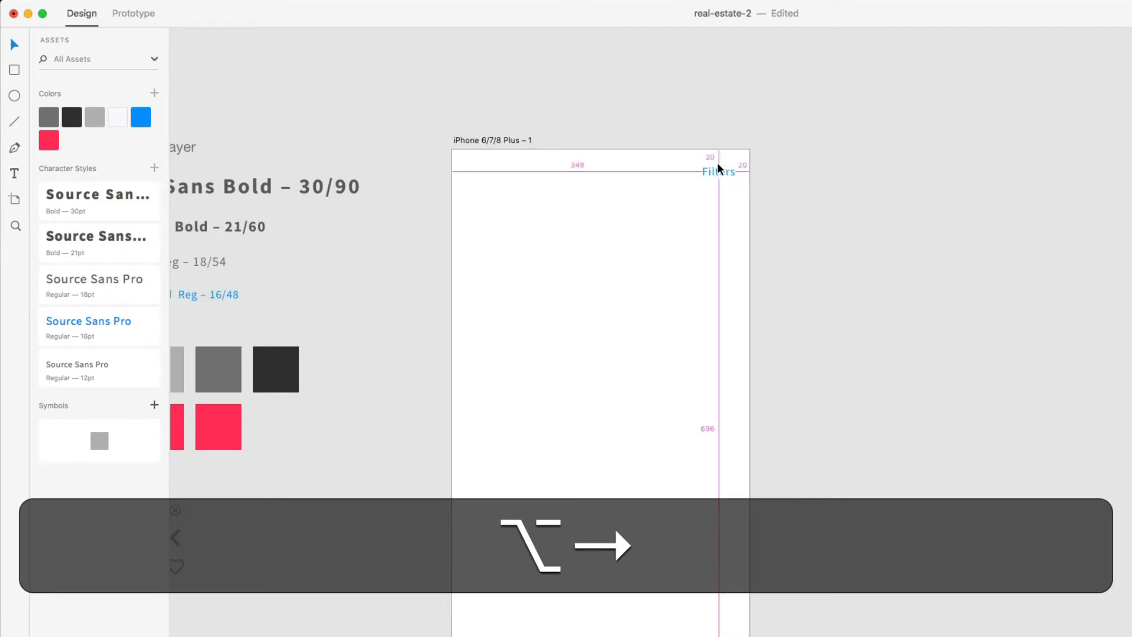
scroll(715, 198, "left", 2)
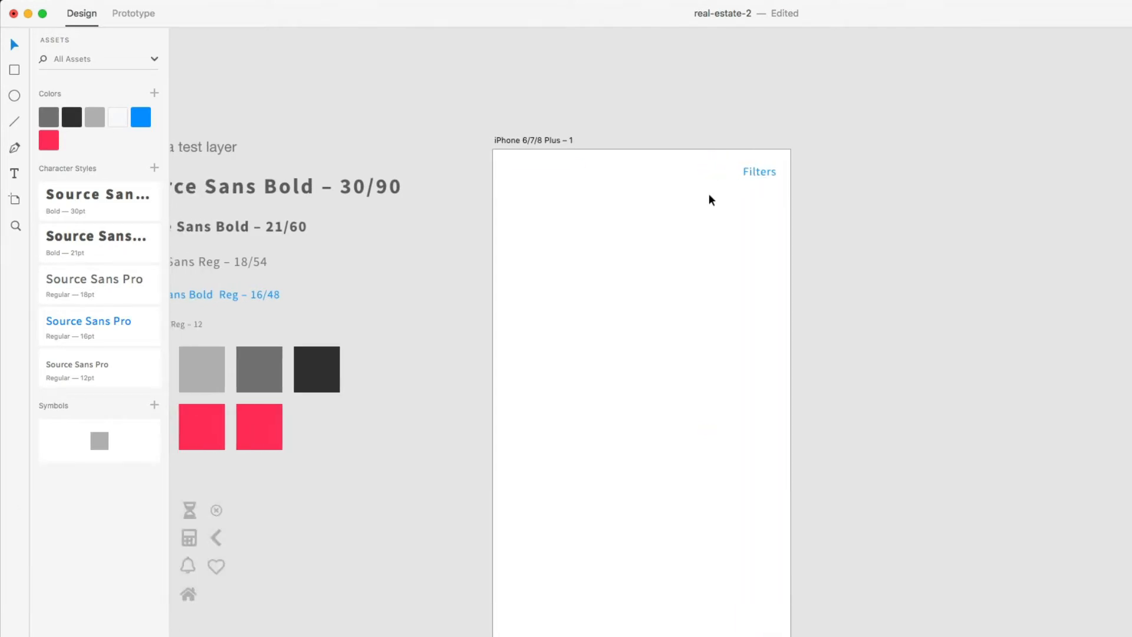
- Draw a rectangle below Filters and set its width to 374
key("r")
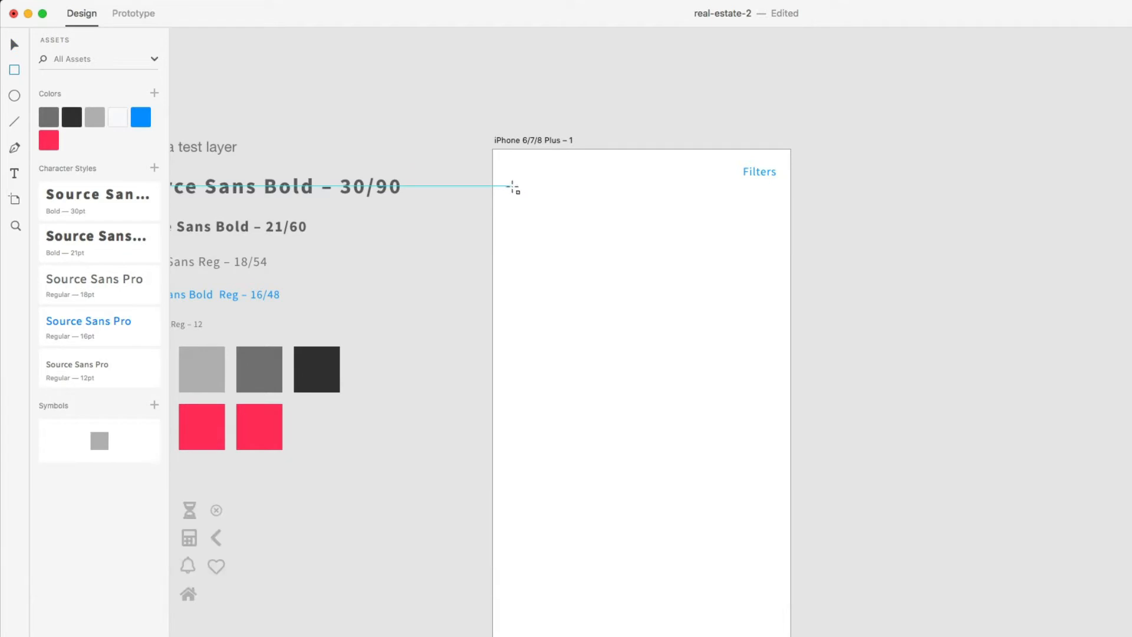
left_click_drag(512, 187, 775, 220)
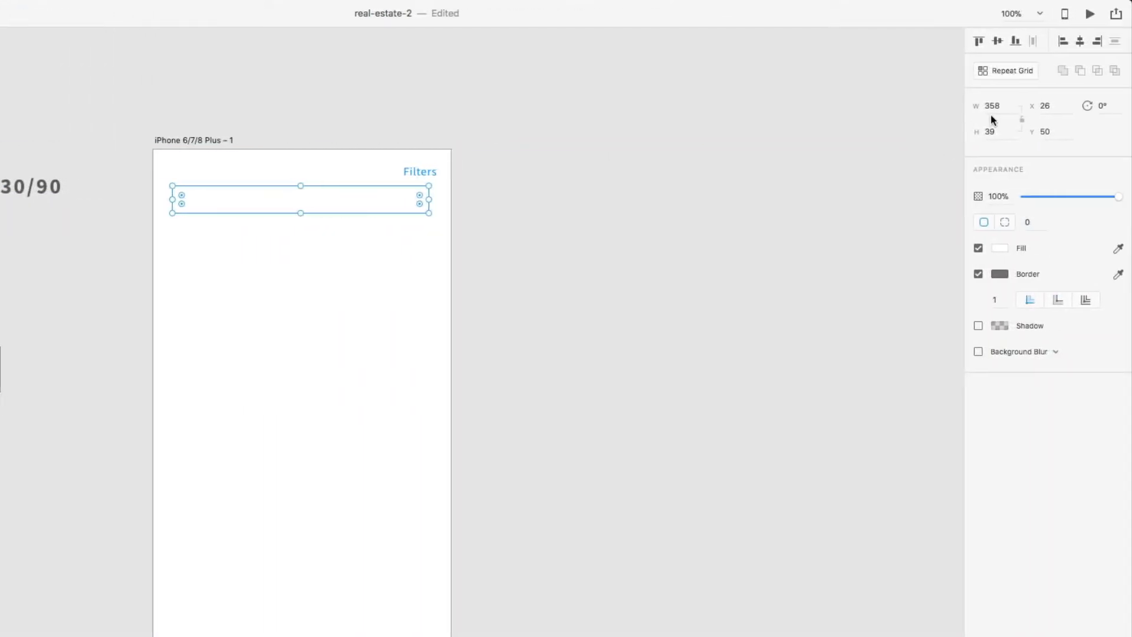
left_click(990, 106)
type("37")
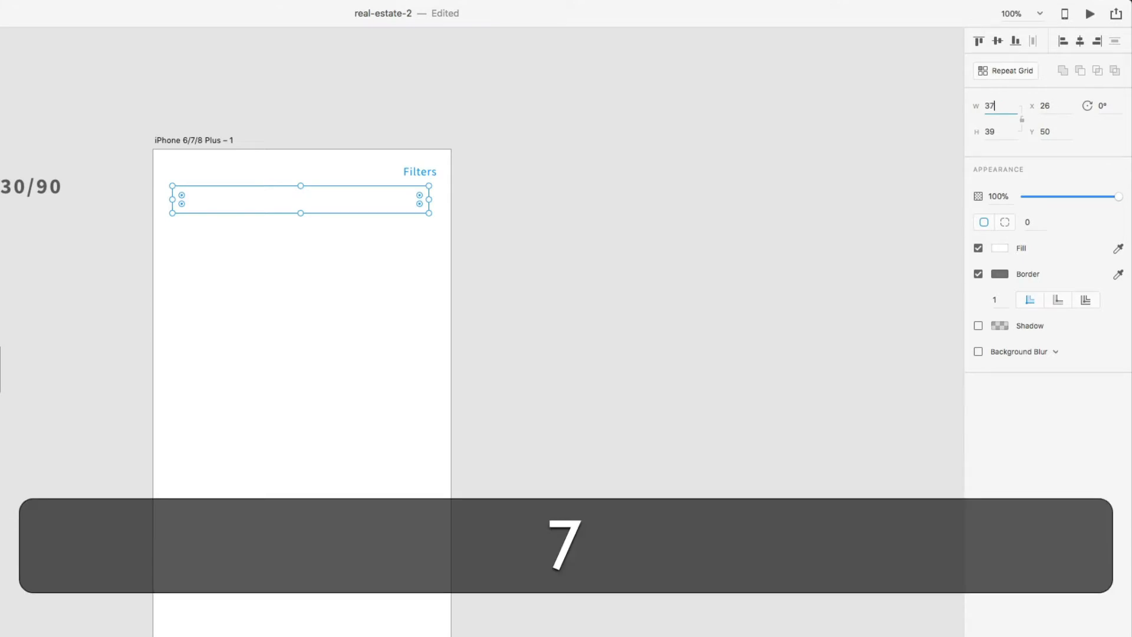
type("4")
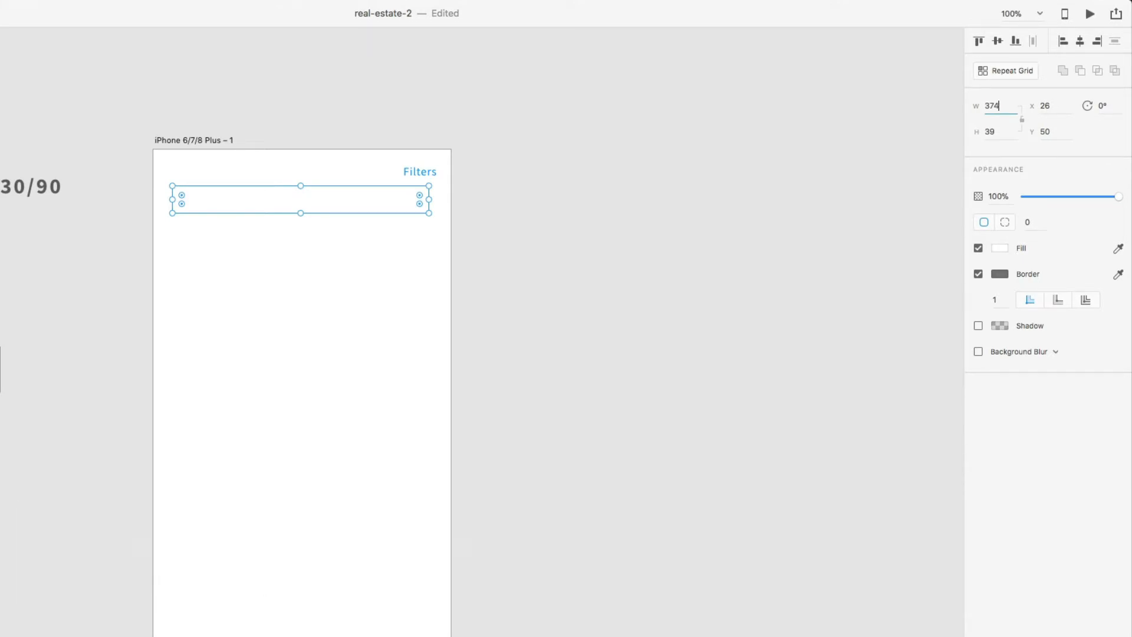
key("Return")
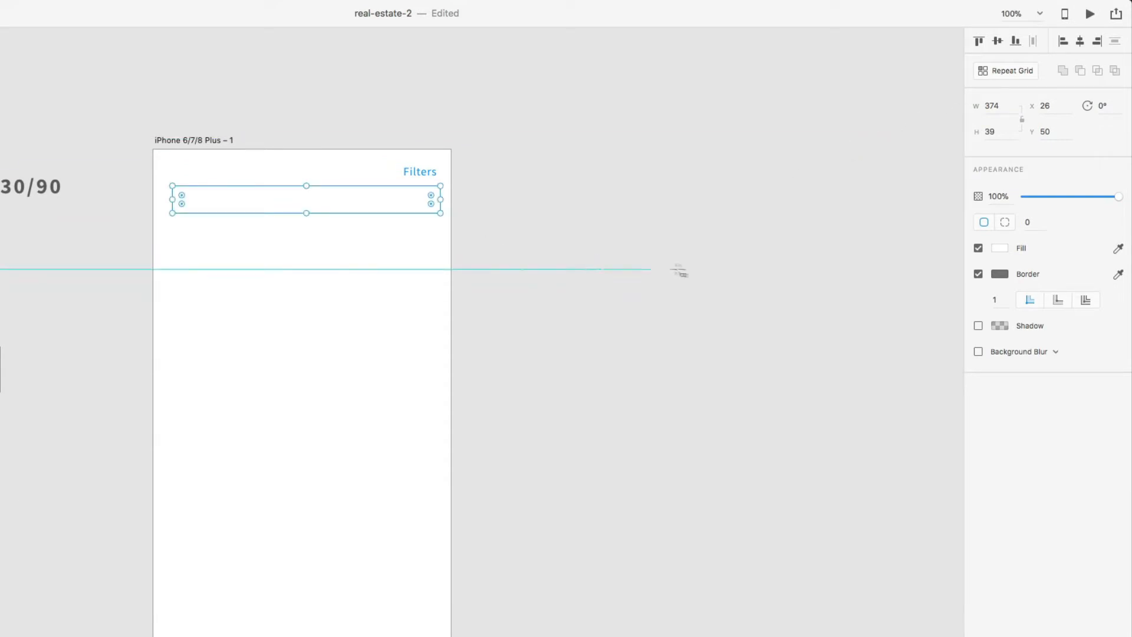
- Remove the rectangle's border and fill it with the light-grey asset at 20% opacity
left_click(978, 274)
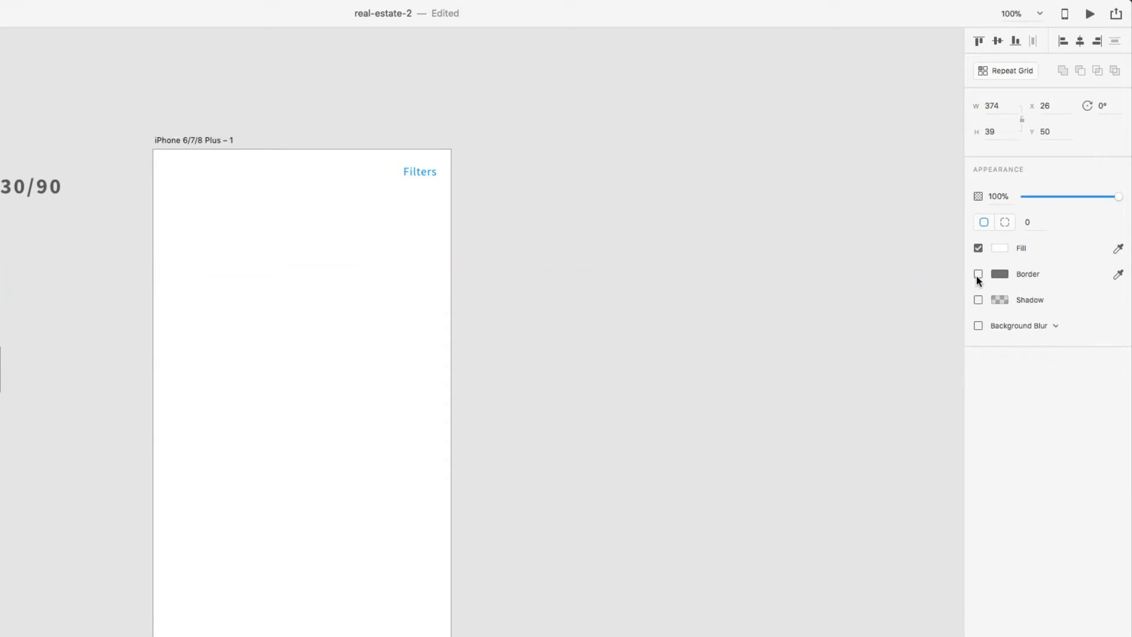
left_click(1000, 248)
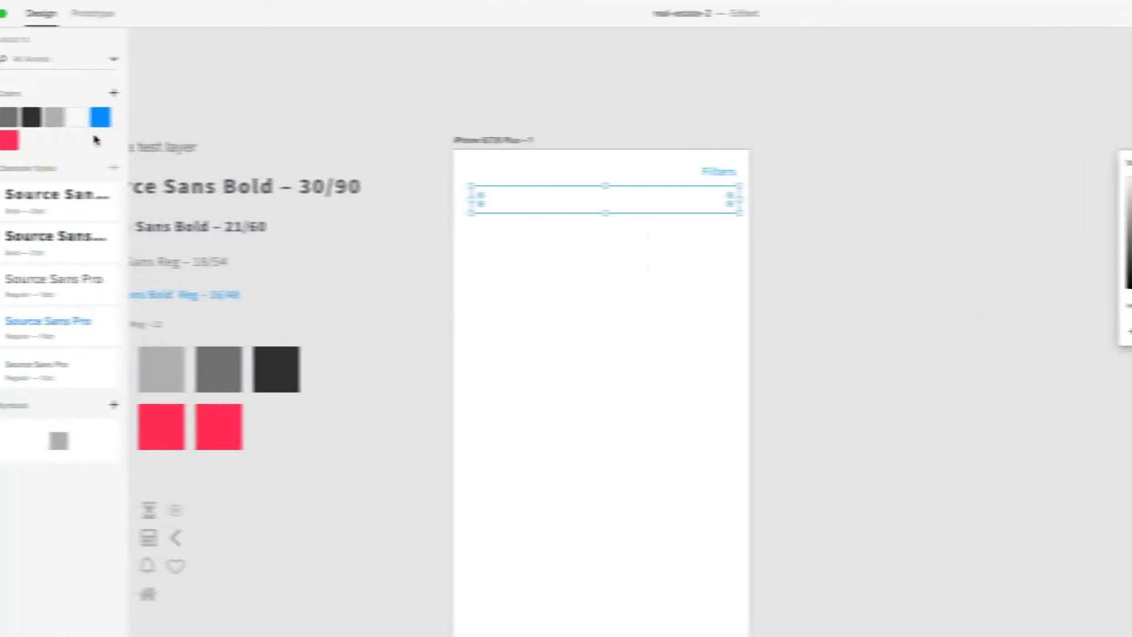
left_click(54, 117)
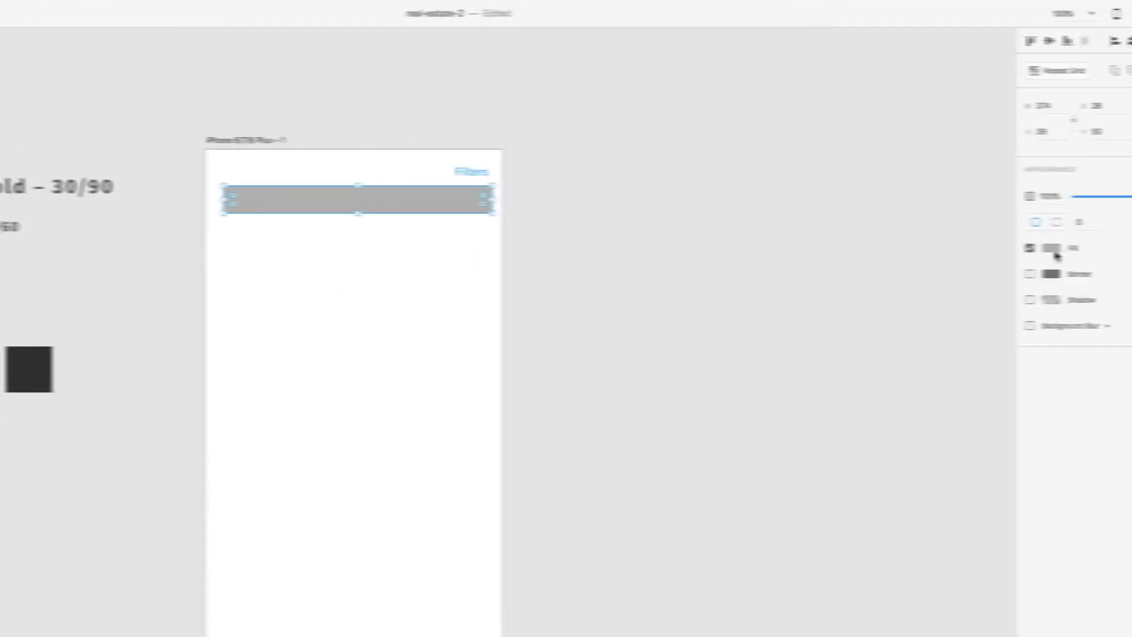
left_click(1053, 249)
left_click(942, 305)
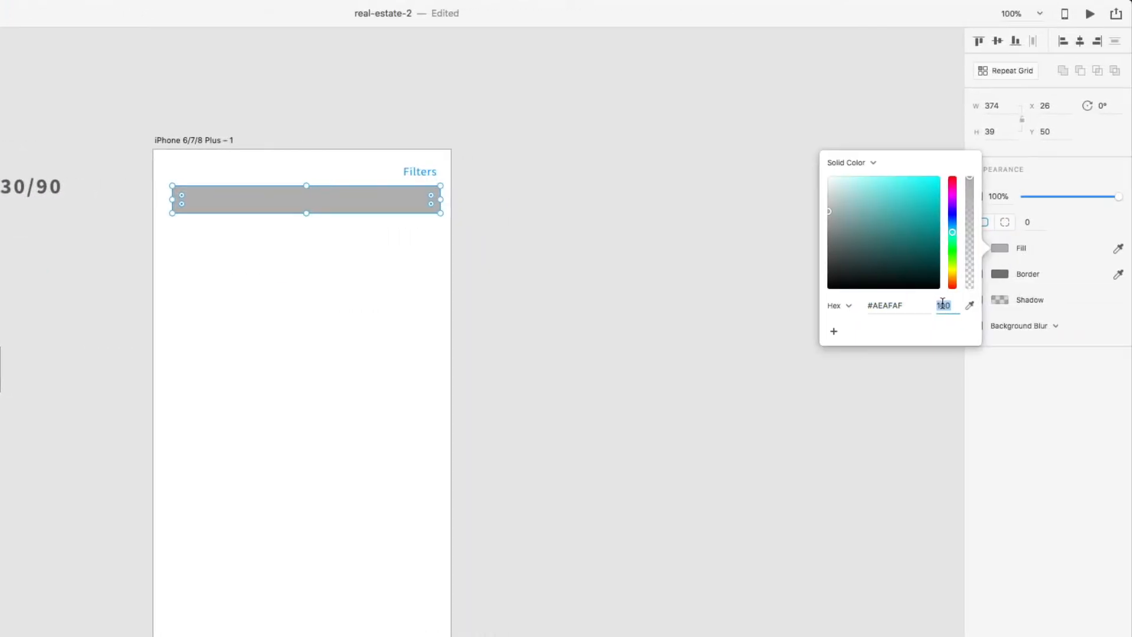
type("20")
key("Return")
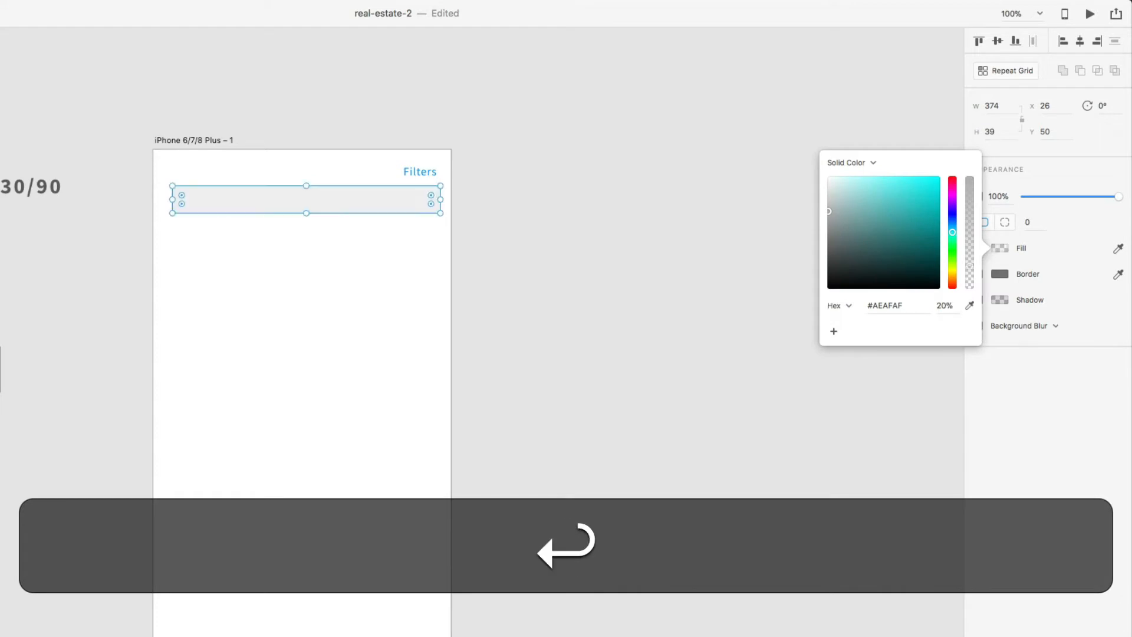
left_click(1005, 401)
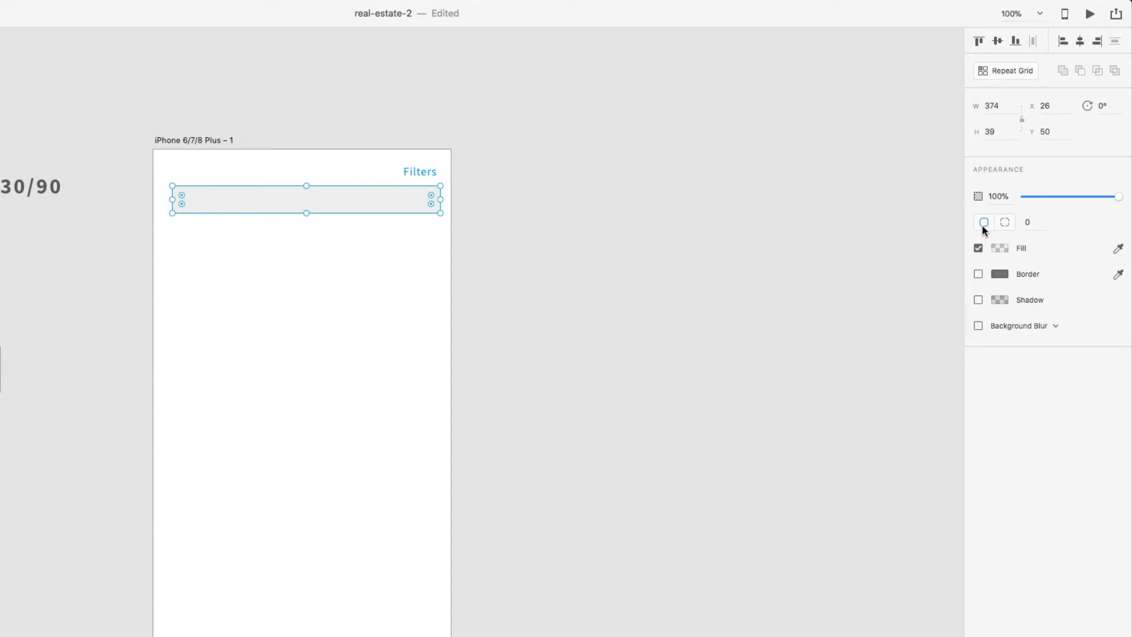
- Round all the rectangle's corners to a 2 px radius
left_click(1029, 222)
type("2")
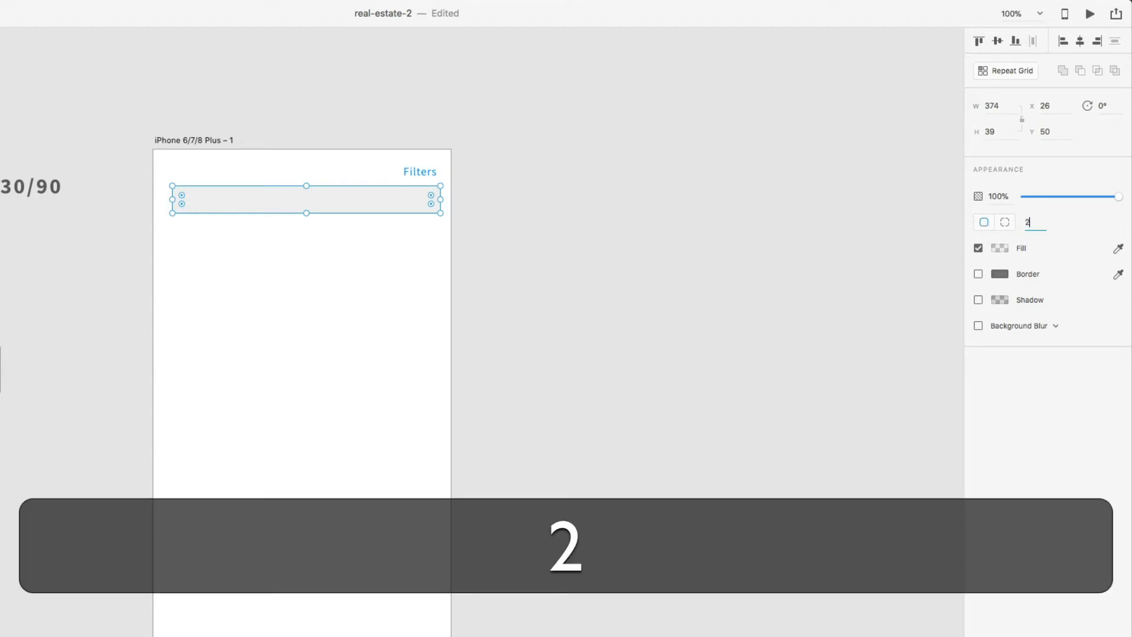
key("Return")
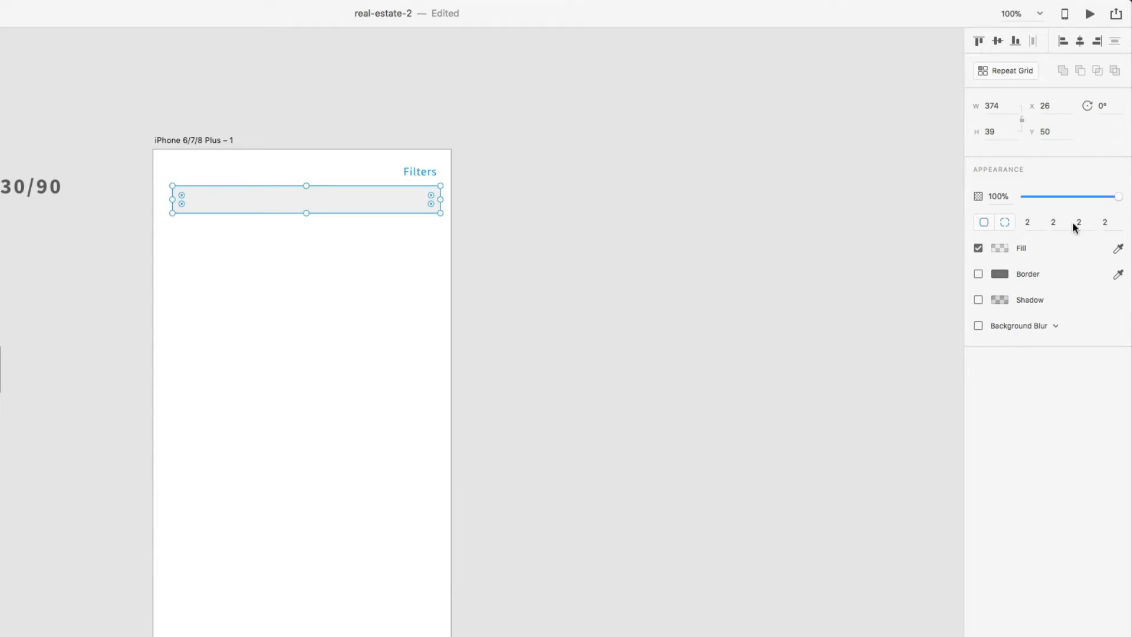
left_click(985, 223)
- Move the bar to X 20, Y 56 and set its height to 40
key("v")
left_click_drag(387, 205, 383, 210)
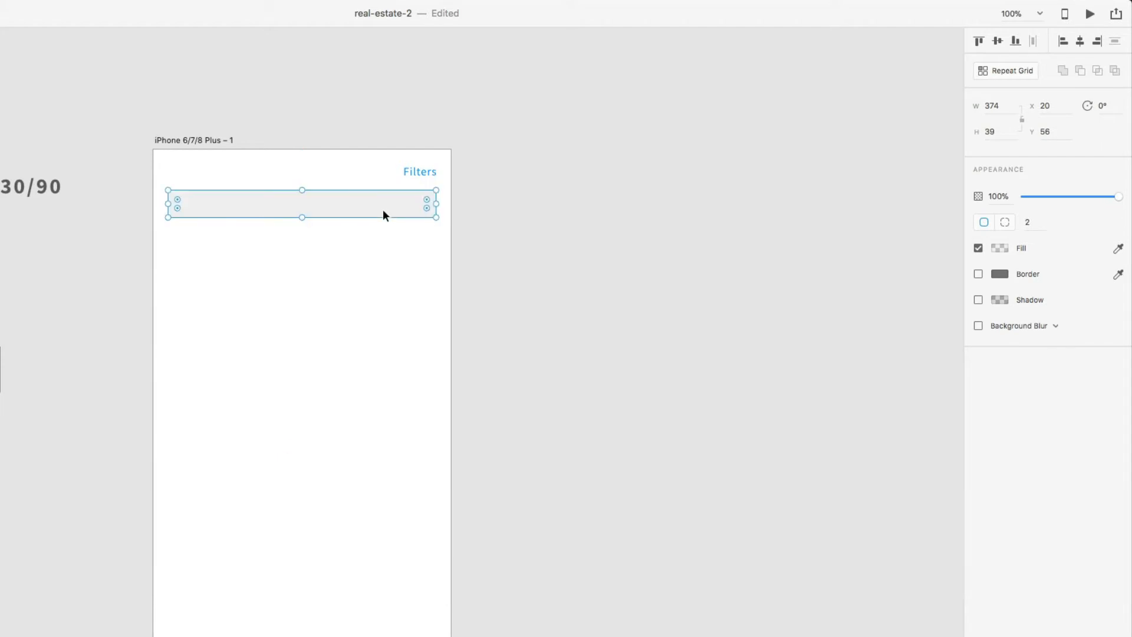
left_click(1010, 131)
type("40")
key("Return")
key("super+equal")
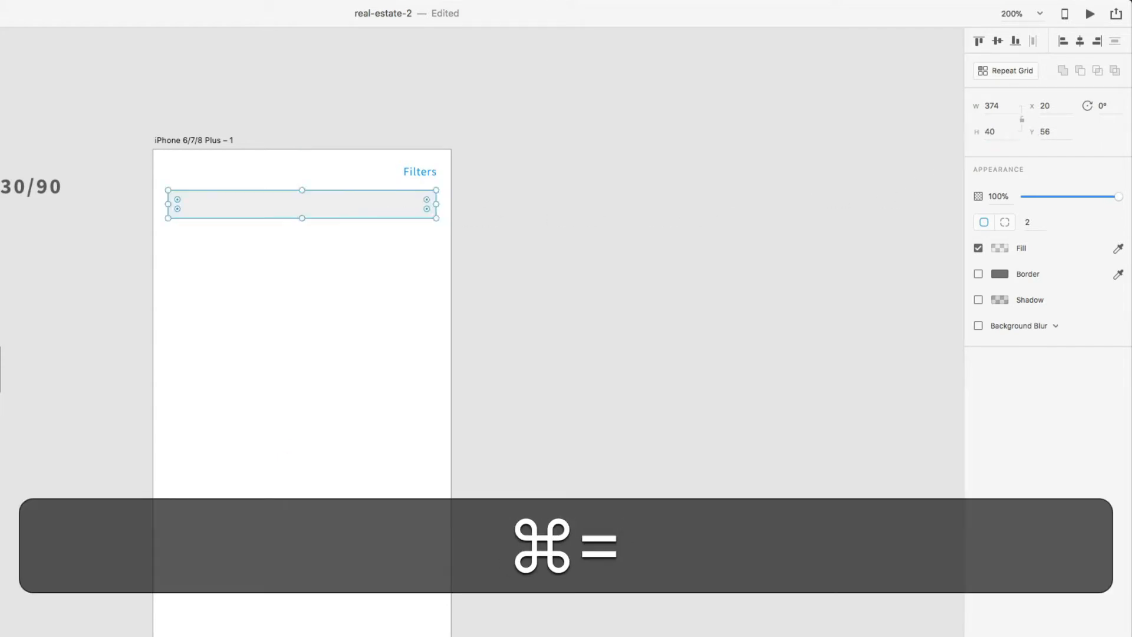
scroll(389, 197, "up", 5)
scroll(388, 196, "left", 3)
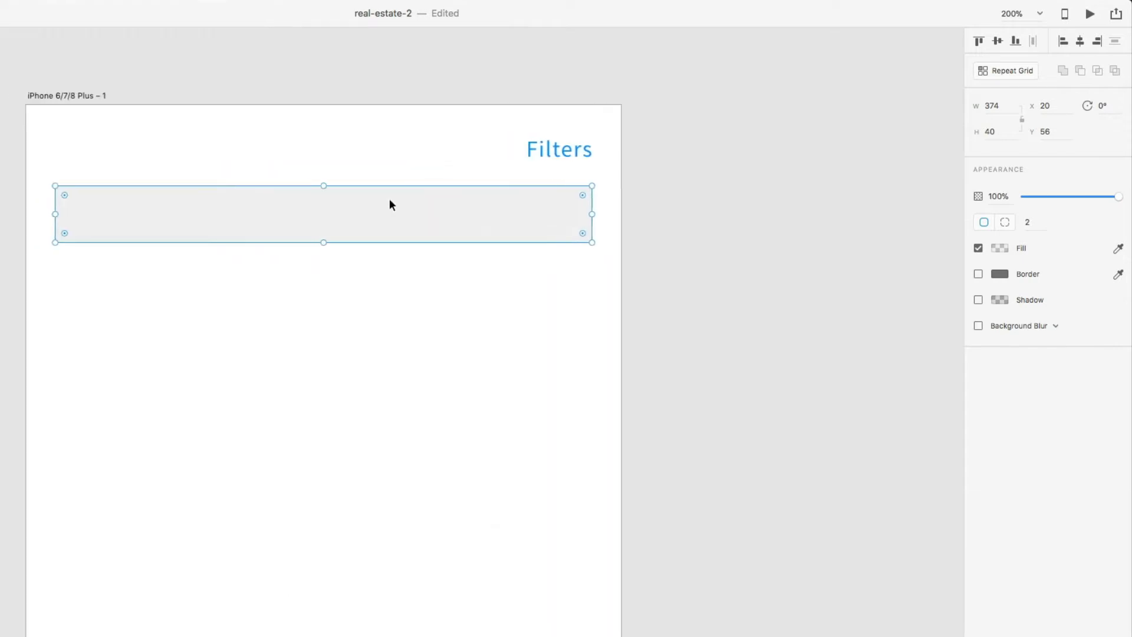
- Type 'Search' in the bar and style it 16pt Source Sans Pro in light grey
key("t")
left_click(217, 217)
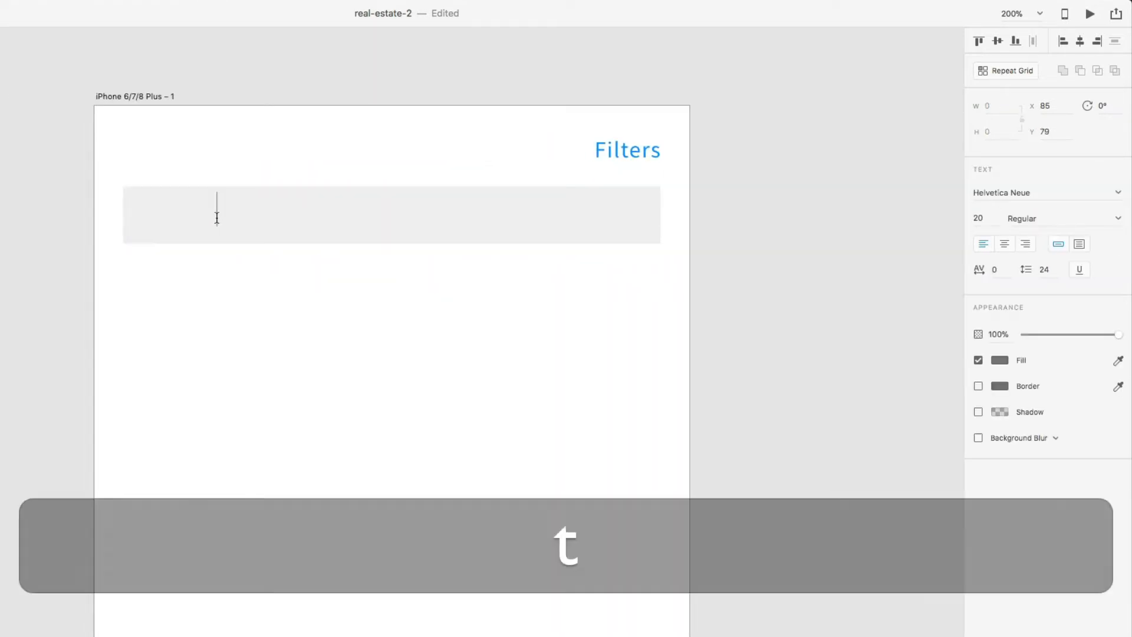
type("Search")
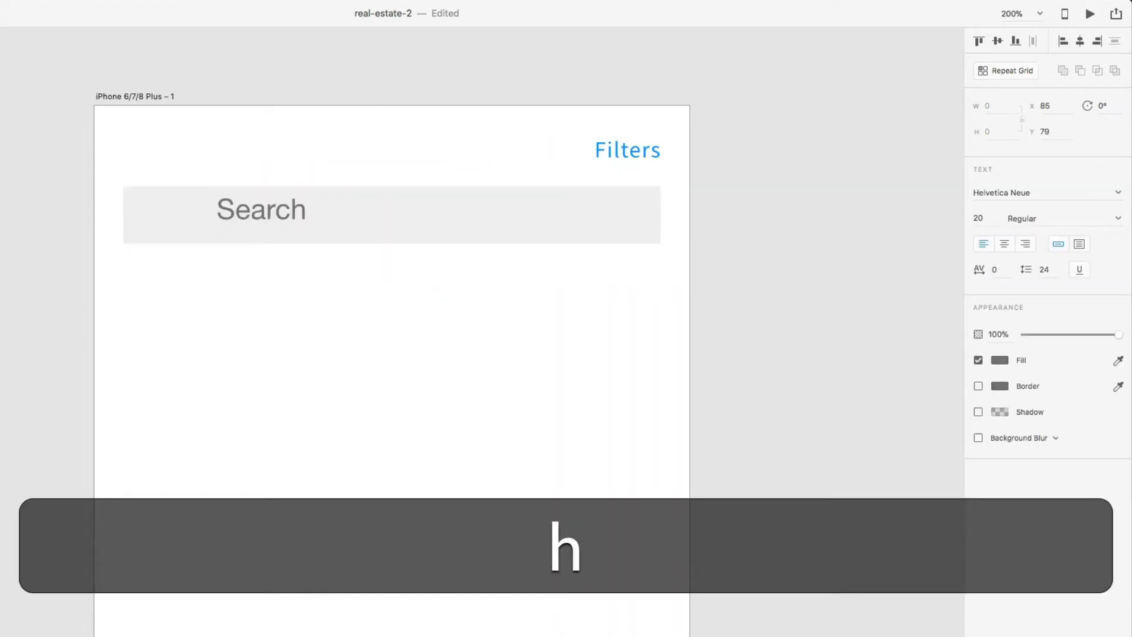
left_click(225, 218)
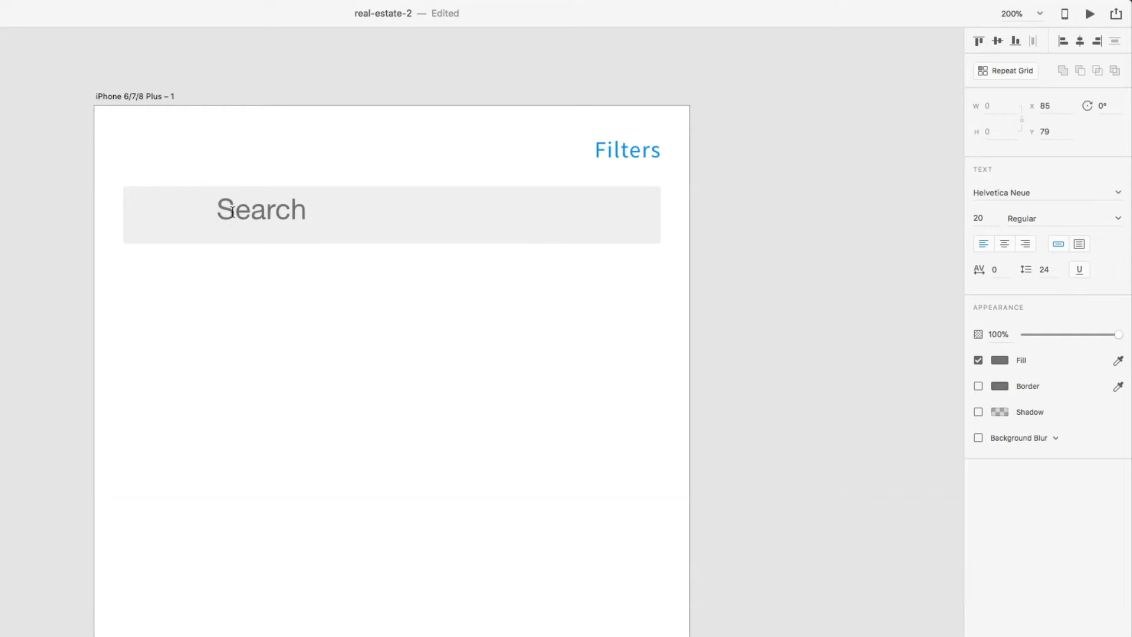
double_click(233, 213)
left_click(100, 324)
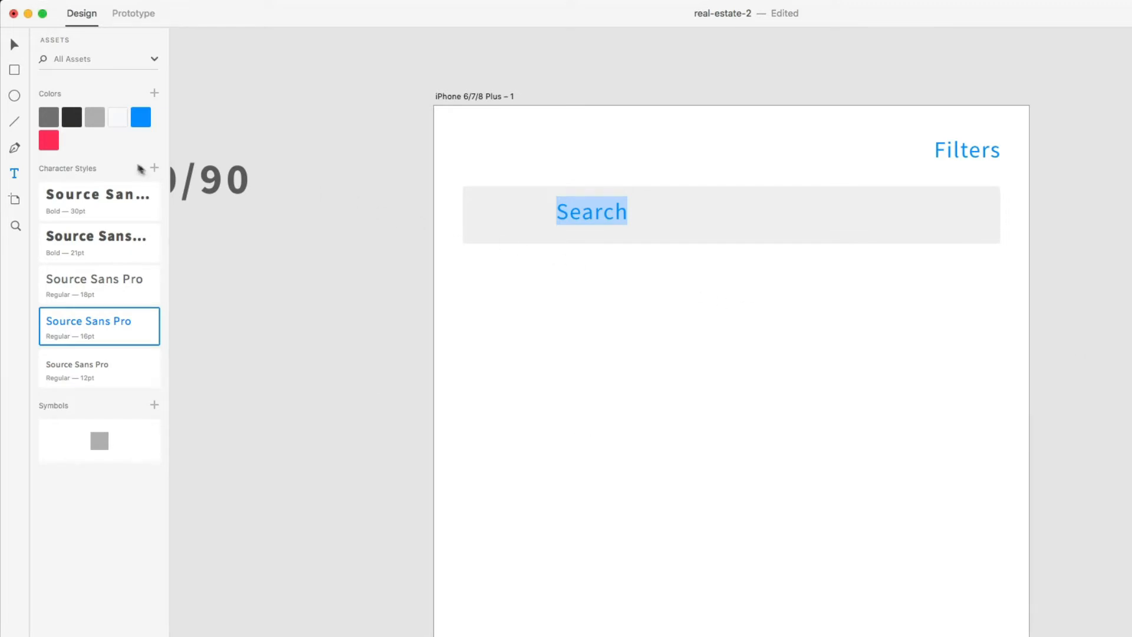
left_click(95, 118)
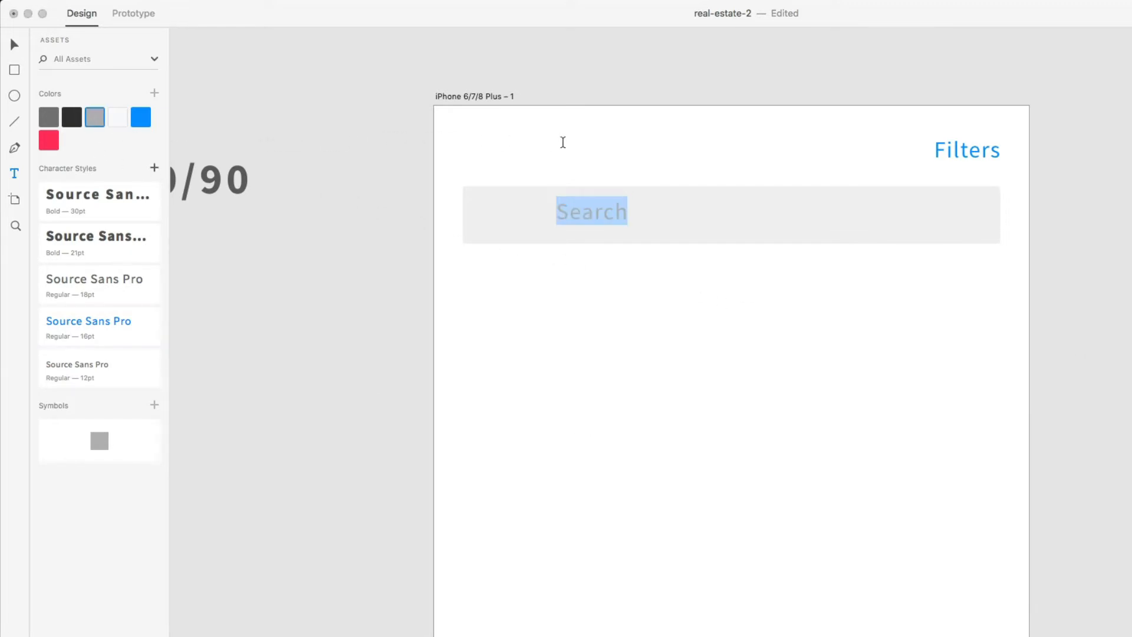
- Position the Search text near the bar's left end, checking its spacing
key("Escape")
key("v")
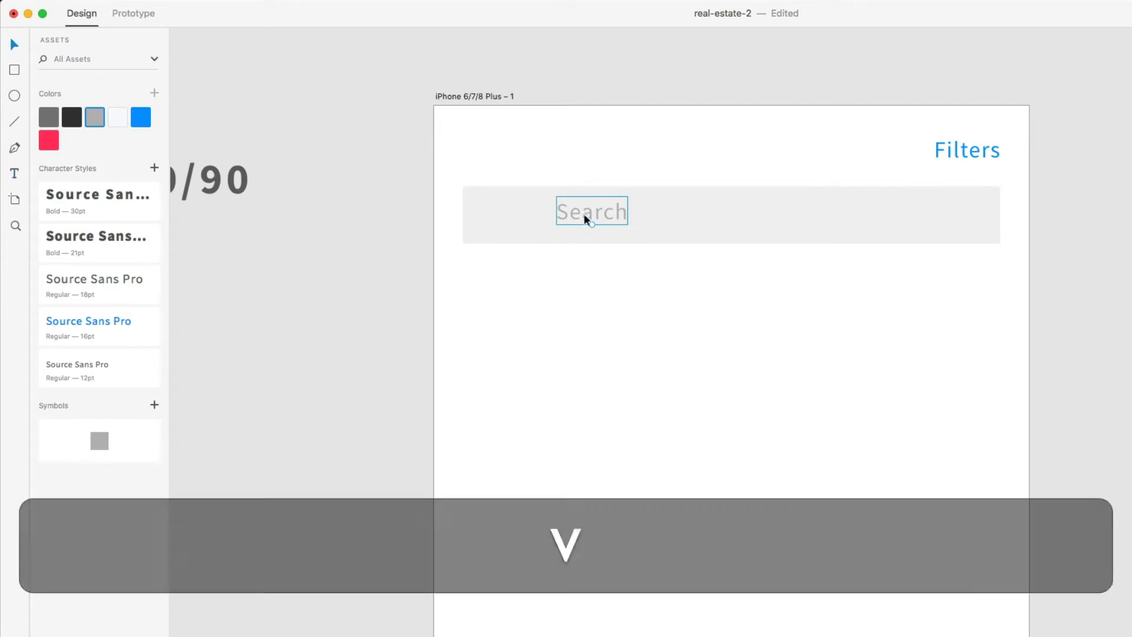
left_click_drag(589, 220, 512, 227)
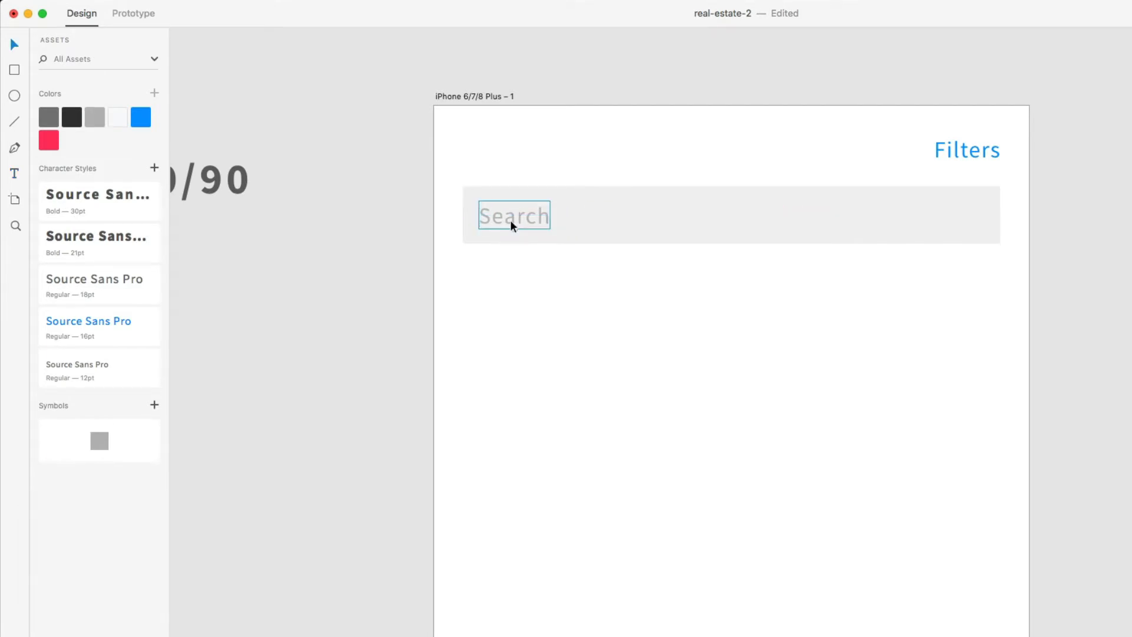
key("Left")
key("alt+Left")
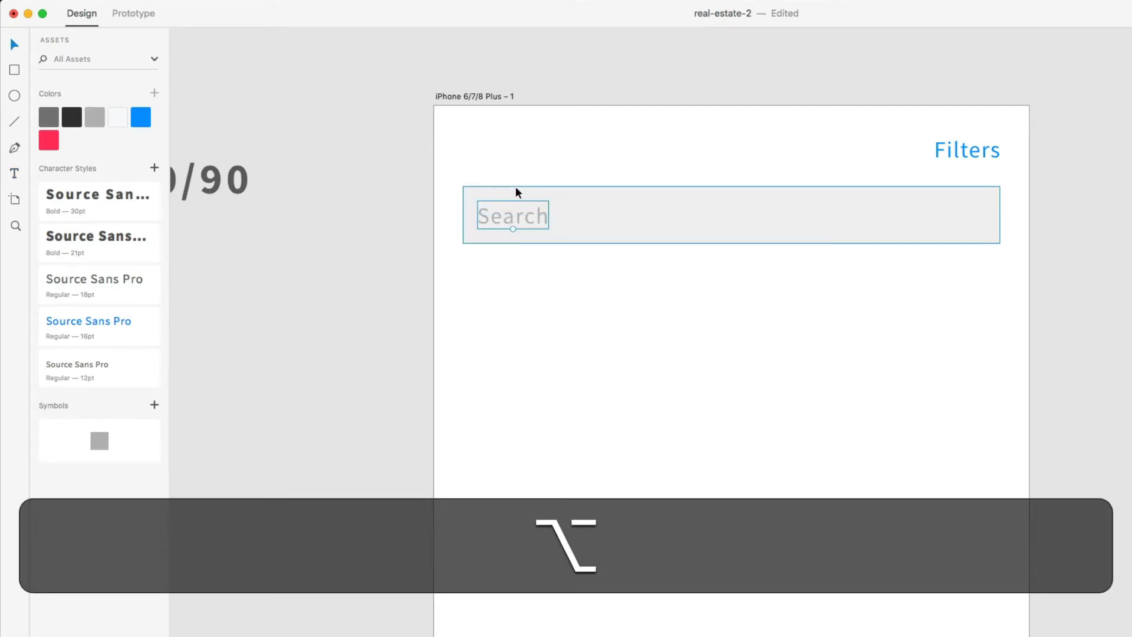
key("Up")
key("alt+Up")
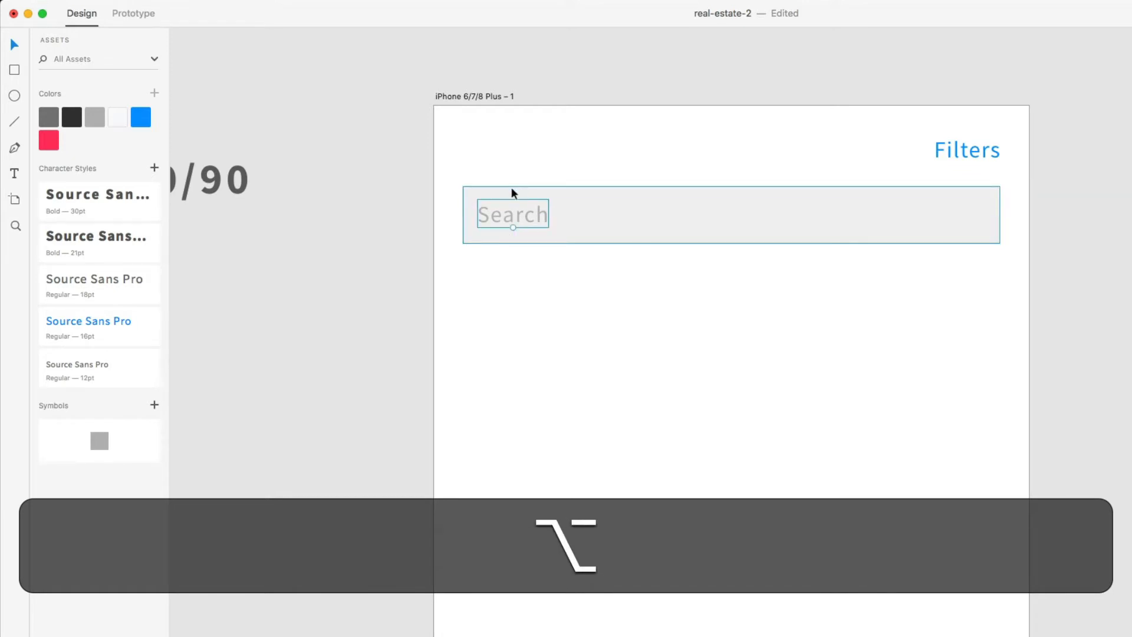
left_click(529, 296)
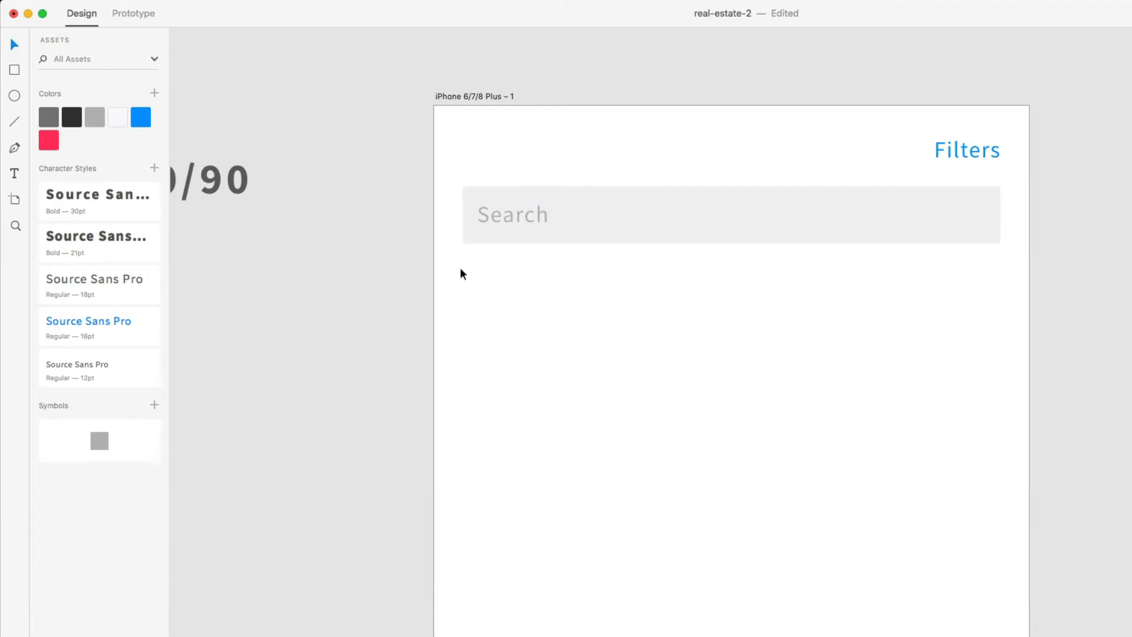
- Copy the close (x) icon from the style guide
scroll(677, 298, "left", 10)
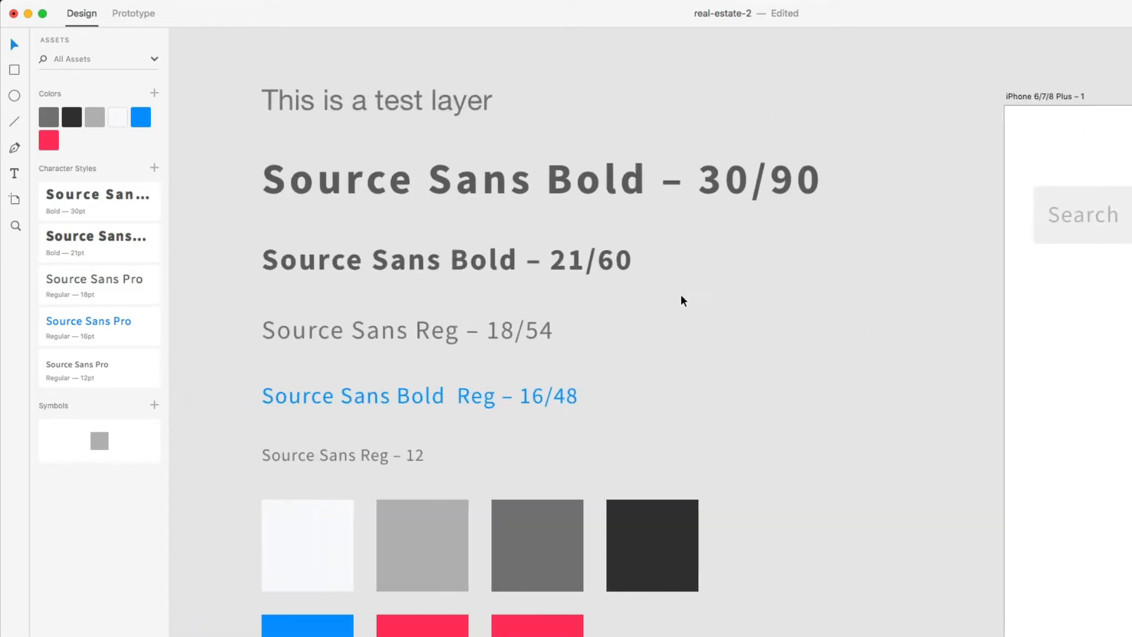
scroll(677, 298, "down", 6)
left_click_drag(589, 531, 538, 571)
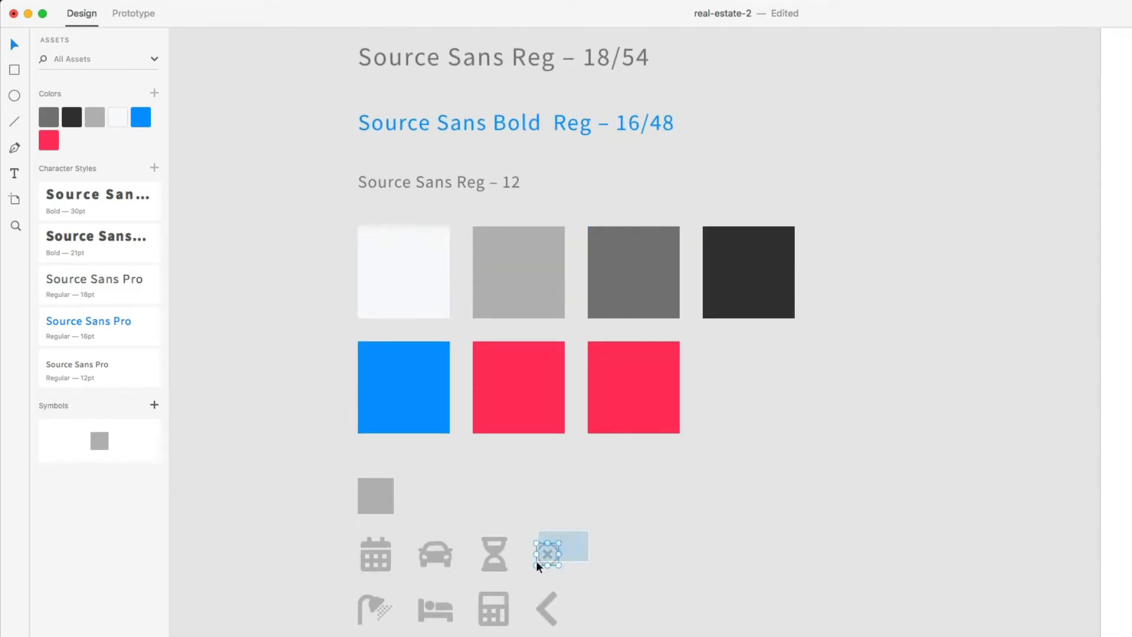
key("super+c")
- Paste the close icon onto the iPhone screen and place it at the Search box's right end
scroll(818, 463, "up", 4)
scroll(819, 462, "right", 15)
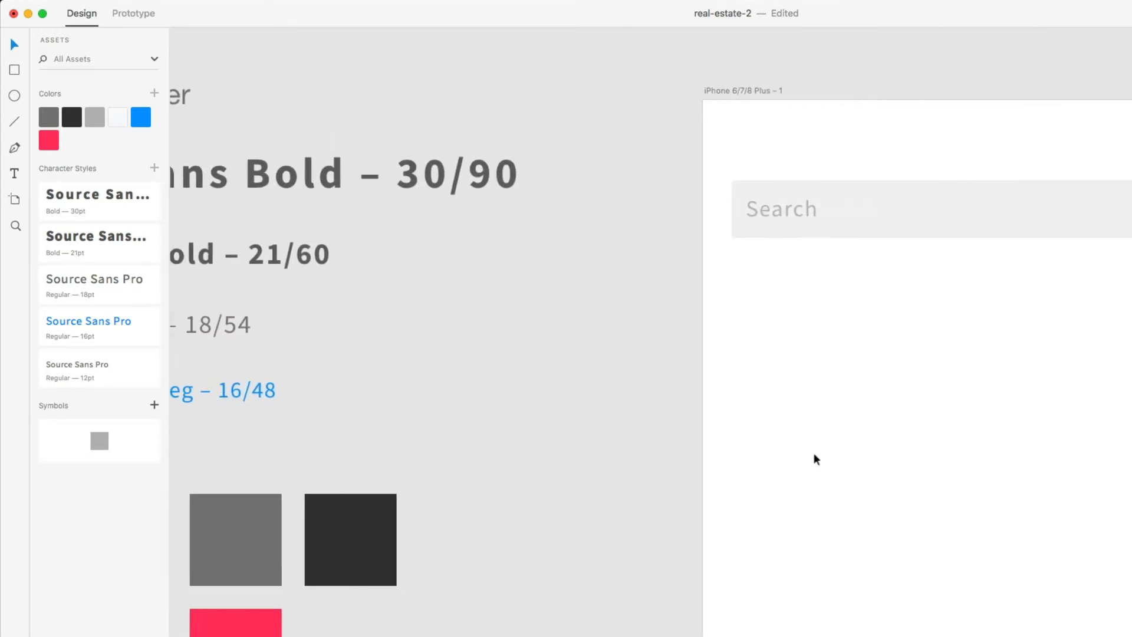
right_click(1047, 234)
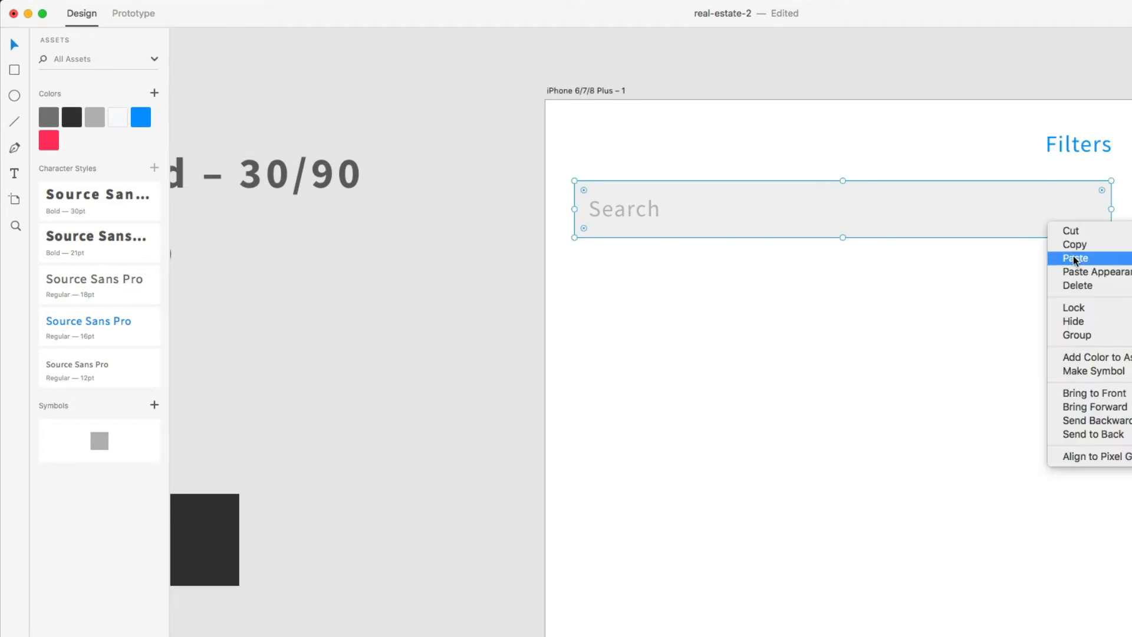
left_click(1056, 255)
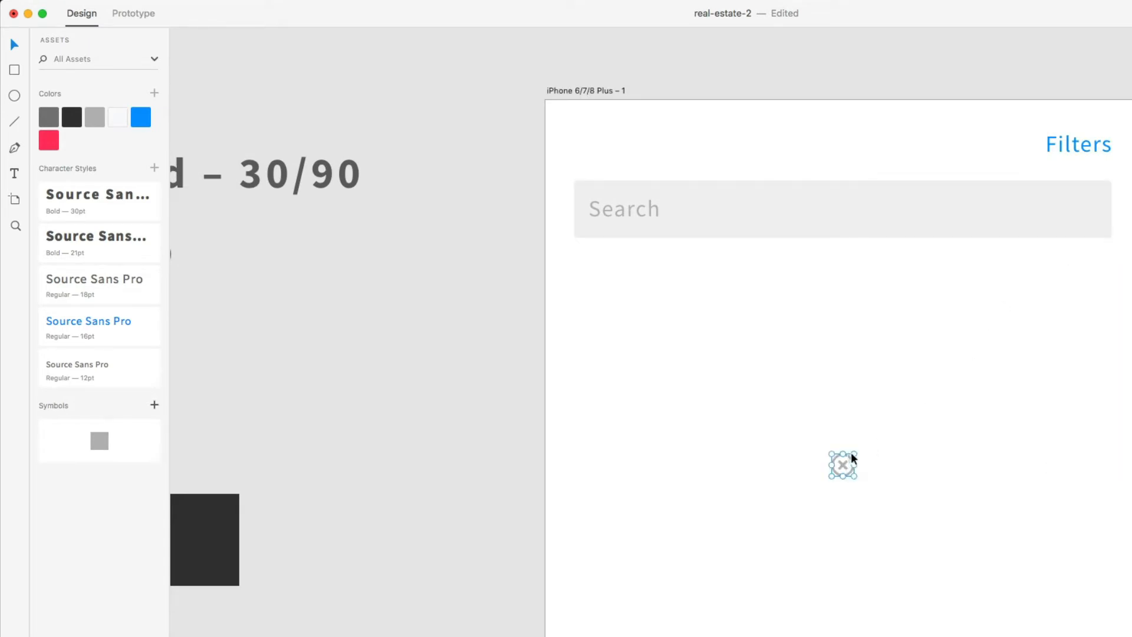
left_click_drag(851, 458, 1083, 210)
scroll(1002, 235, "right", 4)
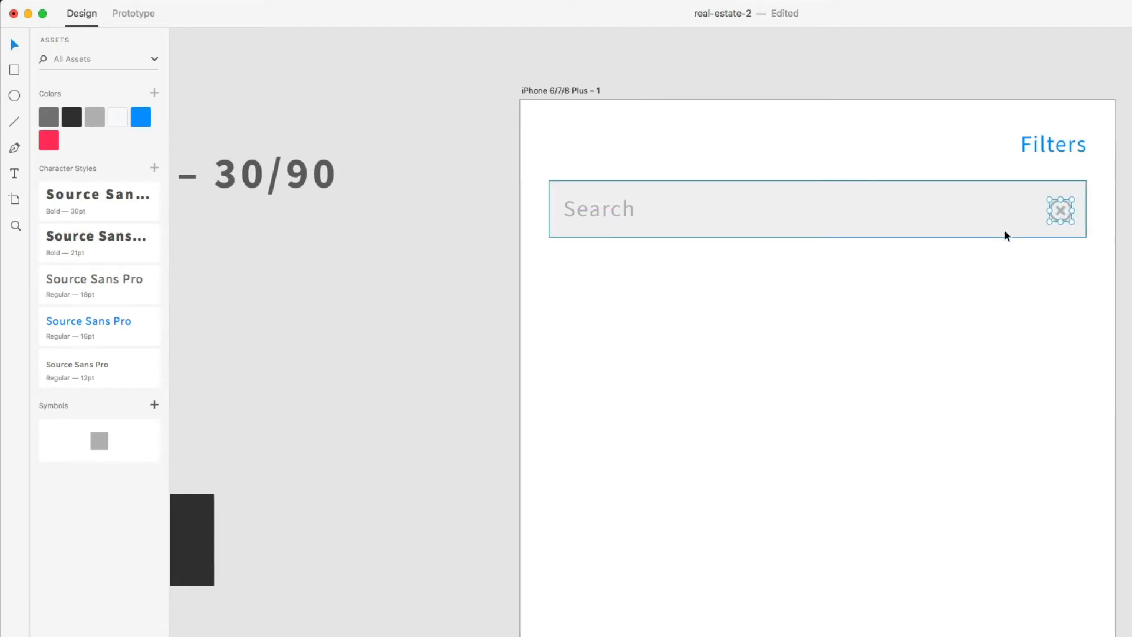
left_click(851, 209)
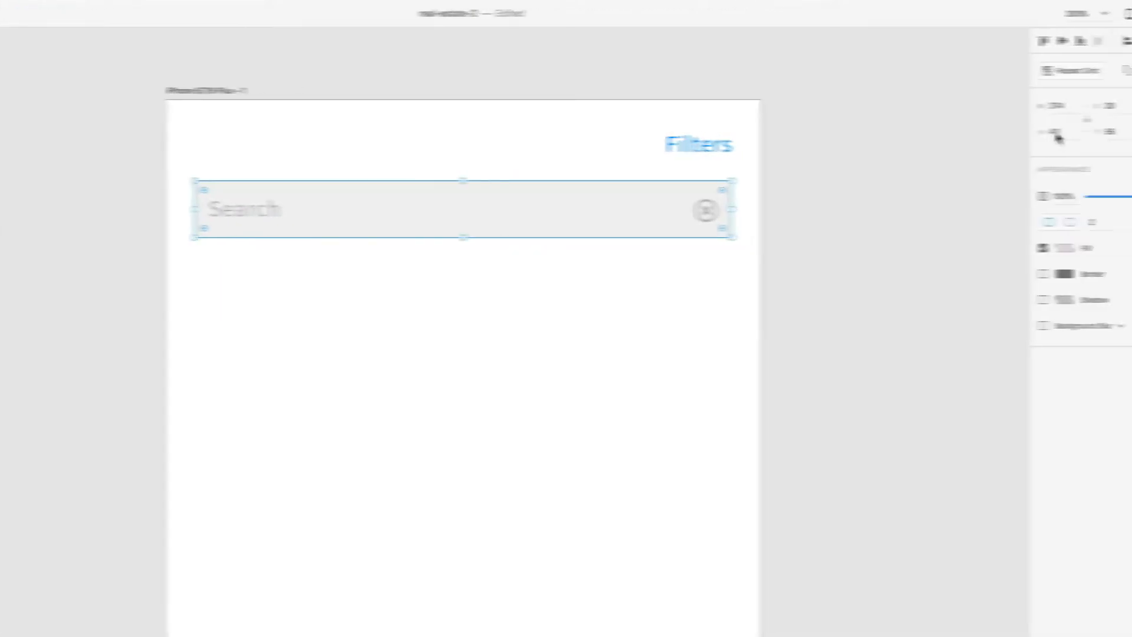
- Set the search box height to 30 and move it down about 10 px
left_click(991, 131)
type("30")
key("Return")
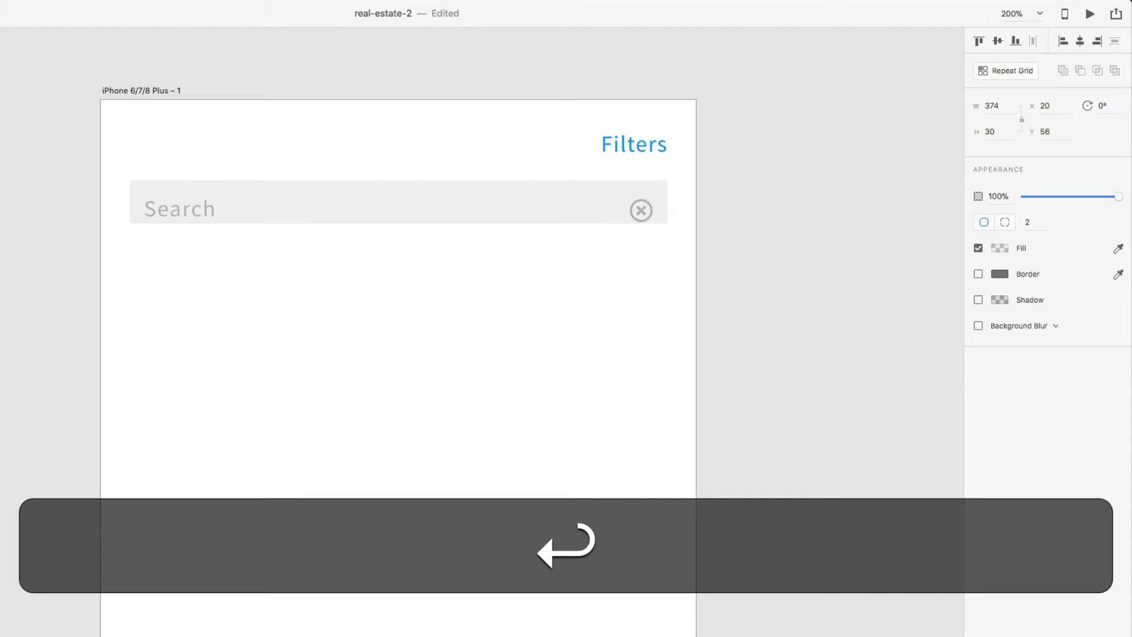
left_click_drag(444, 219, 444, 223)
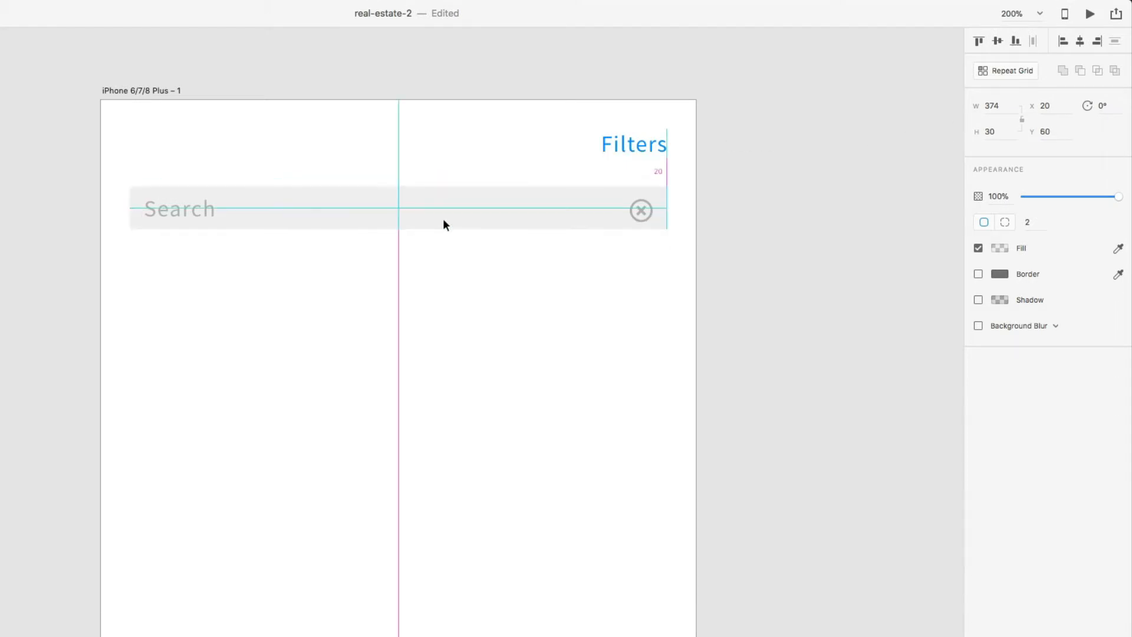
left_click(453, 259)
- Nudge the close icon up about 5 px and check its distance to the box edges
left_click(639, 211)
left_click_drag(639, 210, 639, 207)
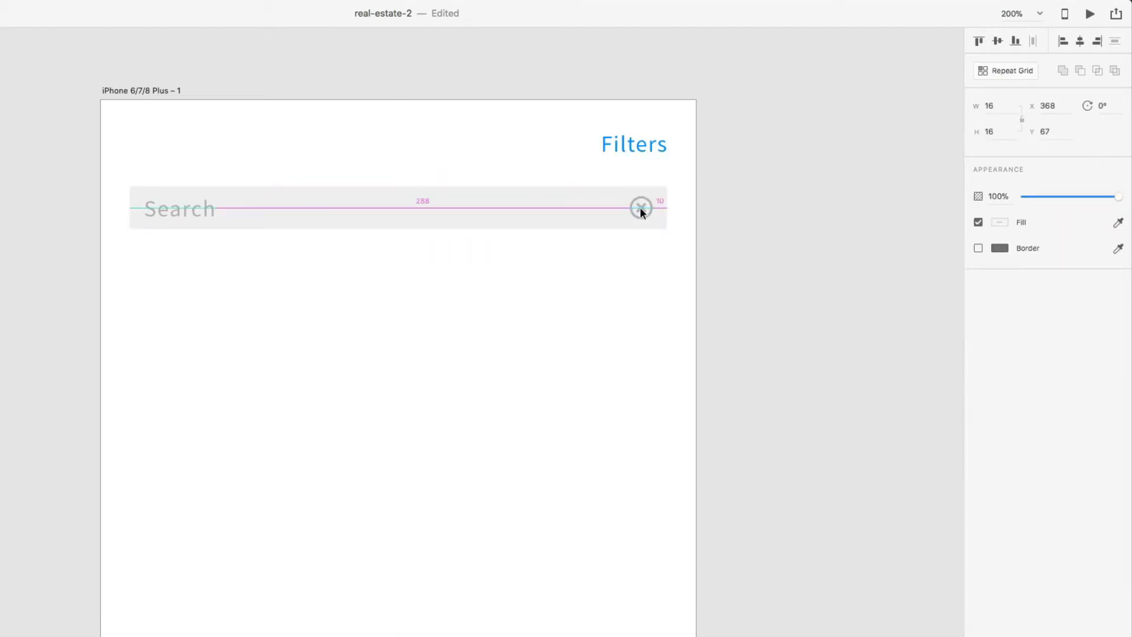
left_click(811, 257)
left_click(641, 207)
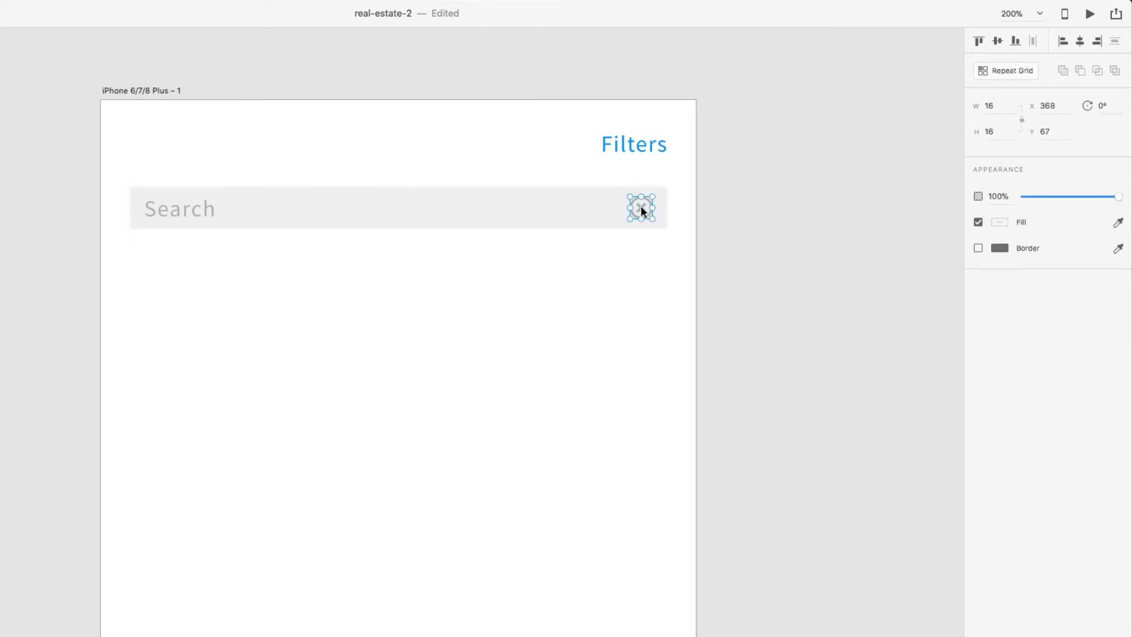
key("alt")
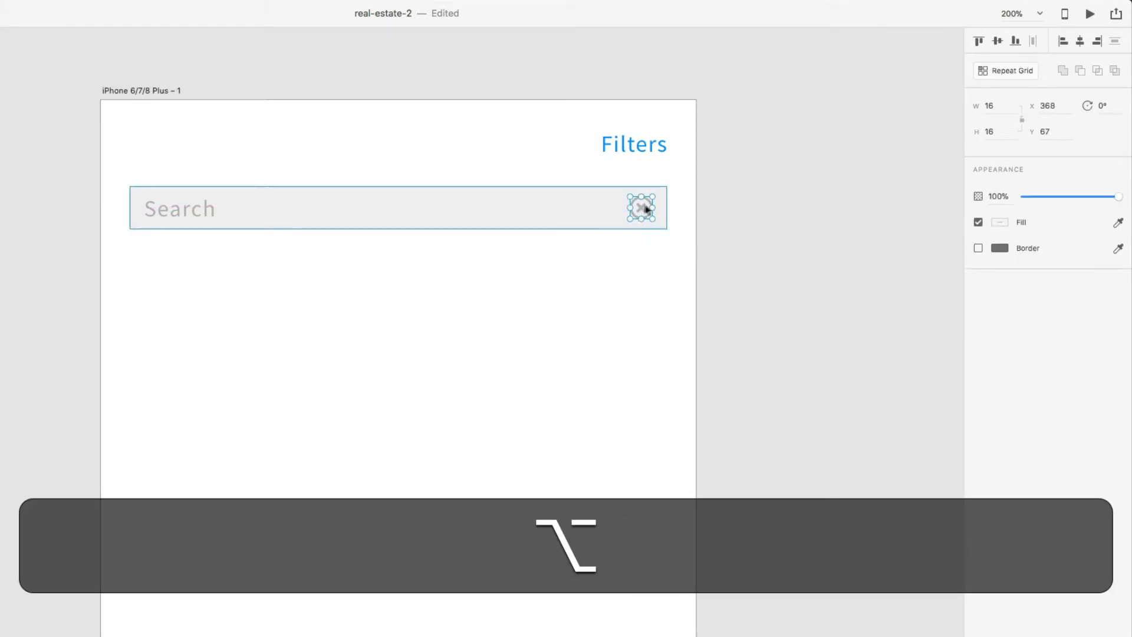
- Nudge the Search placeholder text up one pixel to centre it in the box
left_click(172, 206)
key("alt")
left_click(897, 332)
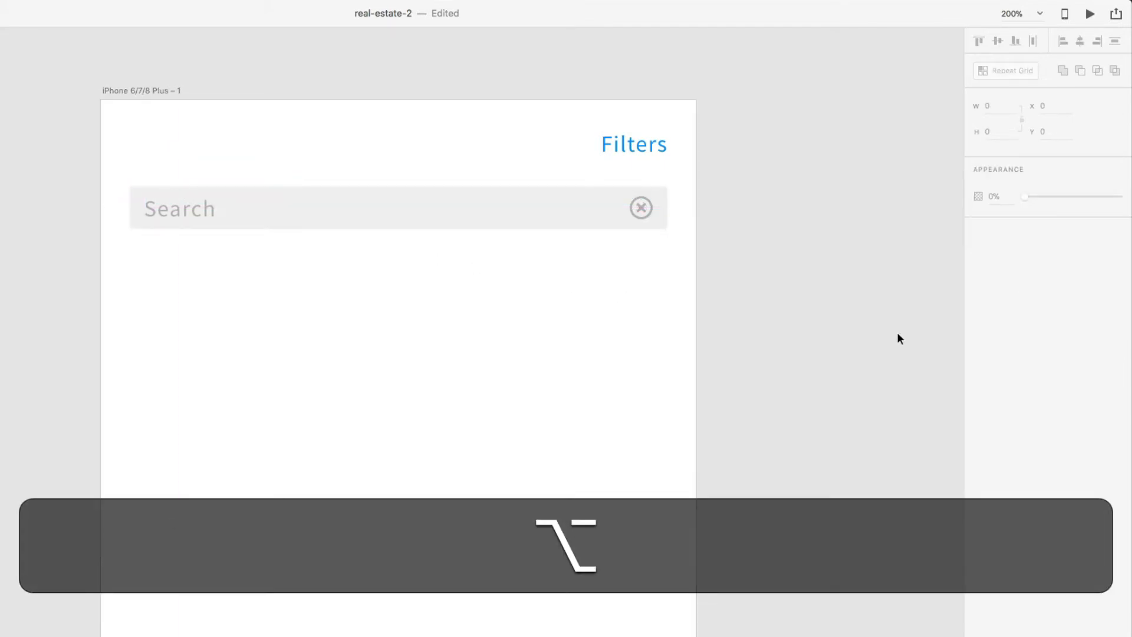
left_click(189, 211)
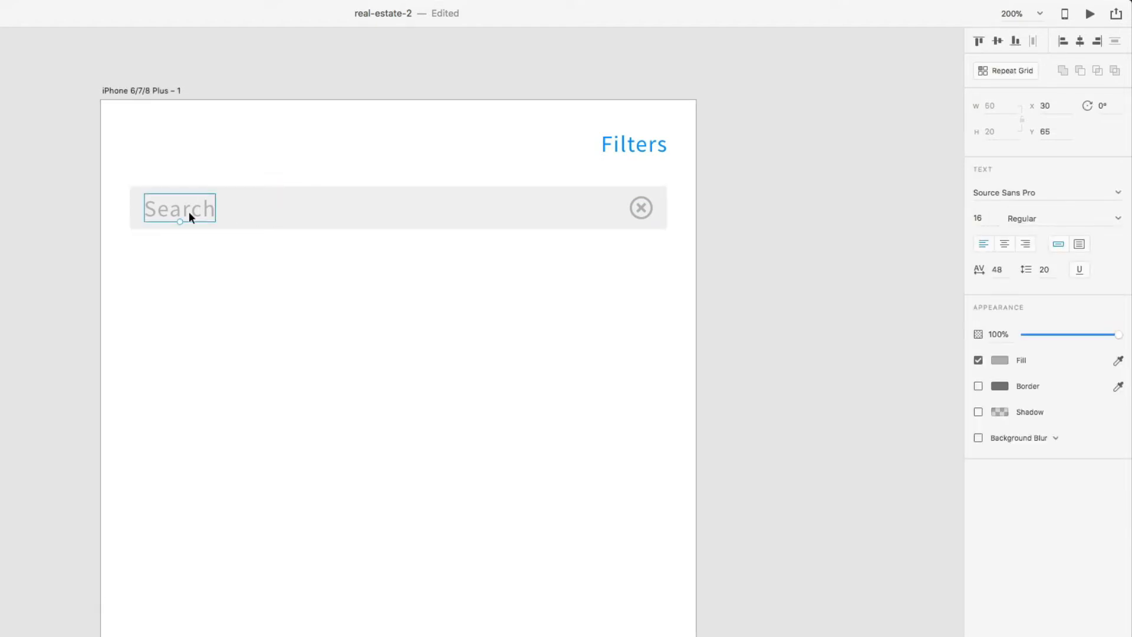
key("Up")
left_click(843, 313)
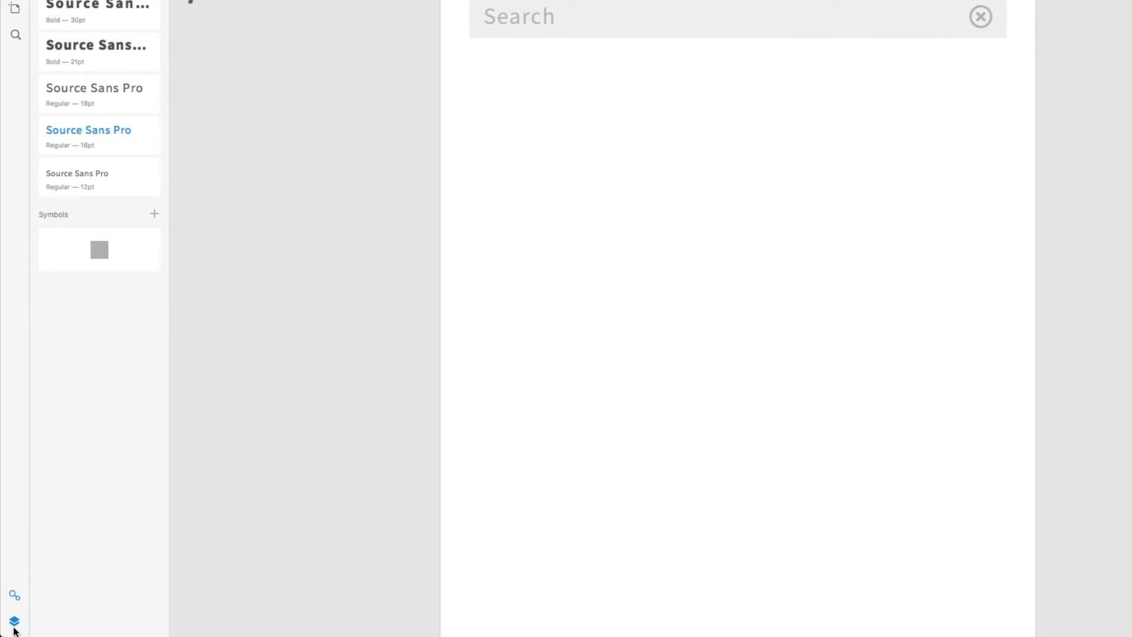
- Group the Search text, Rectangle 8 and cancel-button layers and rename the group 'Search Bar'
left_click(14, 627)
left_click(517, 14)
left_click(628, 25, "shift")
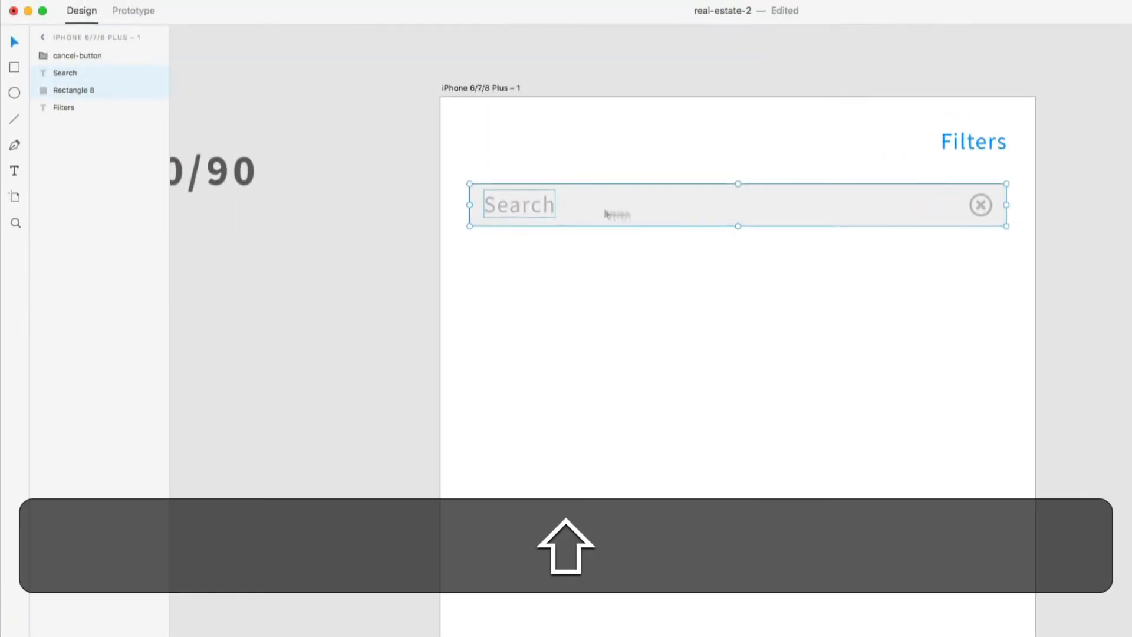
left_click(980, 206, "shift")
key("shift+super+g")
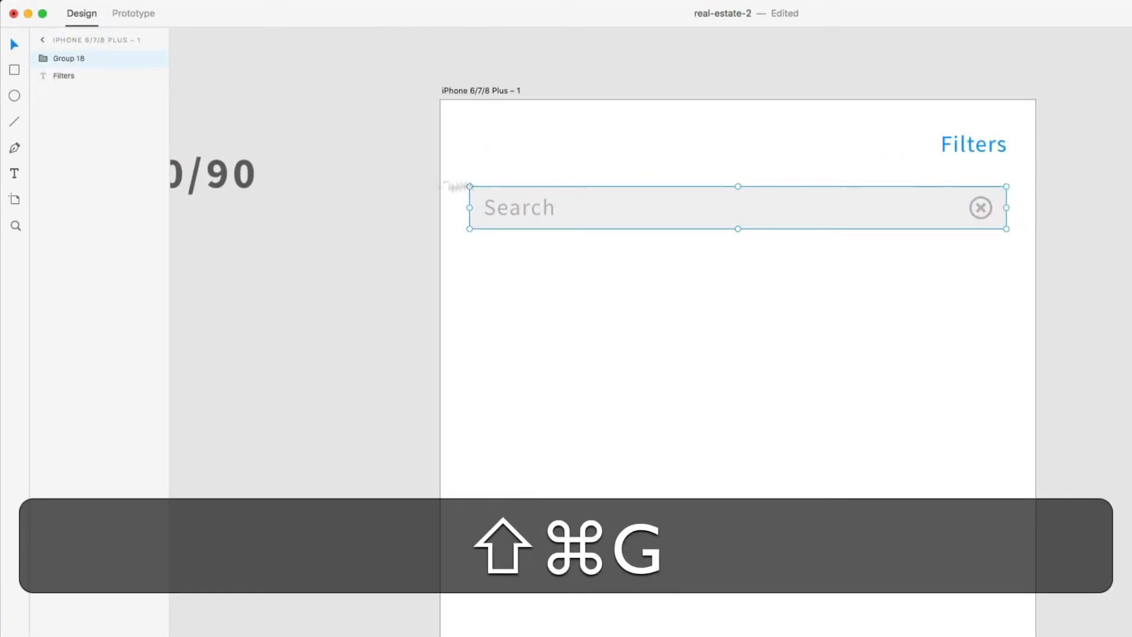
double_click(67, 58)
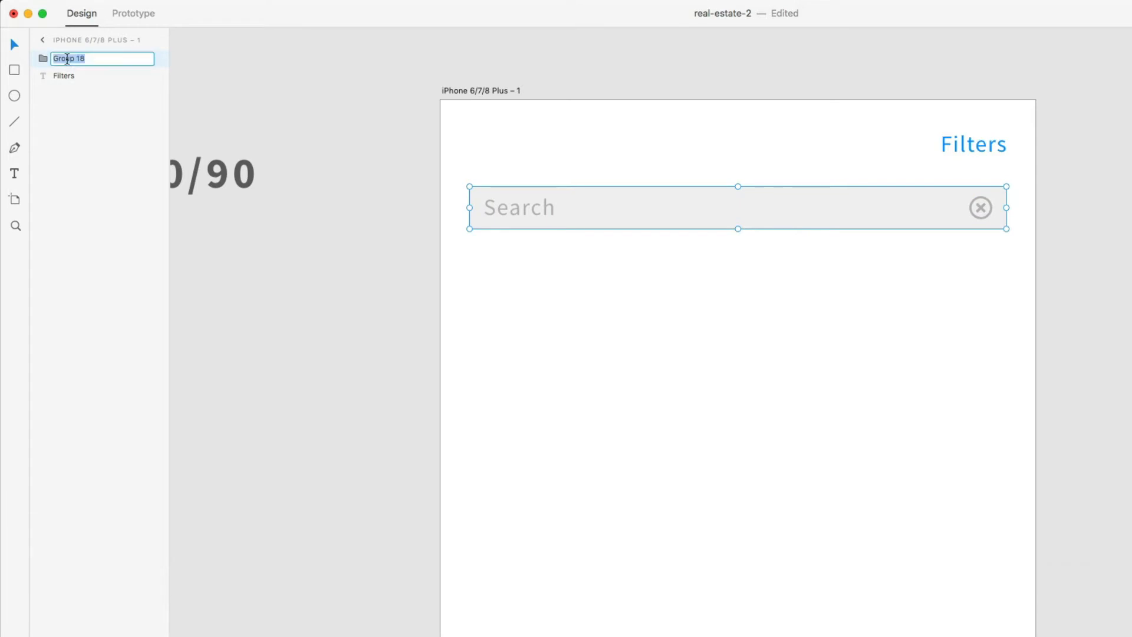
type("Search Bar")
key("Return")
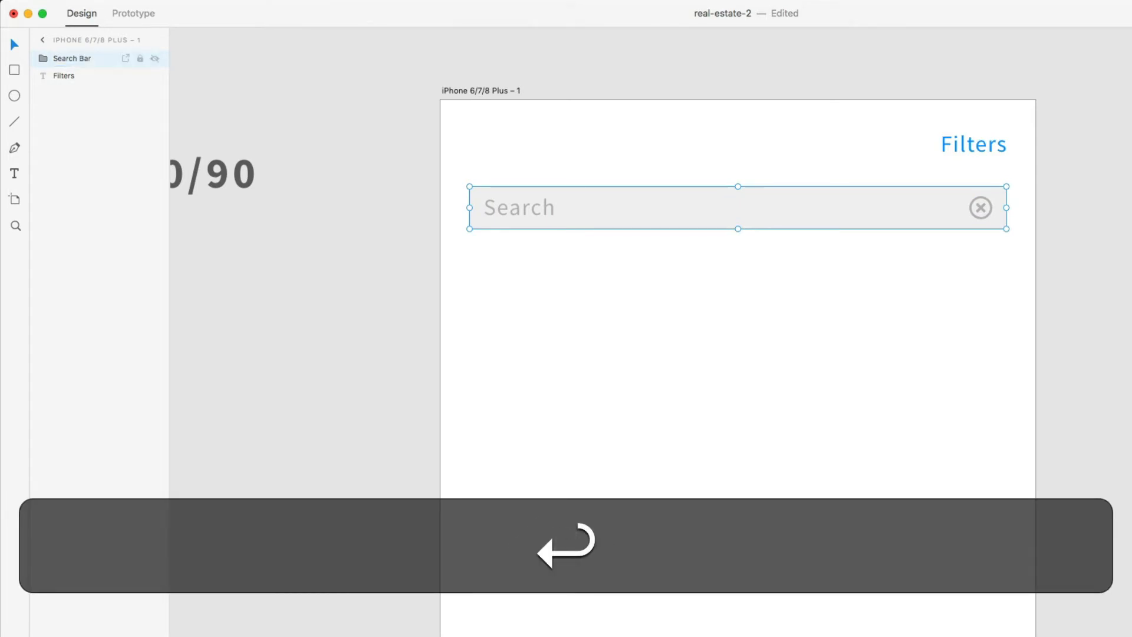
left_click(742, 298)
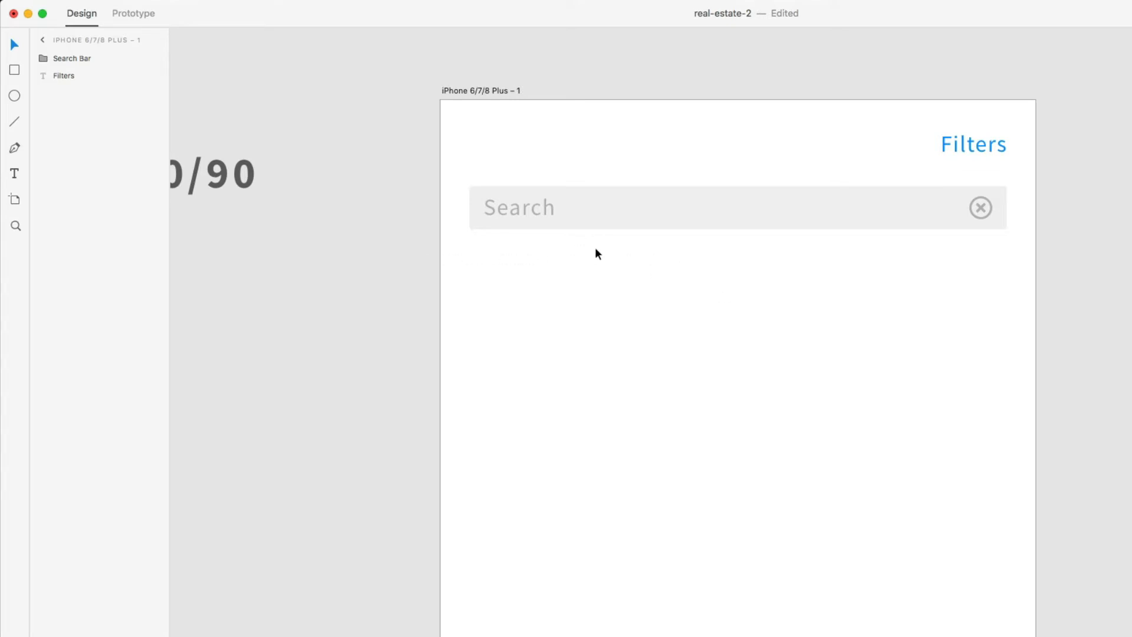
key("l")
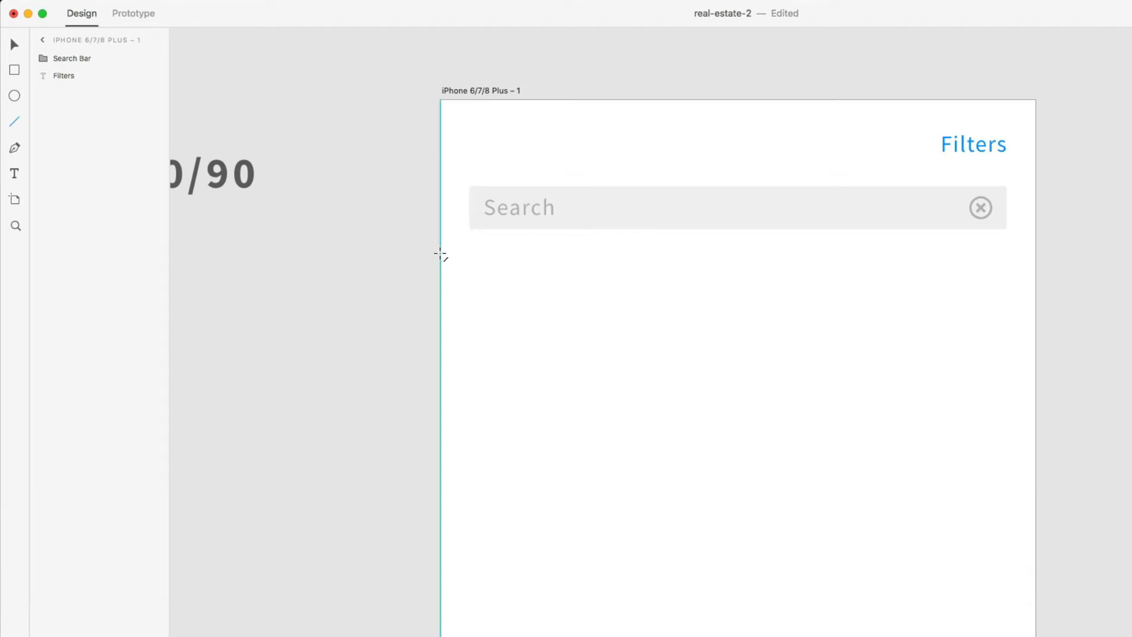
- Draw a horizontal line across the screen below the search bar and make it light grey
left_click_drag(440, 253, 1034, 254)
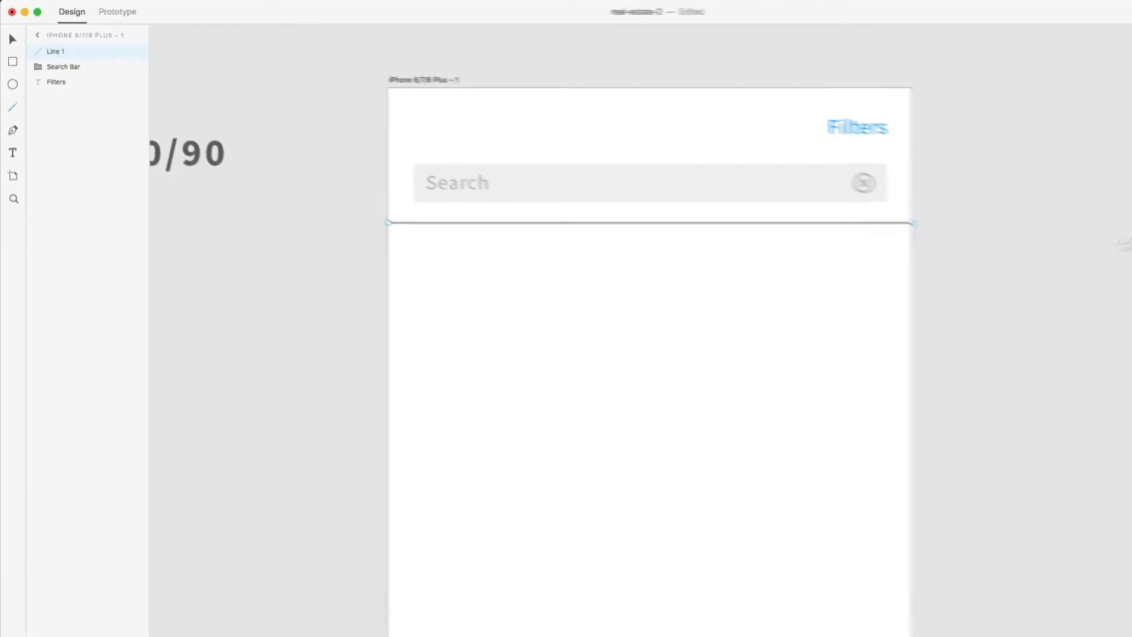
left_click(1031, 170)
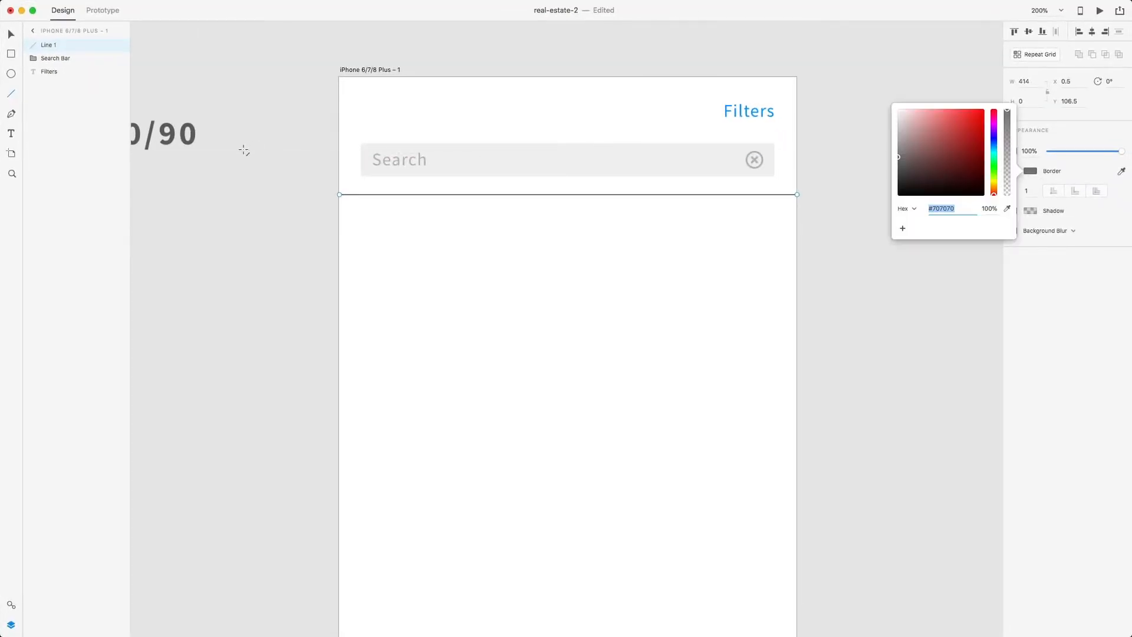
left_click(11, 604)
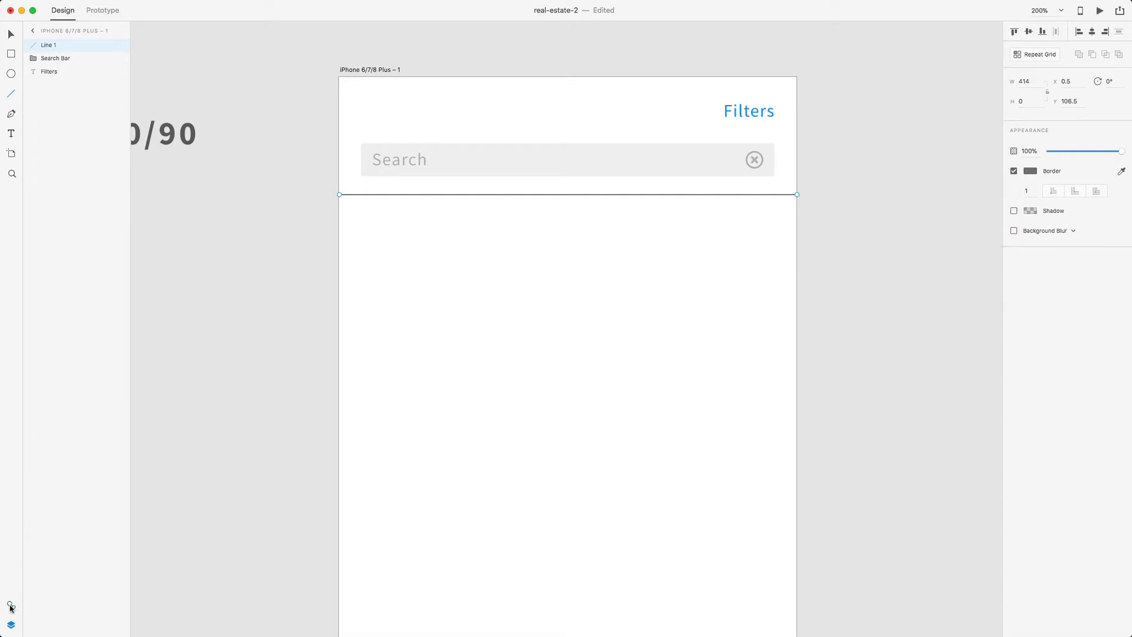
left_click(73, 92)
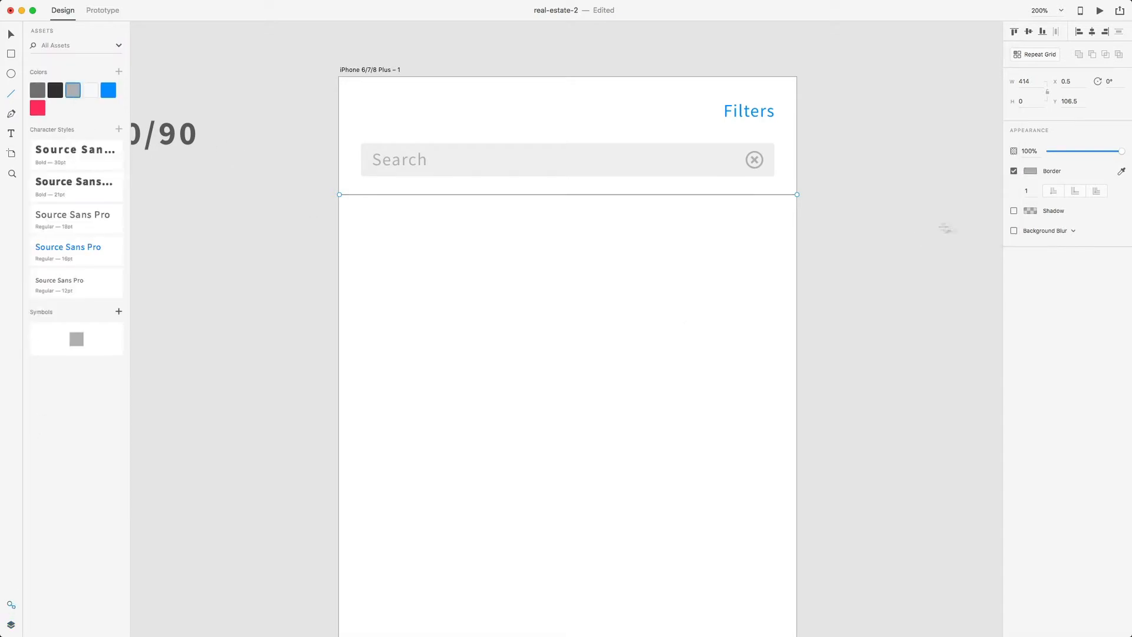
- Set the divider line's border opacity to 20%
left_click(1031, 172)
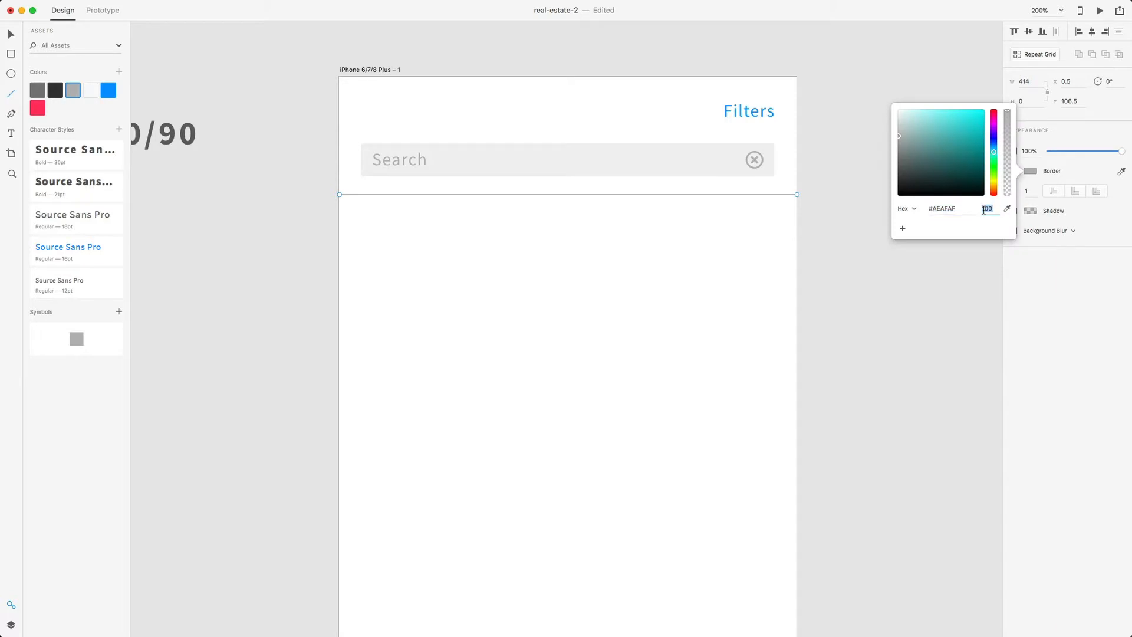
left_click(991, 208)
type("20")
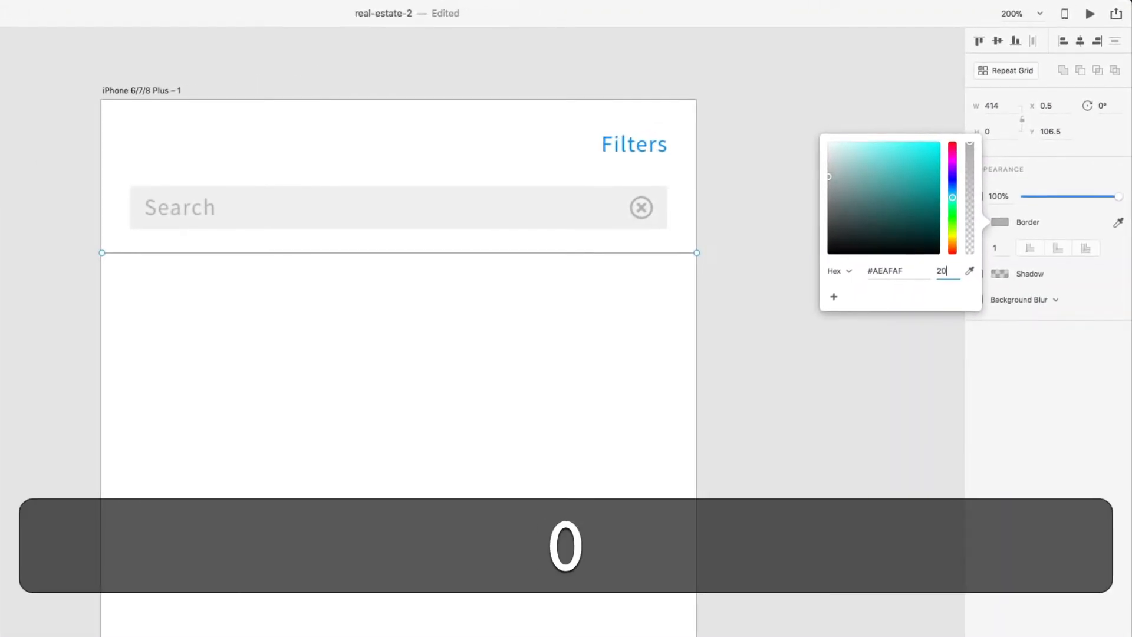
key("Return")
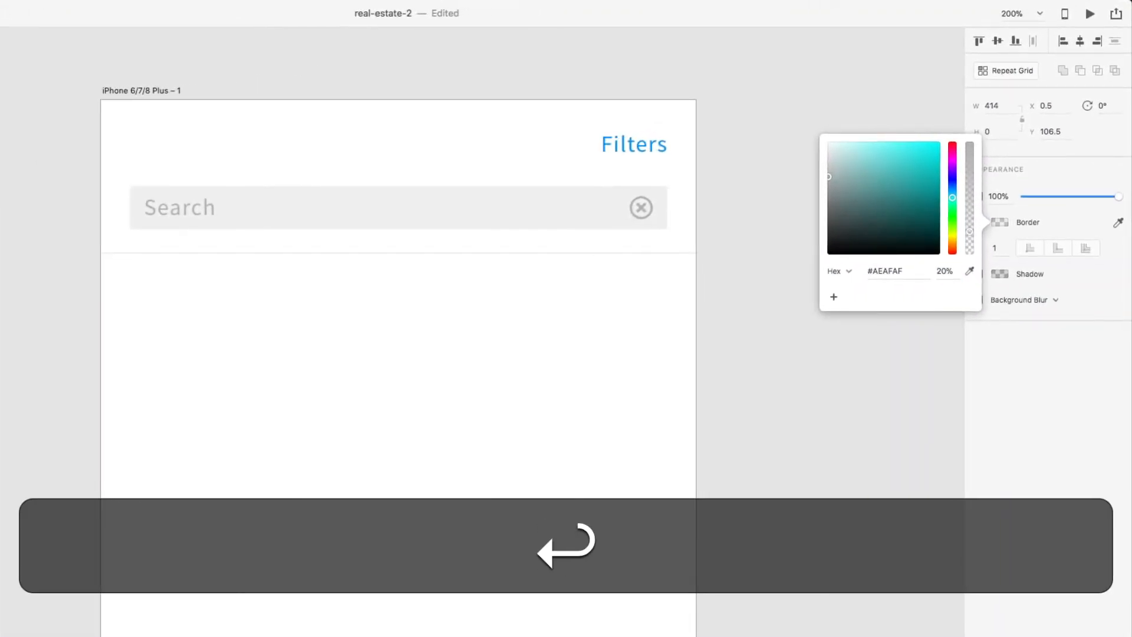
left_click(767, 289)
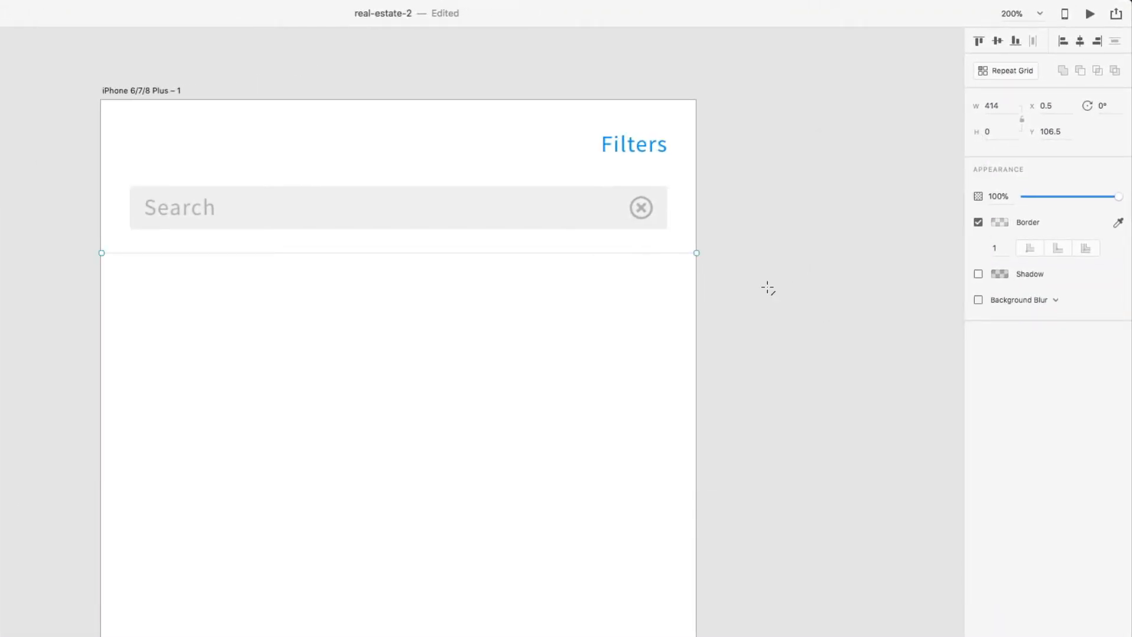
- Nudge the divider line down 4 px beneath the search box
key("v")
key("alt")
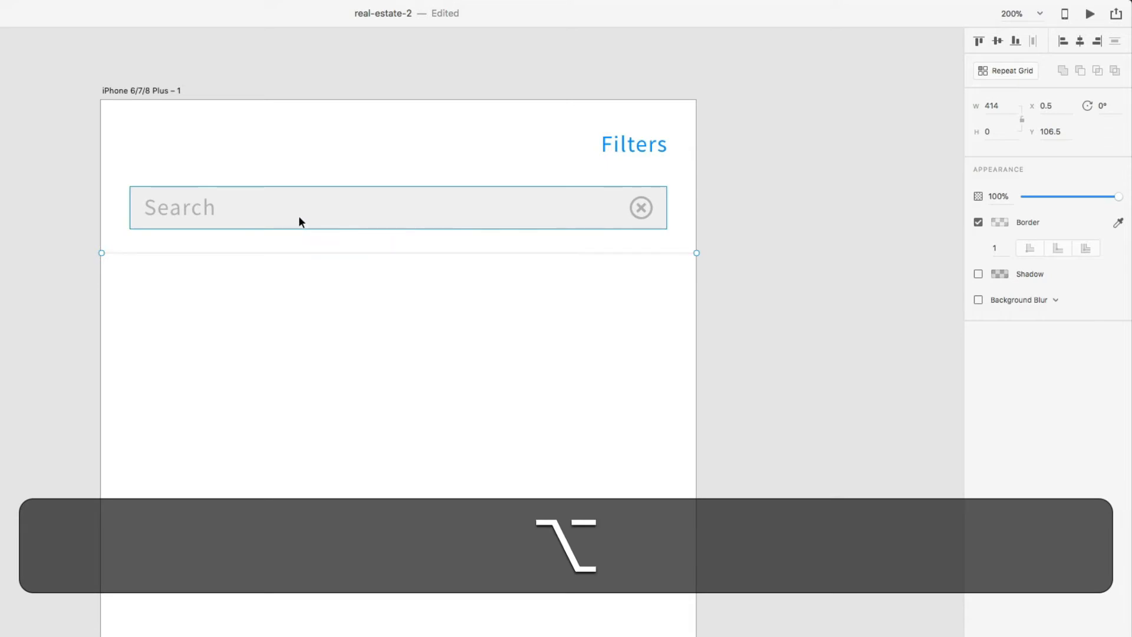
key("Down")
key("Down")
key("Down")
key("Down")
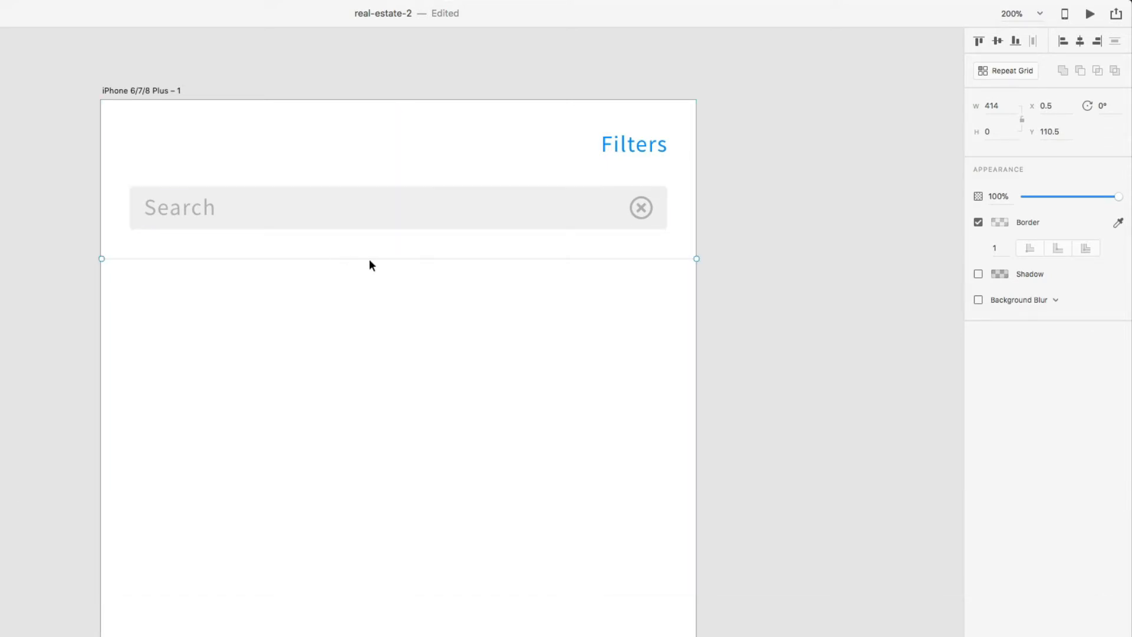
- Copy the Filters text for reuse below the search bar
left_click(613, 148)
key("super+c")
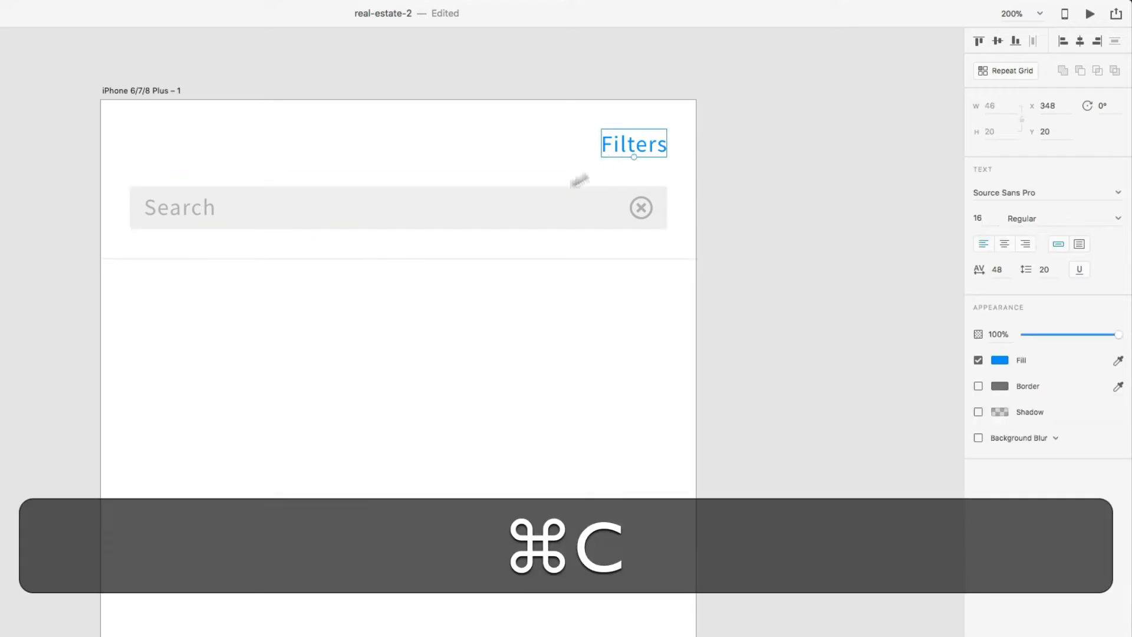
right_click(216, 278)
- Place a copy of the Filters label below the search bar and retype it as 'Sort'
left_click(215, 300)
left_click(619, 150)
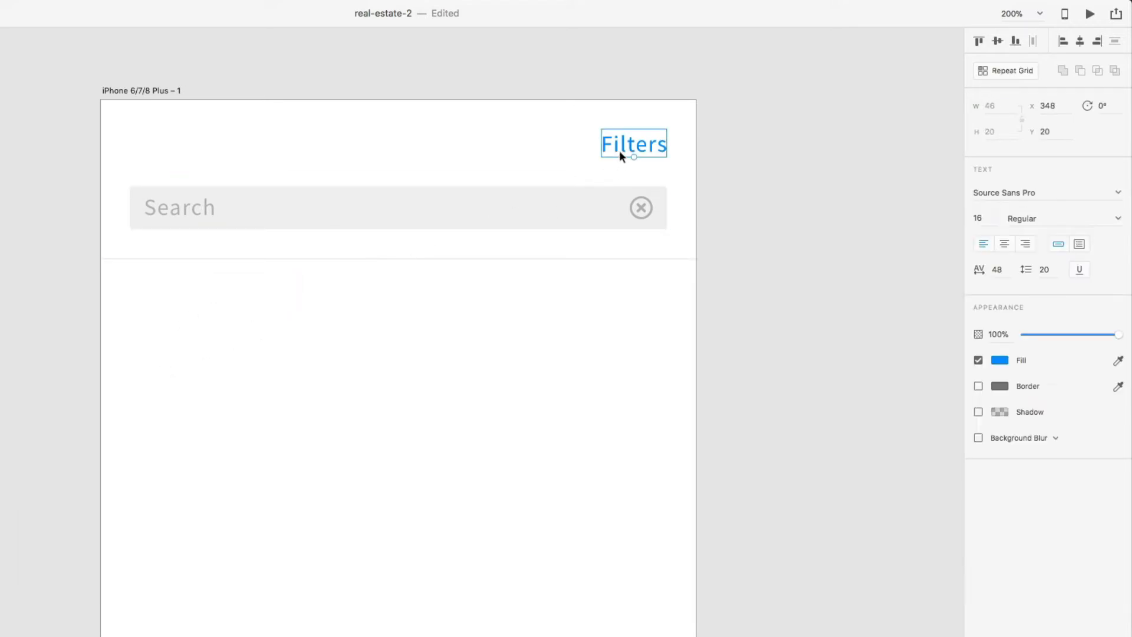
left_click_drag(619, 150, 161, 298, "alt")
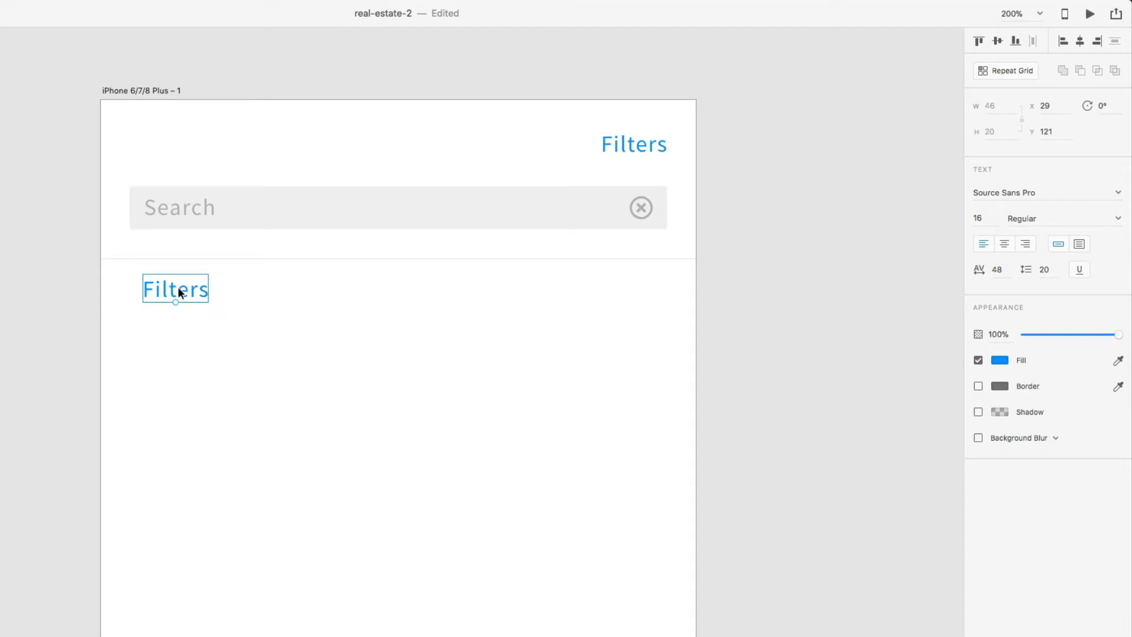
double_click(178, 290)
type("Sort")
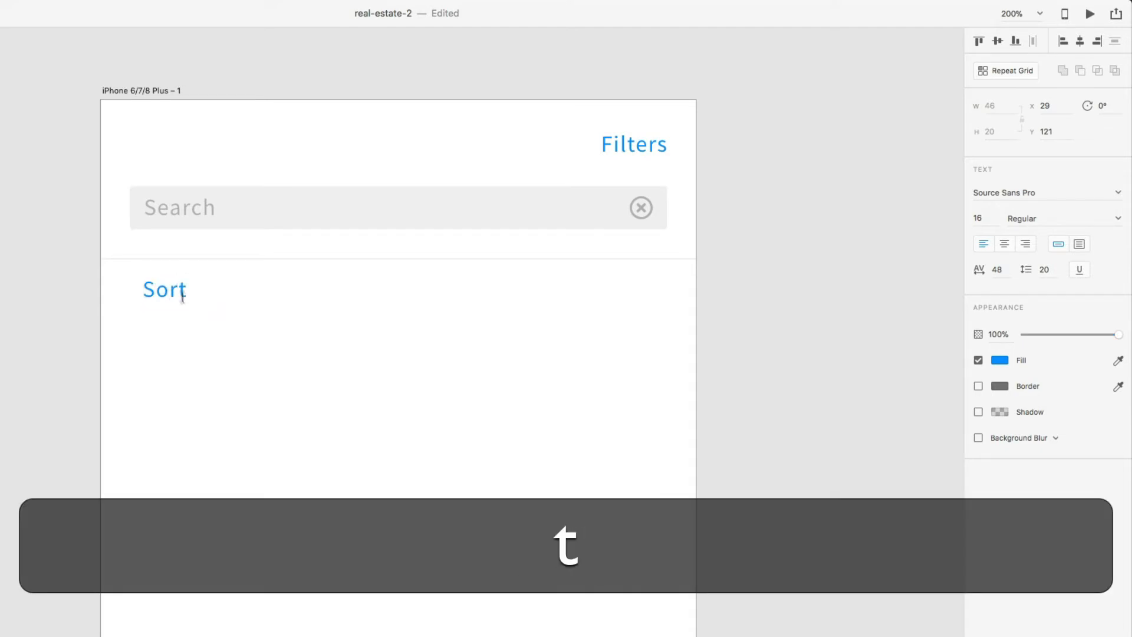
key("Escape")
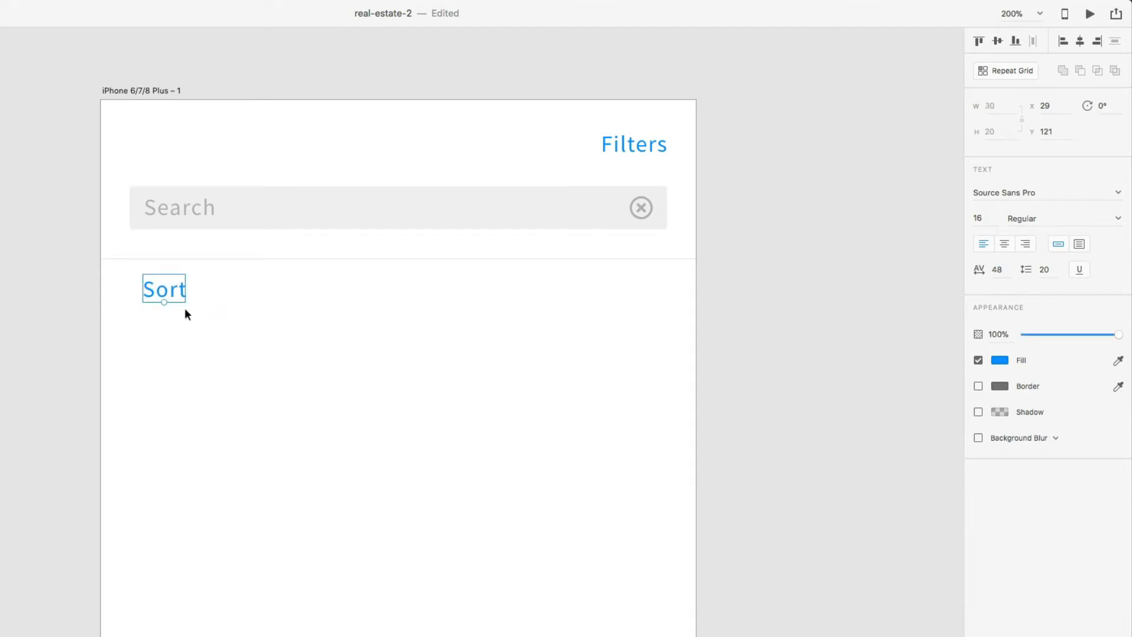
- Add 'Save Search' and 'Map' label copies to the right of Sort
left_click_drag(165, 291, 277, 289)
double_click(277, 291)
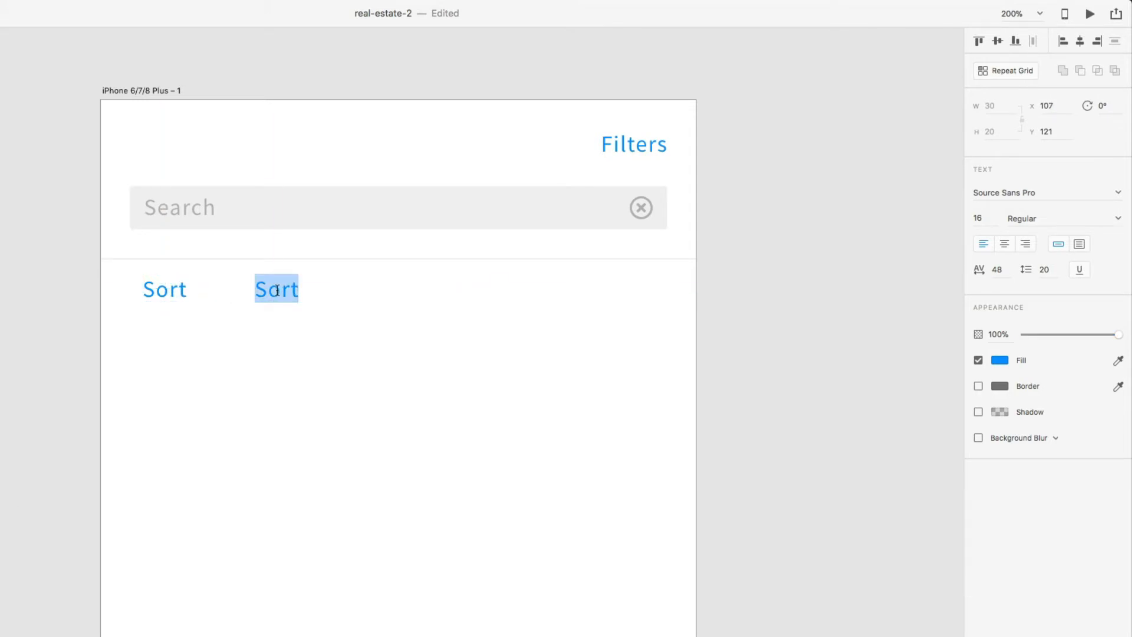
type("Save Search")
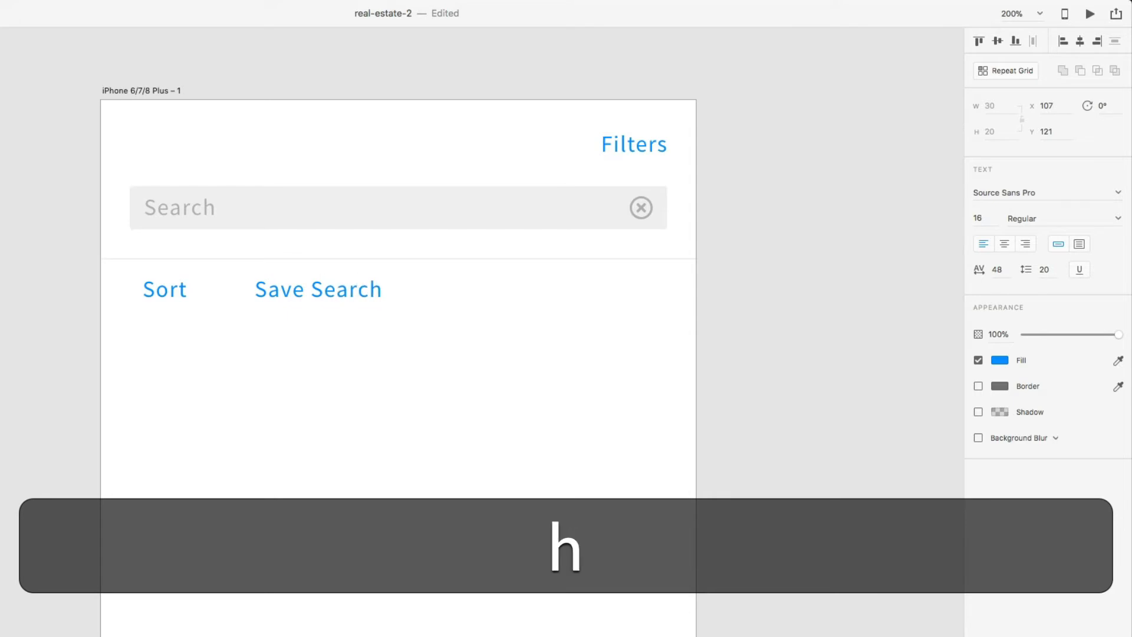
key("Escape")
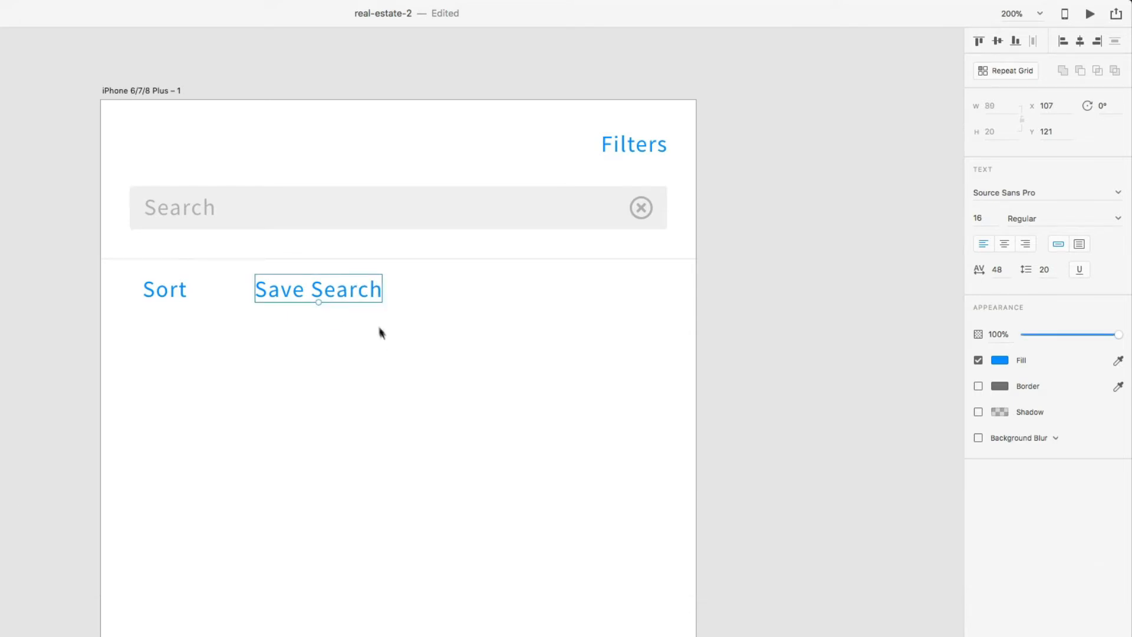
left_click_drag(355, 289, 539, 290)
double_click(539, 290)
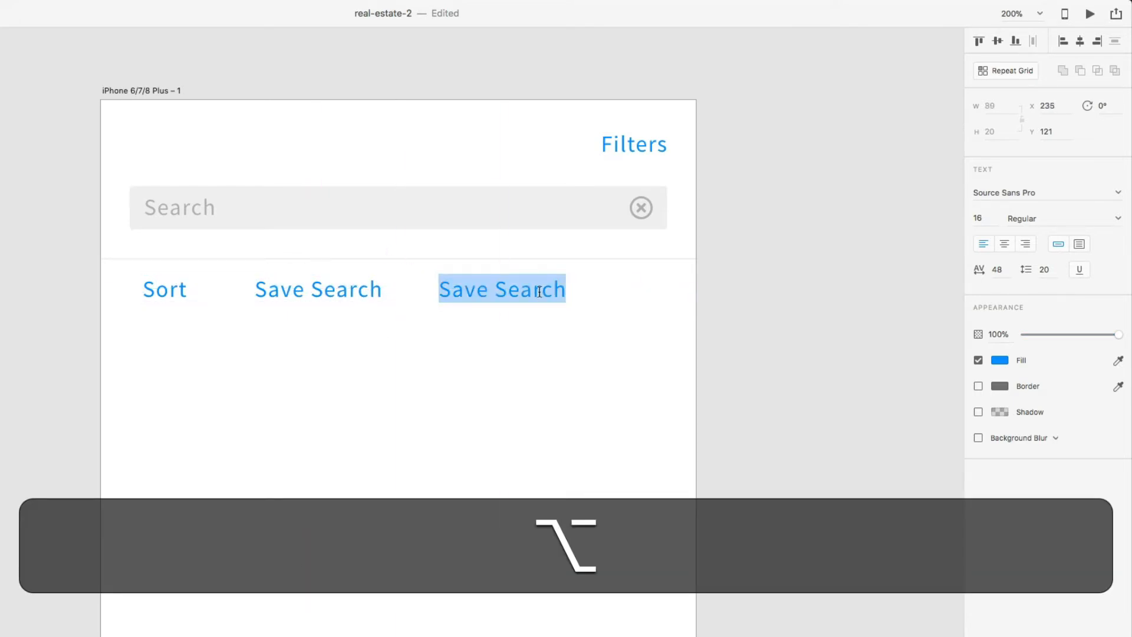
type("Map")
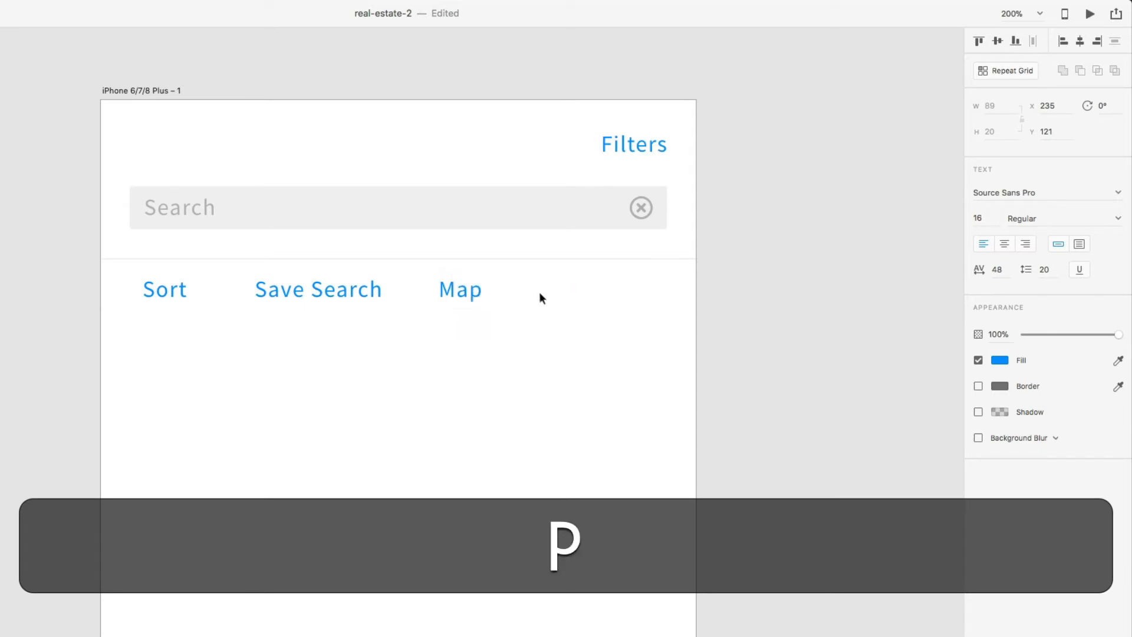
key("Escape")
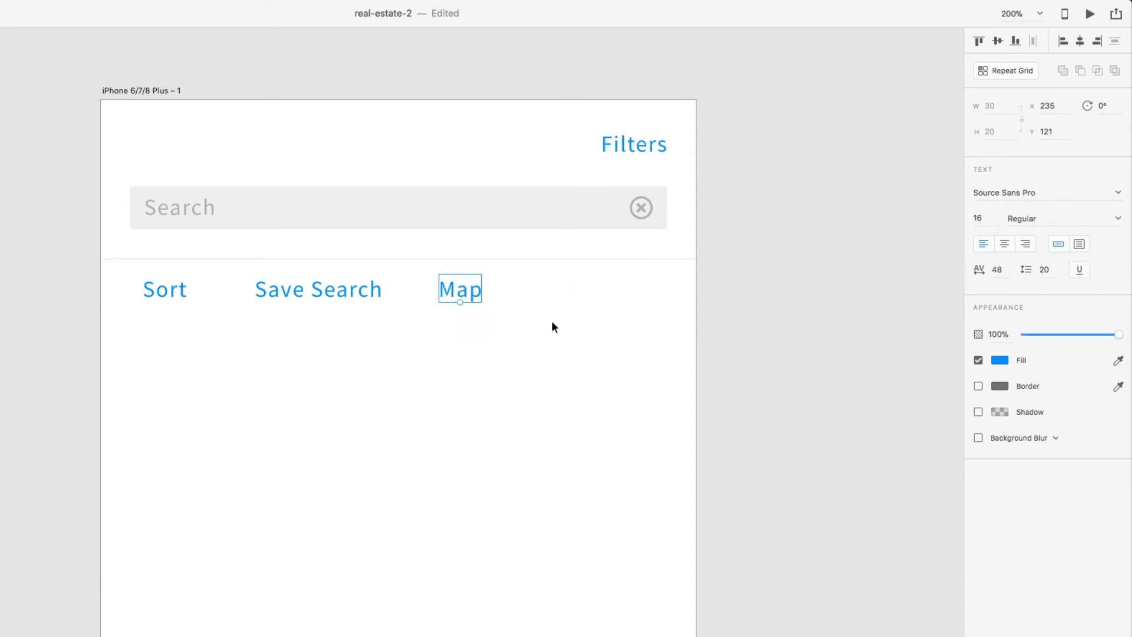
- Move the Sort label right to X 51
left_click(181, 293)
key("alt")
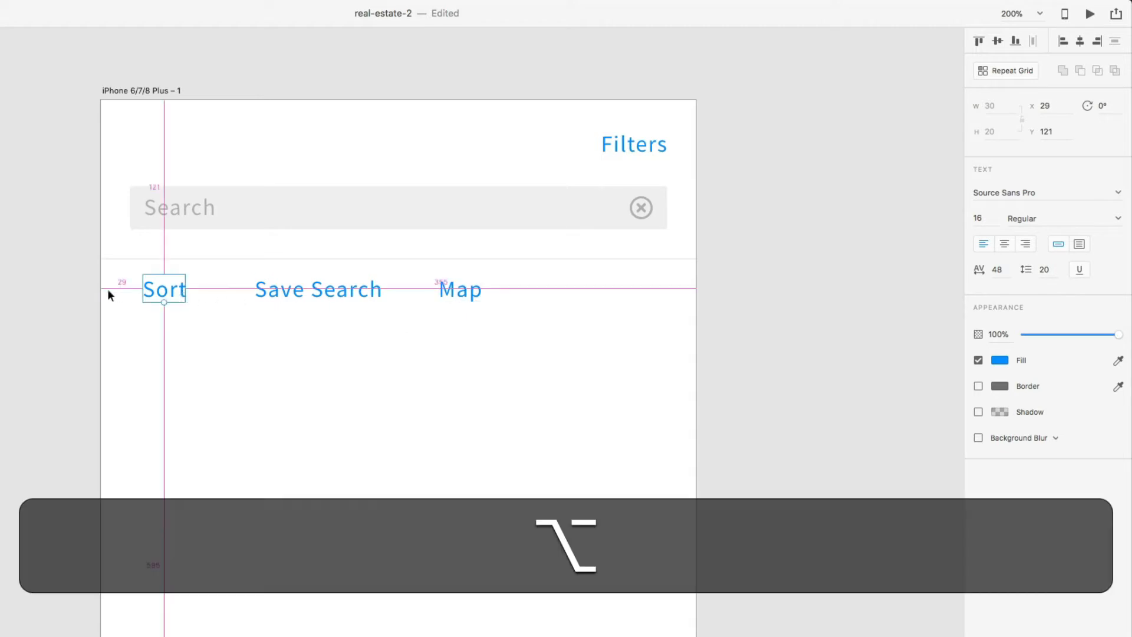
left_click_drag(155, 289, 184, 289)
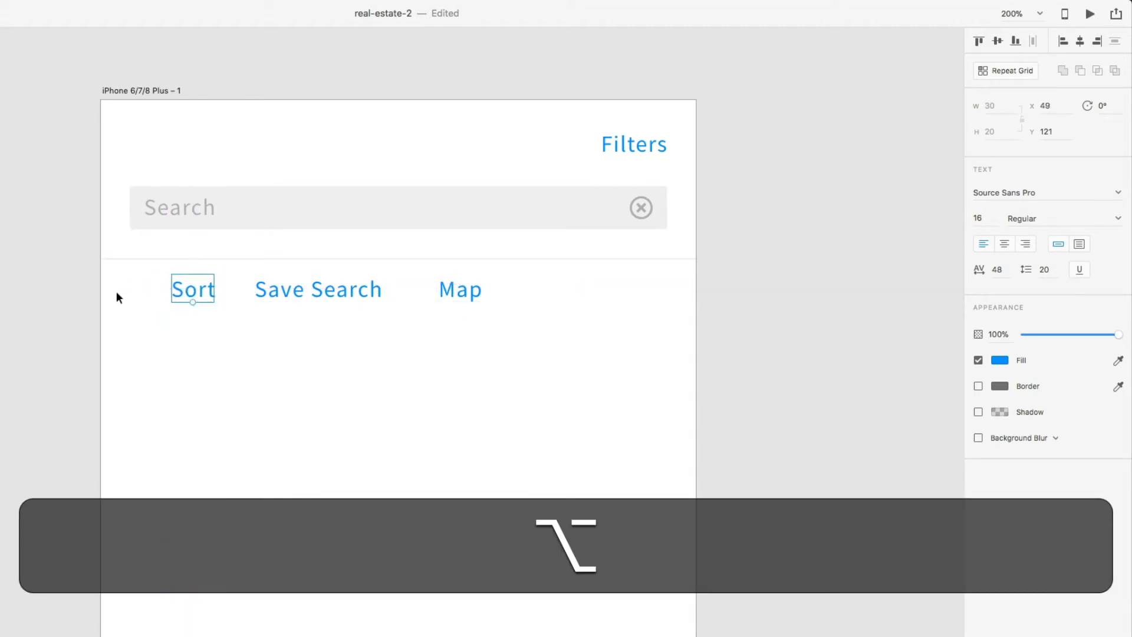
key("Right")
key("alt+Right")
- Position the Map label at the row's right end, directly under Filters
left_click_drag(466, 291, 635, 292)
key("alt")
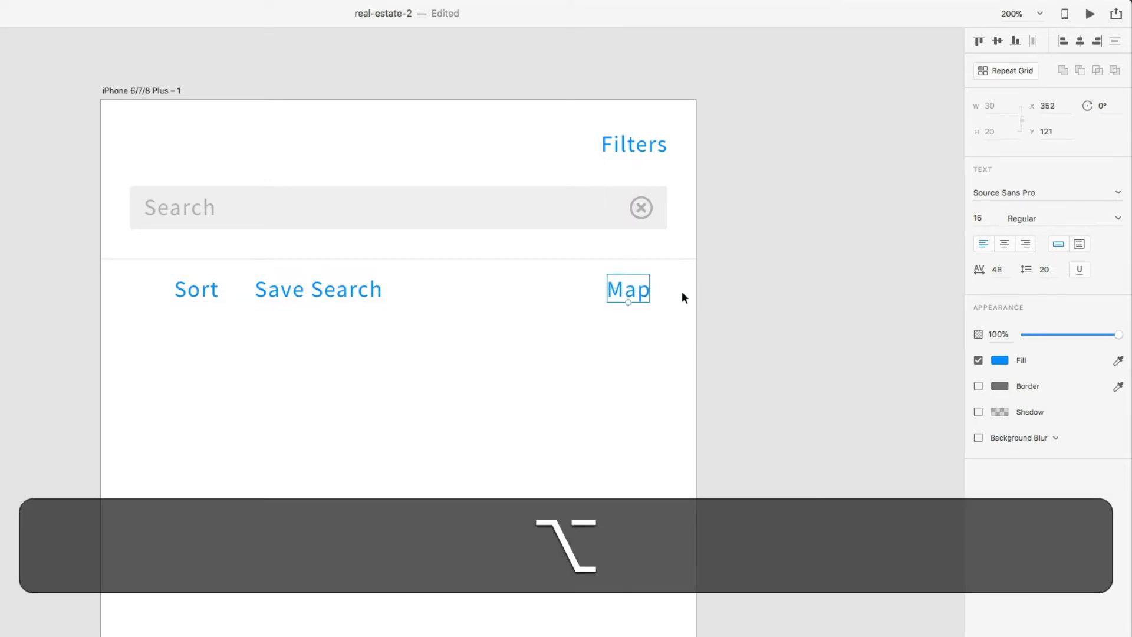
key("alt+shift+Left")
key("alt+shift+Left")
key("alt+Right")
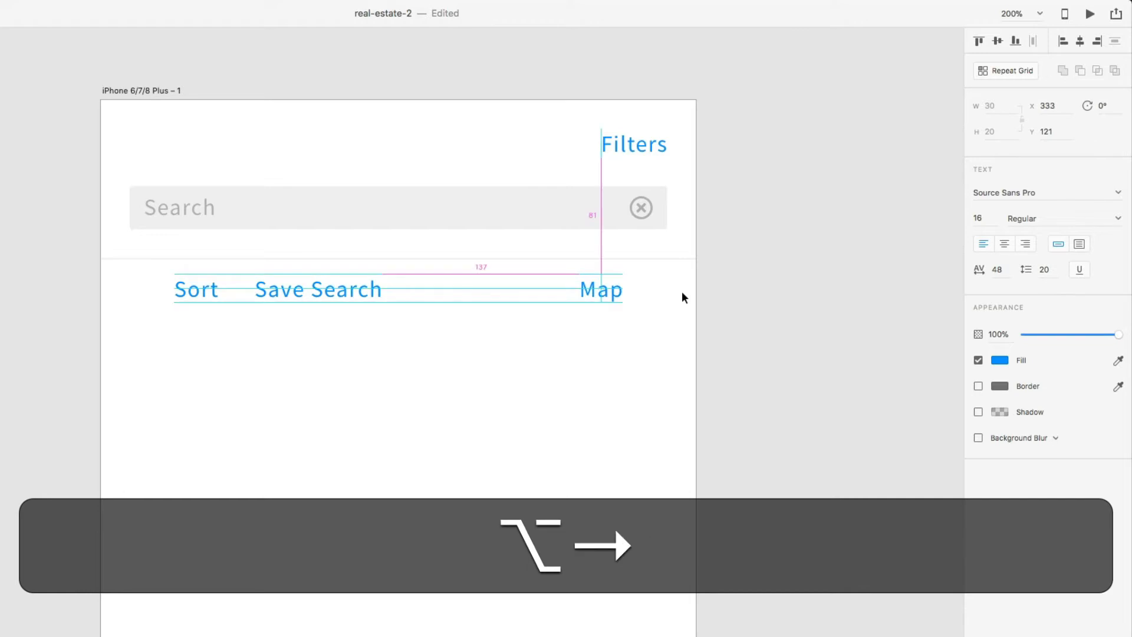
- Centre Save Search in the row and align all three labels on one line
left_click(437, 301)
left_click_drag(351, 294, 428, 293)
left_click(433, 360)
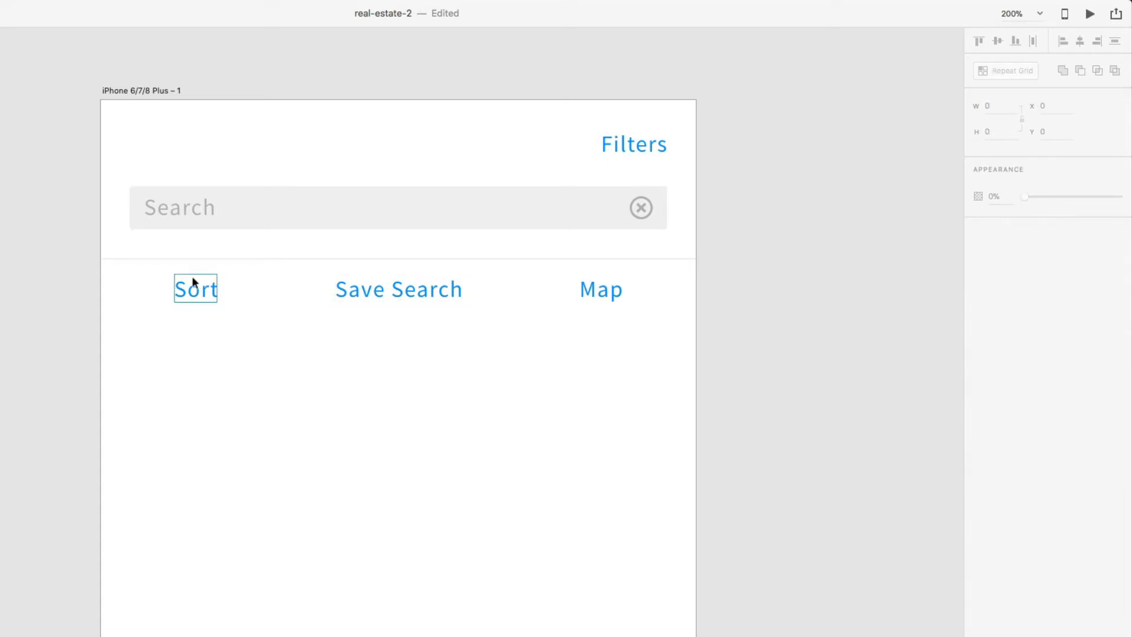
left_click_drag(150, 276, 619, 306)
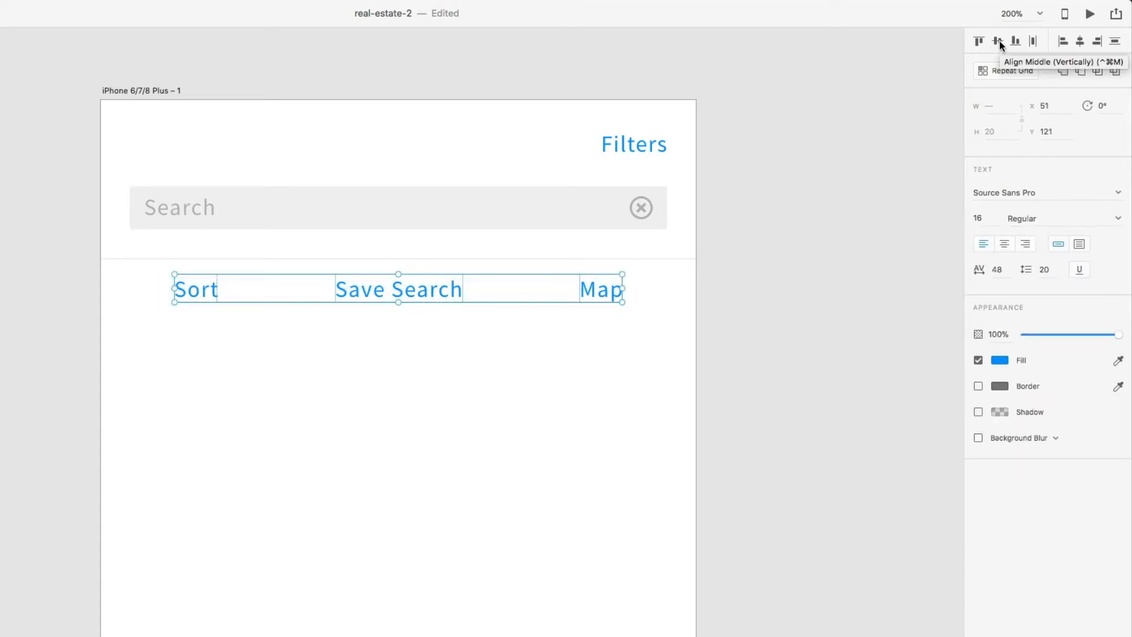
left_click(751, 399)
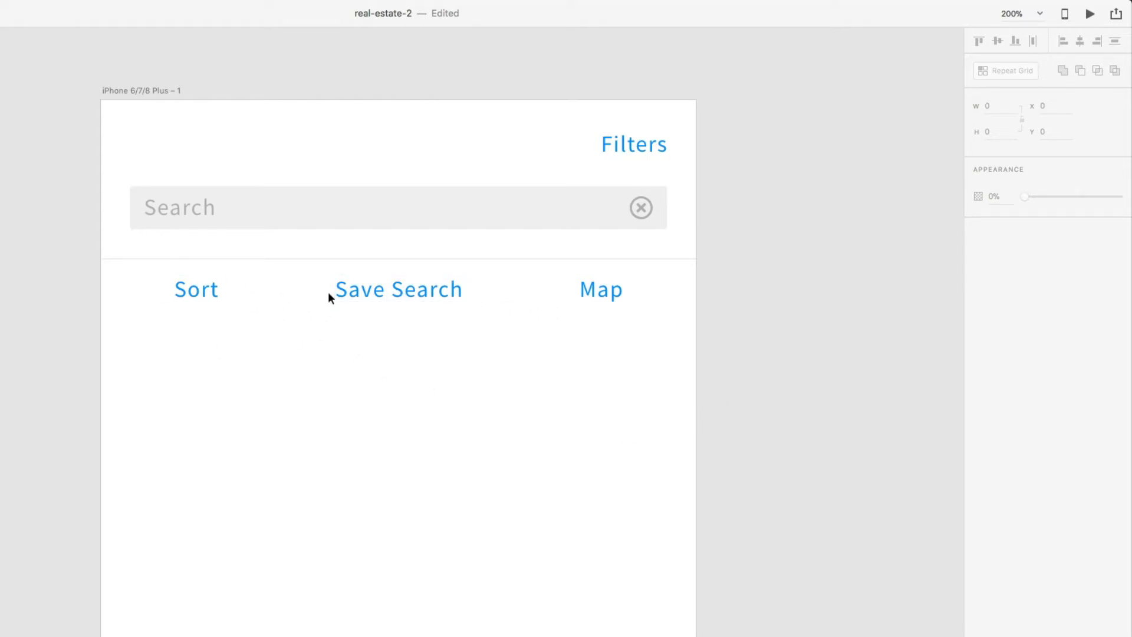
- Draw a short vertical divider with a #AEAFAF border at 20% opacity
key("l")
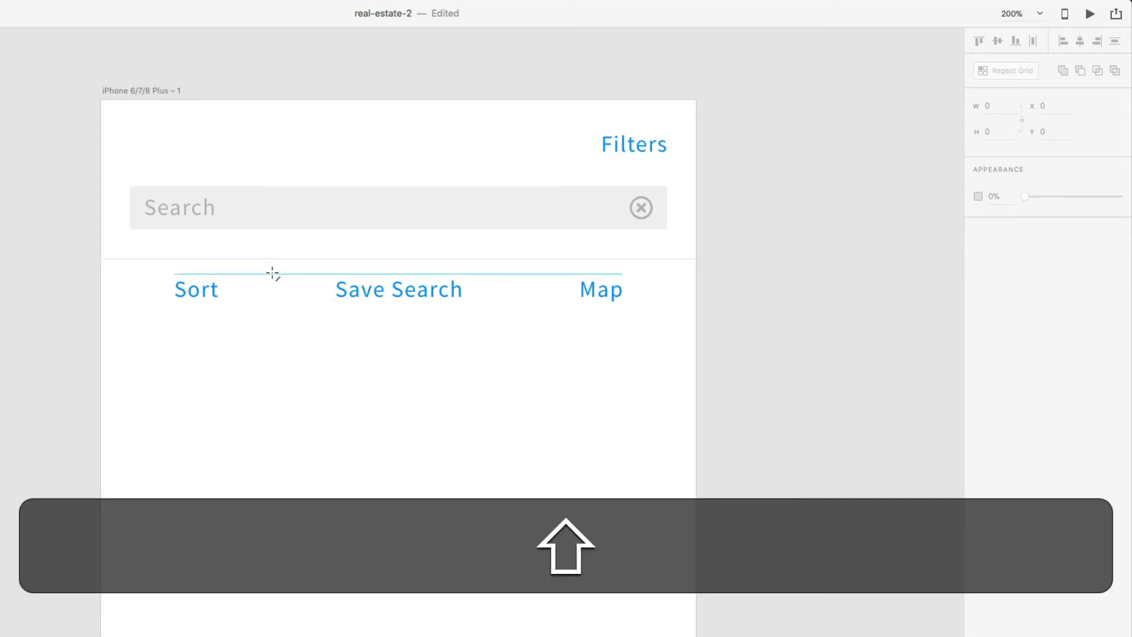
left_click_drag(272, 274, 273, 304)
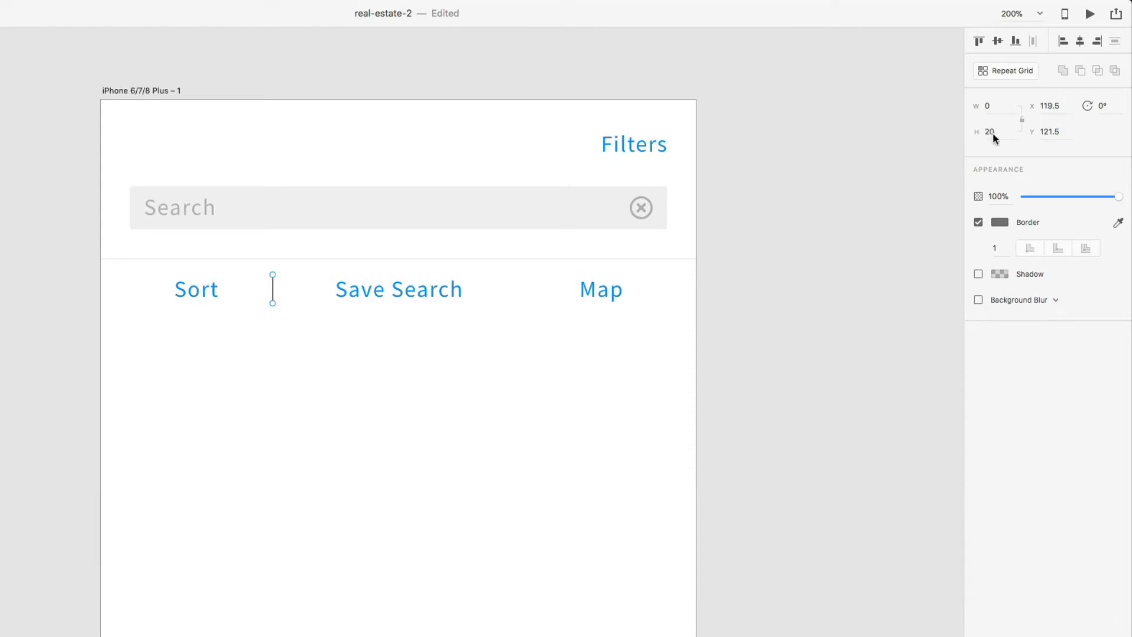
left_click(997, 223)
left_click(998, 223)
left_click(949, 270)
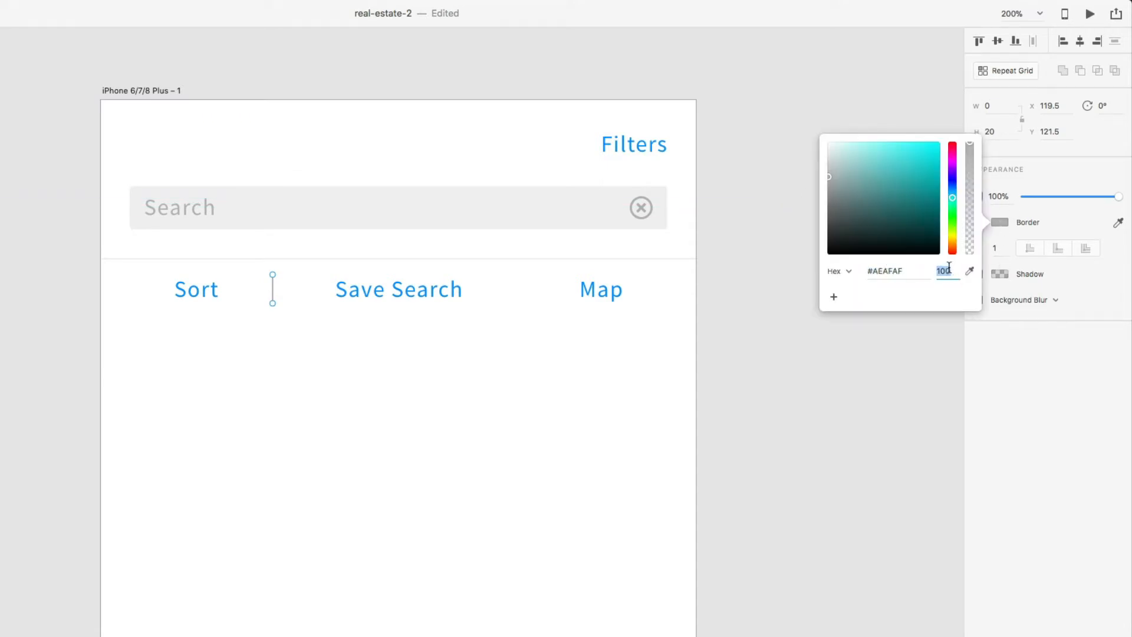
type("20")
key("Return")
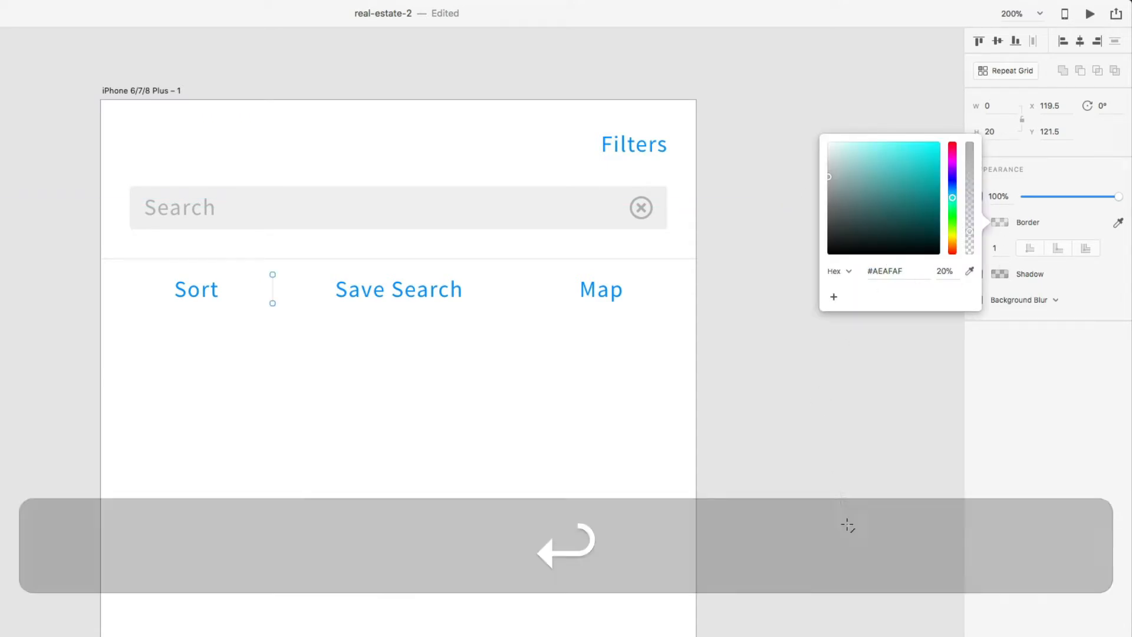
- Centre the divider evenly between Sort and Save Search
key("v")
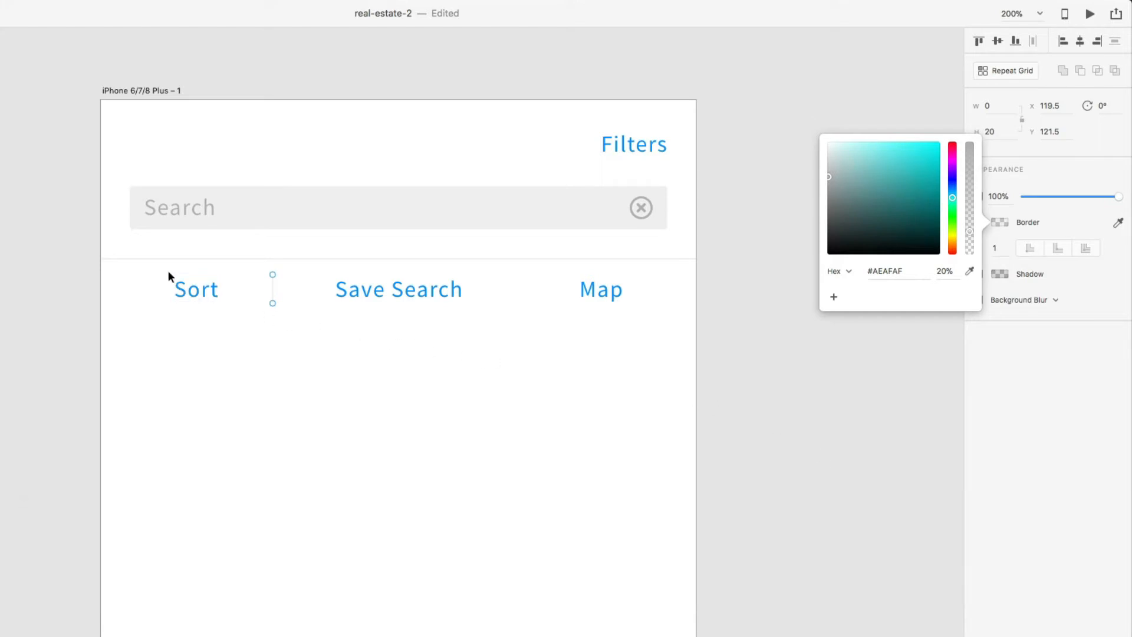
left_click_drag(163, 272, 339, 308)
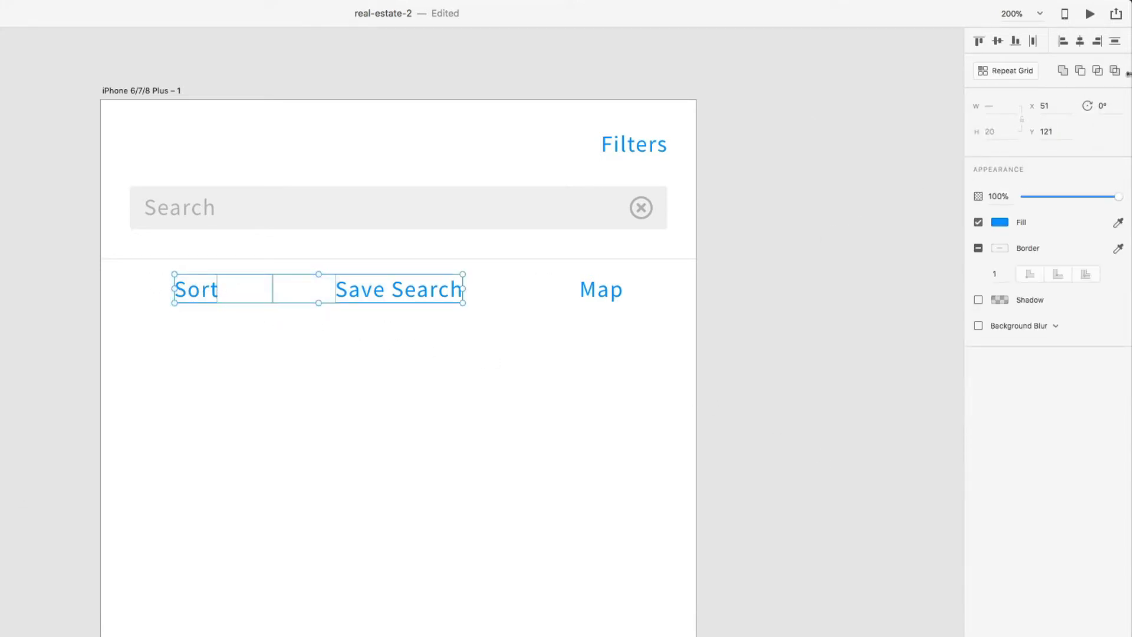
left_click(1032, 41)
left_click(278, 299)
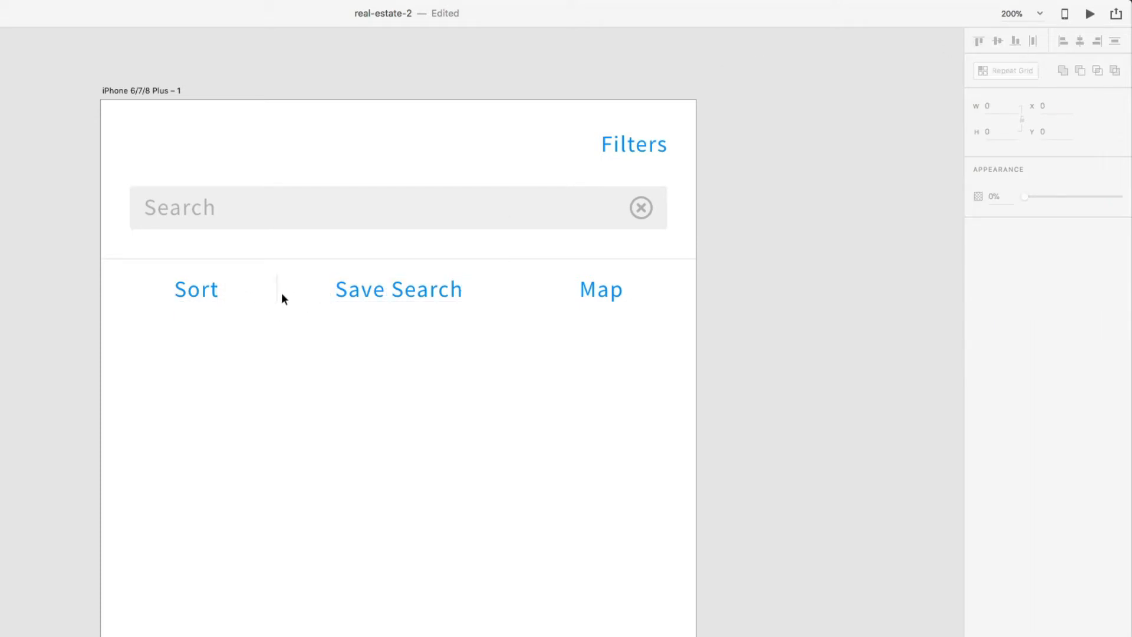
- Copy the divider and centre the copy between Save Search and Map
left_click(277, 298)
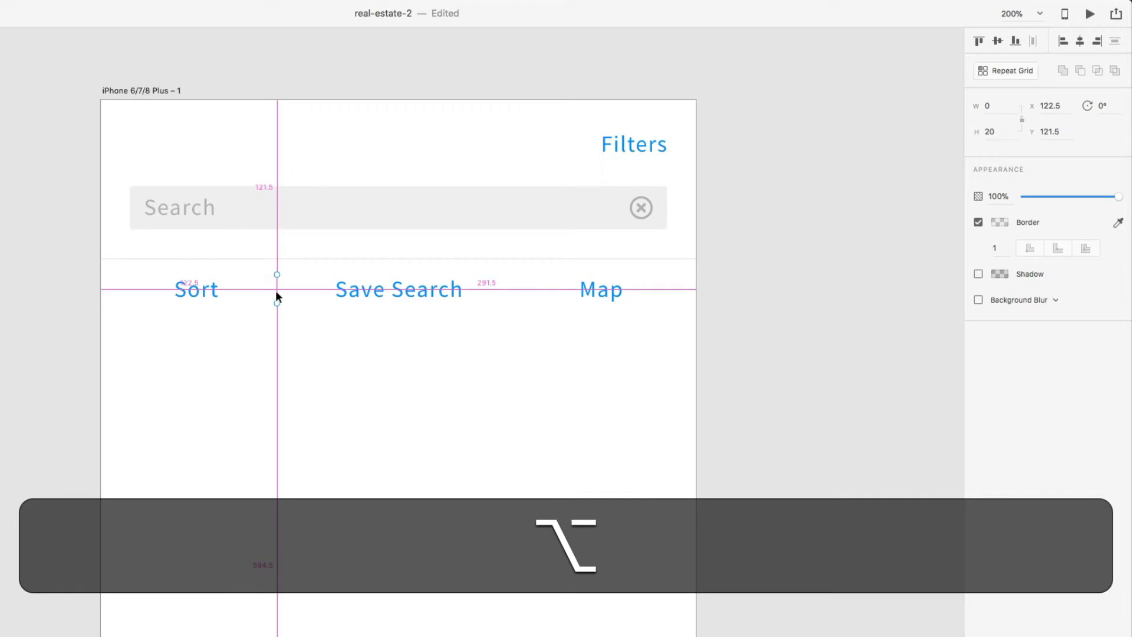
left_click_drag(278, 299, 523, 292)
left_click(508, 325)
left_click_drag(630, 324, 380, 293)
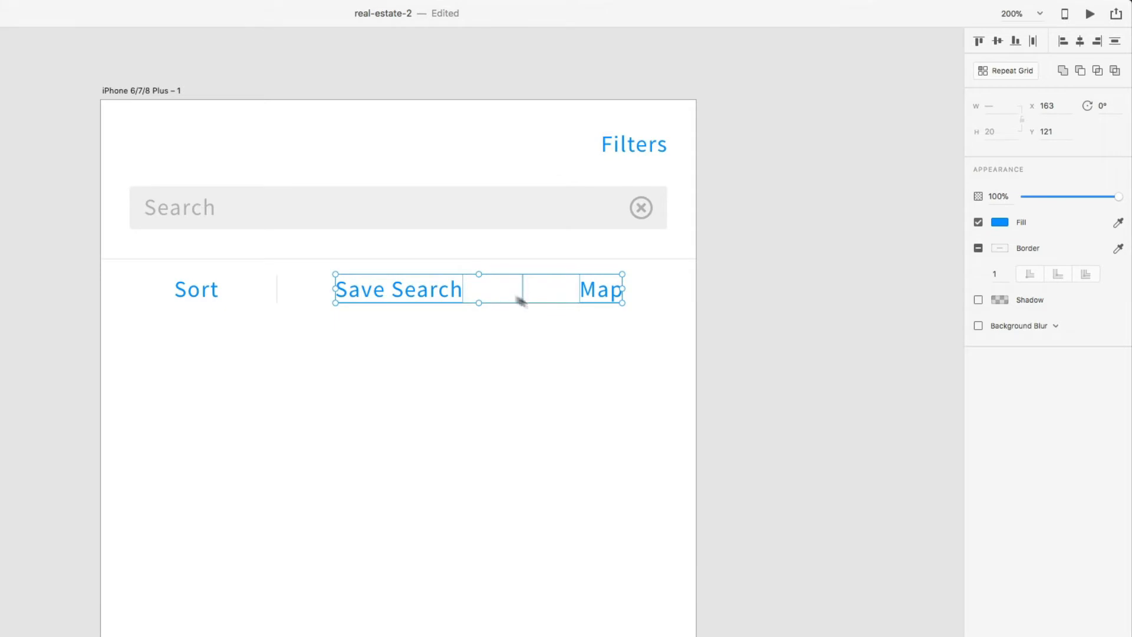
left_click(1035, 42)
left_click(792, 347)
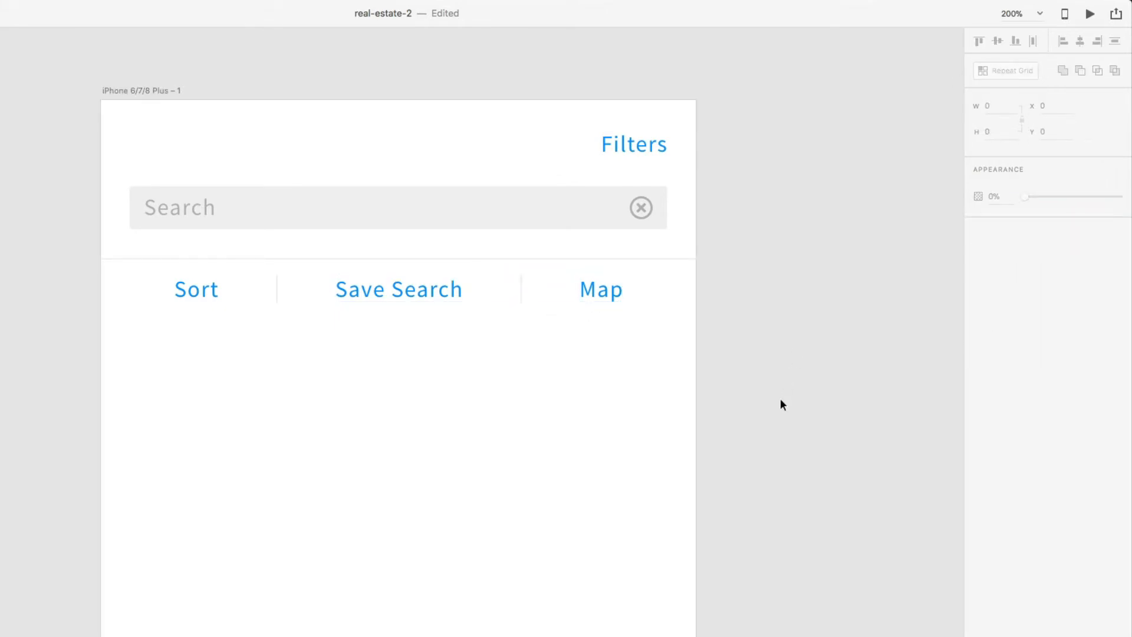
left_click(441, 259)
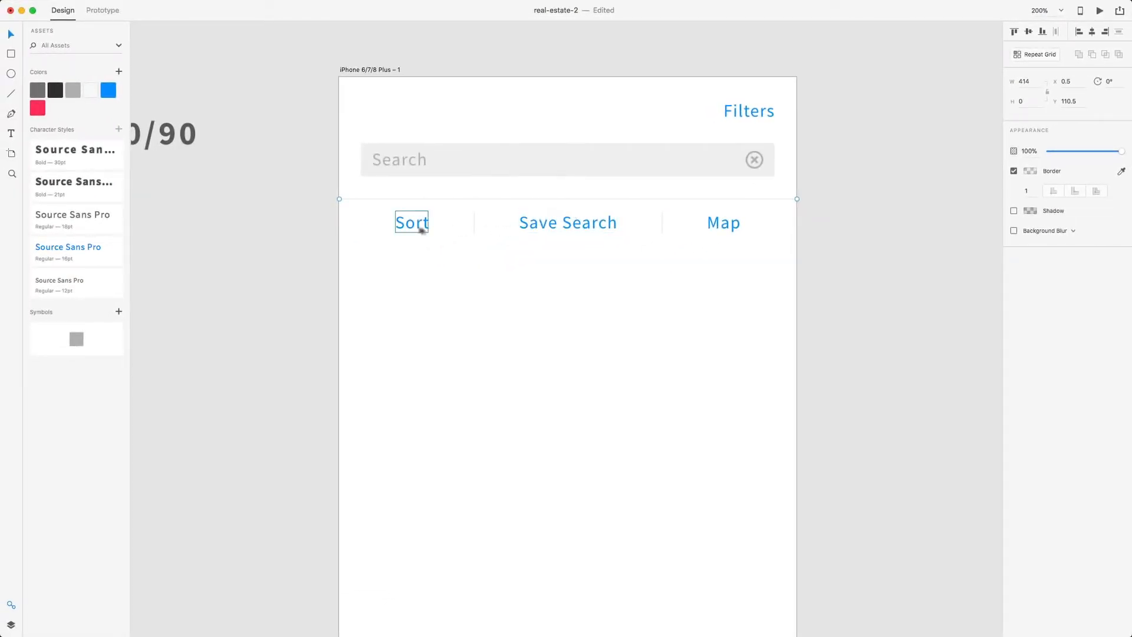
- Group the Sort, Save Search and Map labels with both divider lines
left_click(412, 223)
left_click(474, 224, "shift")
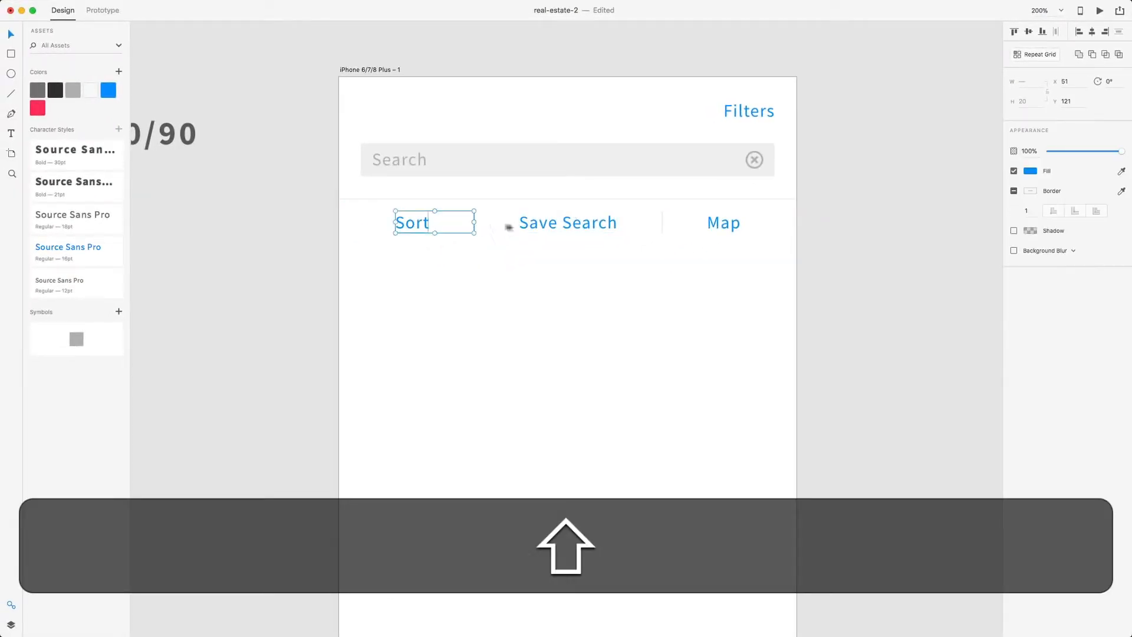
left_click(530, 223, "shift")
left_click(661, 224, "shift")
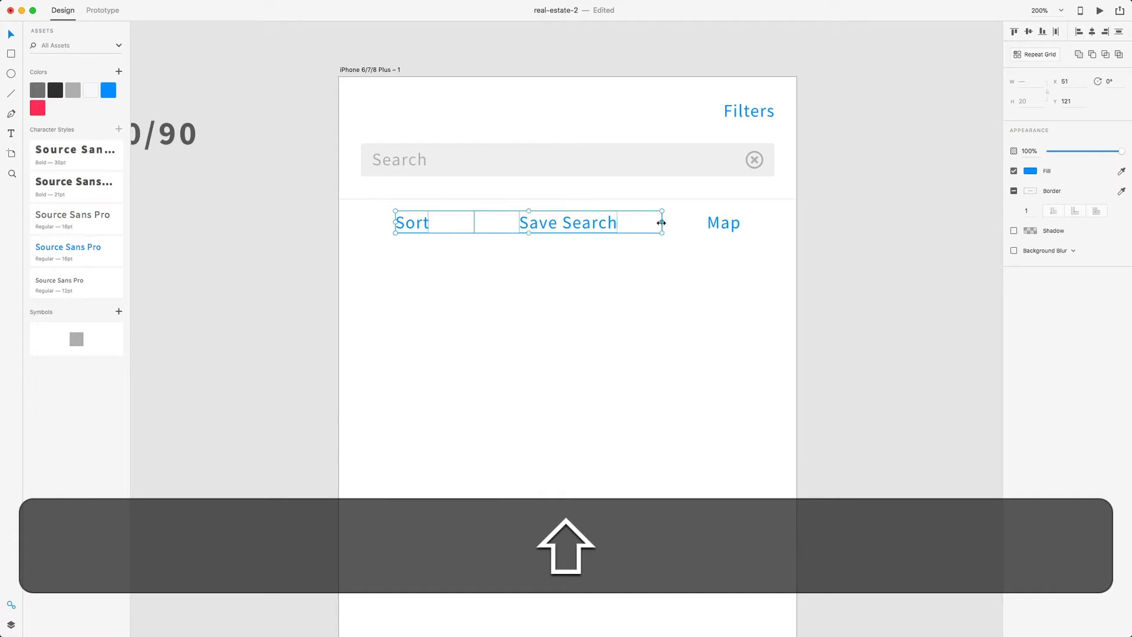
left_click(724, 223, "shift")
left_click(10, 623)
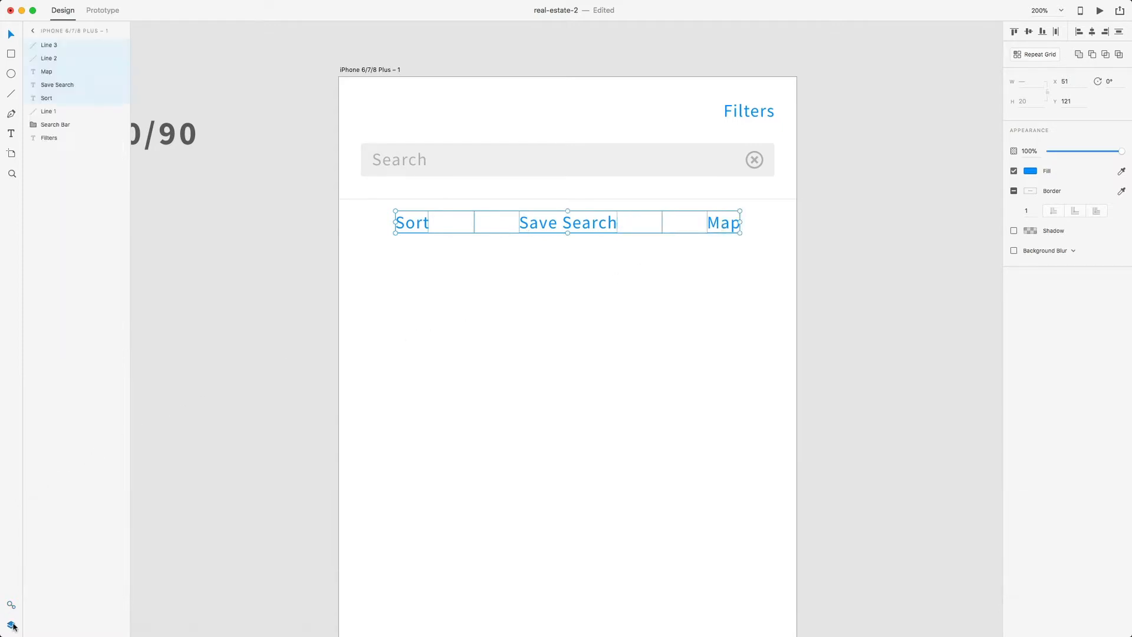
key("super+g")
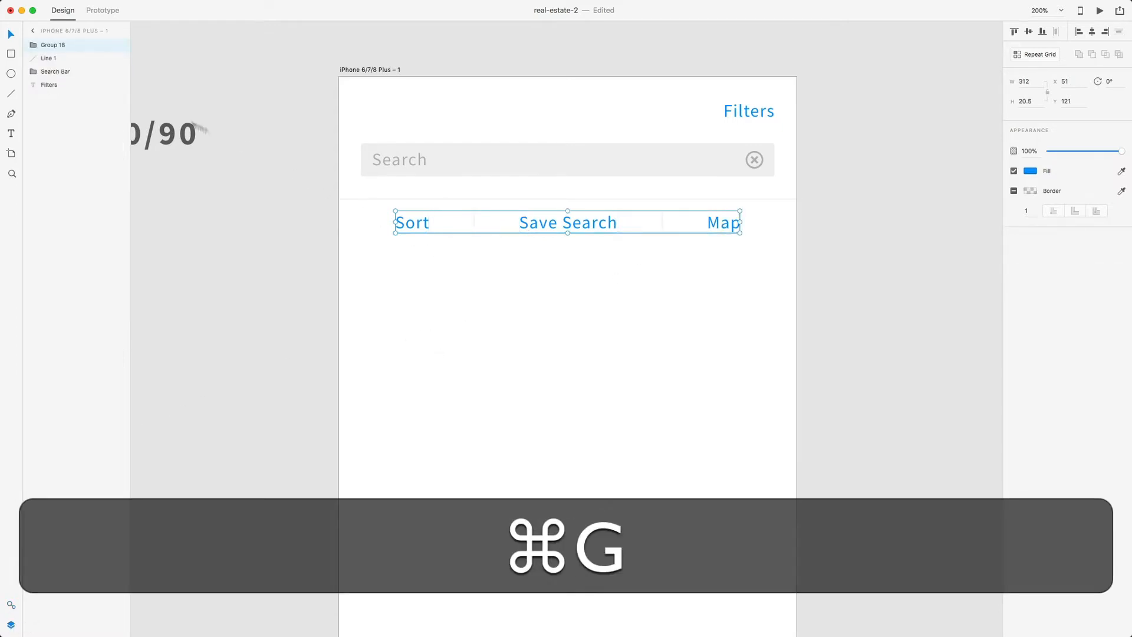
- Name the group 'Sort Nav' and move it below Line 1 in layer order
double_click(59, 45)
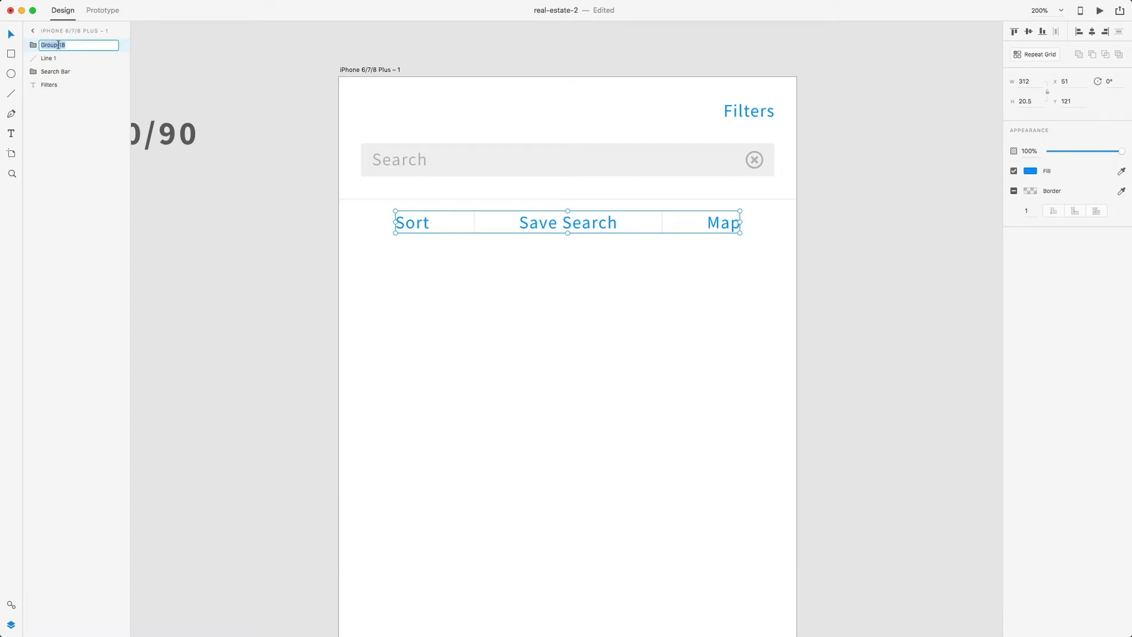
type("Sort Nav")
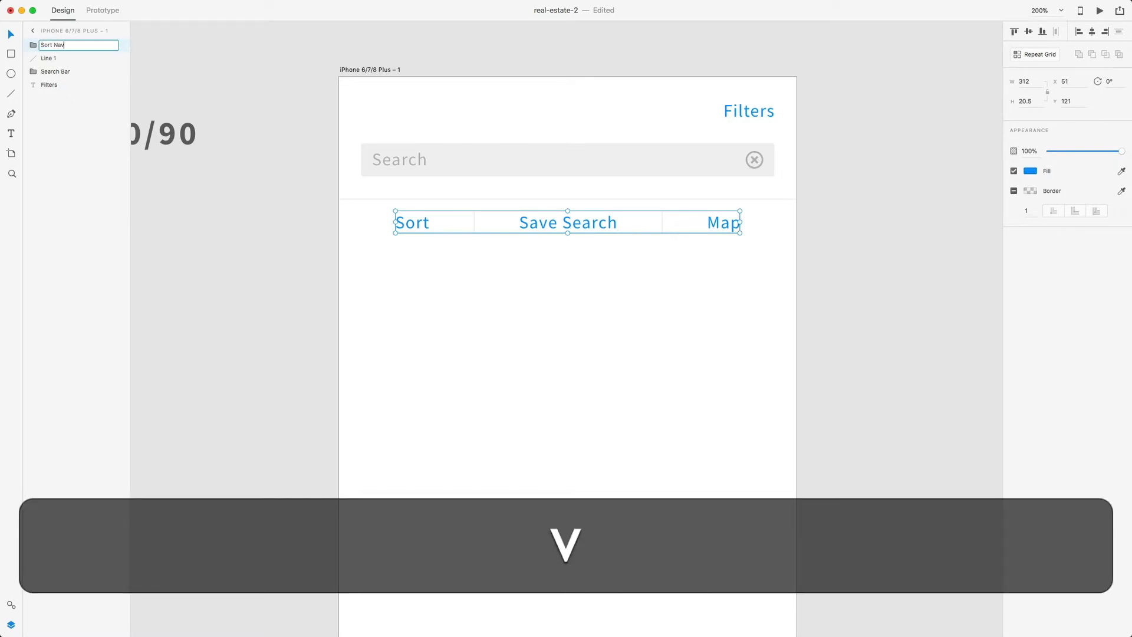
left_click(55, 57)
mouse_move(67, 47)
left_mouse_down()
mouse_move(64, 61)
mouse_move(53, 44)
left_mouse_up()
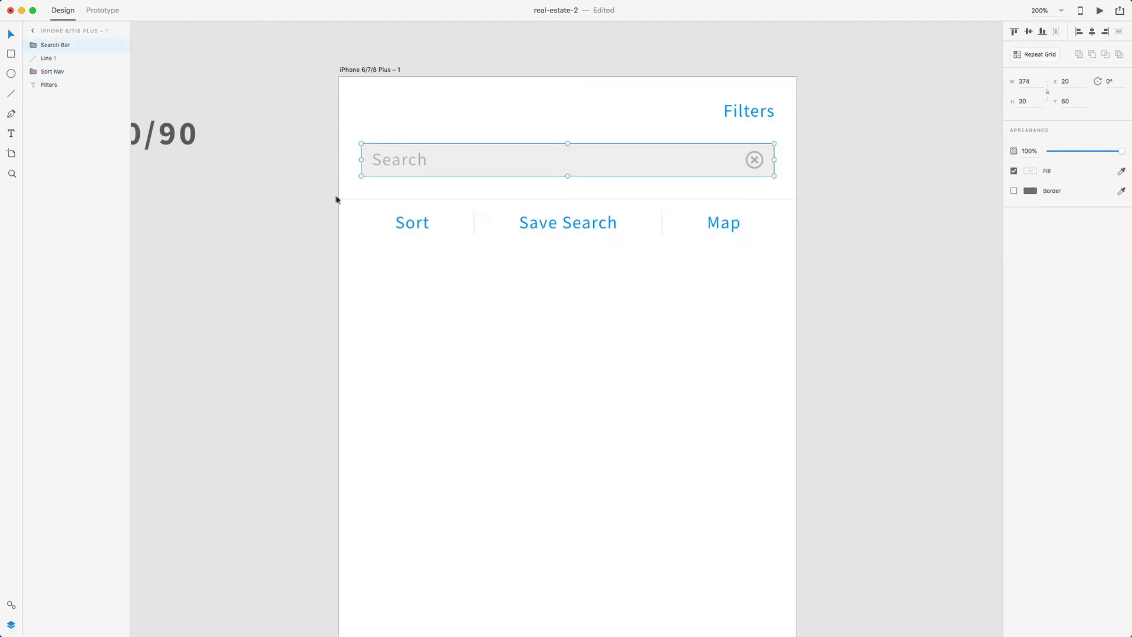
left_click(608, 286)
key("super+minus")
key("super+minus")
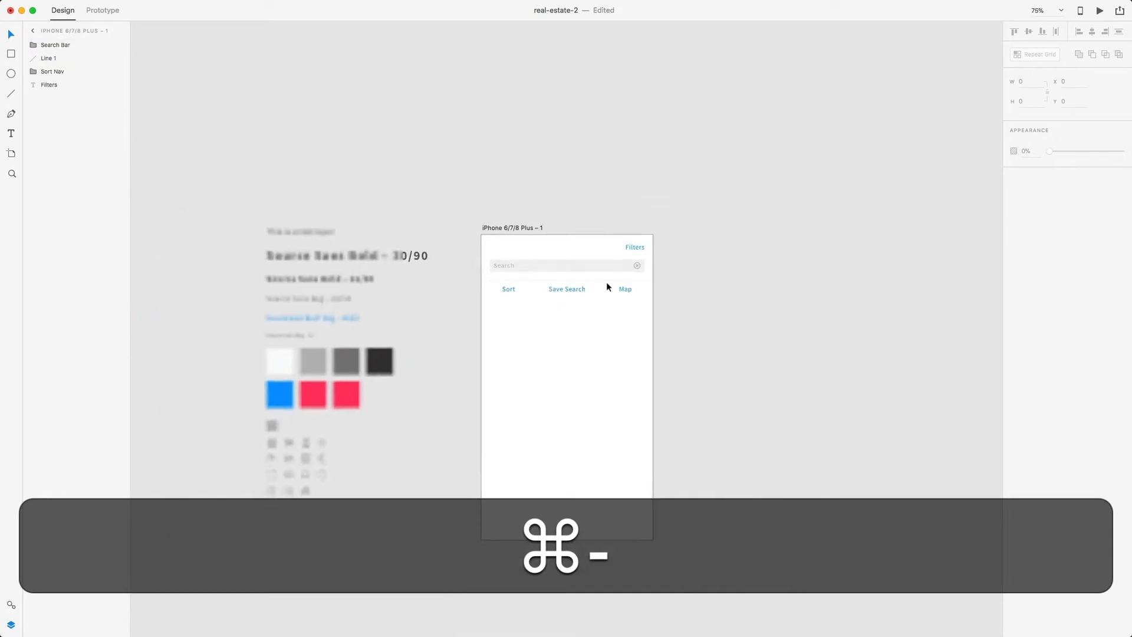
key("super+equal")
key("super+equal")
key("super+equal")
key("super+minus")
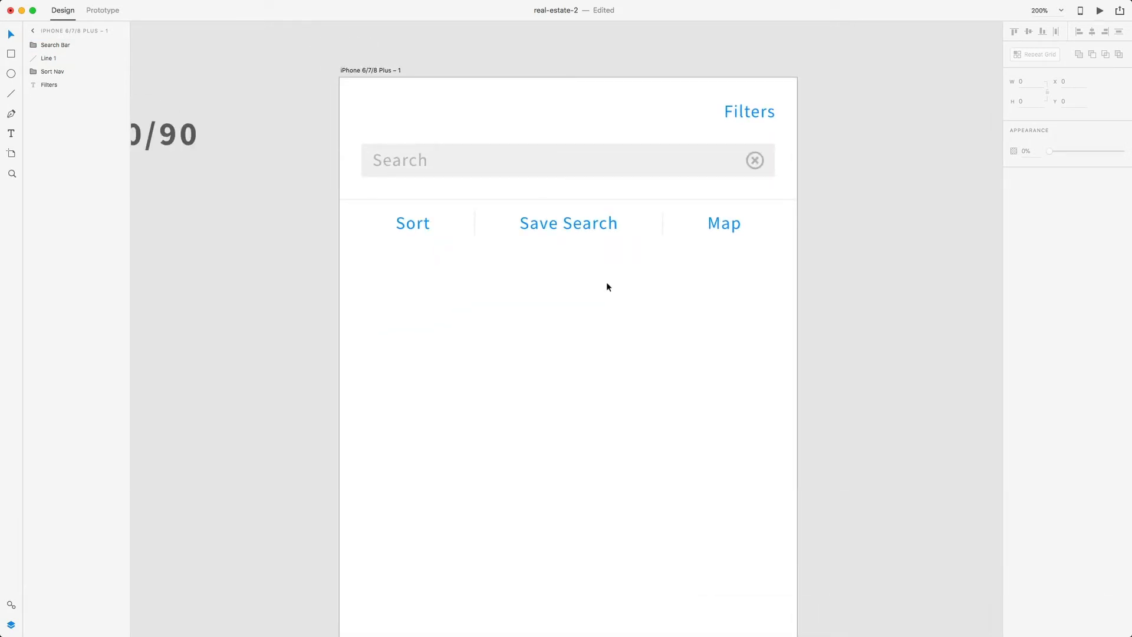
scroll(577, 317, "down", 3)
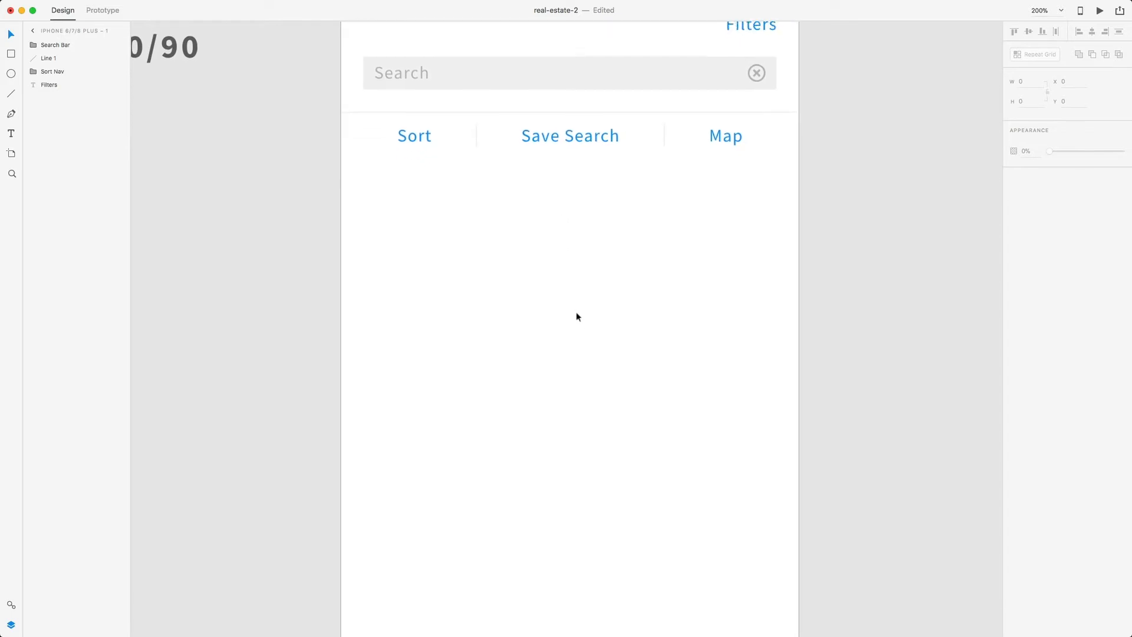
- Draw a full-width rectangle under the nav, set its height to 225, and remove its border
key("r")
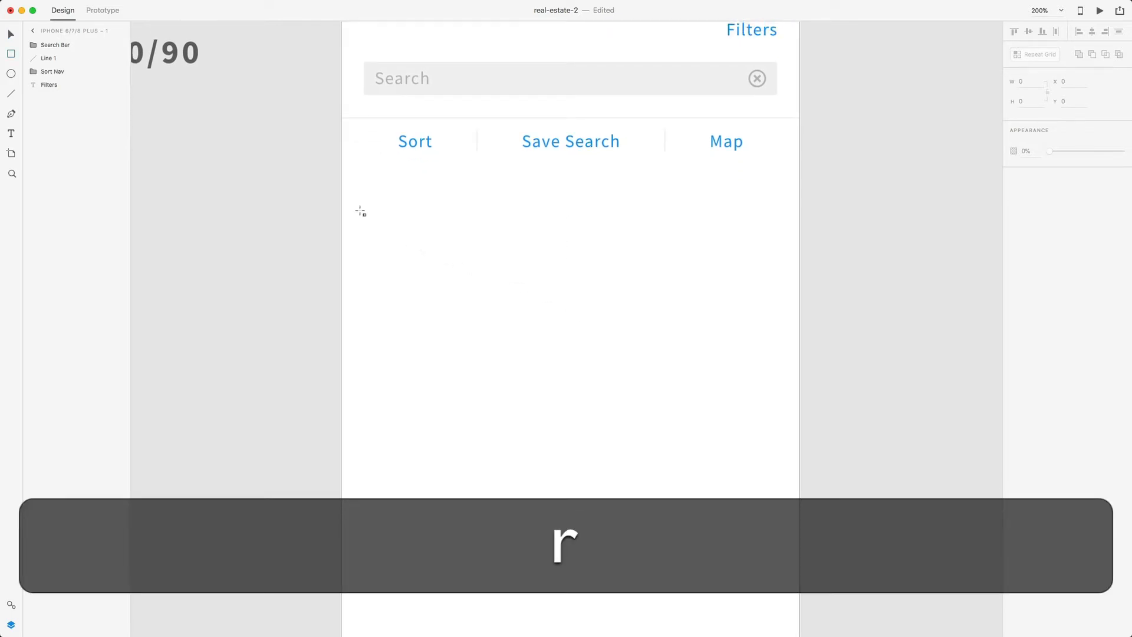
mouse_move(342, 168)
left_mouse_down()
mouse_move(465, 271)
mouse_move(706, 403)
mouse_move(799, 420)
left_mouse_up()
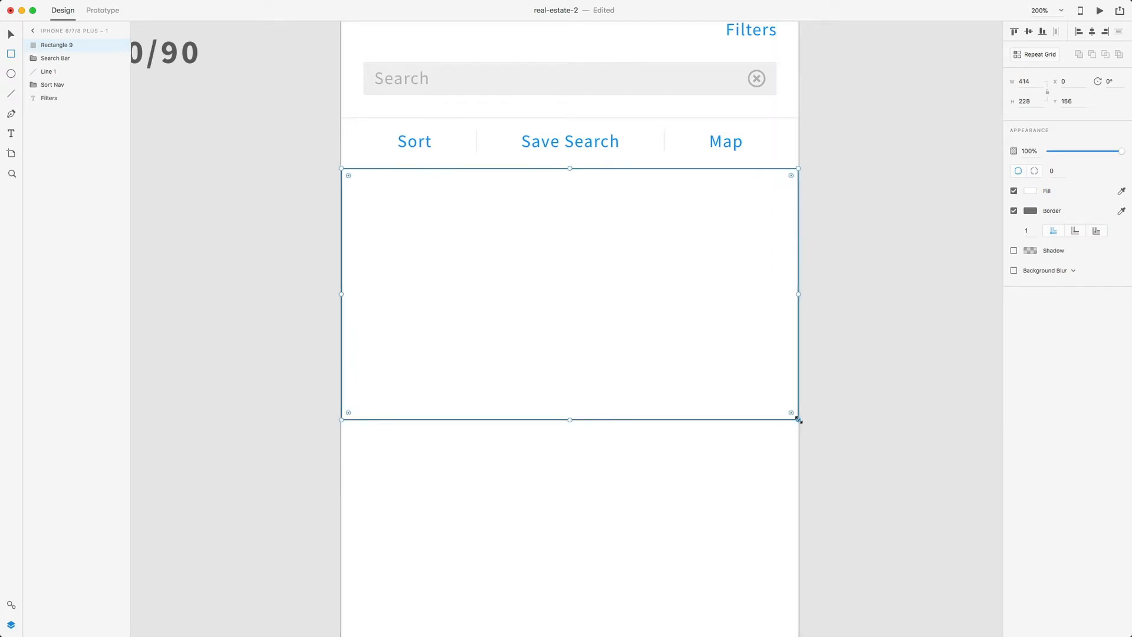
left_click(1026, 101)
key("Right")
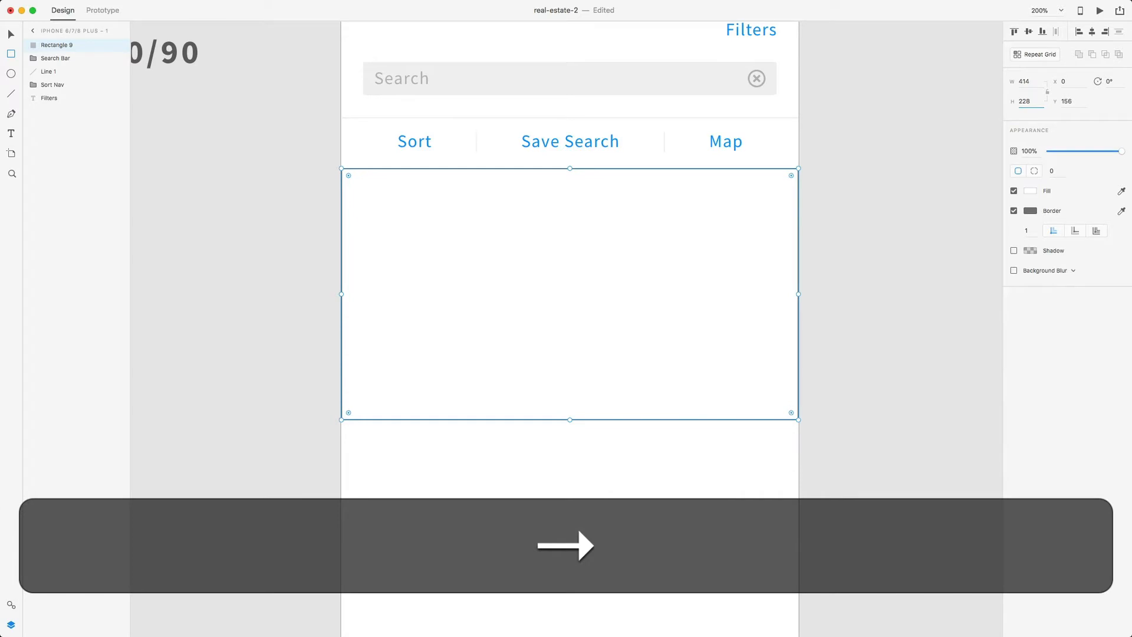
key("BackSpace")
type("5")
key("Return")
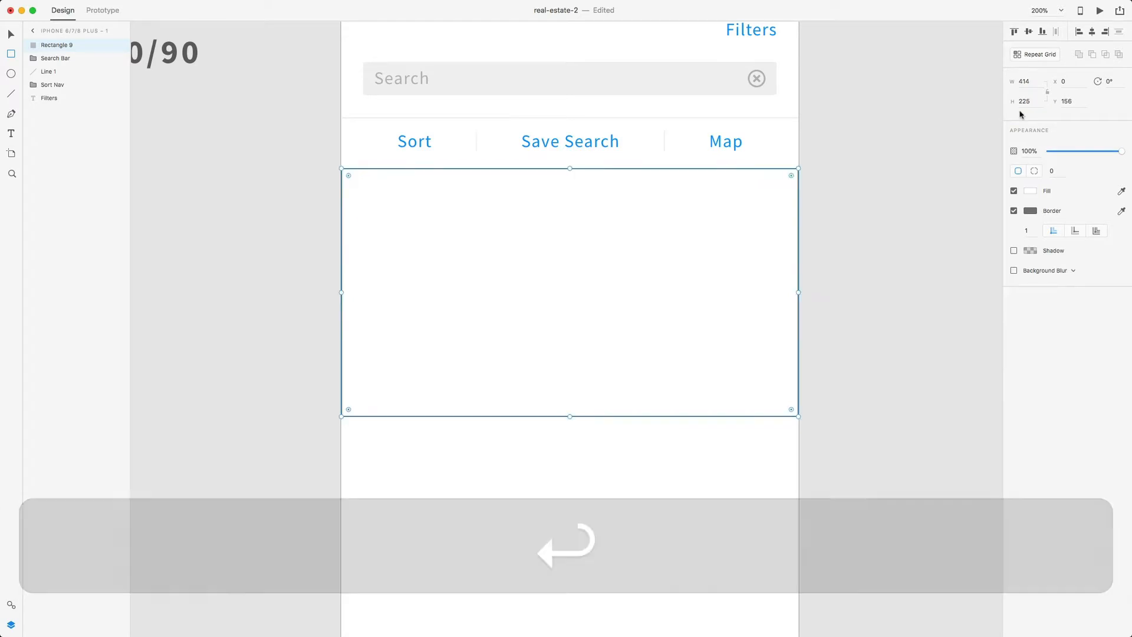
left_click(1013, 211)
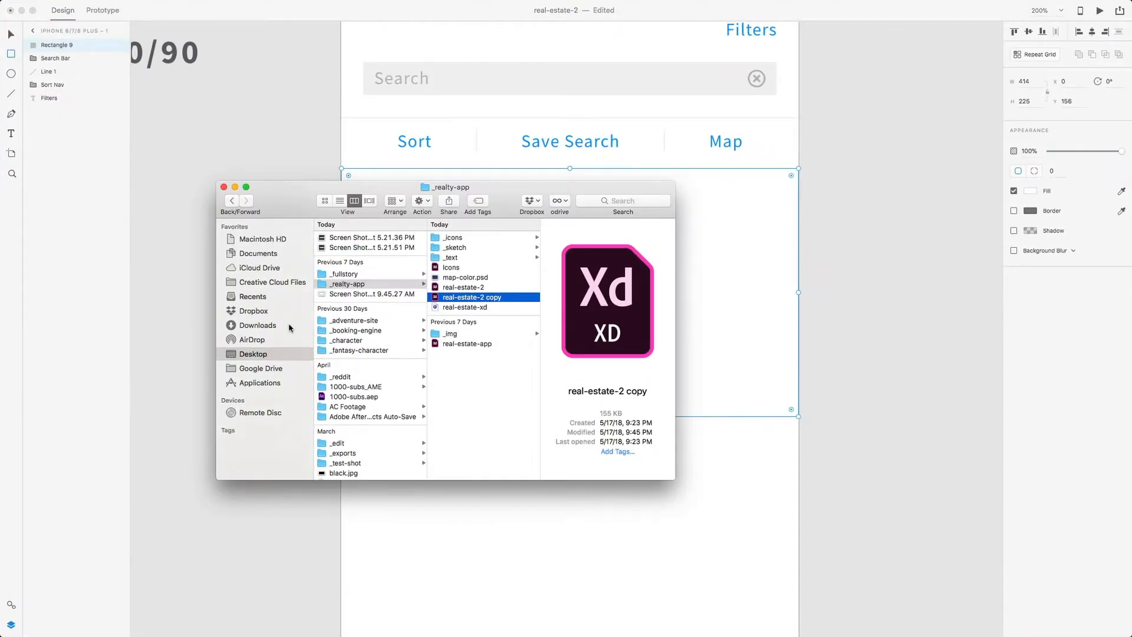
- Drag the bernadette-gatsby row-house photo from realty-app/_img/_exterior onto the placeholder rectangle
left_click(462, 342)
left_click(451, 334)
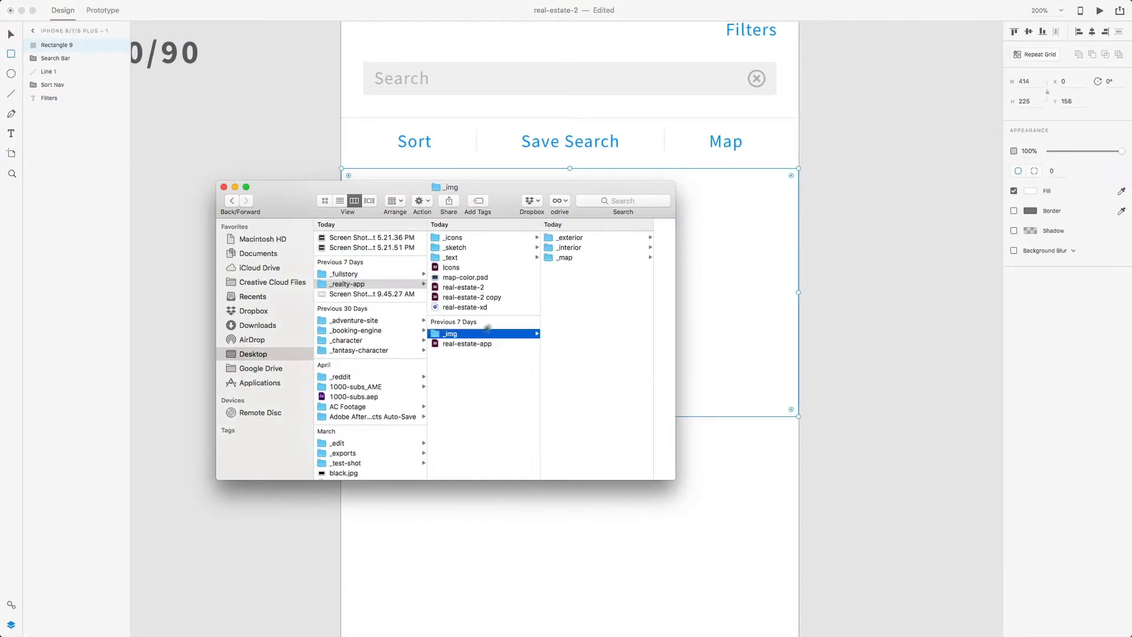
left_click(570, 239)
left_click(558, 238)
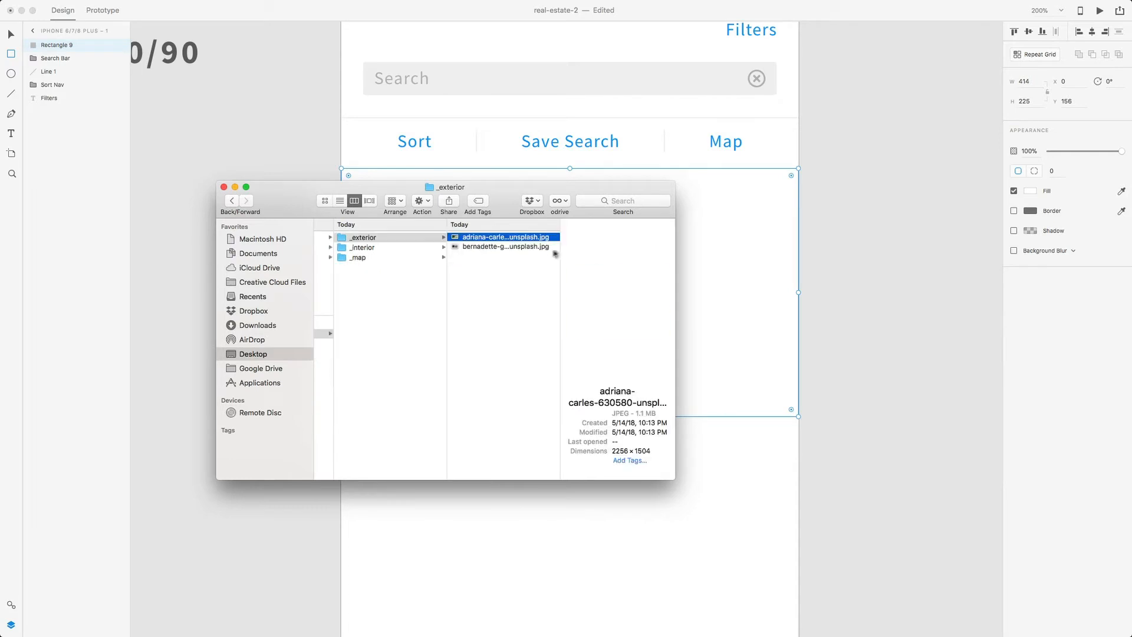
left_click(516, 247)
left_click_drag(514, 199, 522, 329)
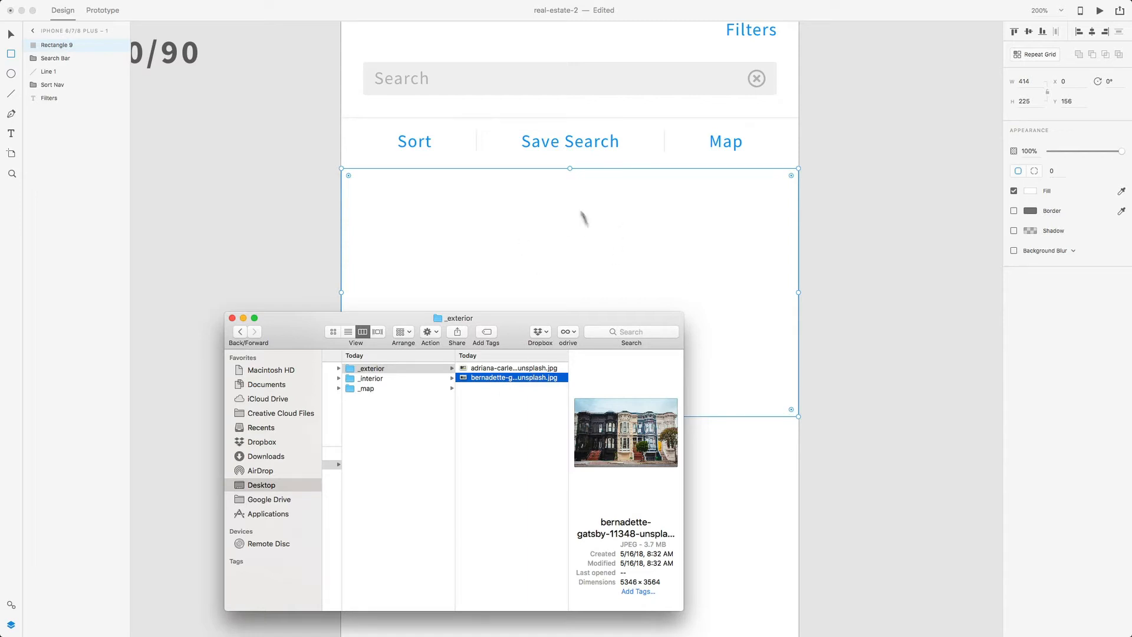
left_click_drag(500, 380, 548, 279)
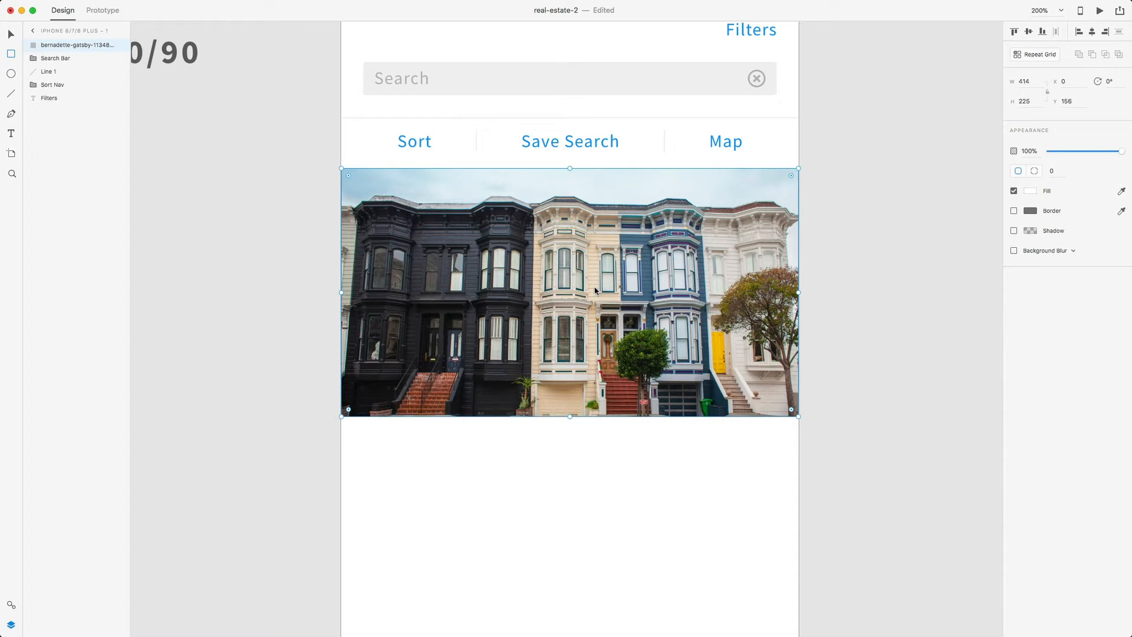
- Move the photo up to Y 152, snug beneath the Sort Nav row
key("v")
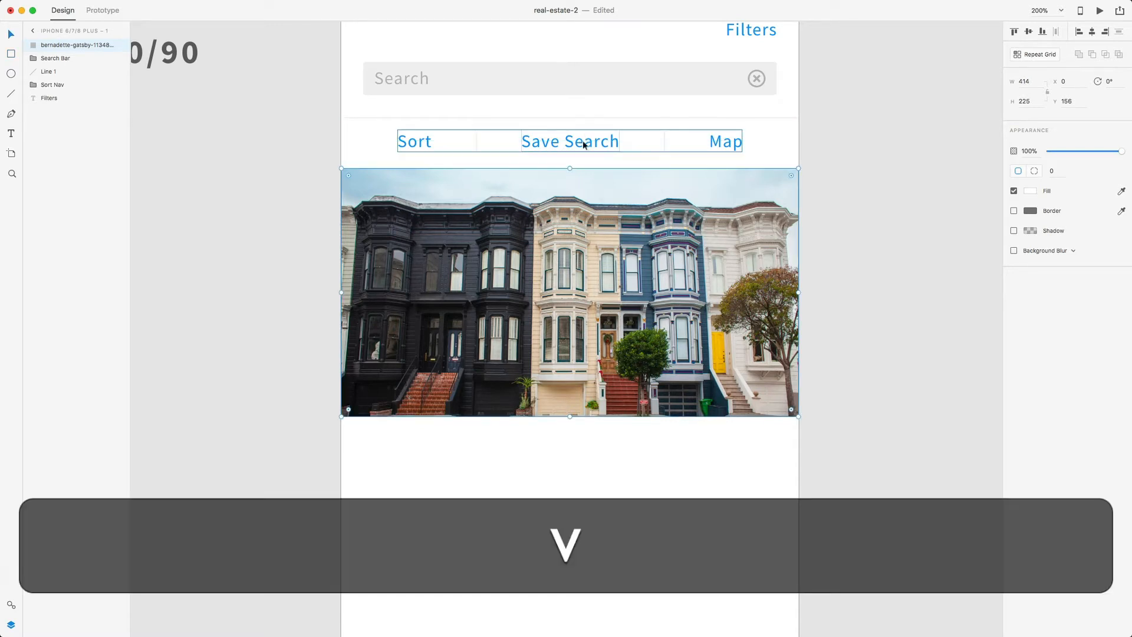
left_click(583, 140)
key("alt")
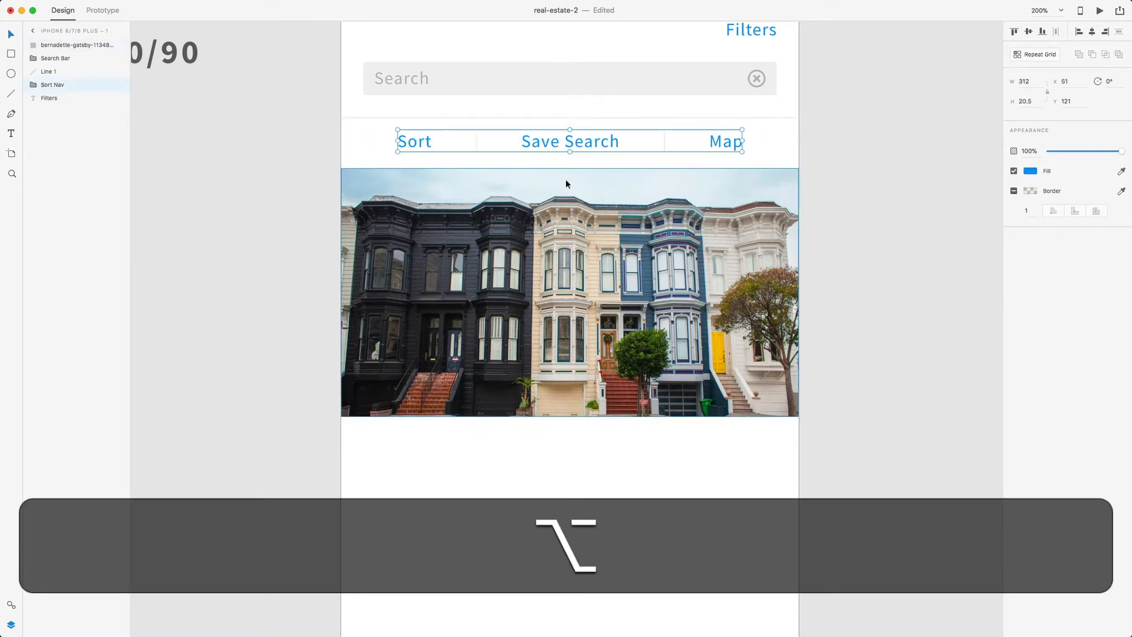
left_click_drag(566, 179, 567, 176)
key("alt")
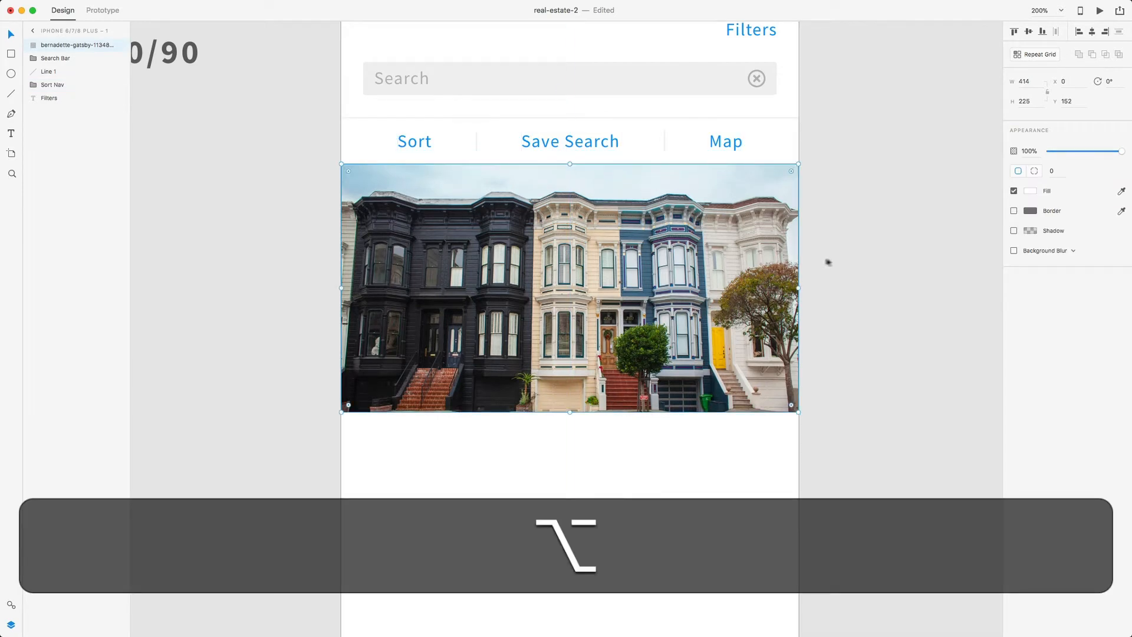
left_click(829, 261)
scroll(836, 271, "down", 1)
scroll(486, 316, "down", 3)
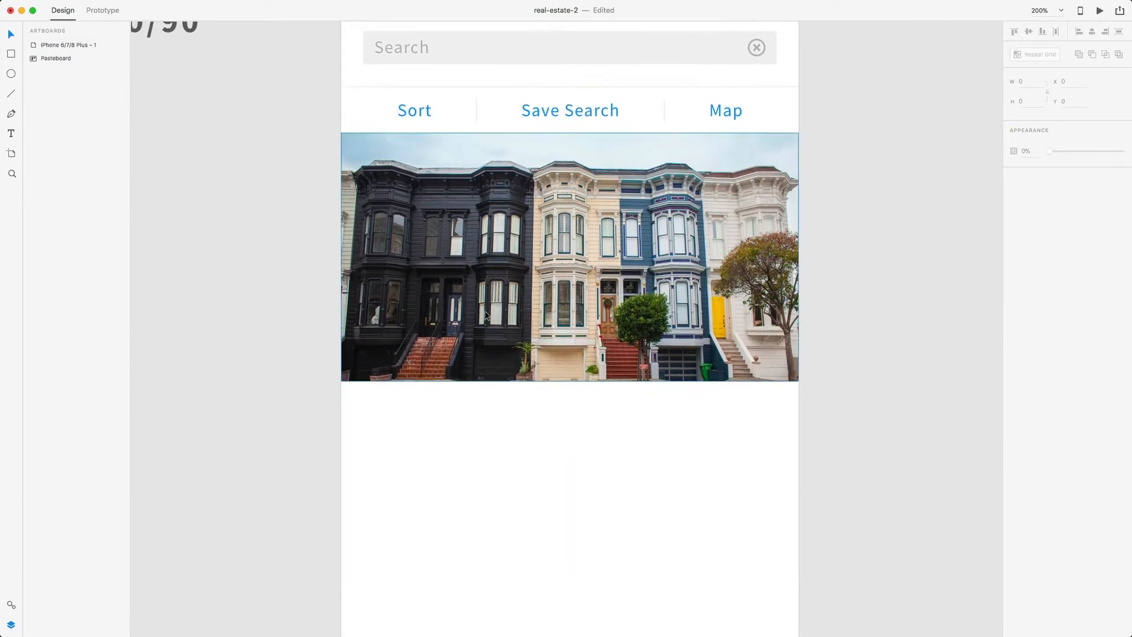
scroll(486, 315, "down", 2)
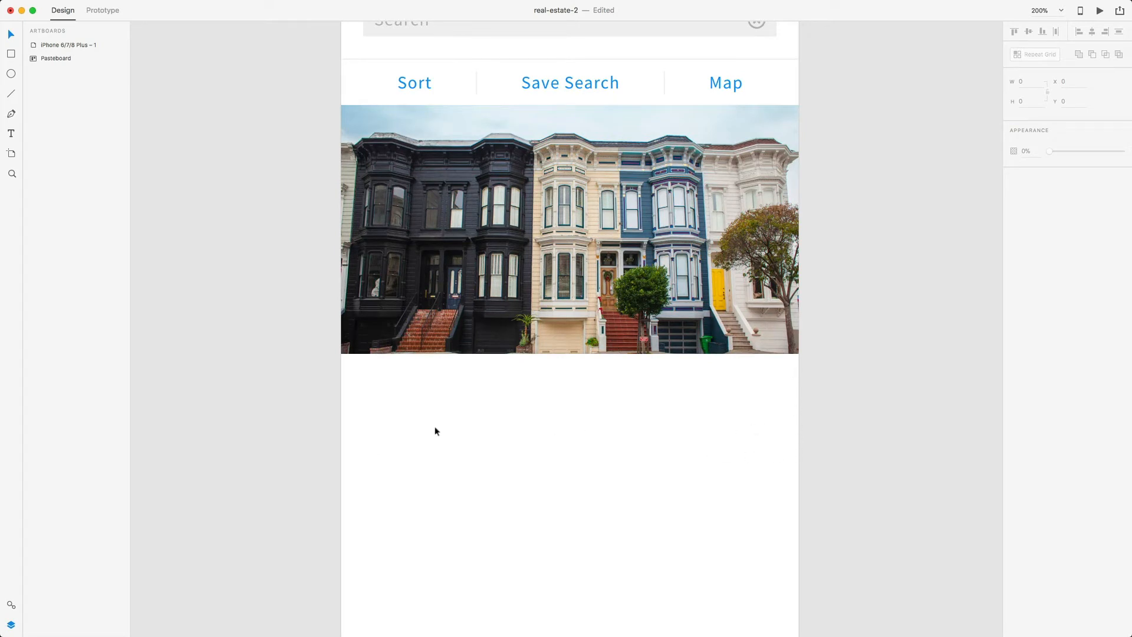
key("r")
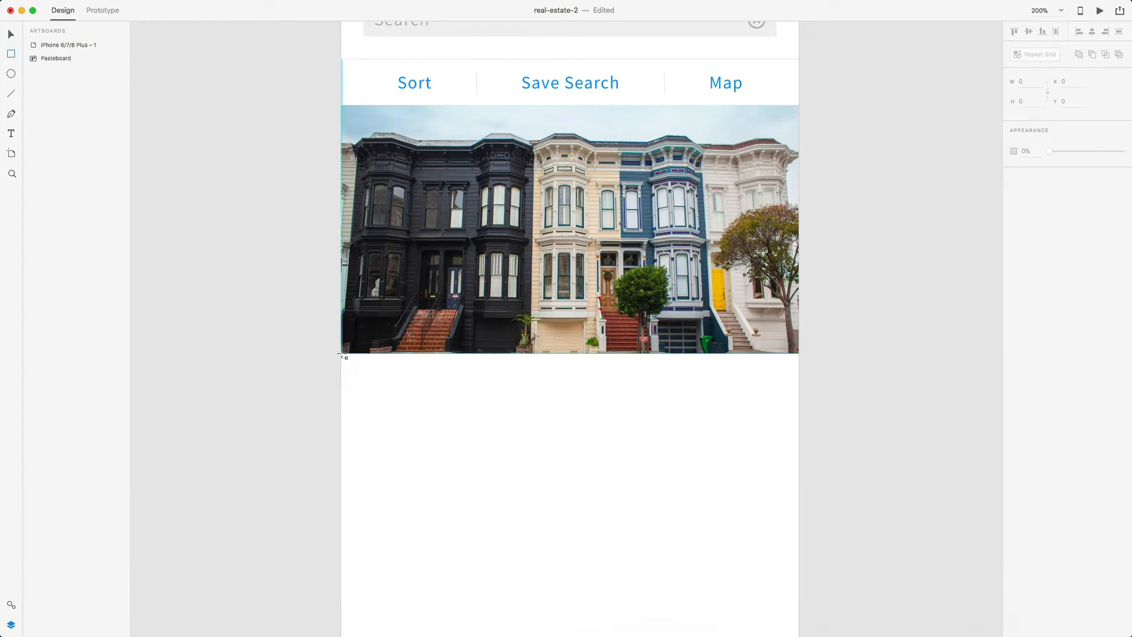
- Draw a borderless 415×76 details rectangle directly beneath the photo
mouse_move(342, 354)
left_mouse_down()
mouse_move(501, 439)
mouse_move(800, 438)
left_mouse_up()
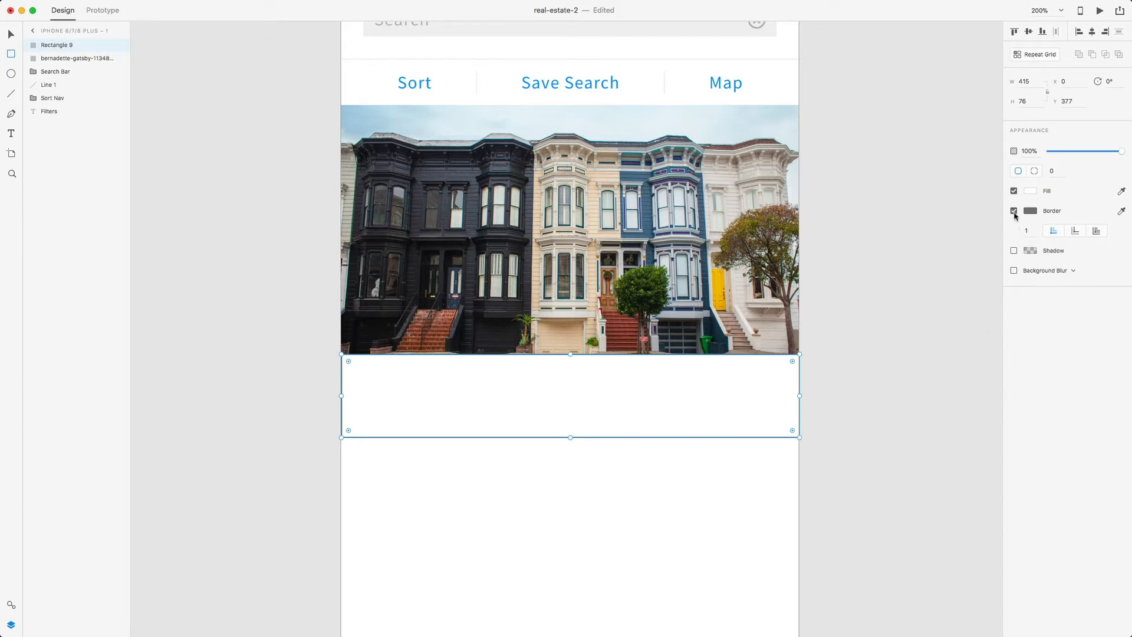
left_click(1014, 211)
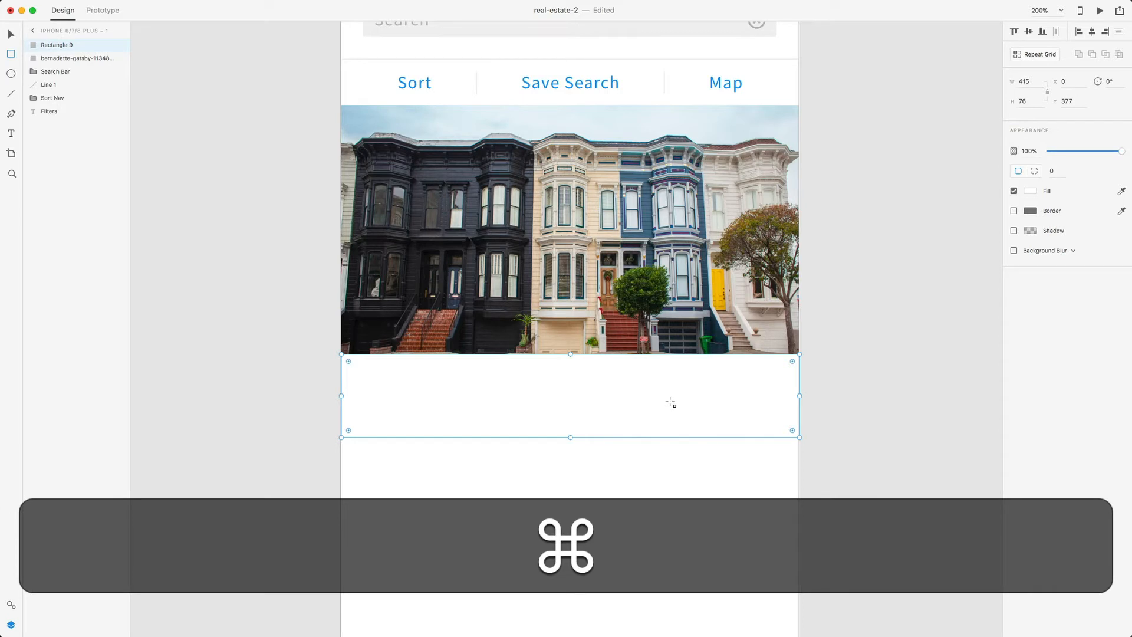
key("super+minus")
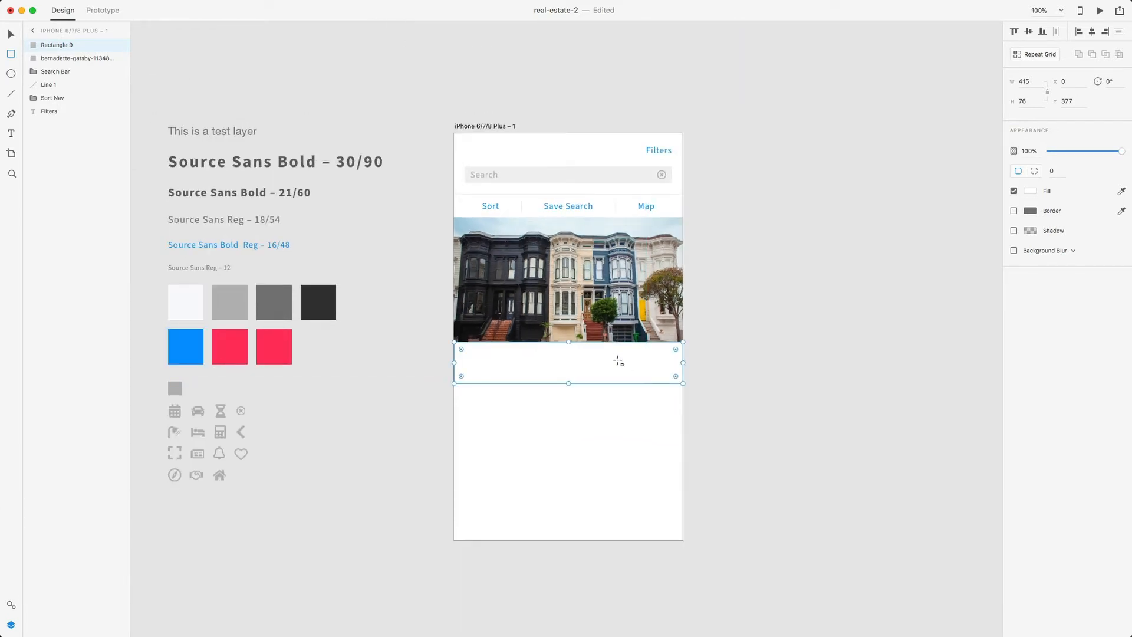
left_click(501, 126)
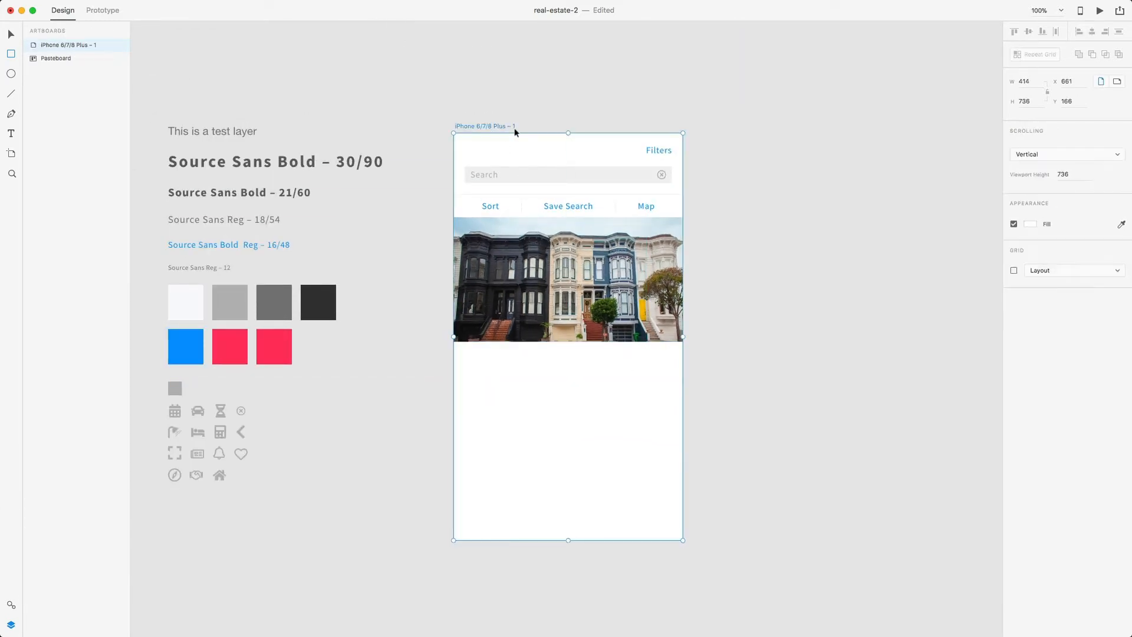
left_click_drag(515, 132, 938, 249)
- Set the iPhone artboard's fill to the white style-guide swatch
left_click(1030, 224)
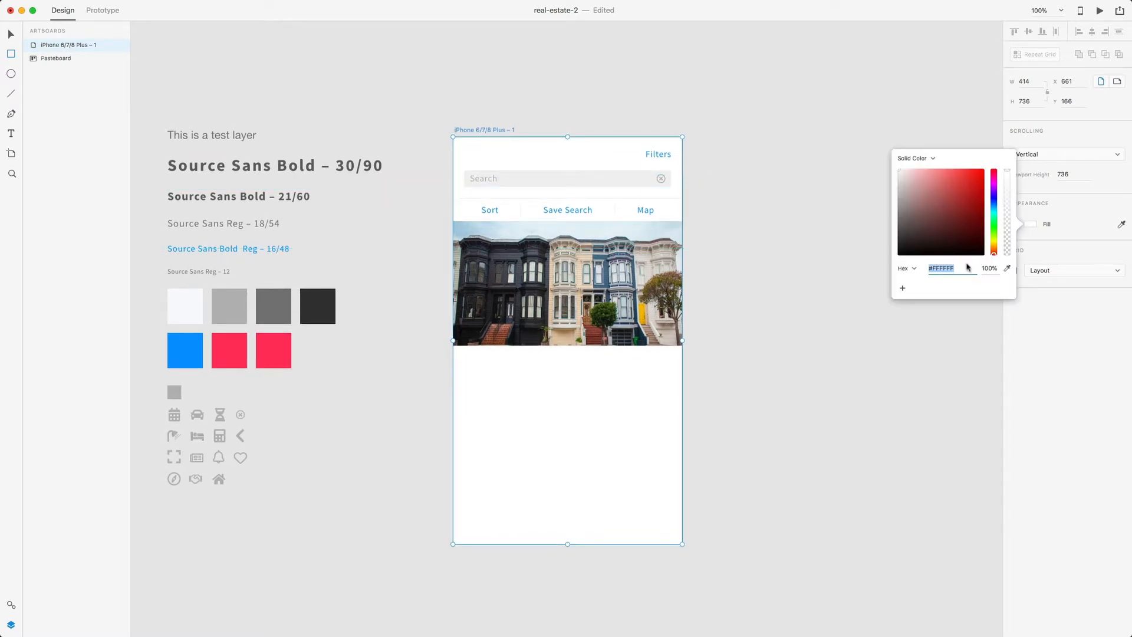
left_click(182, 306)
scroll(186, 300, "down", 1)
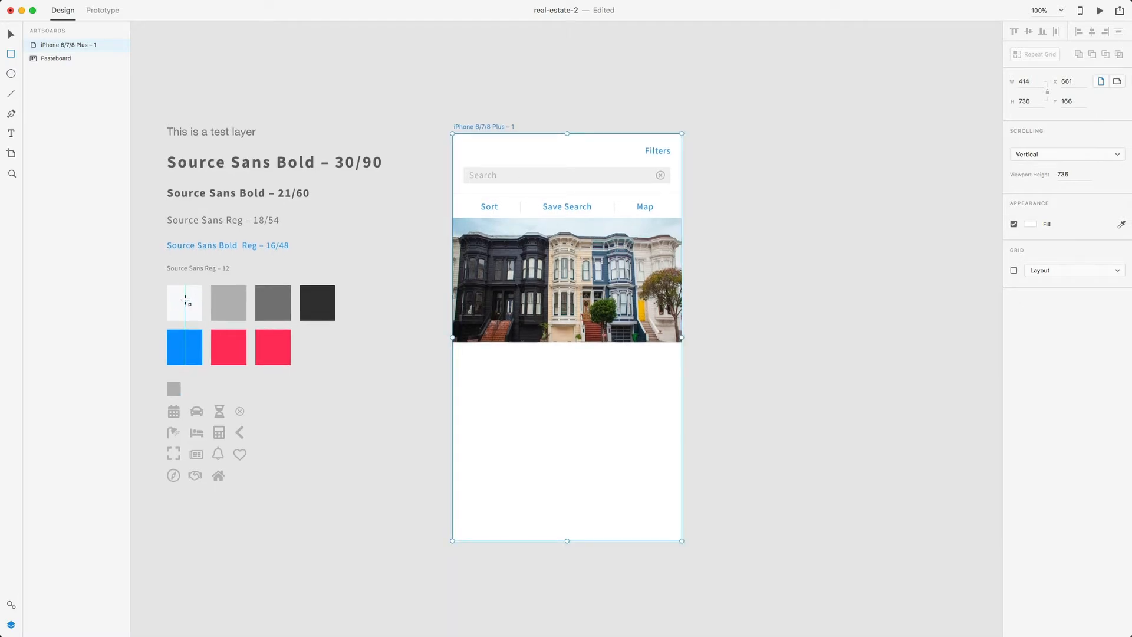
key("v")
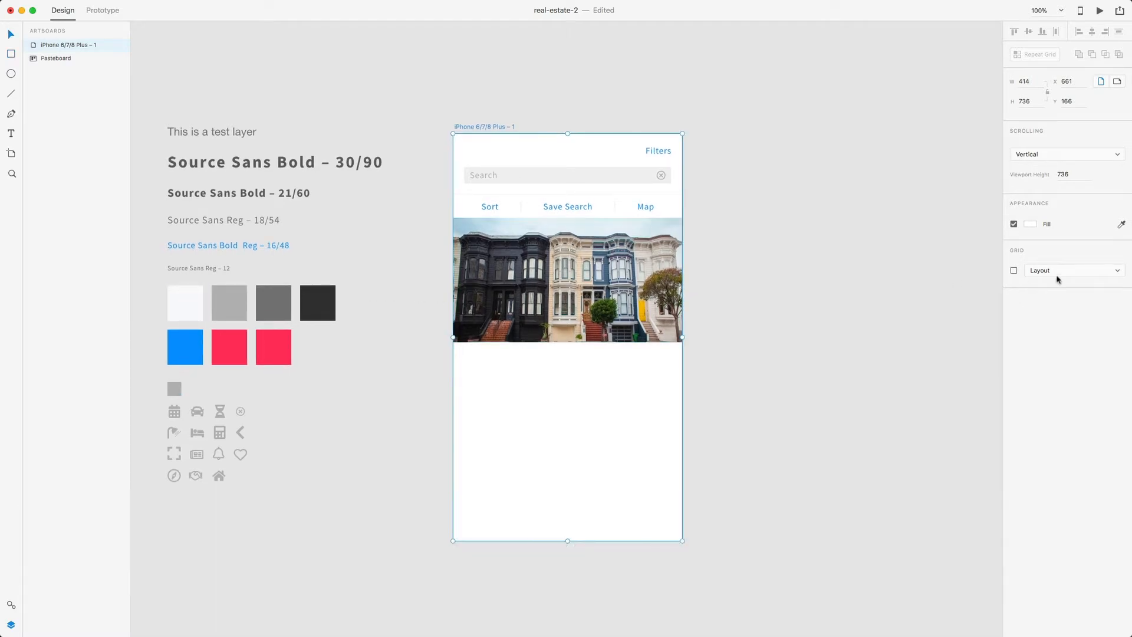
left_click(1034, 224)
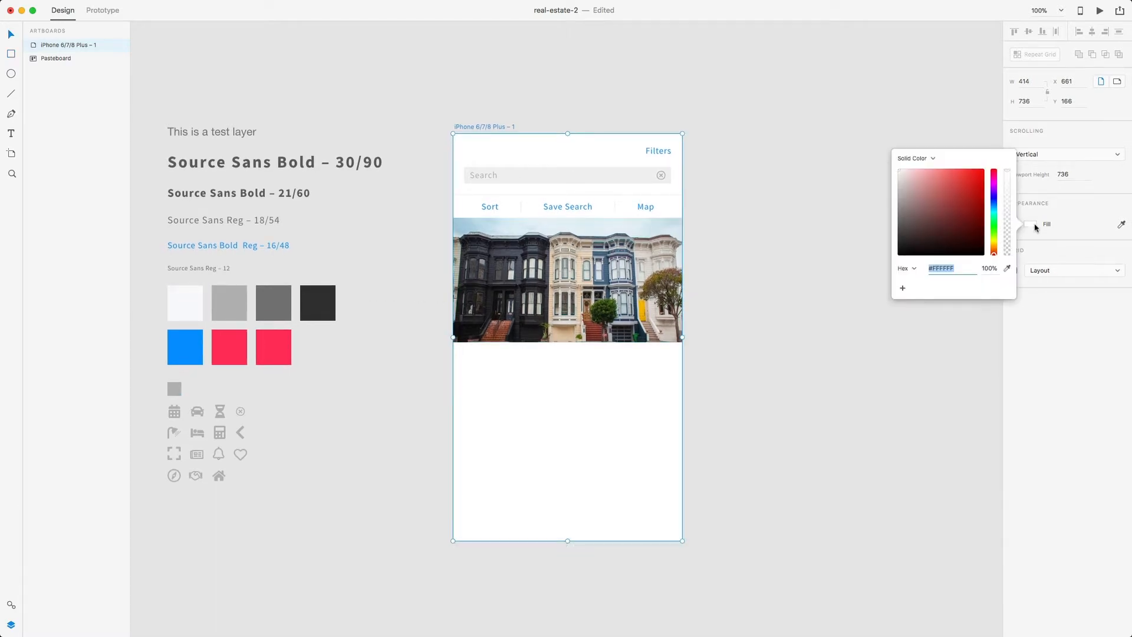
left_click(190, 309)
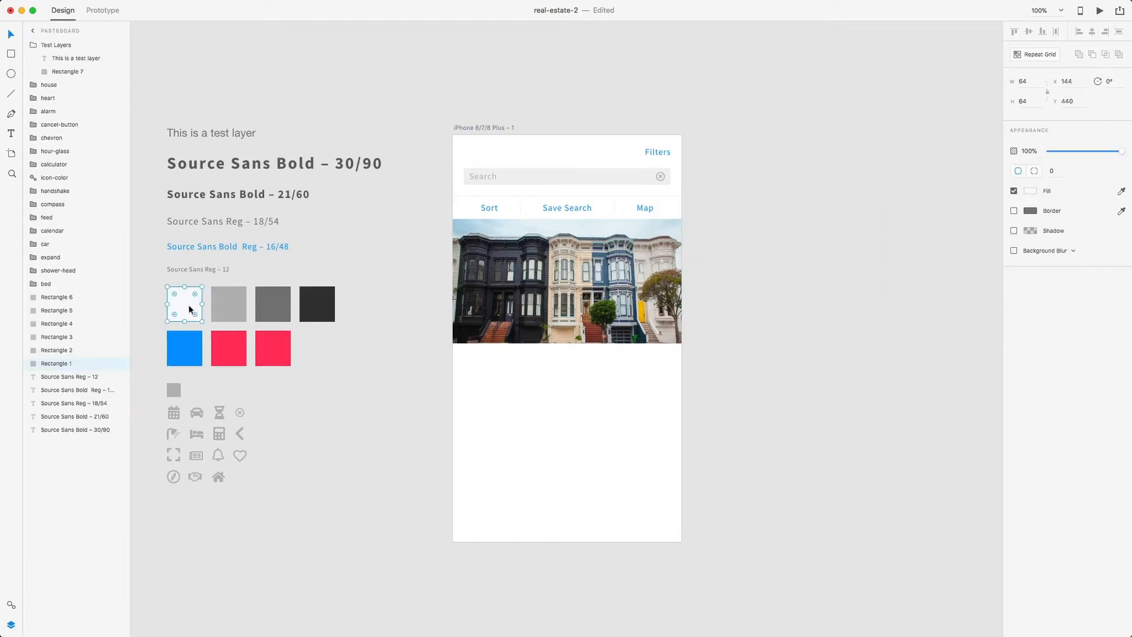
left_click(1033, 192)
left_click(632, 393)
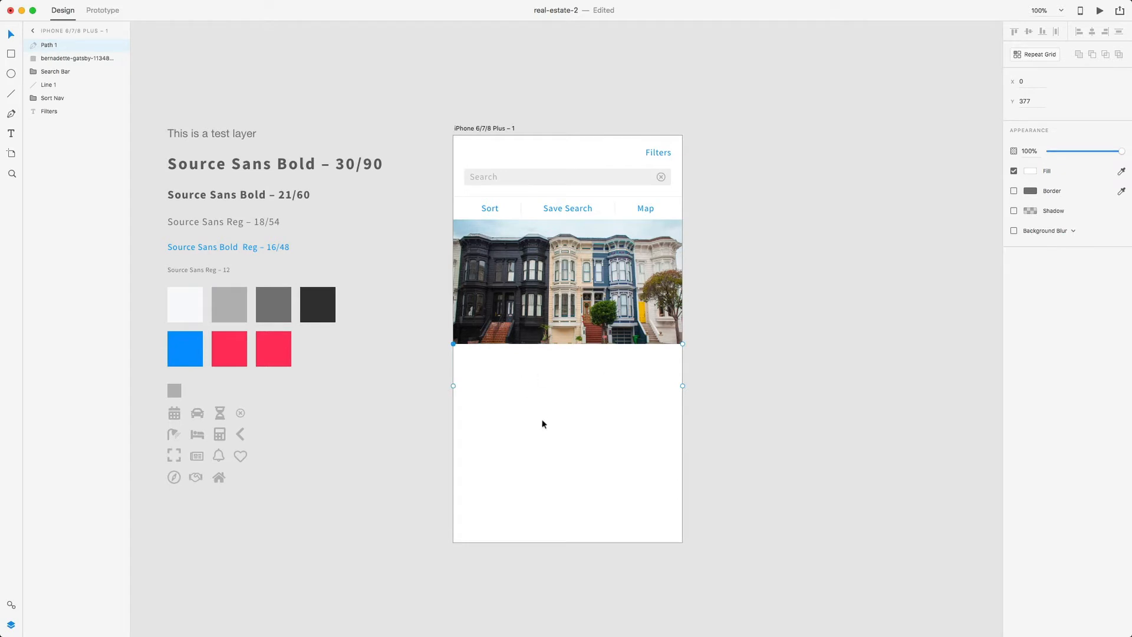
left_click(734, 337)
- Zoom to 200% and rename the card rectangle below the photo 'Info Section'
scroll(733, 337, "down", 1)
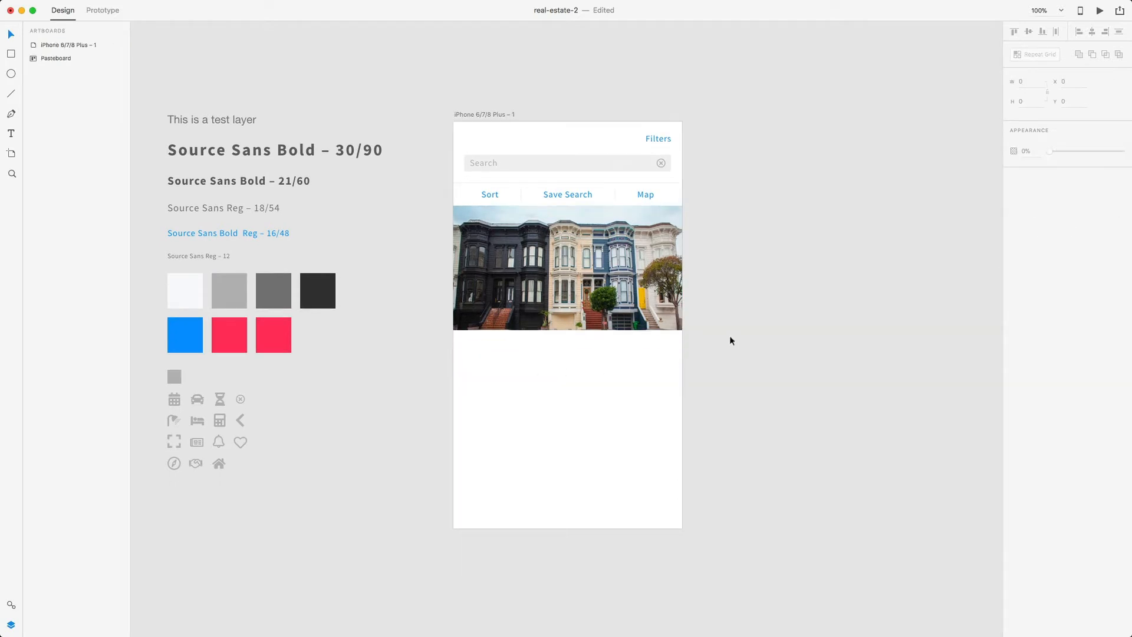
key("super+equal")
left_click(646, 370)
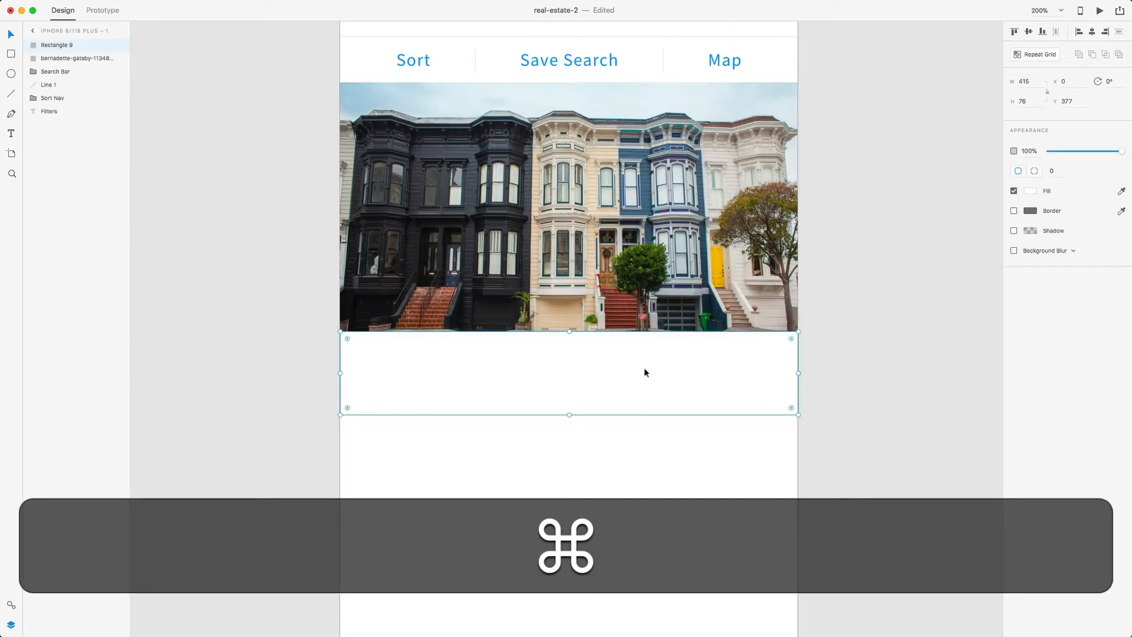
double_click(62, 45)
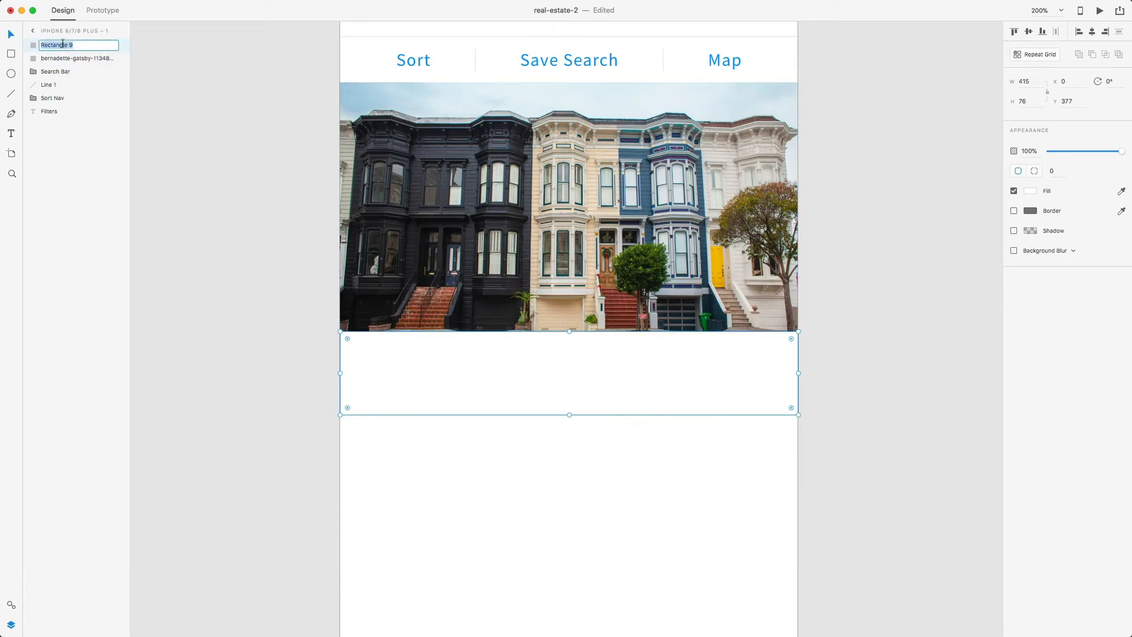
type("Info ")
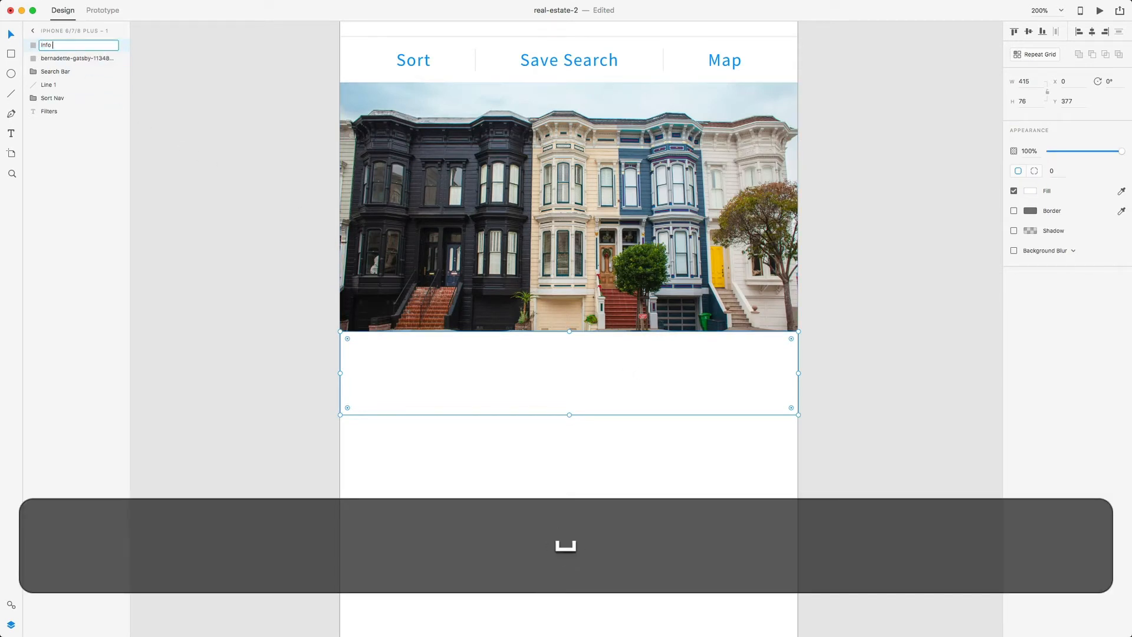
type("Section")
key("Return")
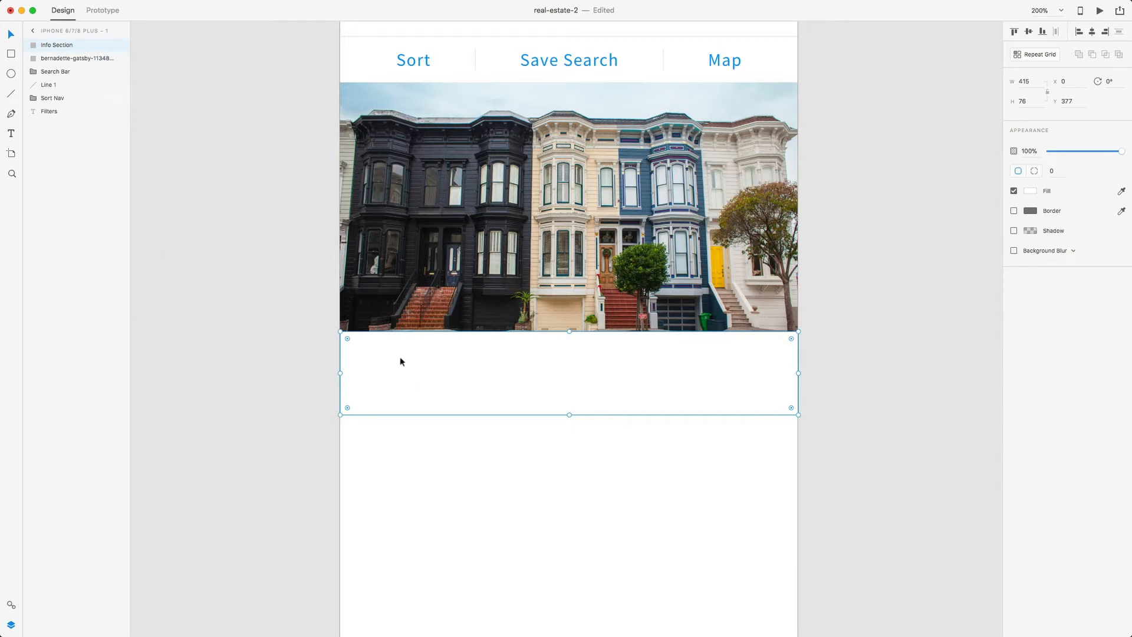
- Type 'House • 5 Beds • 4 Baths • 3,200 sqft' inside the card
key("t")
left_click(367, 348)
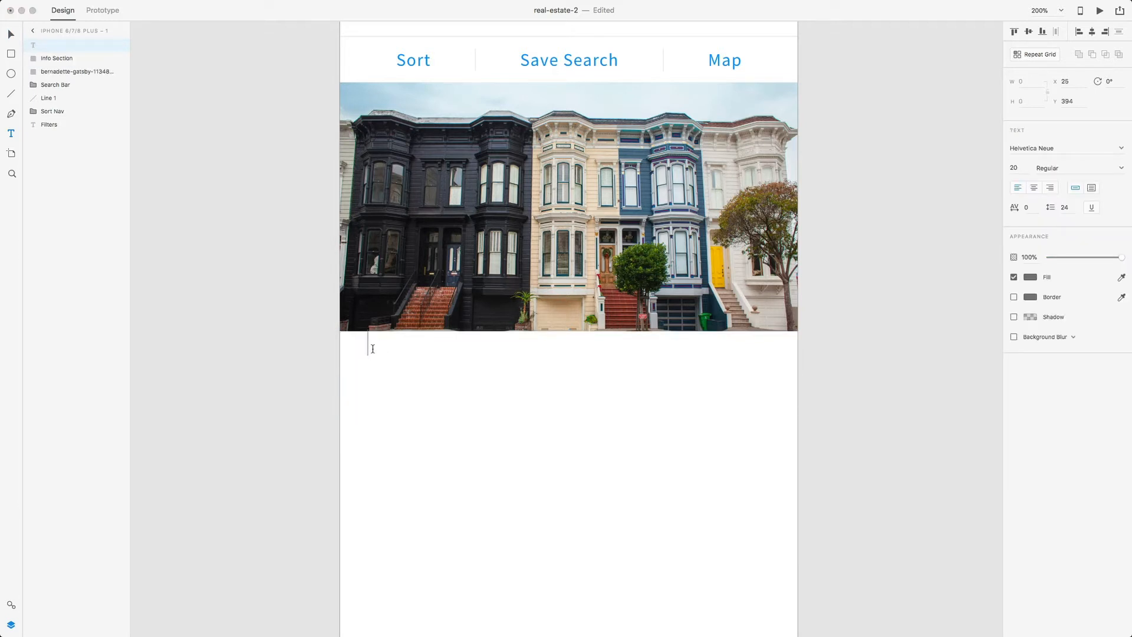
type("House • 5 Beds • 4 B")
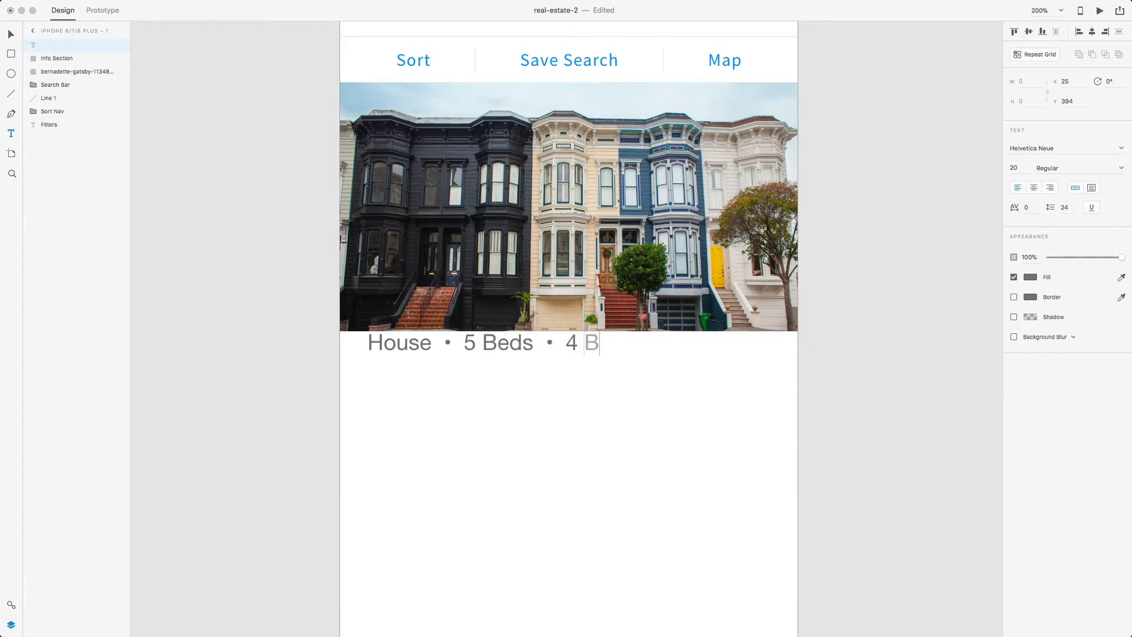
type("aths • 3,200 sqft")
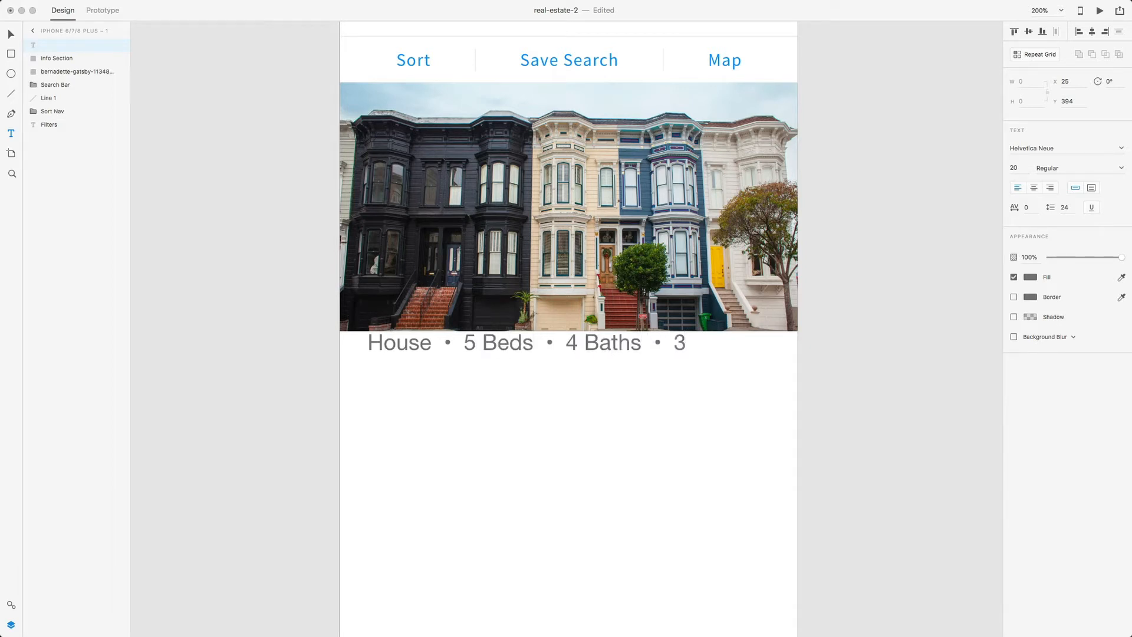
- Apply the 12pt Source Sans Pro Regular style and move the line to the card's top-left
triple_click(564, 346)
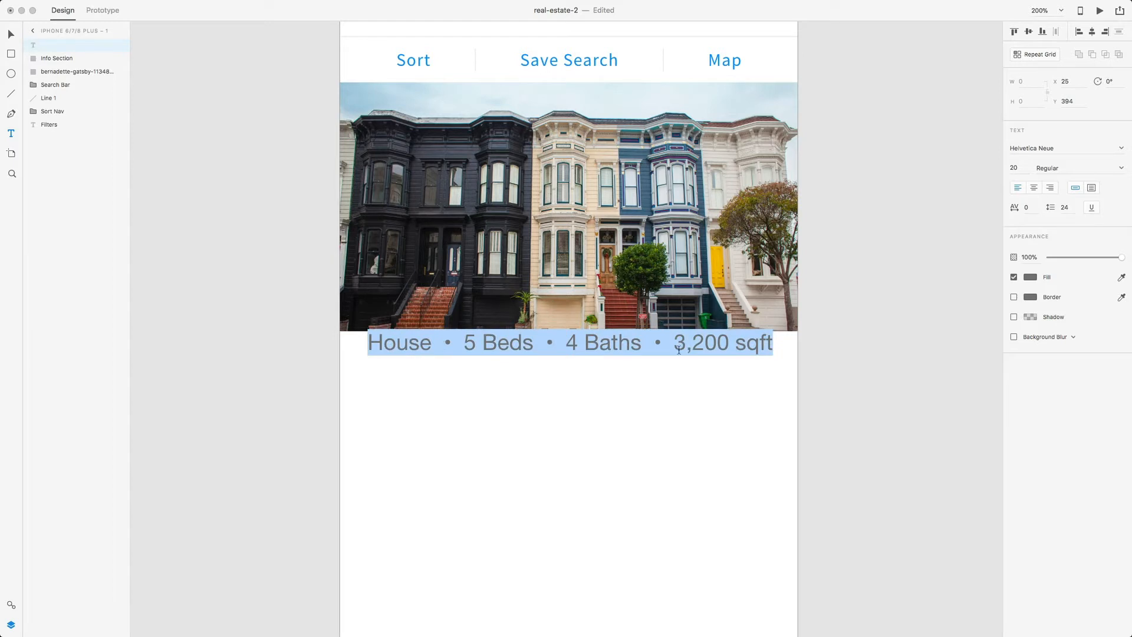
left_click(11, 605)
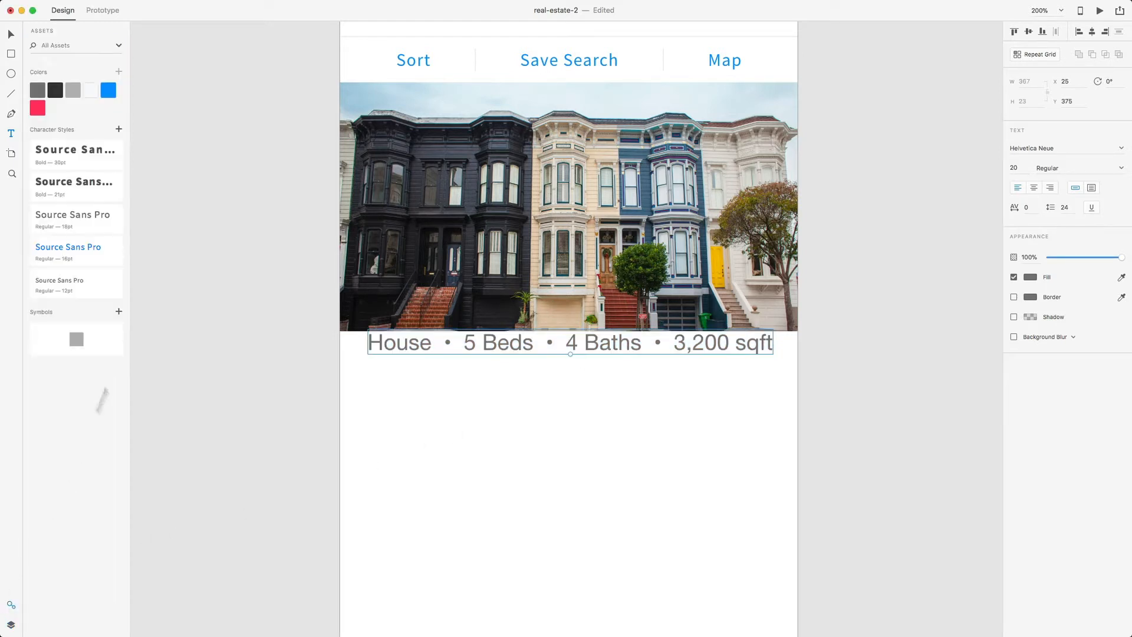
left_click(76, 288)
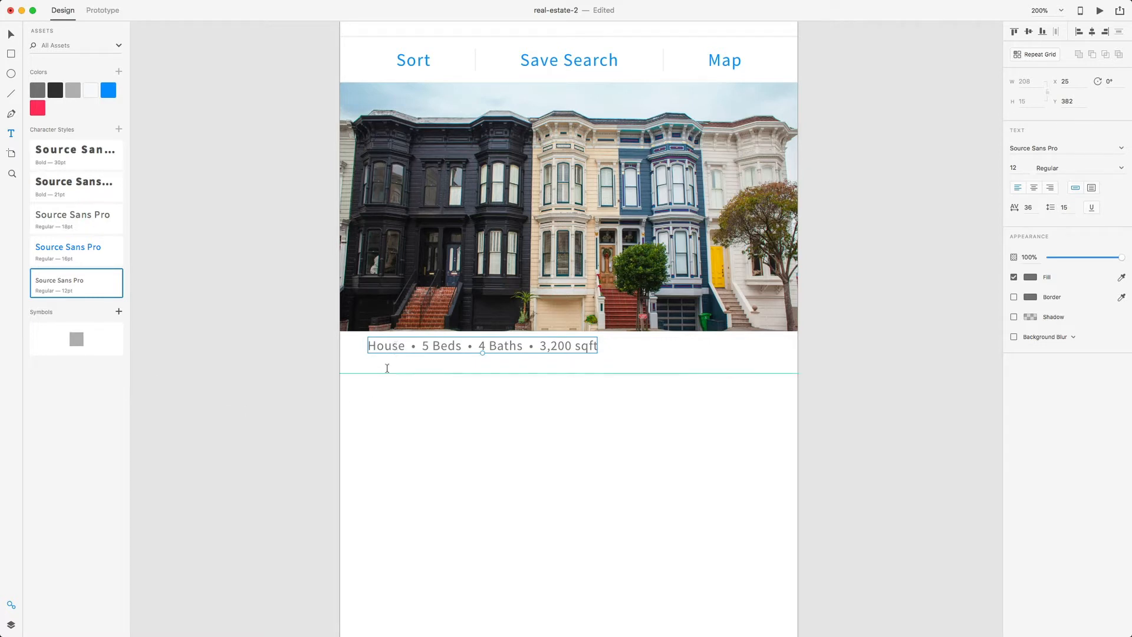
key("v")
mouse_move(387, 346)
left_mouse_down()
mouse_move(377, 356)
mouse_move(389, 353)
left_mouse_up()
left_click(381, 388)
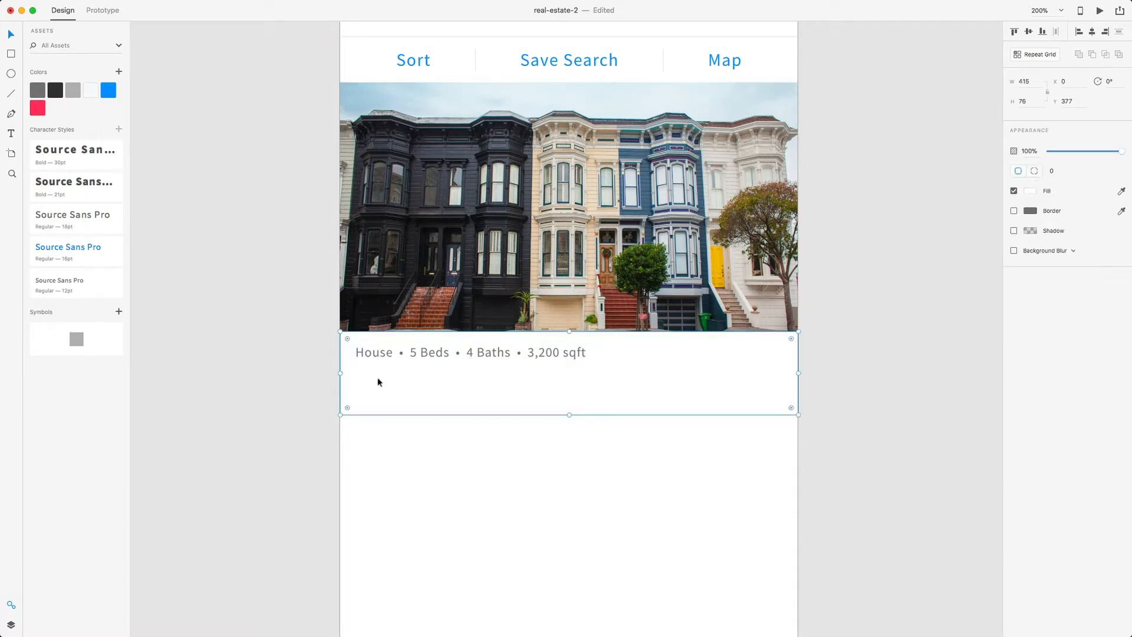
- Add the text '$550,000' below the details line and style it bold 21pt Source Sans Pro
left_click(380, 357)
left_click(378, 371)
scroll(379, 372, "down", 1)
key("t")
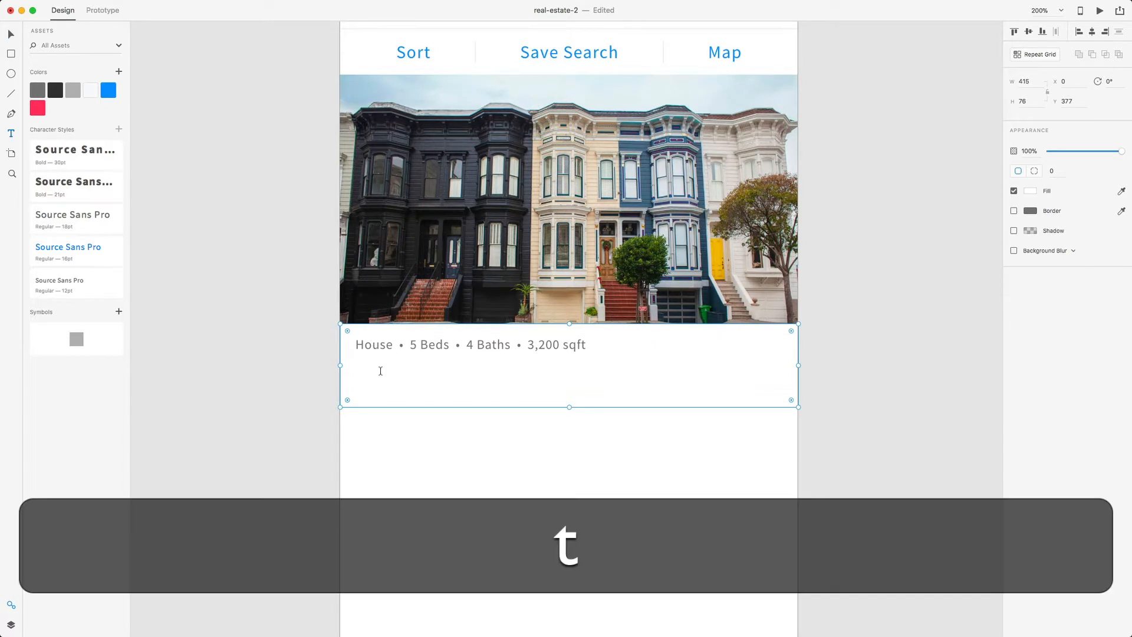
left_click(378, 369)
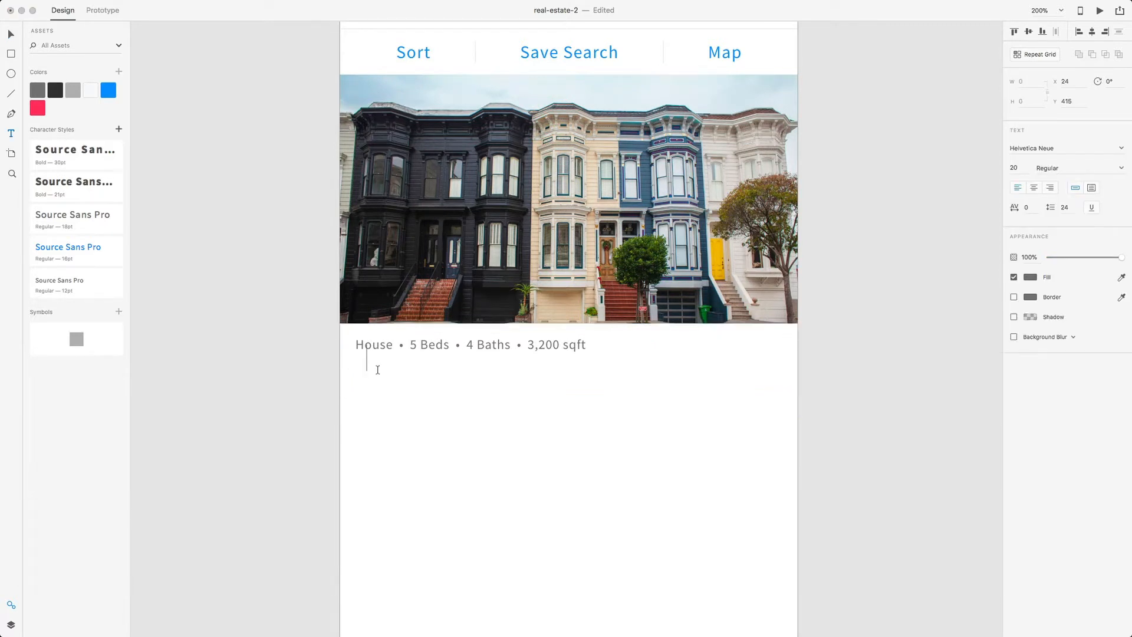
type("$5")
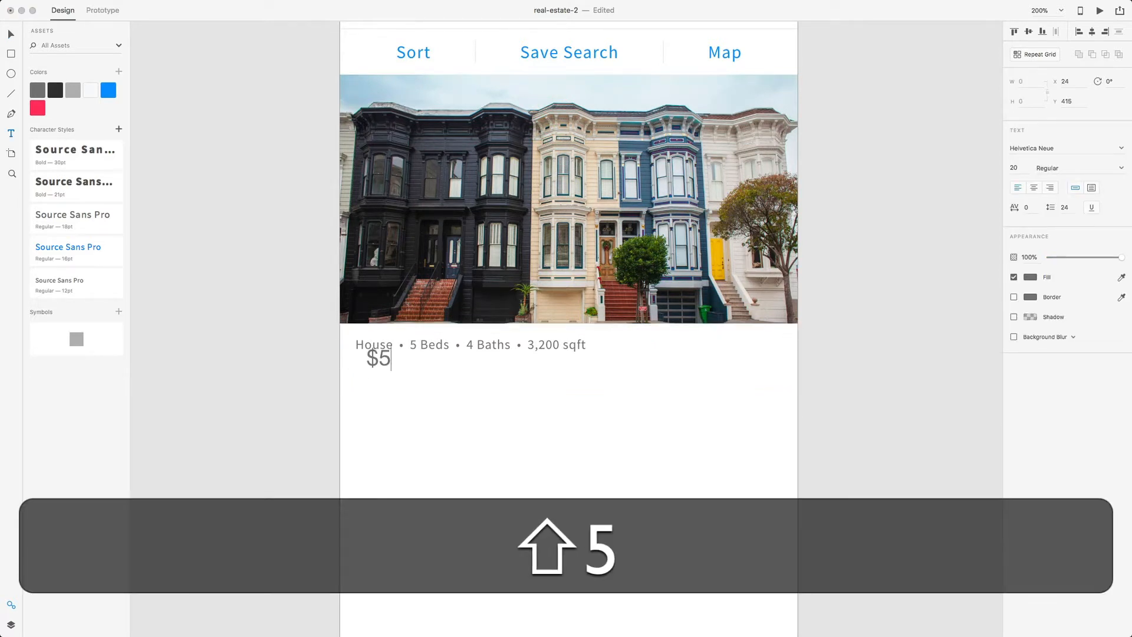
type("50,")
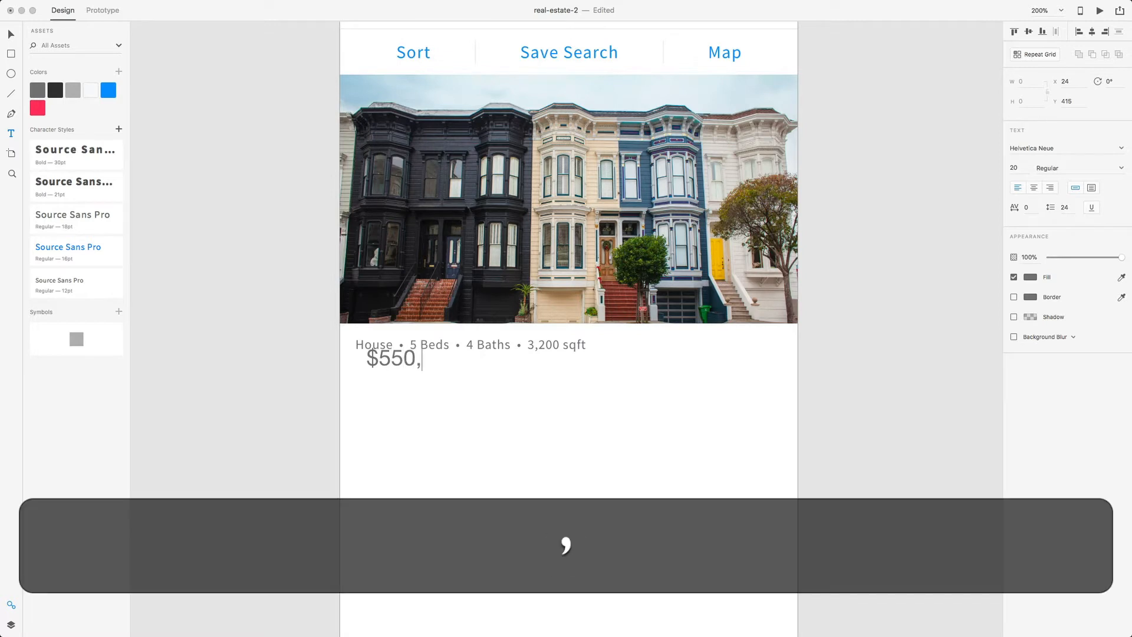
type("000")
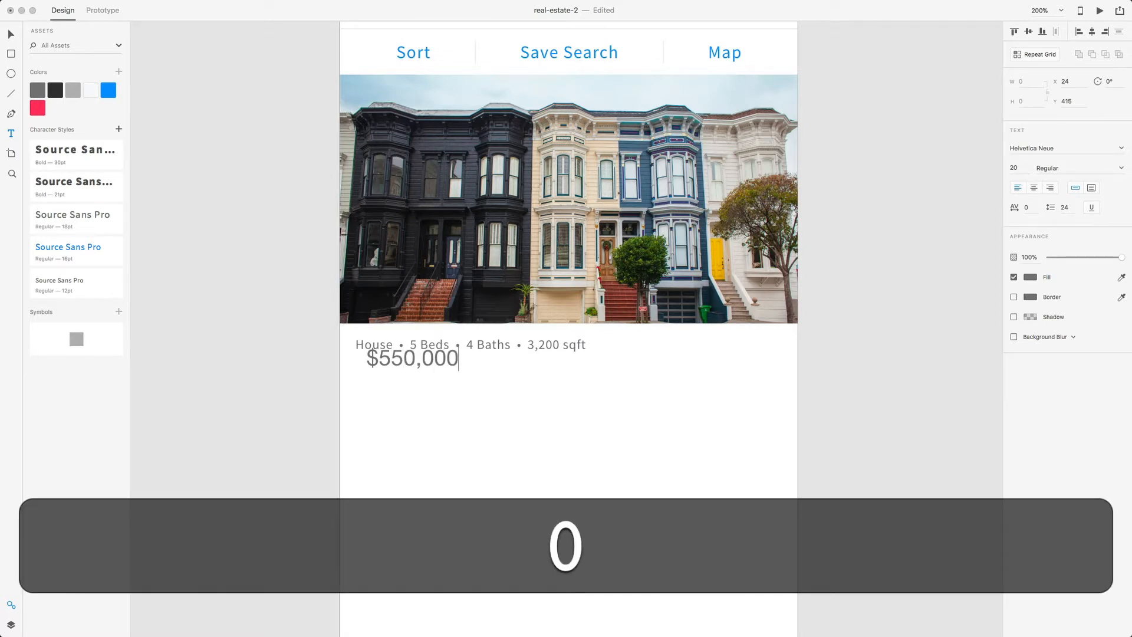
triple_click(432, 370)
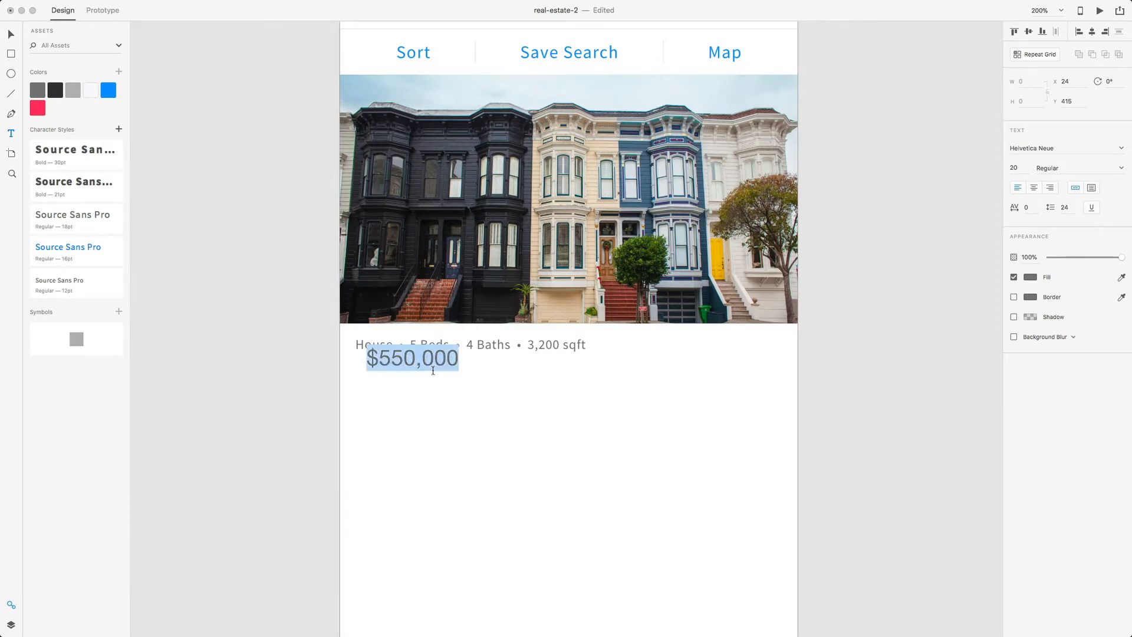
left_click(79, 199)
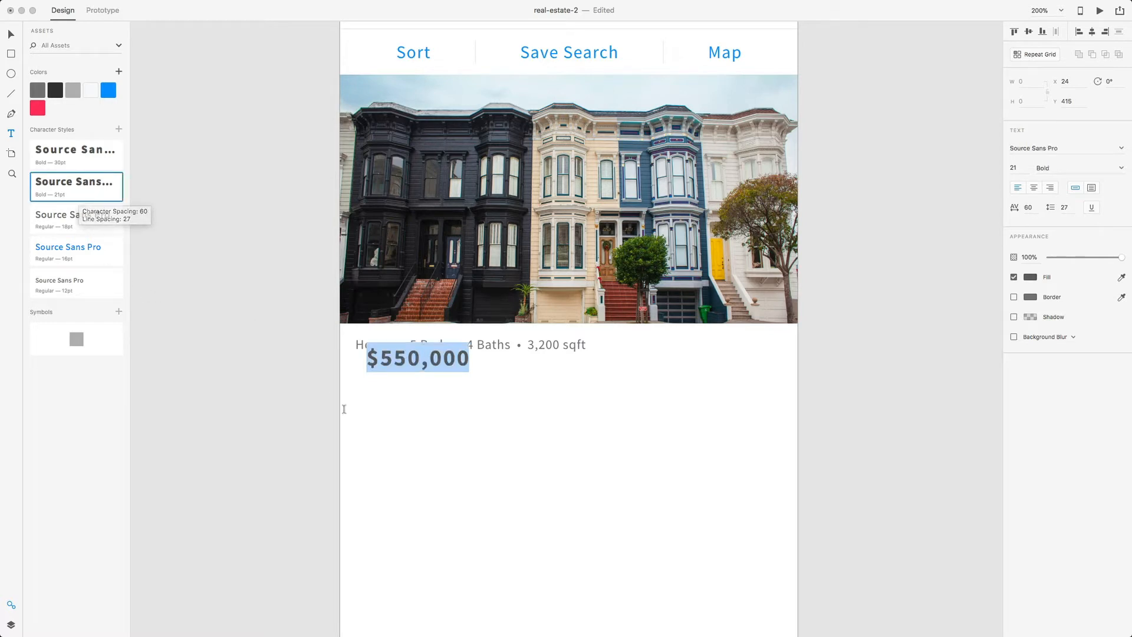
- Line the $550,000 price up directly under the House details line
left_click(417, 359)
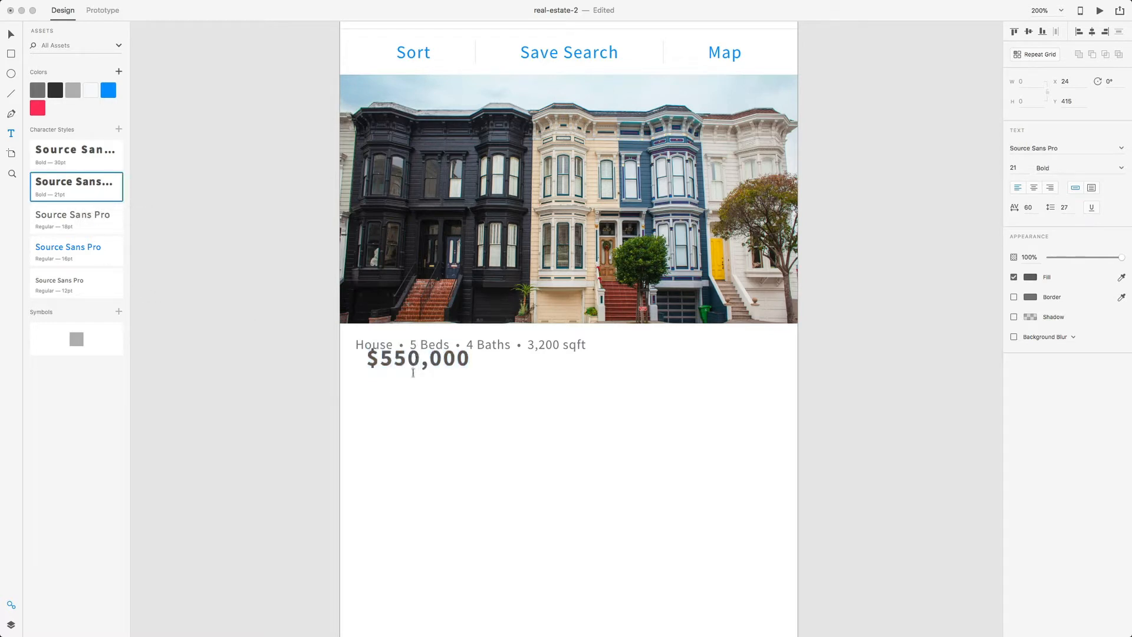
key("Escape")
key("v")
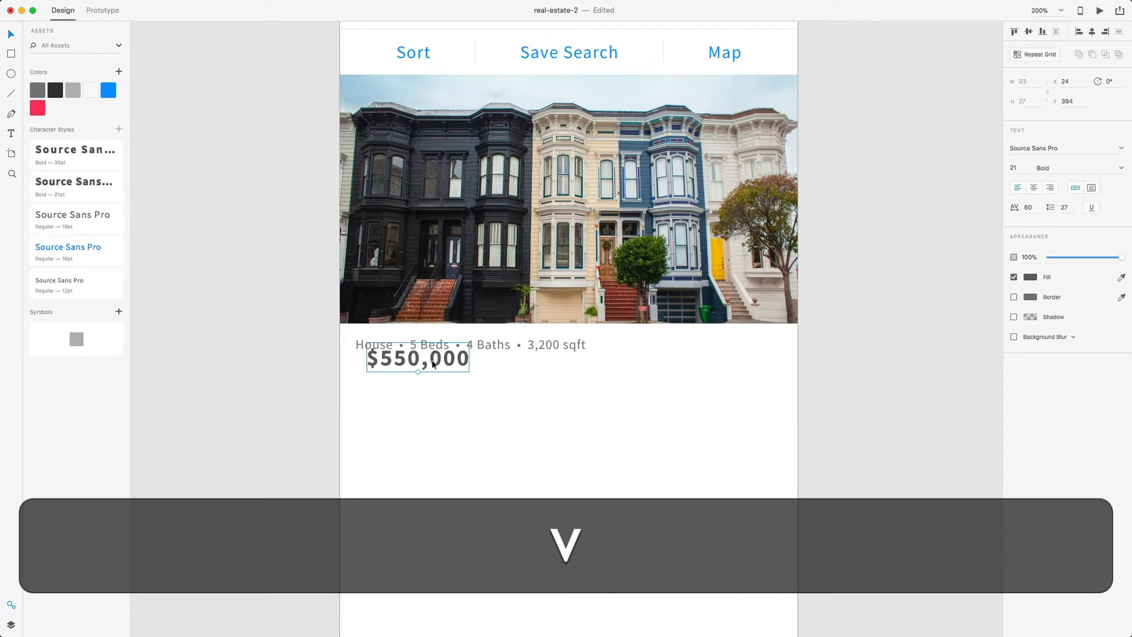
left_click_drag(433, 363, 422, 372)
scroll(425, 376, "down", 2)
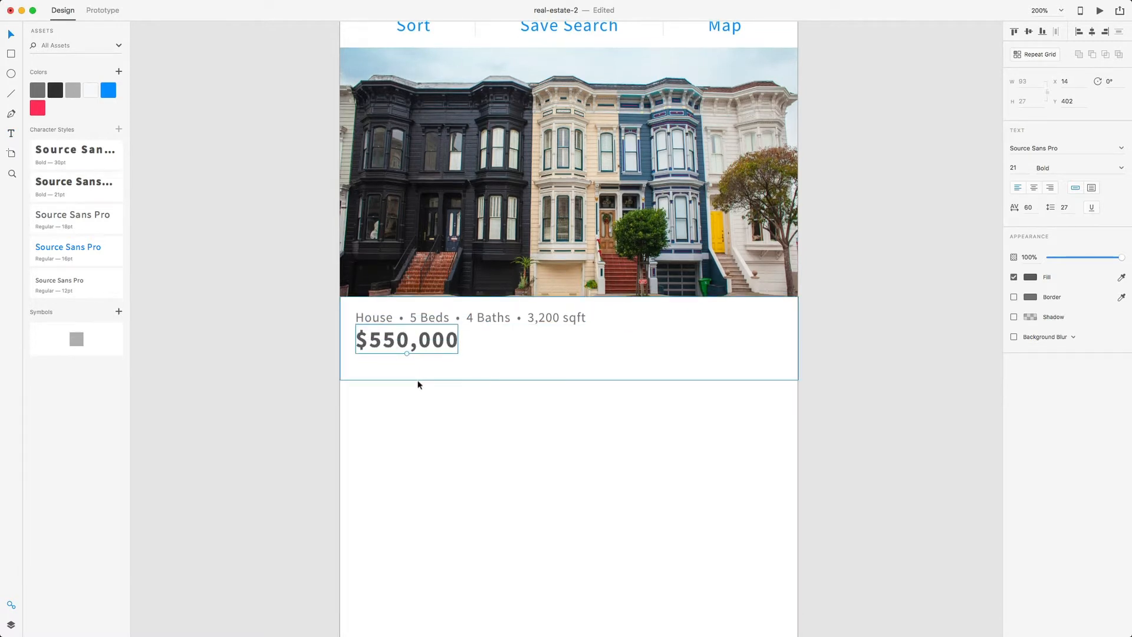
- Add the listing's street address and city under the price in Source Sans Pro Regular 18pt
key("t")
left_click(382, 369)
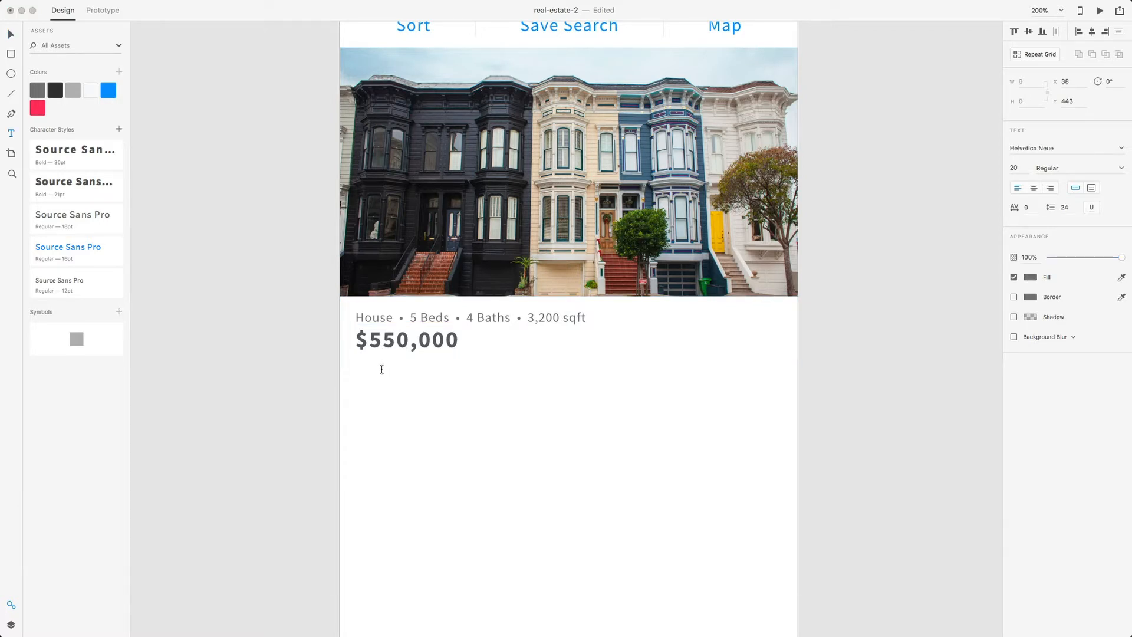
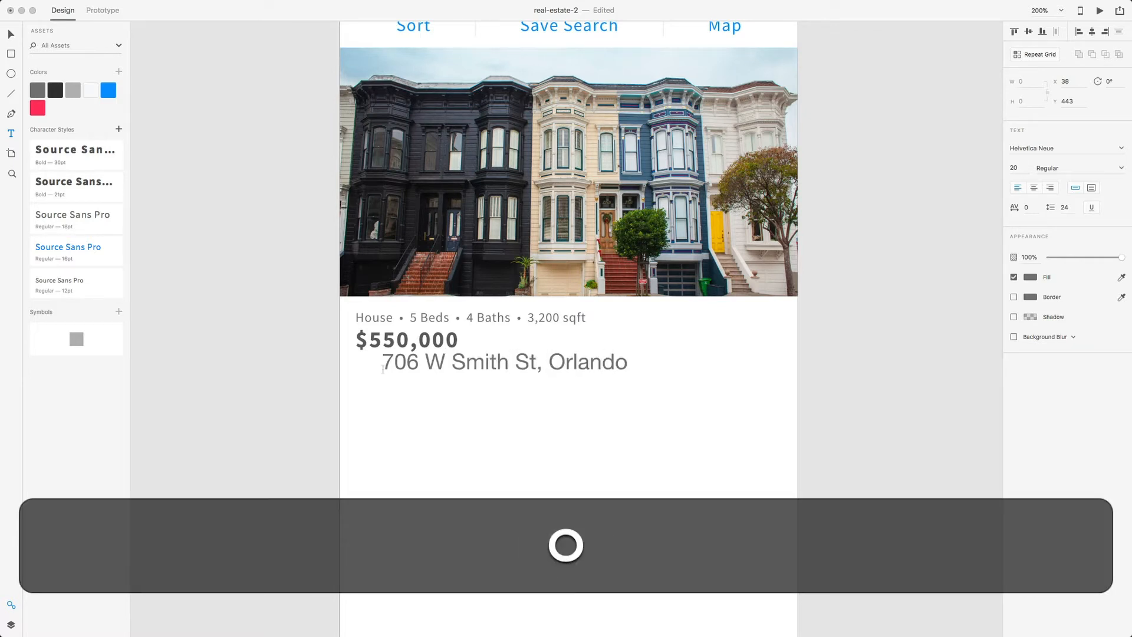
triple_click(422, 369)
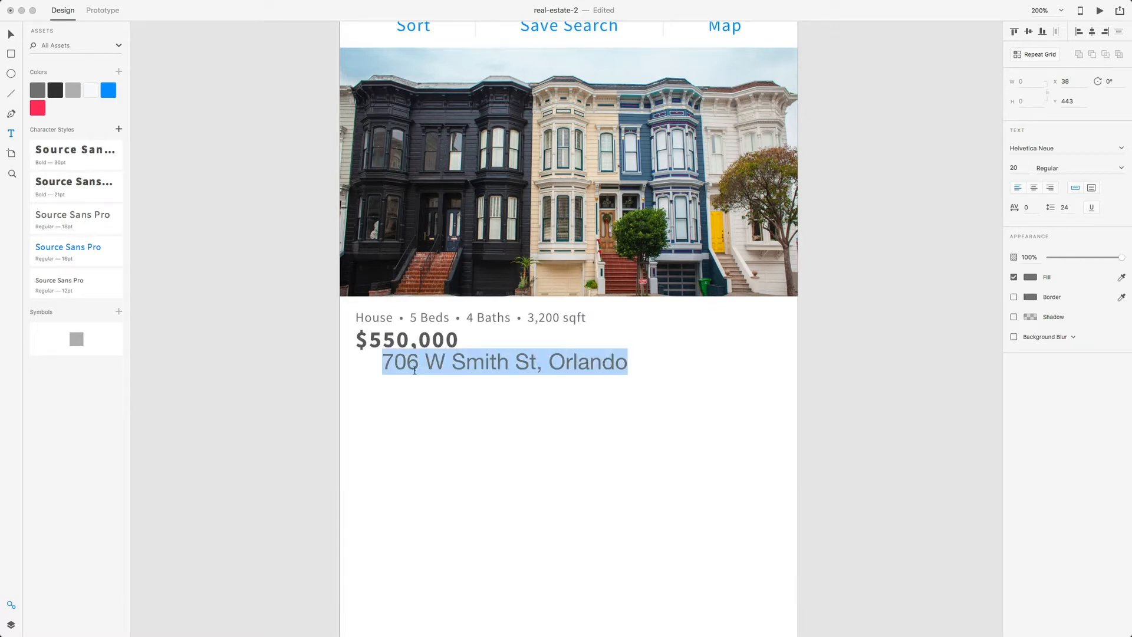
left_click(76, 229)
key("Escape")
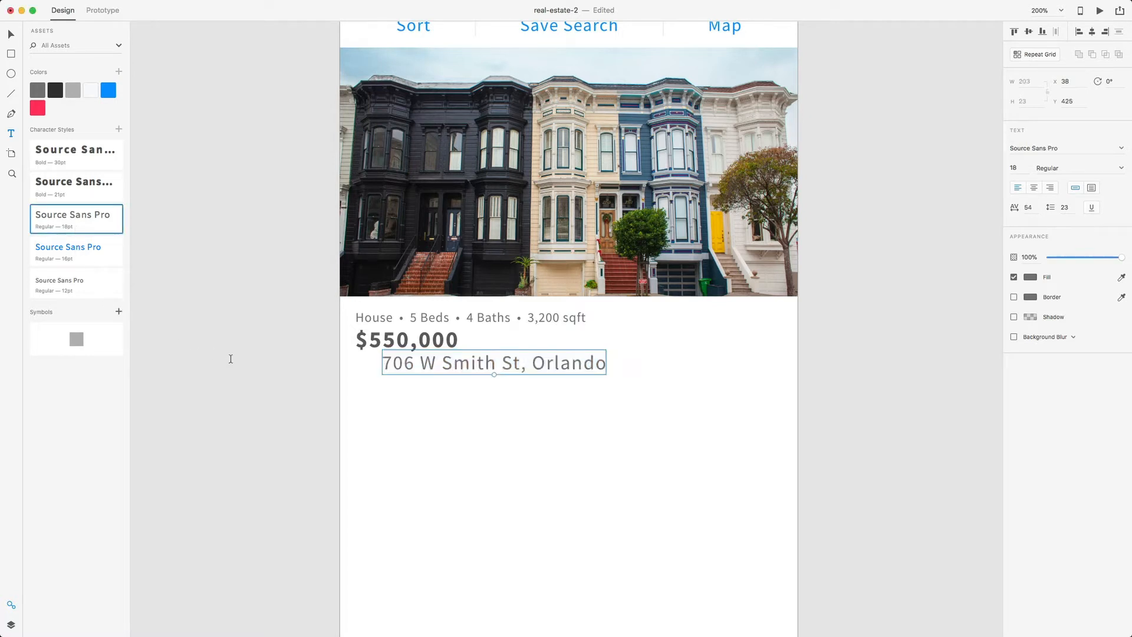
triple_click(447, 363)
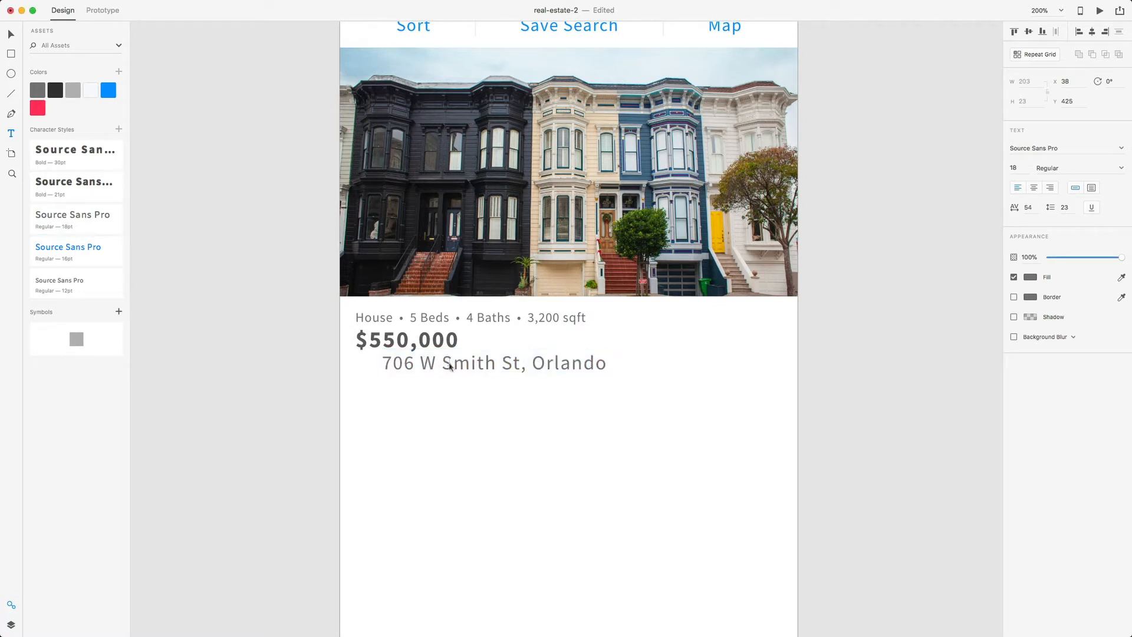
- Apply the 12pt regular style to the address and fine-tune spacing between the price and address
left_click(85, 291)
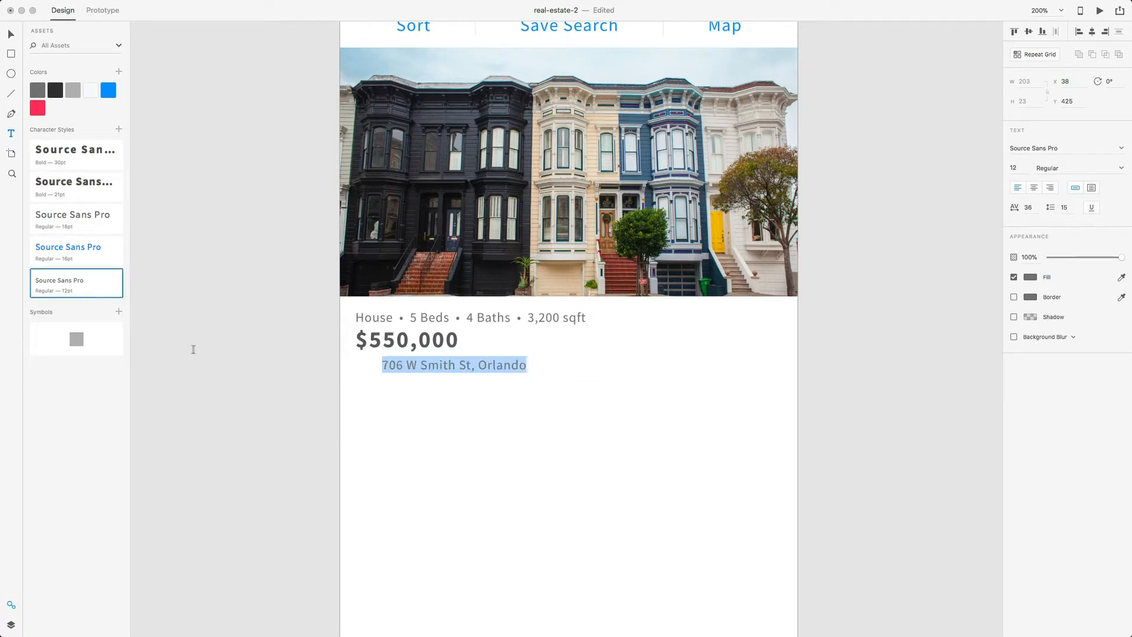
key("Escape")
key("v")
left_click_drag(466, 360, 435, 349)
key("alt")
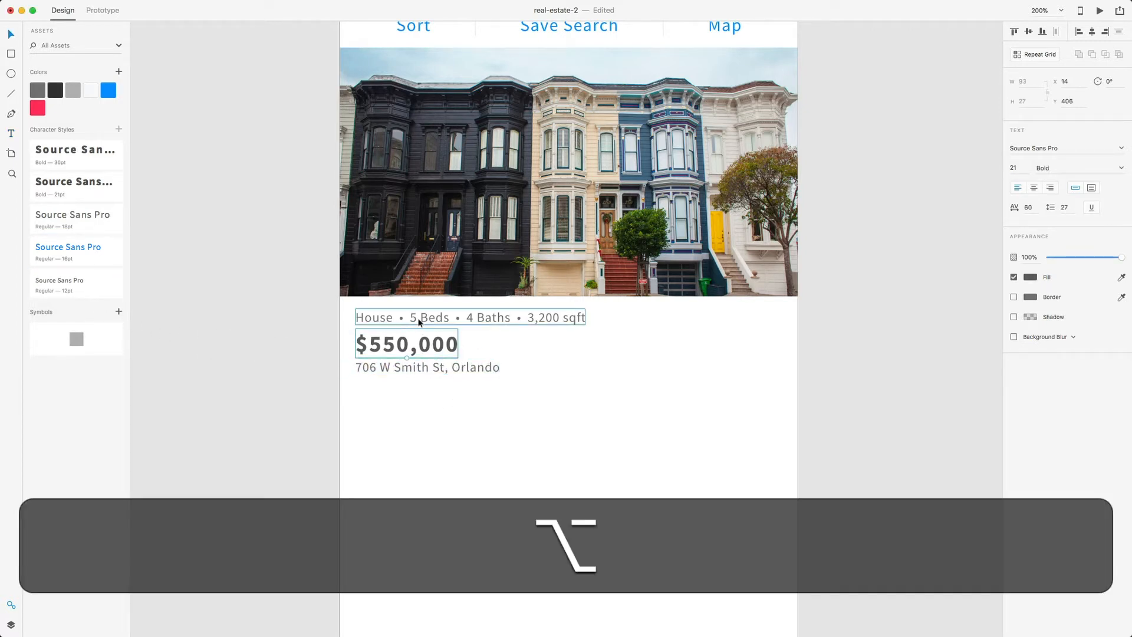
key("alt+Up")
left_click(414, 366)
key("alt")
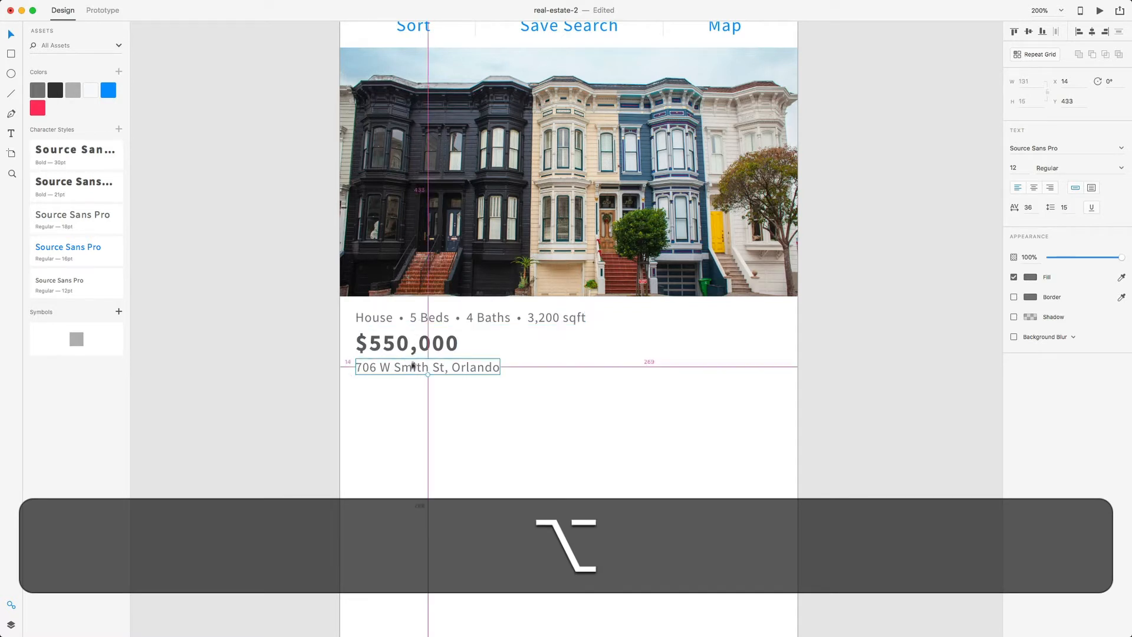
key("alt+Down")
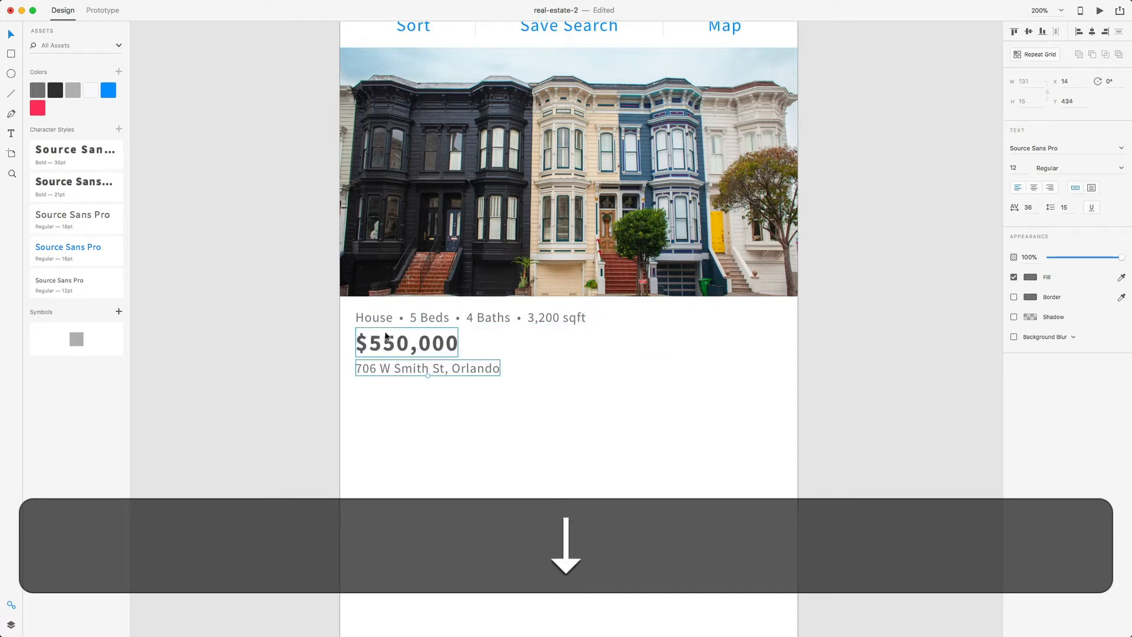
- Group the details, price and address lines and name the group 'House Info'
left_click(388, 321)
left_click(386, 355, "shift")
left_click(384, 362, "shift")
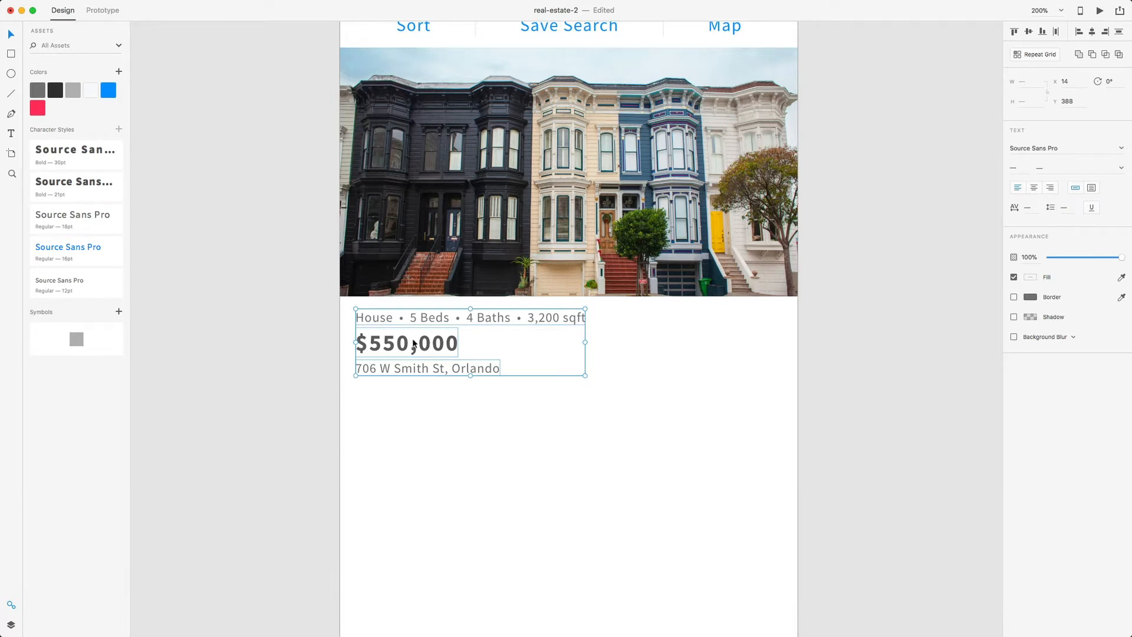
key("super")
key("super+g")
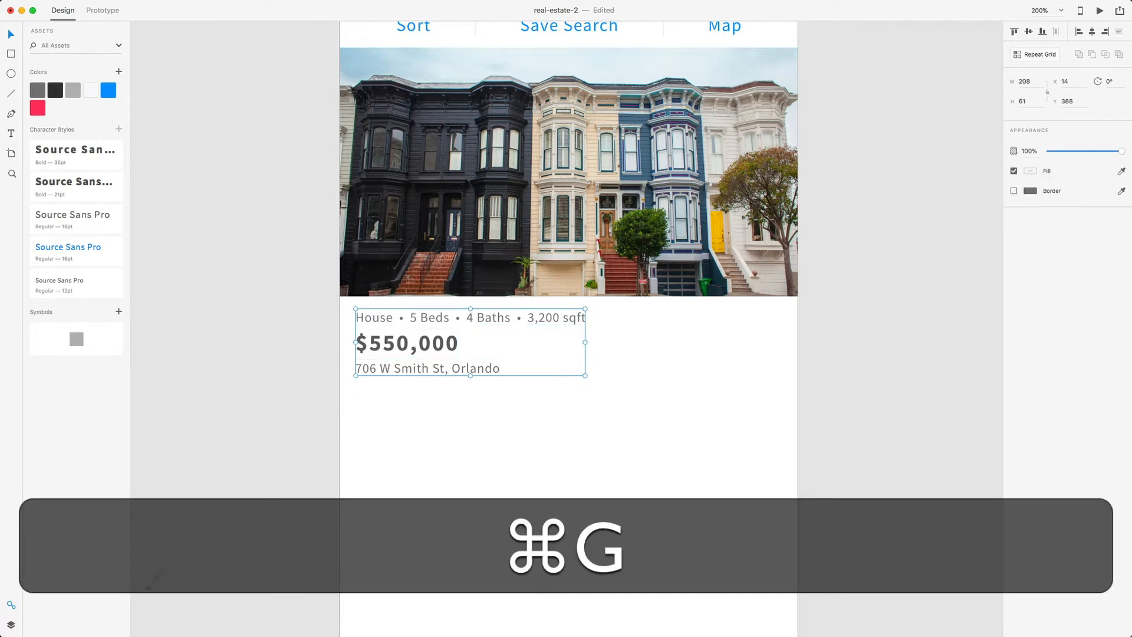
left_click(10, 626)
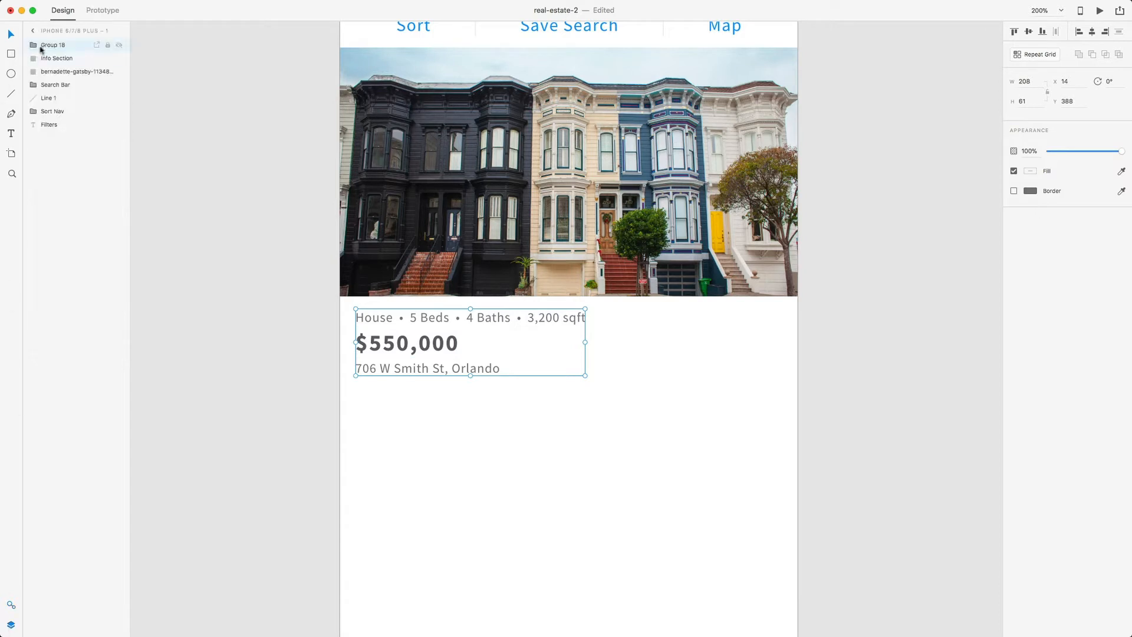
double_click(55, 46)
type("House Inf")
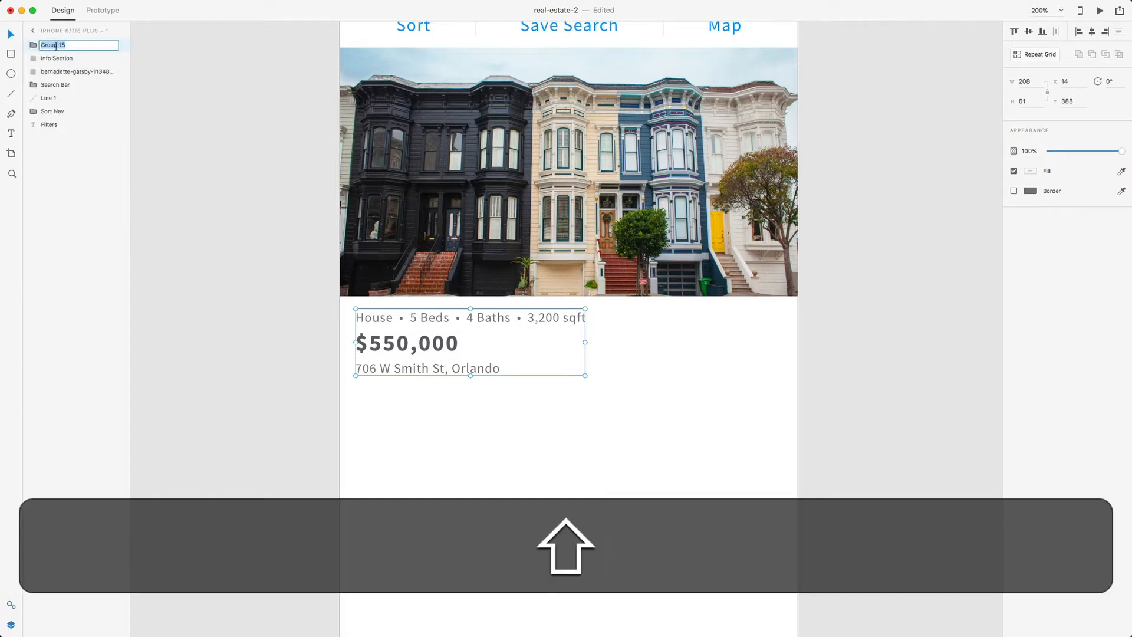
type("o")
key("Return")
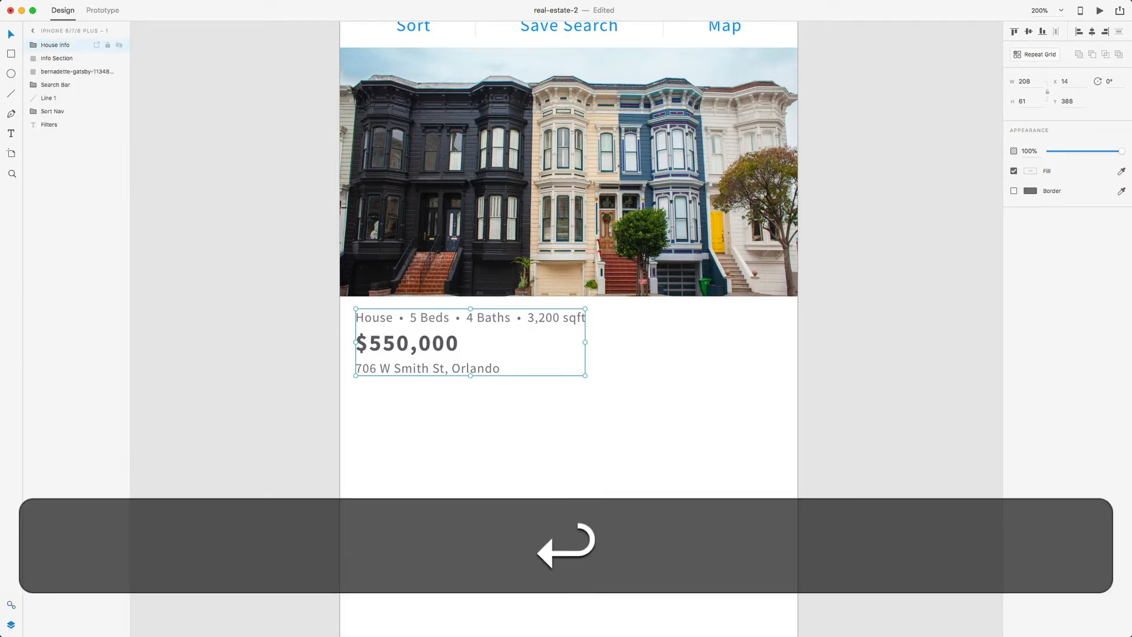
- Nudge the House Info group into position at X 10, Y 387
key("alt")
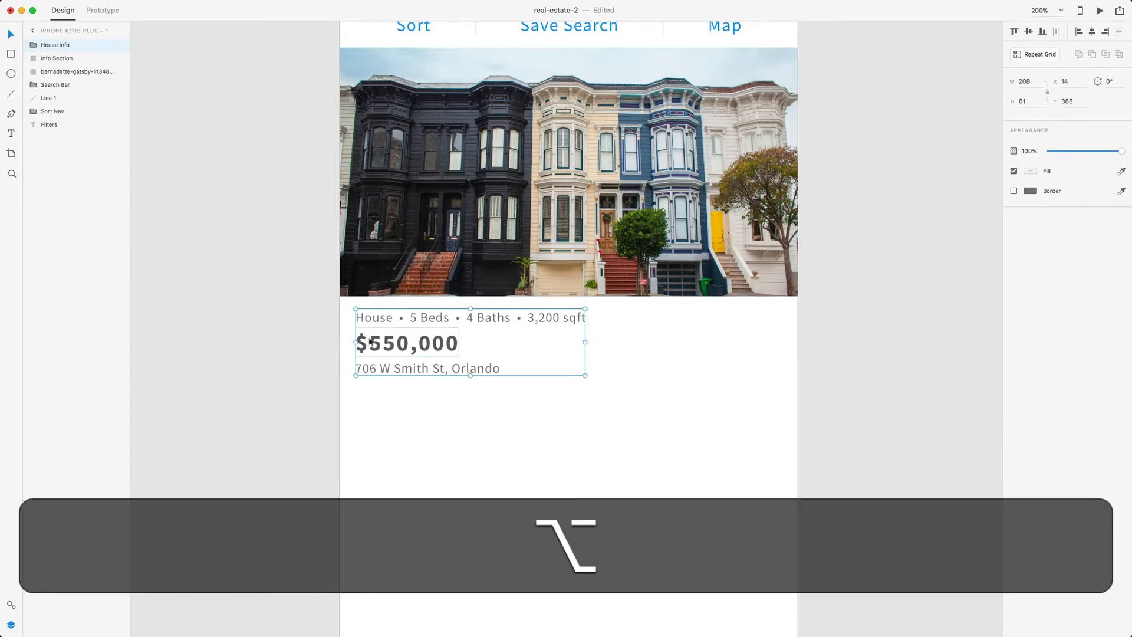
scroll(372, 340, "up", 5)
scroll(372, 340, "down", 5)
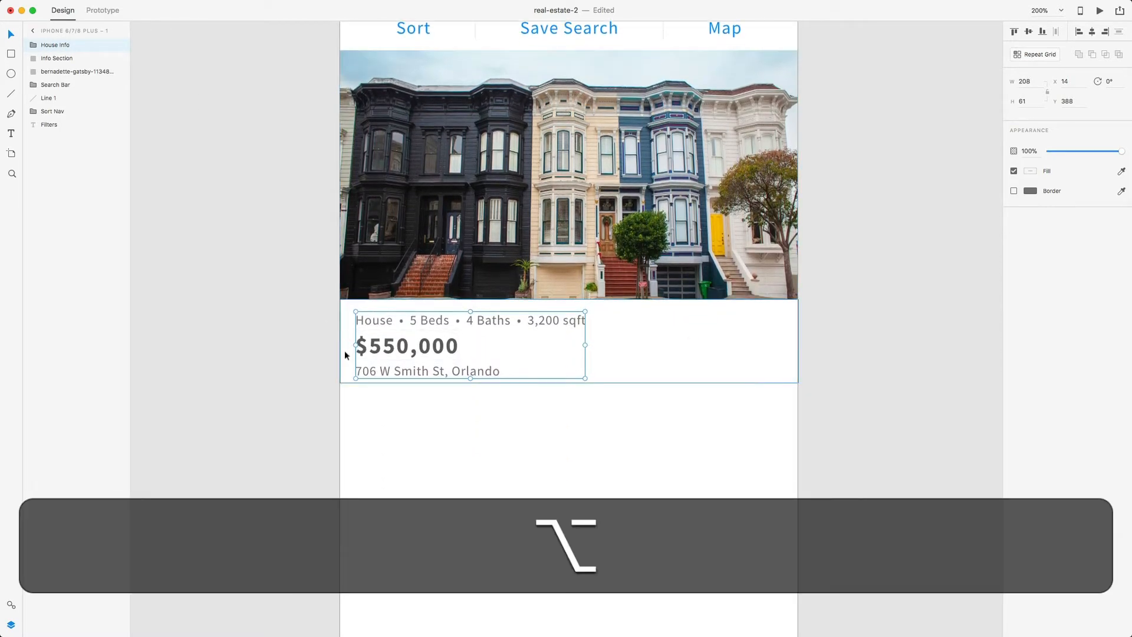
key("Left")
key("Left")
key("alt+Left")
key("alt+Left")
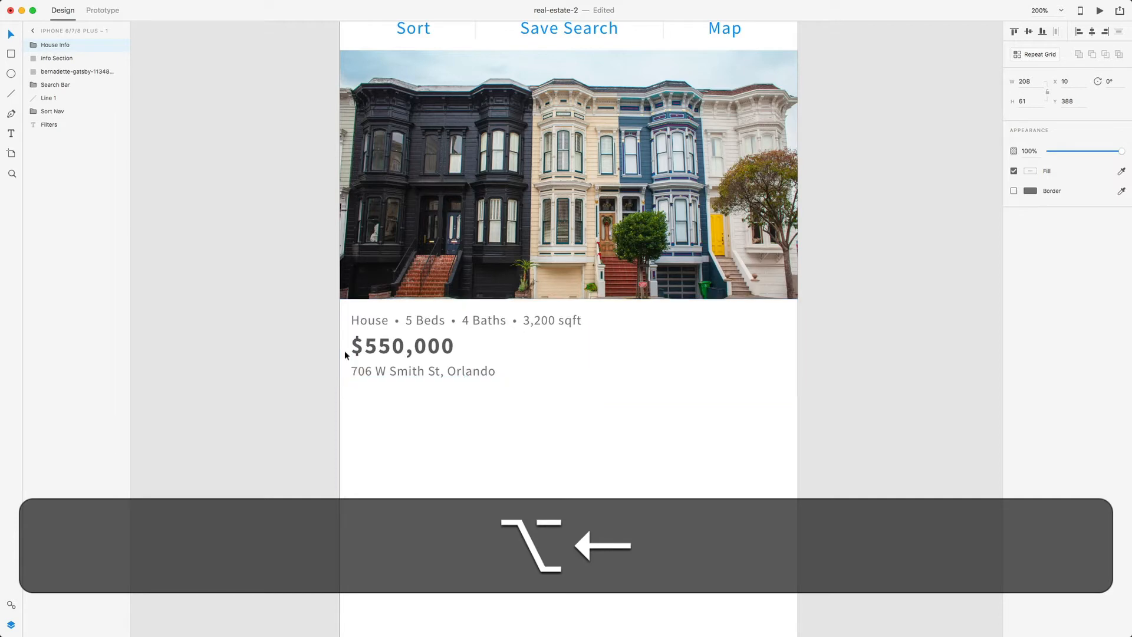
key("alt+Up")
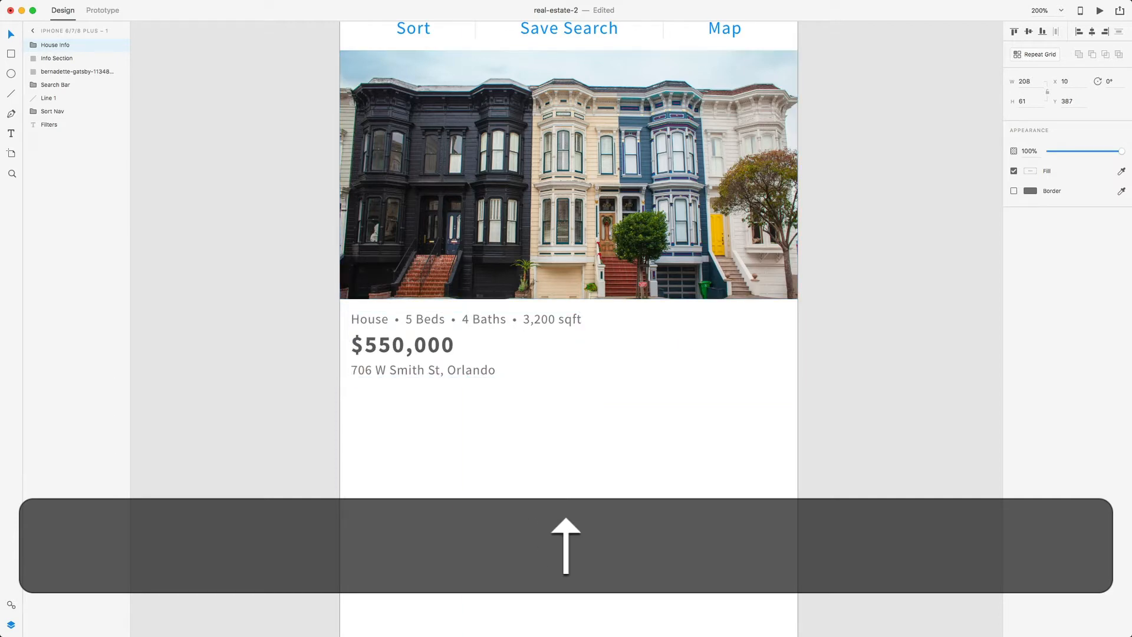
left_click(292, 317)
- Give the Info Section card a drop shadow with Y offset 1 and blur 2
key("super+minus")
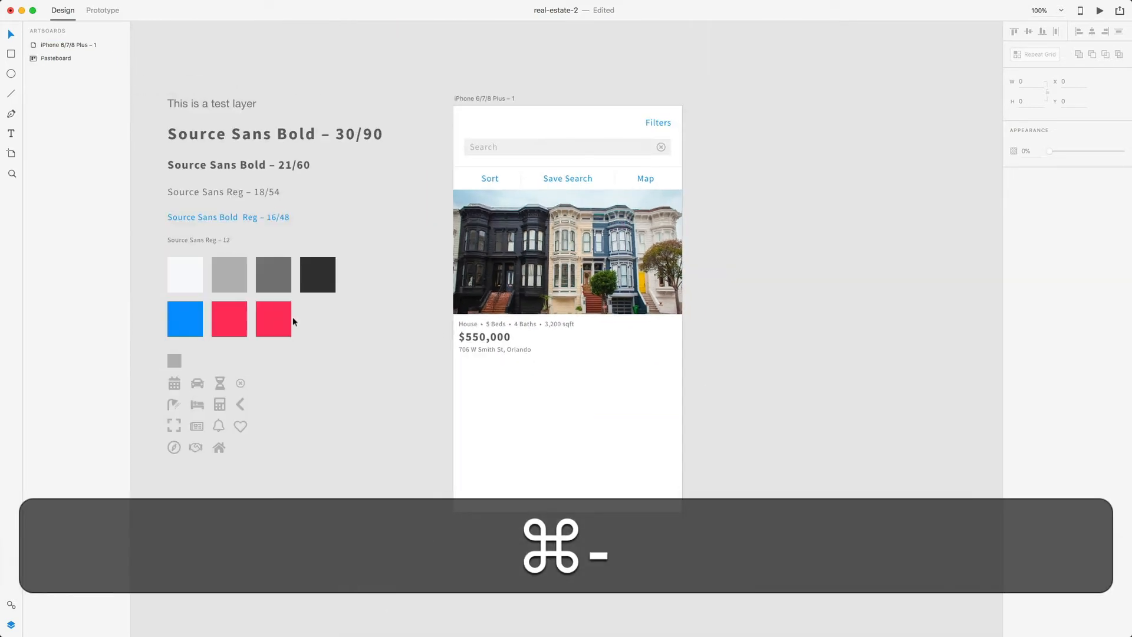
left_click(617, 347, "super")
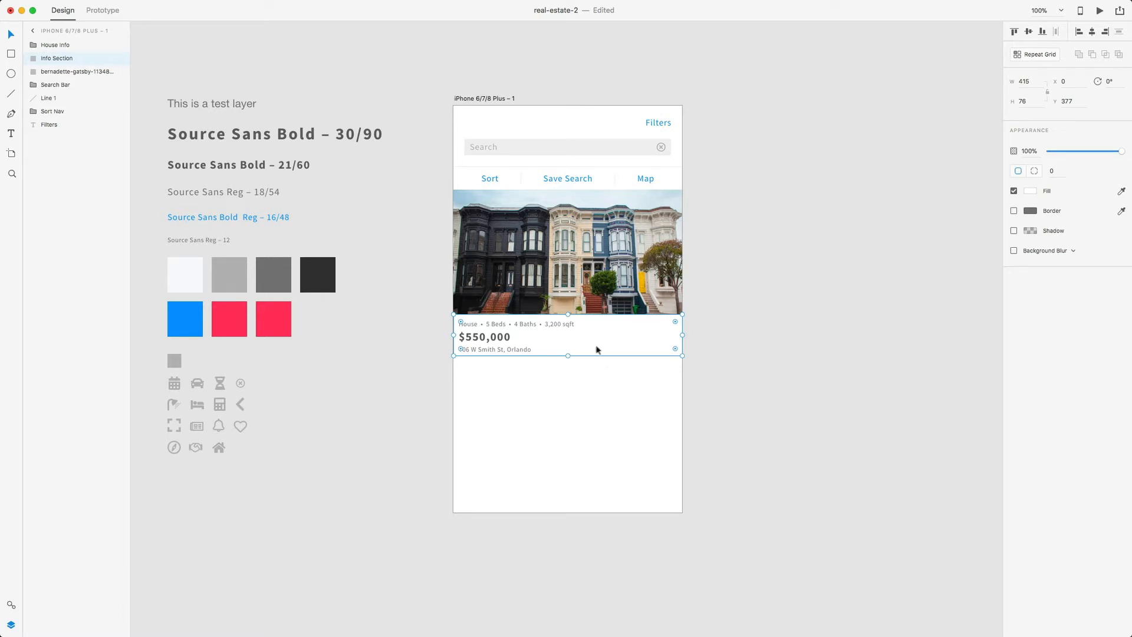
left_click(1013, 230)
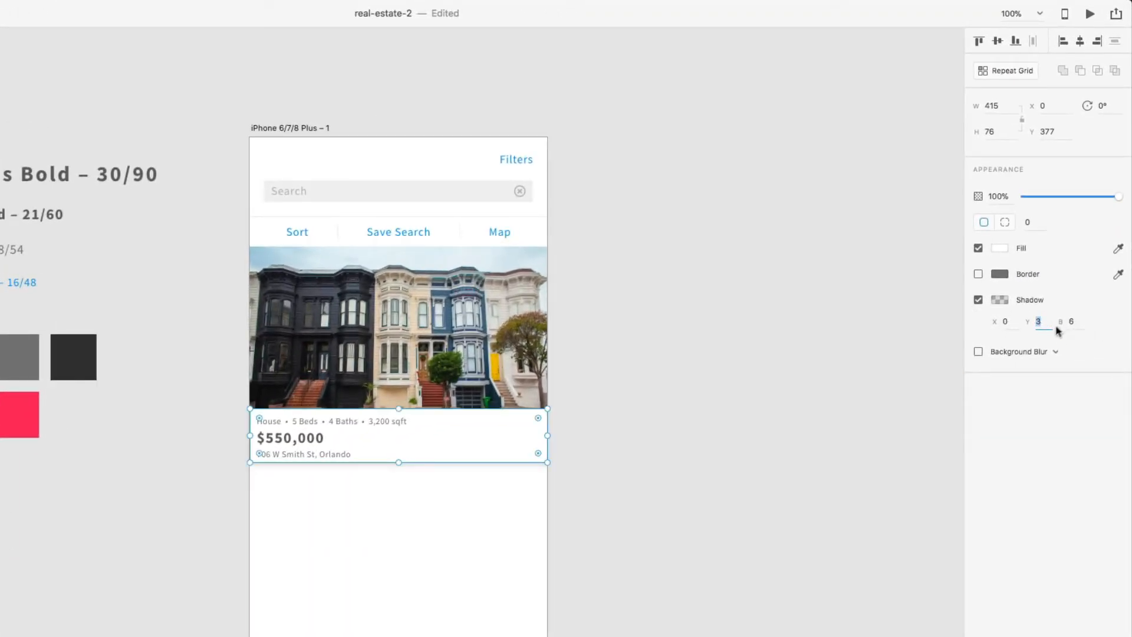
type("1")
key("Tab")
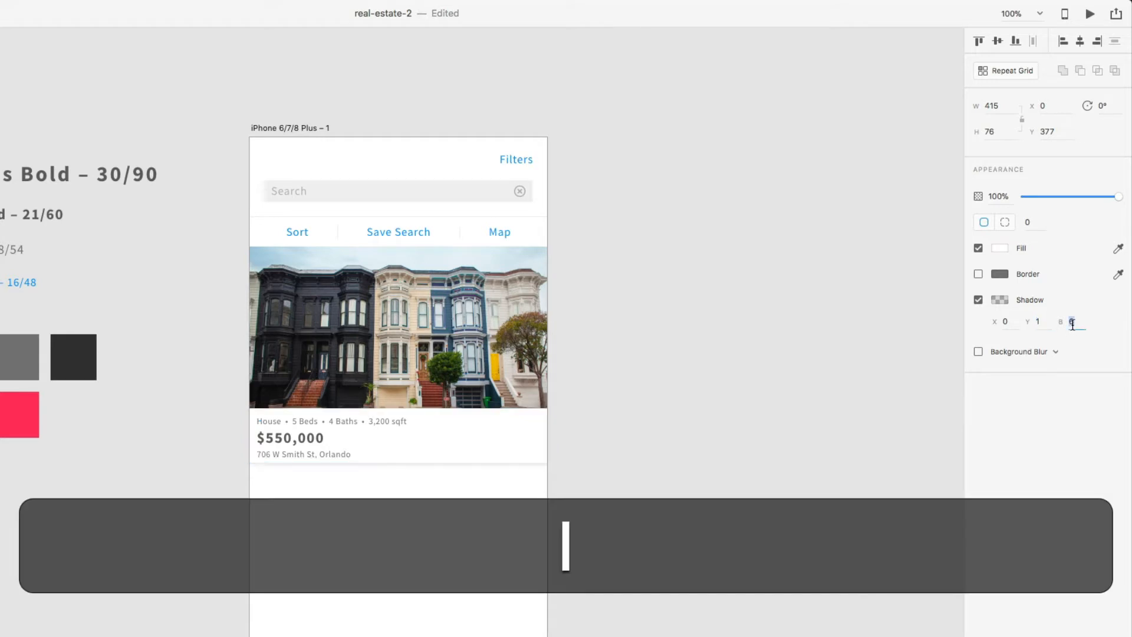
type("1")
key("Return")
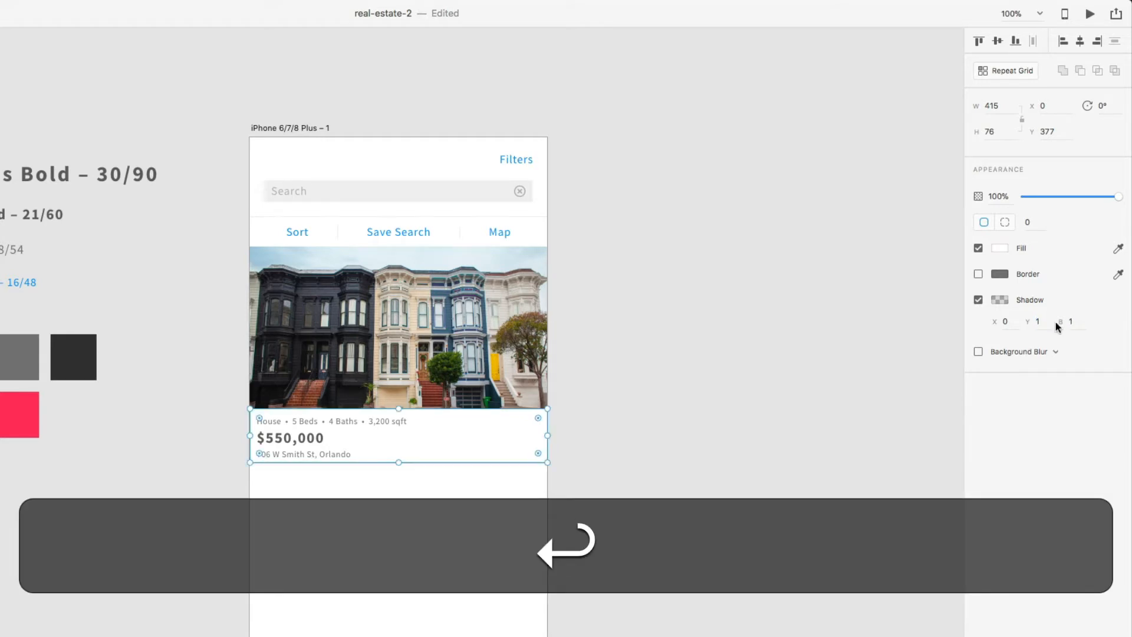
type("2")
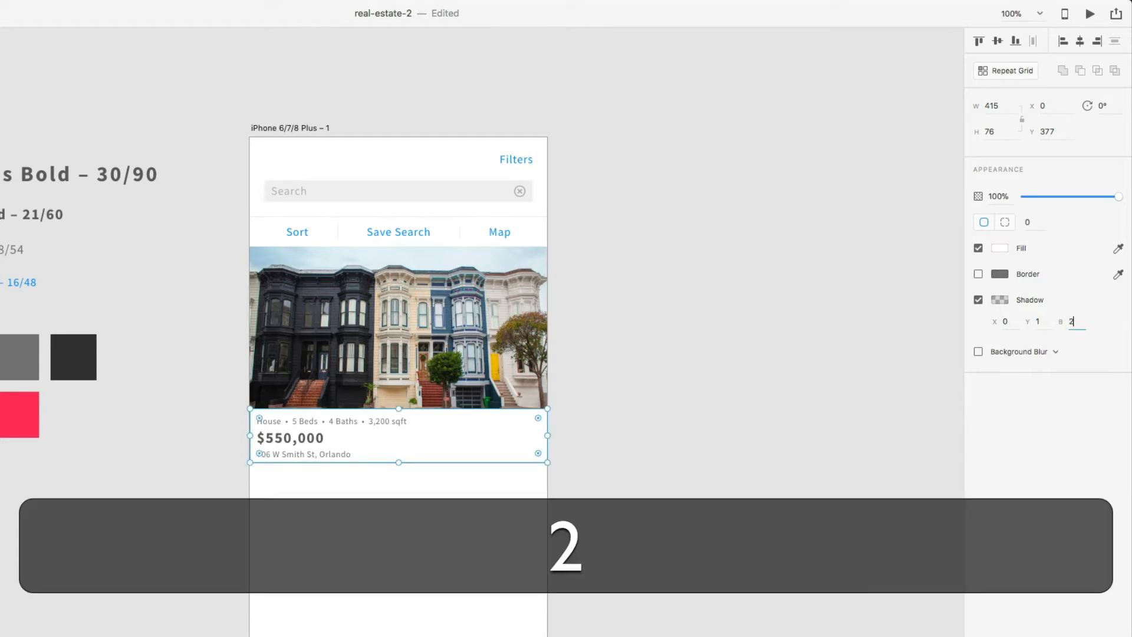
key("Return")
left_click(823, 428)
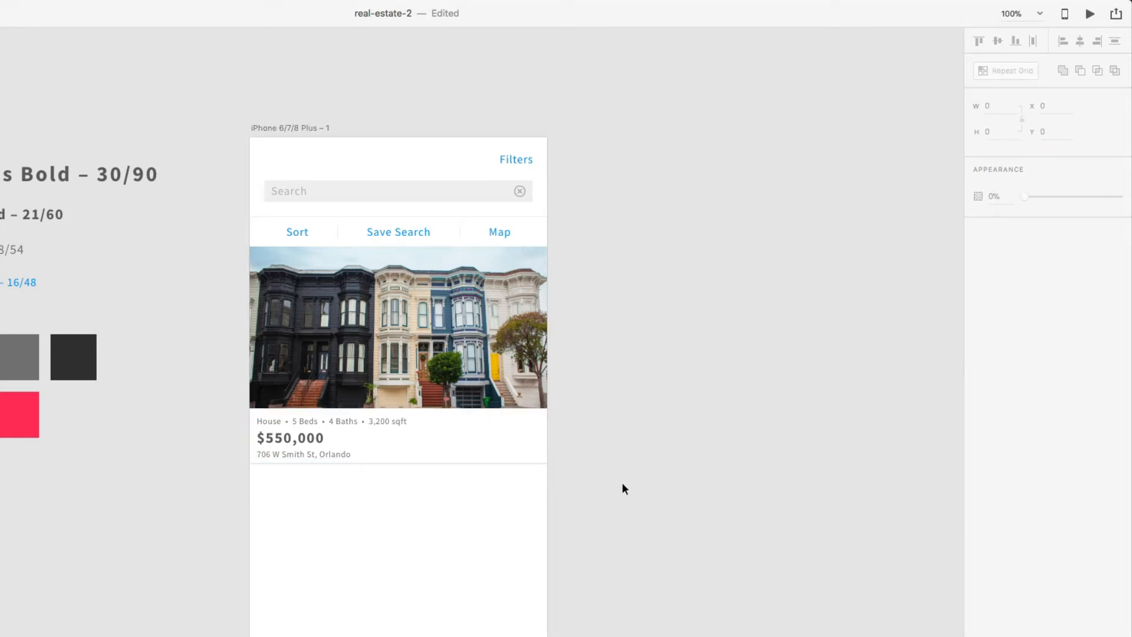
key("super+equal")
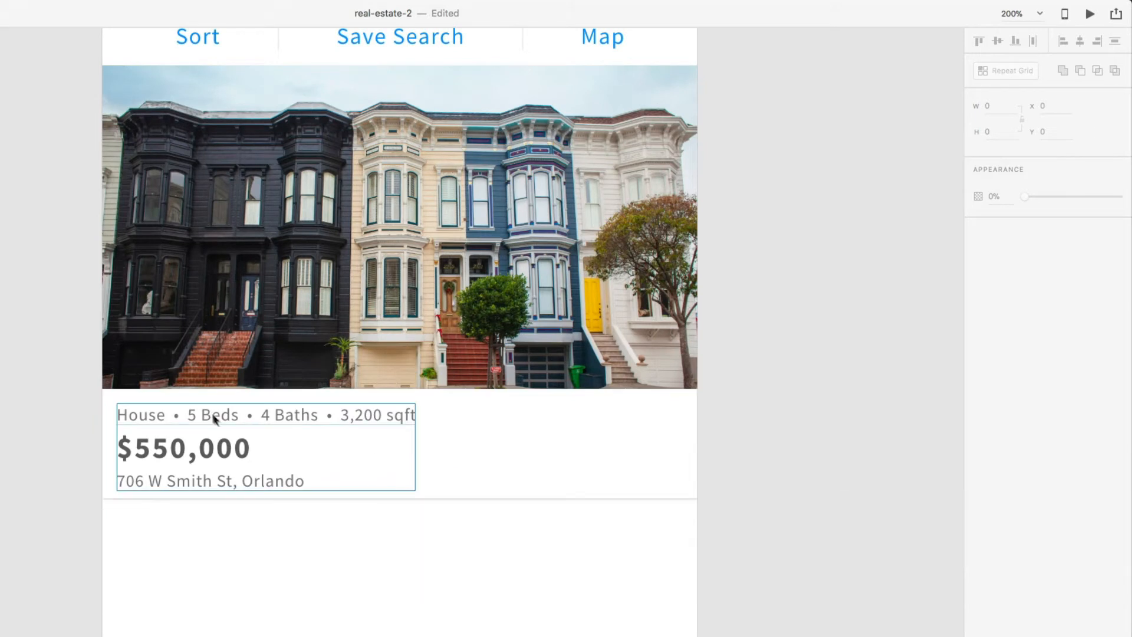
- Trim the card's height to 81, leaving 10 px padding around the House Info group
left_click(416, 472)
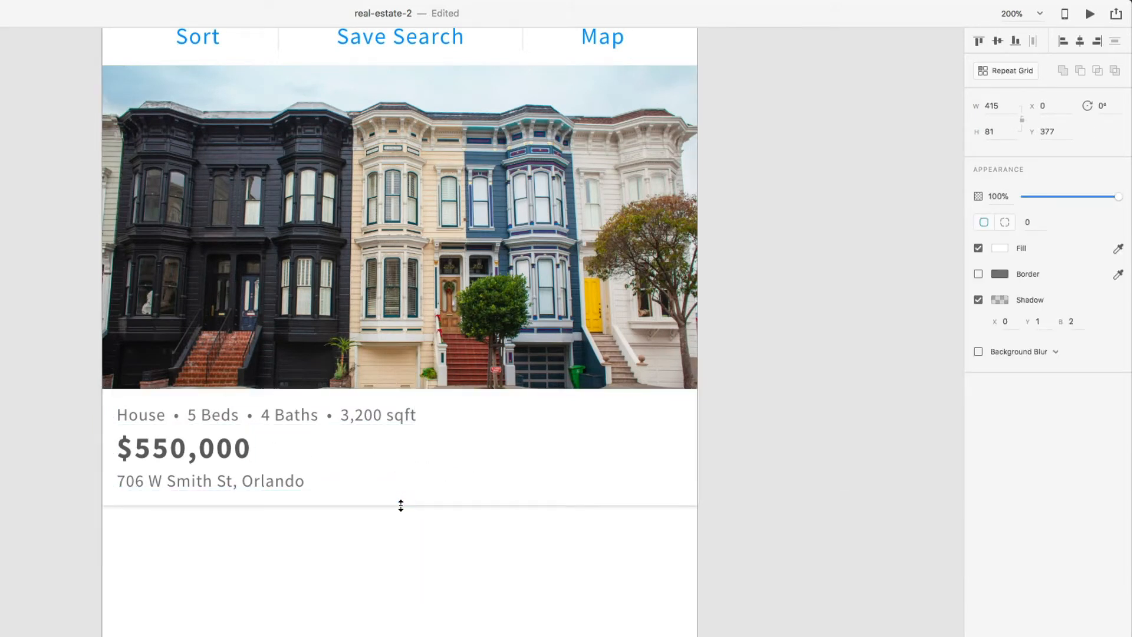
left_click(248, 424)
key("alt")
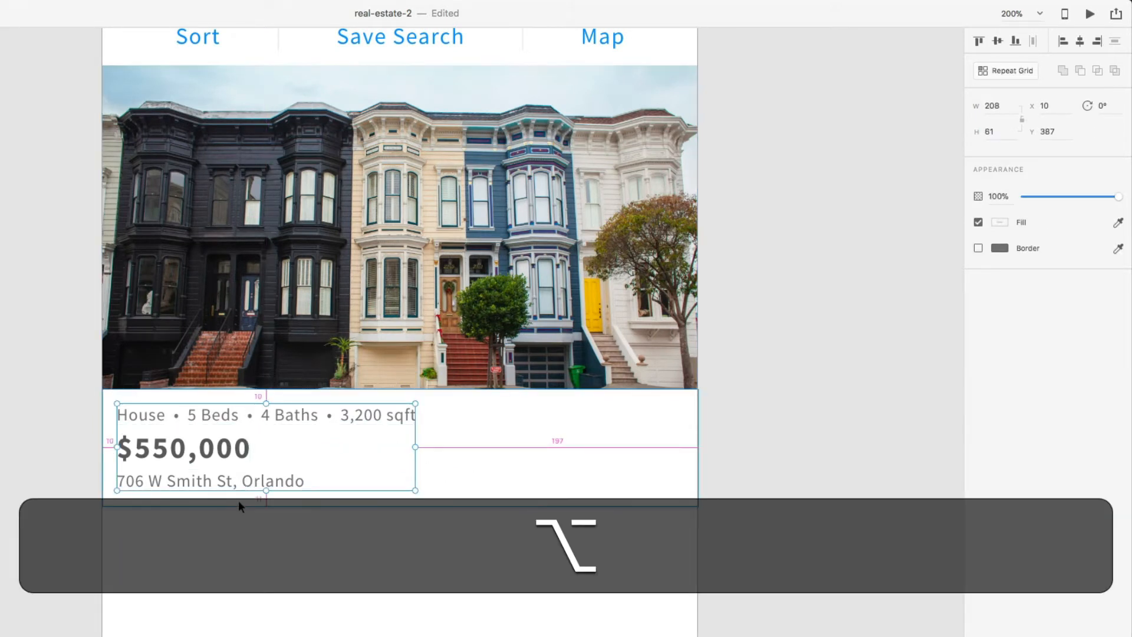
left_click(413, 502)
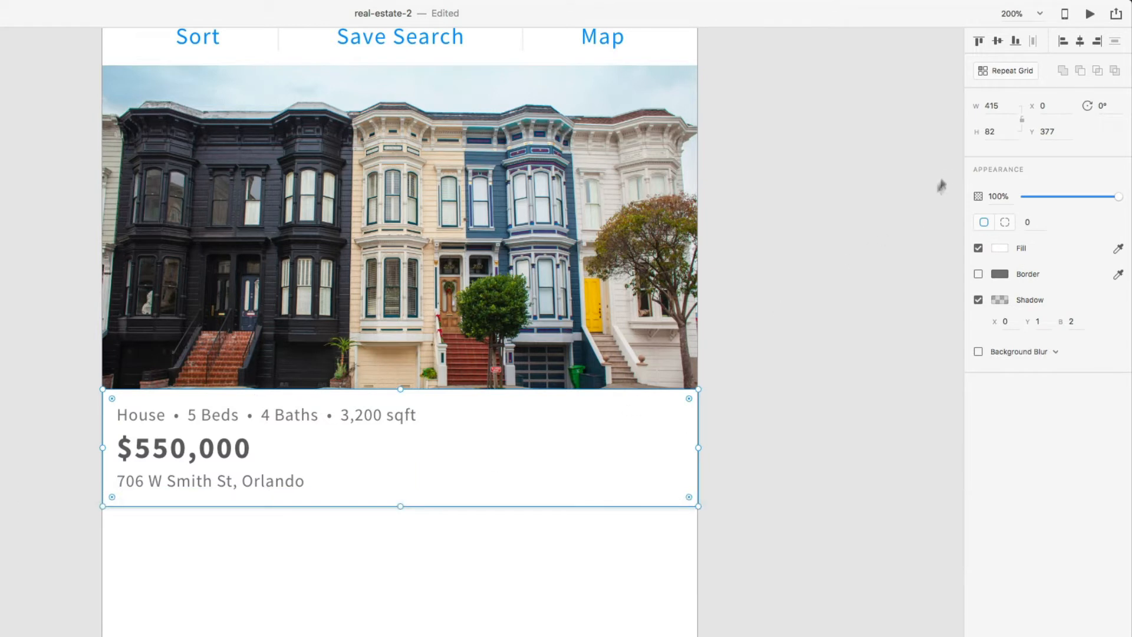
left_click(1006, 132)
key("Right")
key("BackSpace")
type("1")
key("Return")
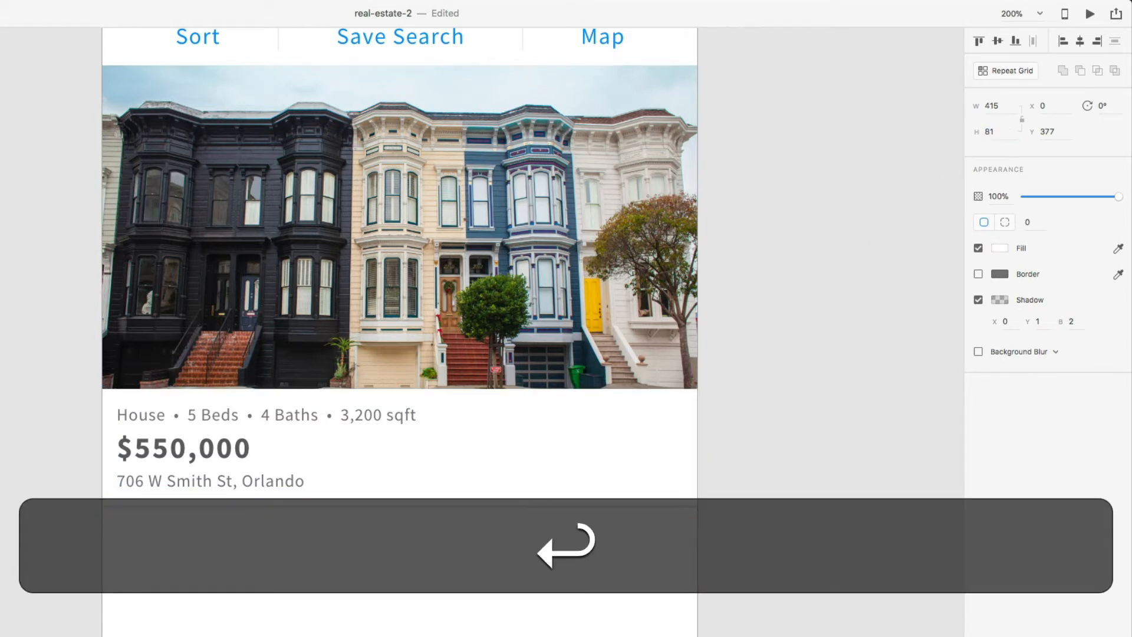
left_click(207, 480)
key("alt")
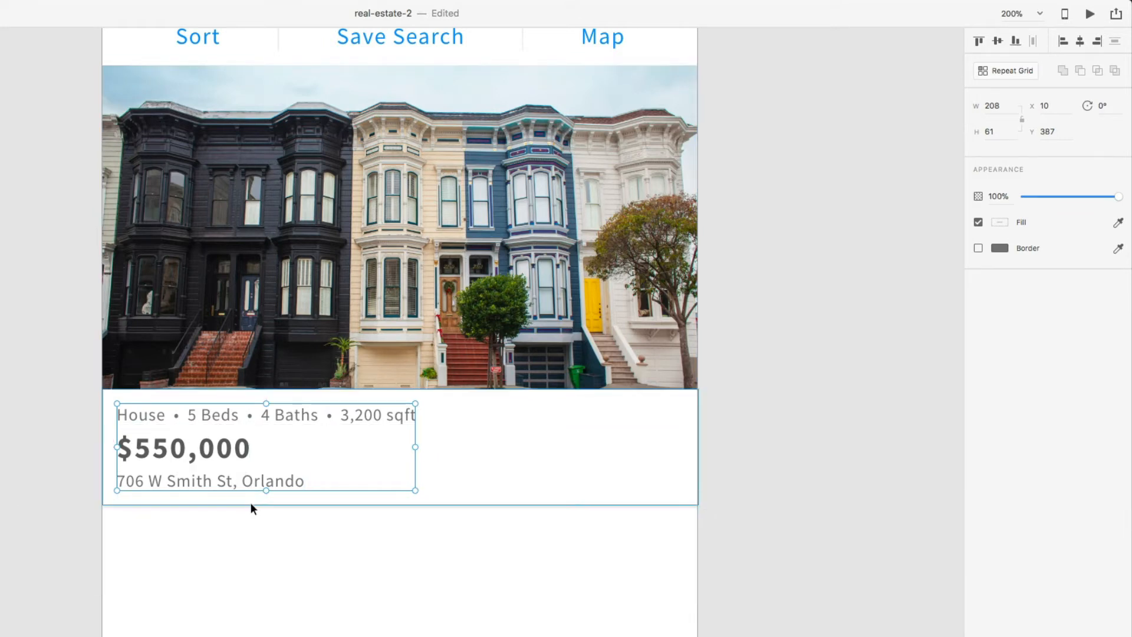
left_click(73, 481)
key("super")
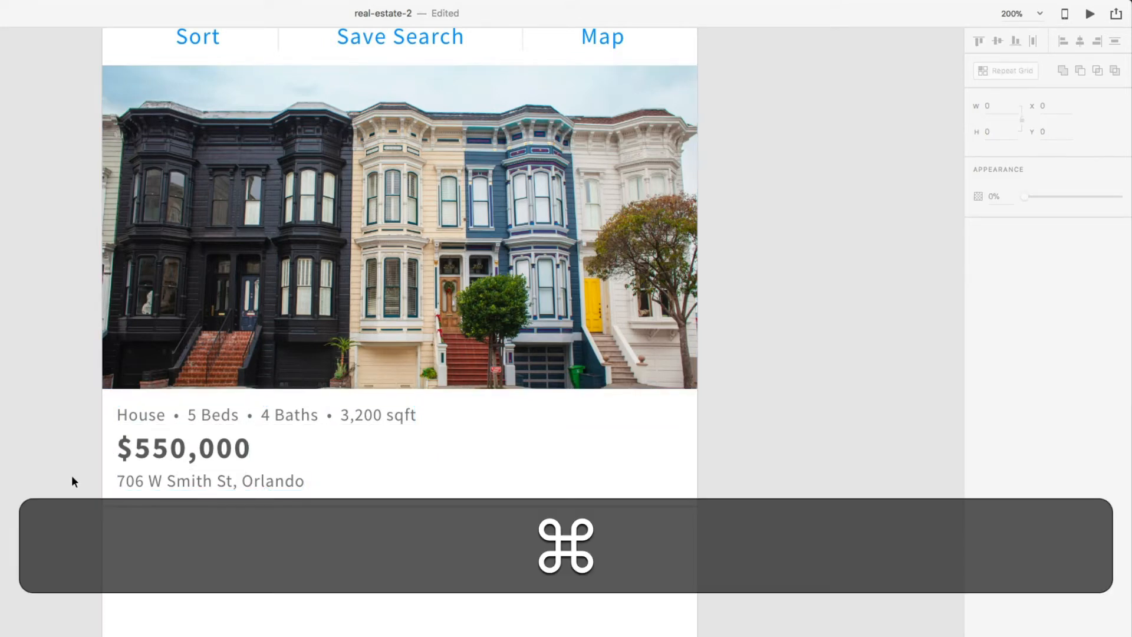
- Group the house photo and info card and name the group 'Estate Card'
key("super+minus")
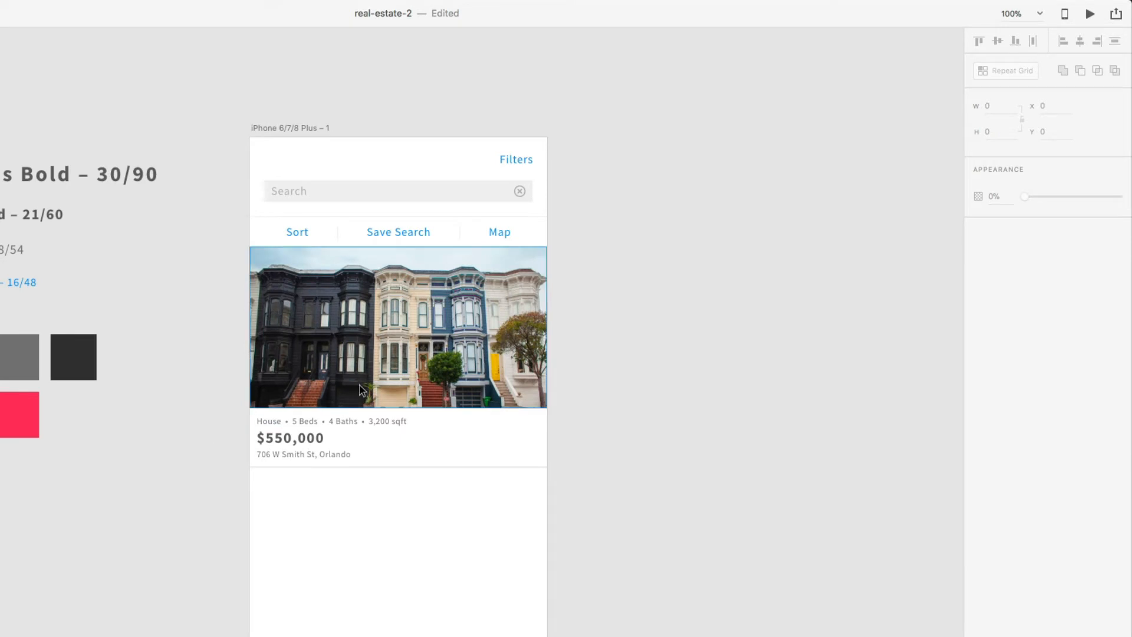
left_click(360, 389)
left_click(316, 439, "shift")
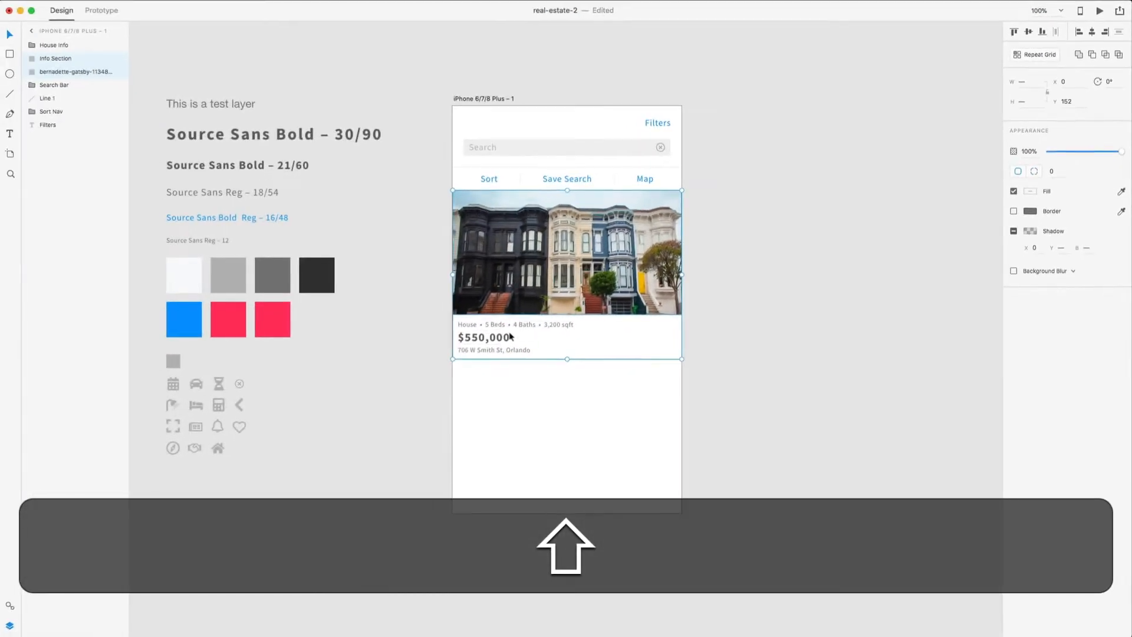
key("super+g")
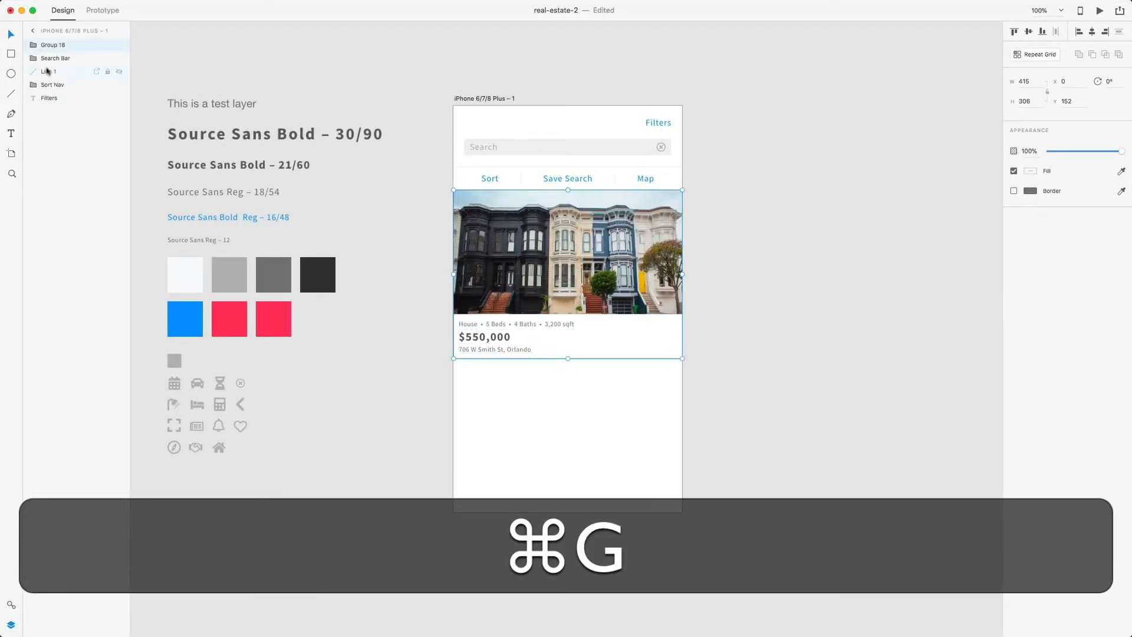
double_click(52, 47)
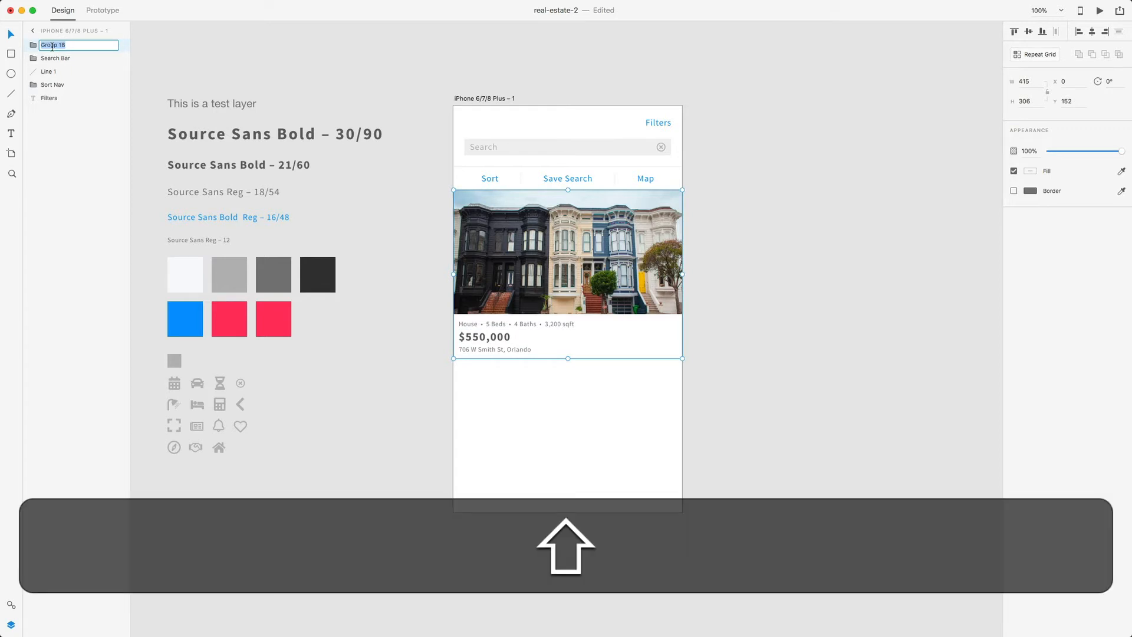
type("Estate Card")
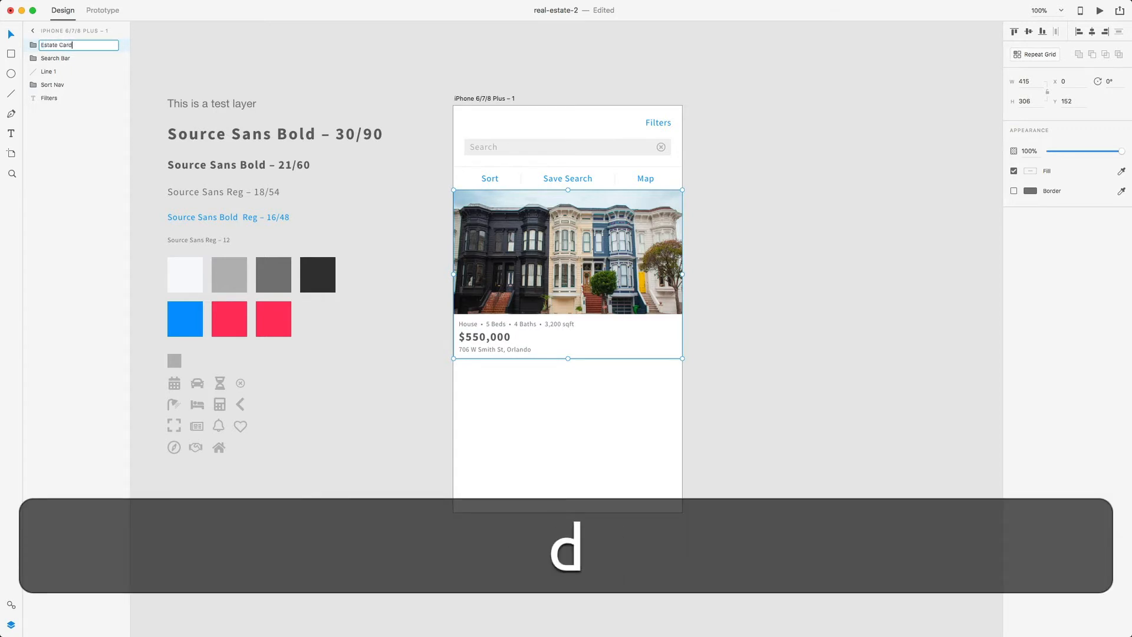
key("Return")
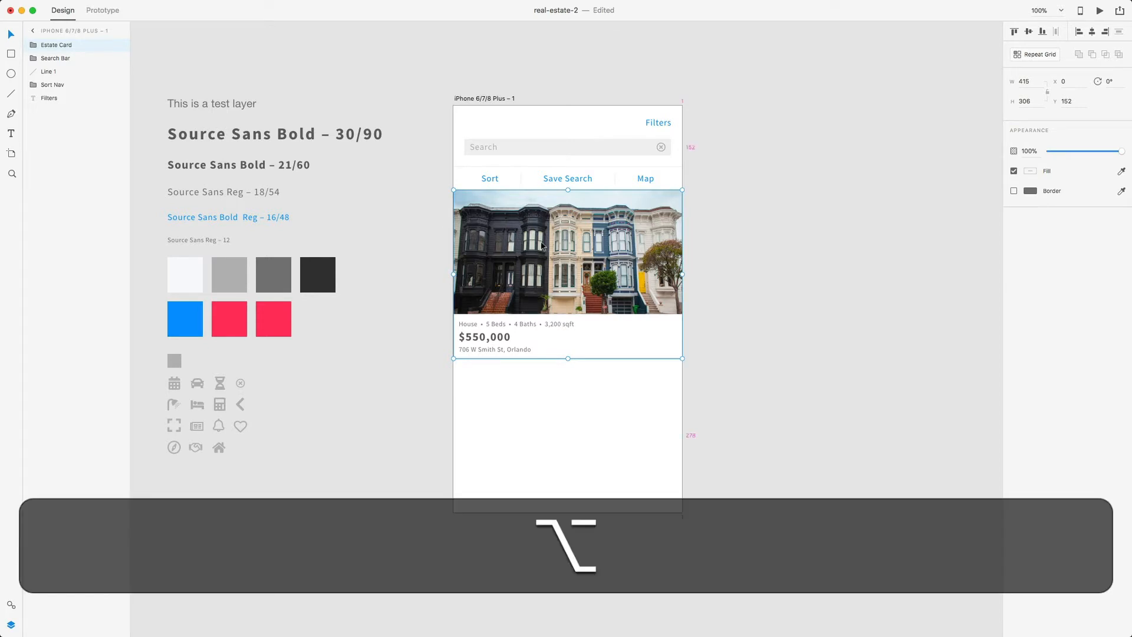
- Duplicate the Estate Card directly below the original at y 469
left_click_drag(539, 254, 541, 420)
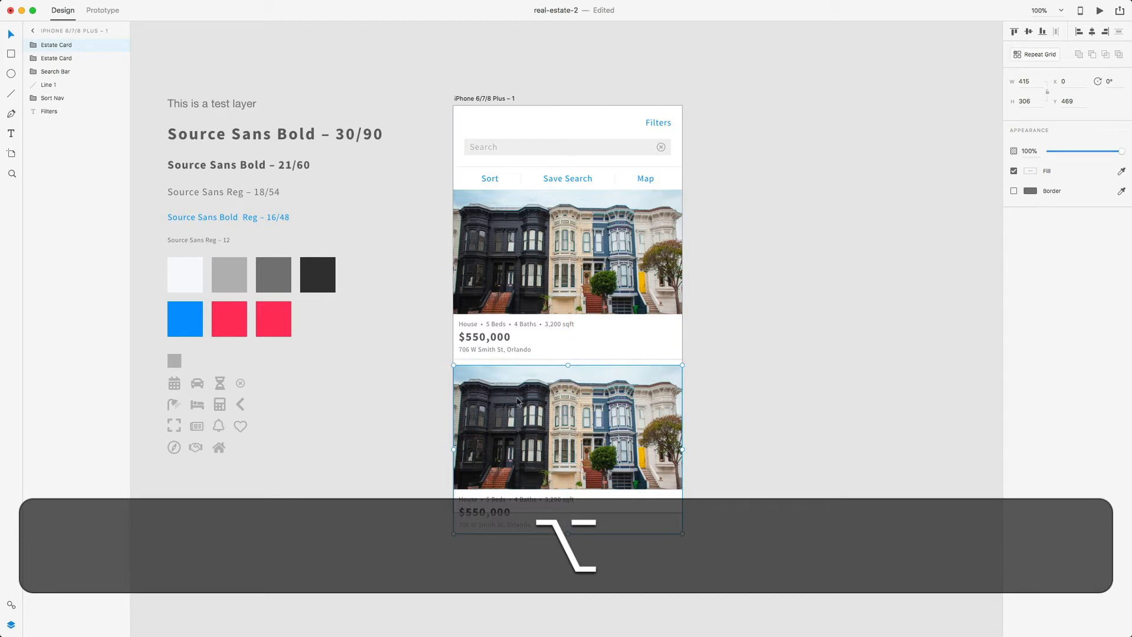
key("alt")
left_click(702, 375)
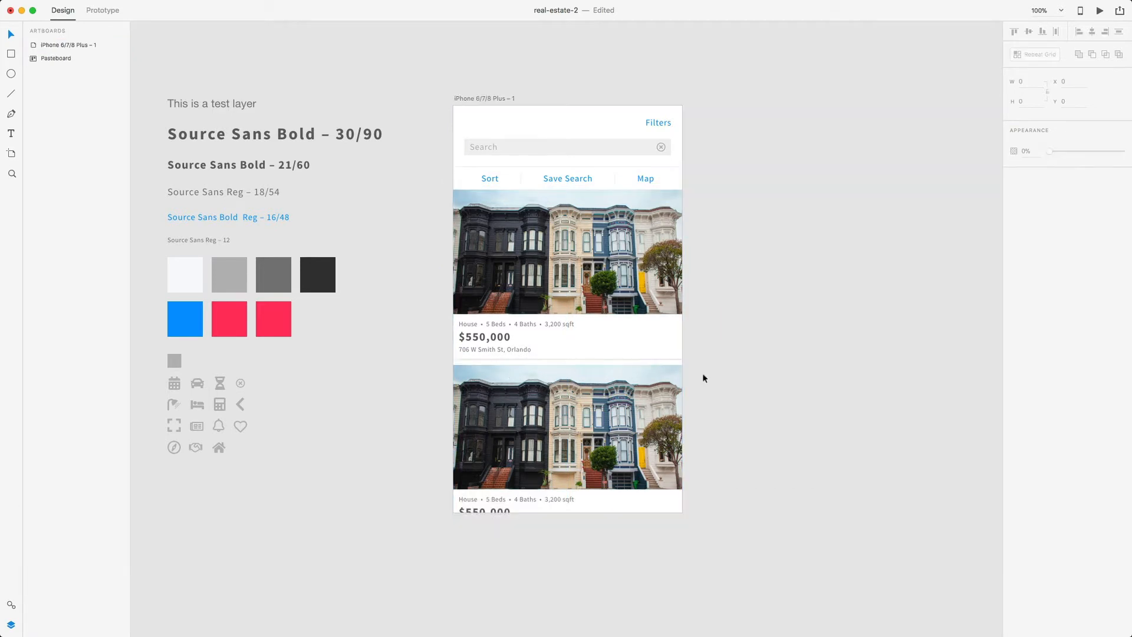
- Fill the second card's image with the adriana-carles white cottage photo from Finder
left_click(575, 403)
scroll(574, 402, "down", 3)
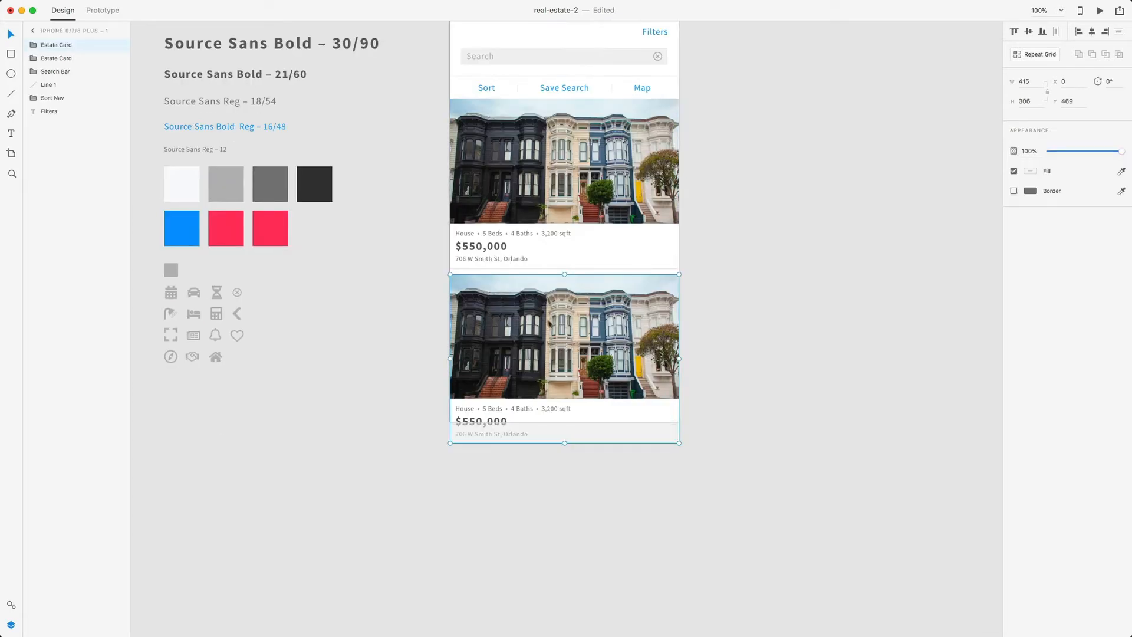
double_click(561, 326)
key("ctrl+Up")
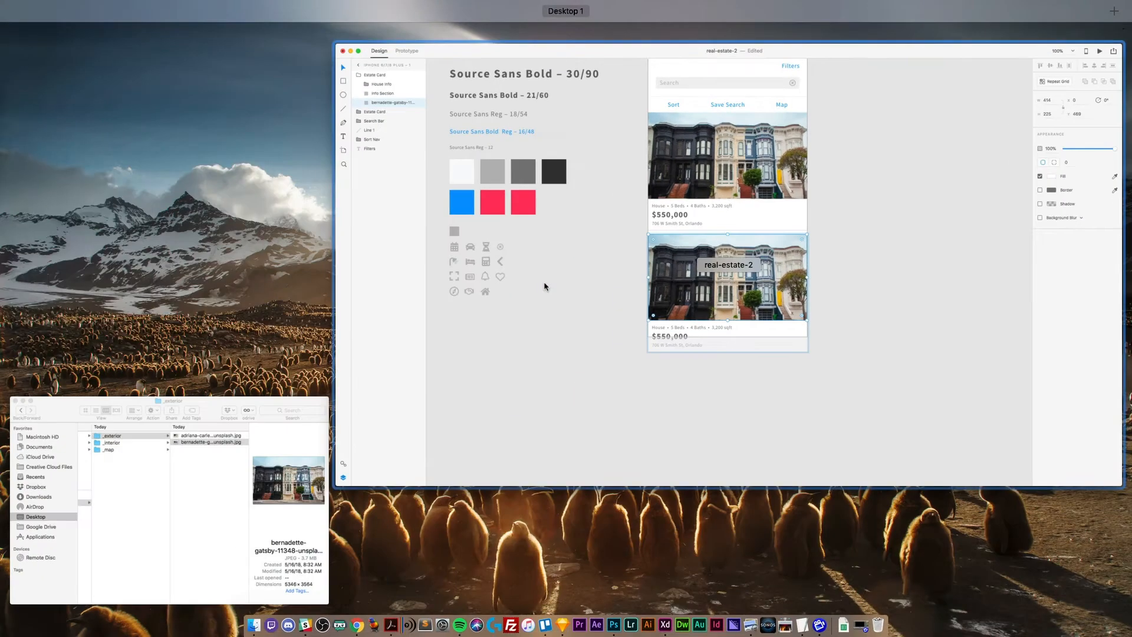
left_click(248, 455)
left_click(500, 367)
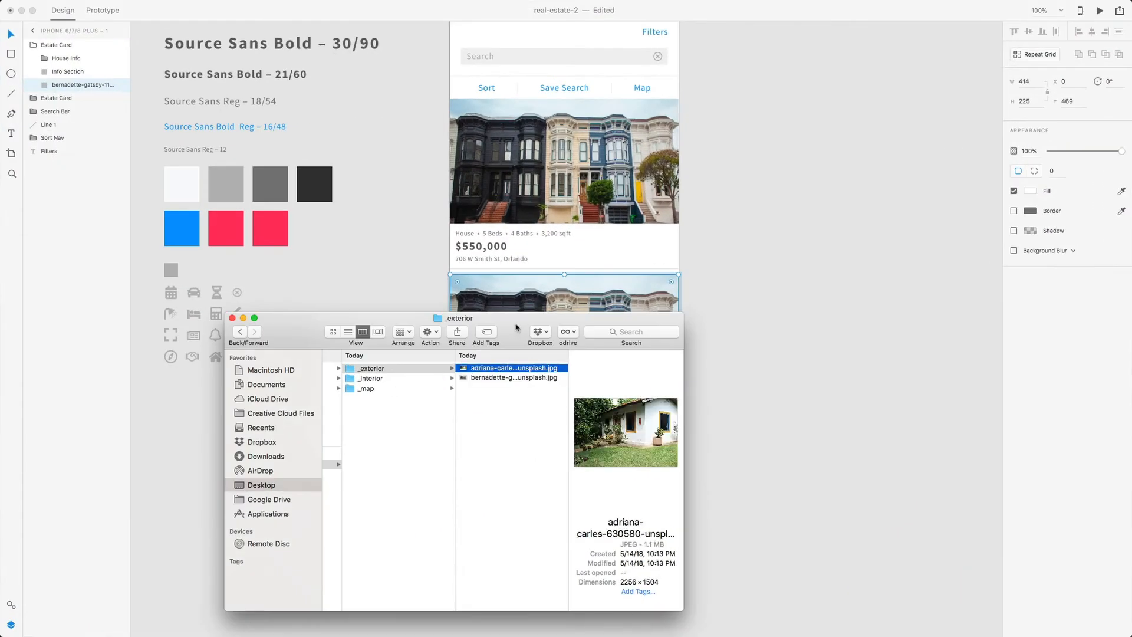
left_click_drag(515, 327, 542, 352)
left_click(711, 391)
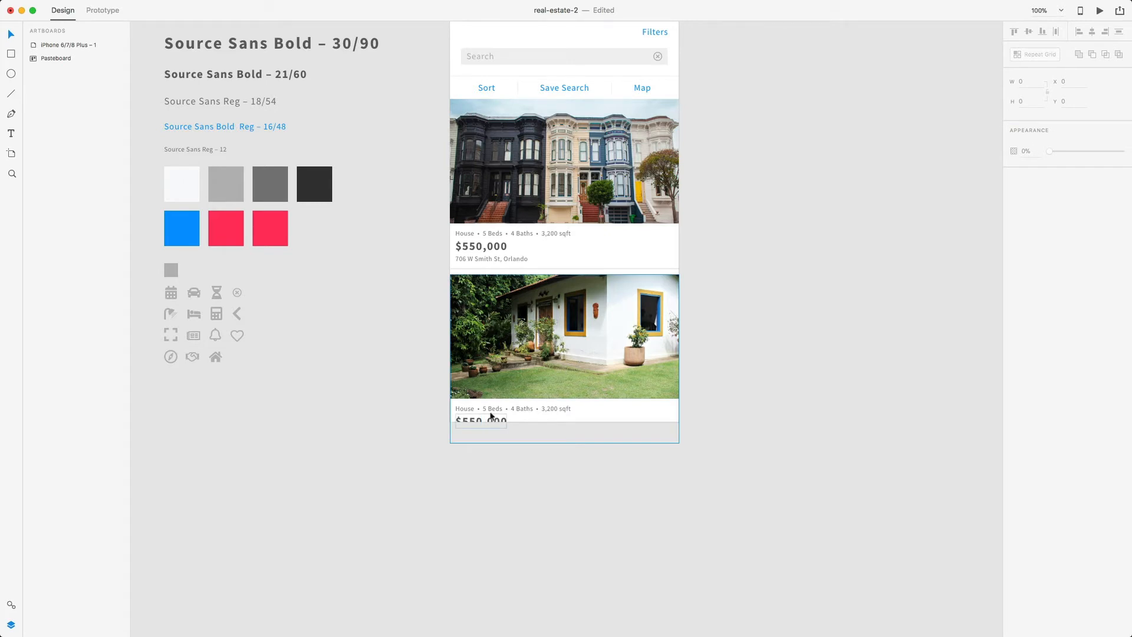
scroll(491, 416, "up", 5)
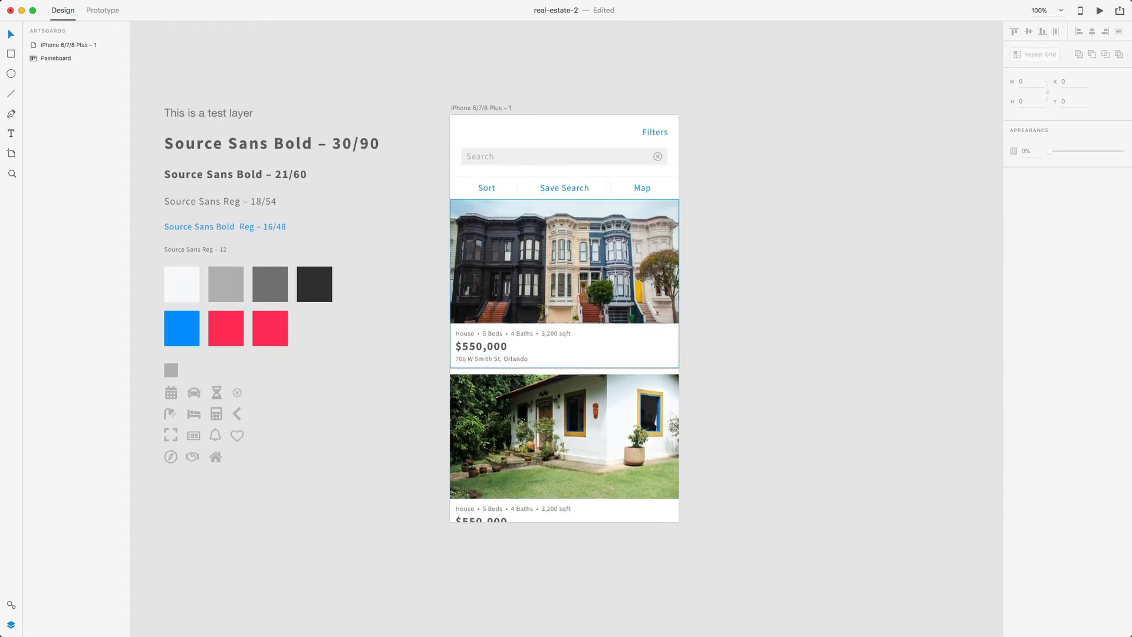
- Raise the search bar 10 px and reposition the Sort Nav row with its divider line
left_click(629, 162)
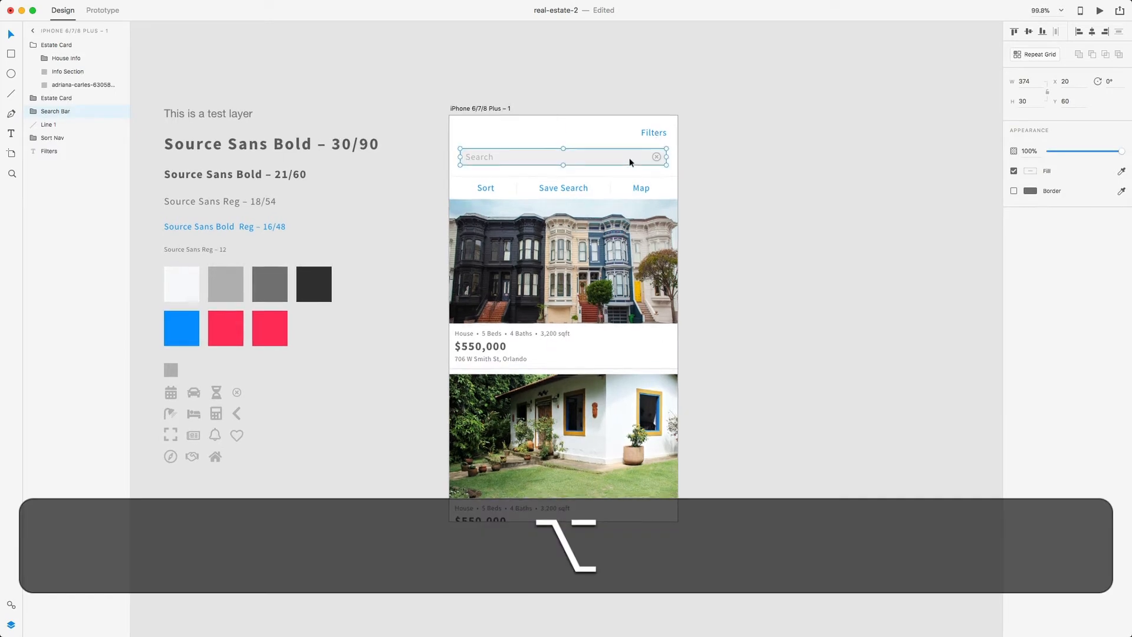
scroll(631, 157, "down", 1)
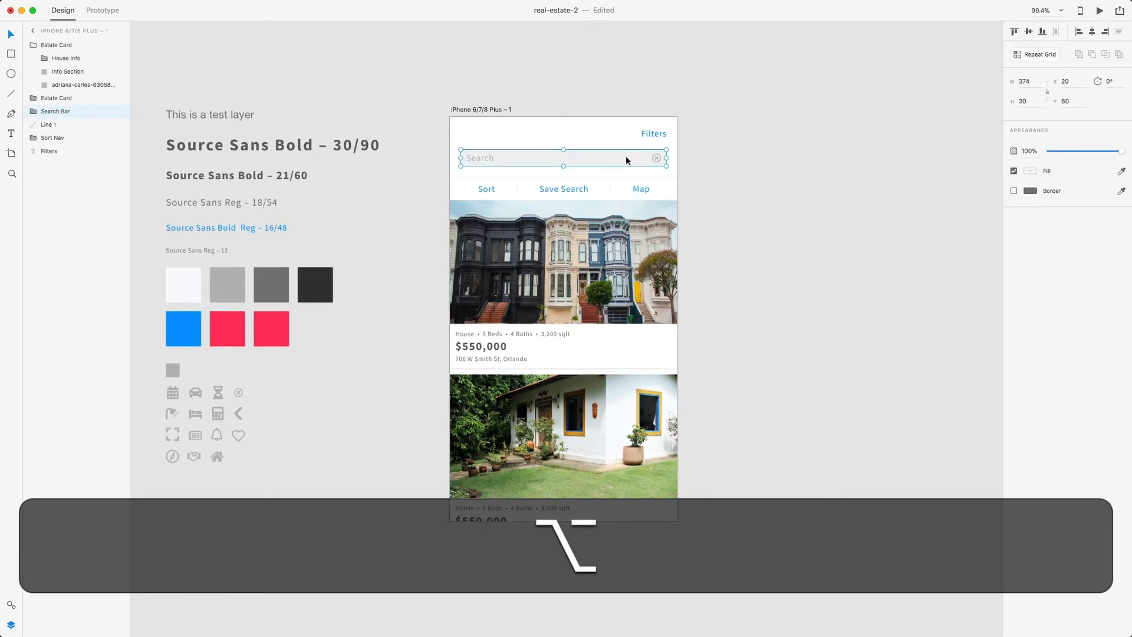
key("shift+Up")
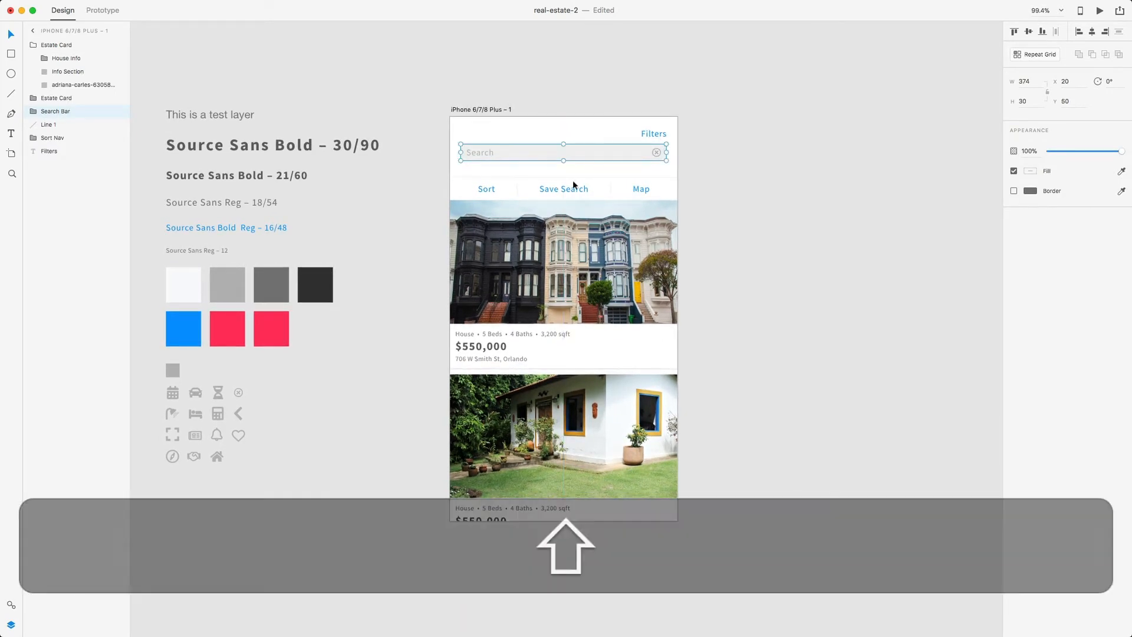
left_click(490, 187)
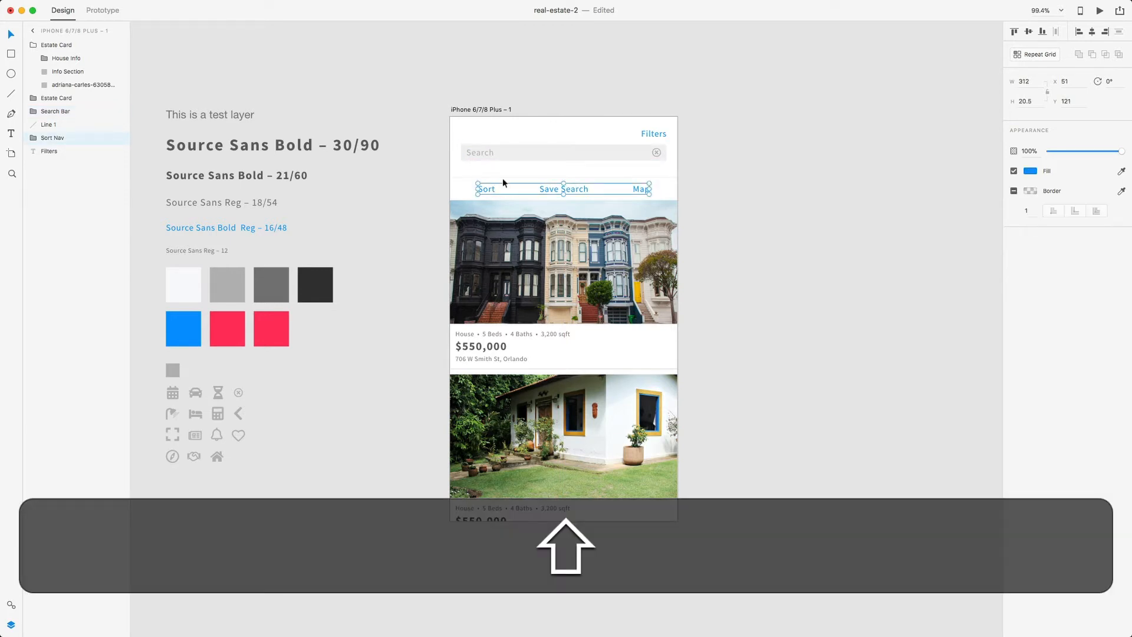
left_click(502, 176, "shift")
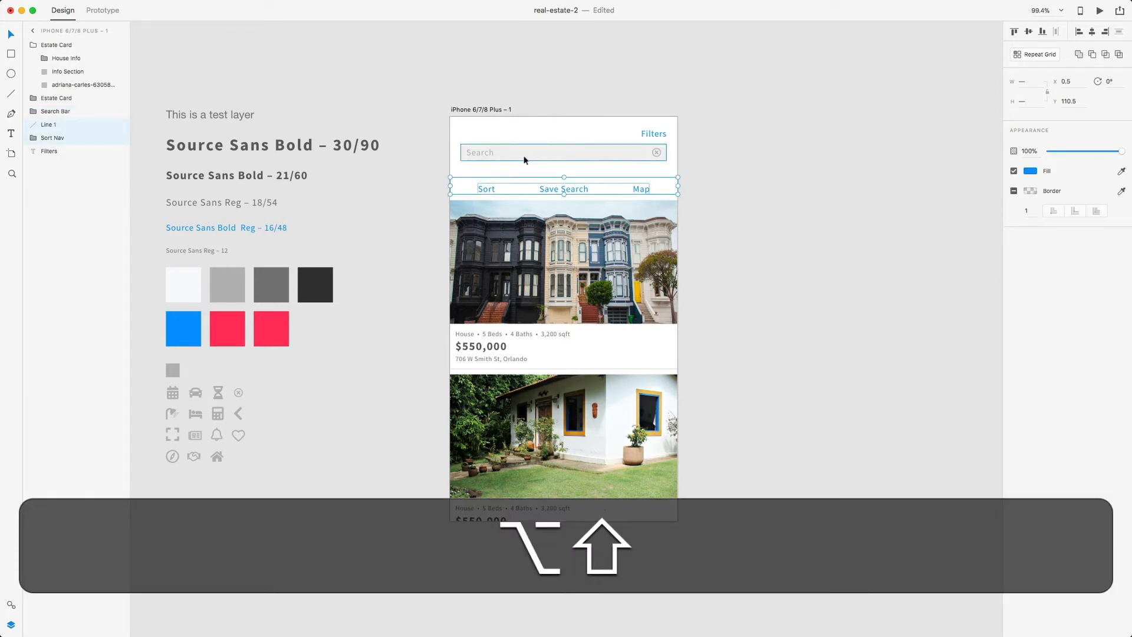
key("shift+Up")
key("alt+shift+Up")
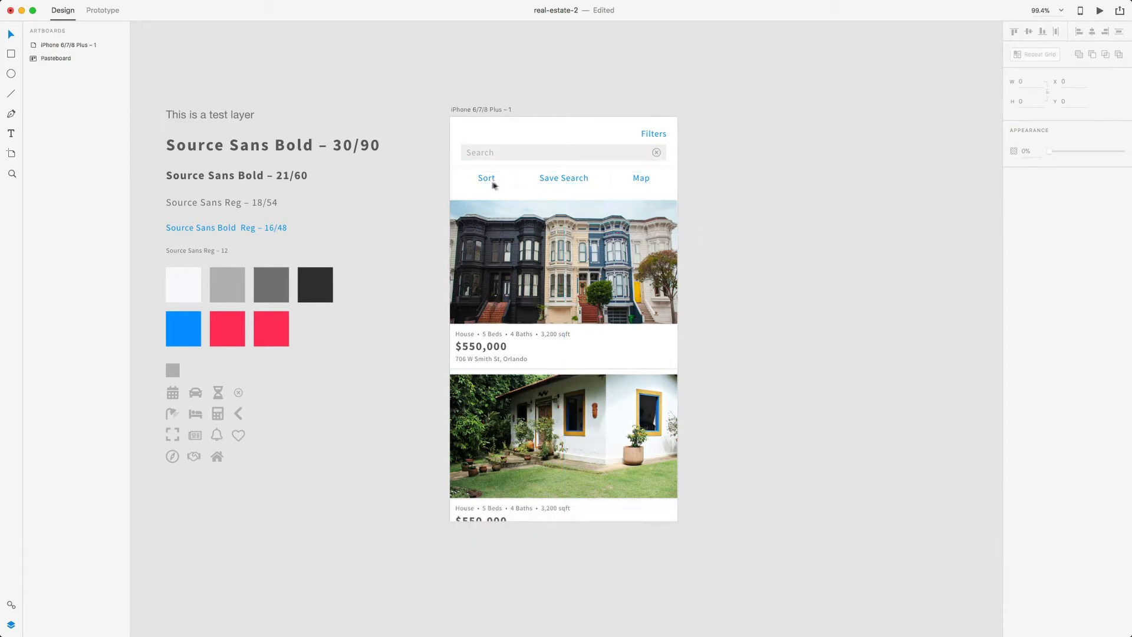
left_click(494, 179)
left_click(505, 165, "shift")
key("shift+Down")
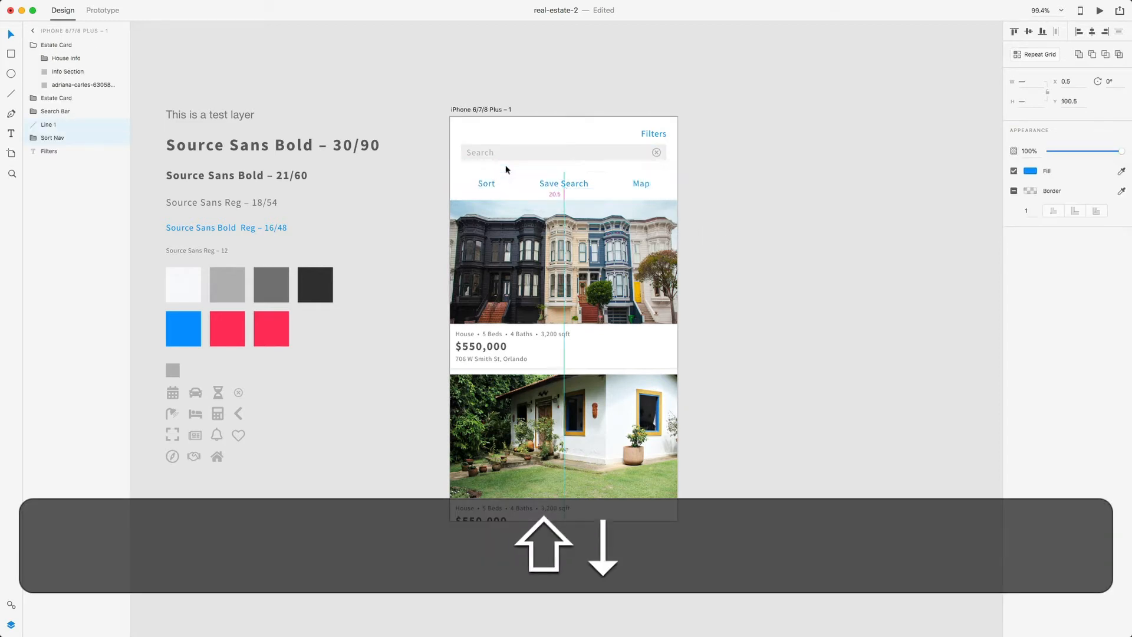
- Move both Estate Cards up 10 px together
left_click(522, 219)
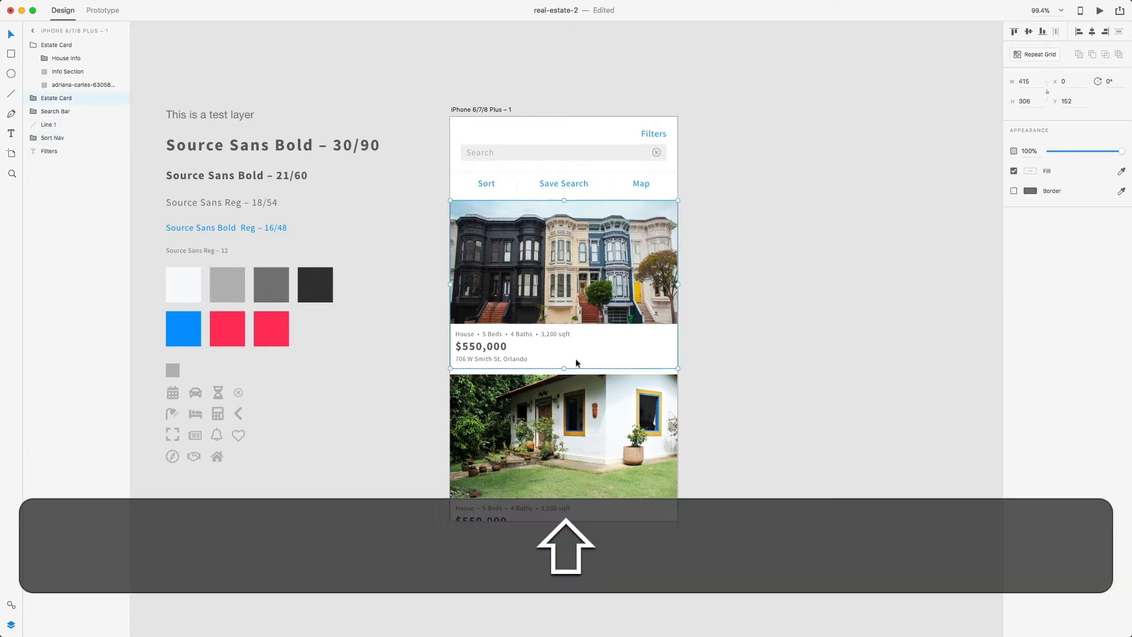
left_click(557, 405, "shift")
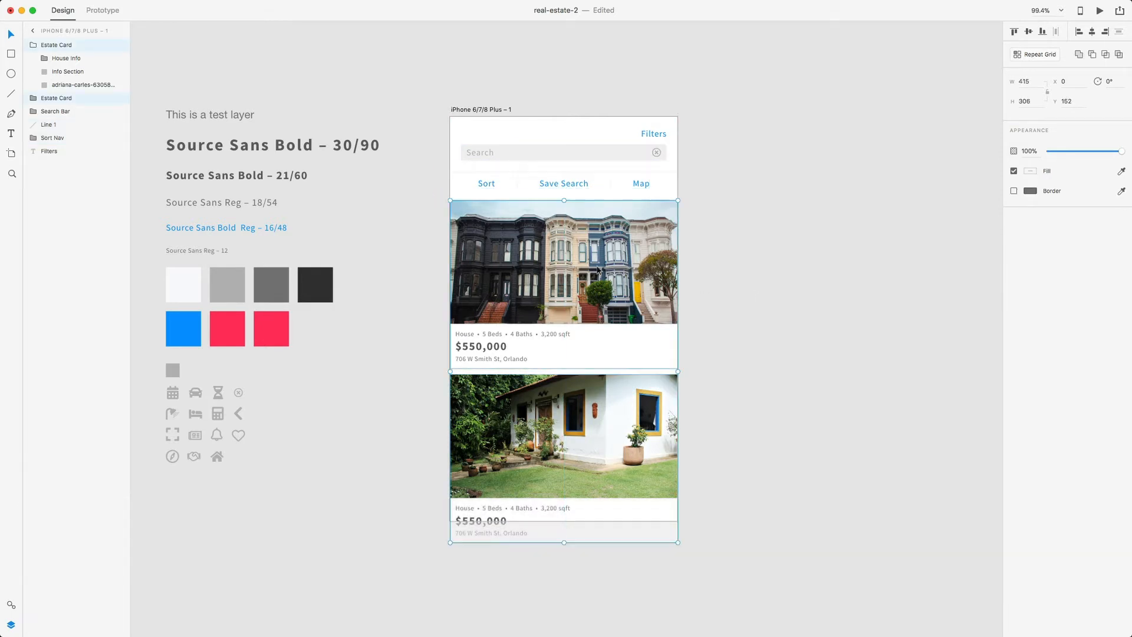
key("shift+Up")
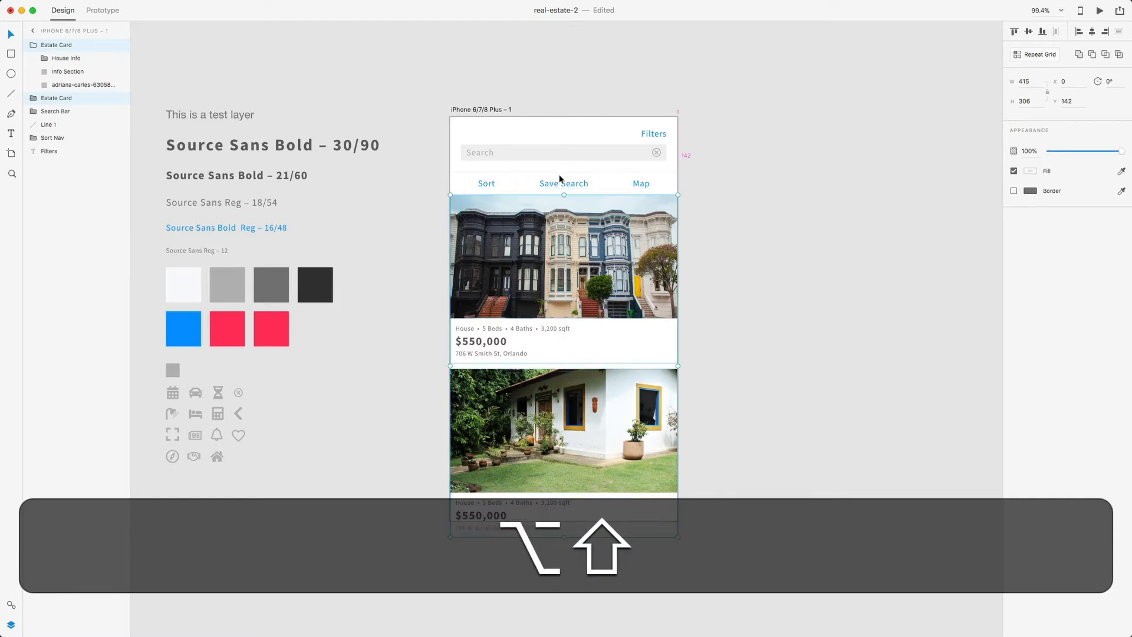
left_click(741, 375)
scroll(744, 377, "up", 3)
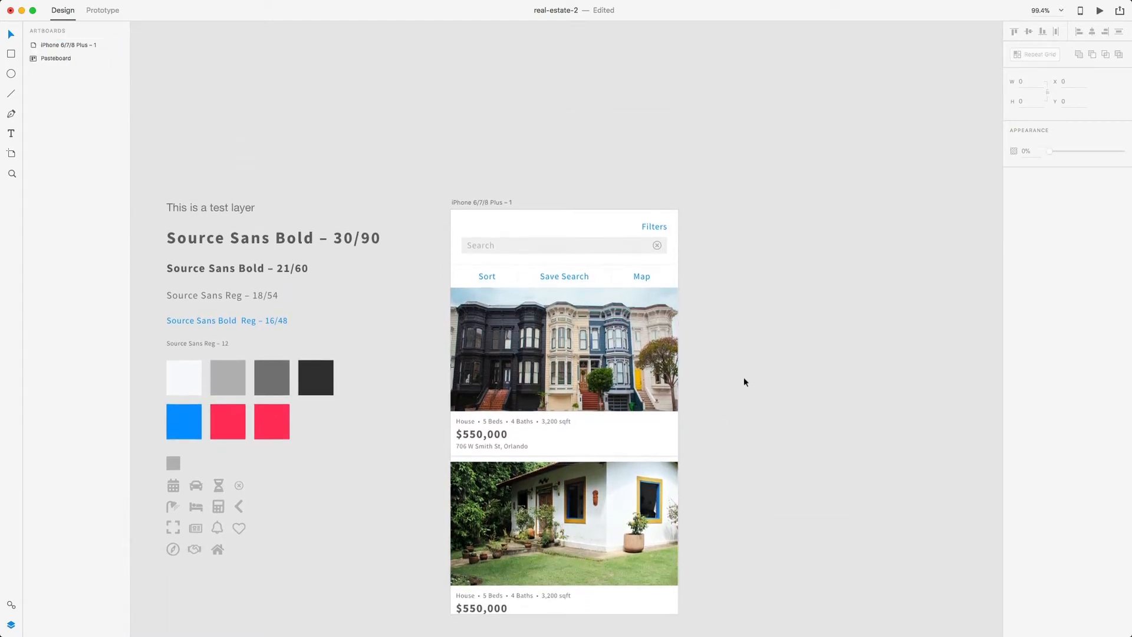
scroll(769, 401, "down", 1)
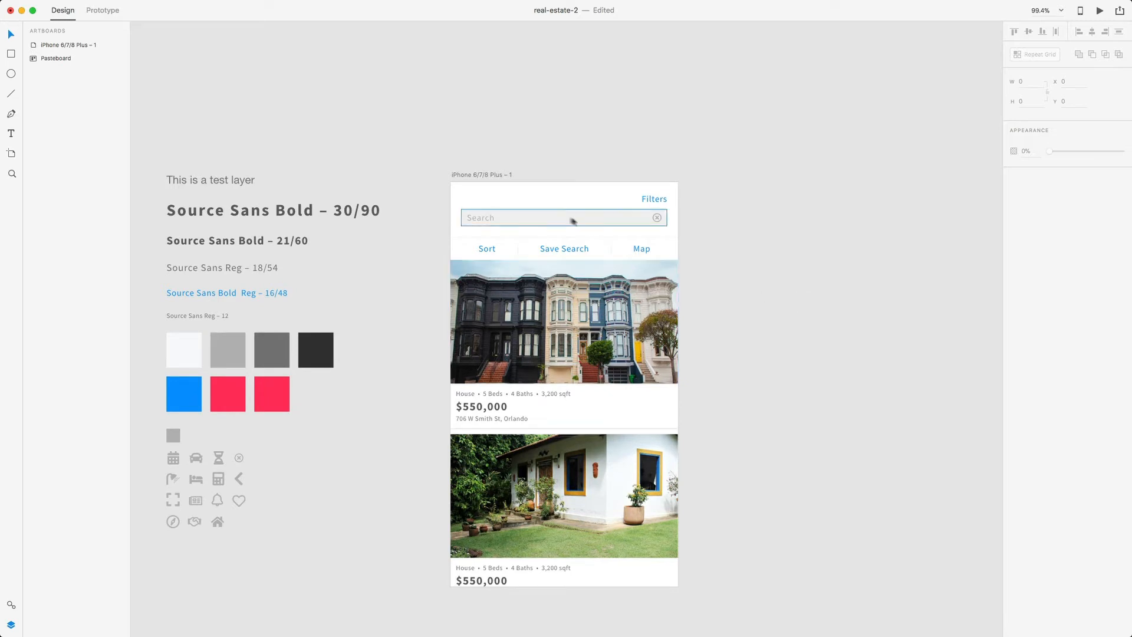
- Stretch the iPhone artboard to 777 px tall so the second card fits
left_click(494, 177)
scroll(563, 335, "down", 7)
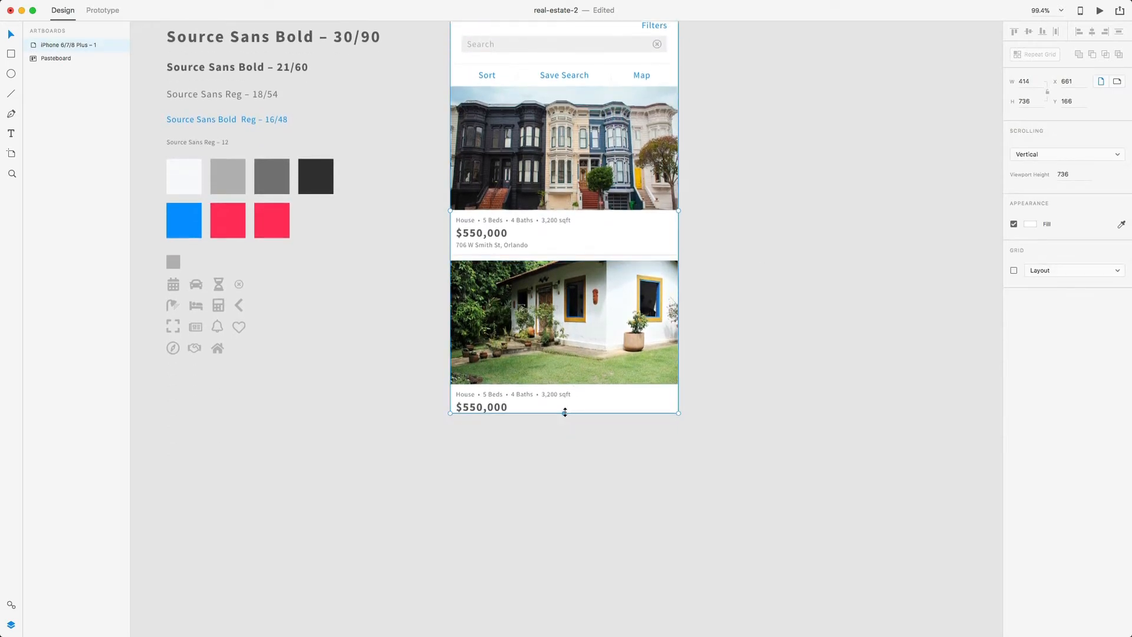
left_click_drag(563, 415, 564, 466)
scroll(563, 383, "up", 4)
scroll(565, 447, "down", 3)
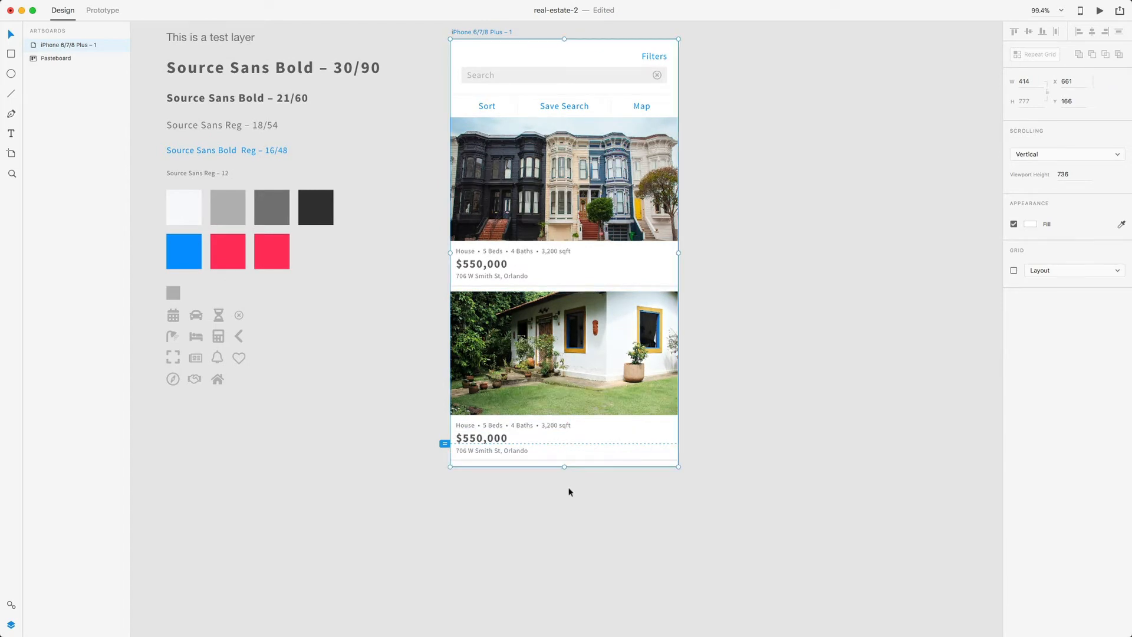
left_click(569, 489)
scroll(539, 360, "down", 3)
left_click(483, 361)
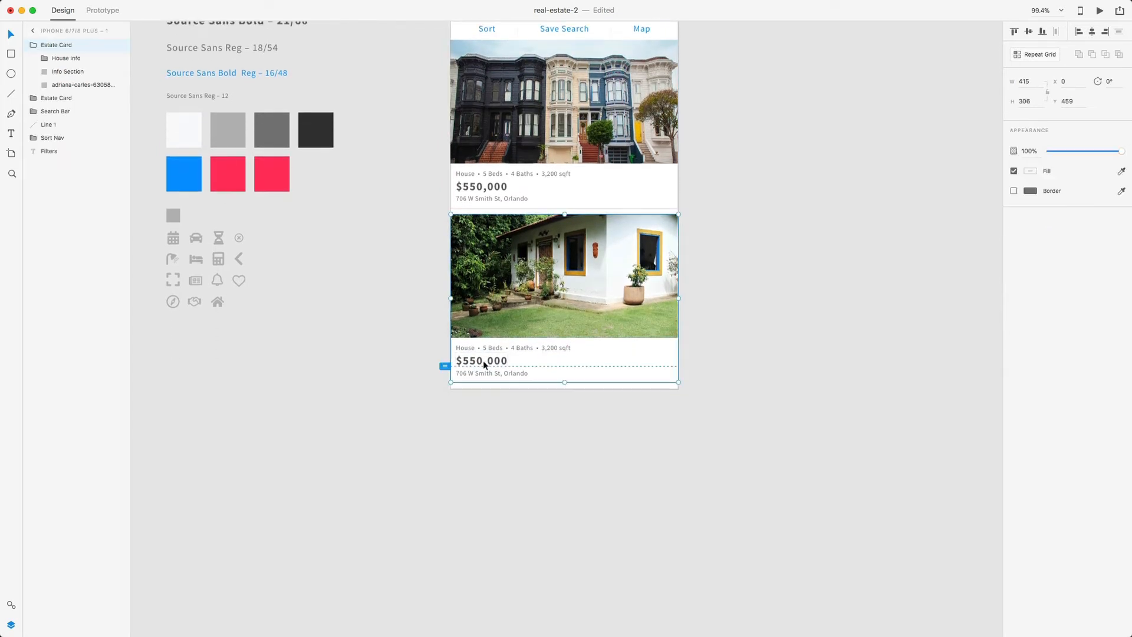
- Change the second card's price to $245,000 and replace its street address
scroll(484, 359, "down", 1)
key("ctrl+equal")
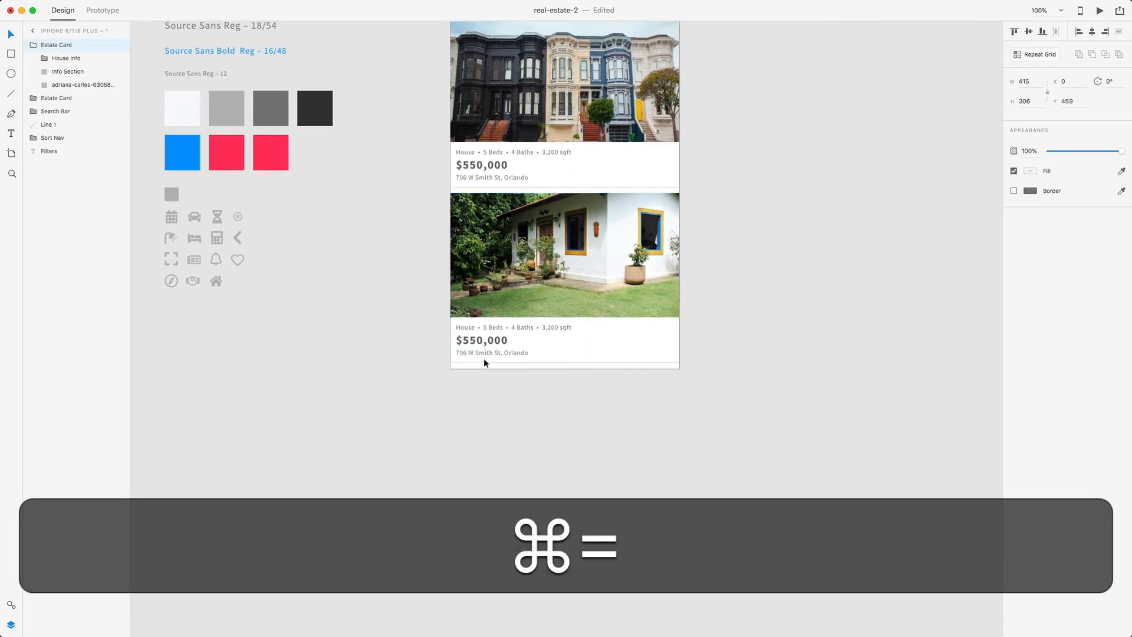
scroll(451, 355, "left", 2)
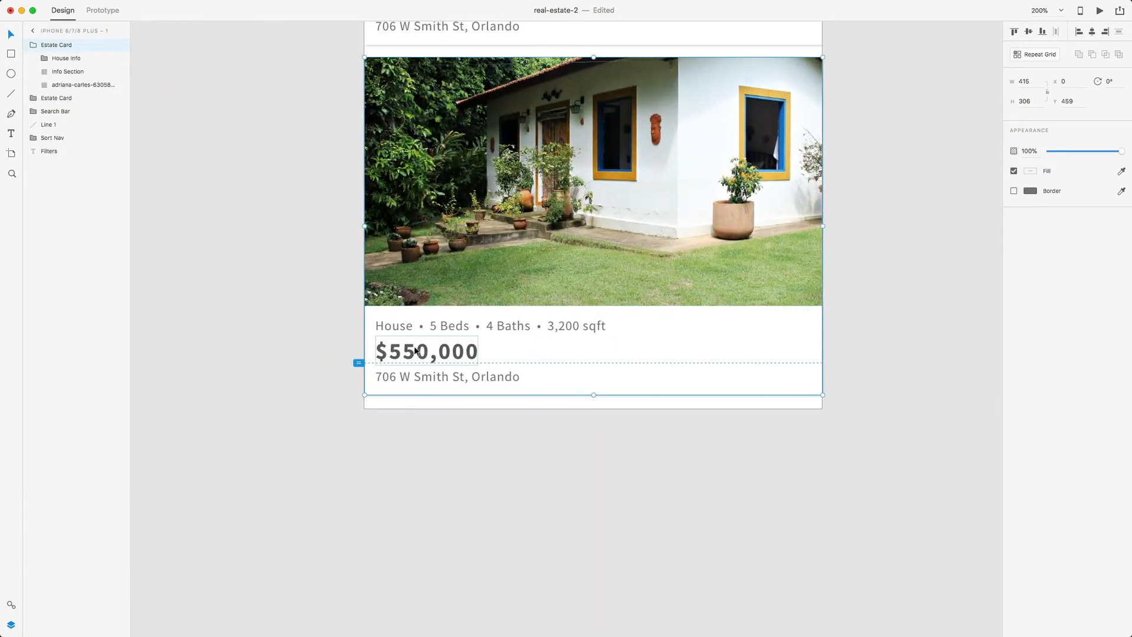
double_click(415, 351)
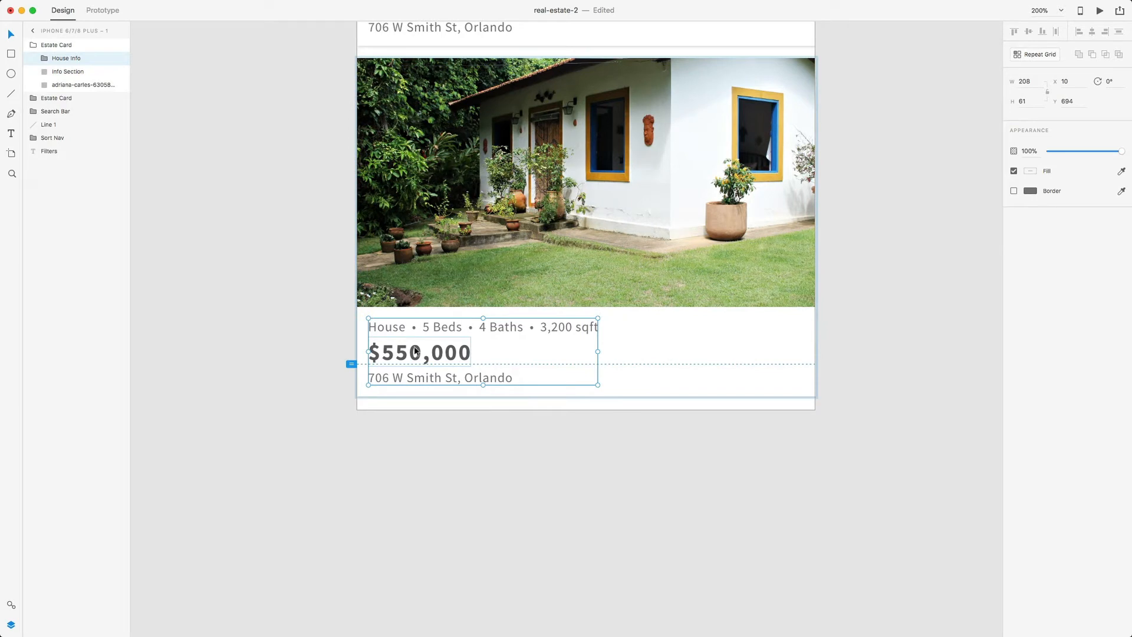
double_click(414, 351)
double_click(413, 351)
double_click(414, 352)
type("245")
double_click(384, 377)
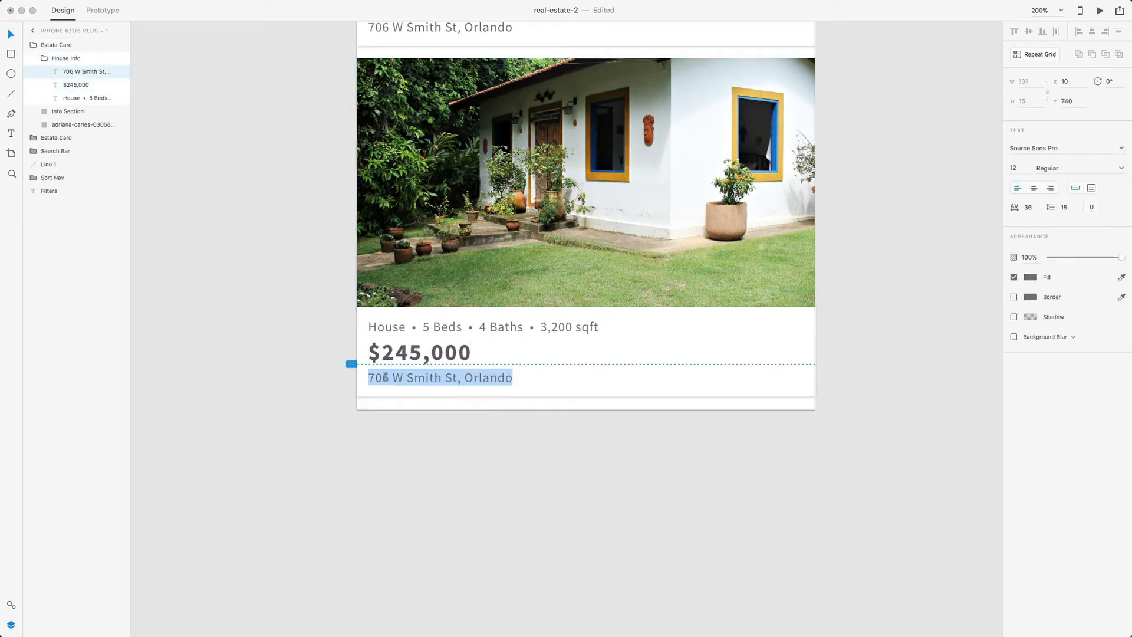
double_click(384, 378)
double_click(398, 377)
double_click(418, 378)
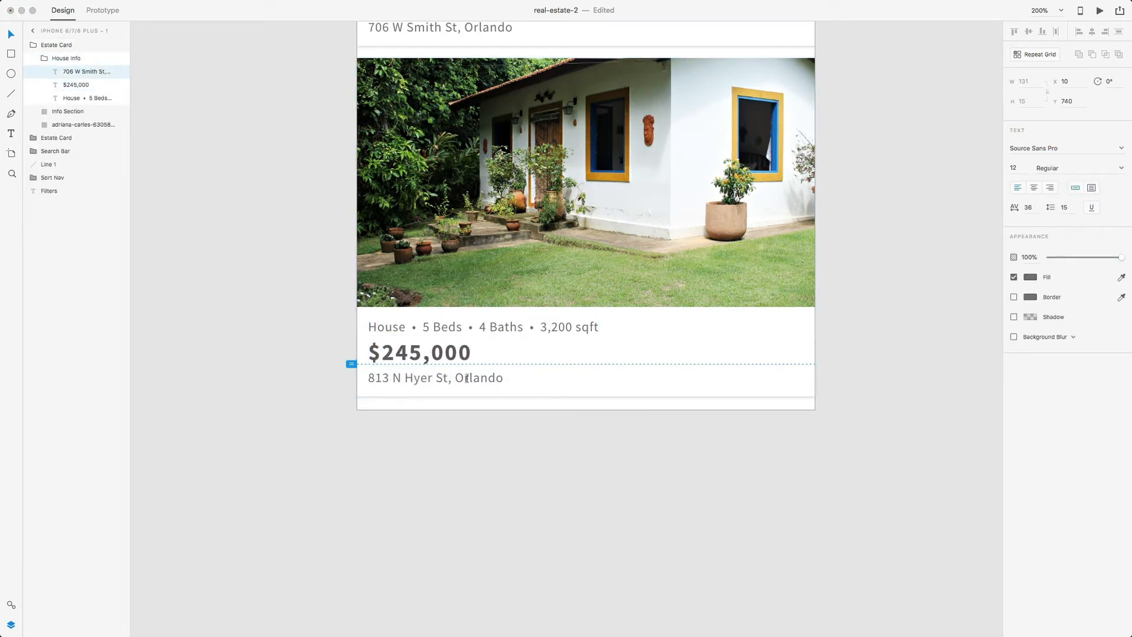
- Change the second card's details to 1.5 Baths and 1,200 sqft
double_click(429, 327)
left_click(428, 328)
double_click(483, 326)
type("1.5")
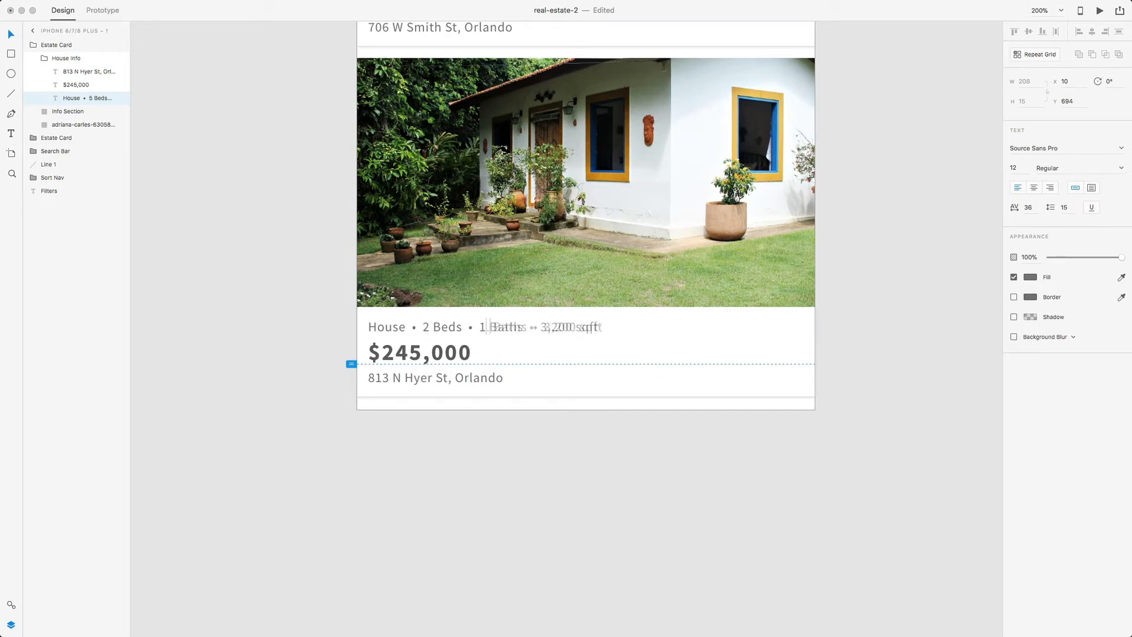
double_click(565, 326)
type("1,200")
key("Escape")
left_click(591, 453)
scroll(591, 453, "up", 3)
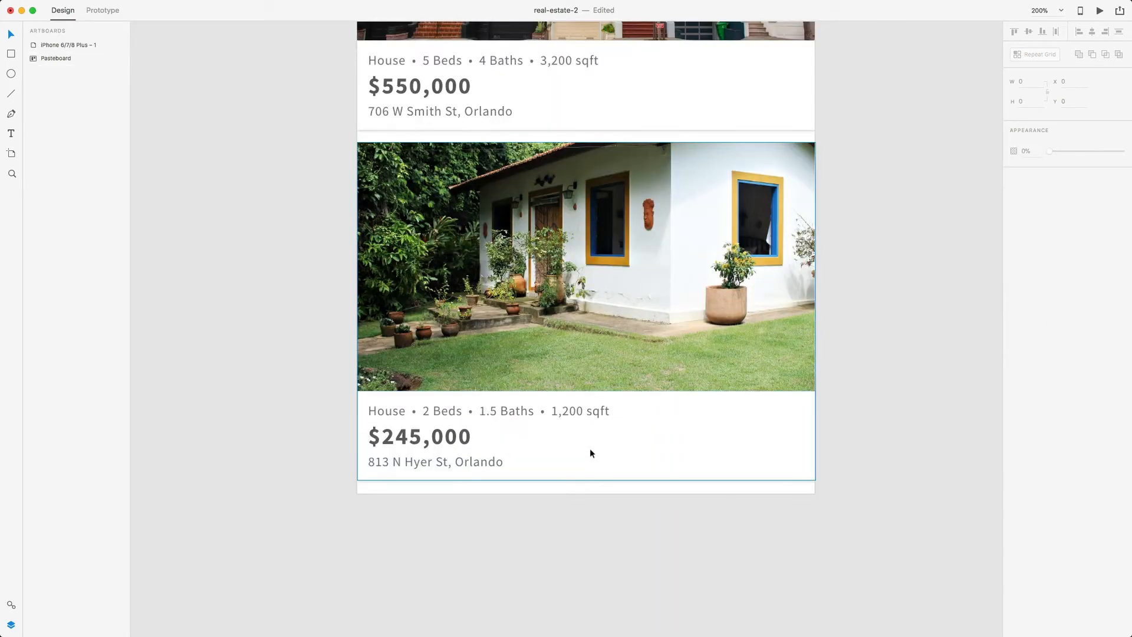
scroll(589, 453, "up", 4)
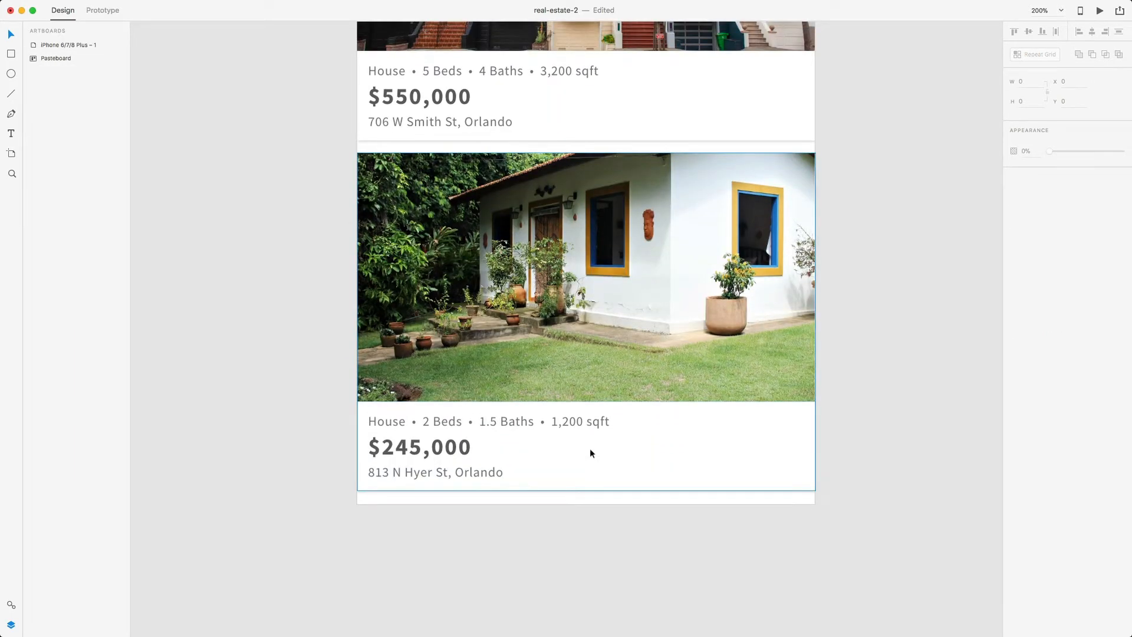
scroll(512, 396, "up", 1)
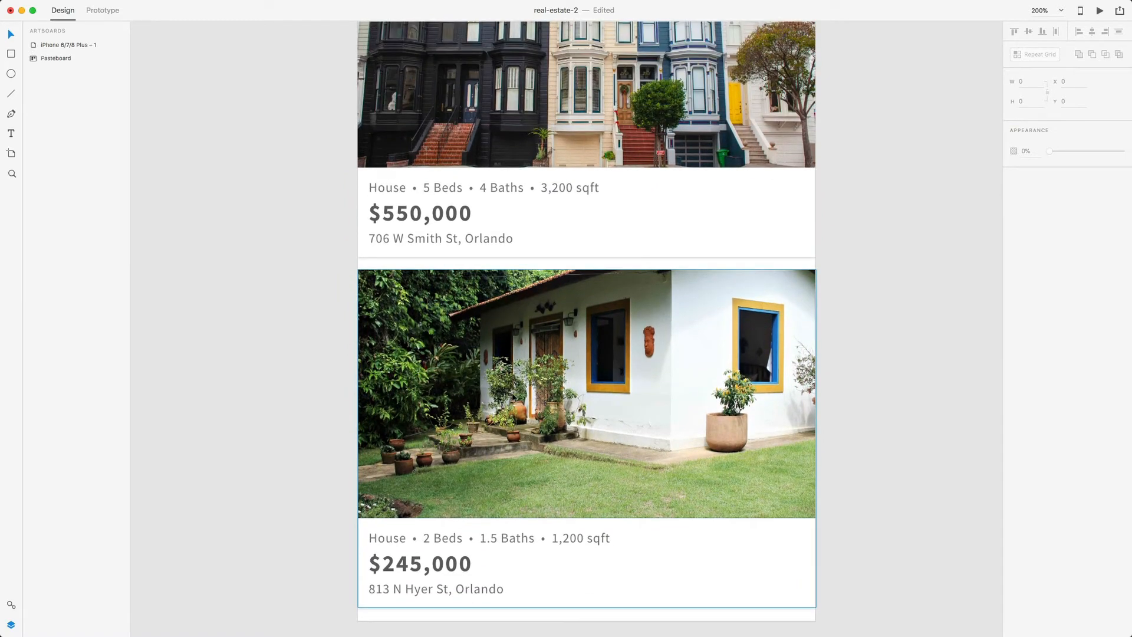
key("super+minus")
left_click(511, 392)
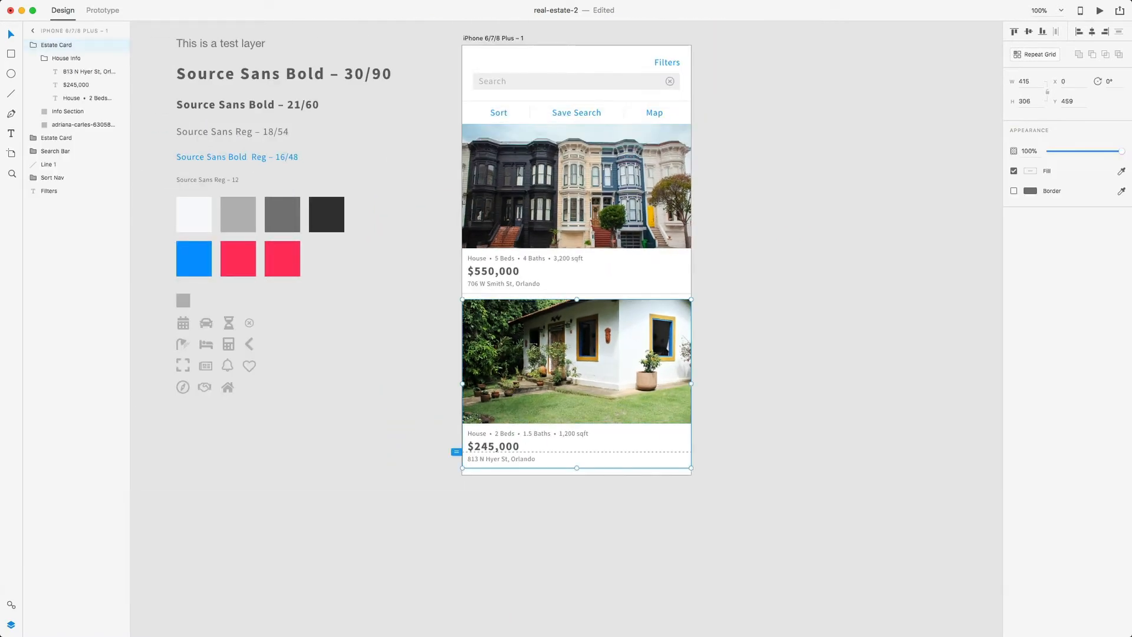
- Copy the heart icon from the style guide on the pasteboard
left_click(596, 190)
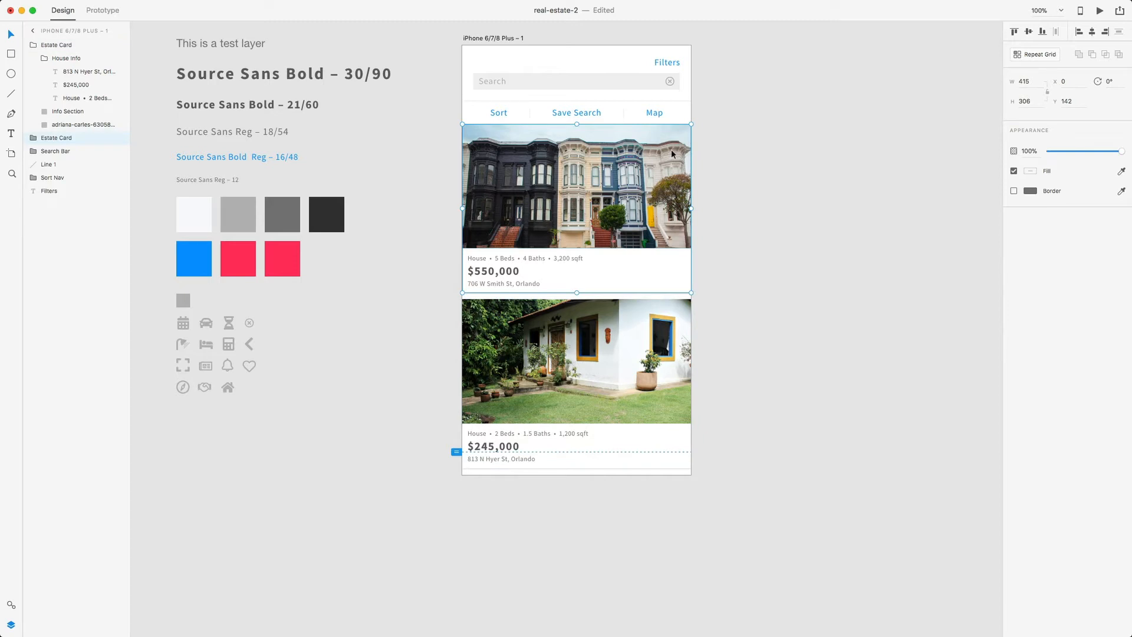
left_click(265, 366)
left_click(250, 366)
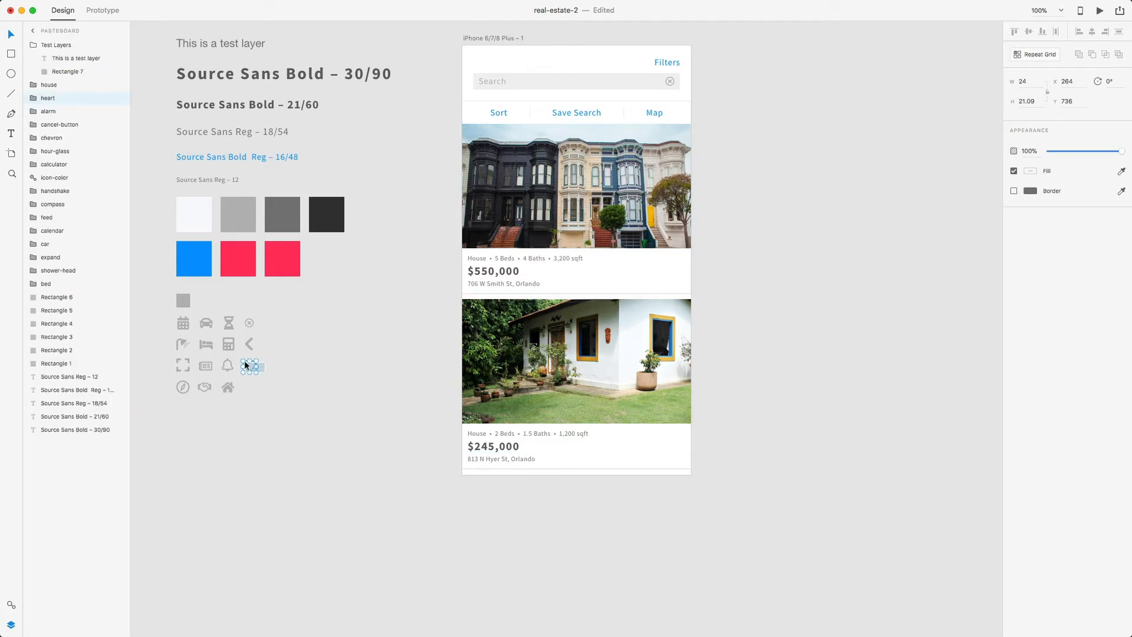
key("super+c")
- Paste the heart onto the first listing photo and nudge it near the top-right corner
scroll(466, 260, "right", 5)
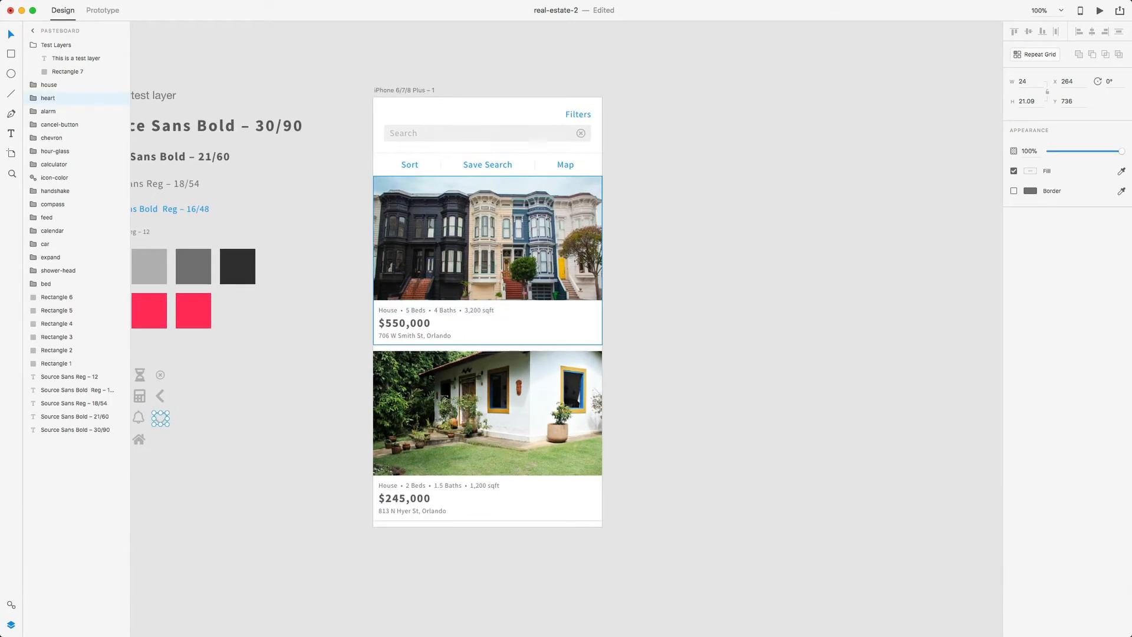
right_click(589, 192)
left_click(578, 201)
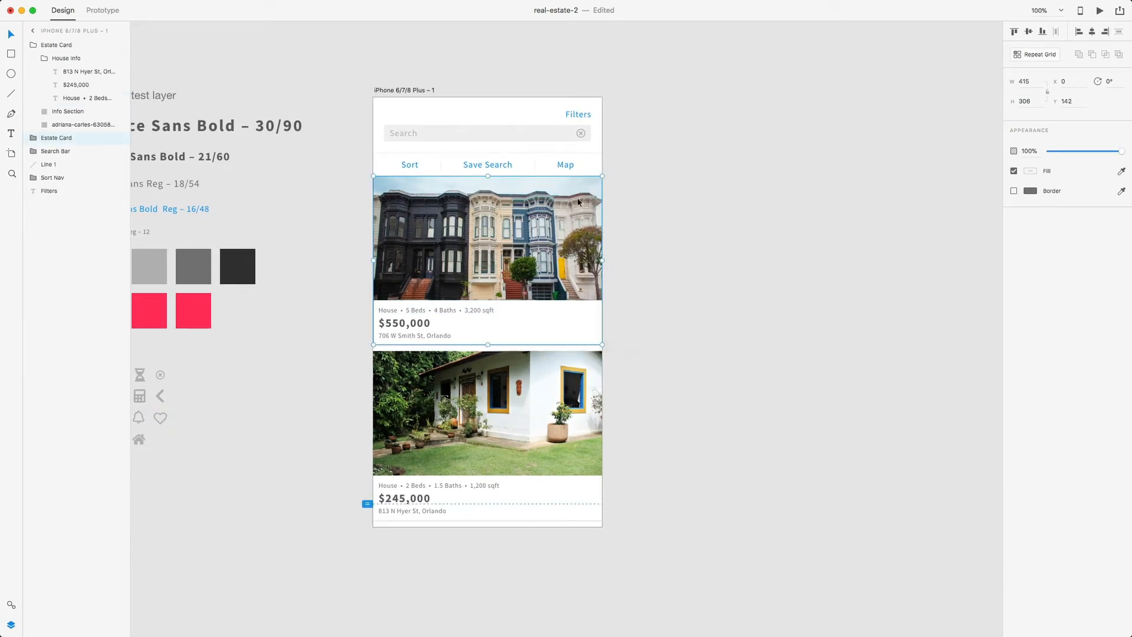
key("z")
left_click_drag(566, 167, 624, 217)
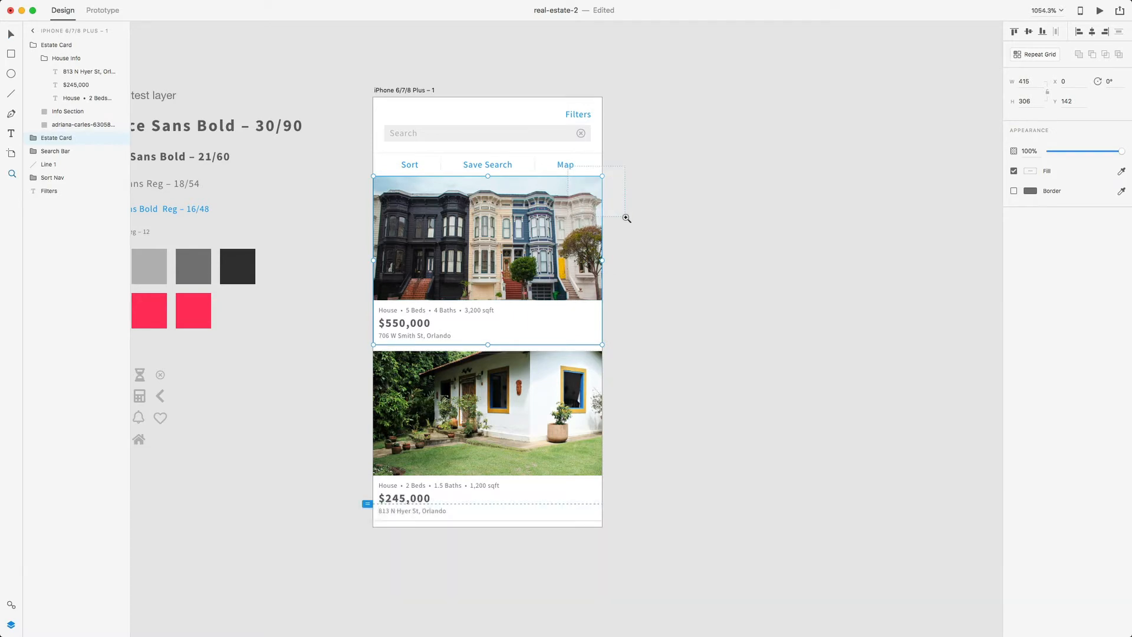
key("super+v")
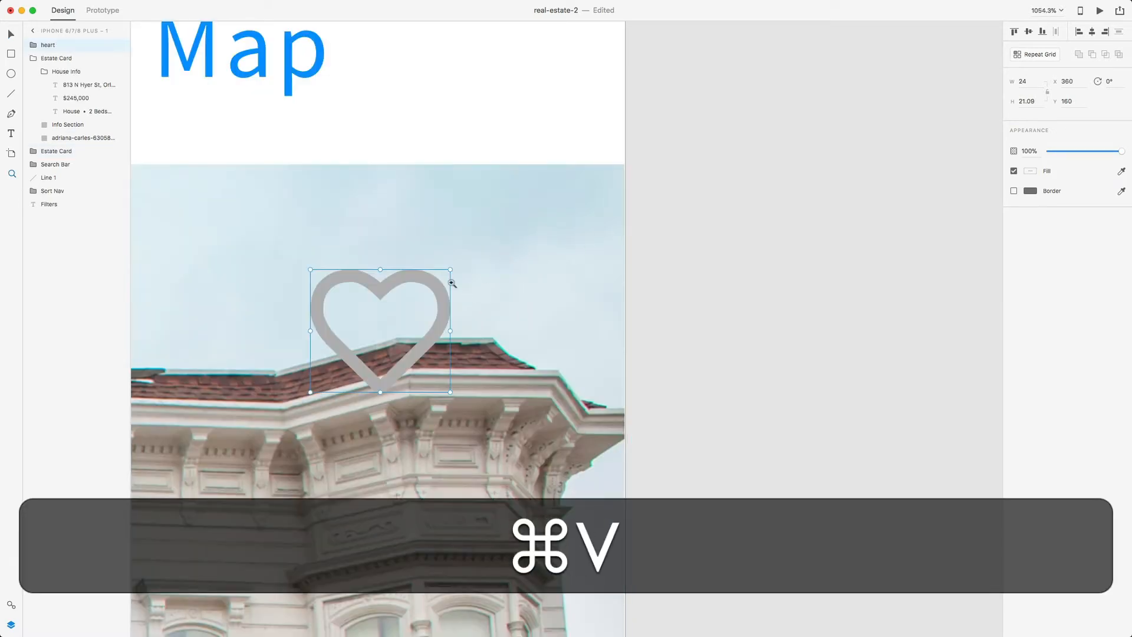
key("v")
left_click_drag(432, 283, 583, 248)
key("alt")
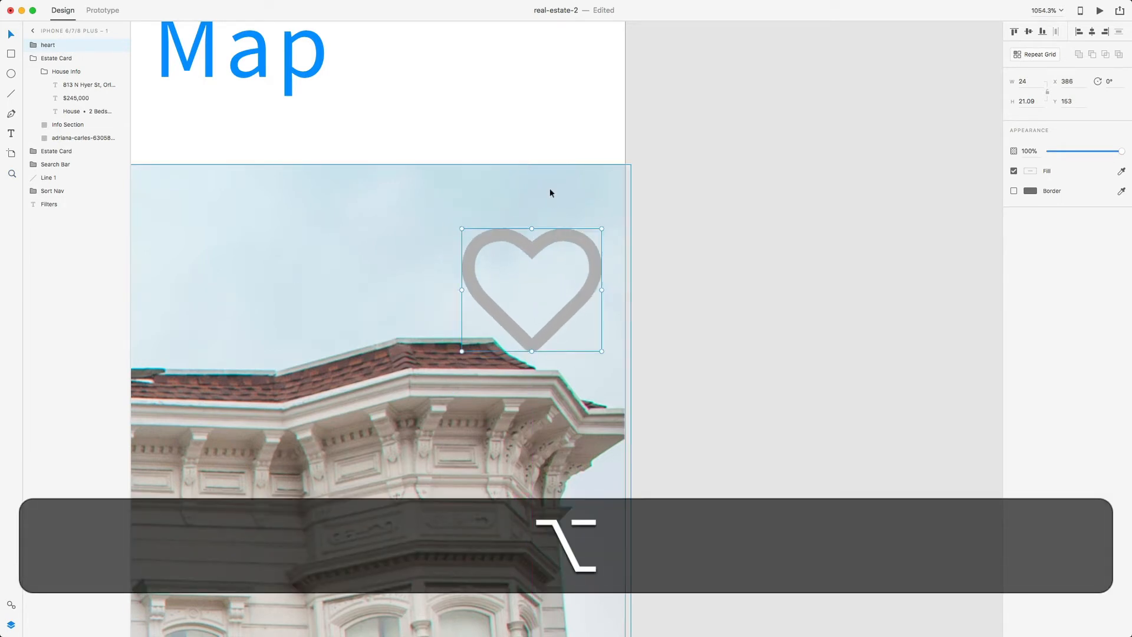
key("alt+Up")
key("alt+Up")
key("Left")
key("Left")
key("alt+Left")
key("alt+Left")
key("alt+Left")
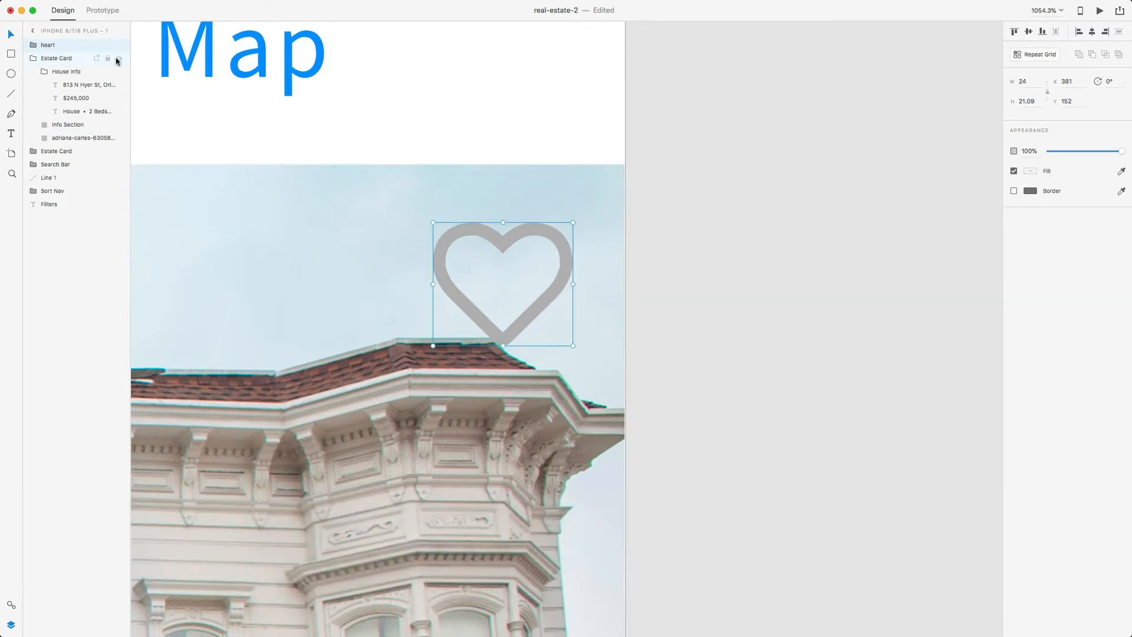
- Drag the heart layer into the first Estate Card group in the Layers panel
left_click(118, 59)
left_click(118, 59)
left_click(34, 60)
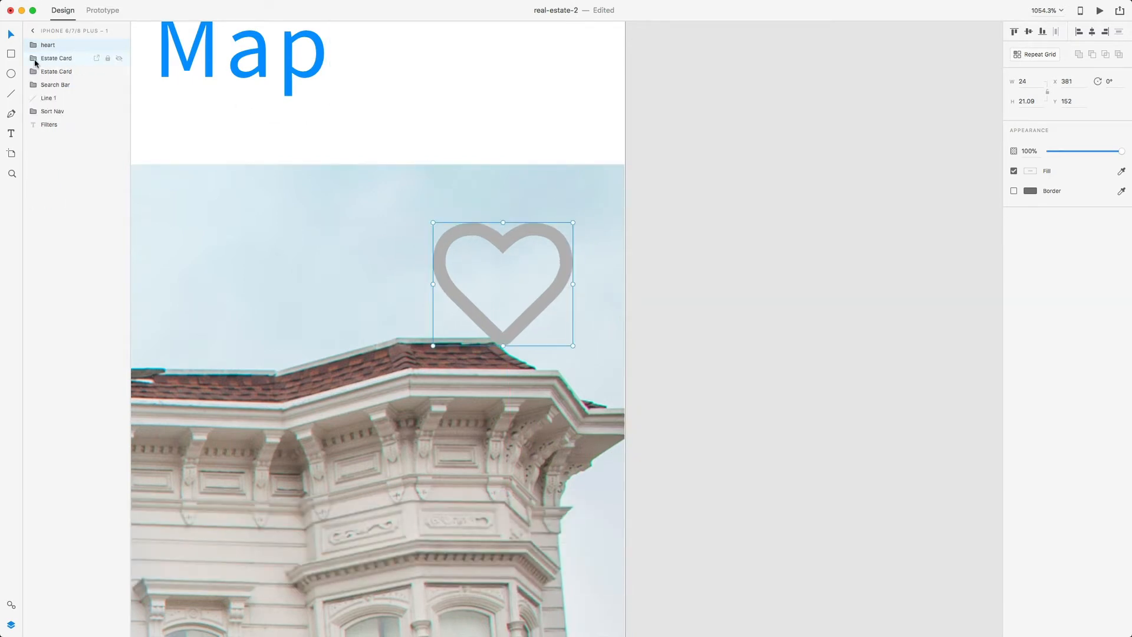
left_click(53, 57)
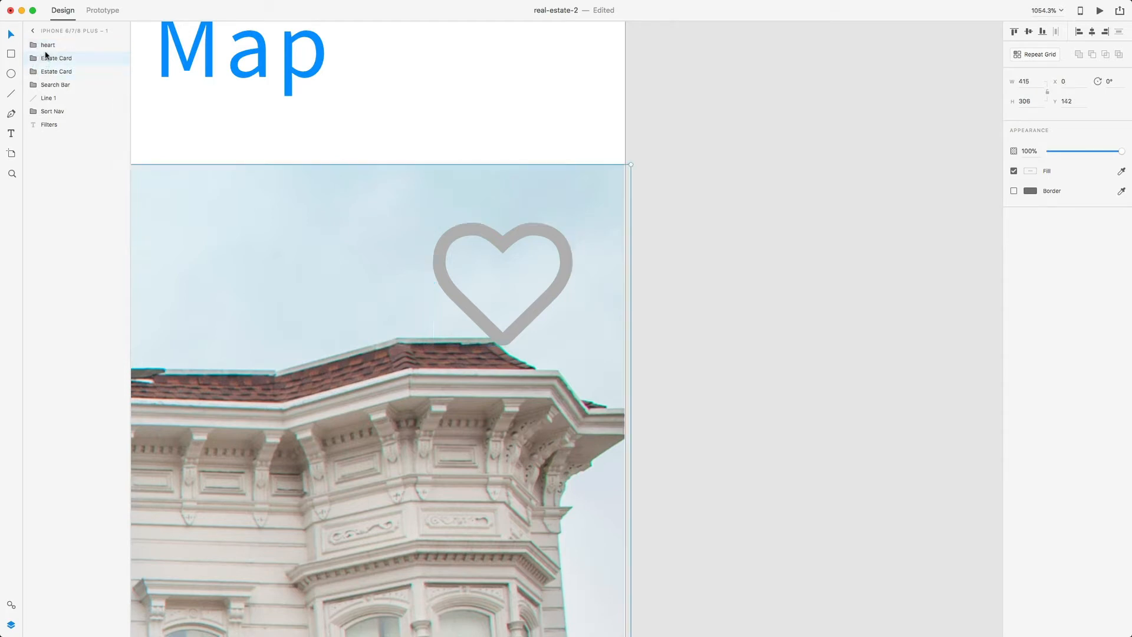
left_click(34, 59)
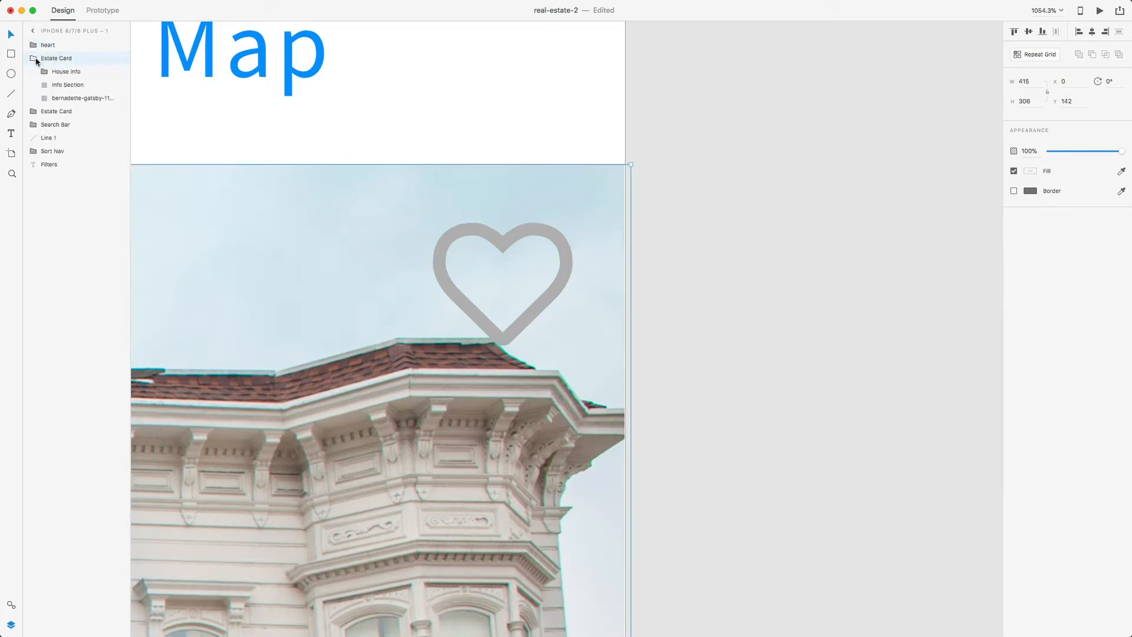
mouse_move(71, 46)
left_mouse_down()
mouse_move(55, 61)
mouse_move(68, 64)
left_mouse_up()
- Expand heart > color in the Layers panel to reveal the icon-color layer
left_click(119, 46)
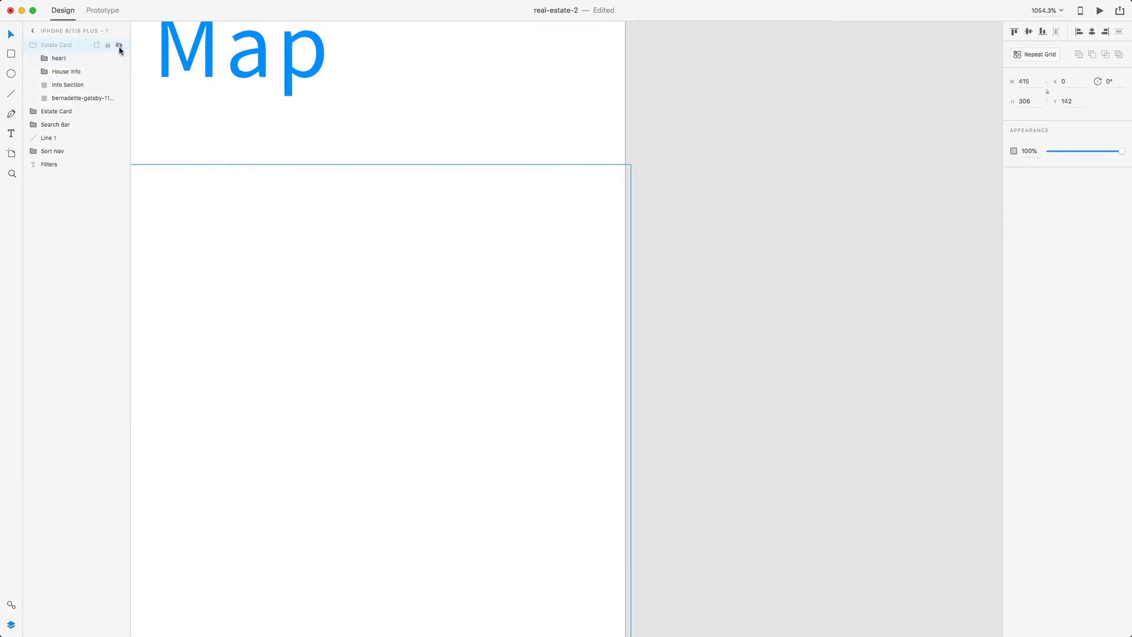
left_click(118, 45)
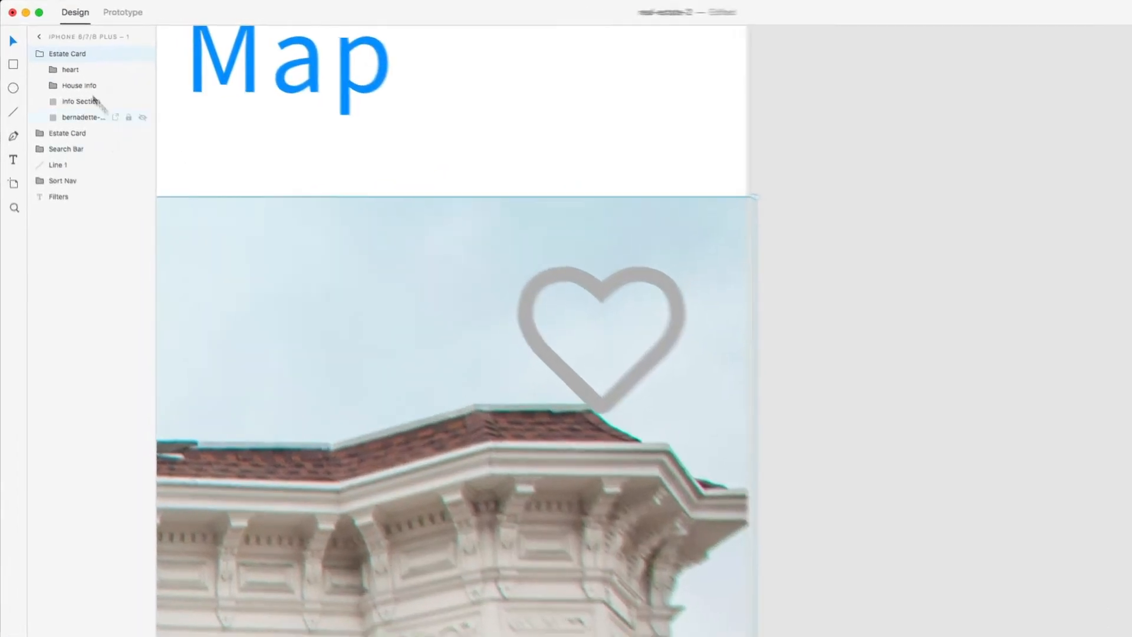
left_click(61, 59)
left_click(45, 59)
left_click(68, 94)
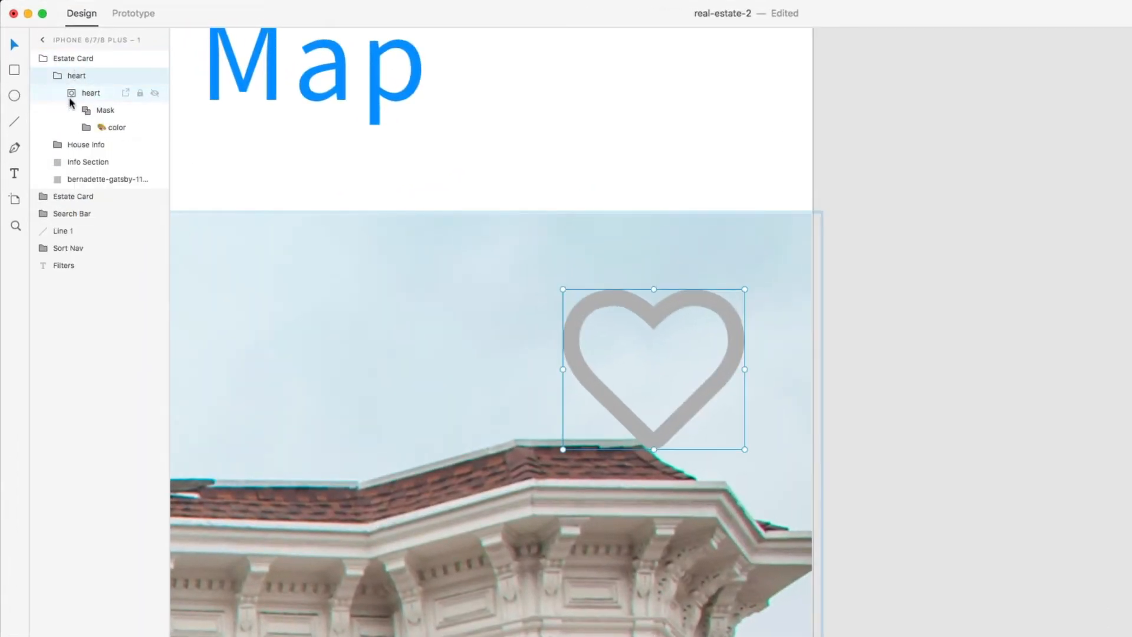
left_click(83, 130)
left_click(87, 144)
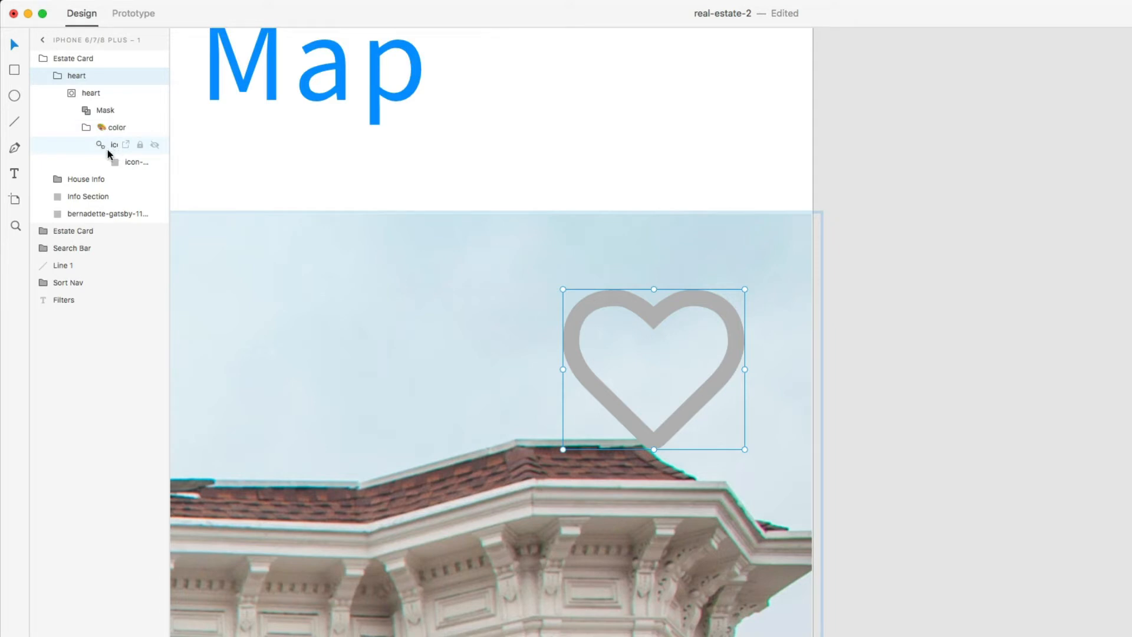
- Ungroup the heart symbol and set the icon-color fill to white
right_click(107, 147)
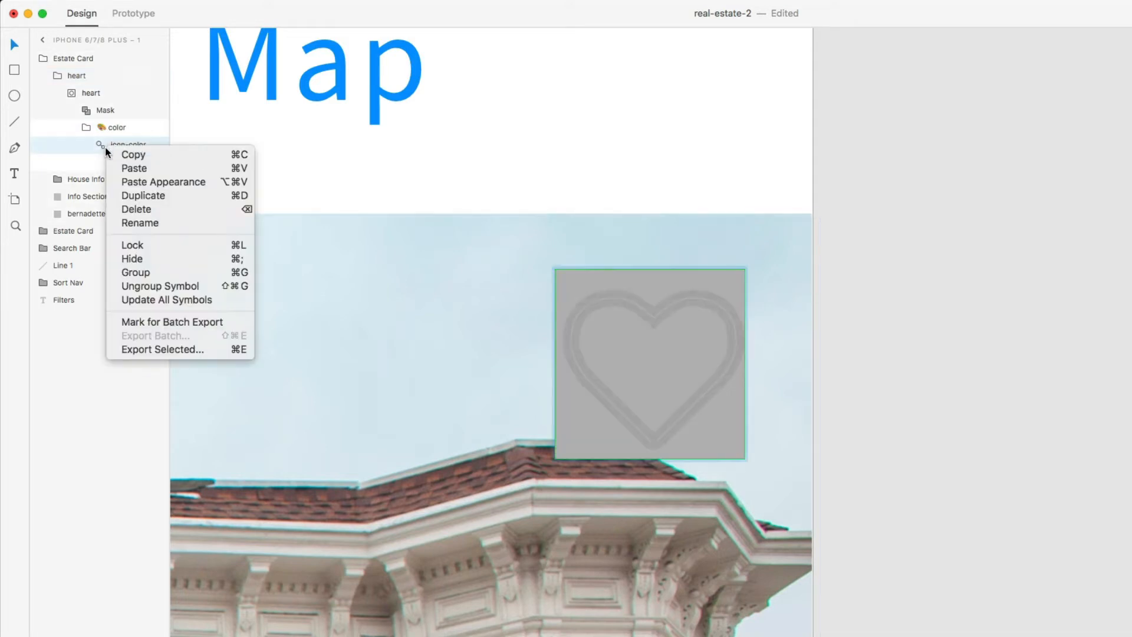
left_click(177, 286)
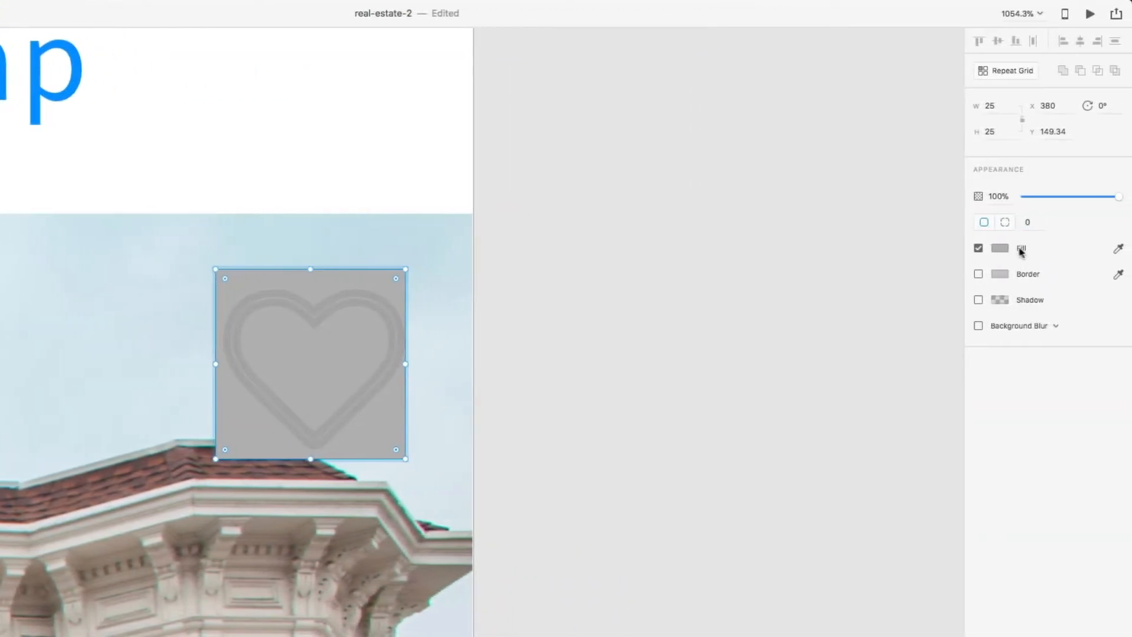
left_click(1003, 251)
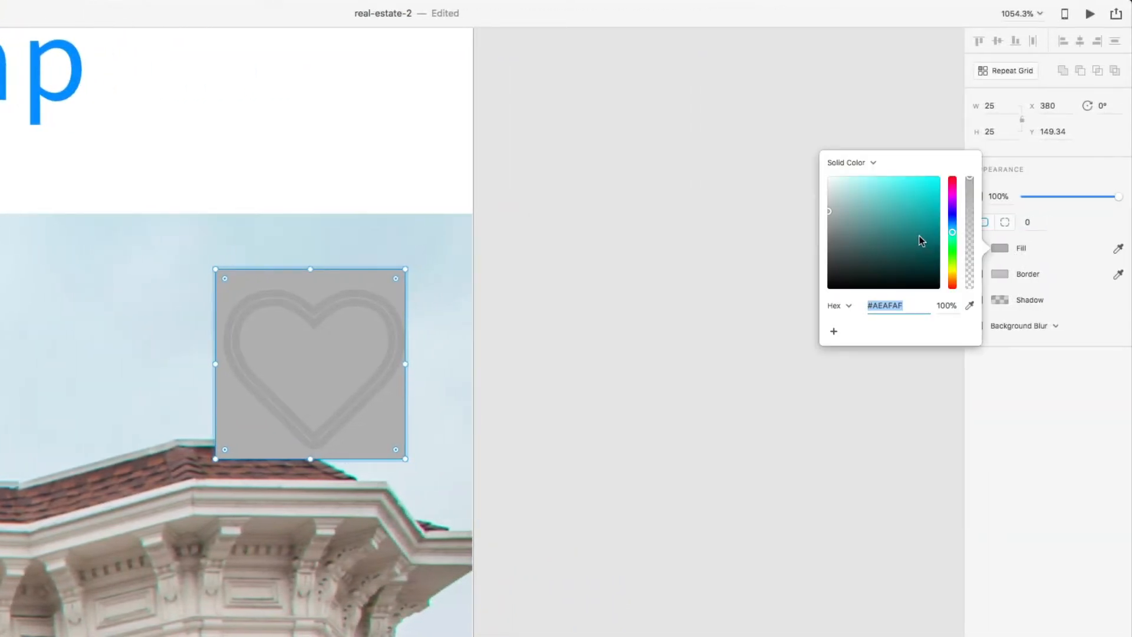
left_click_drag(919, 237, 760, 140)
left_click(662, 254)
- Zoom out to the whole artboard, then zoom in on the first card's white heart
key("super+minus")
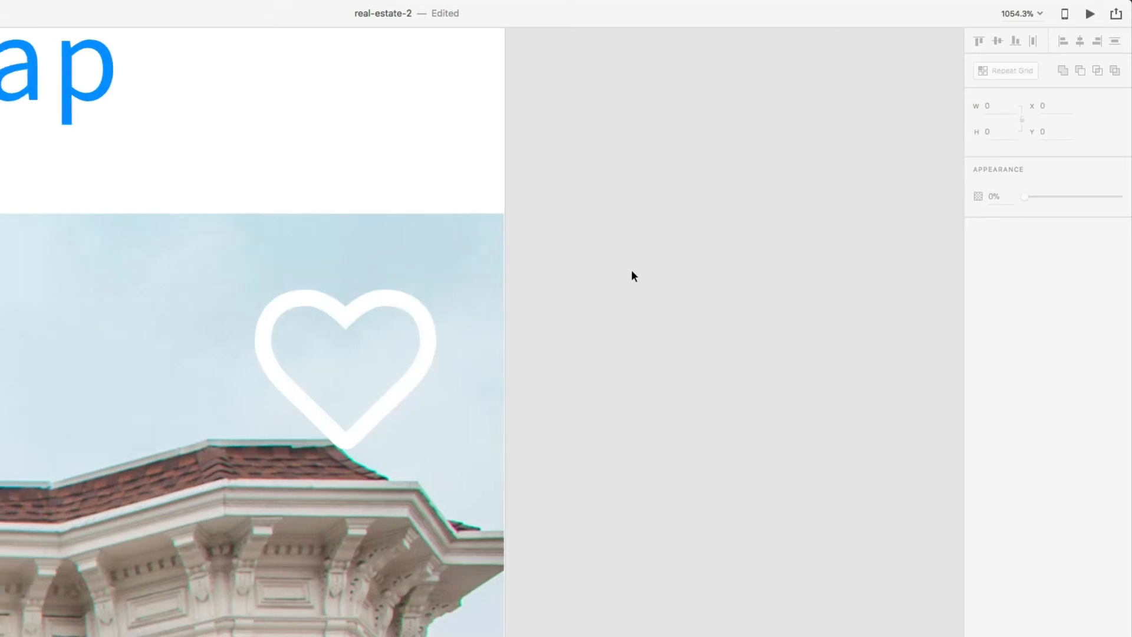
key("super+minus")
key("super+minus")
key("super+minus")
key("super+minus")
key("super+minus")
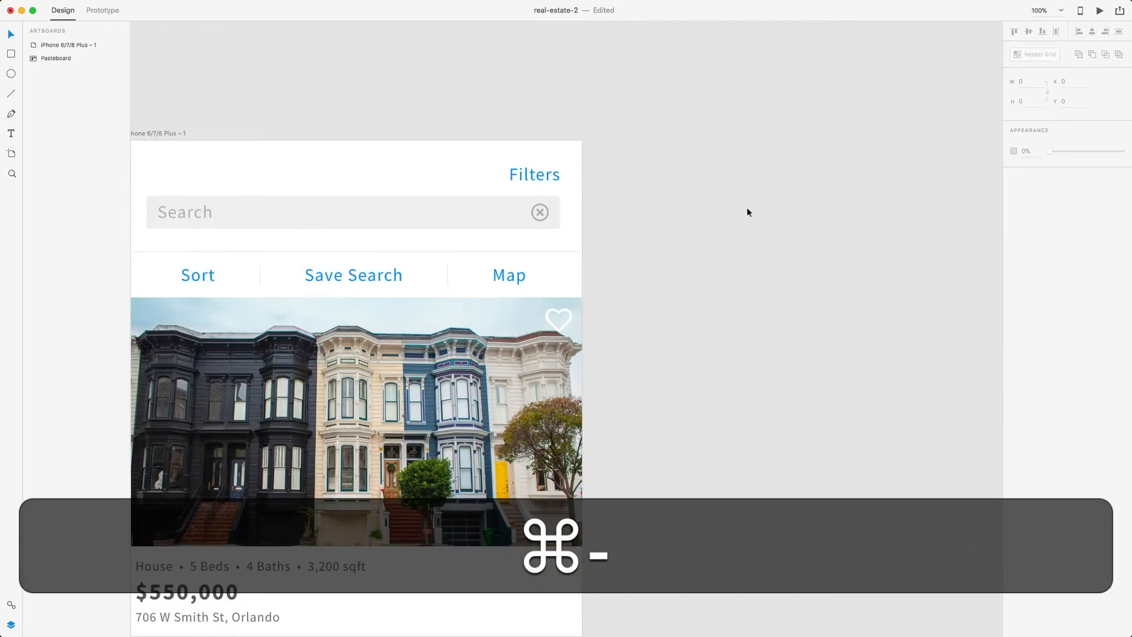
scroll(742, 212, "left", 3)
scroll(742, 212, "down", 1)
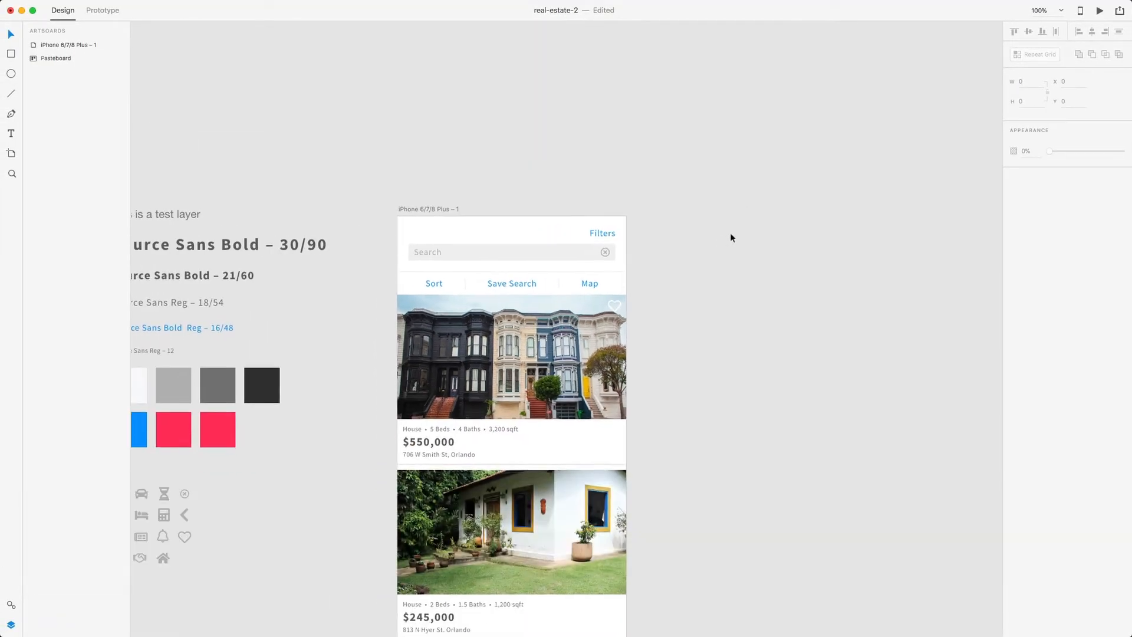
left_click(619, 303)
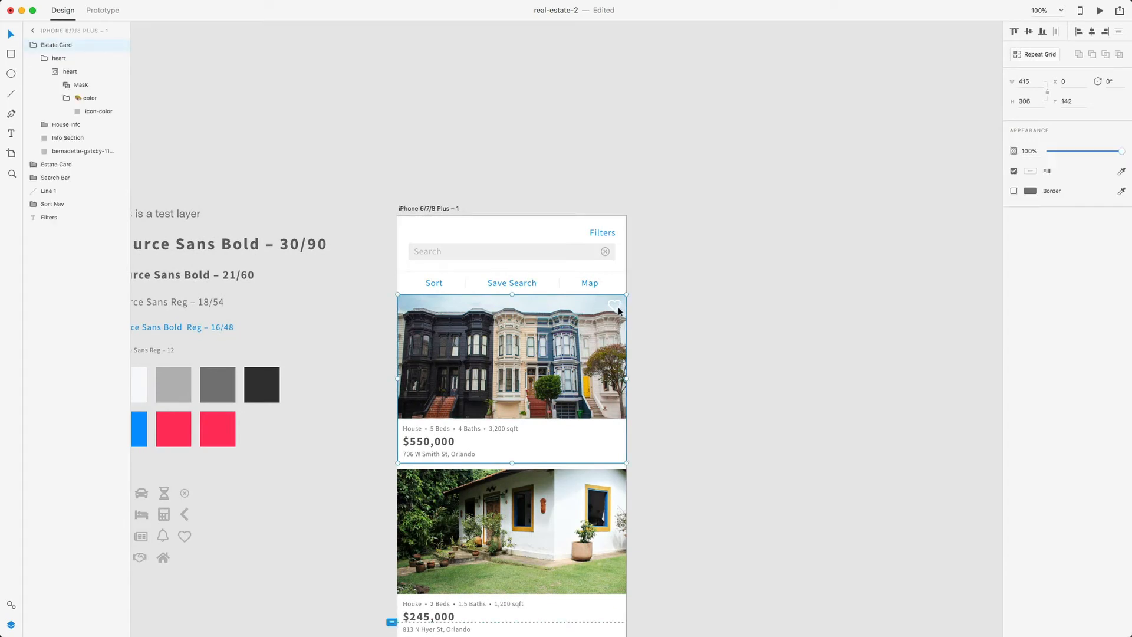
key("z")
left_click_drag(604, 292, 630, 322)
scroll(634, 317, "left", 5)
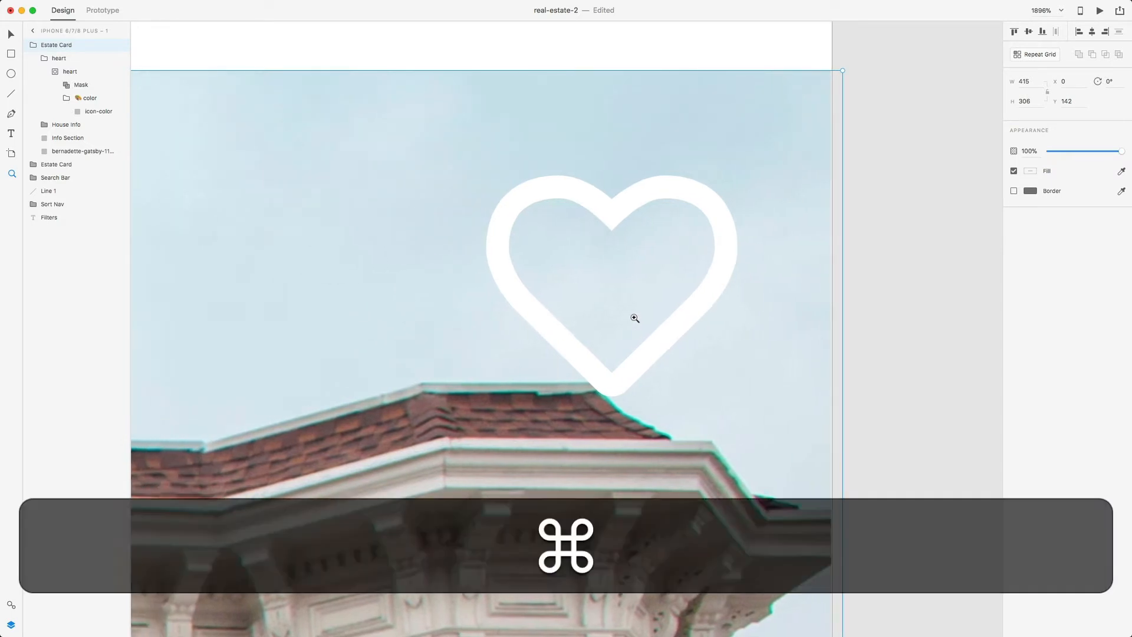
key("super+minus")
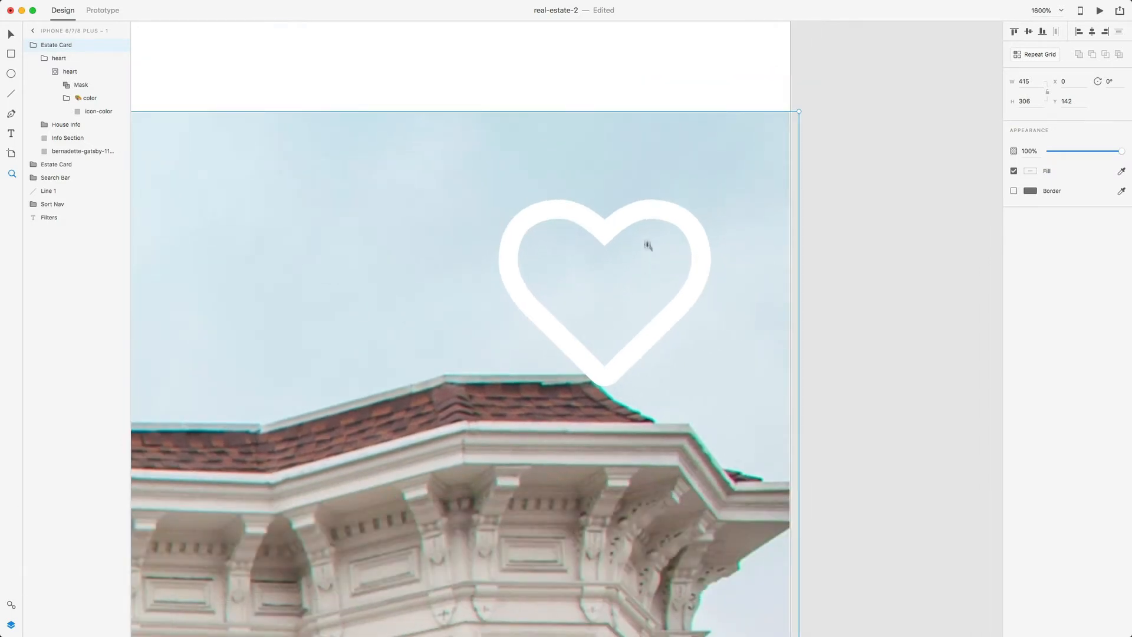
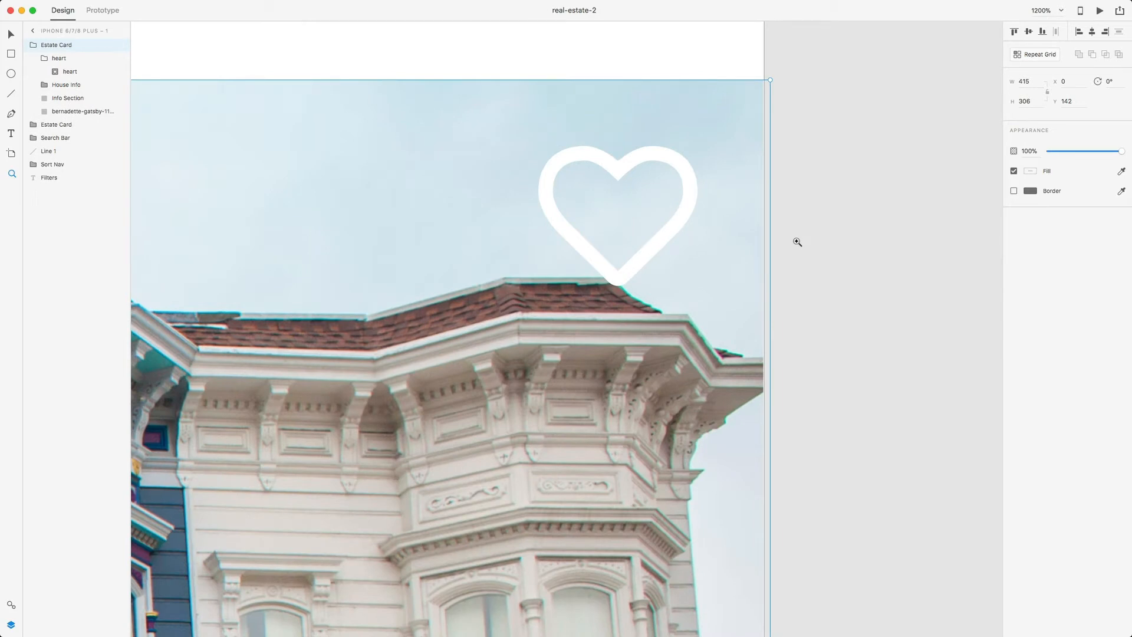
- Duplicate the heart layer, rename the copy 'heart-fill' and expand it in Layers
key("v")
left_click(71, 73)
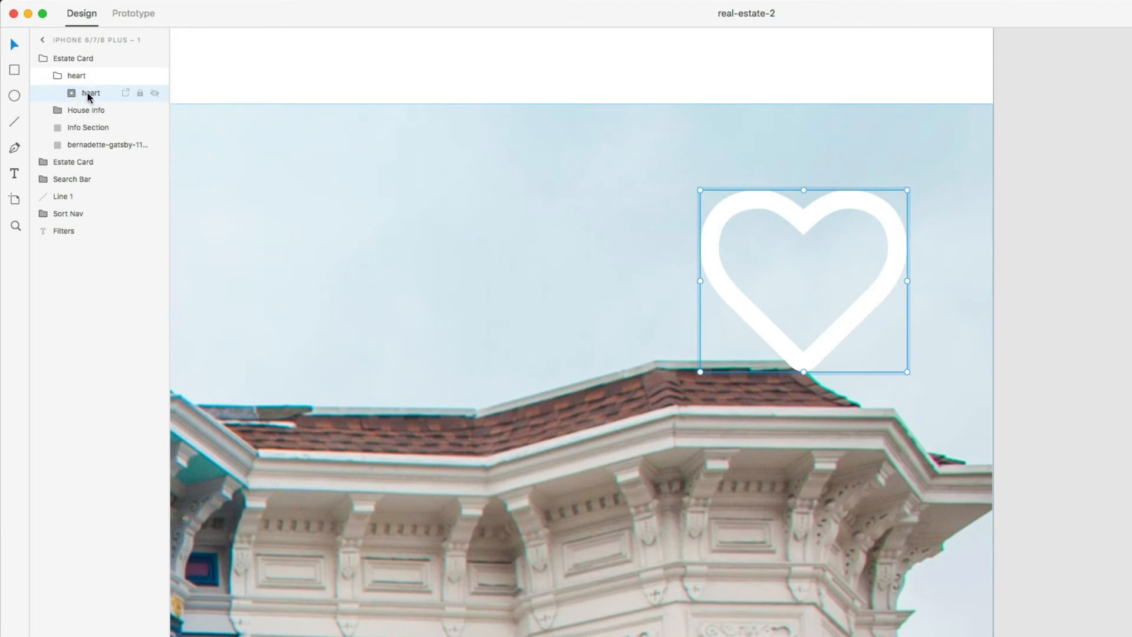
key("super+c")
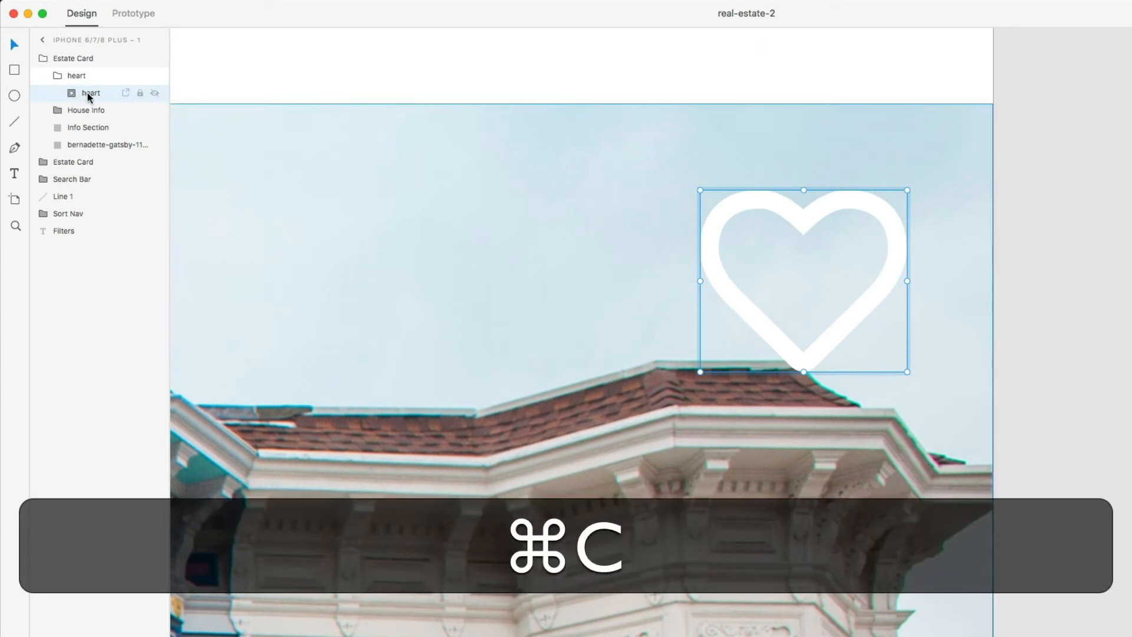
key("super+v")
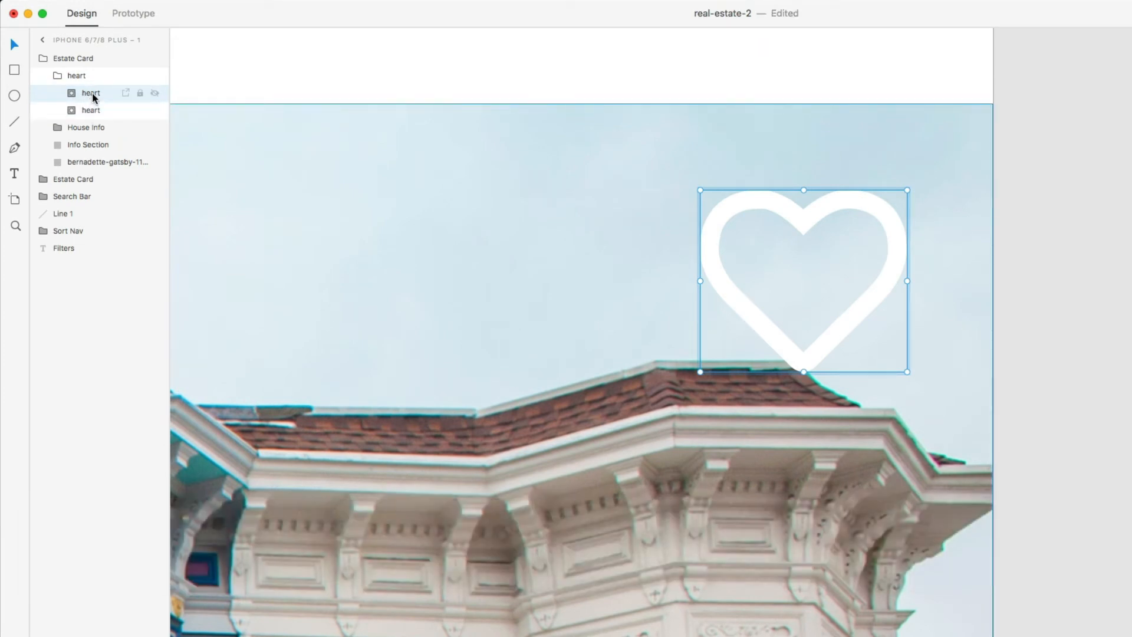
double_click(91, 93)
double_click(98, 112)
left_click(105, 110)
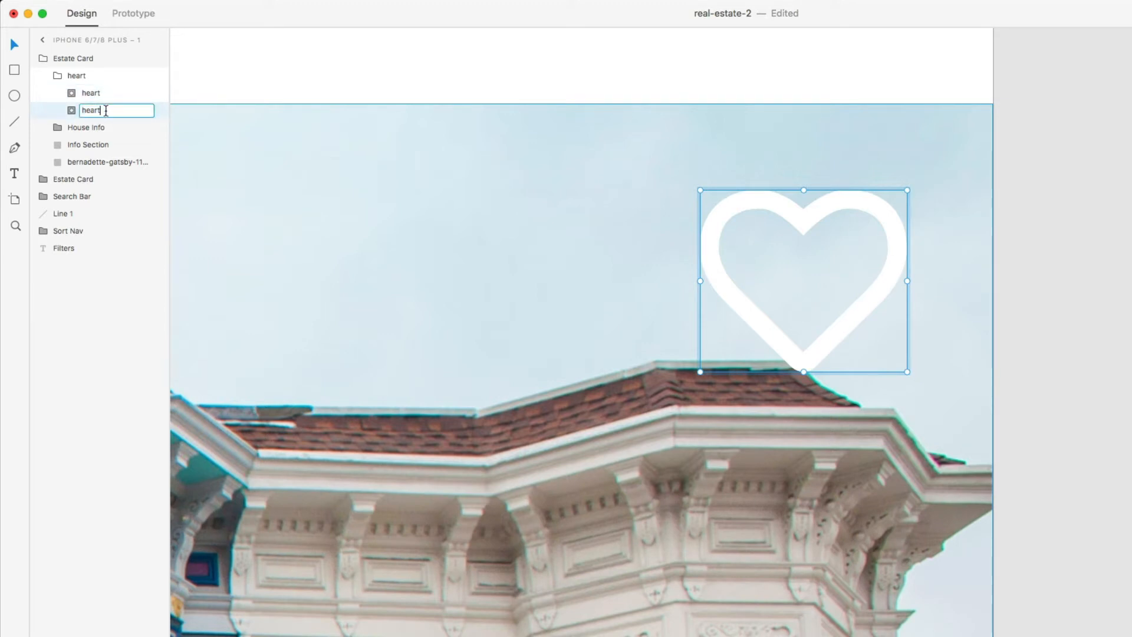
type("-fill")
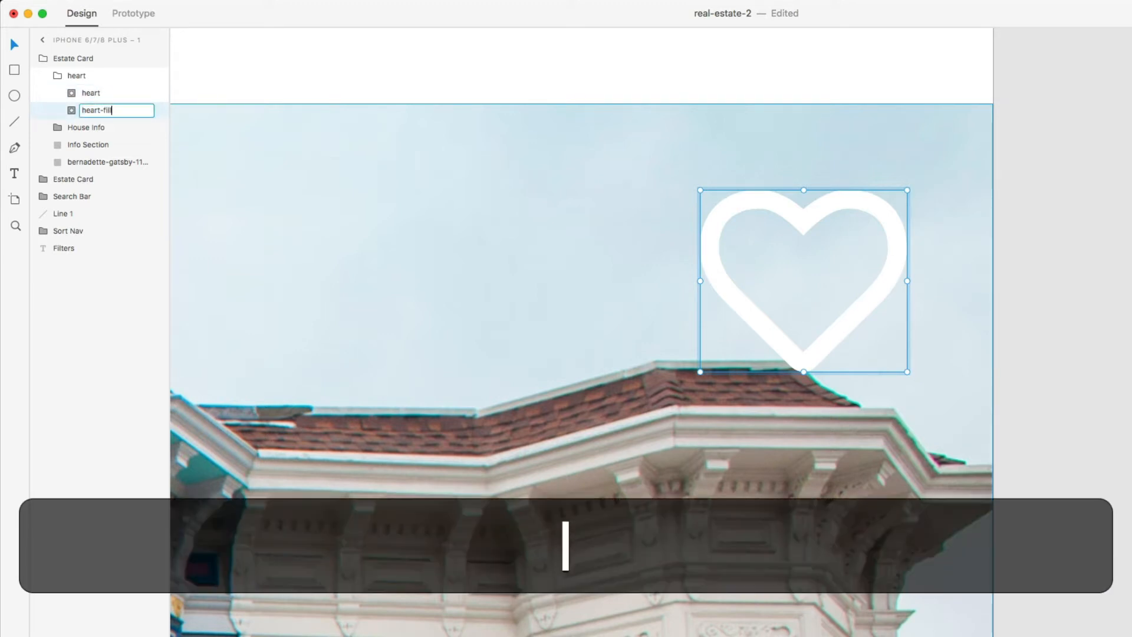
key("Return")
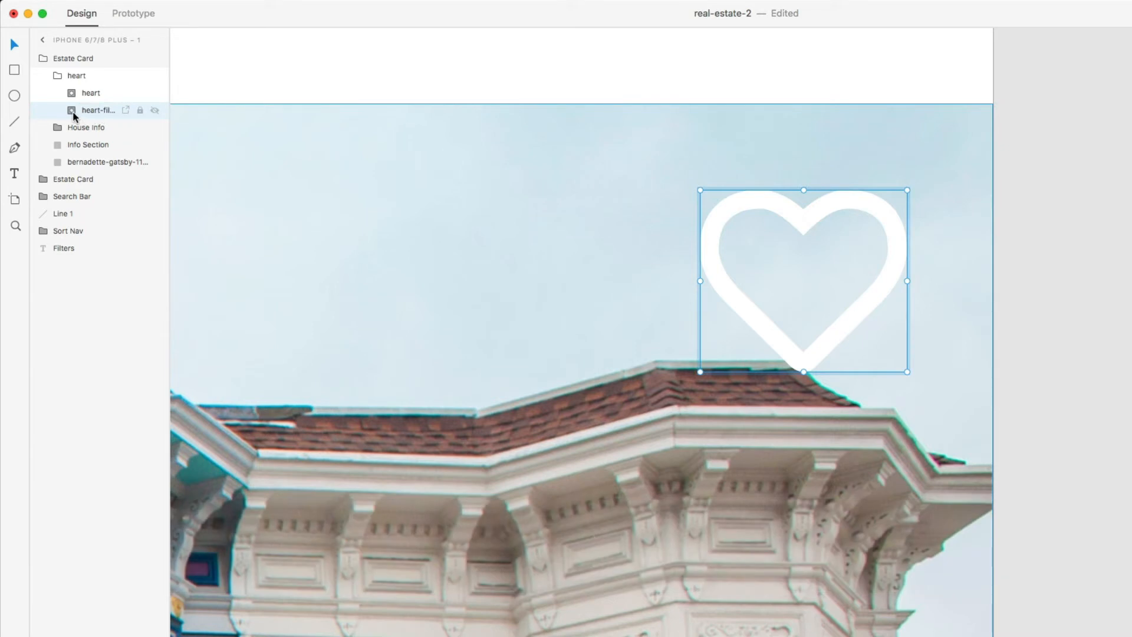
left_click(70, 111)
- Merge the copied heart's Mask into one solid shape with Add, then open the ic layer's fill
left_click(92, 131)
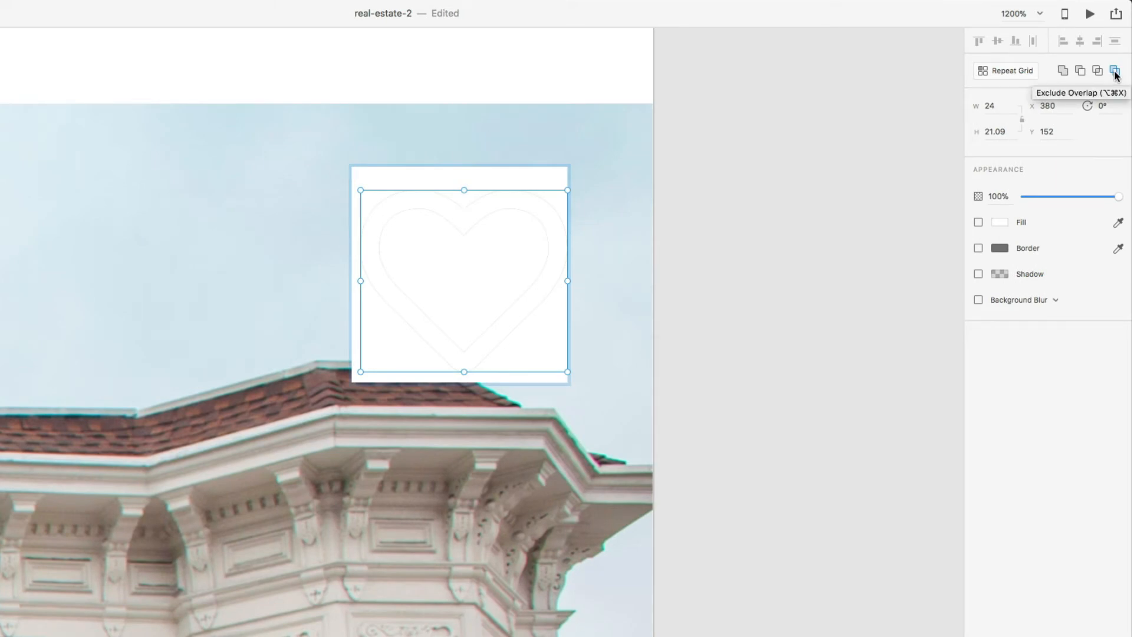
left_click(1063, 73)
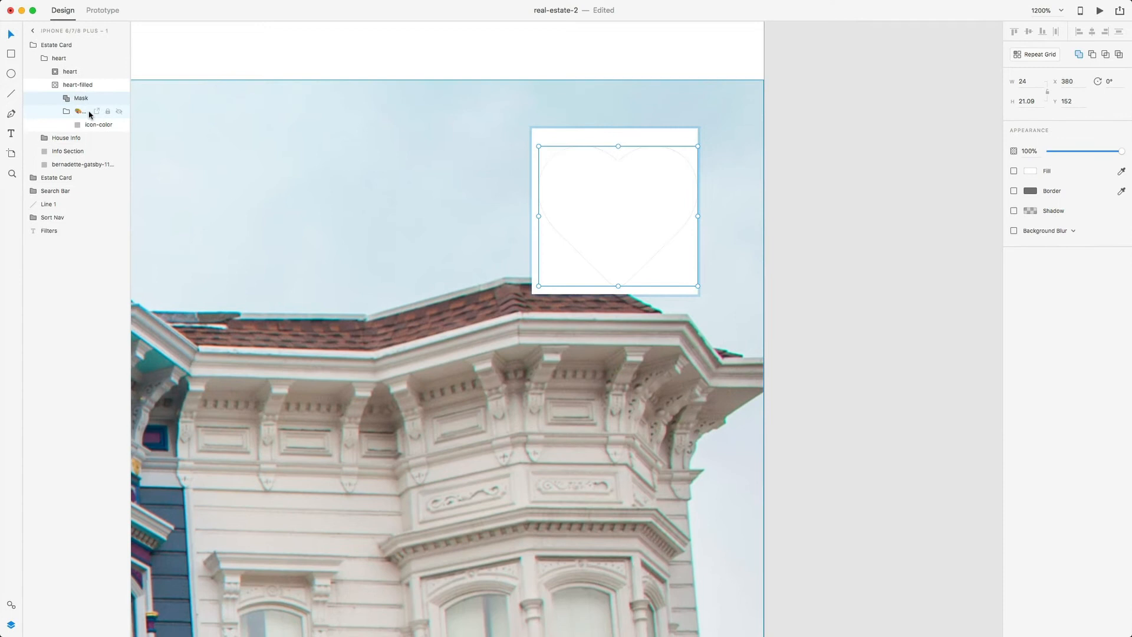
left_click(90, 112)
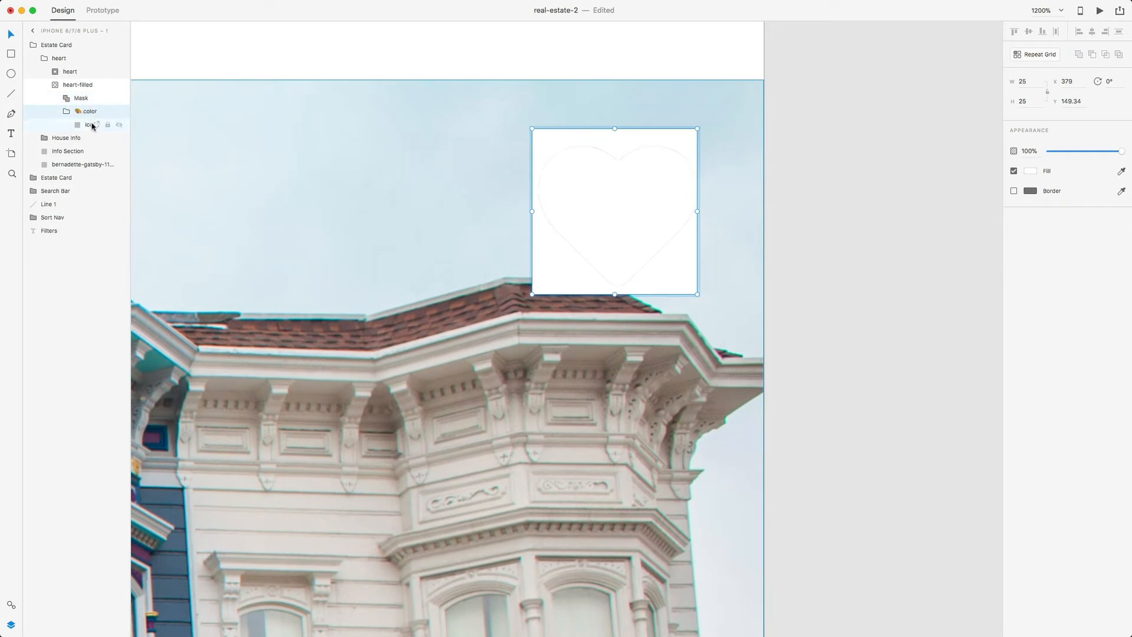
left_click(74, 126)
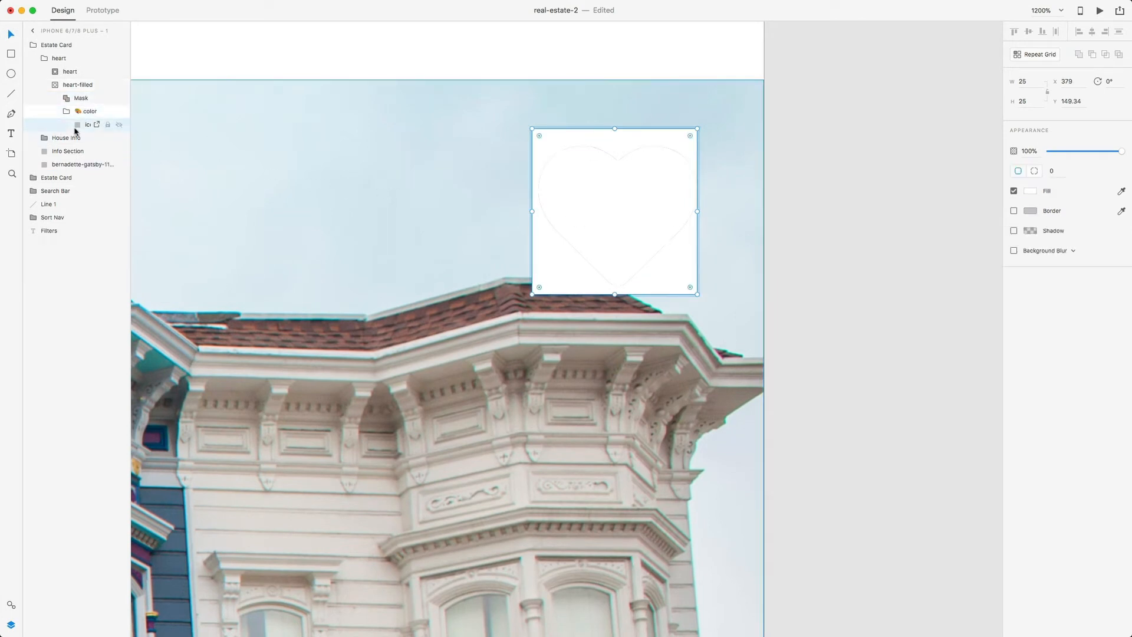
left_click(1032, 193)
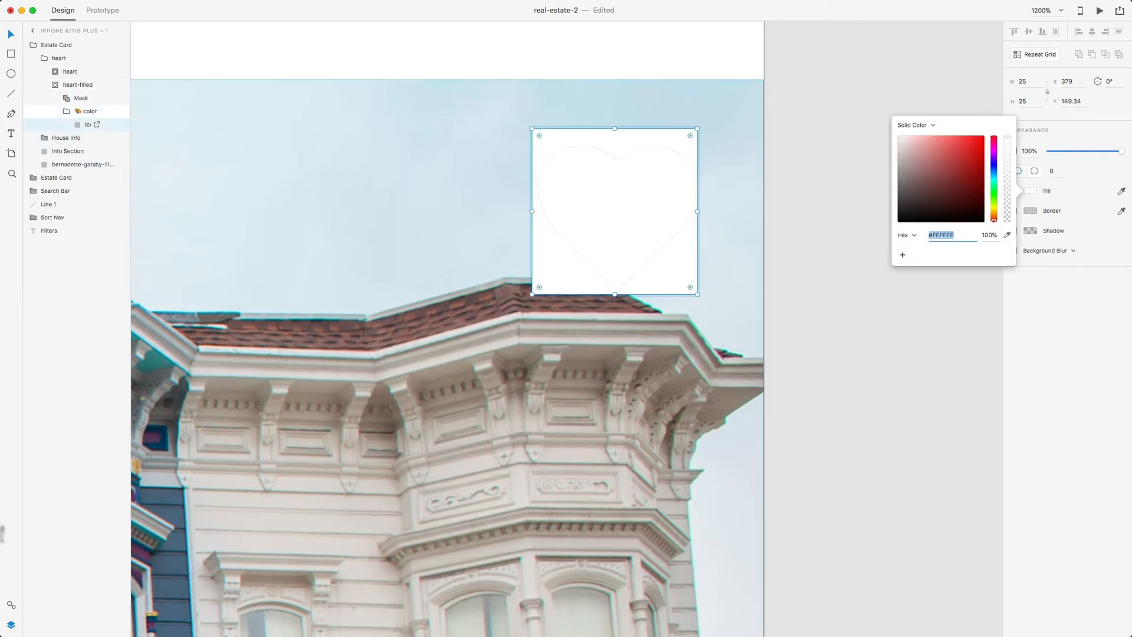
- Fill the copied heart's ic colour layer with the saved grey from Assets
left_click(10, 605)
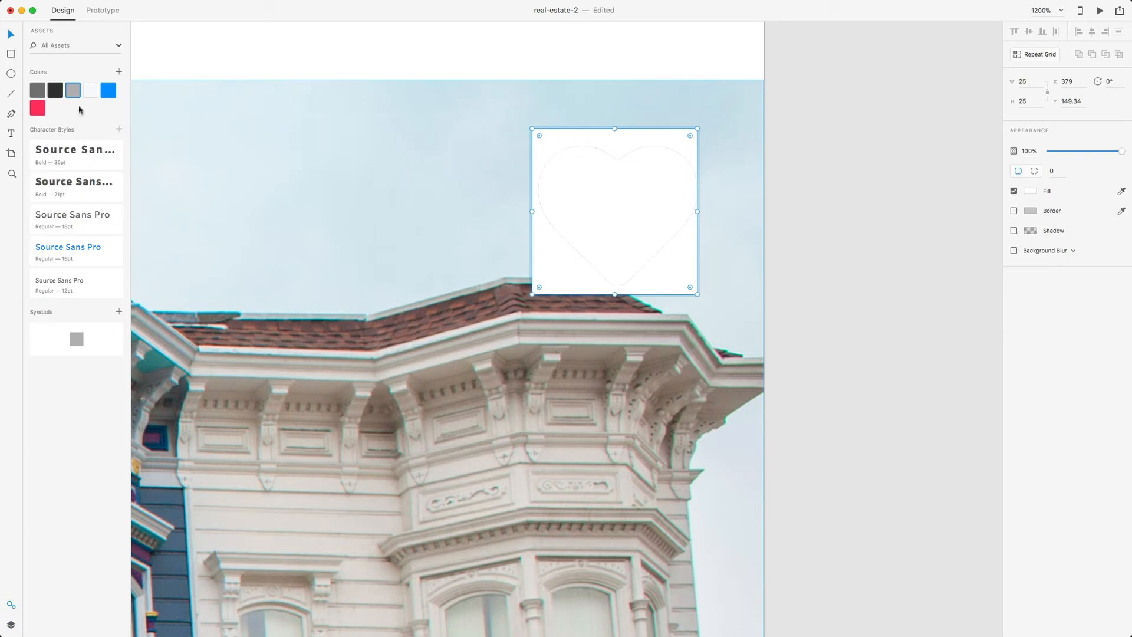
left_click(73, 91)
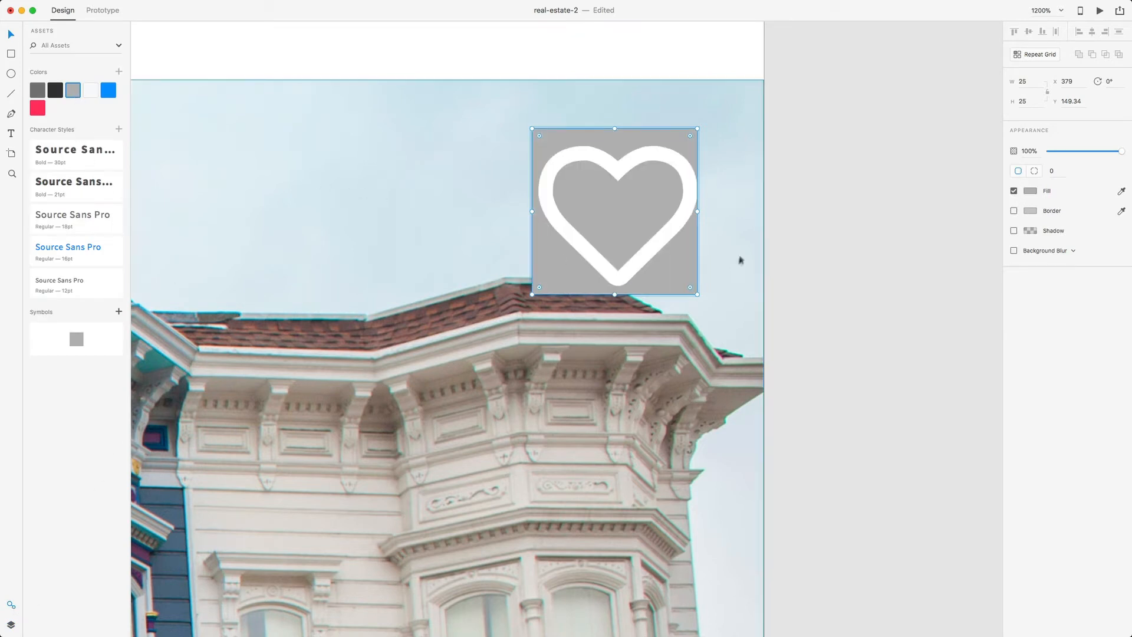
left_click(826, 254)
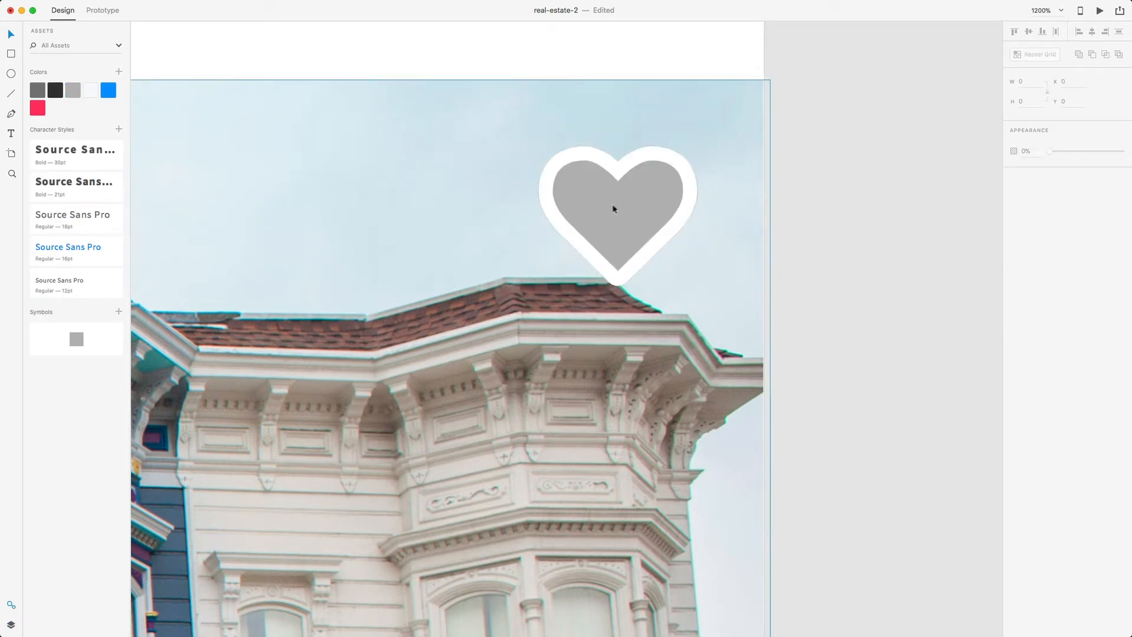
left_click(645, 206)
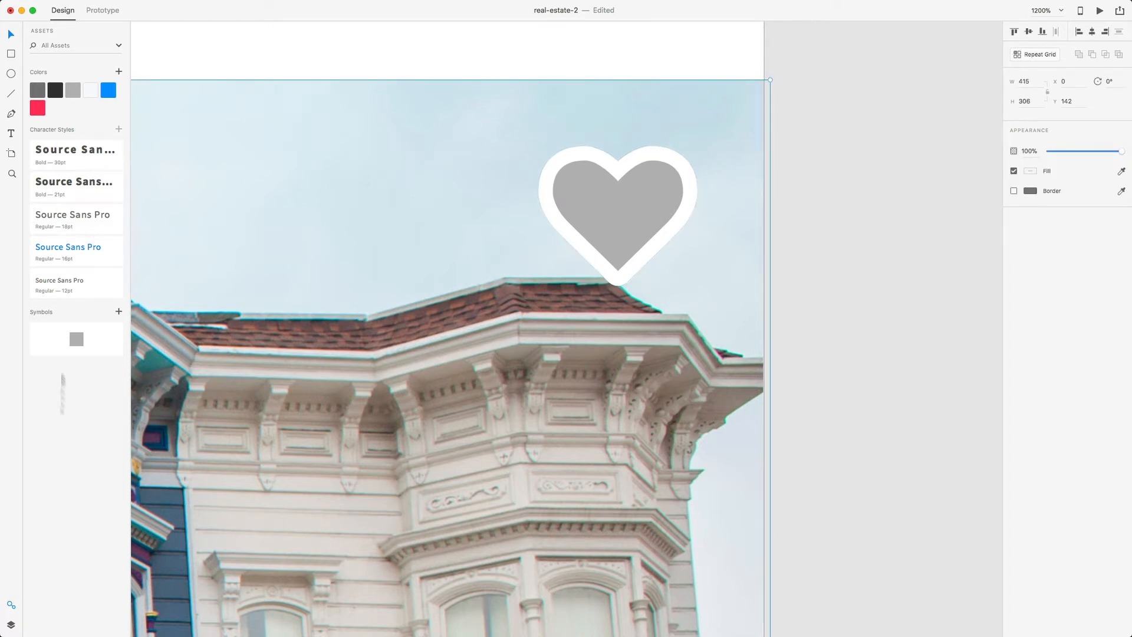
- Set the ic colour layer's opacity to 40% for a translucent grey fill
left_click(9, 624)
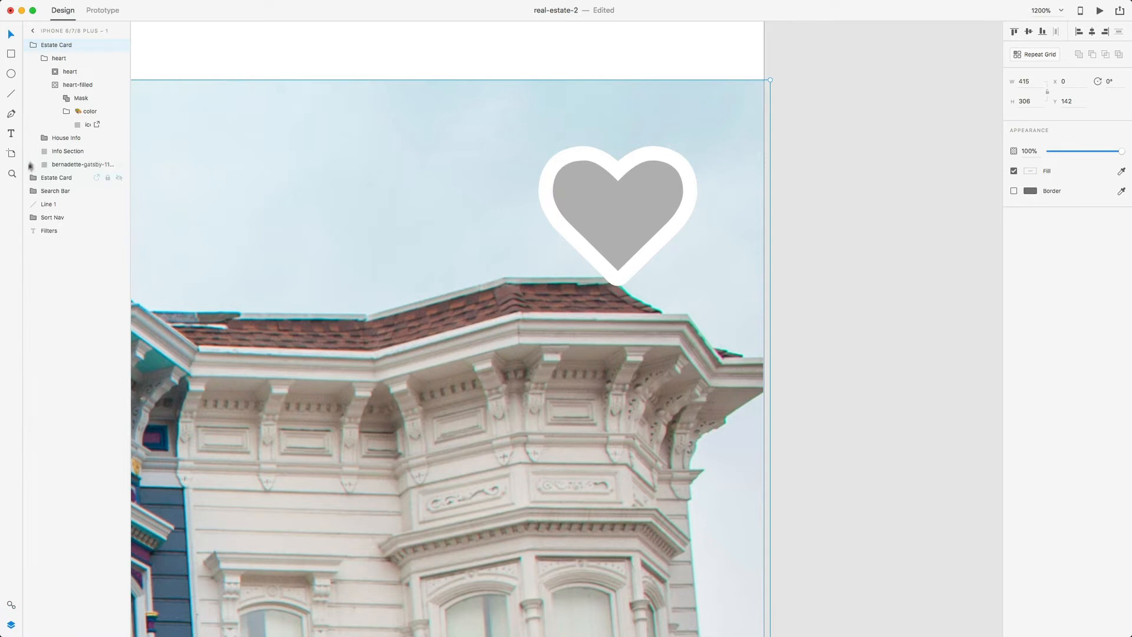
left_click(77, 100)
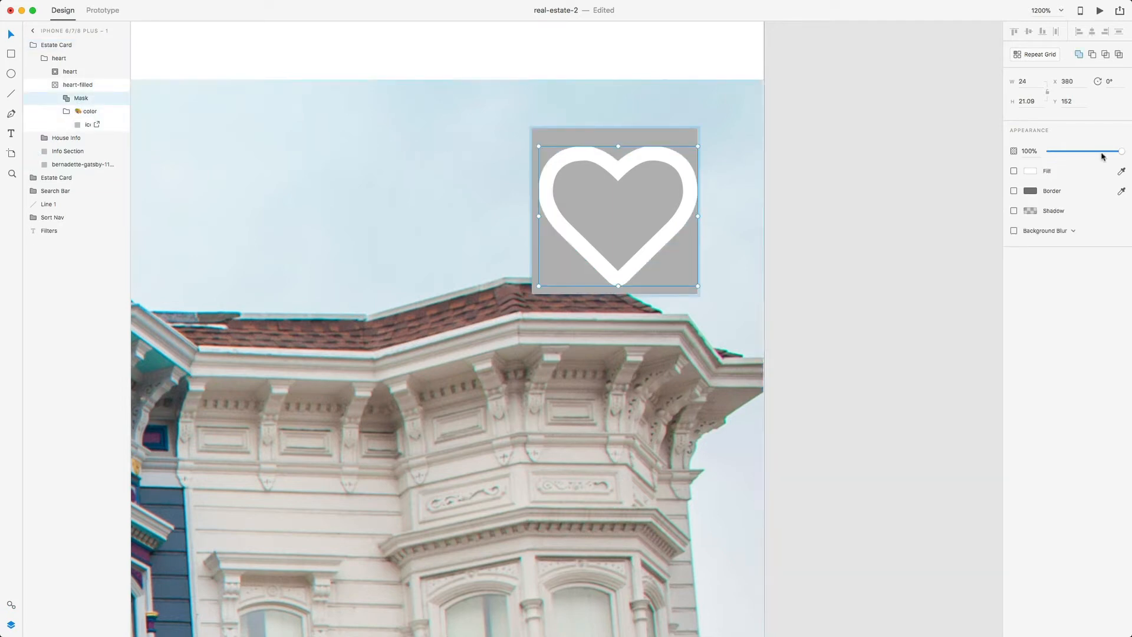
left_click_drag(1102, 154, 1079, 155)
left_click(782, 201)
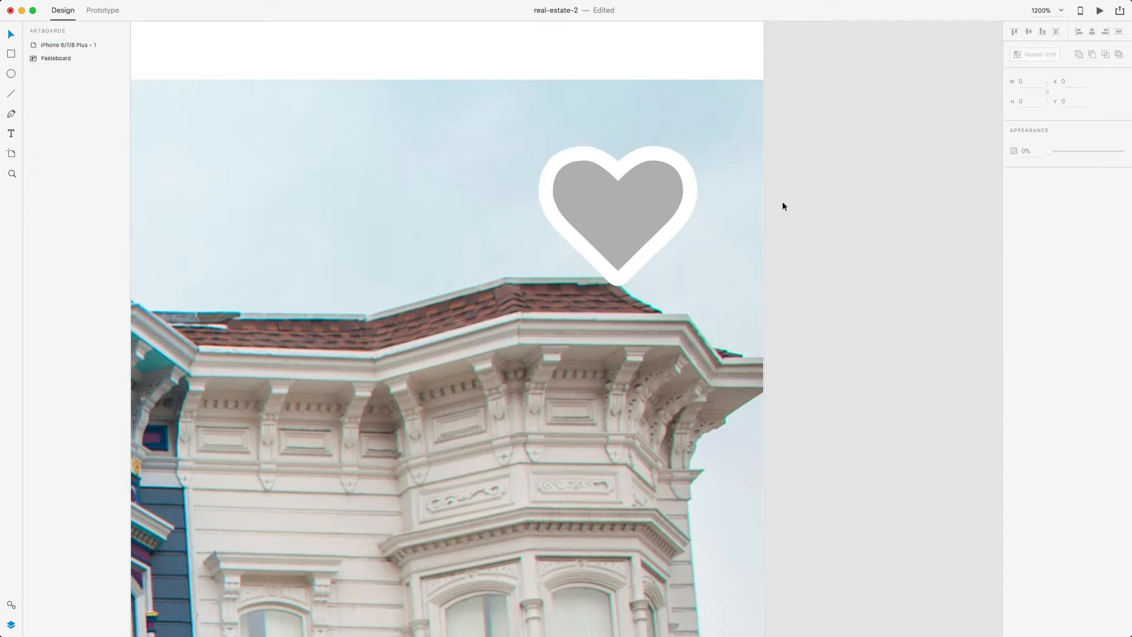
key("super+z")
left_click(88, 125)
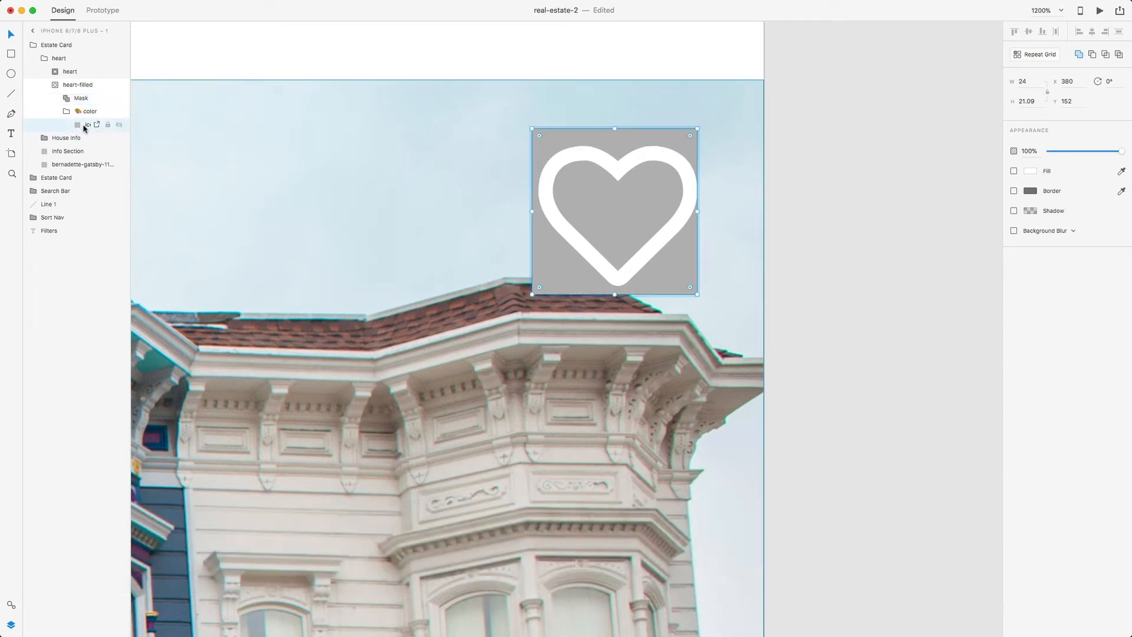
left_click_drag(1120, 154, 1098, 153)
left_click(1030, 152)
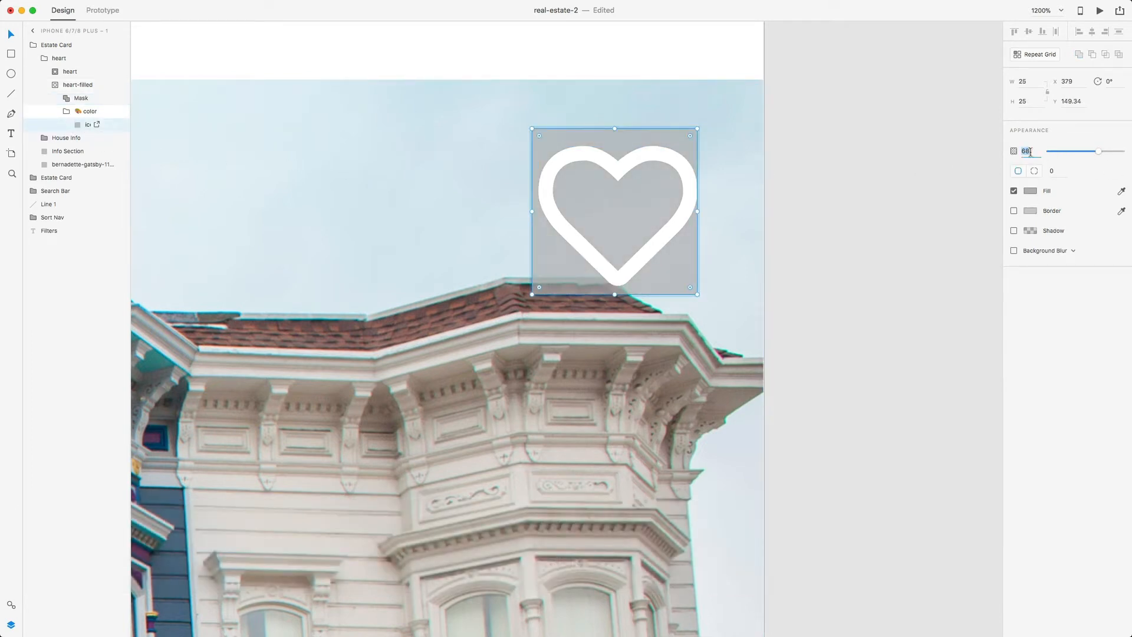
type("40")
key("Return")
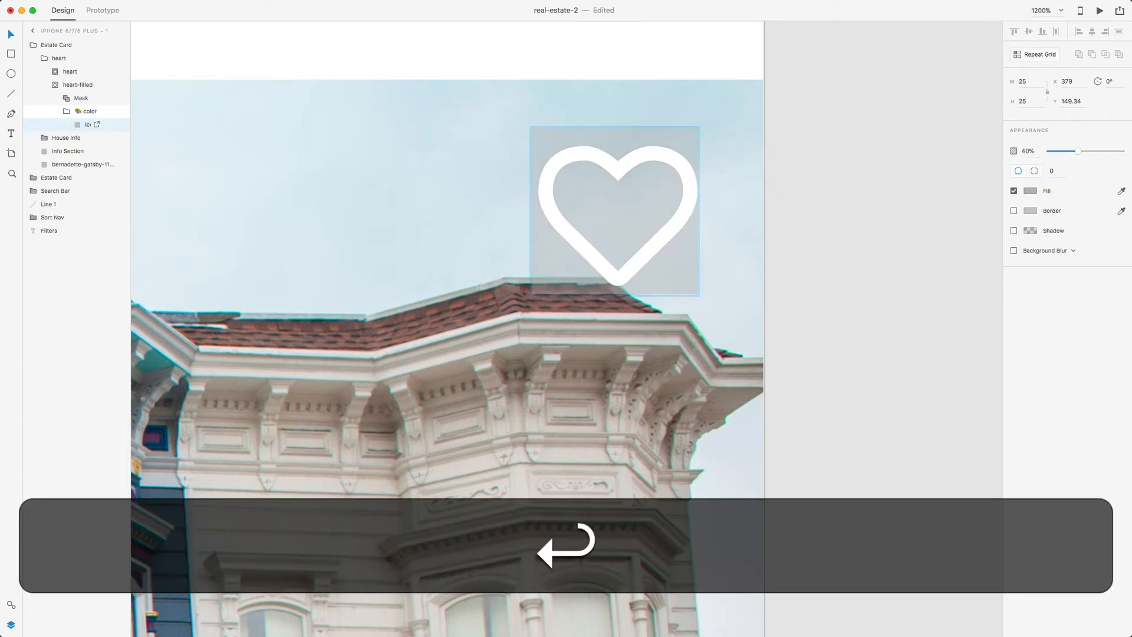
left_click(878, 168)
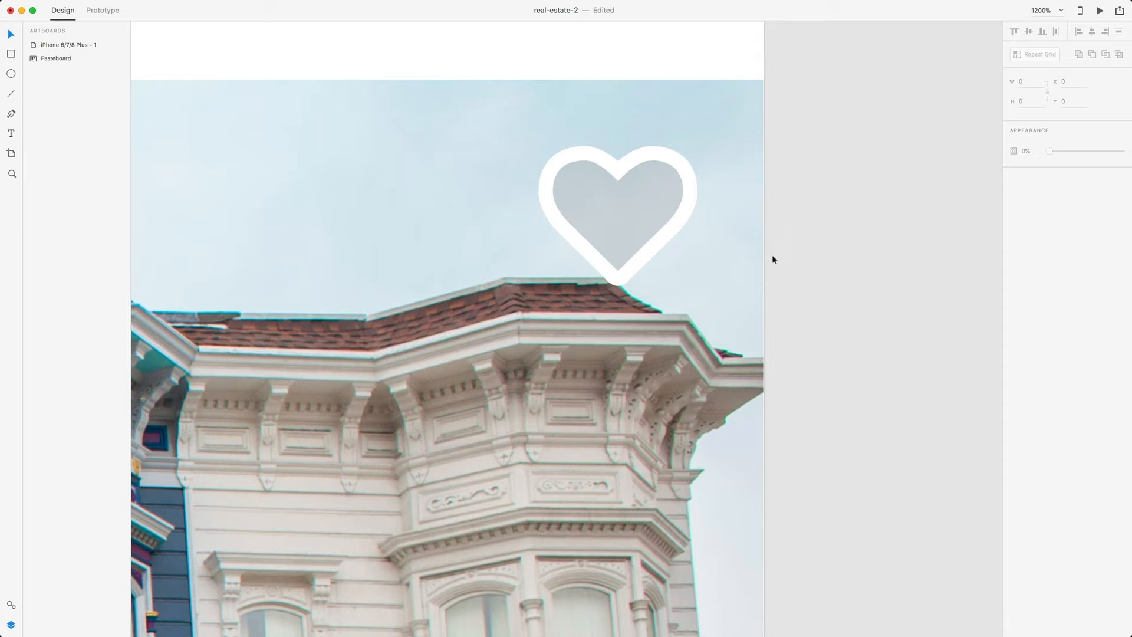
- Copy the heart group and paste it onto the next card's photo near the top right
left_click(648, 208)
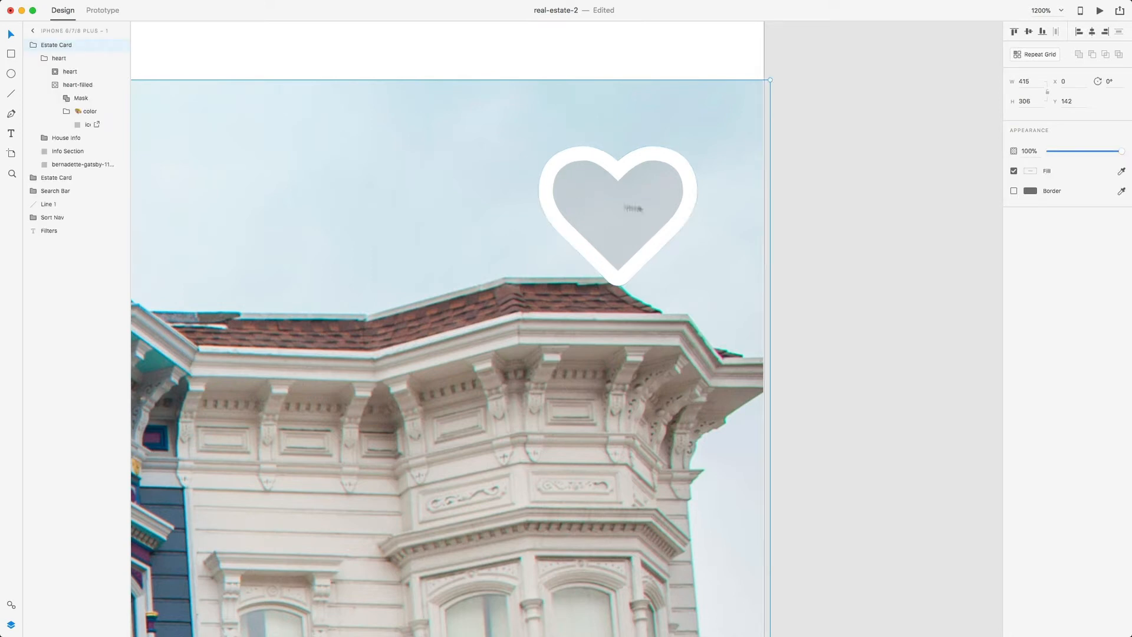
left_click(56, 59)
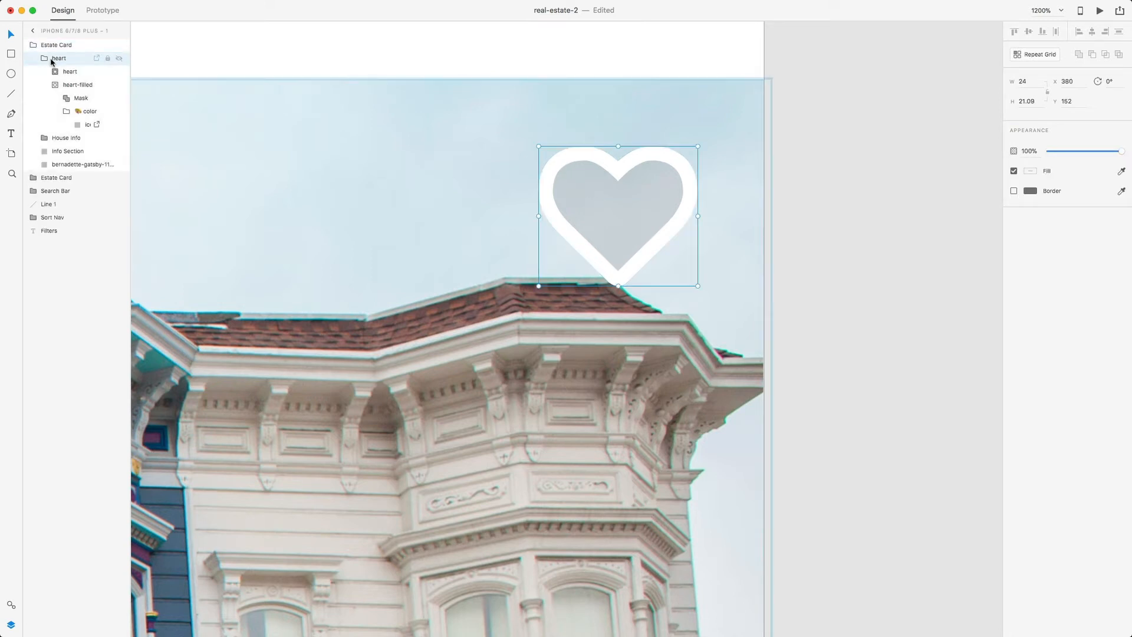
left_click(45, 58)
key("super+c")
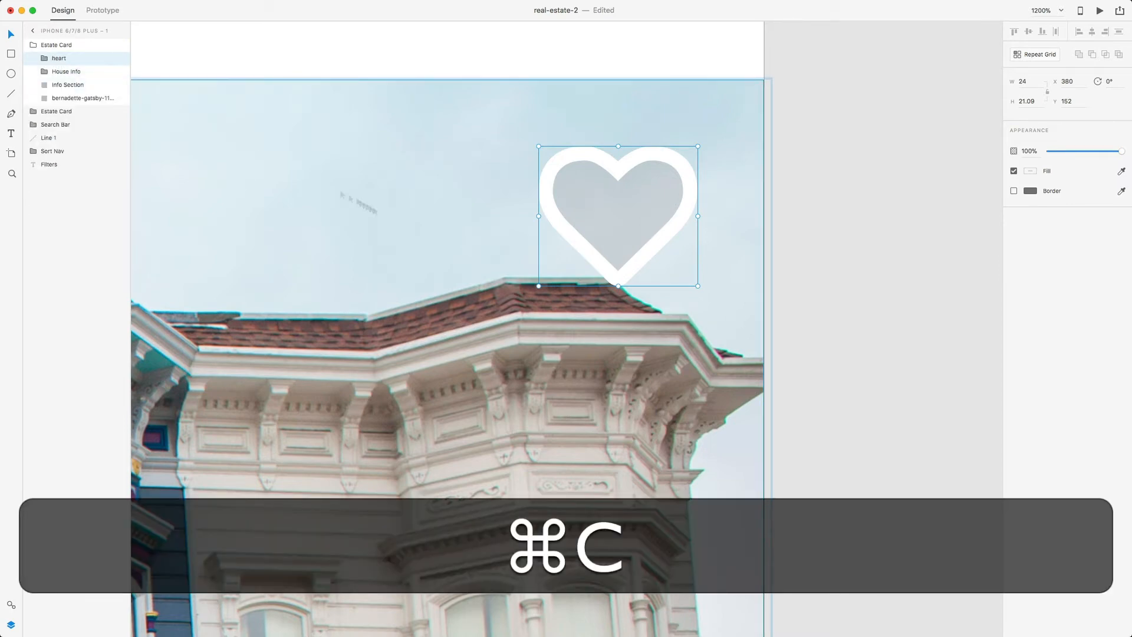
scroll(605, 272, "down", 15)
scroll(606, 276, "up", 5)
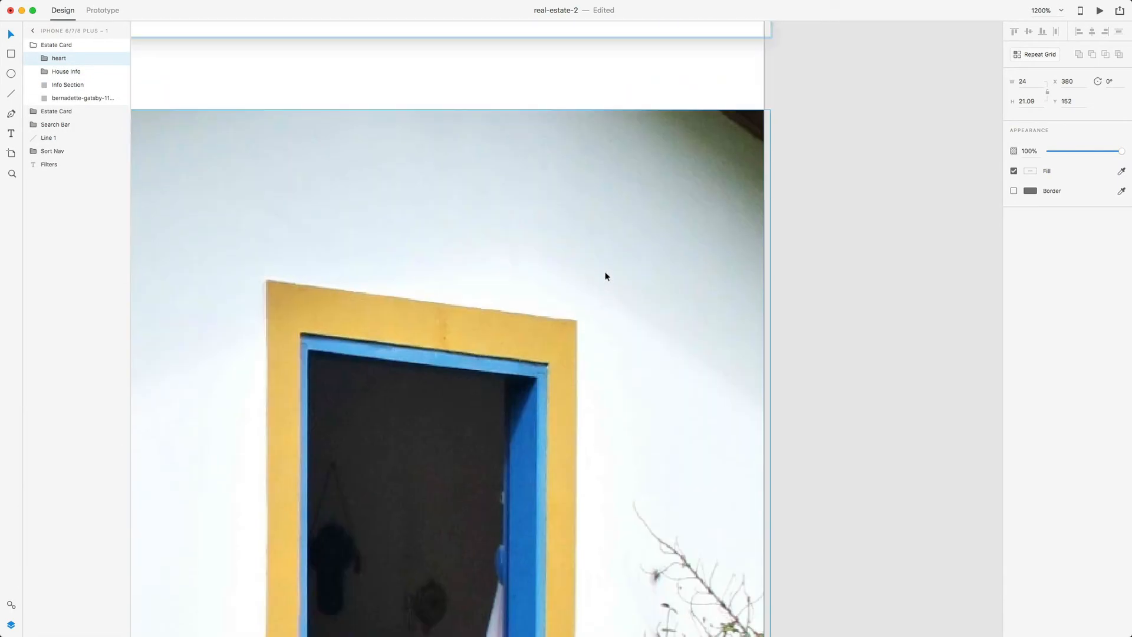
right_click(685, 194)
left_click(708, 221)
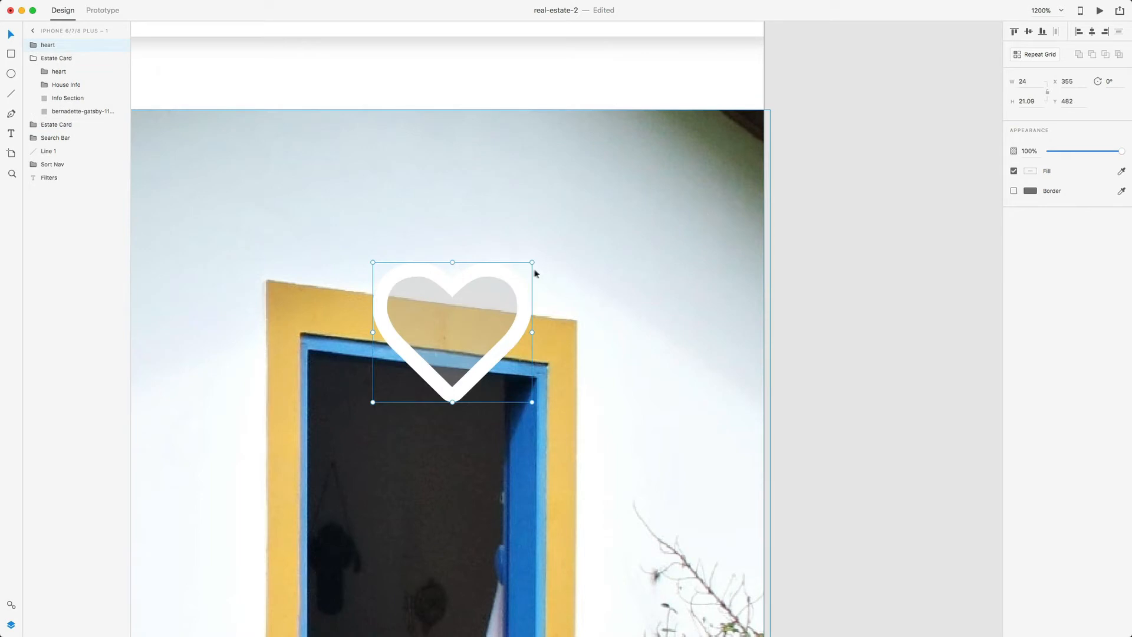
left_click_drag(515, 281, 717, 168)
- Move the heart into the second Estate Card and nudge it down and left
key("alt")
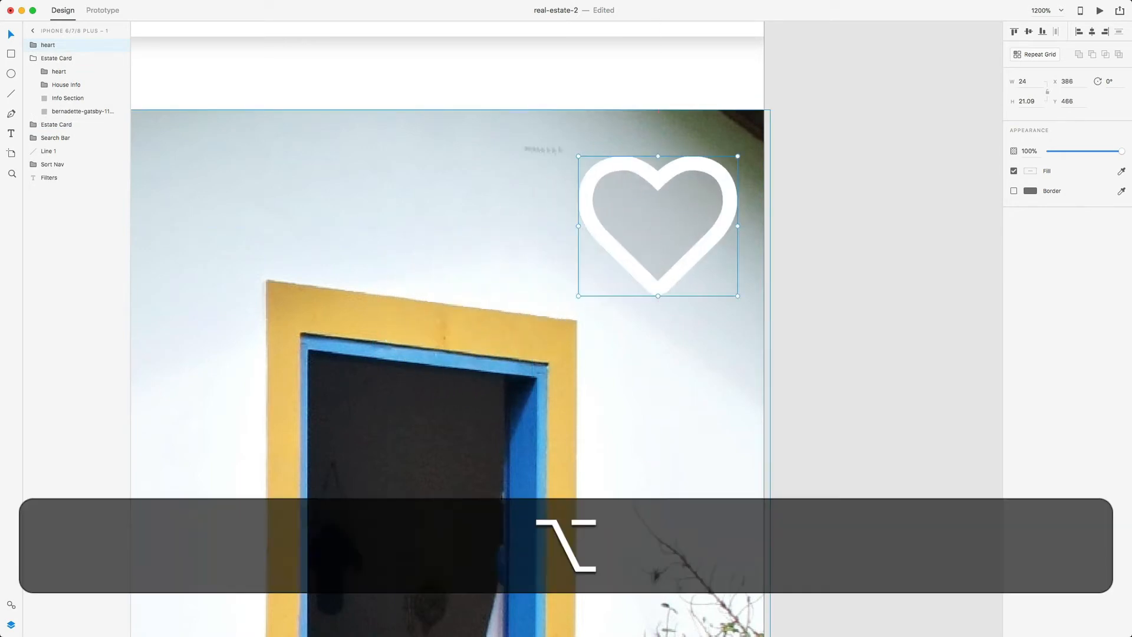
left_click(33, 58)
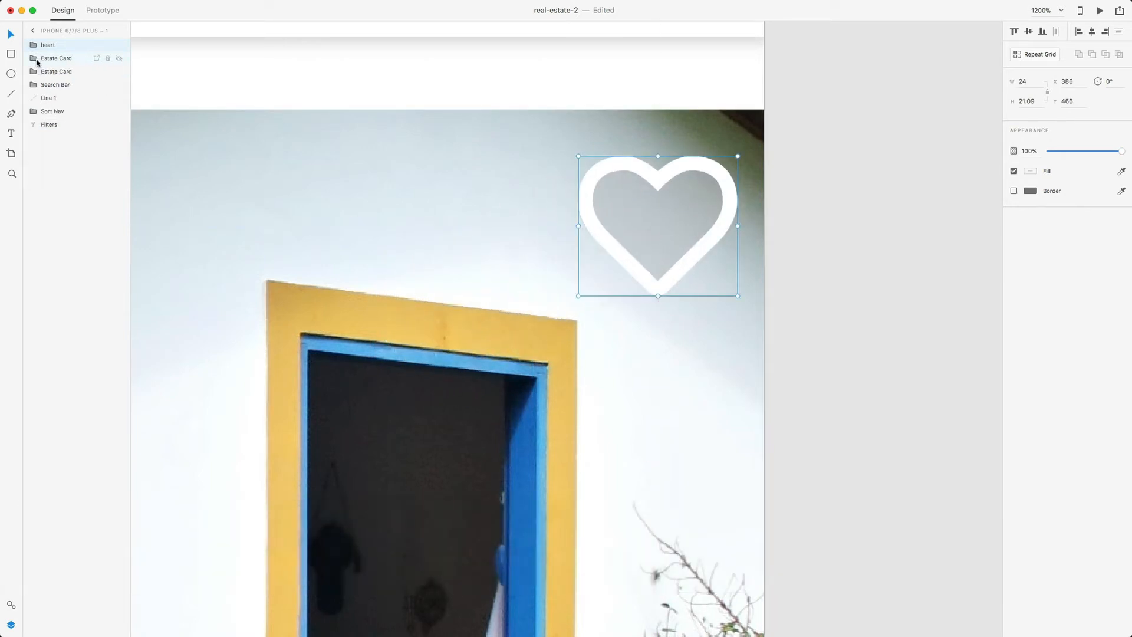
left_click_drag(60, 46, 61, 70)
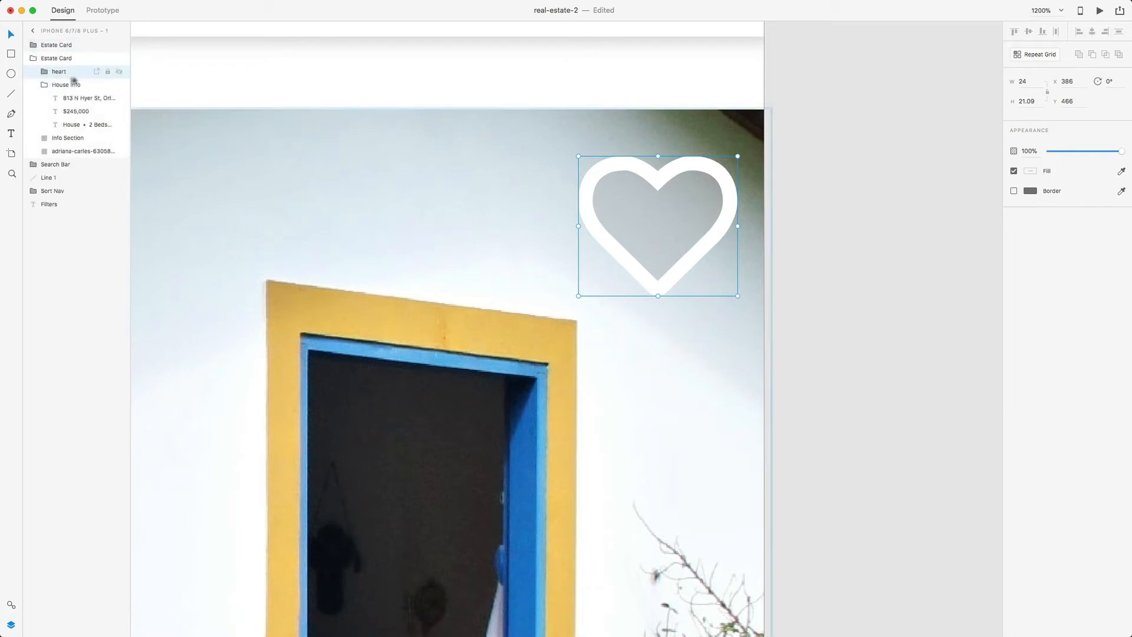
key("alt")
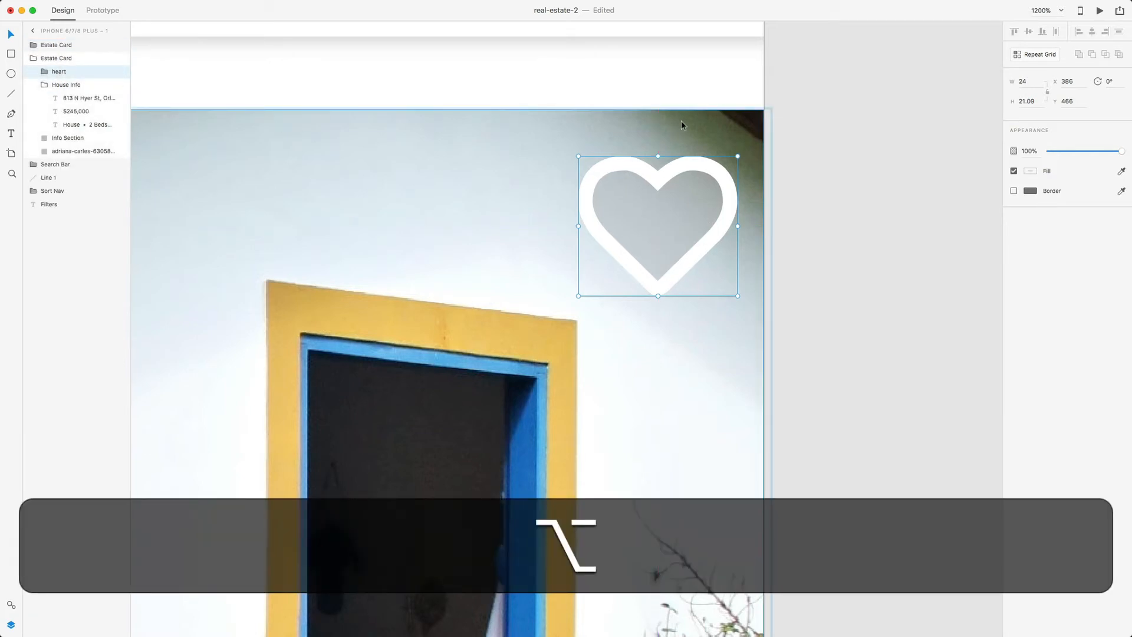
key("Down")
key("Down")
key("Down")
key("alt")
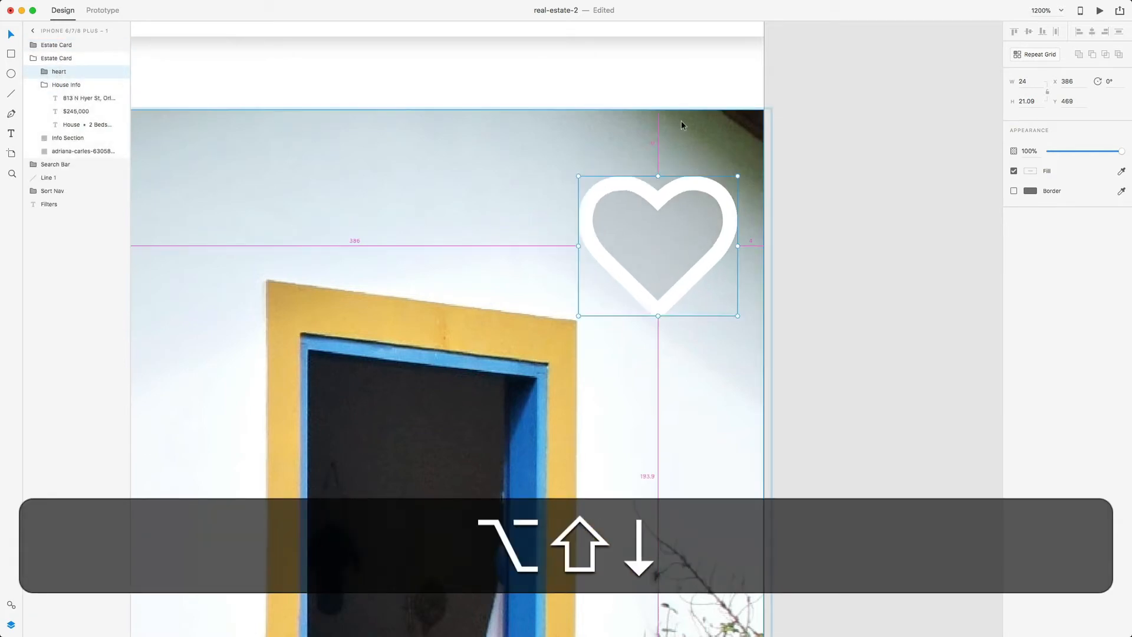
key("Left")
key("Left")
key("Left")
key("Left")
key("Left")
key("Left")
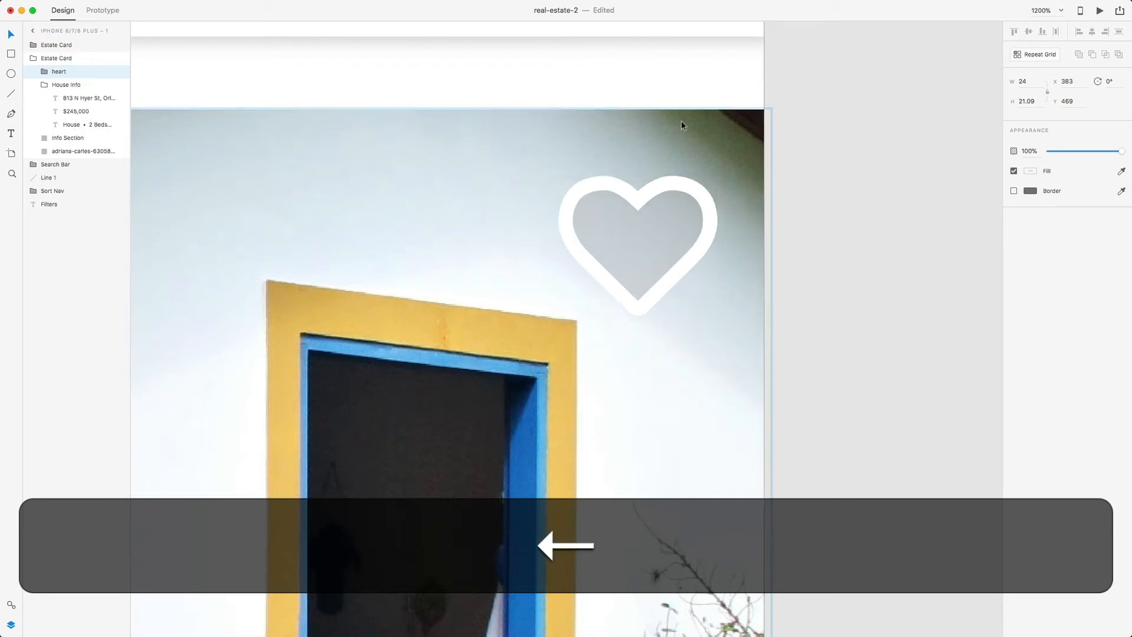
key("alt")
left_click(828, 188)
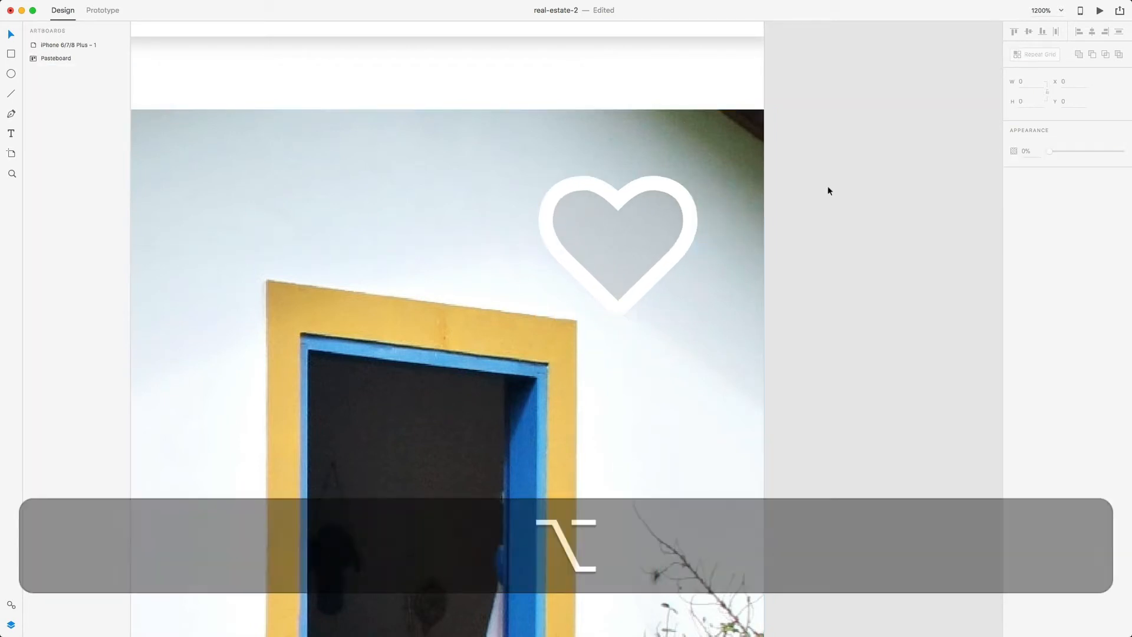
key("super+minus")
key("super+minus")
key("super+minus")
key("super+minus")
key("super+minus")
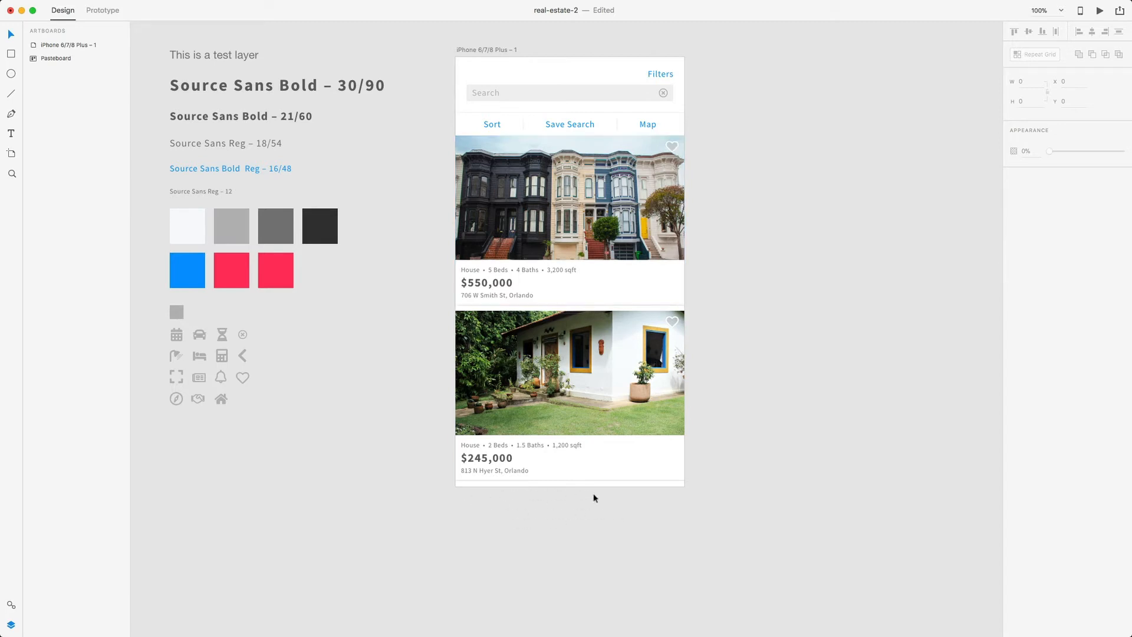
- Drag the phone artboard's bottom edge down to make it taller
scroll(593, 497, "up", 1)
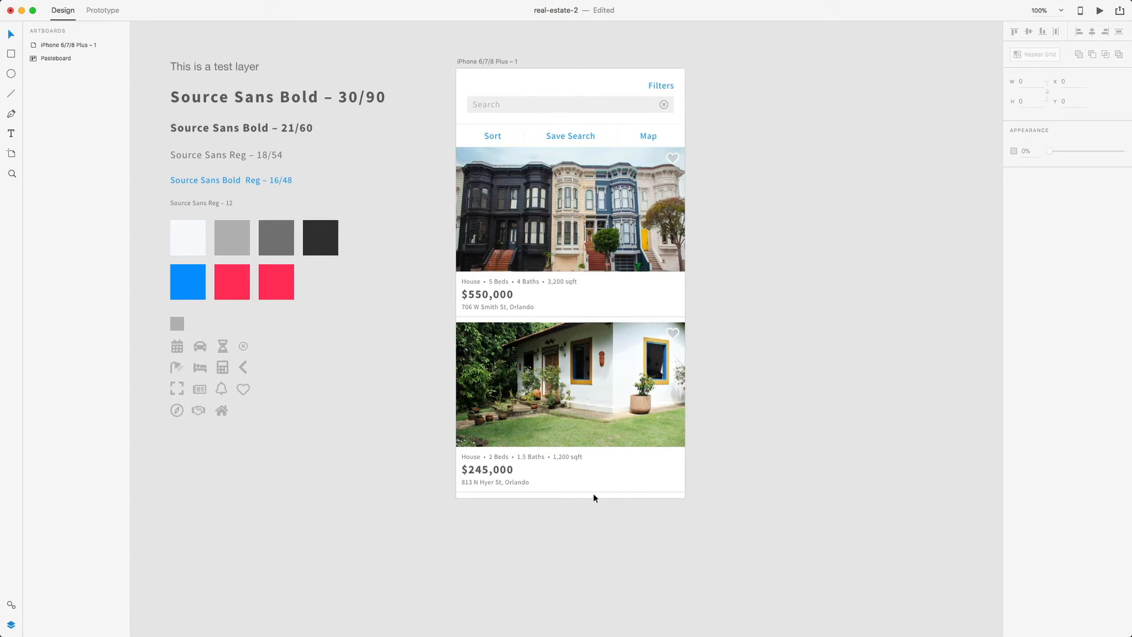
left_click(482, 62)
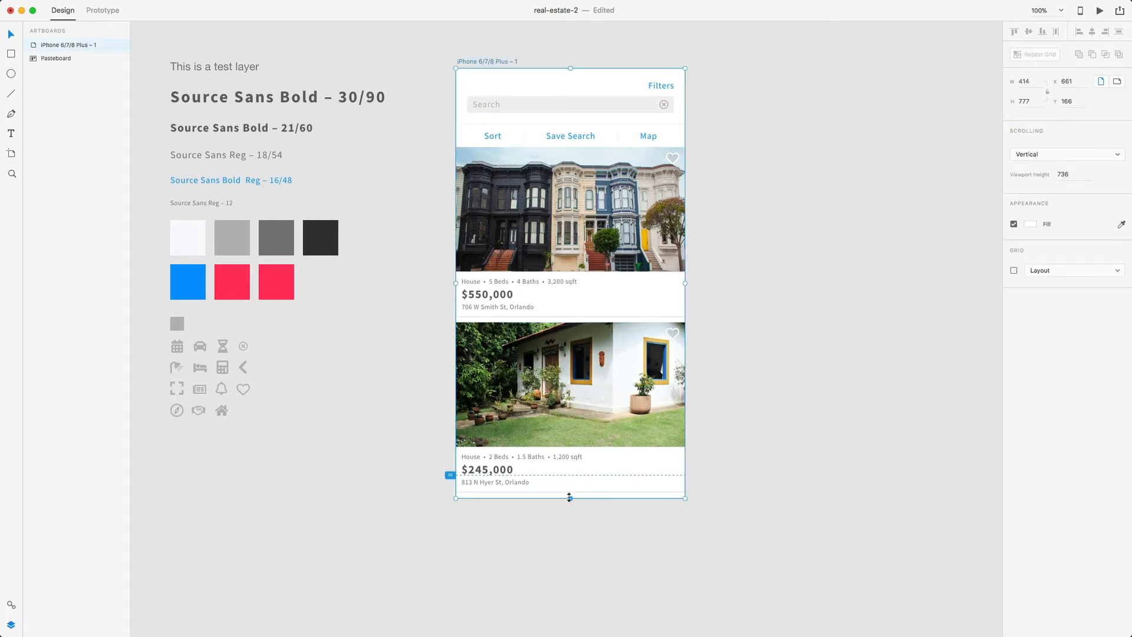
left_click_drag(569, 497, 568, 534)
left_click(430, 524)
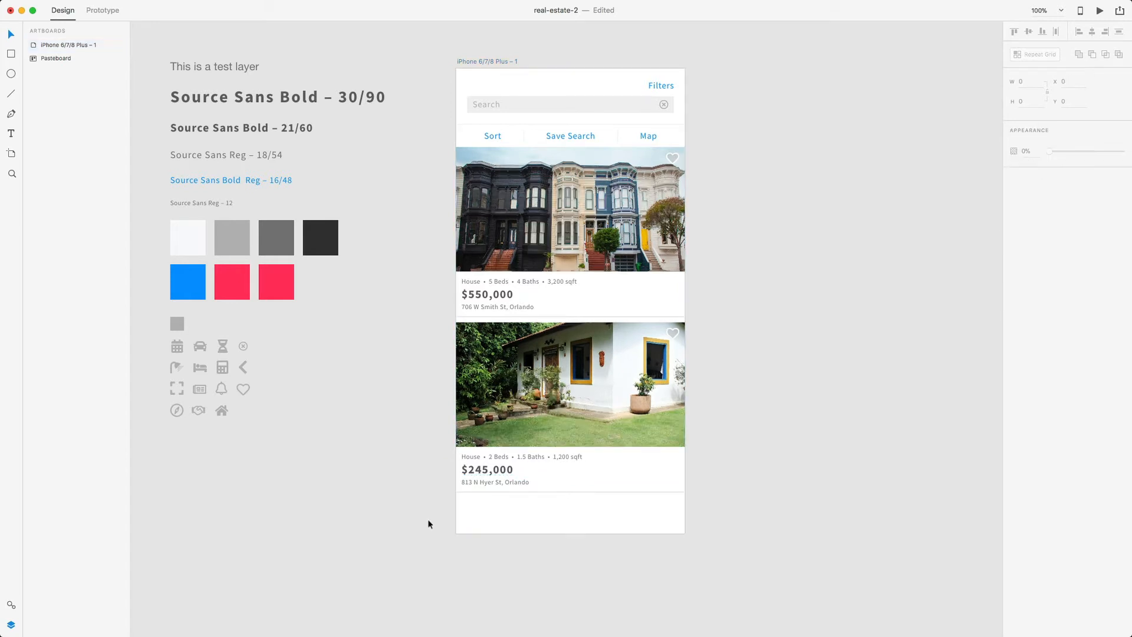
- Copy the newspaper and bell icons from the icon set into the artboard's bottom-left
scroll(435, 470, "down", 3)
scroll(440, 460, "left", 6)
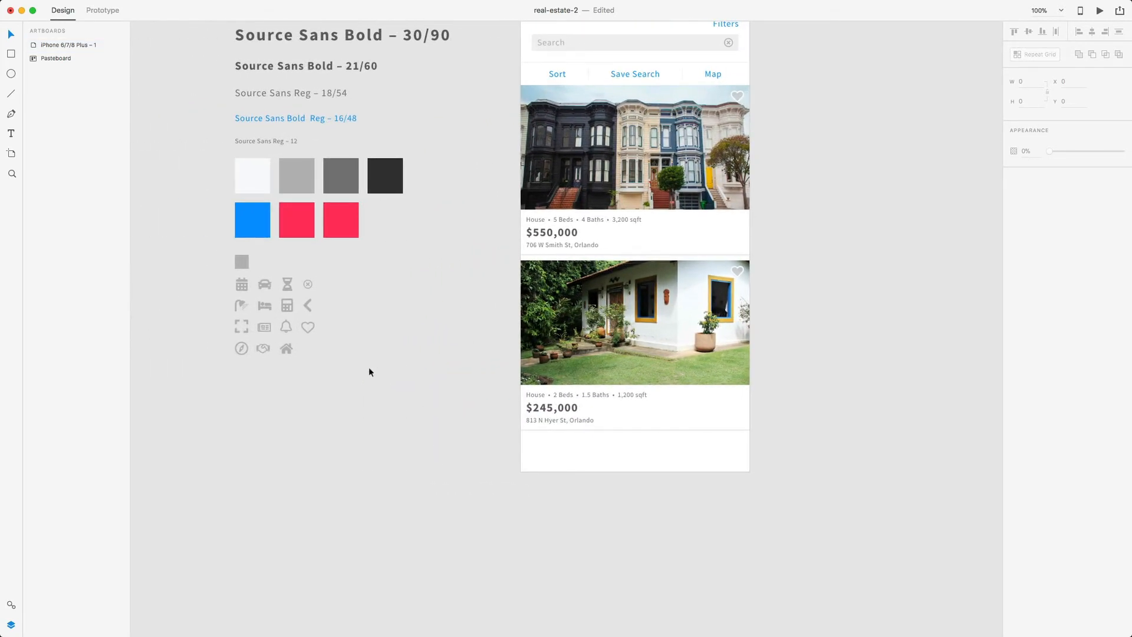
left_click(270, 329)
key("super+c")
left_click(571, 463)
key("super+v")
left_click_drag(635, 245, 539, 448)
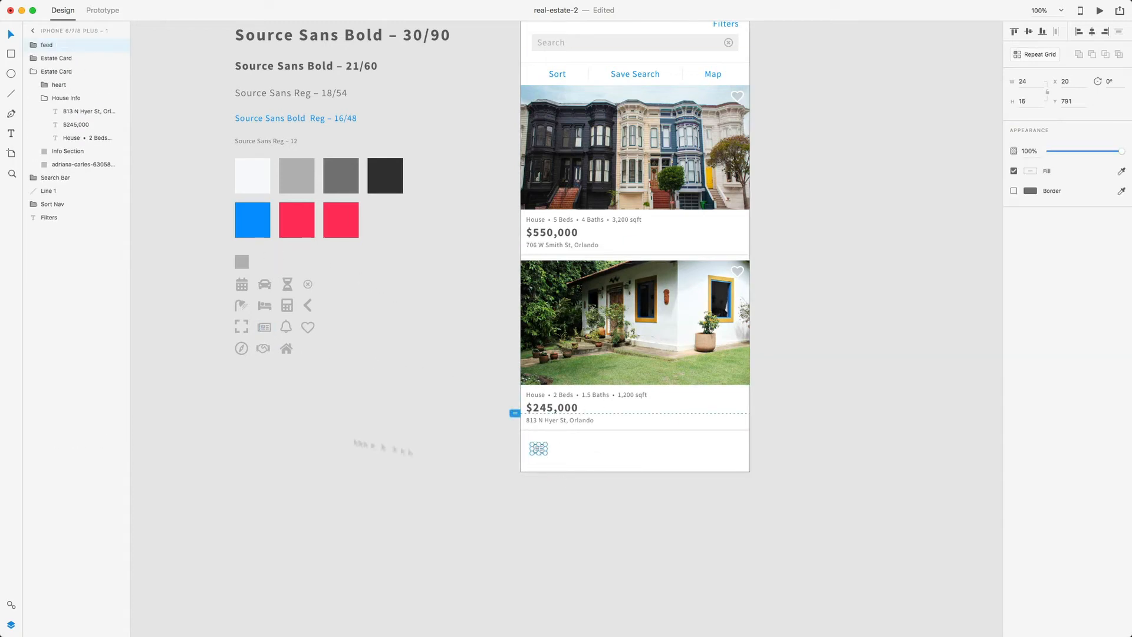
left_click(286, 326)
key("super+c")
left_click(565, 455)
key("super+v")
left_click_drag(635, 245, 566, 449)
key("super+z")
key("z")
key("v")
double_click(635, 247)
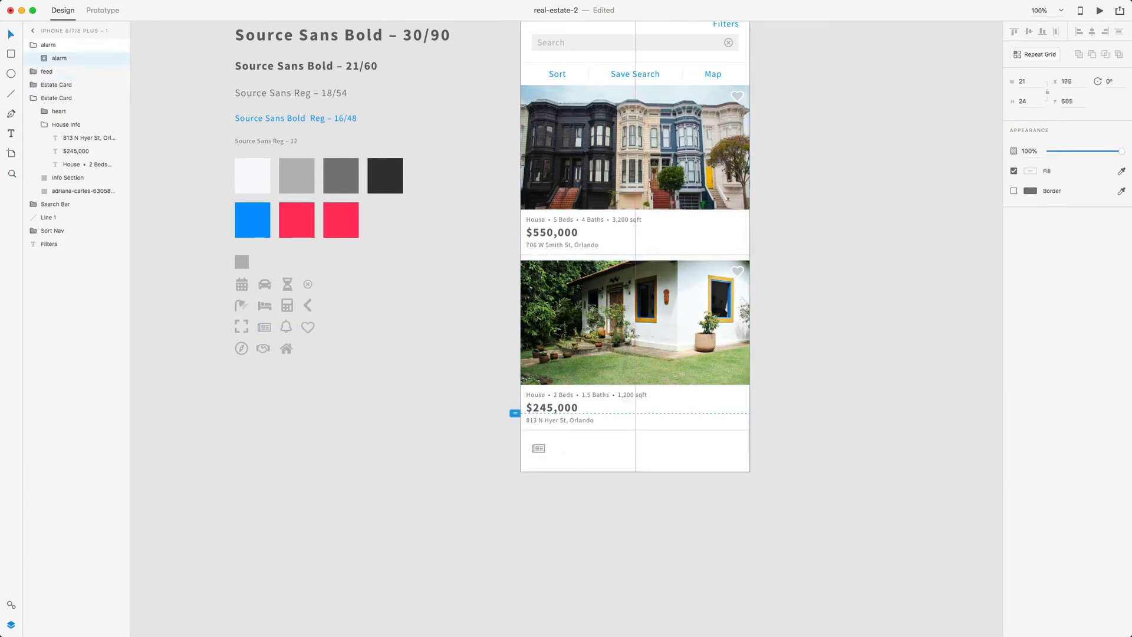
- Add the heart, compass and handshake icons along the bottom row
left_click(307, 328)
key("super+c")
left_click(624, 451)
key("super+v")
left_click_drag(635, 246, 595, 454)
left_click(448, 421)
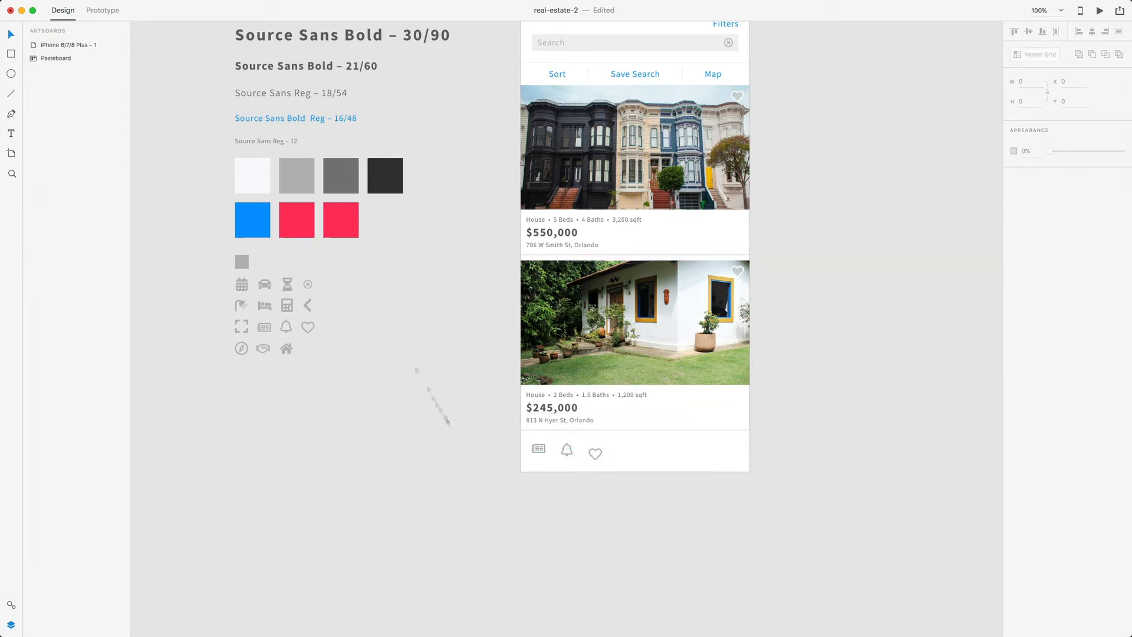
left_click(241, 348)
key("super+c")
left_click(624, 453)
key("super+v")
left_click_drag(635, 246, 629, 455)
left_click(263, 349)
key("super+c")
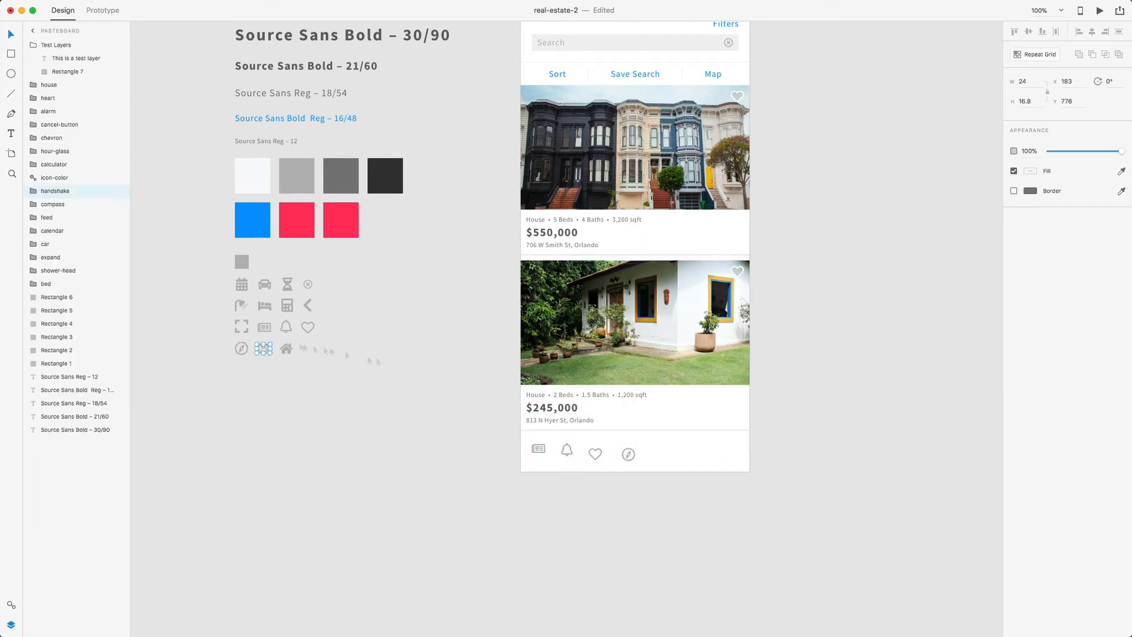
left_click(663, 452)
key("super+v")
left_click_drag(636, 247, 667, 455)
- Adjust the newspaper icon's vertical position to line up with the row
key("super+plus")
scroll(596, 454, "down", 5)
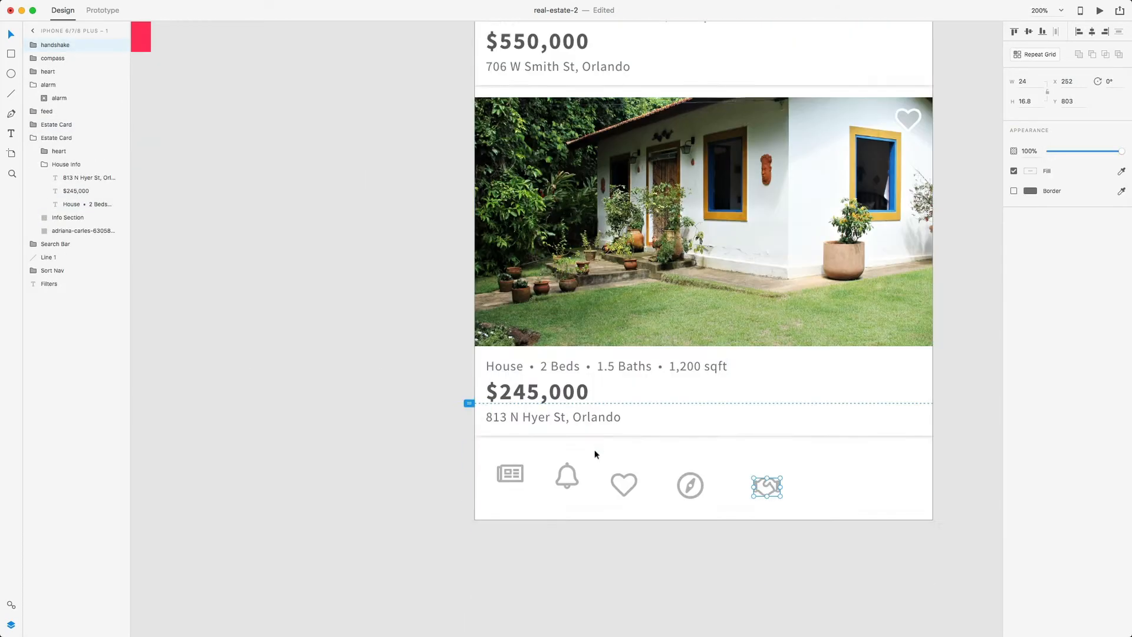
scroll(546, 447, "right", 1)
left_click(494, 451)
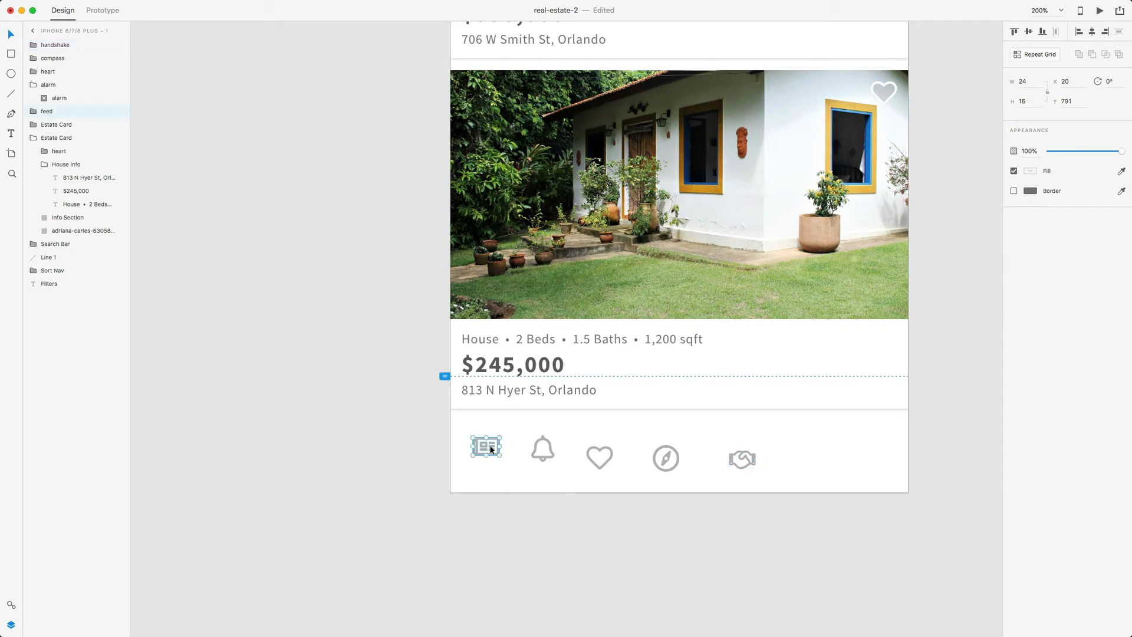
key("alt")
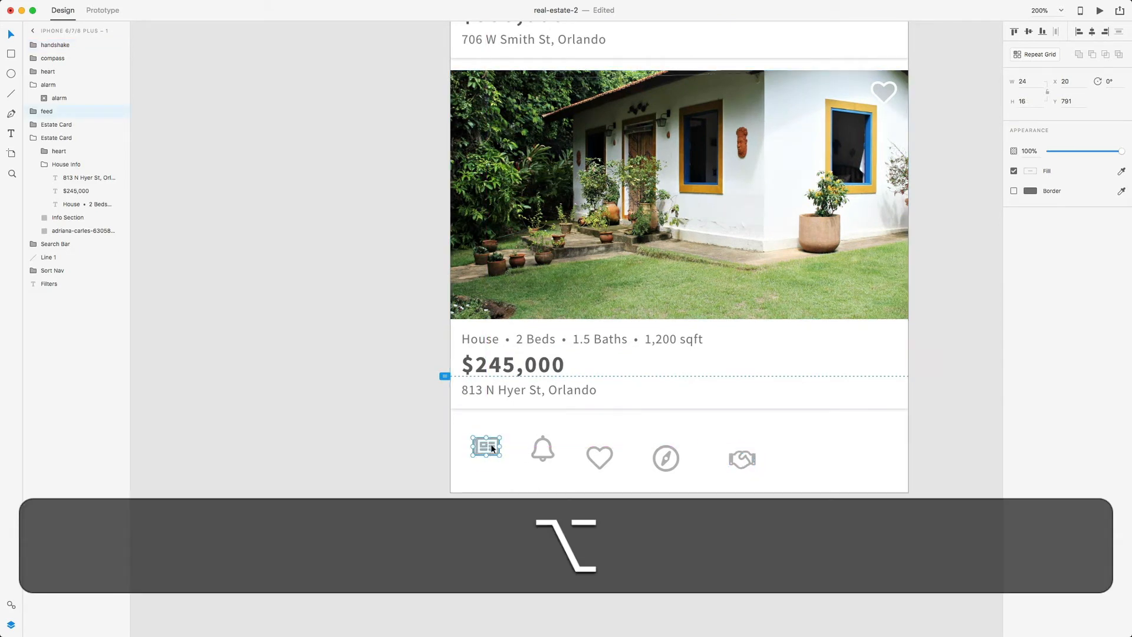
left_click_drag(493, 448, 492, 439)
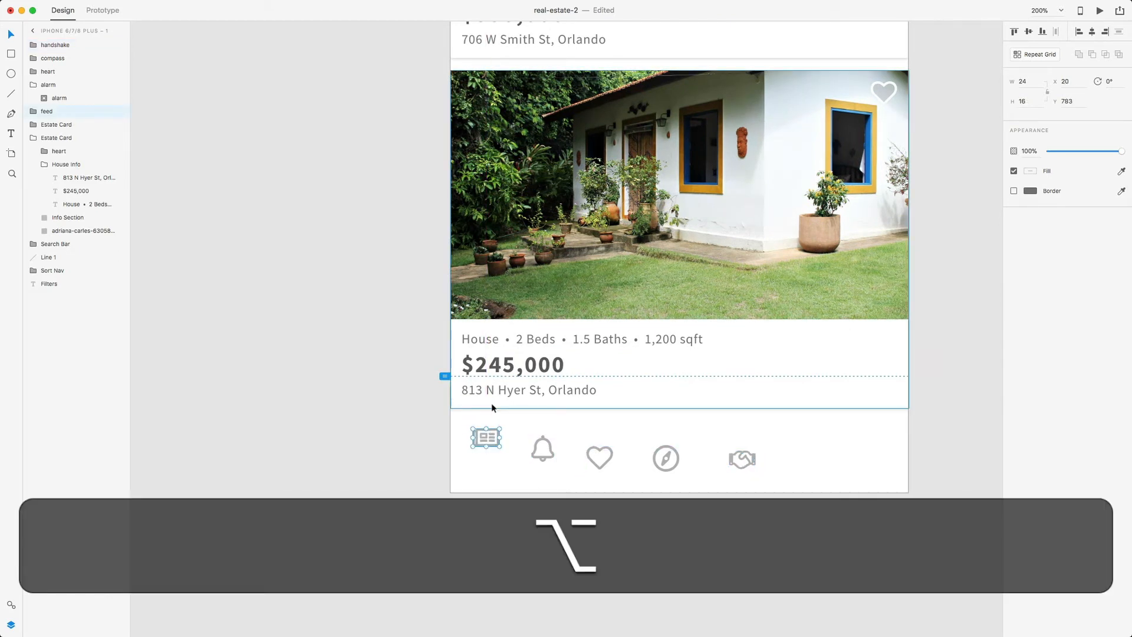
key("Down")
key("alt+Down")
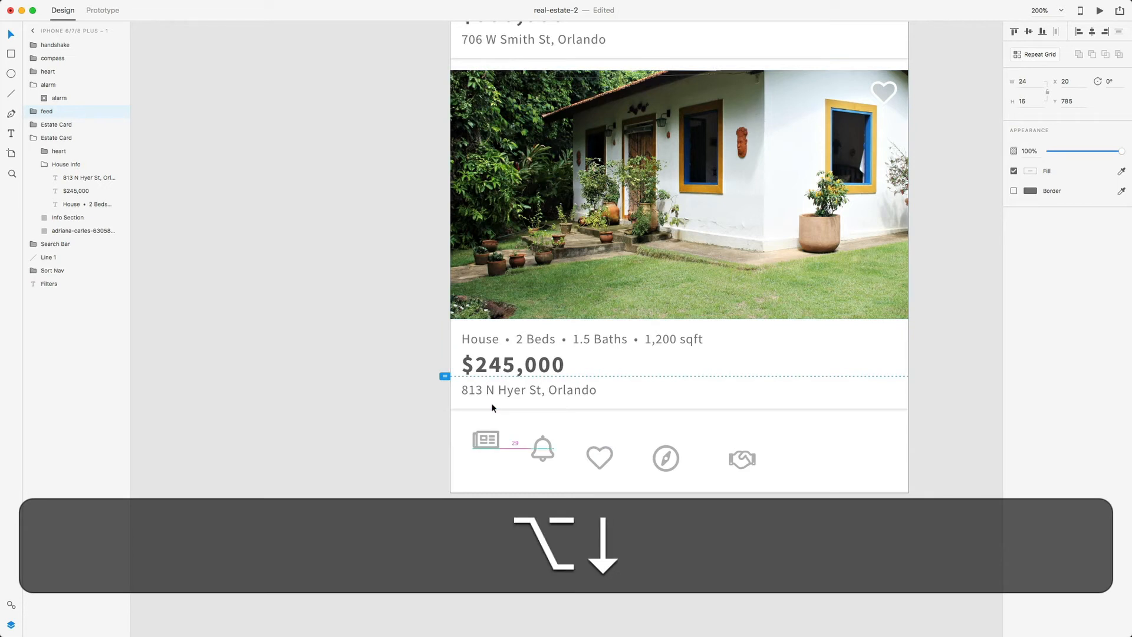
left_click(472, 498)
scroll(506, 450, "right", 1)
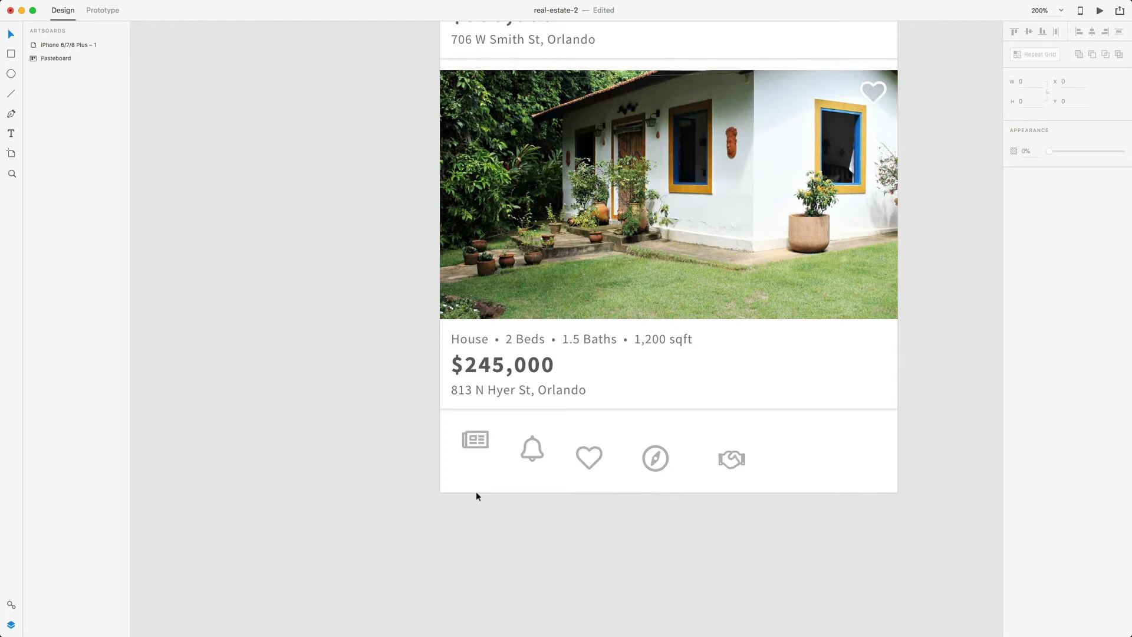
- Draw a bottom-left rectangle sized 82 × 6 with its border turned off
key("r")
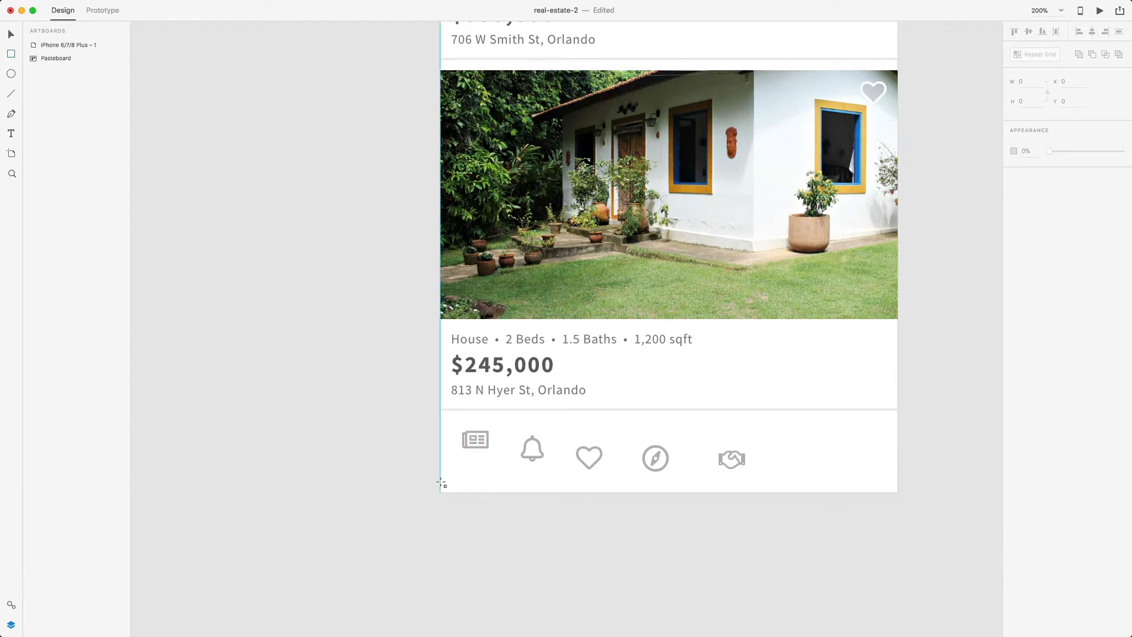
left_click_drag(441, 483, 521, 496)
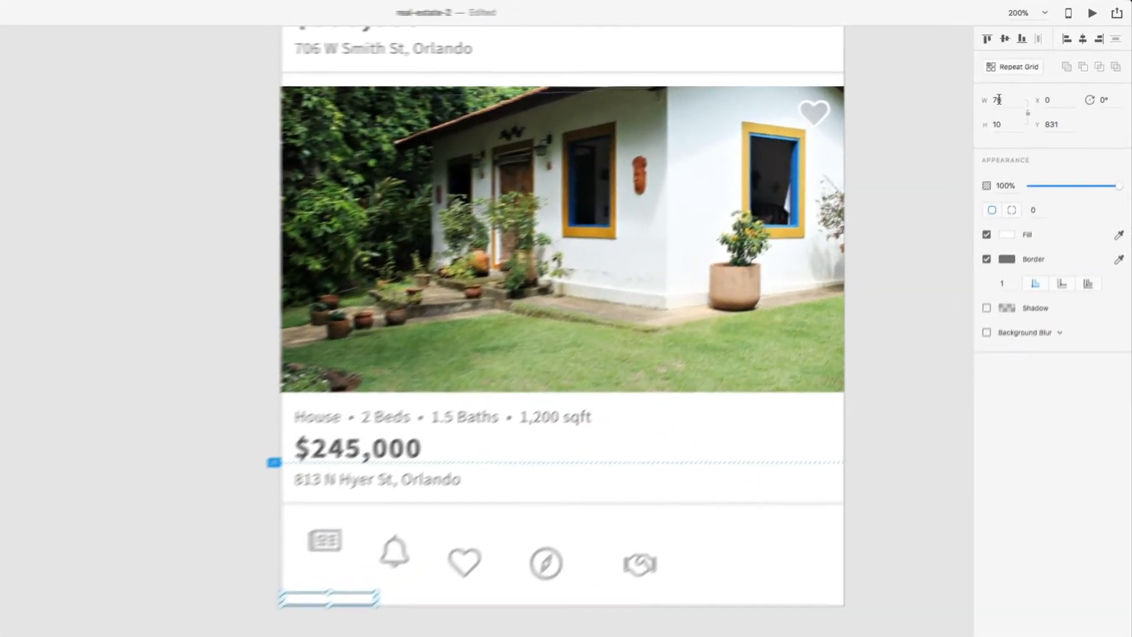
left_click(998, 100)
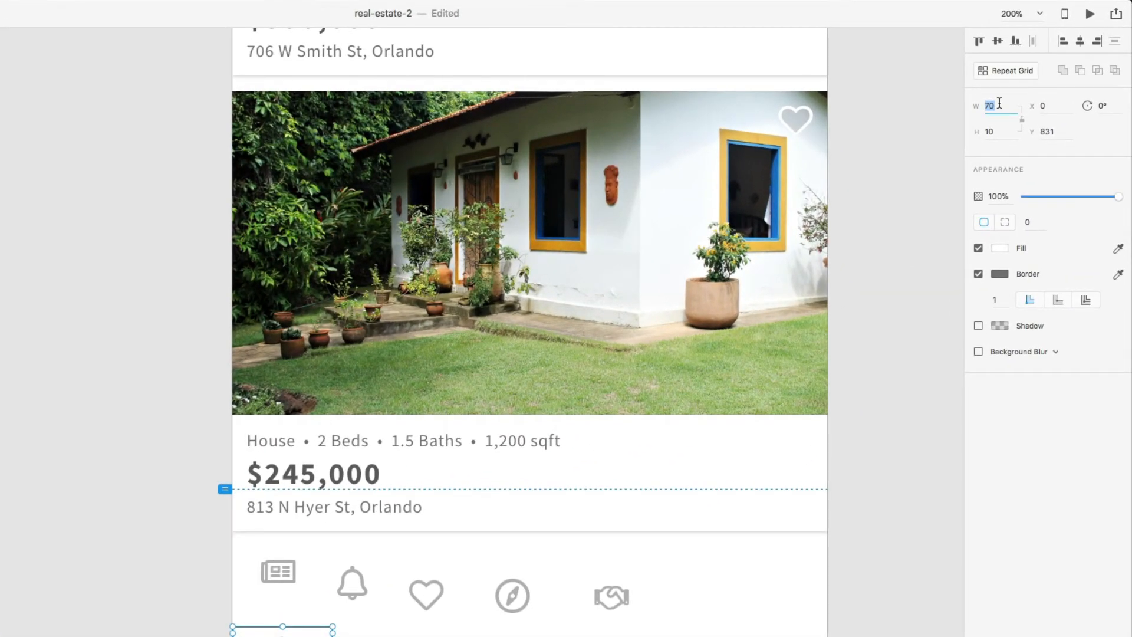
type("82")
left_click(997, 134)
type("6")
key("Return")
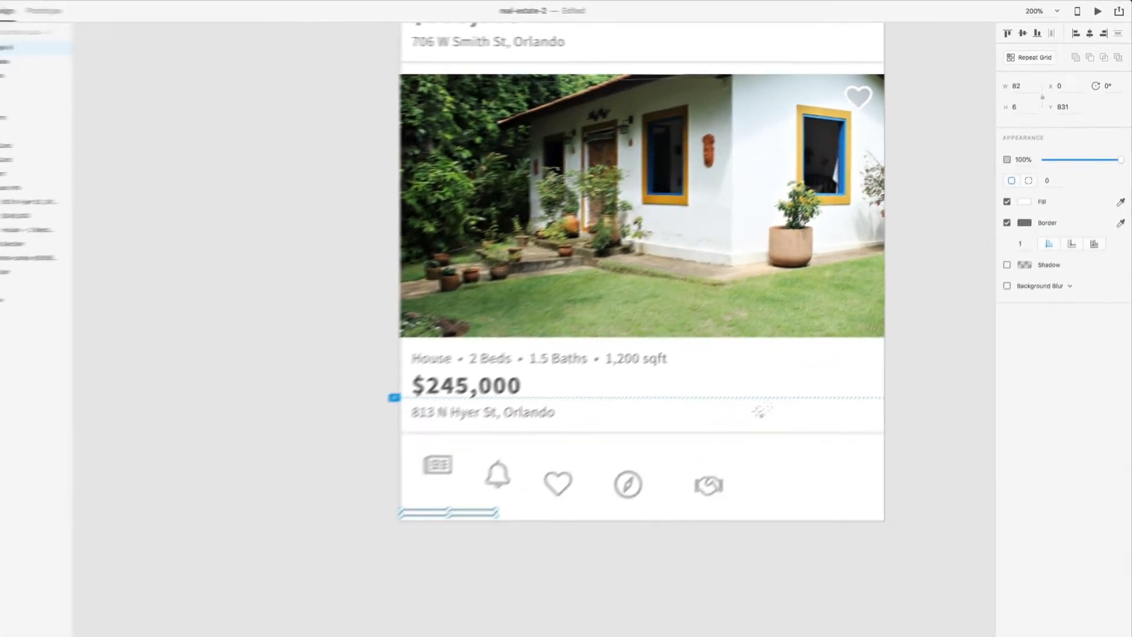
left_click(1007, 223)
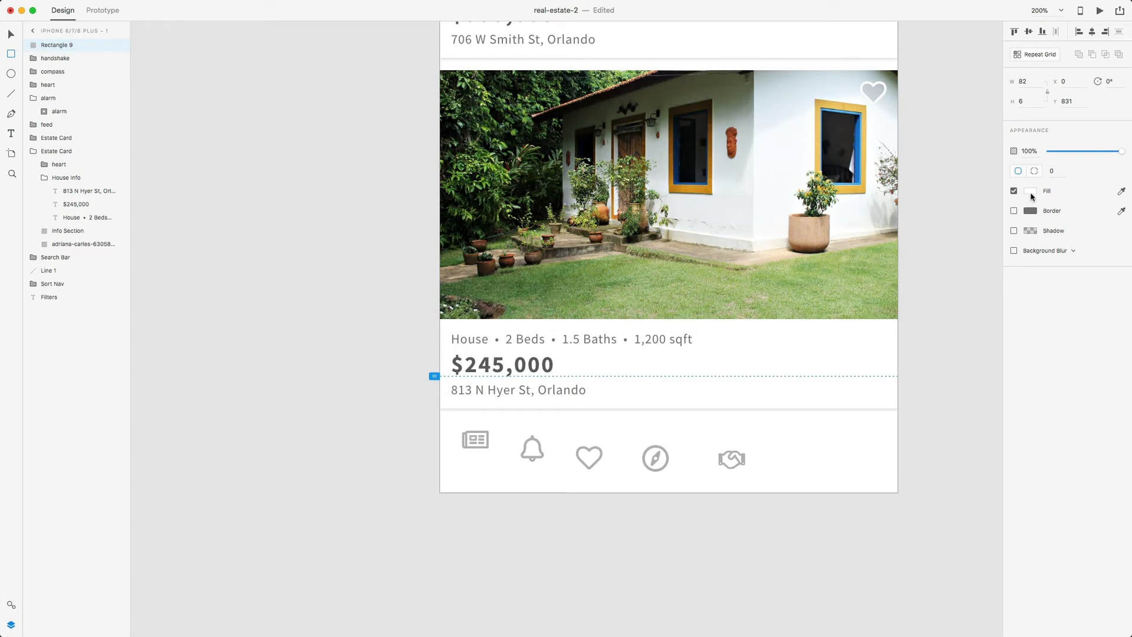
- Fill the bar with the saved blue #008DFF and save it as a colour swatch
left_click(1030, 193)
left_click(9, 607)
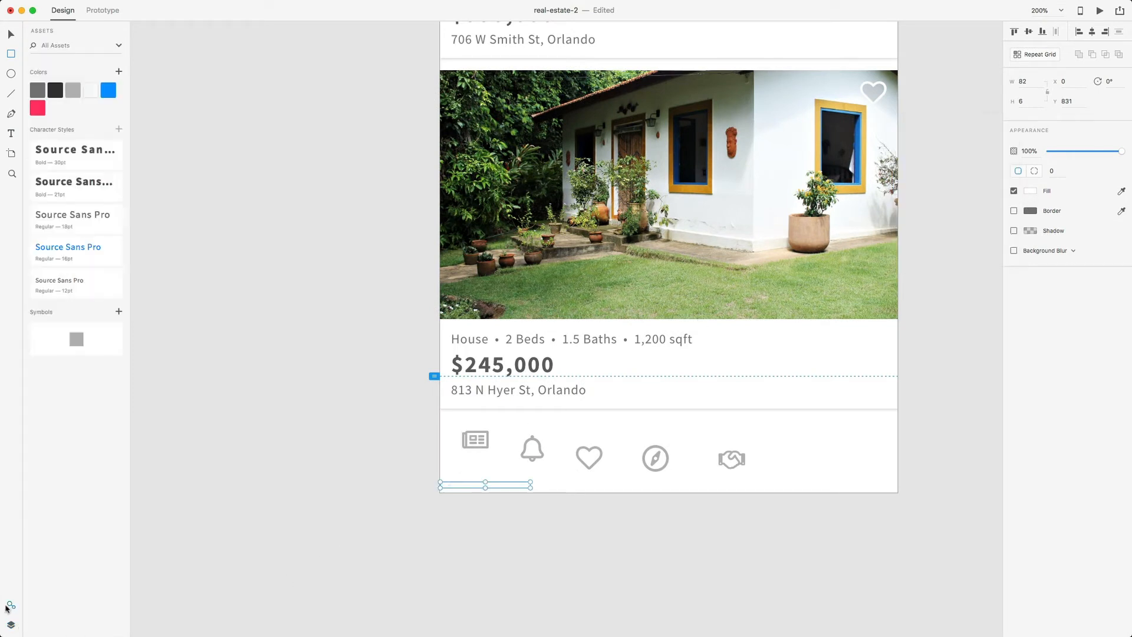
left_click(113, 95)
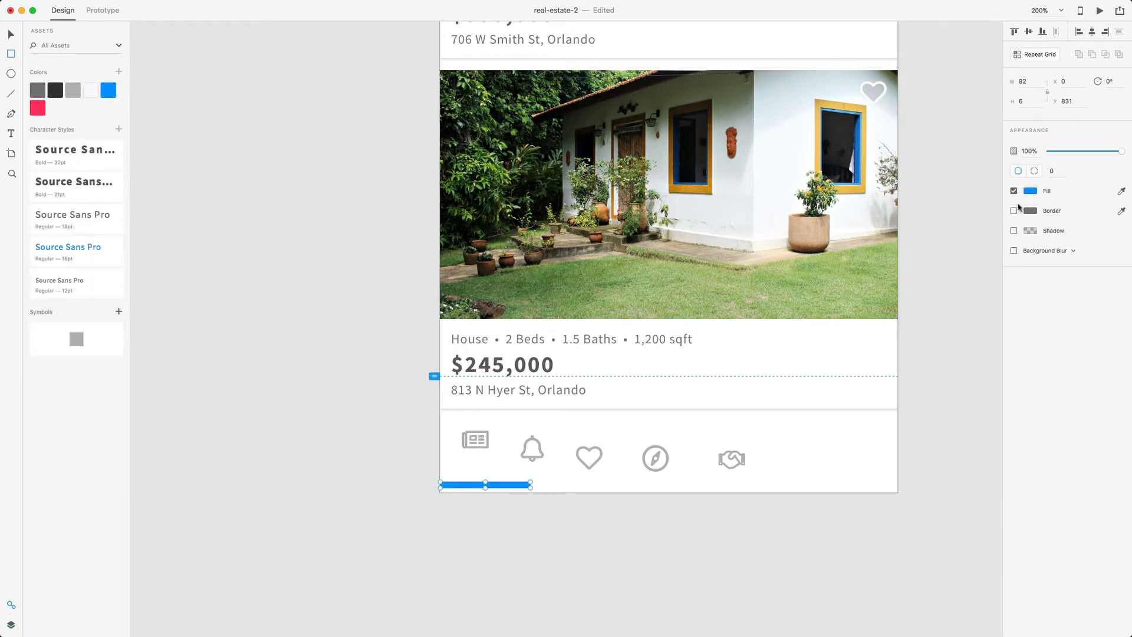
left_click(1031, 193)
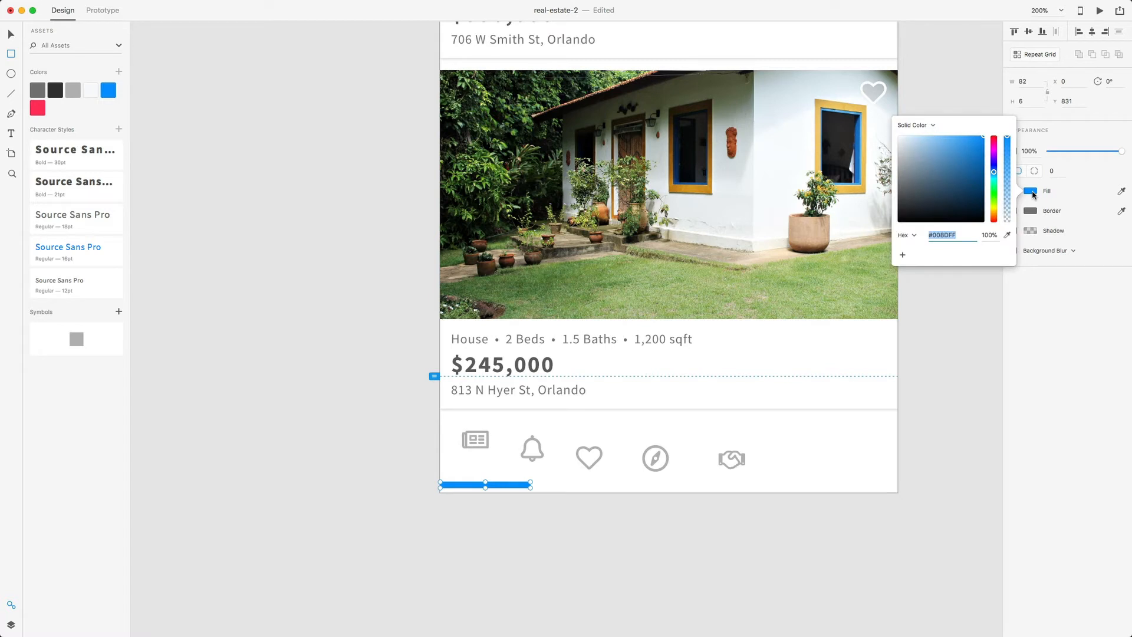
left_click(903, 256)
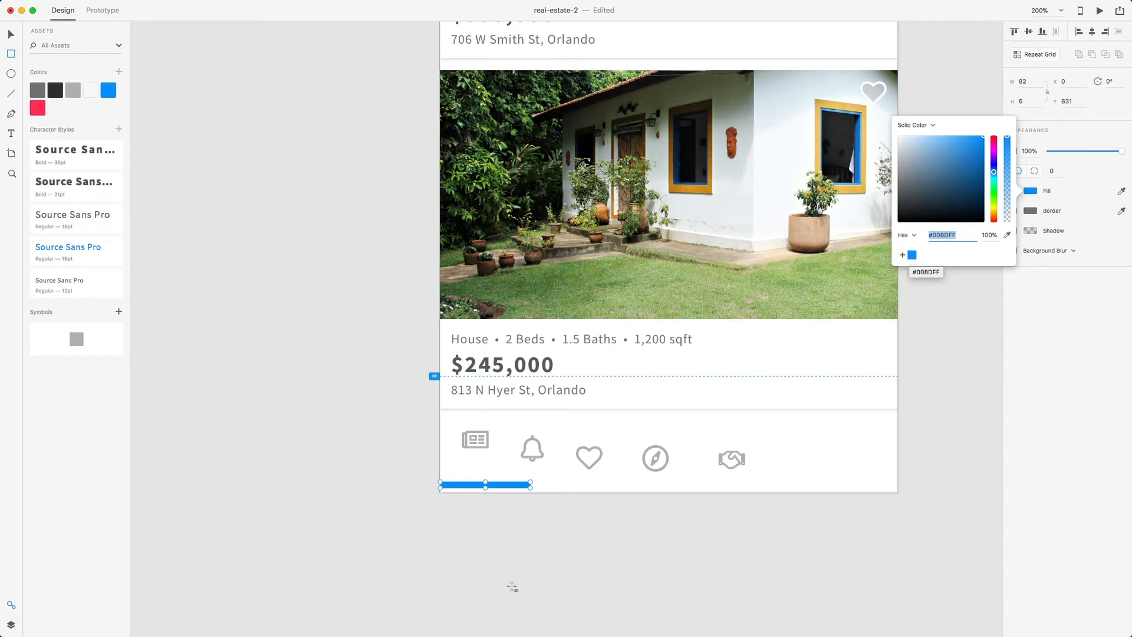
- Nudge the blue bar down to sit flush along the artboard's bottom edge
key("v")
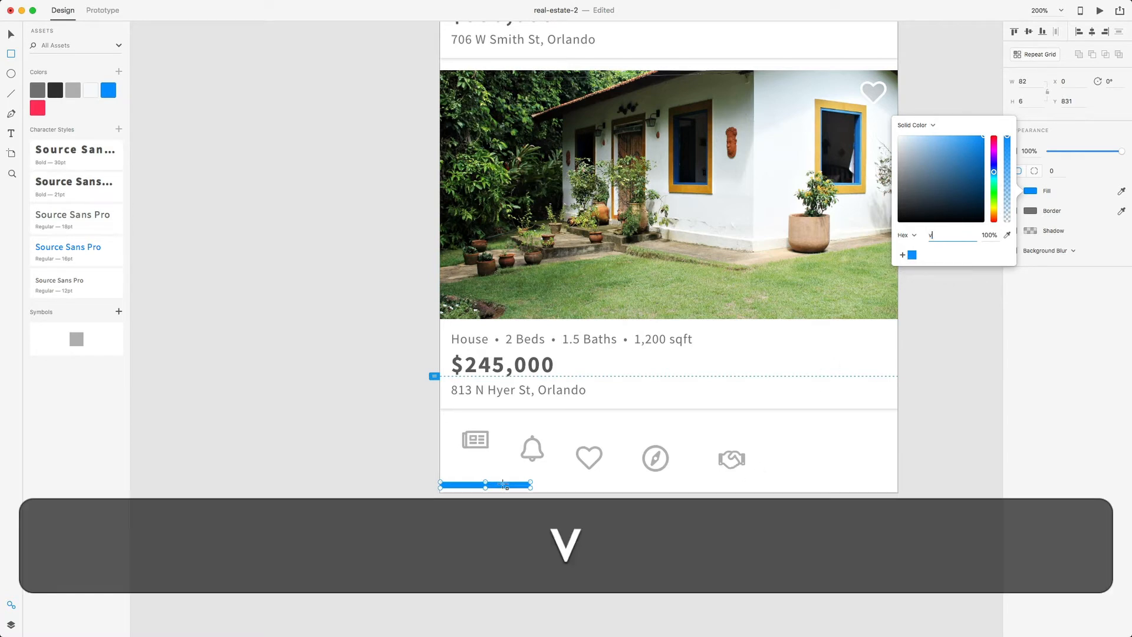
left_click(528, 520)
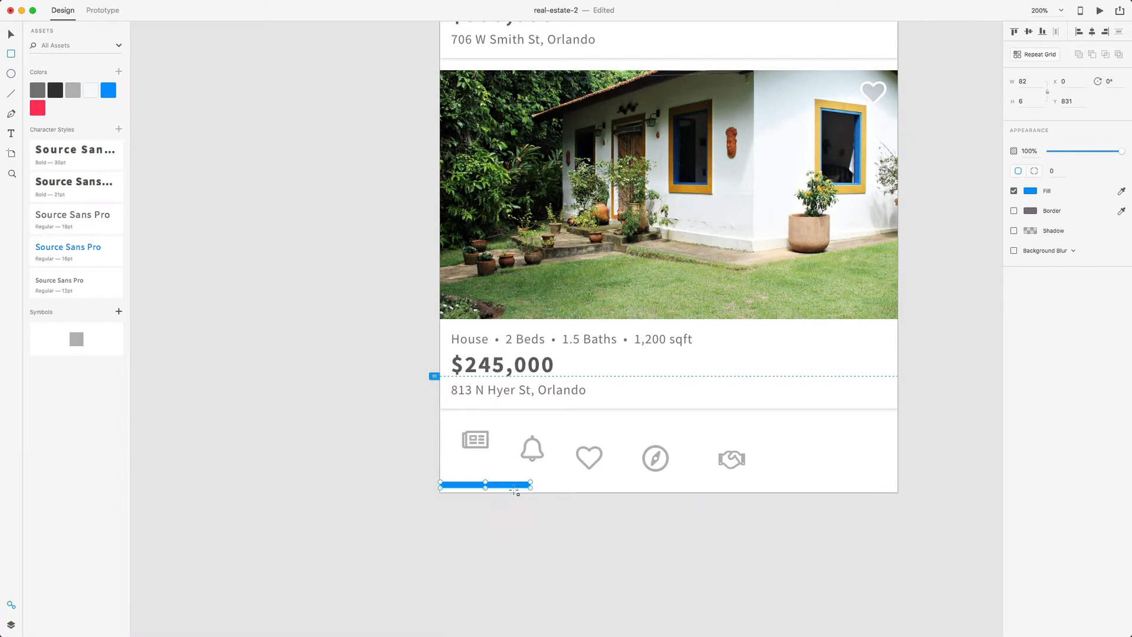
key("v")
key("Down")
key("Down")
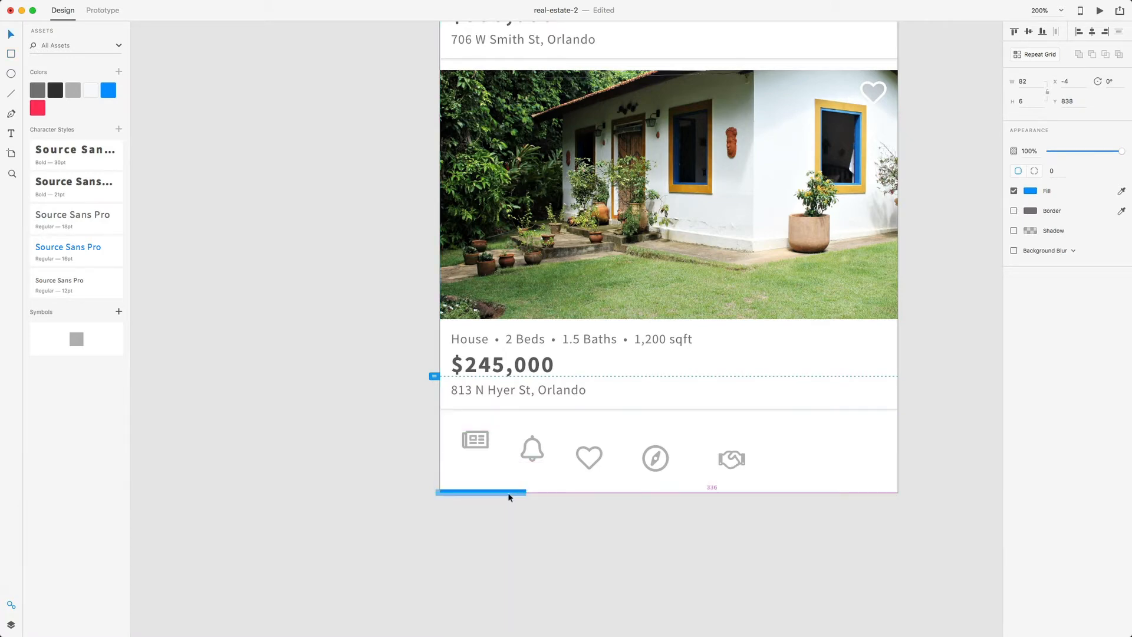
key("super+equal")
- Nudge the blue underline bar flush with the card's bottom edge under the first tab
scroll(510, 527, "down", 2)
key("Down")
key("Down")
left_click(493, 535)
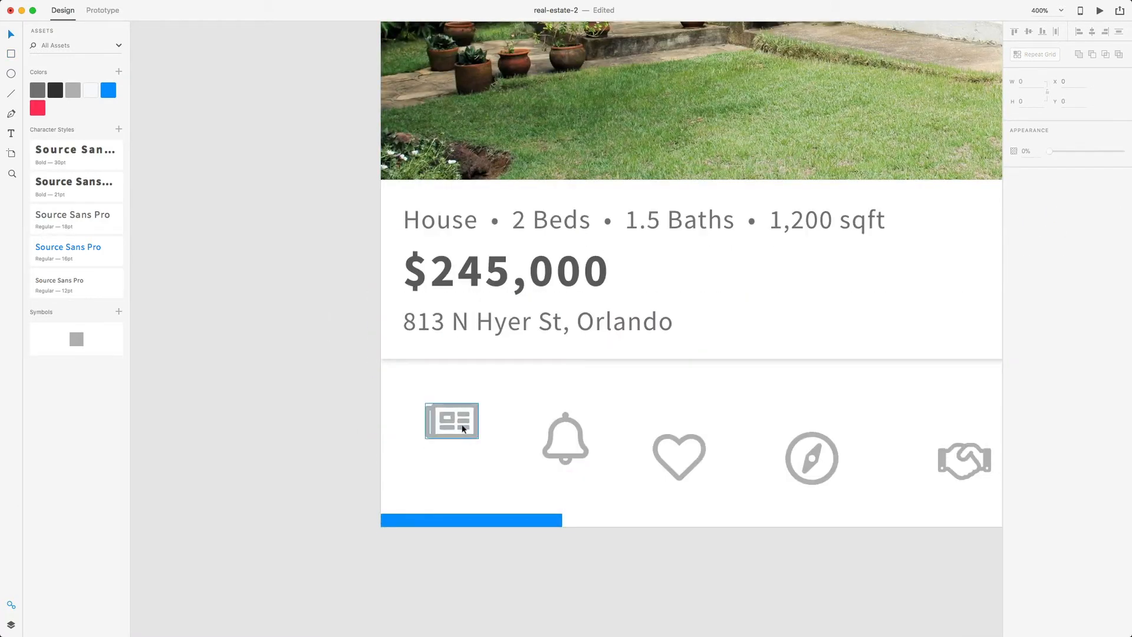
left_click_drag(463, 521, 472, 479)
key("alt")
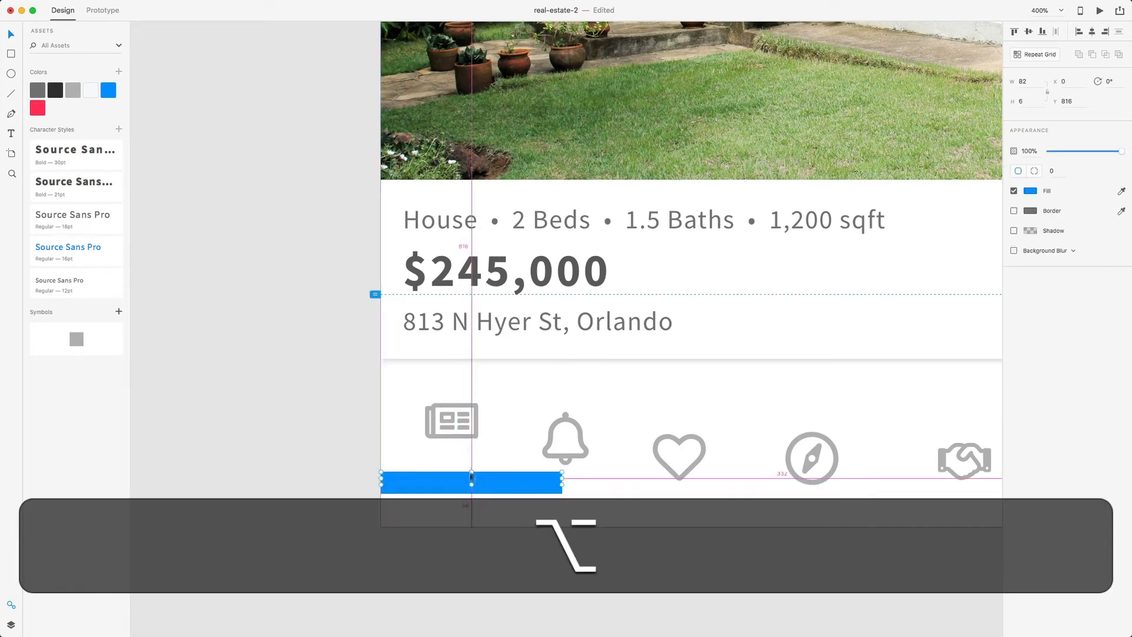
key("super+z")
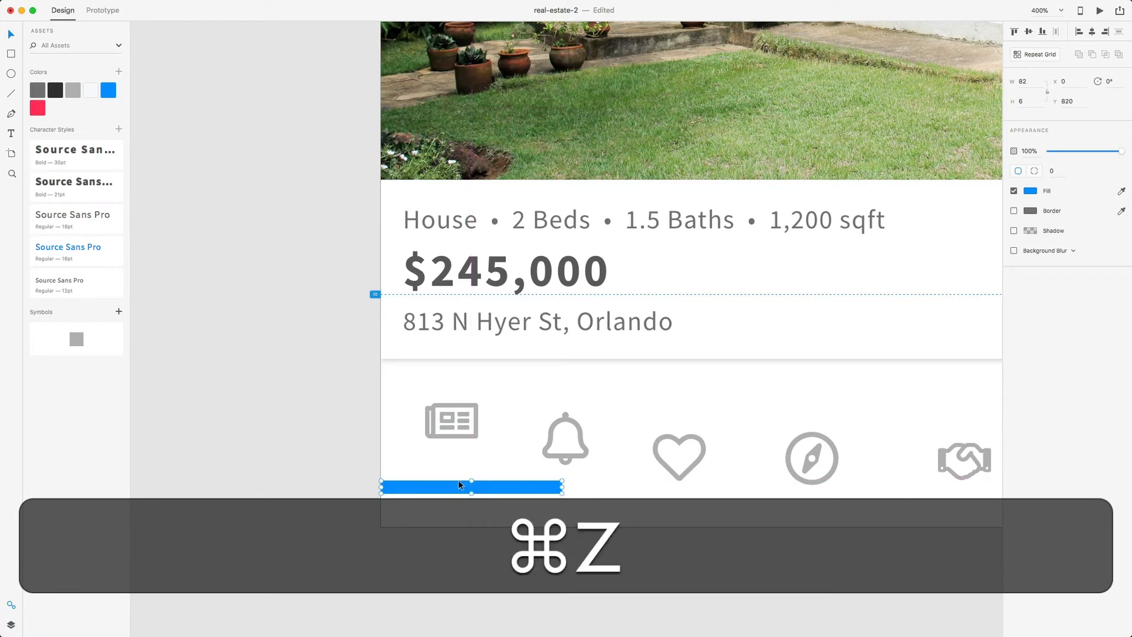
left_click_drag(458, 484, 458, 481)
key("alt")
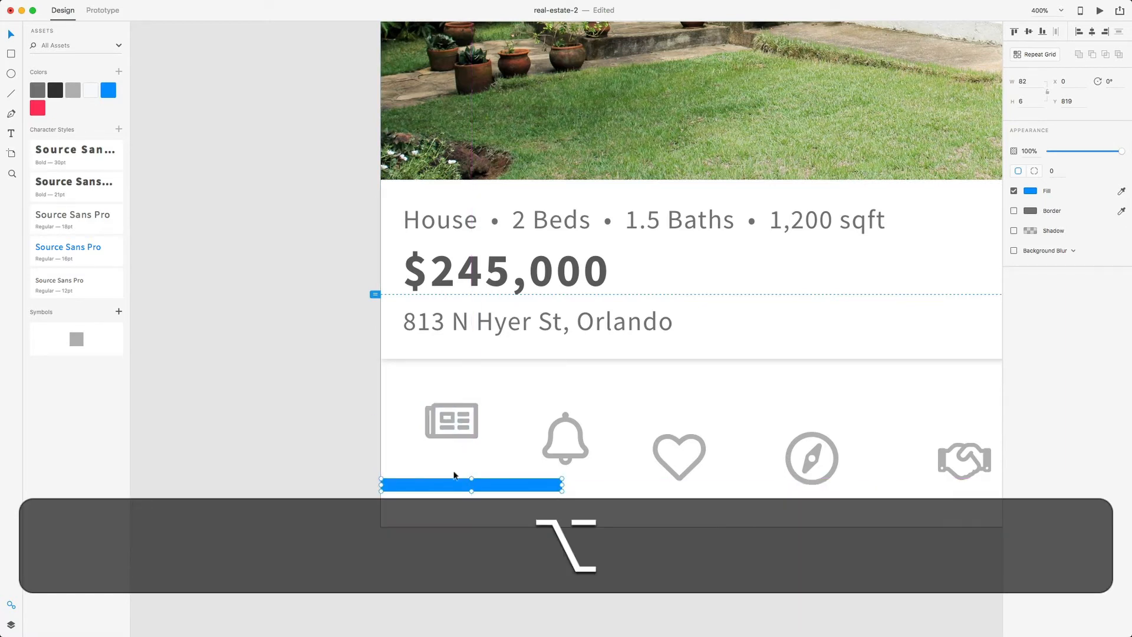
key("Up")
key("alt+Up")
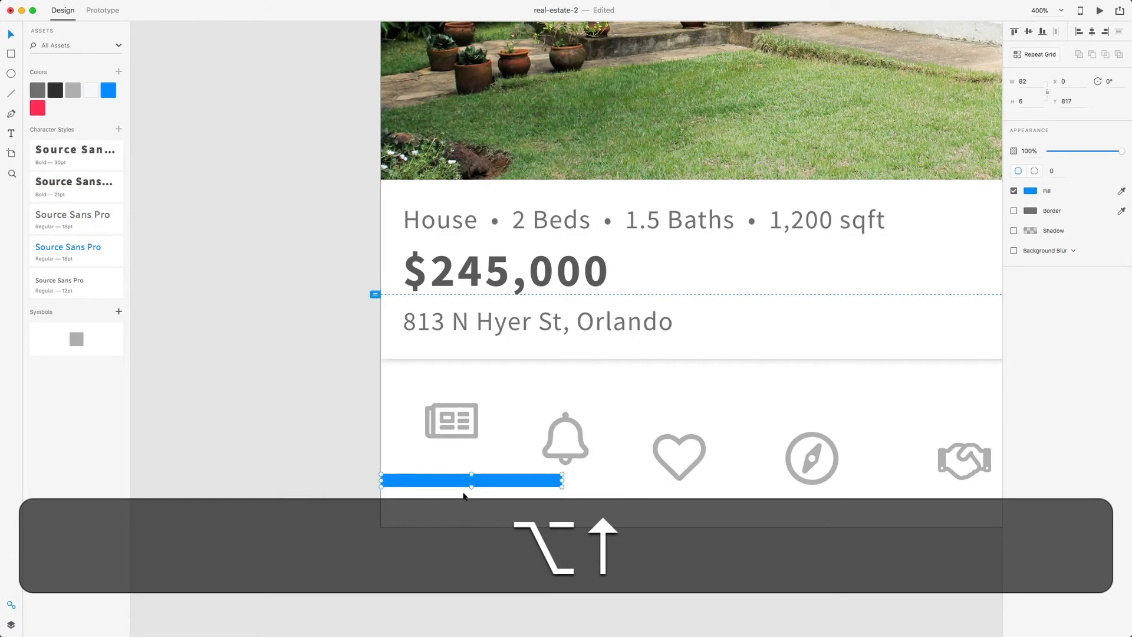
key("super+minus")
key("super+minus")
- Zoom in on the tab bar and shift the news icon right to centre it over the bar
scroll(472, 495, "up", 10)
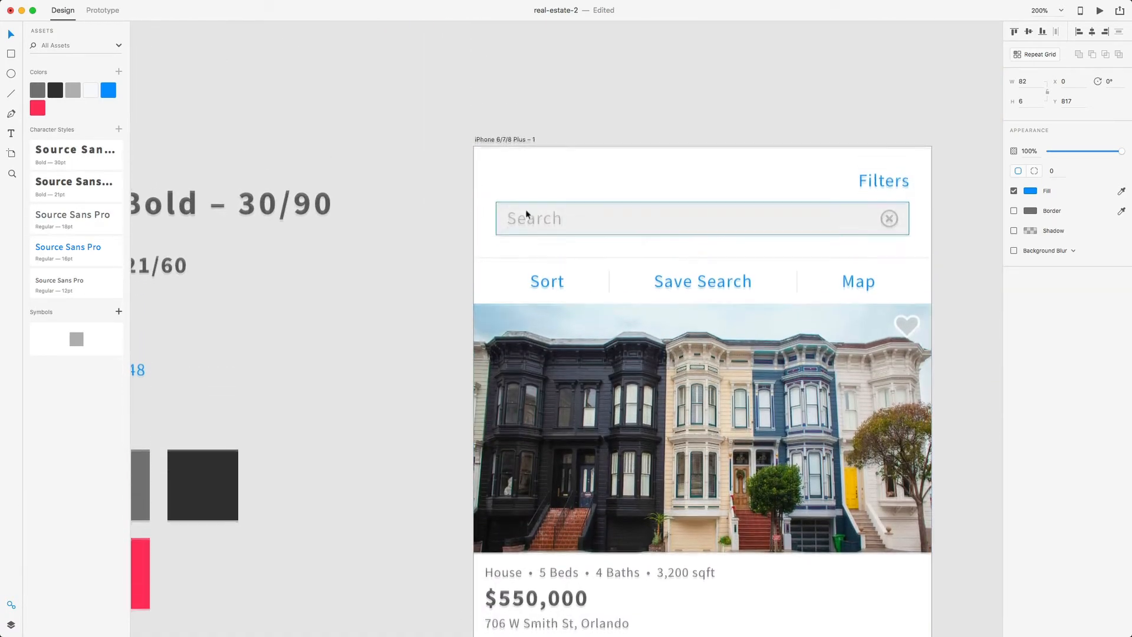
left_click(513, 145)
left_click(514, 142)
scroll(541, 280, "down", 12)
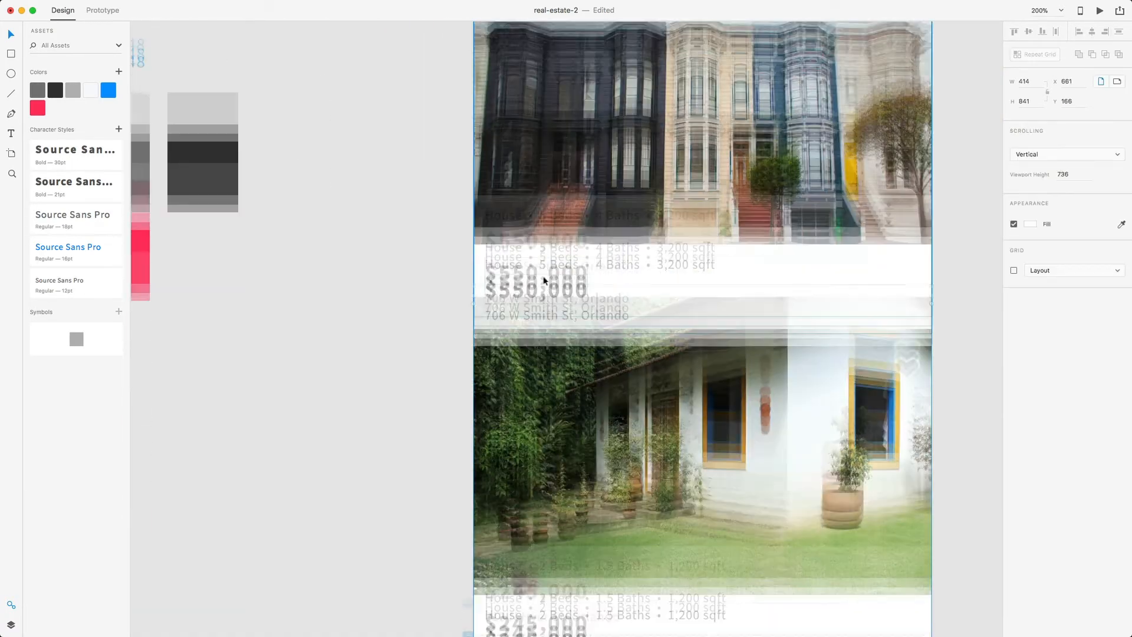
key("super+plus")
key("super+minus")
key("super+minus")
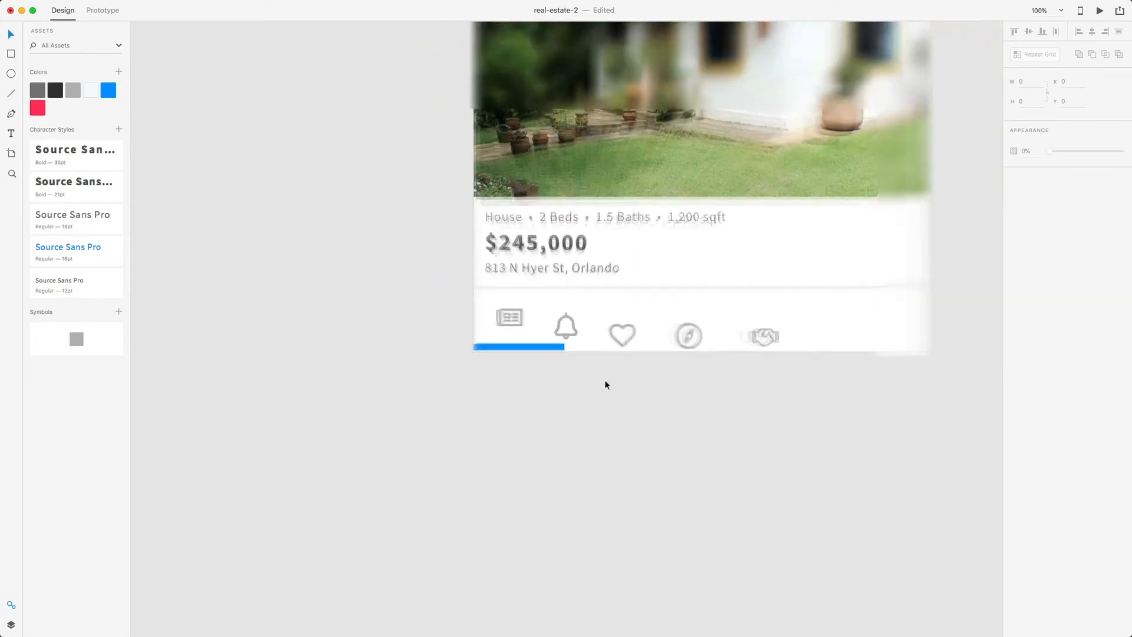
scroll(555, 111, "down", 5)
key("super+plus")
key("super+plus")
scroll(586, 470, "down", 3)
key("super+plus")
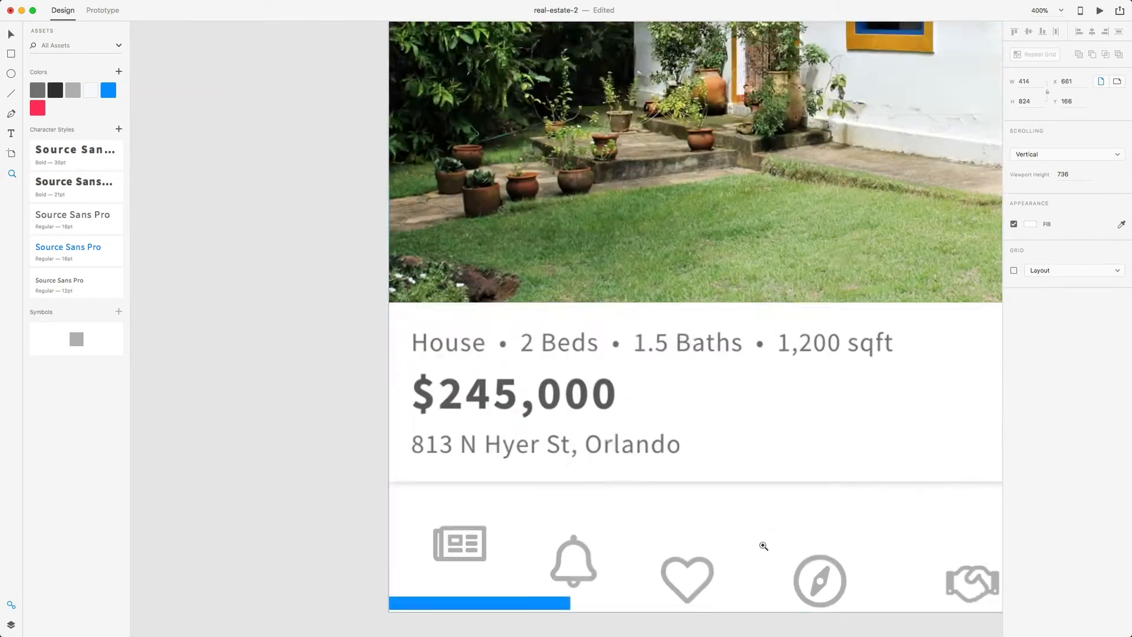
scroll(813, 542, "down", 3)
key("z")
key("v")
left_click(841, 531)
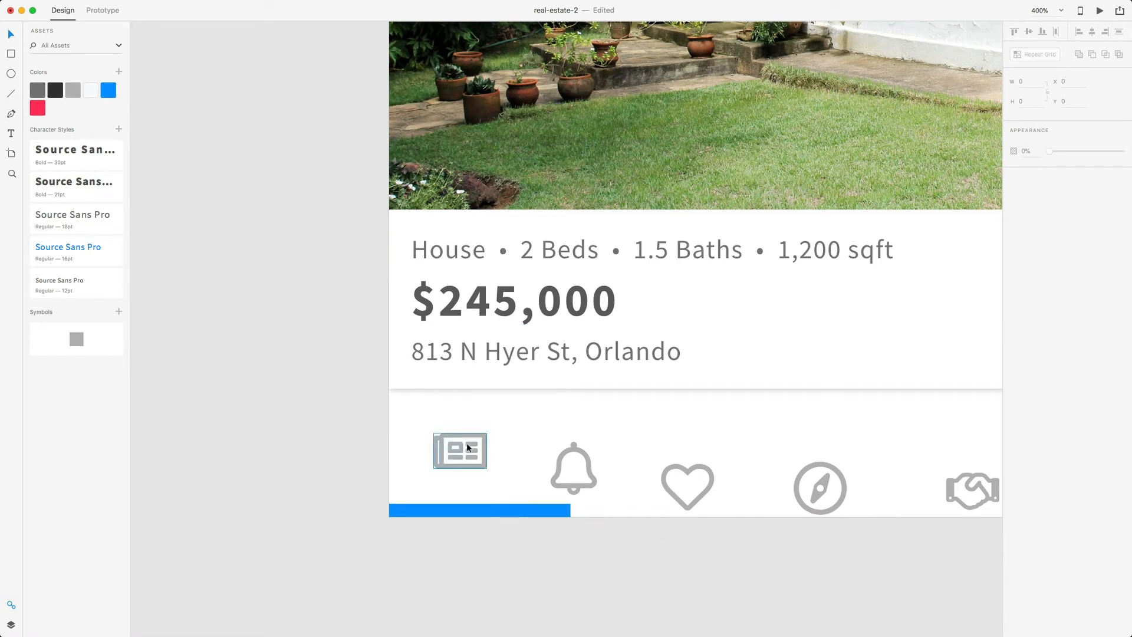
left_click_drag(472, 440, 494, 440)
left_click(512, 565)
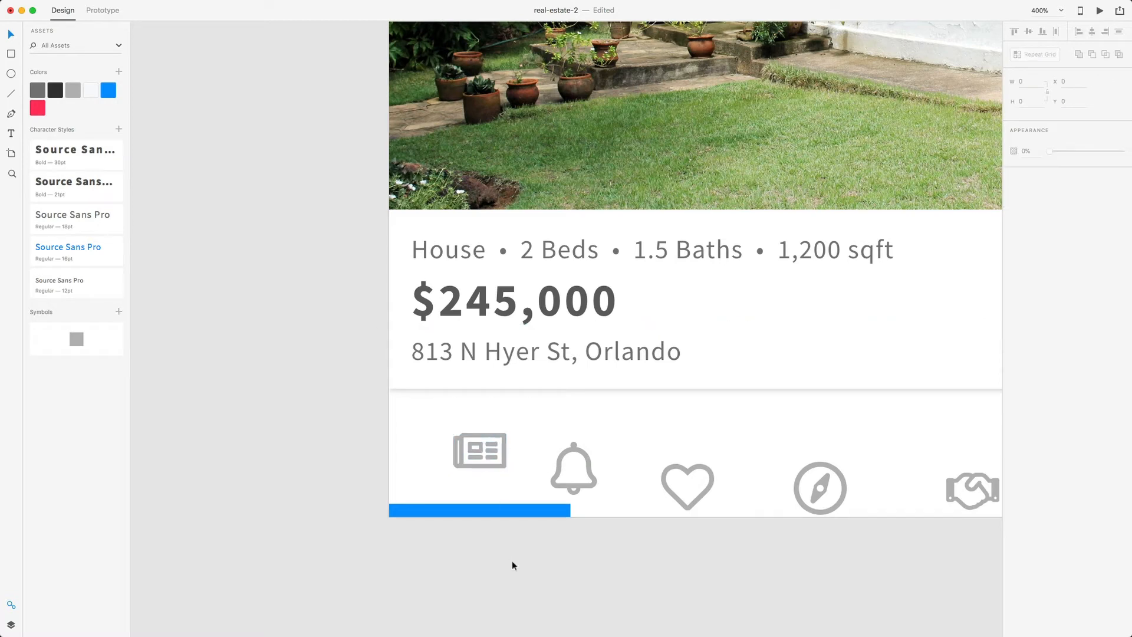
key("super+minus")
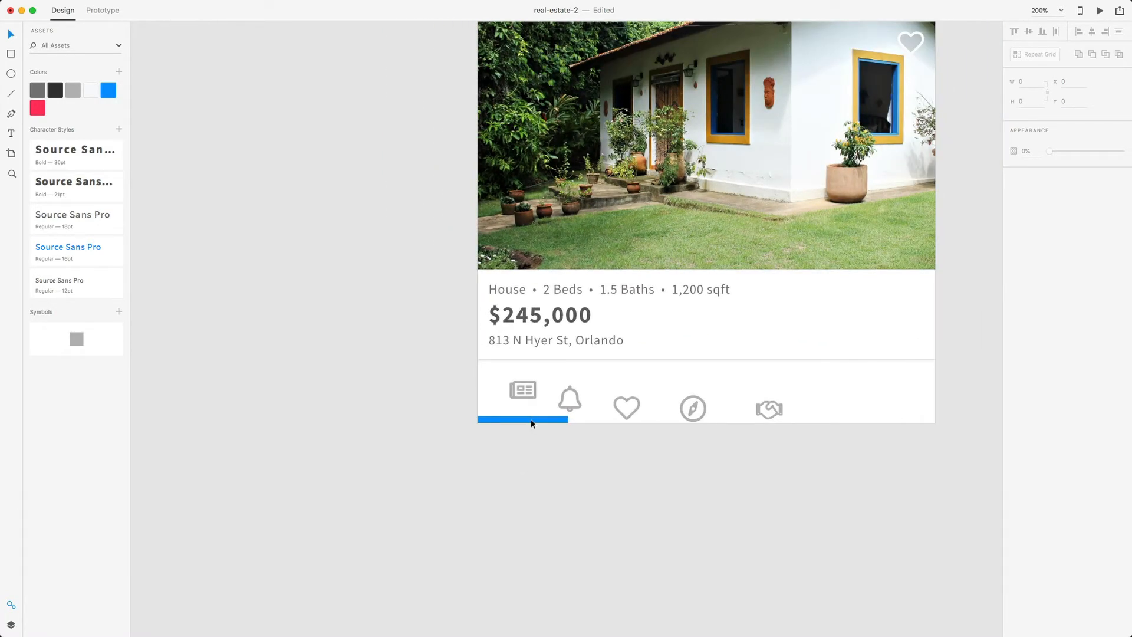
- Copy the blue bar under the rightmost tab and raise the handshake icon onto the icon row
left_click(531, 419)
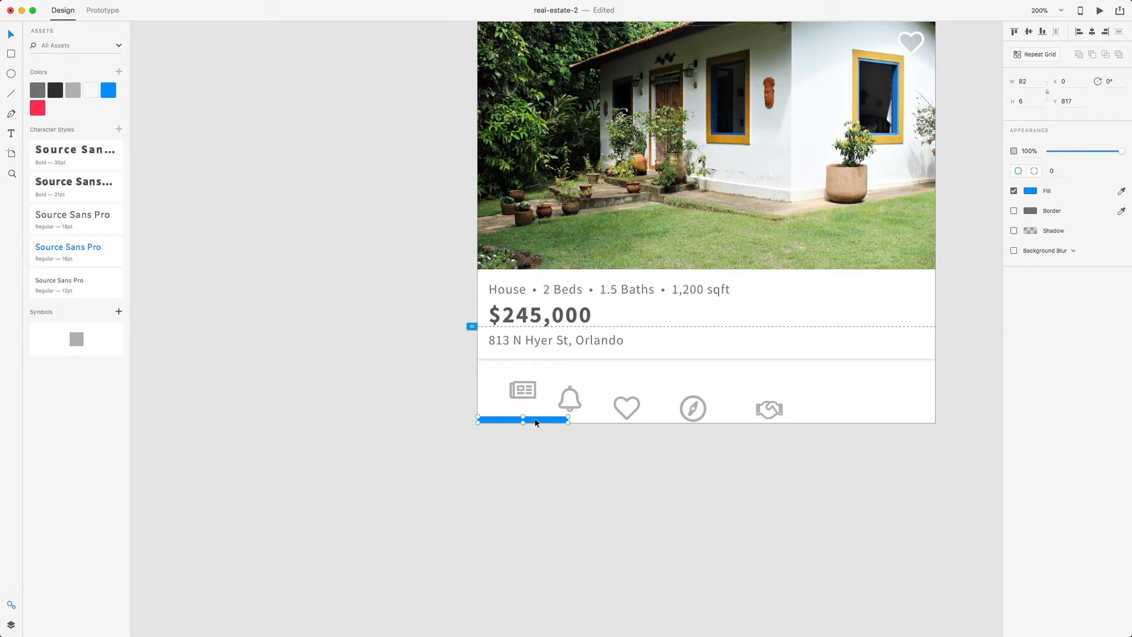
left_click_drag(537, 422, 895, 421)
left_click_drag(781, 411, 900, 399)
left_click(528, 391)
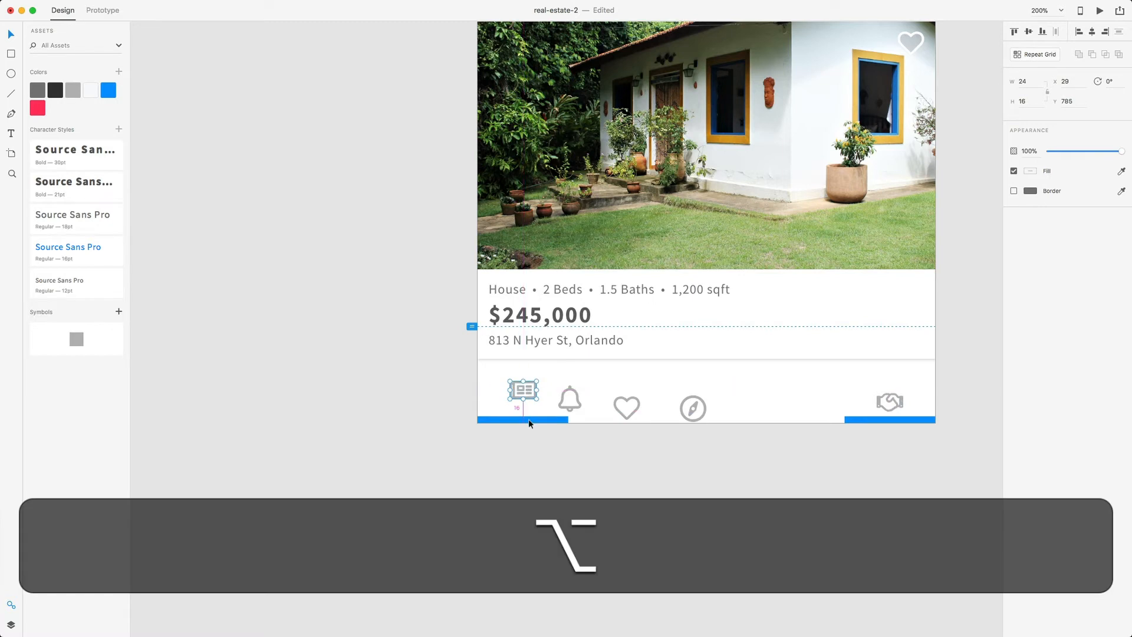
left_click(896, 400, "alt")
left_click_drag(897, 399, 896, 387)
left_click(906, 458)
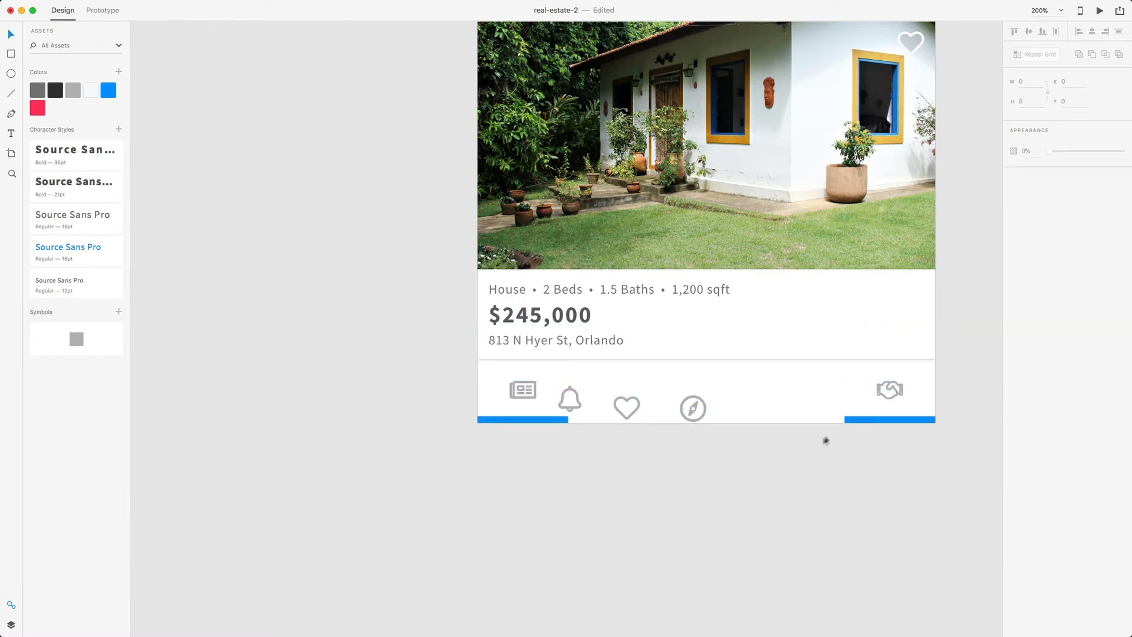
- Raise the bell, heart and compass icons onto the row and delete the duplicate blue bar
left_click_drag(579, 399, 630, 383)
left_click(629, 401)
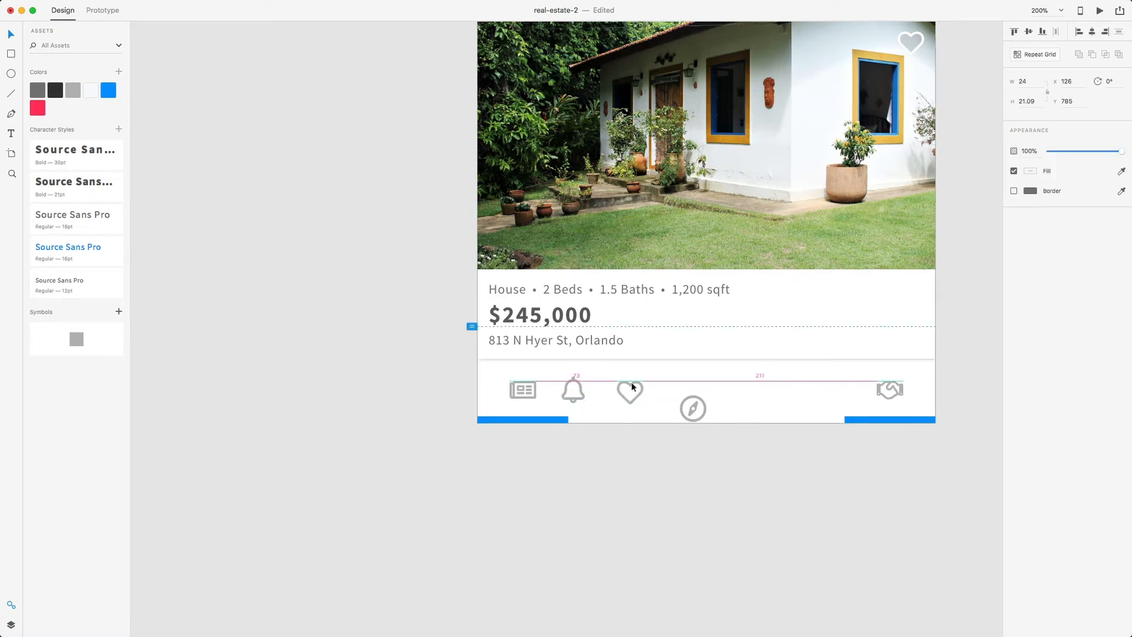
left_click(693, 409)
left_click_drag(694, 410, 714, 391)
left_click(842, 415)
left_click(849, 419)
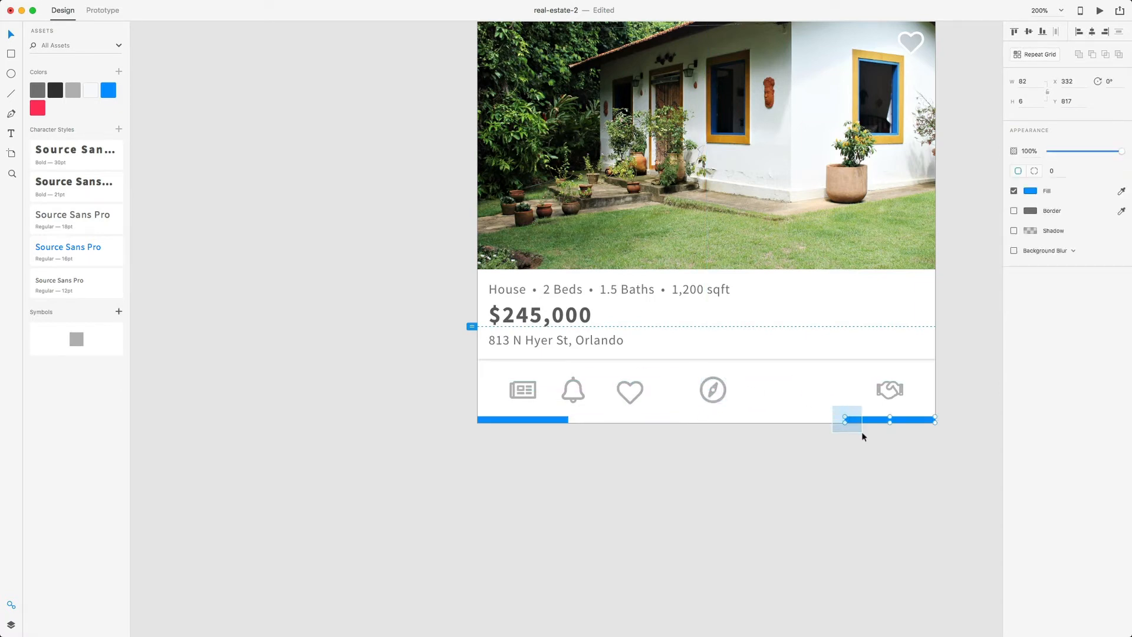
key("BackSpace")
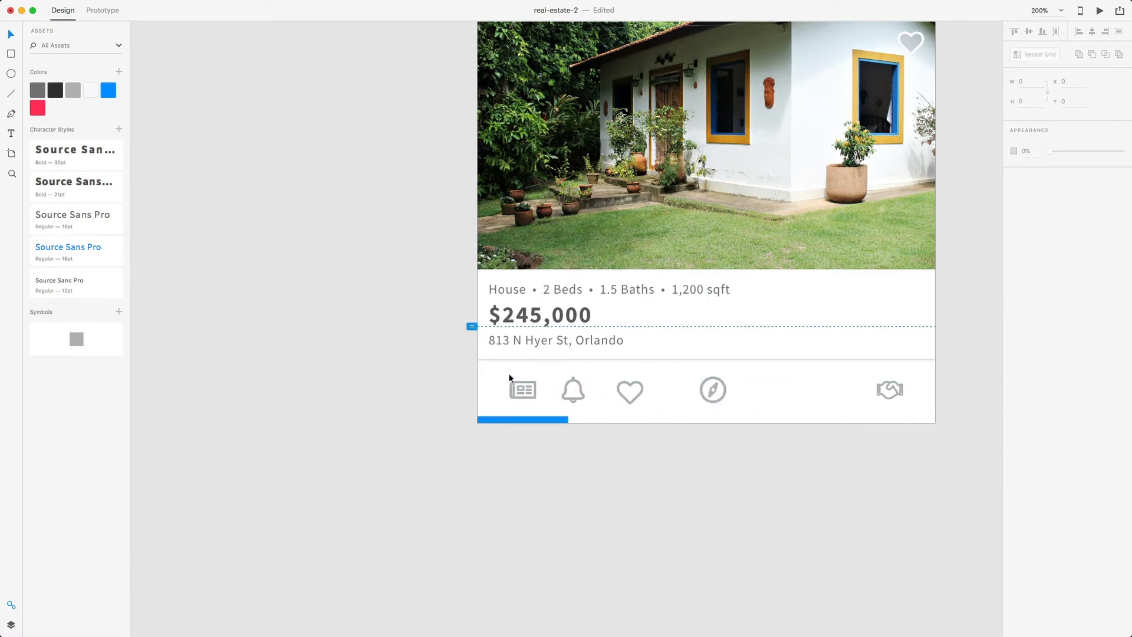
- Distribute the five tab icons horizontally, align their middles, and nudge the group to Y 780
left_click_drag(507, 375, 863, 411)
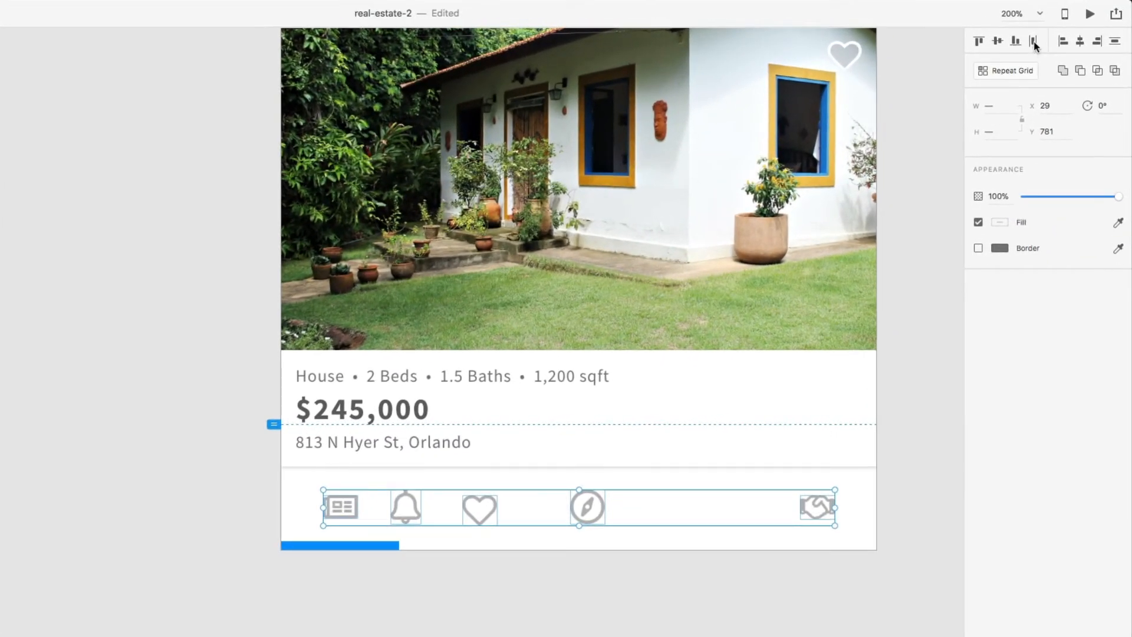
left_click(1034, 42)
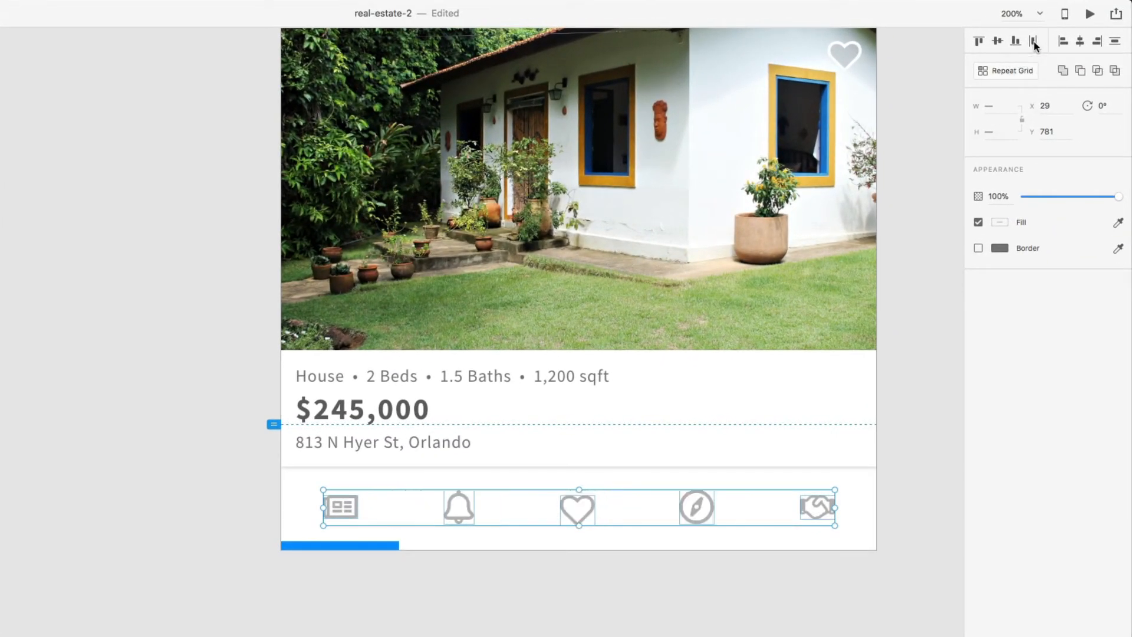
left_click(998, 41)
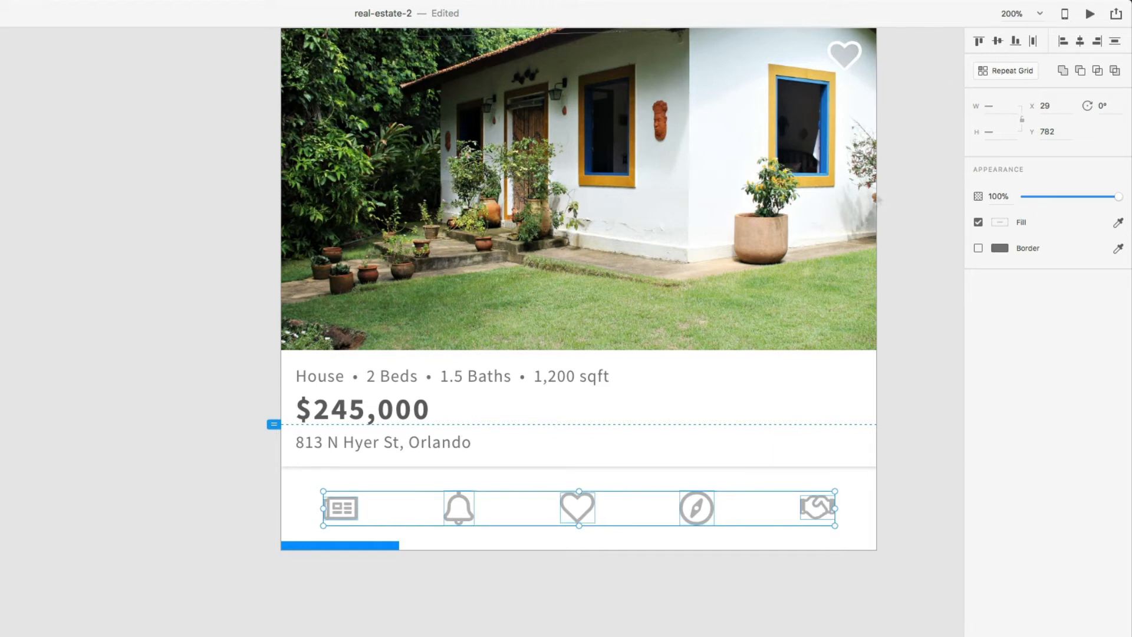
key("alt")
mouse_move(344, 472)
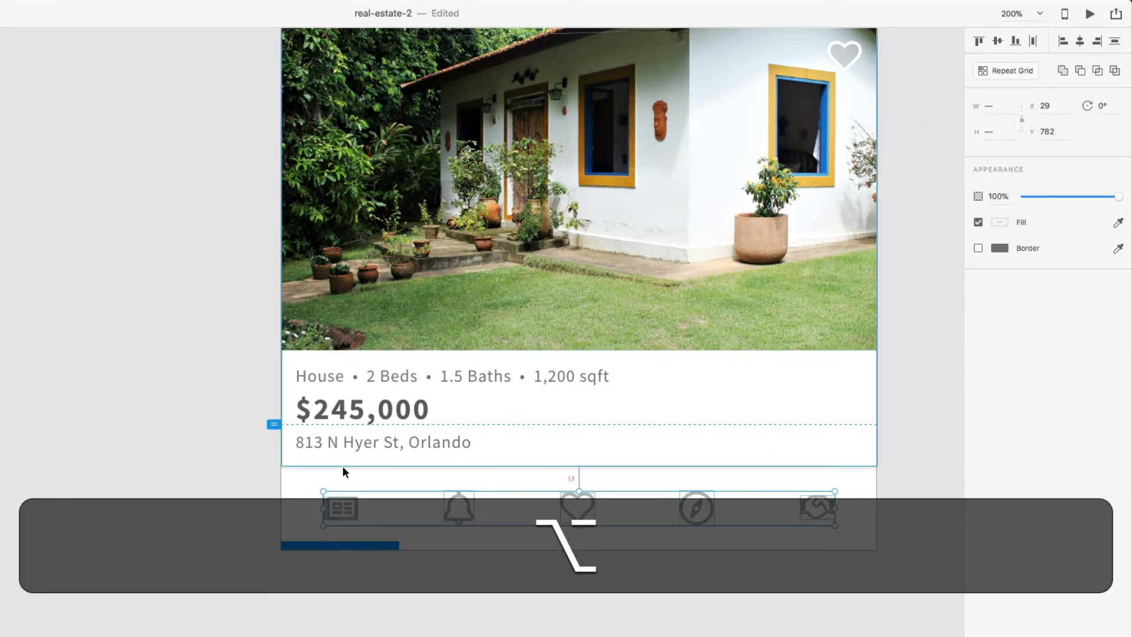
key("alt+Up")
key("Down")
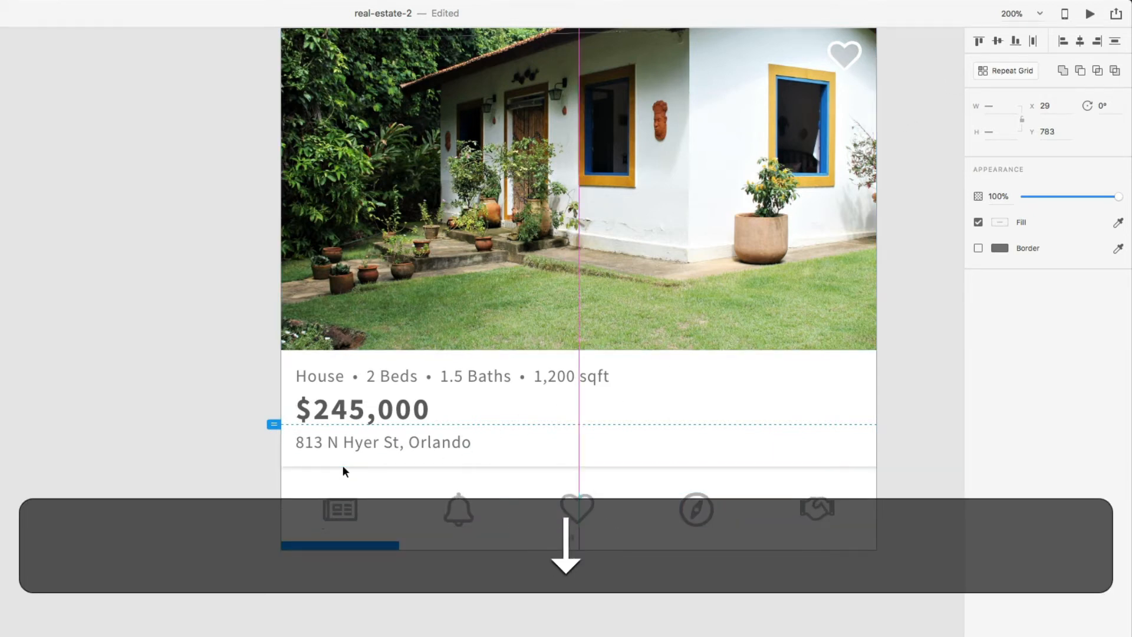
key("alt+Down")
key("alt+Up")
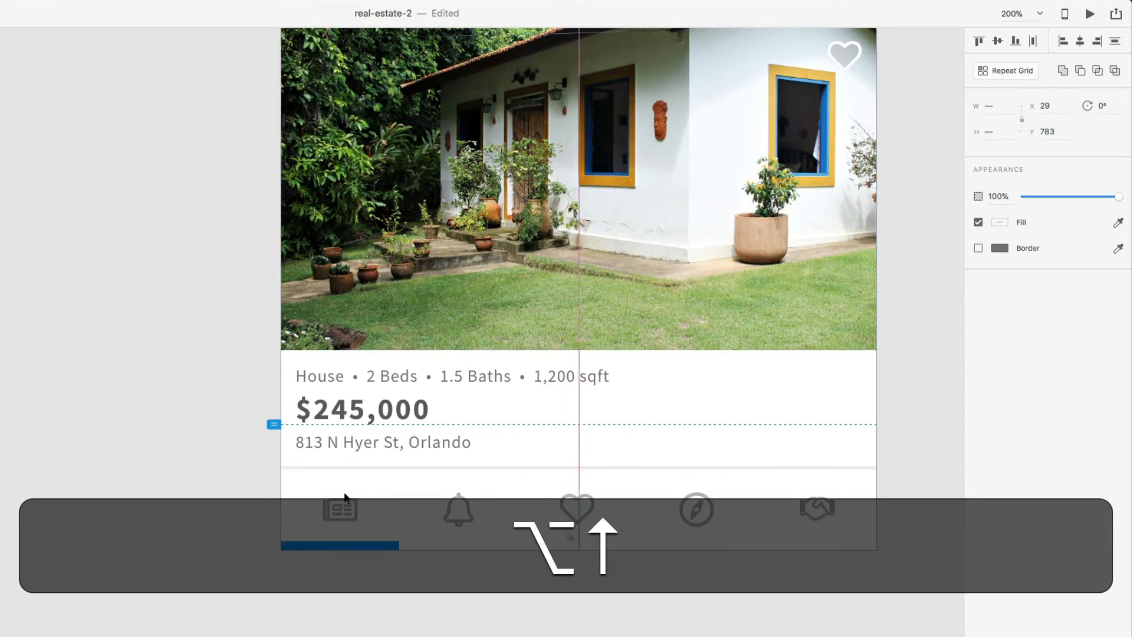
key("Up")
key("alt+Up")
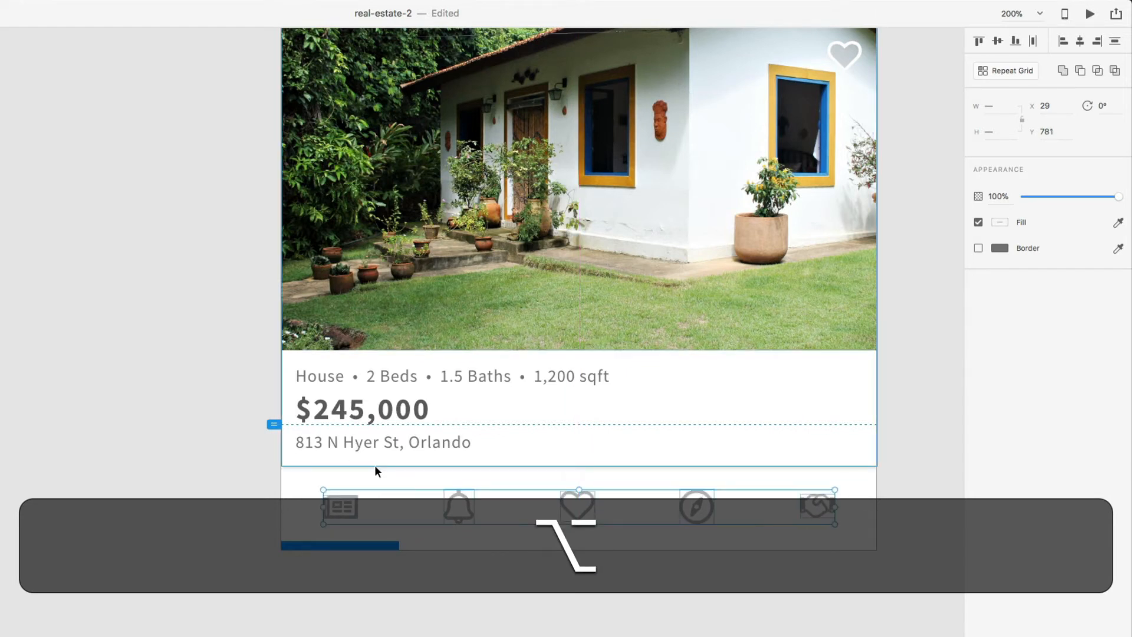
key("alt+Up")
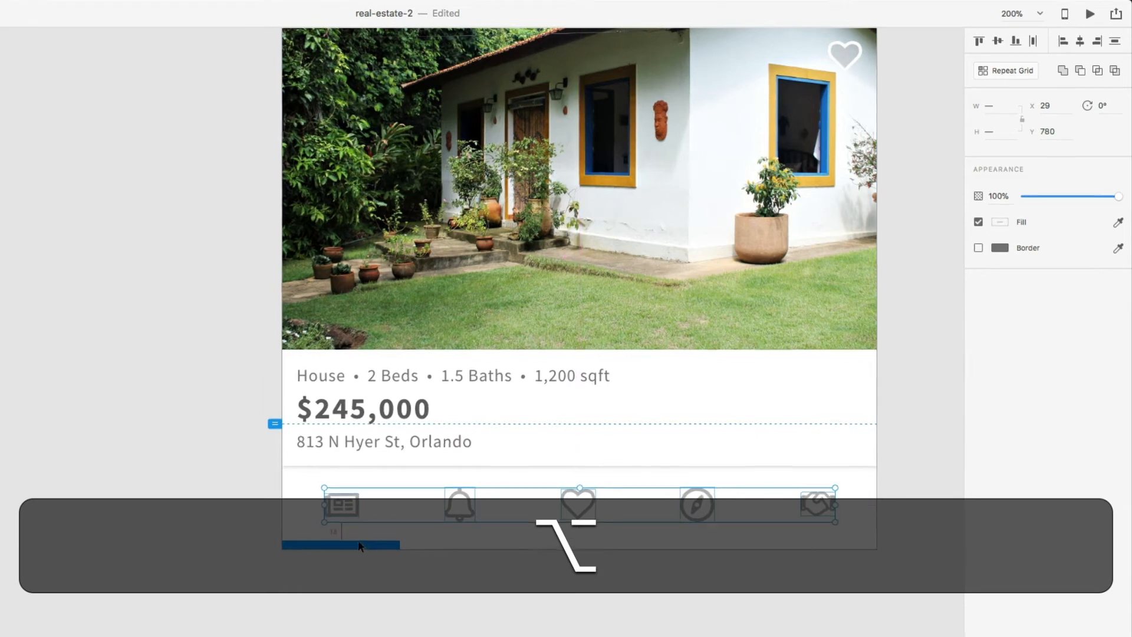
left_click(365, 589)
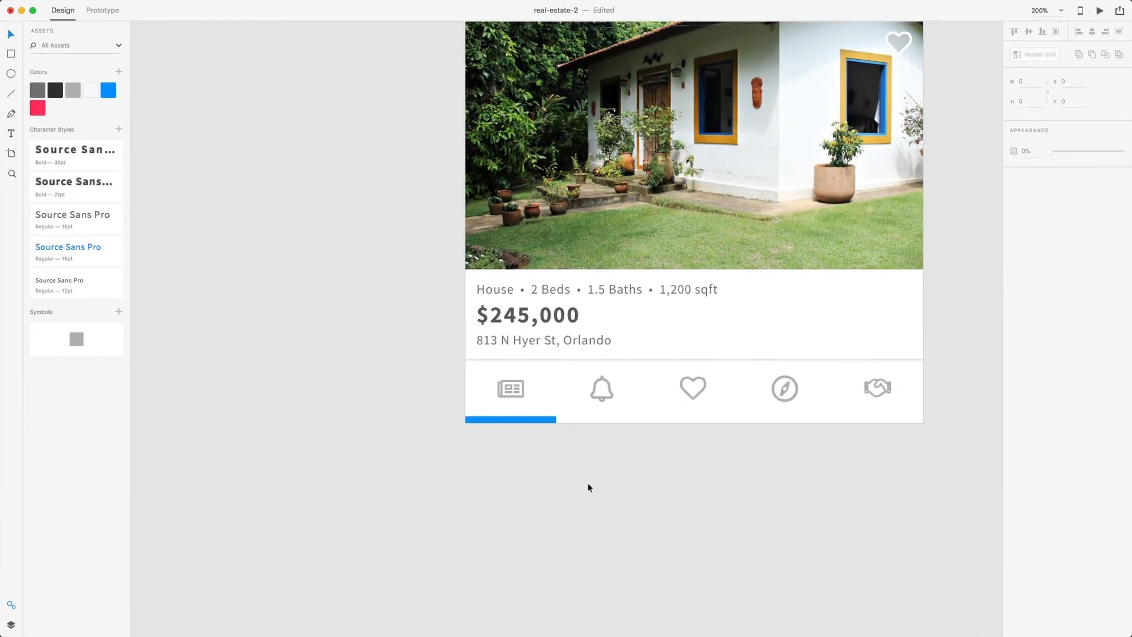
- Zoom out to 75% beside the listing artboard and press A to list the Apple, Google, Microsoft and Web presets
scroll(588, 488, "right", 2)
key("super+minus")
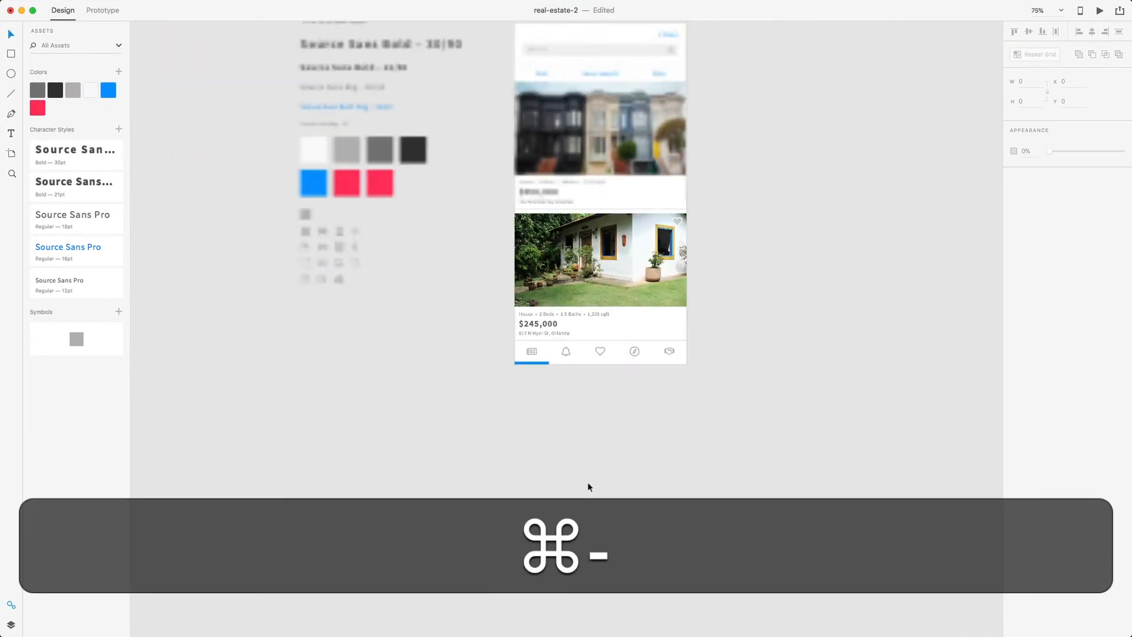
scroll(588, 486, "right", 2)
scroll(582, 470, "up", 2)
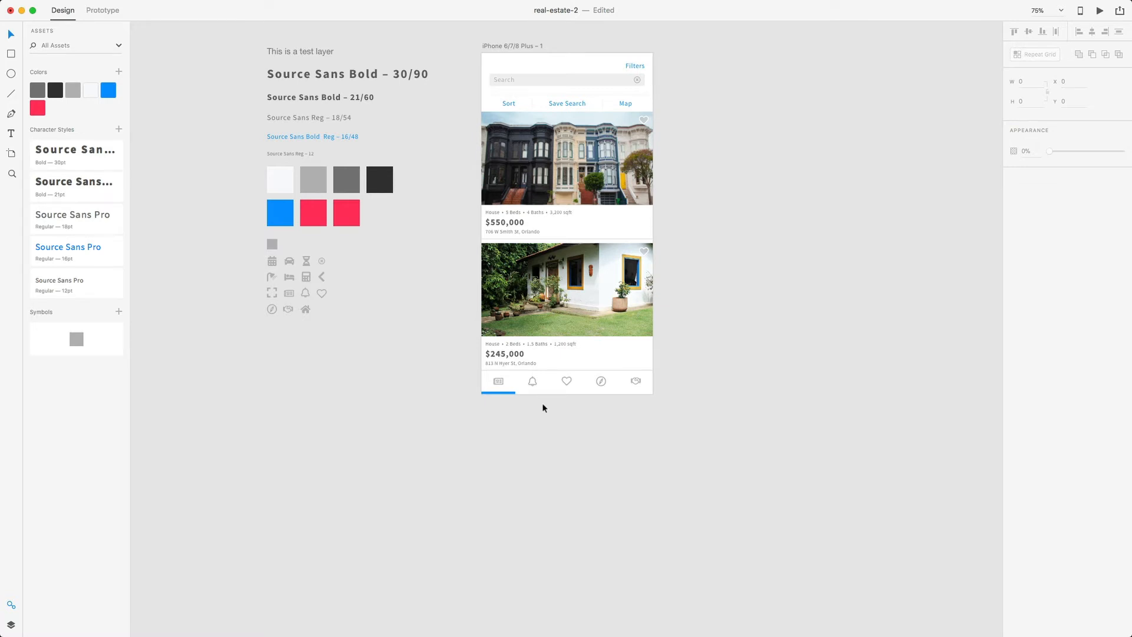
scroll(543, 402, "up", 5)
scroll(543, 402, "right", 5)
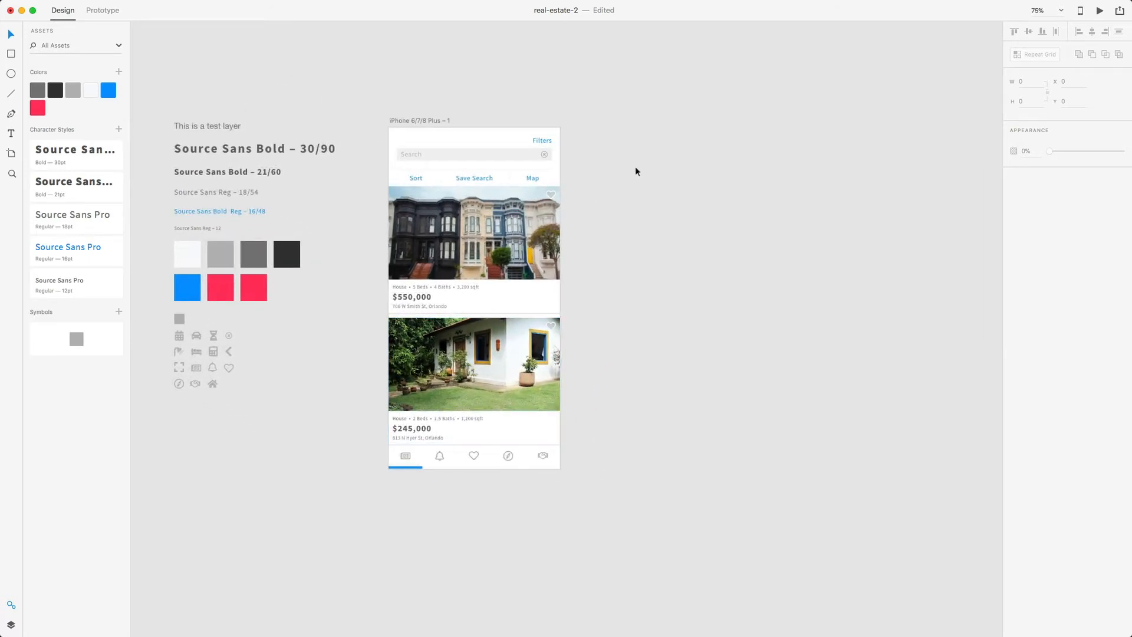
key("a")
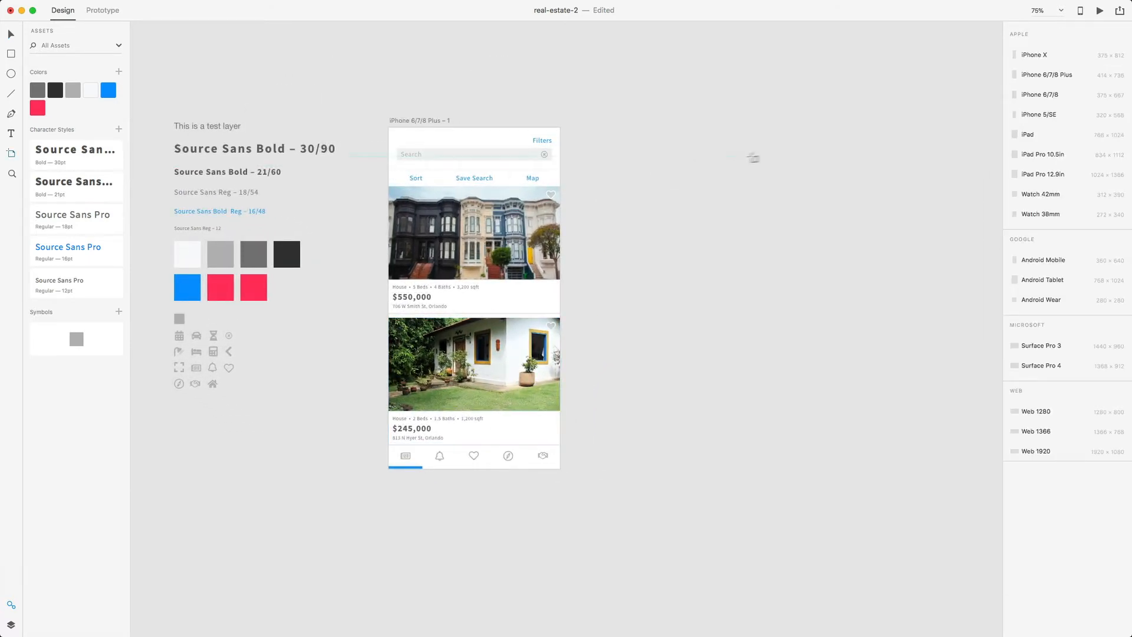
- Add a second iPhone 6/7/8 Plus artboard and stretch its height from 736 to 898
left_click(1060, 76)
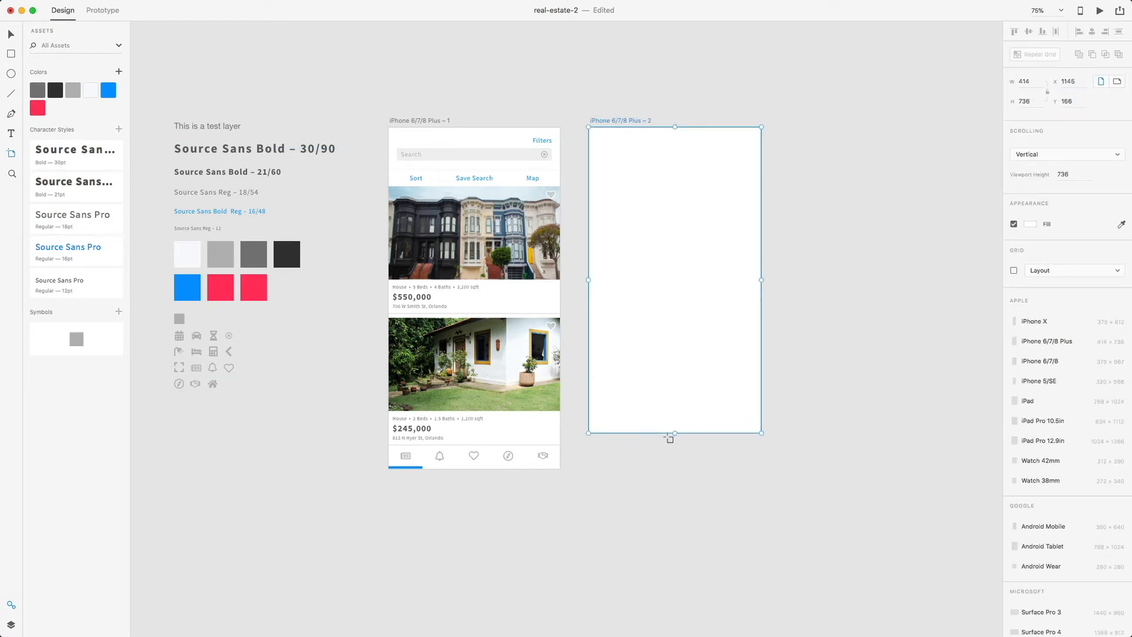
left_click_drag(675, 433, 672, 500)
scroll(662, 330, "up", 3)
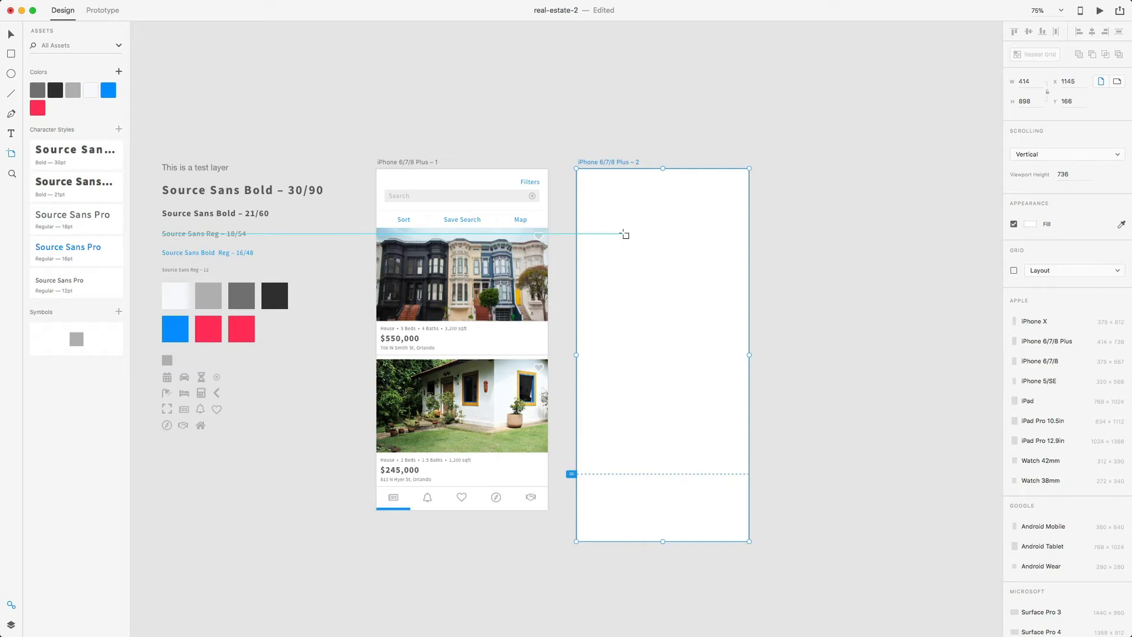
key("ctrl+Up")
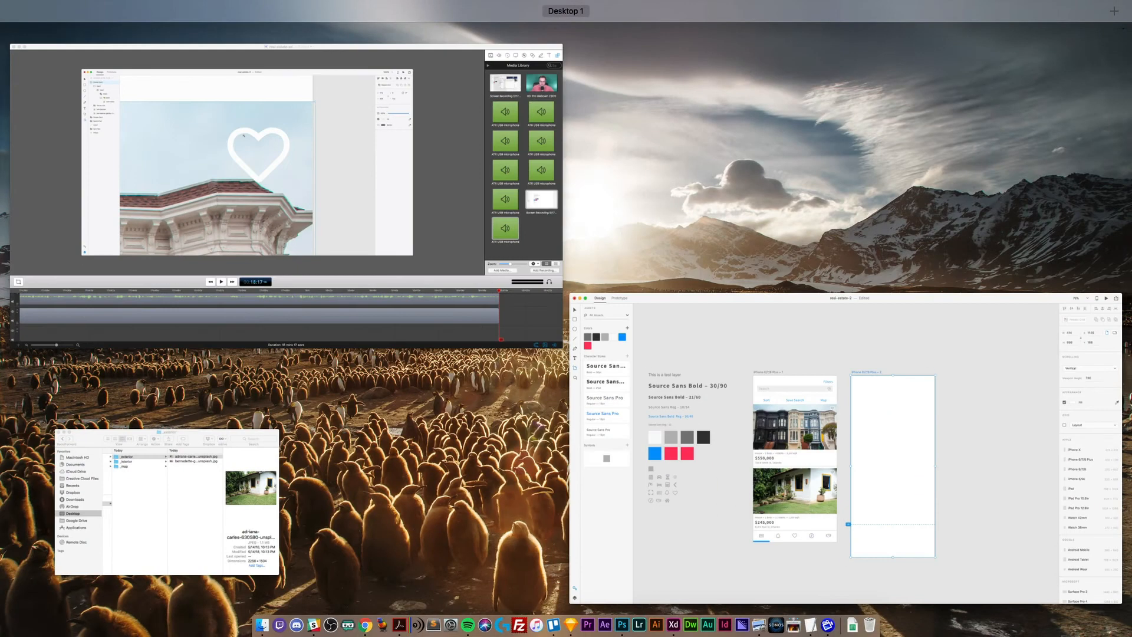
- Bring Finder forward and open map-color.psd from the _realty-app folder in Photoshop
left_click(238, 460)
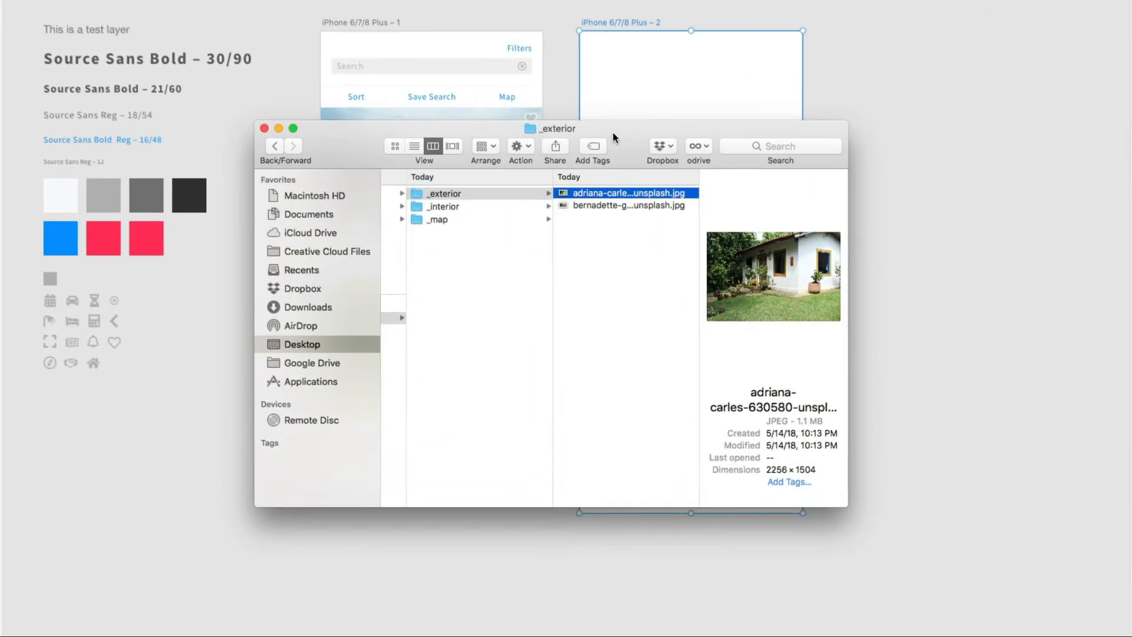
scroll(592, 307, "left", 5)
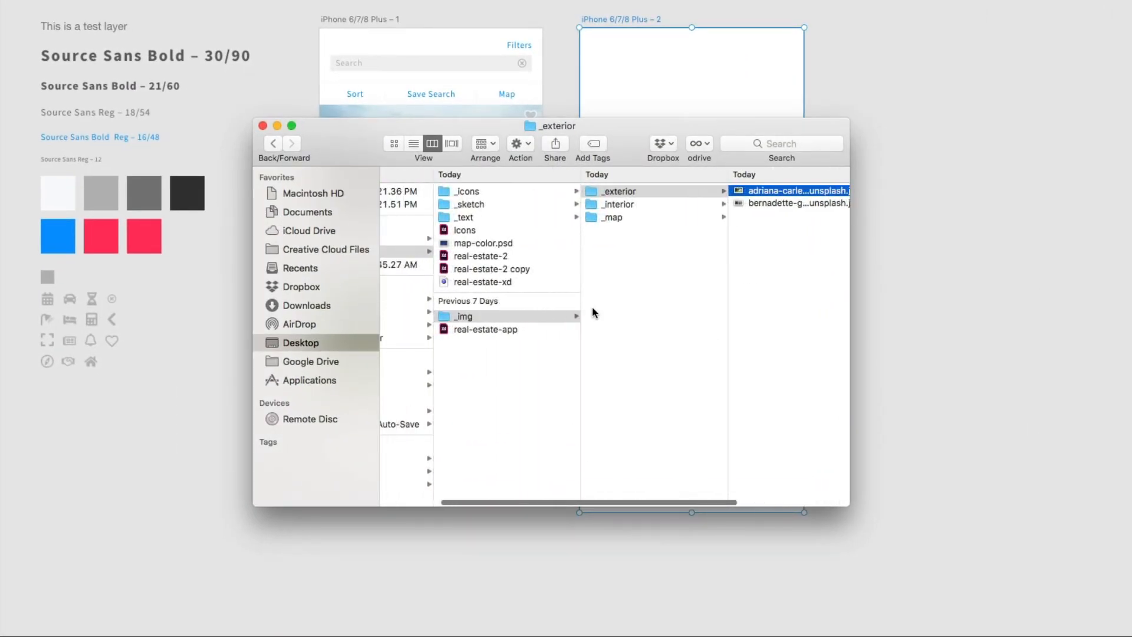
left_click(501, 244)
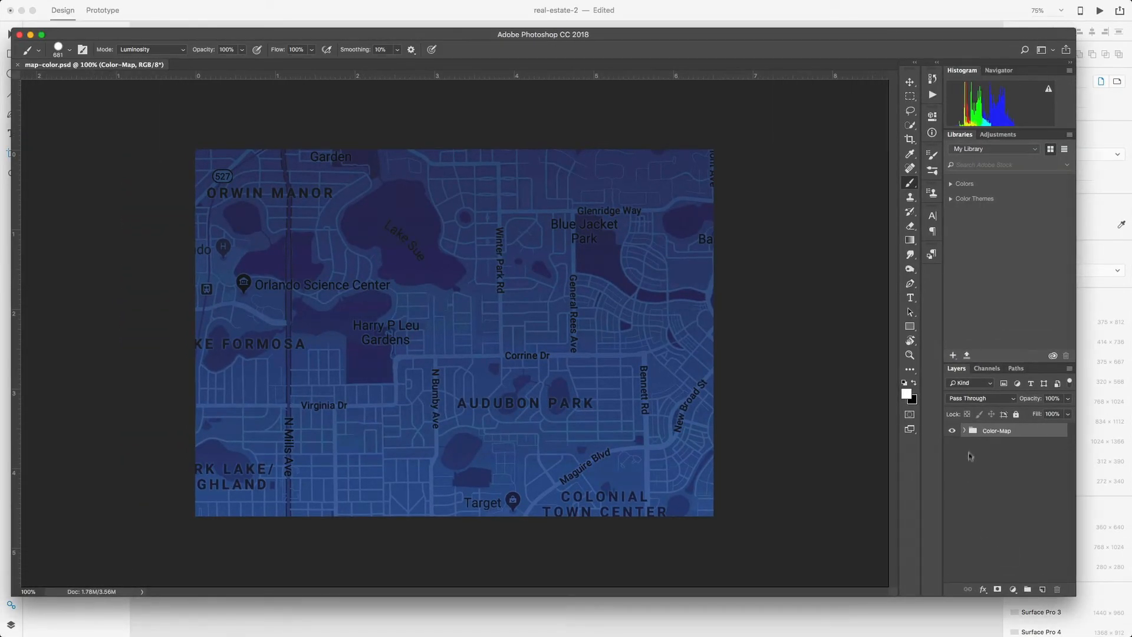
- Expand the Color-Map group and toggle its gradient fill and desaturation layers to inspect them
left_click(965, 431)
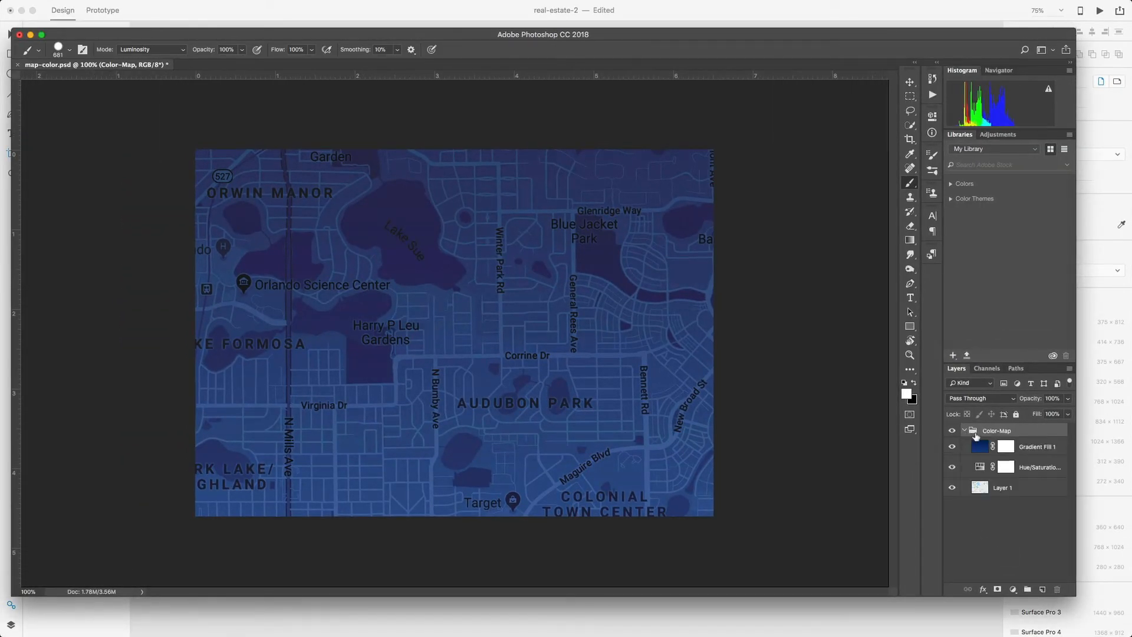
left_click(1018, 493)
left_click(952, 466)
left_click(952, 447)
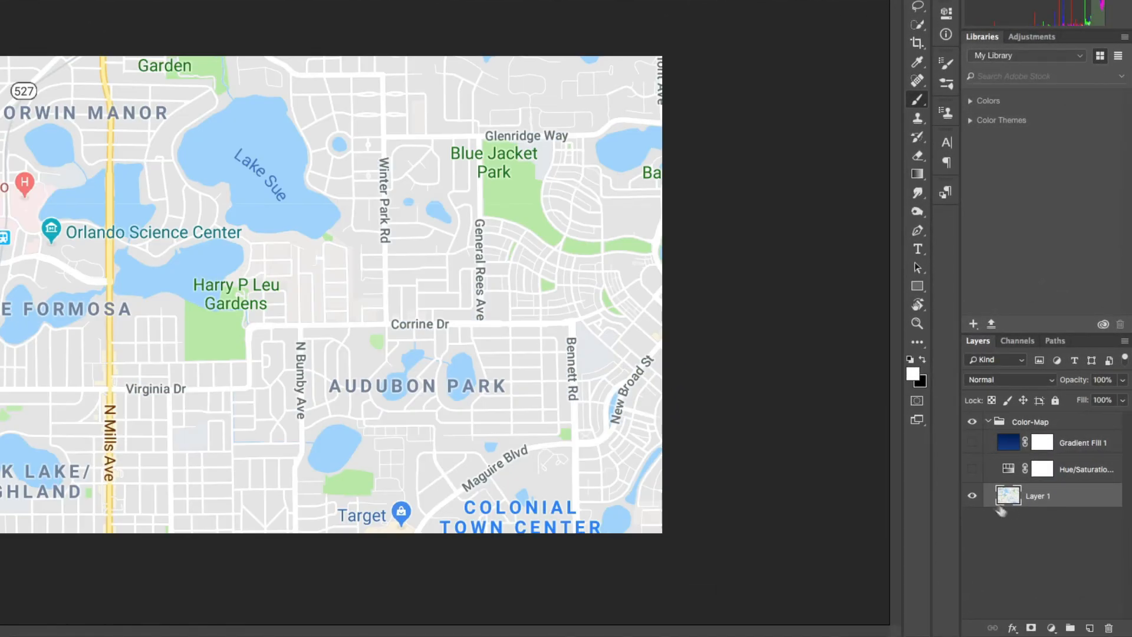
left_click(973, 469)
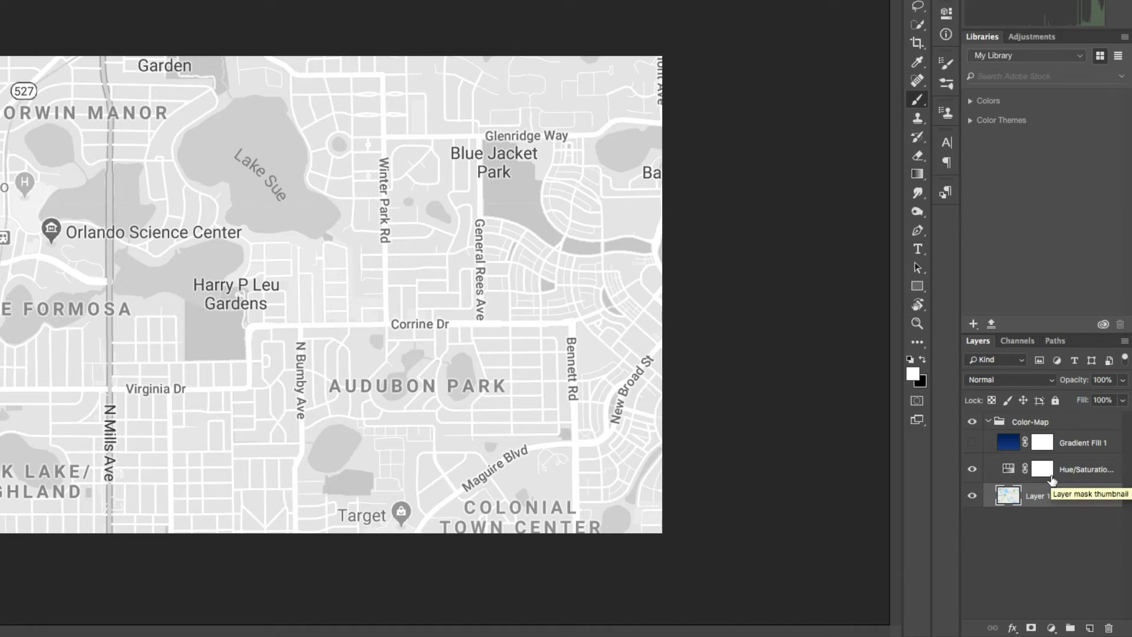
left_click(972, 444)
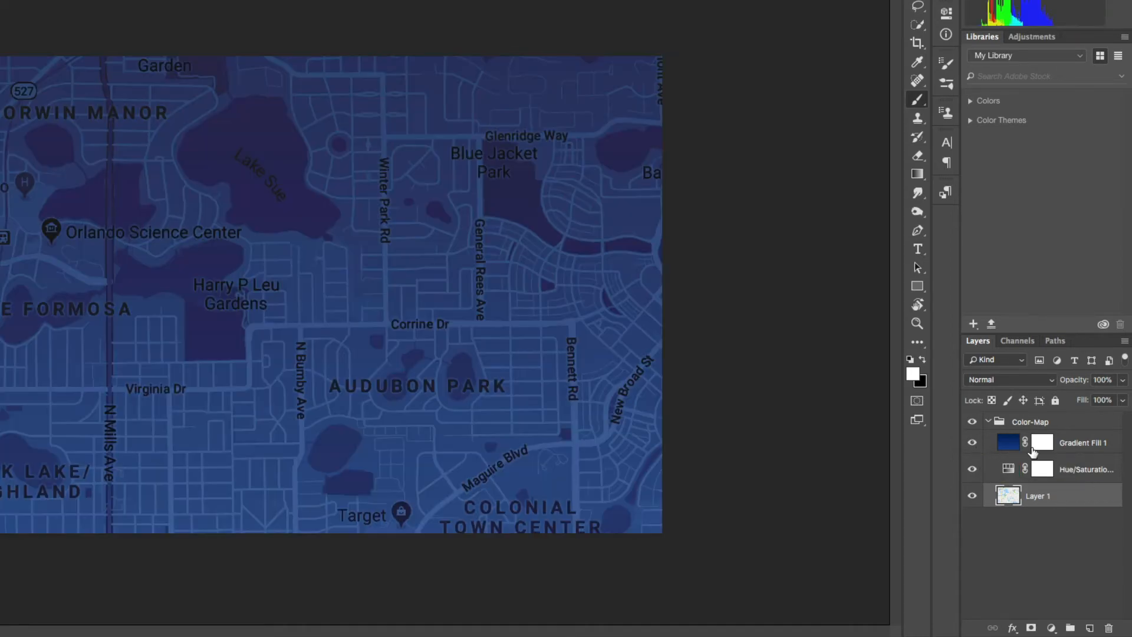
left_click(1072, 451)
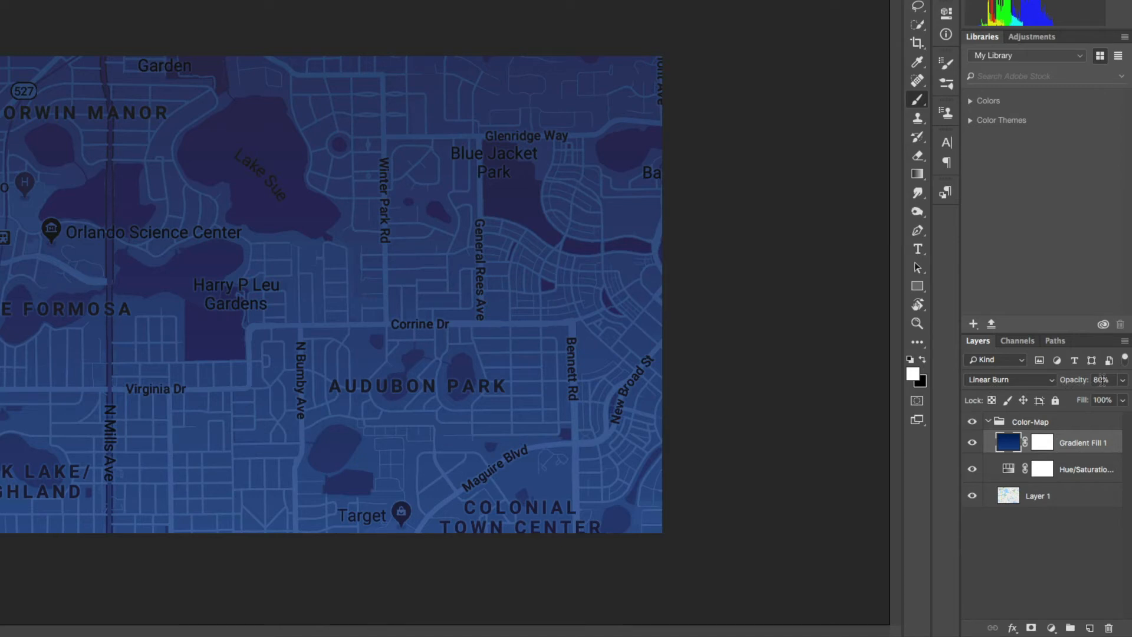
left_click(1056, 425)
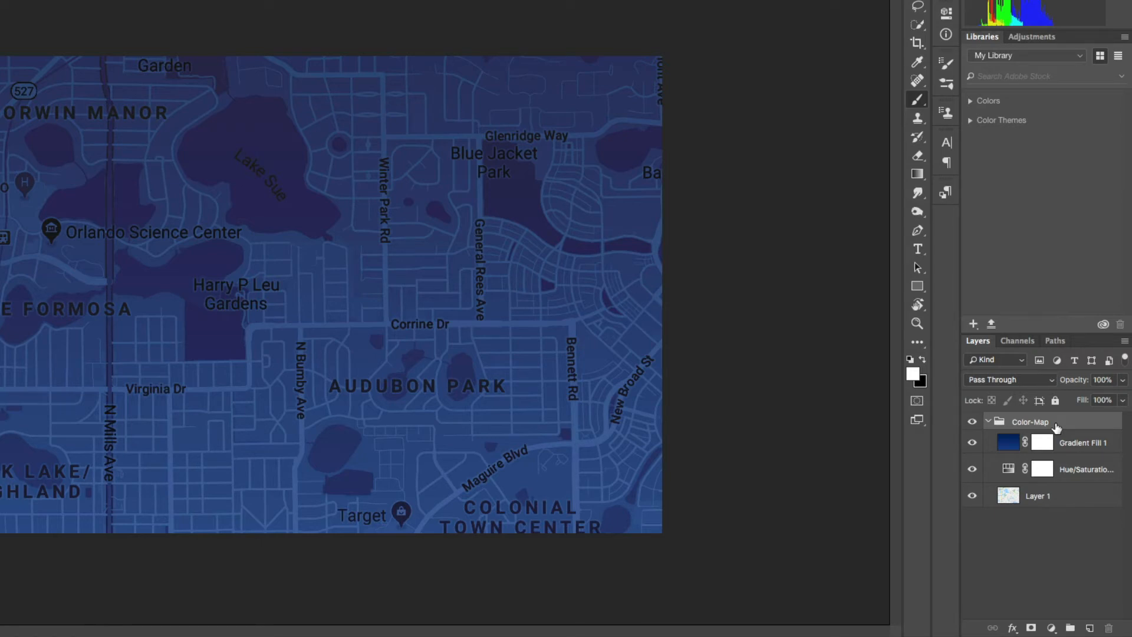
- Load the gradient mask as a selection and use Edit > Copy Merged on the map
left_click(1051, 442)
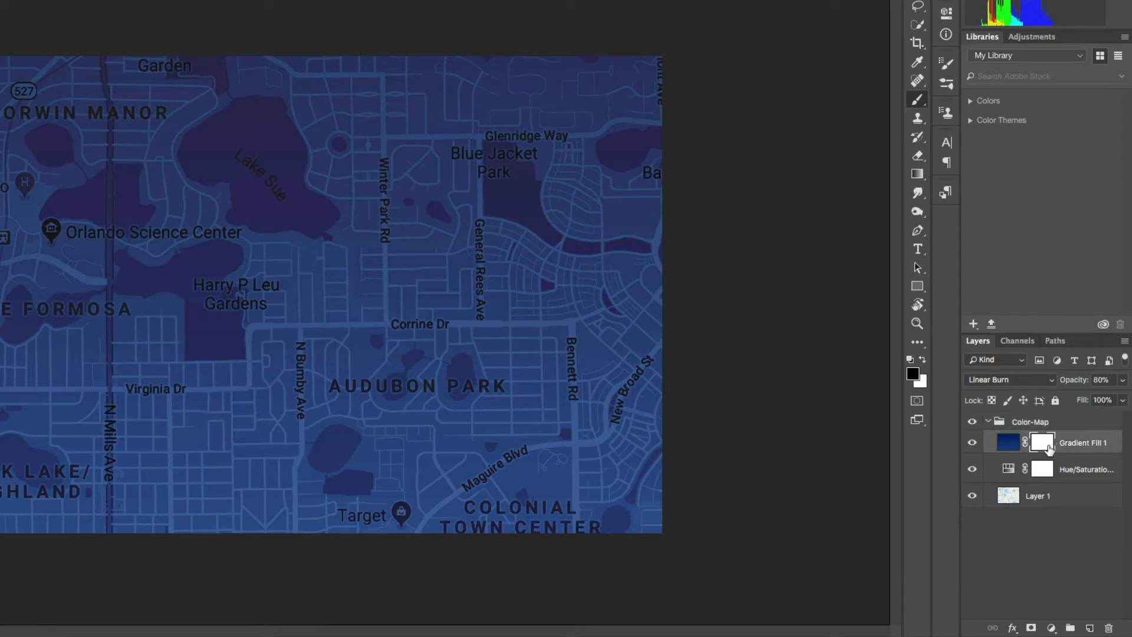
left_click(1047, 443, "super")
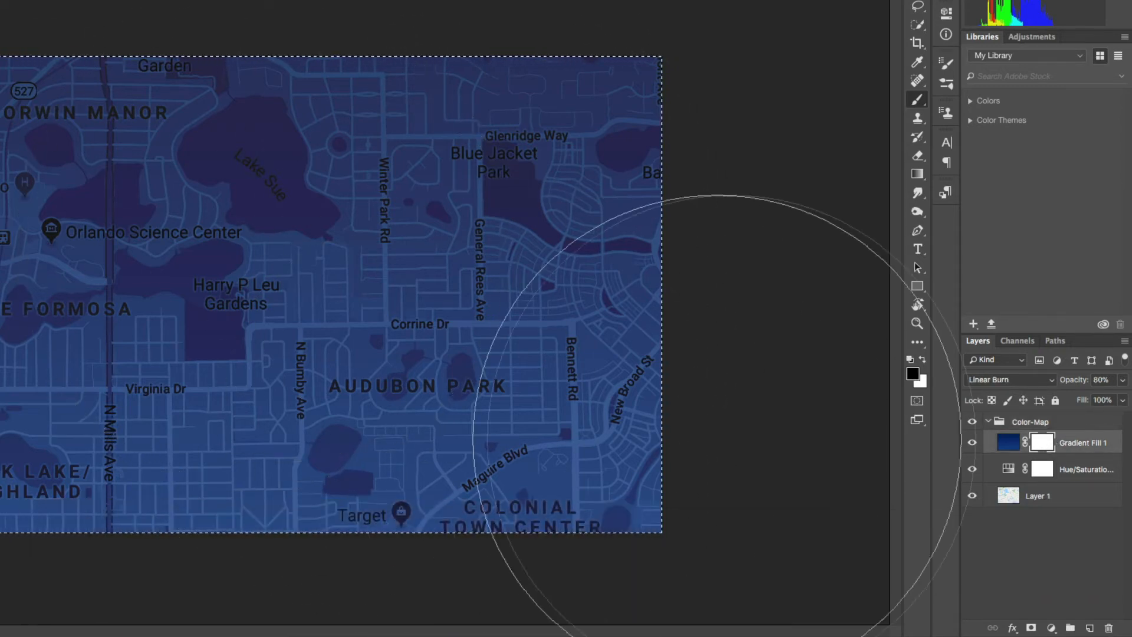
left_click(1016, 425)
key("x")
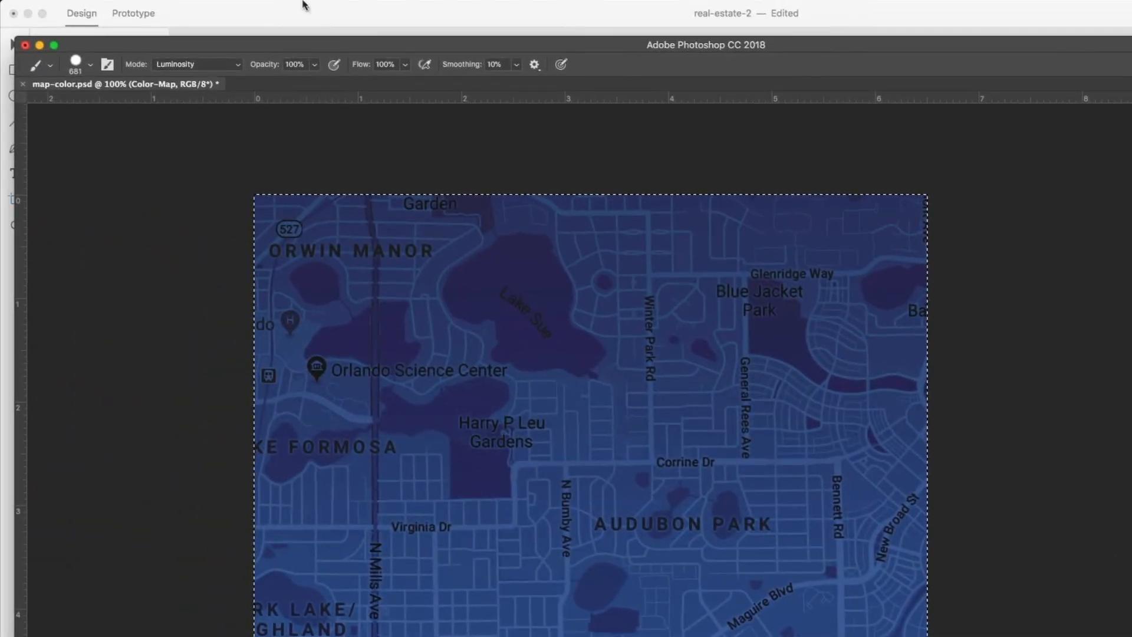
mouse_move(302, 5)
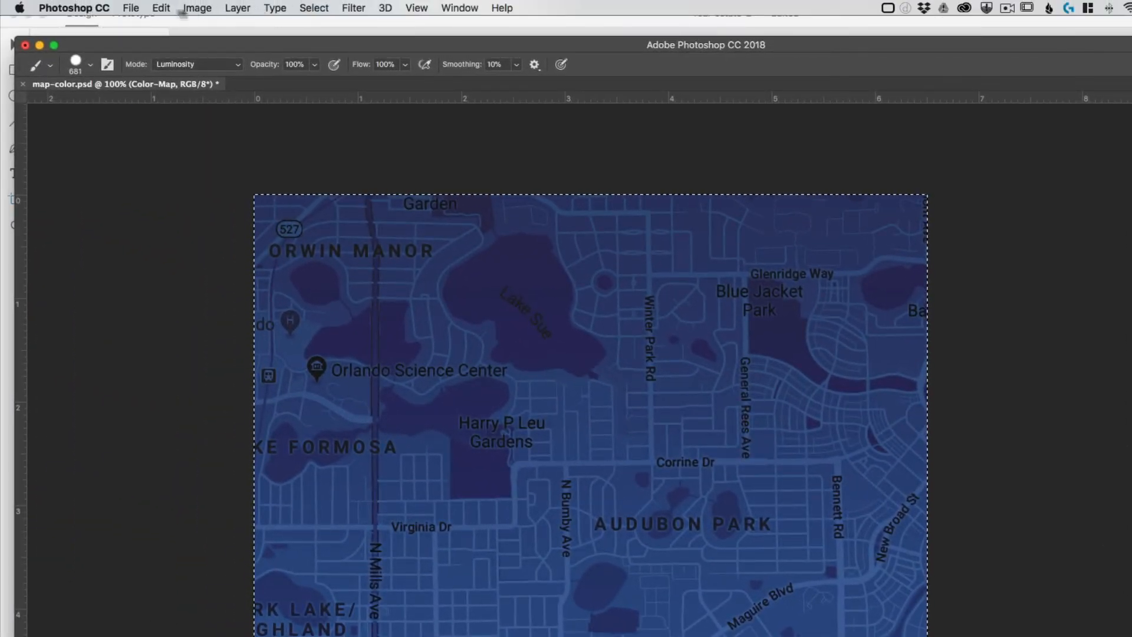
left_click(161, 8)
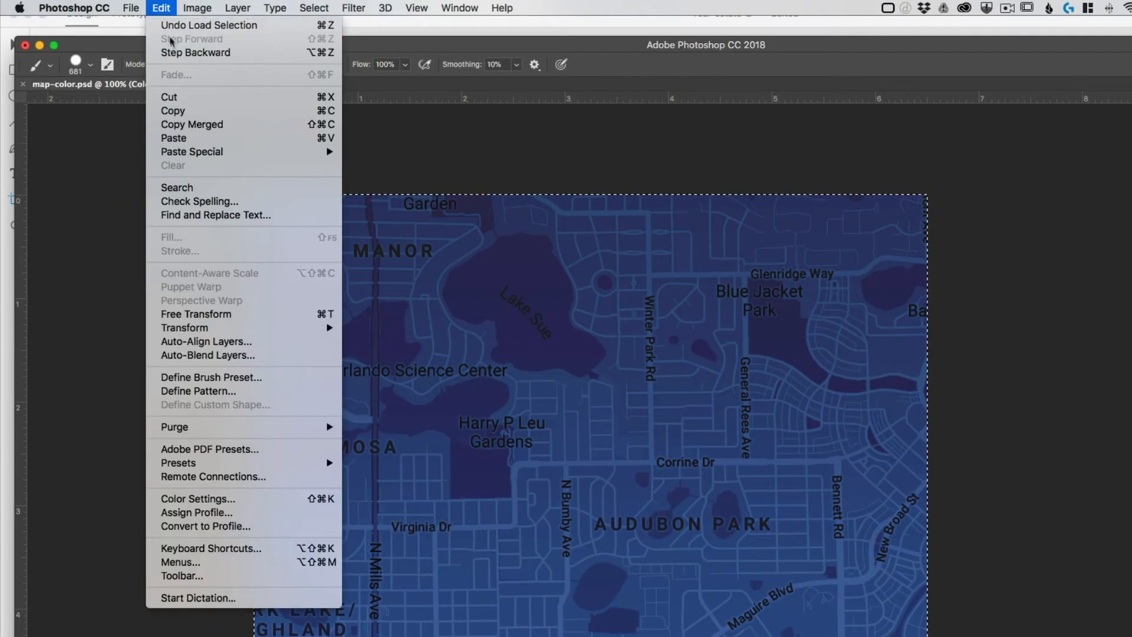
left_click(224, 128)
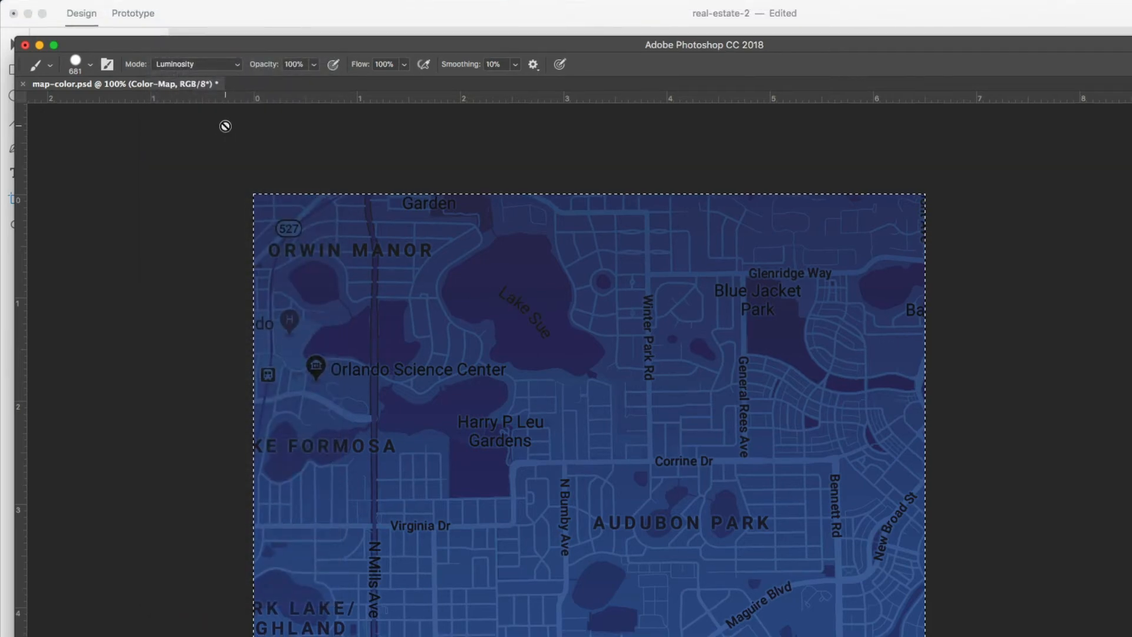
key("ctrl+Up")
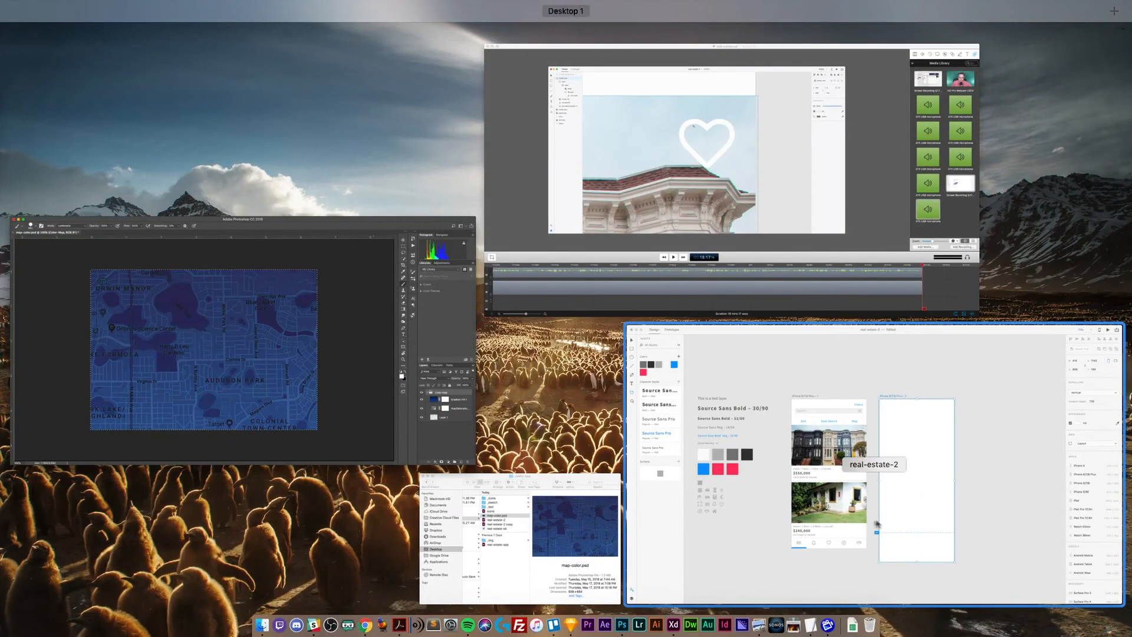
- Paste the map into the second iPhone artboard and resize it to cover the artboard top
left_click(881, 524)
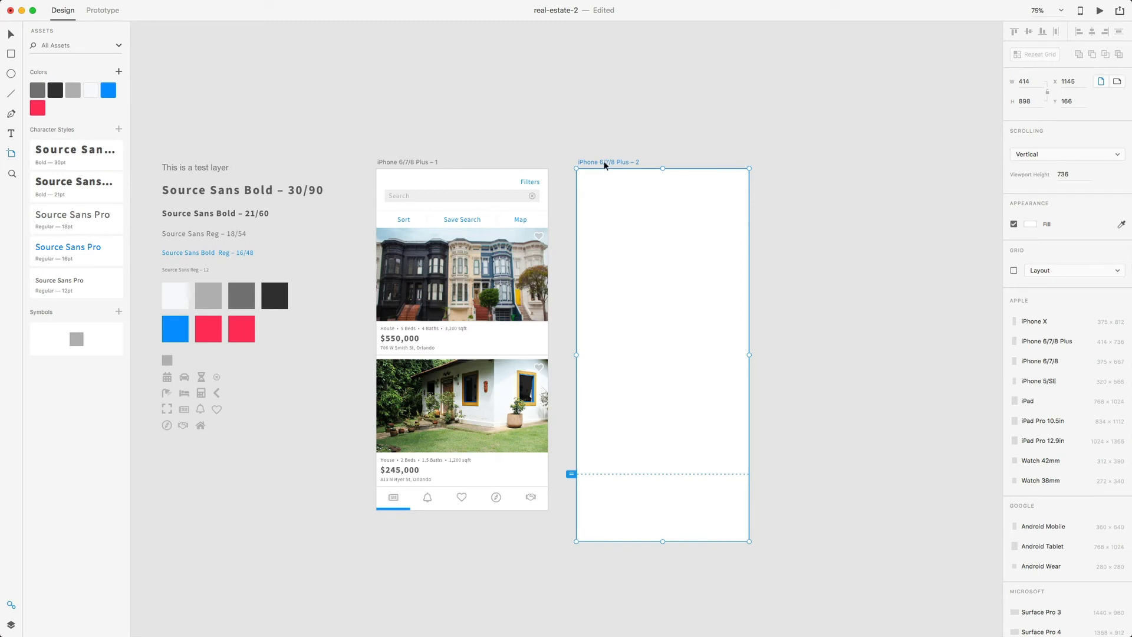
key("super+v")
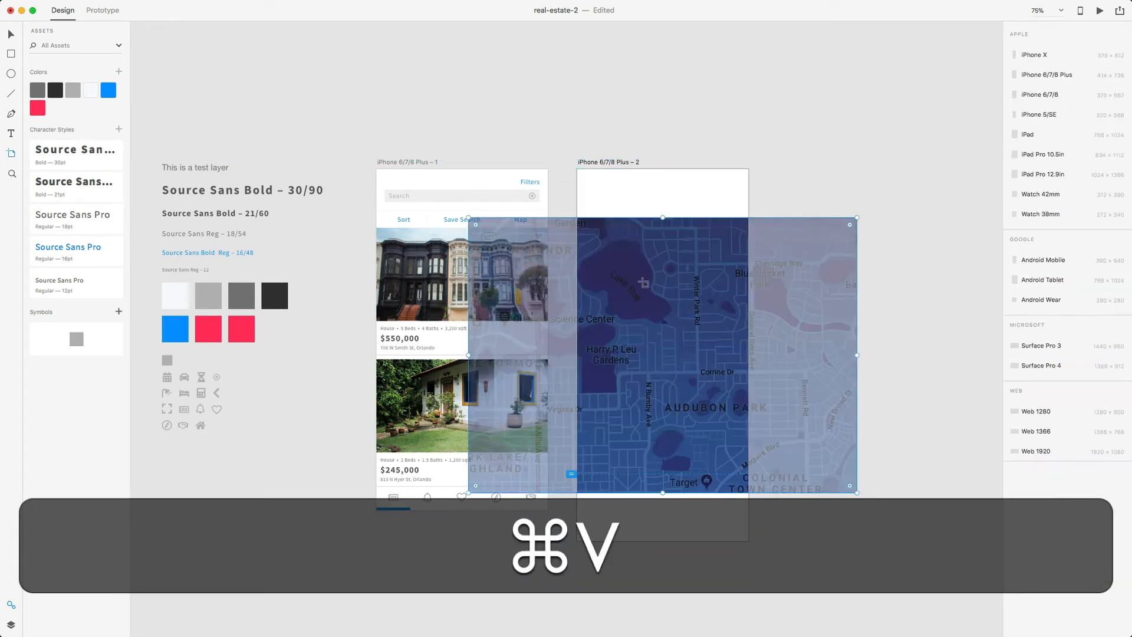
key("v")
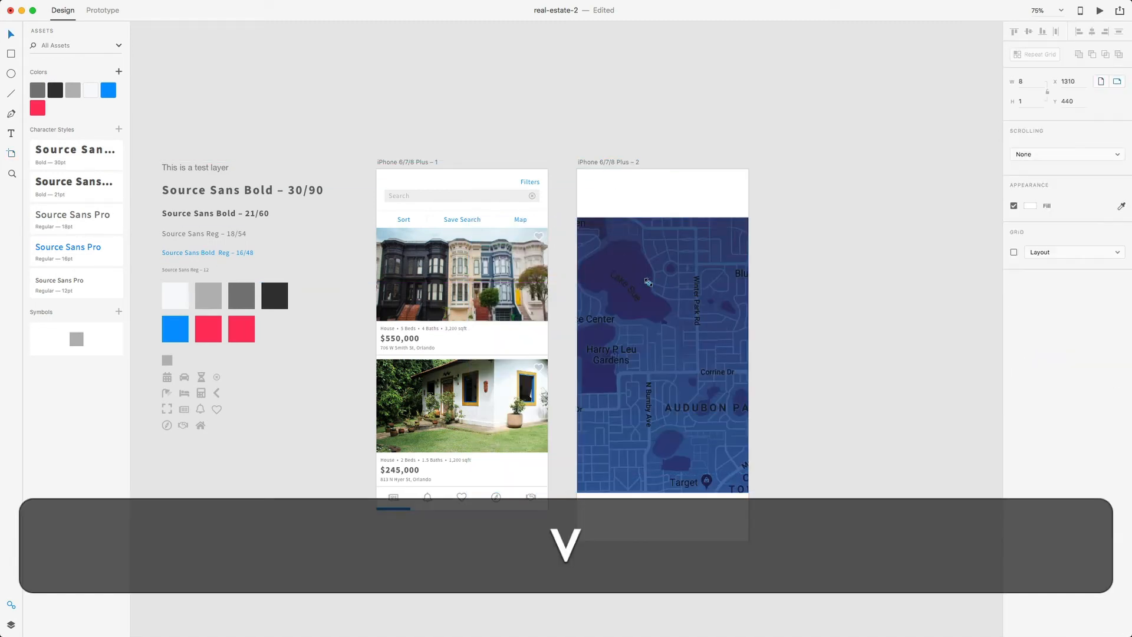
double_click(725, 243)
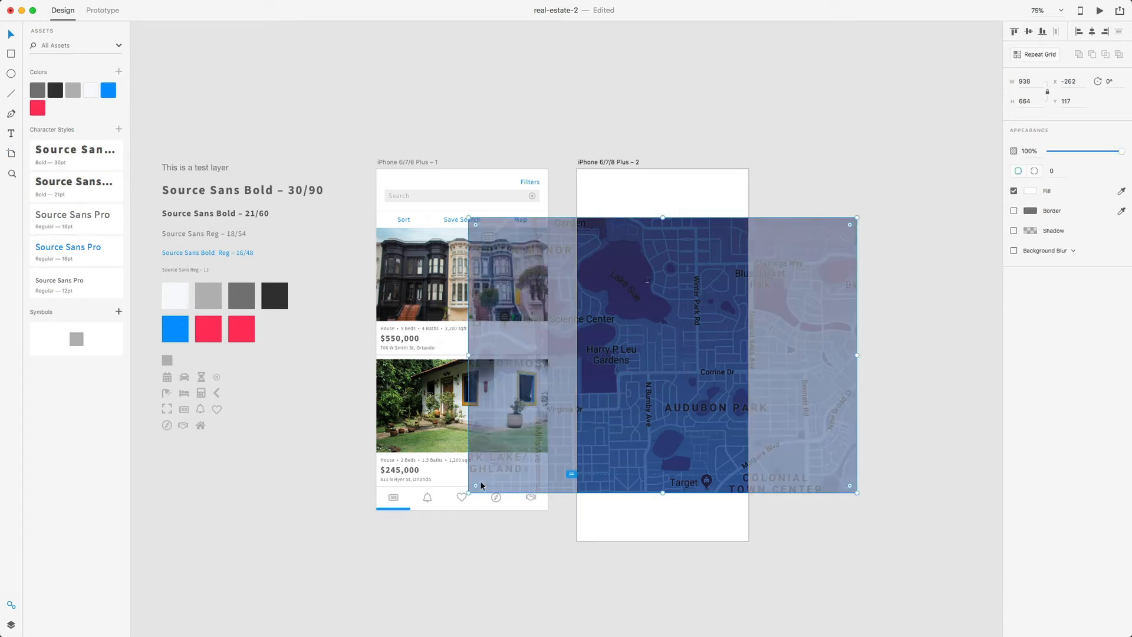
left_click_drag(469, 494, 519, 413)
left_click_drag(857, 416, 748, 339)
left_click_drag(722, 283, 719, 237)
left_click_drag(744, 171, 780, 147)
left_click_drag(711, 222, 675, 260)
left_click(833, 274)
scroll(833, 274, "right", 1)
double_click(679, 260)
left_click(758, 279)
- Zoom to 100% and delete the stray 8×1 dash on the map
key("super+equal")
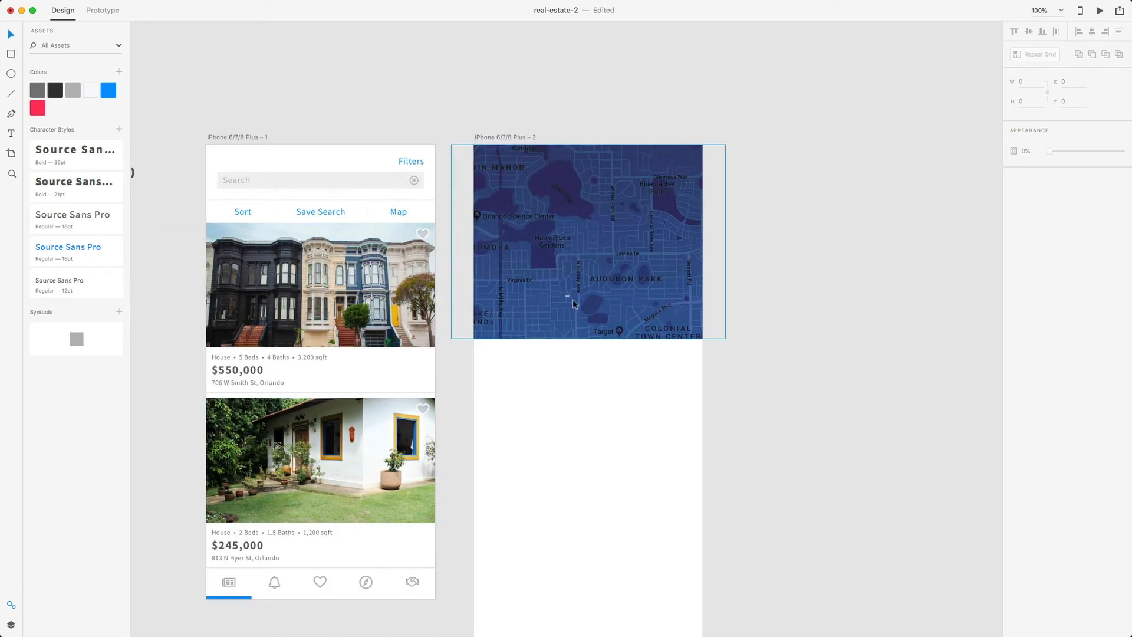
left_click(567, 295)
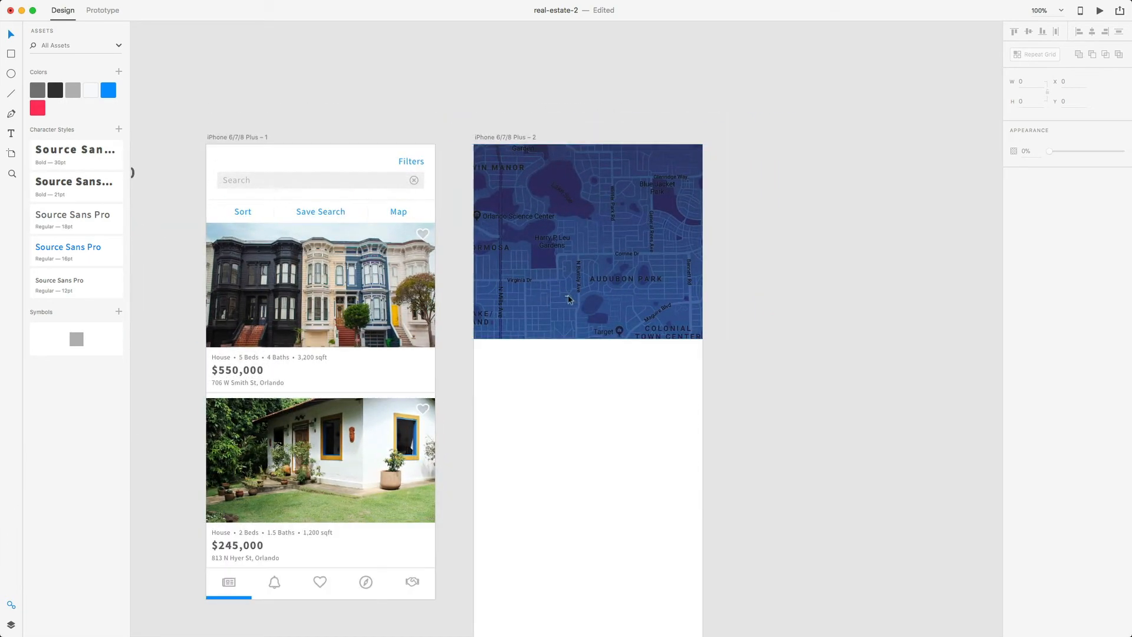
key("BackSpace")
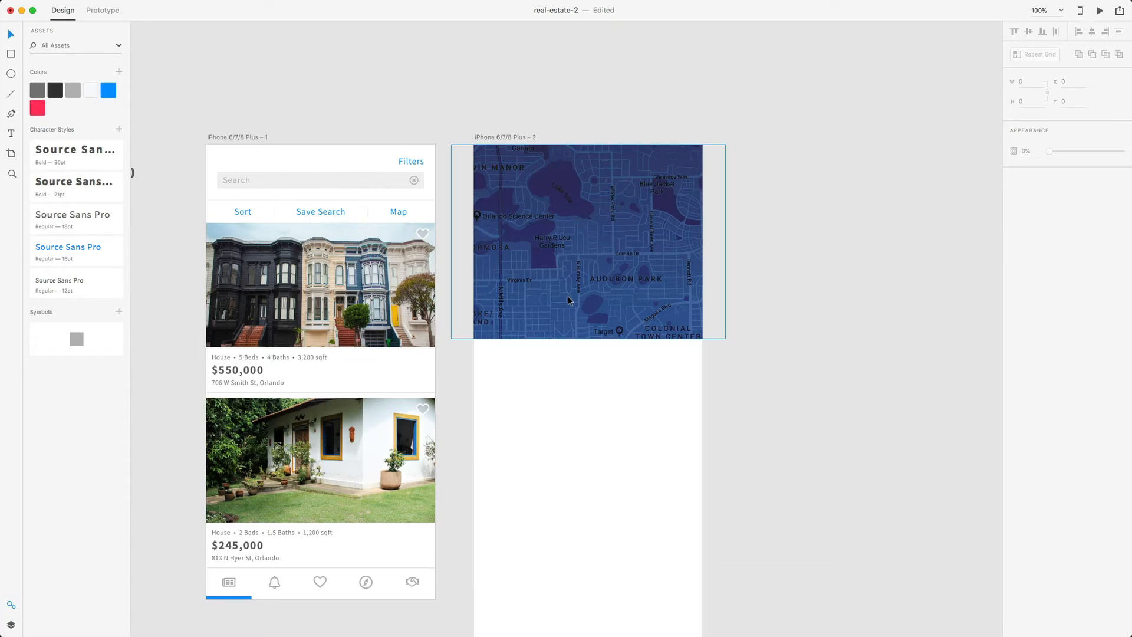
key("ctrl+Up")
- Locate map-color.jpg in _img > _map, then return to XD and select the first listing photo
left_click(569, 521)
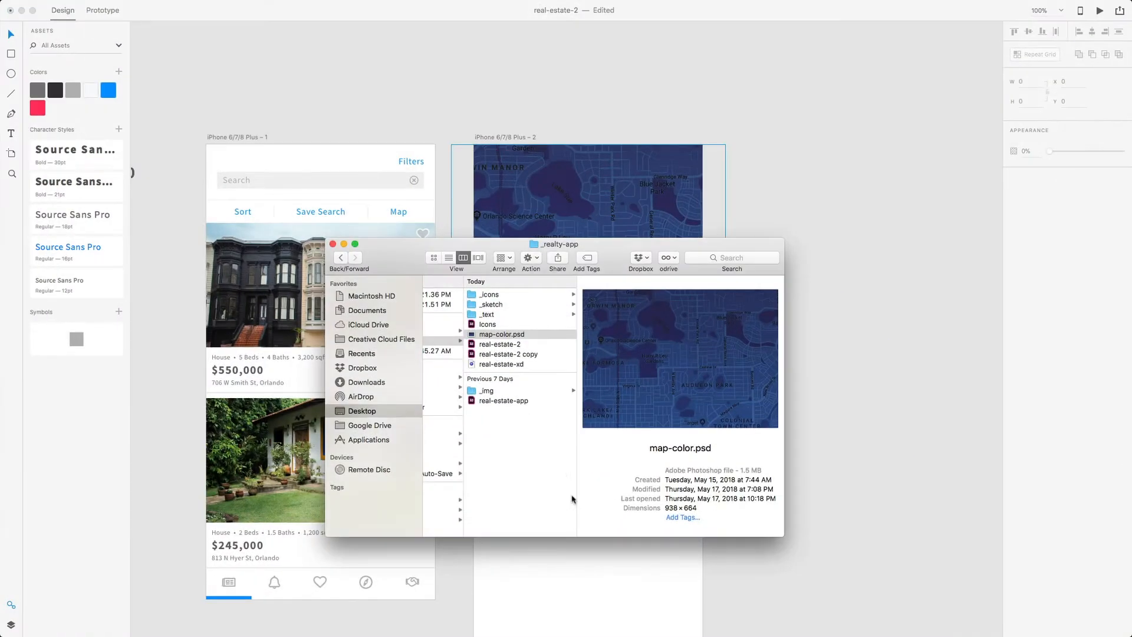
left_click(511, 391)
left_click(603, 314)
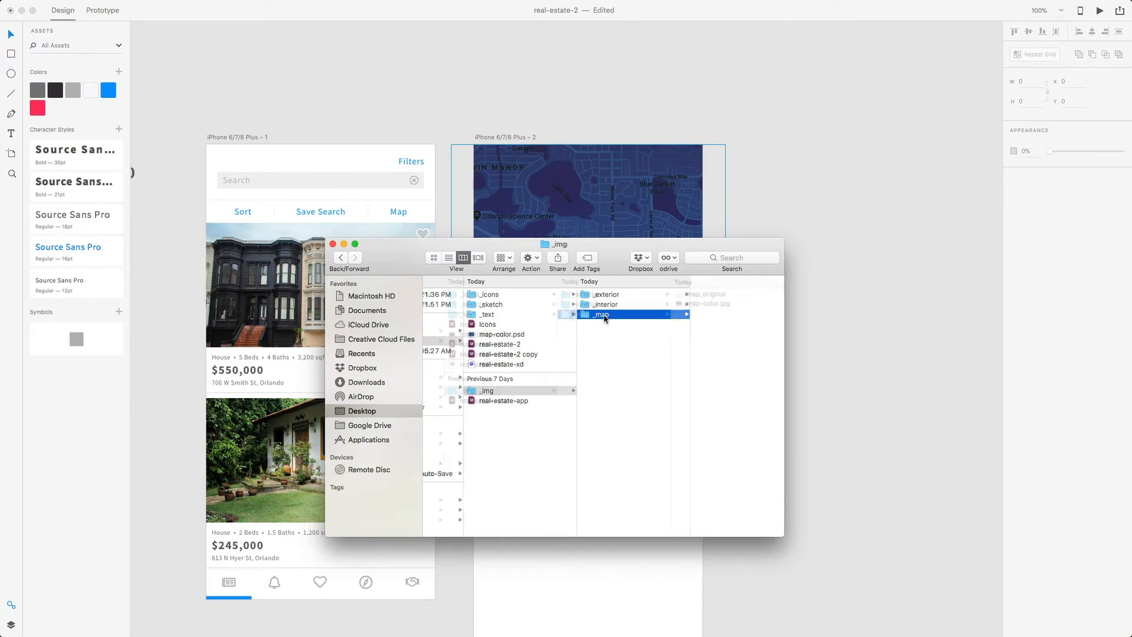
left_click(663, 304)
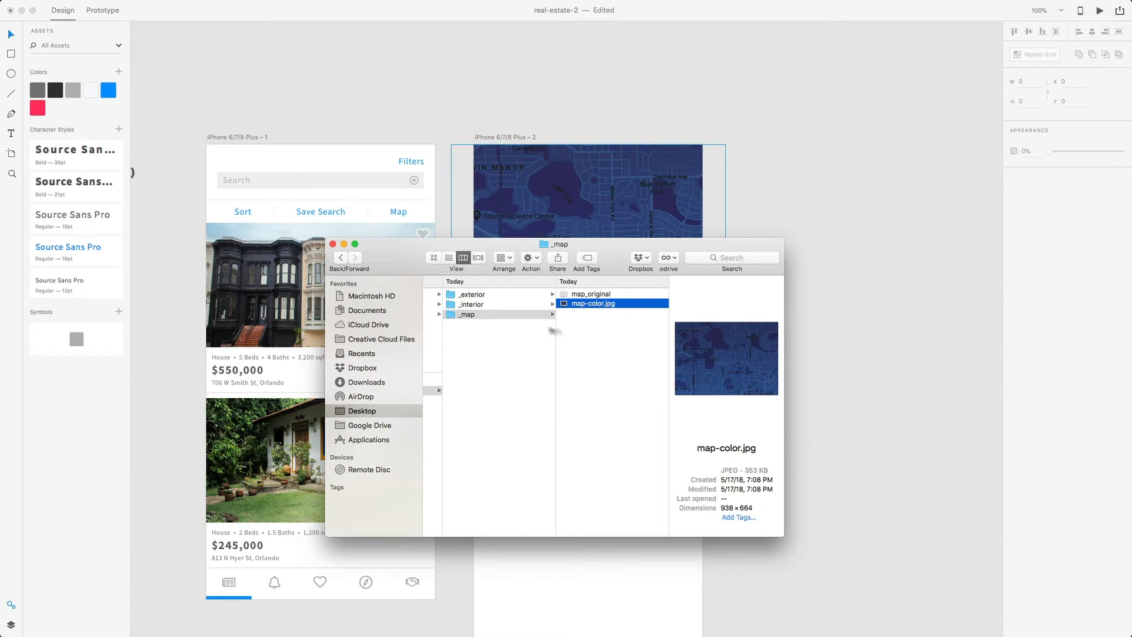
left_click(529, 111)
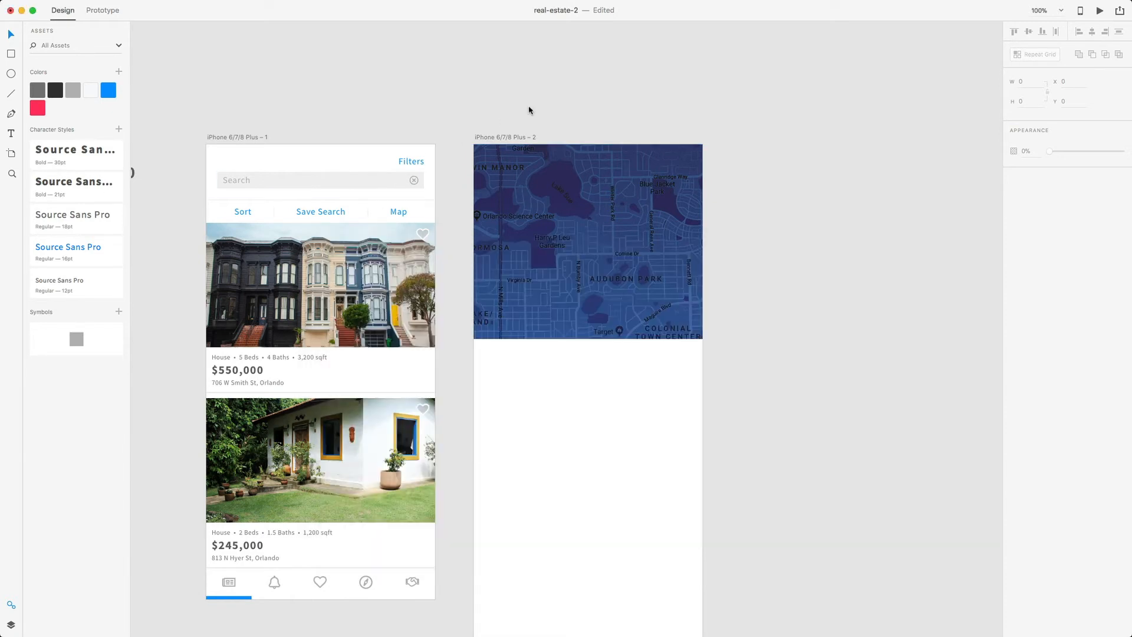
left_click(383, 270)
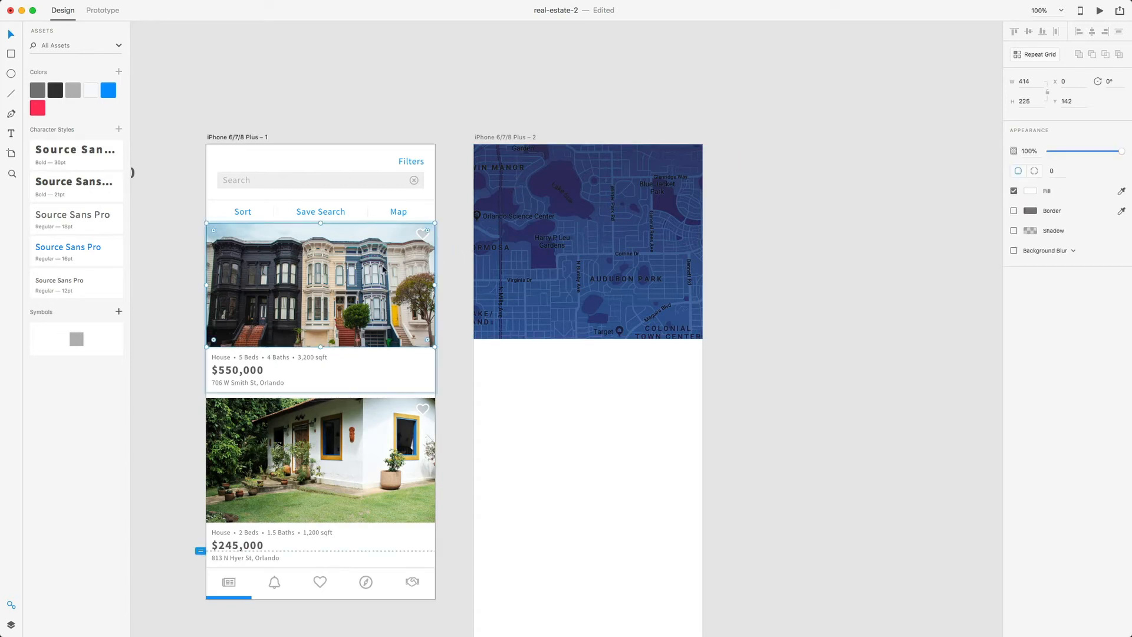
- Copy the row-house photo into the second artboard and place it roughly over the map
left_click(11, 625)
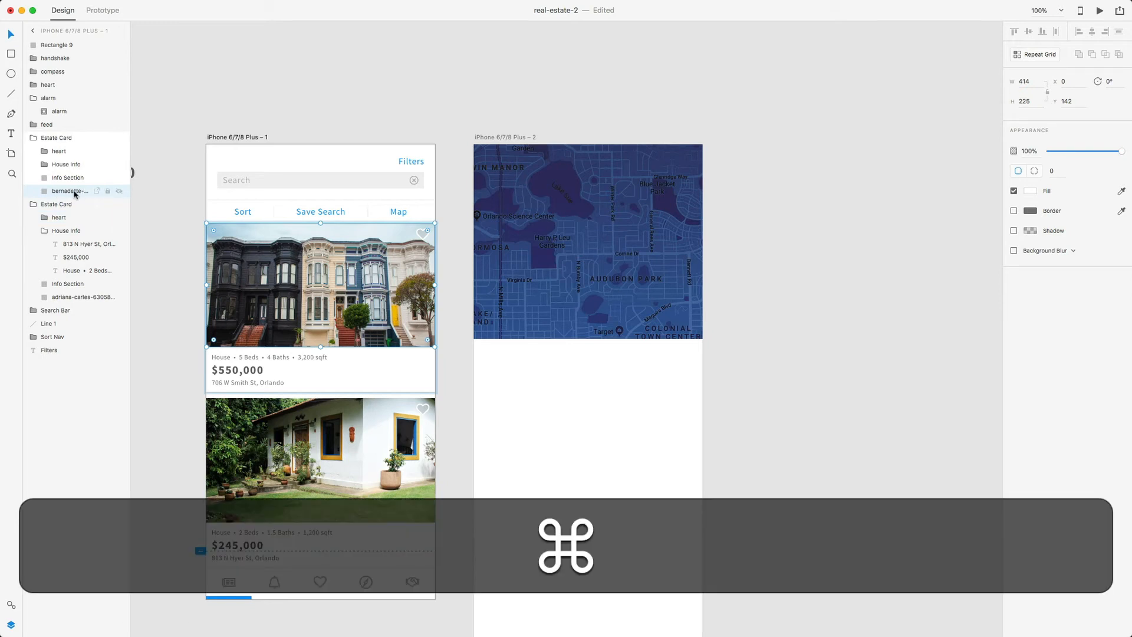
key("super+c")
left_click(512, 138)
key("super+v")
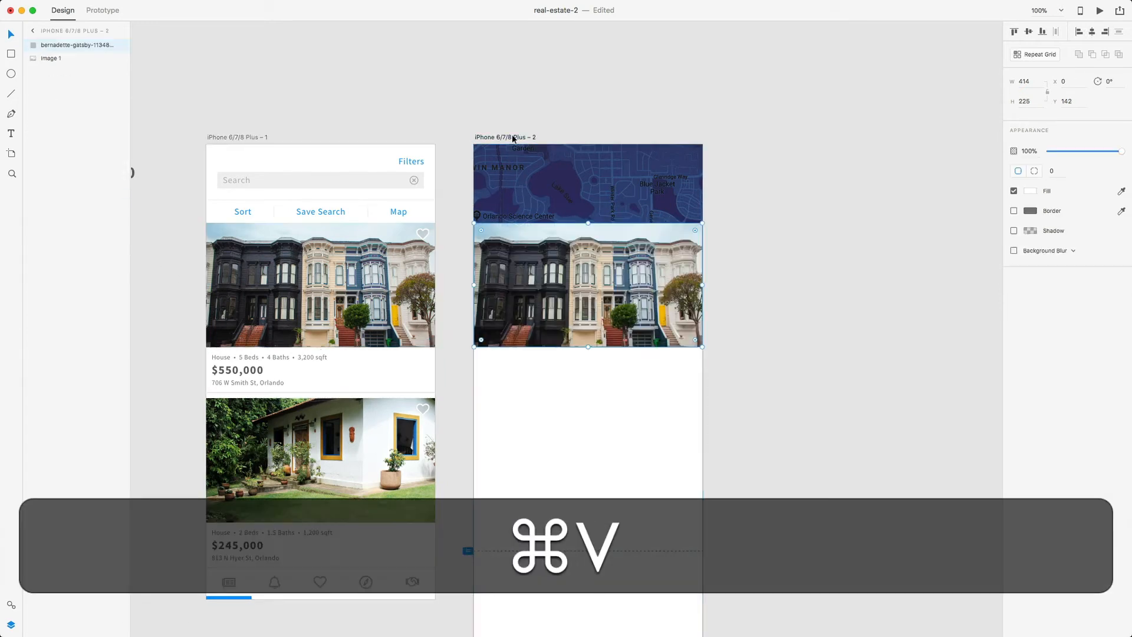
left_click_drag(609, 266, 608, 258)
left_click_drag(701, 214, 679, 228)
left_click_drag(613, 278, 626, 266)
left_click(842, 369)
left_click(686, 312)
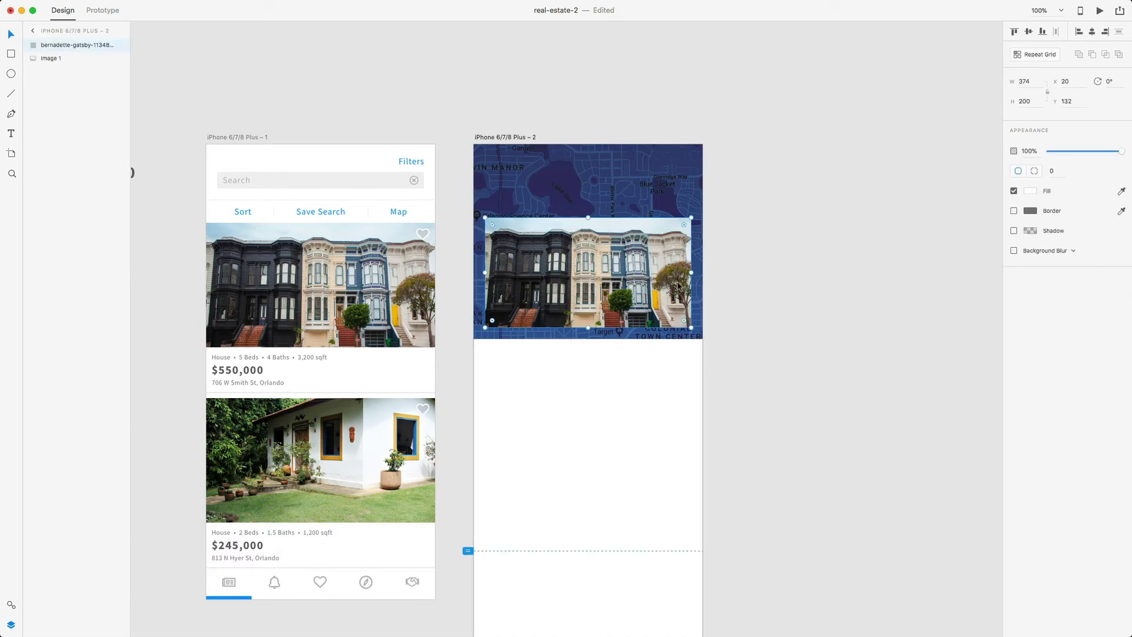
key("super+equal")
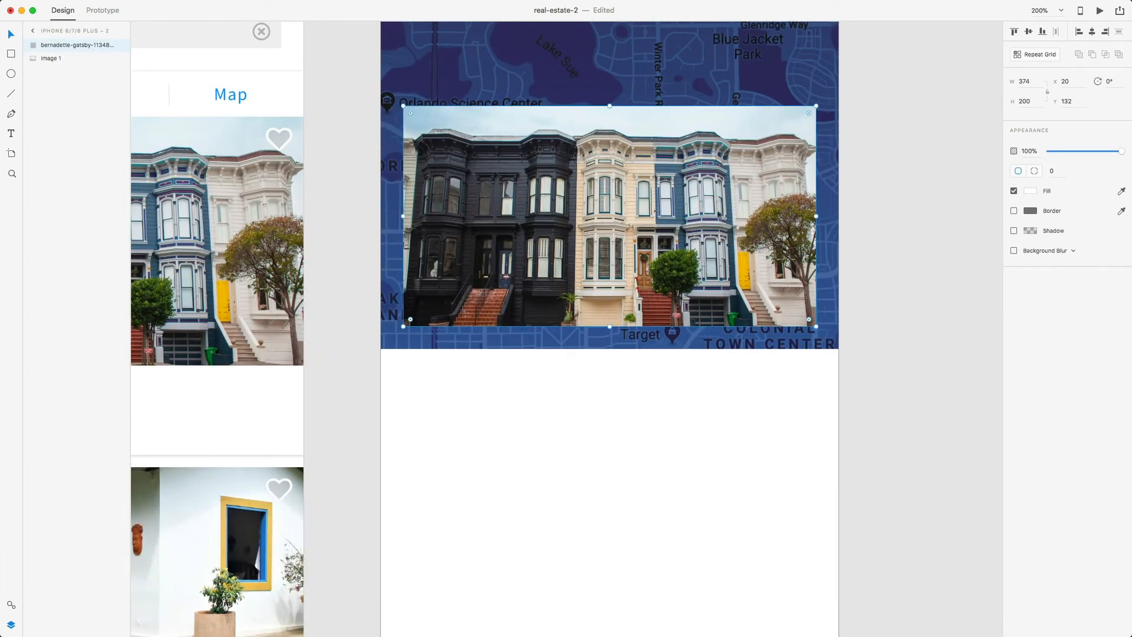
- Set the photo's width to 394, position it at X 10, Y 142, and give it corner radius 2
left_click(1041, 80)
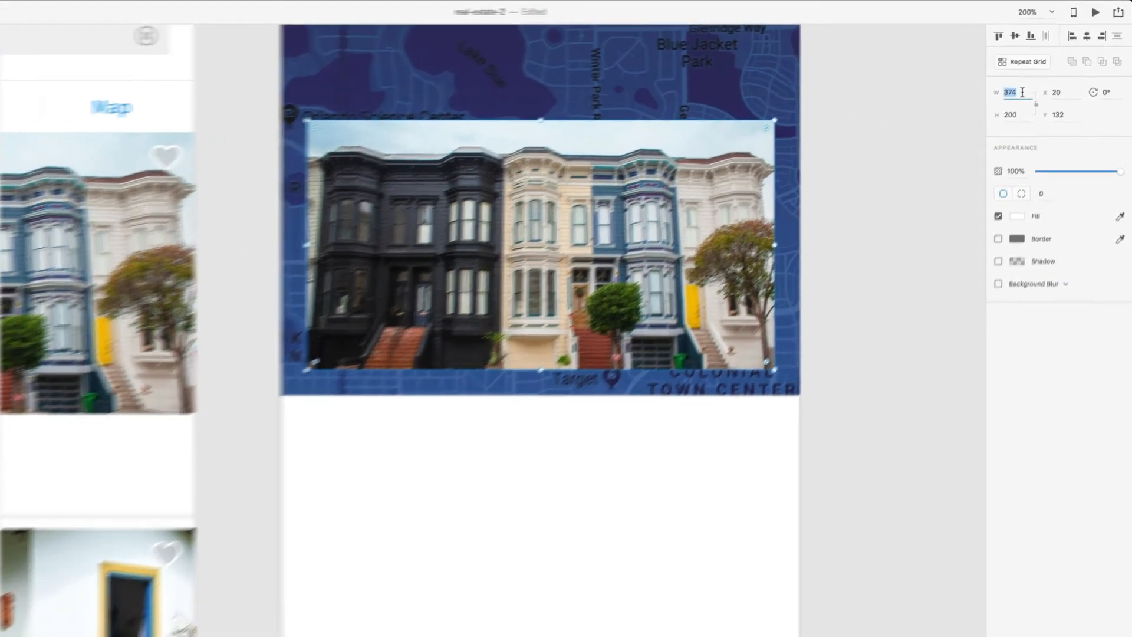
key("BackSpace")
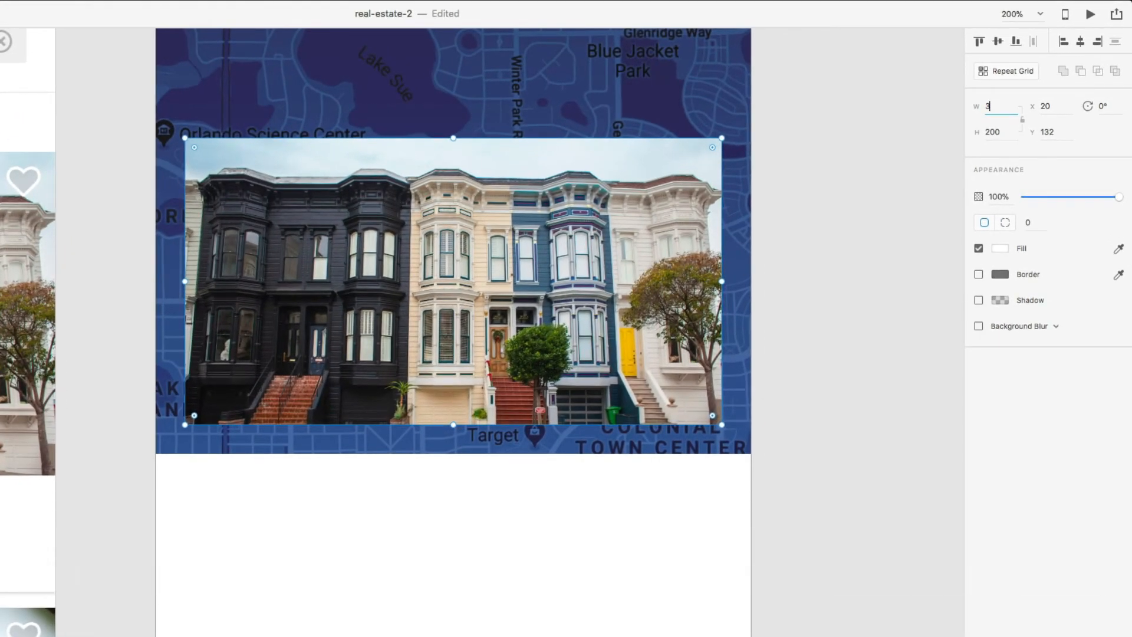
type("94")
key("Return")
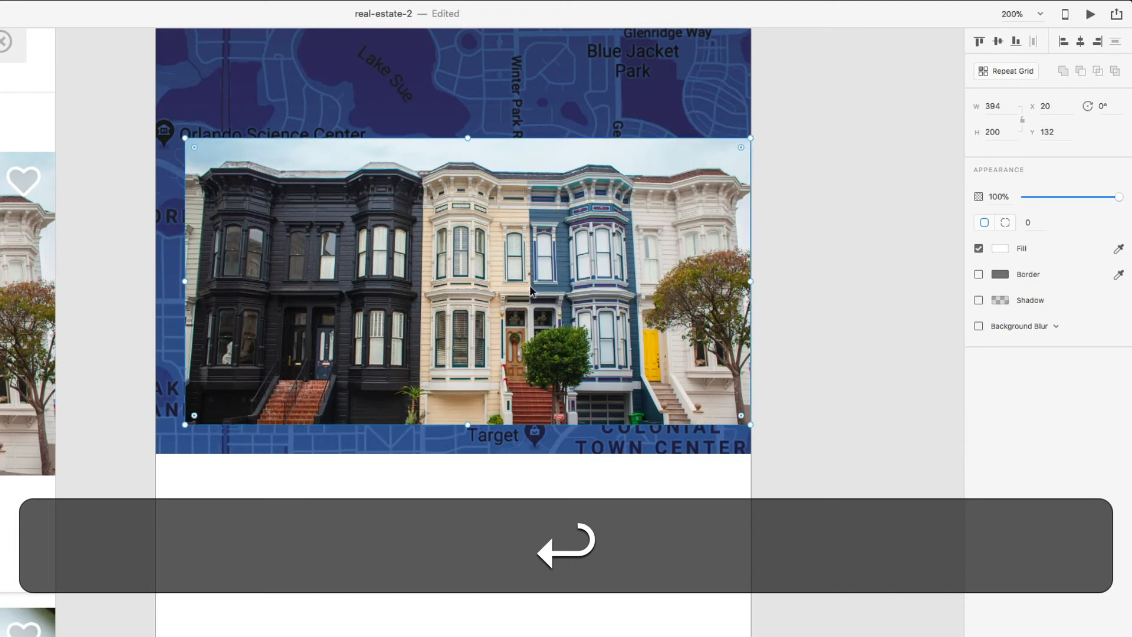
left_click_drag(557, 290, 549, 289)
key("alt")
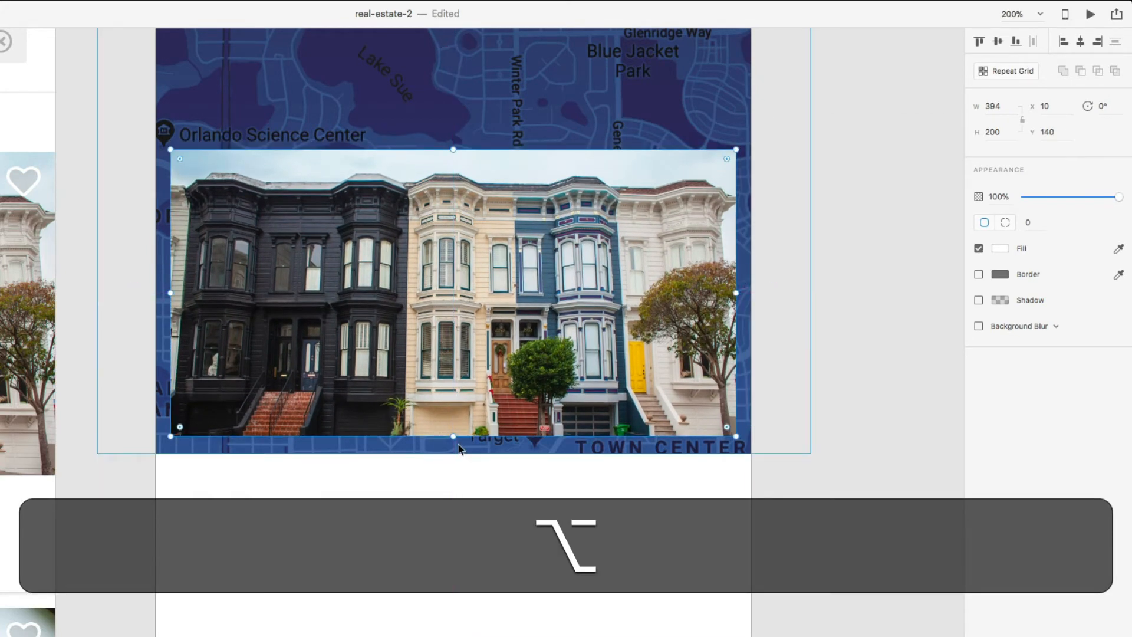
key("Down")
key("Down")
key("Down")
key("Down")
key("Down")
key("Down")
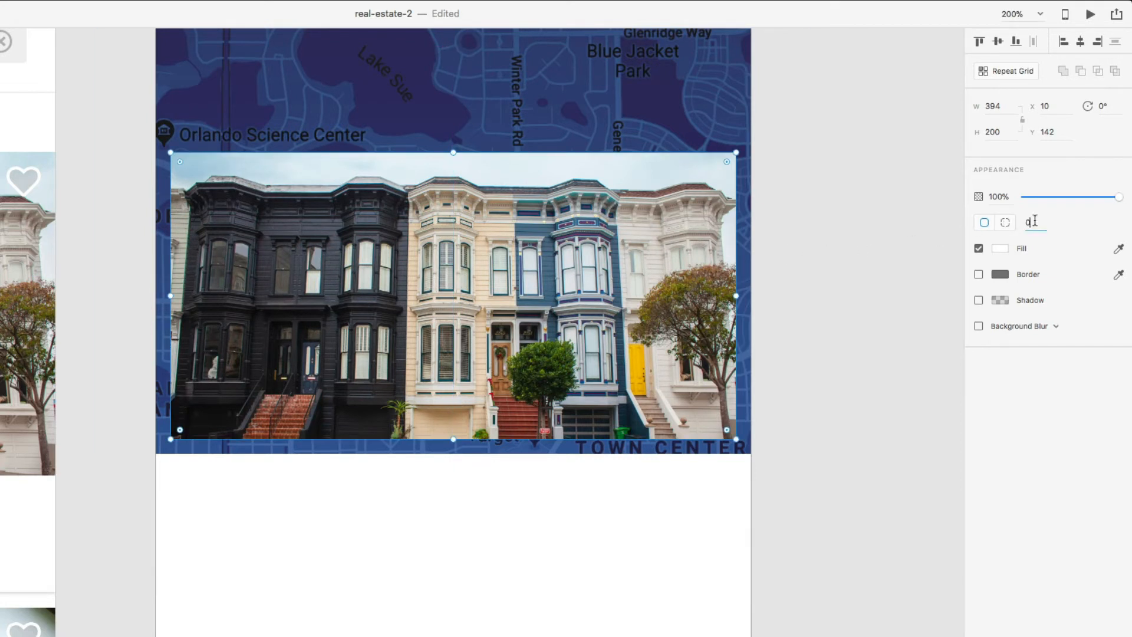
type("2")
key("Return")
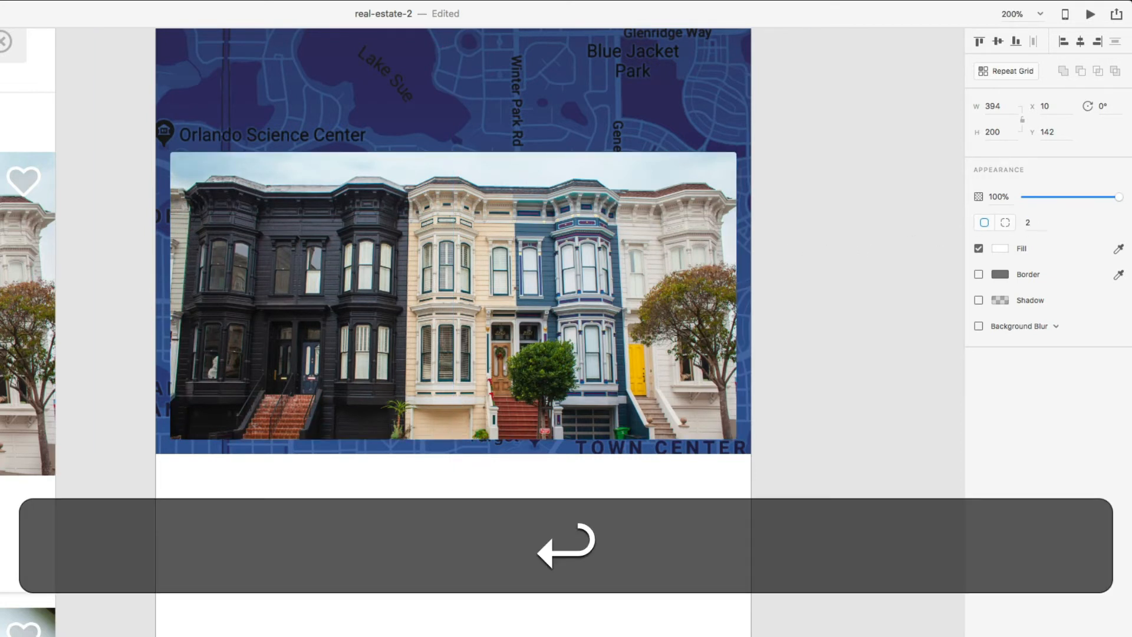
- Draw a ring near Blue Jacket Park with a blue border and 20% opacity blue fill
left_click(833, 328)
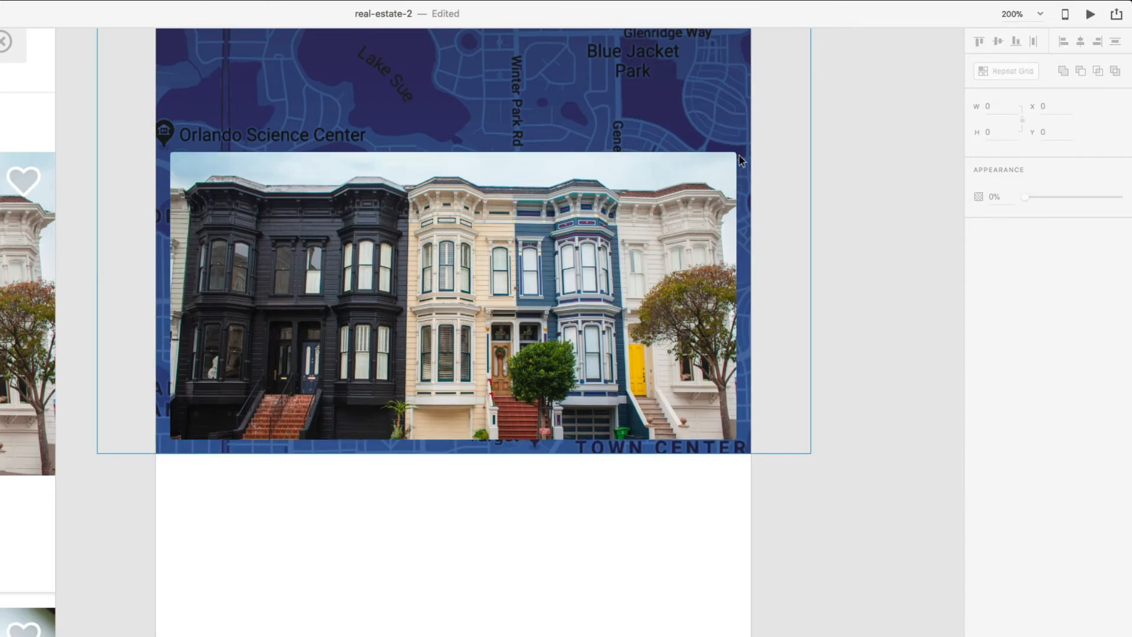
scroll(453, 330, "up", 4)
scroll(536, 342, "up", 3)
scroll(536, 342, "right", 2)
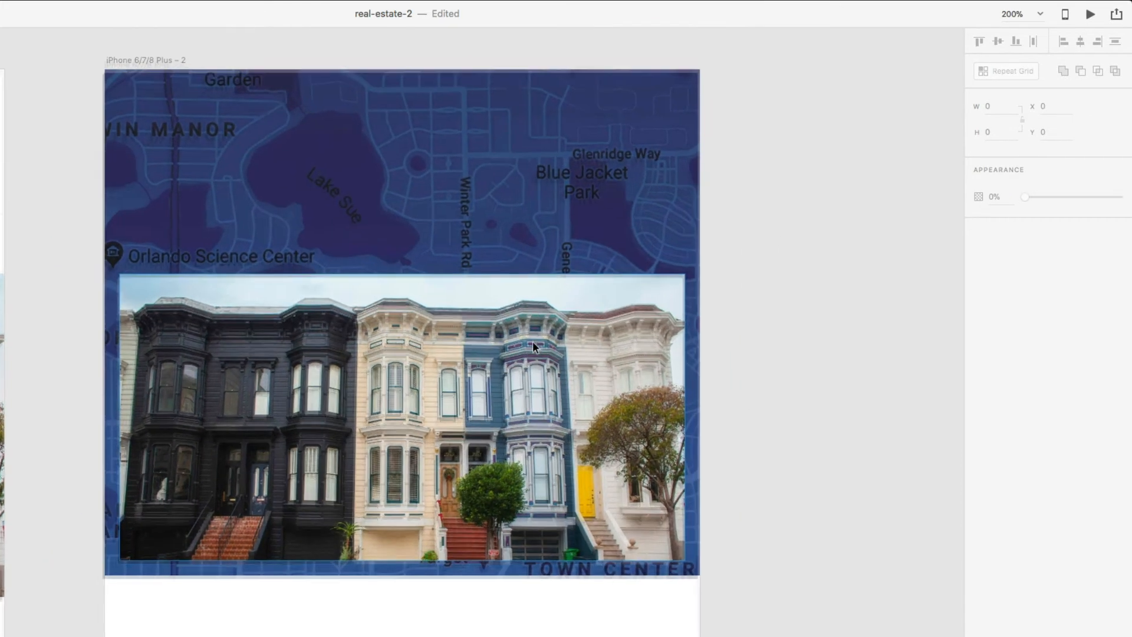
key("e")
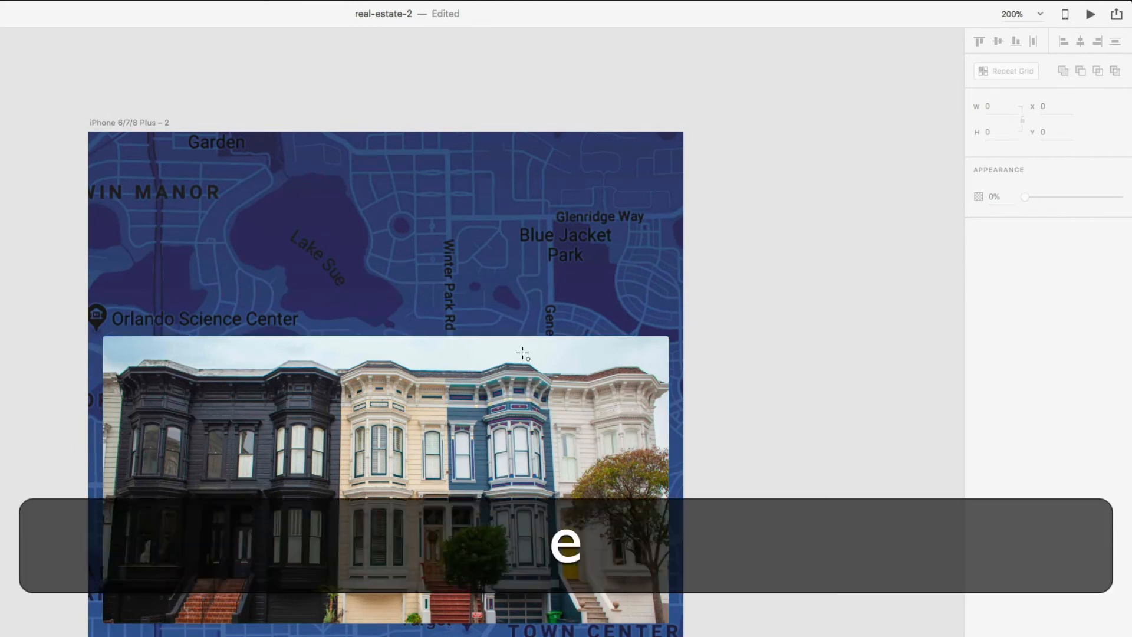
mouse_move(477, 243)
left_mouse_down()
mouse_move(519, 292)
mouse_move(498, 256)
left_mouse_up()
key("v")
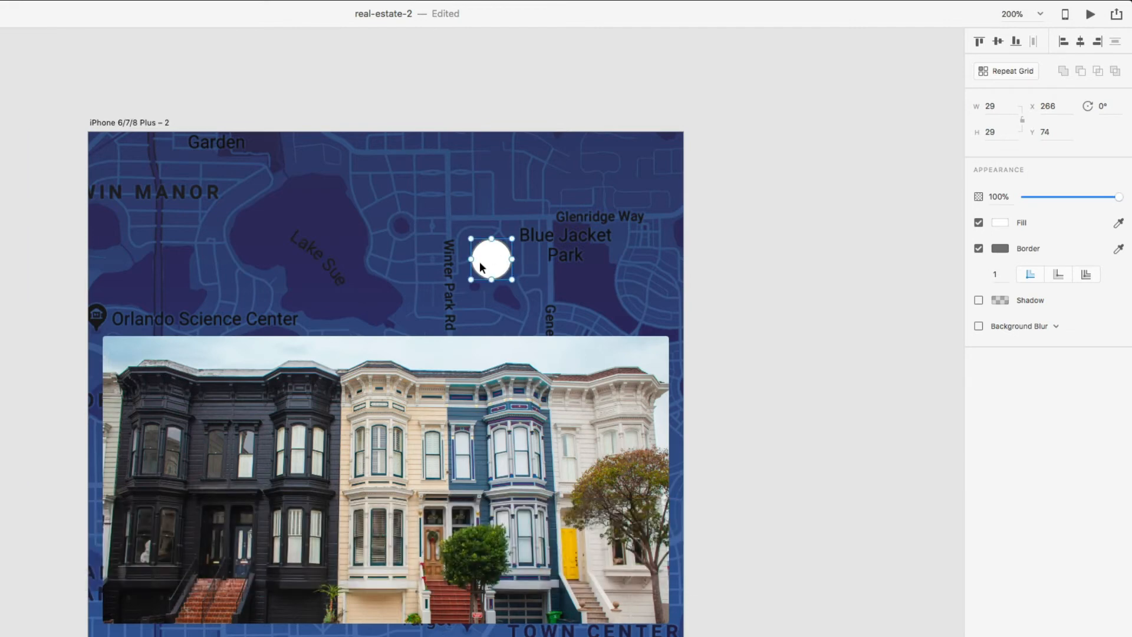
left_click(992, 249)
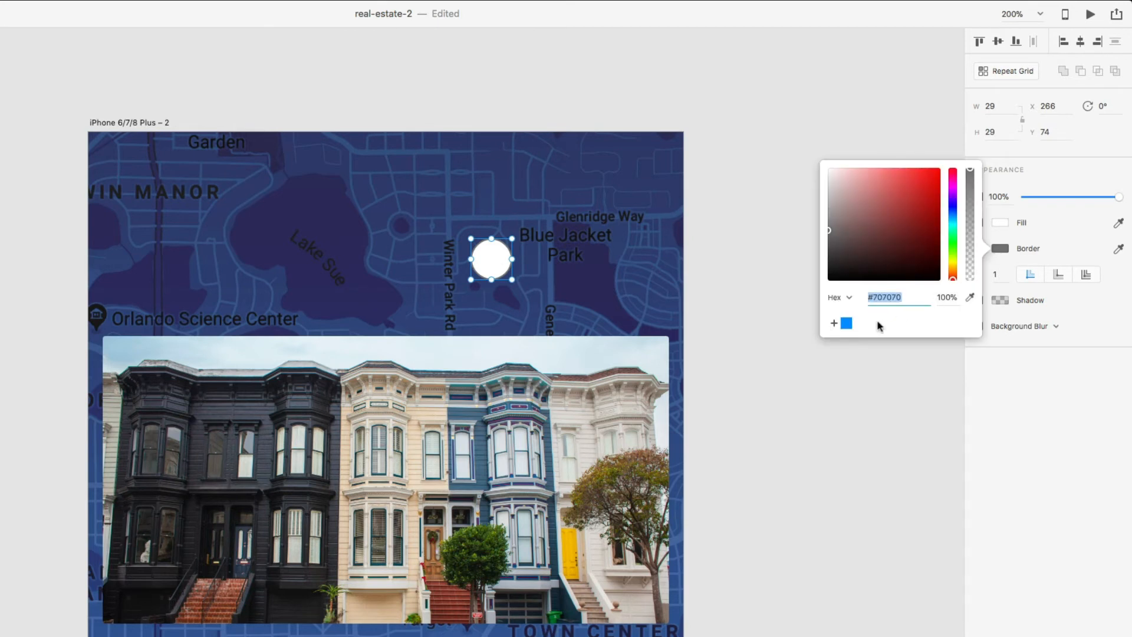
left_click(845, 324)
left_click(1002, 223)
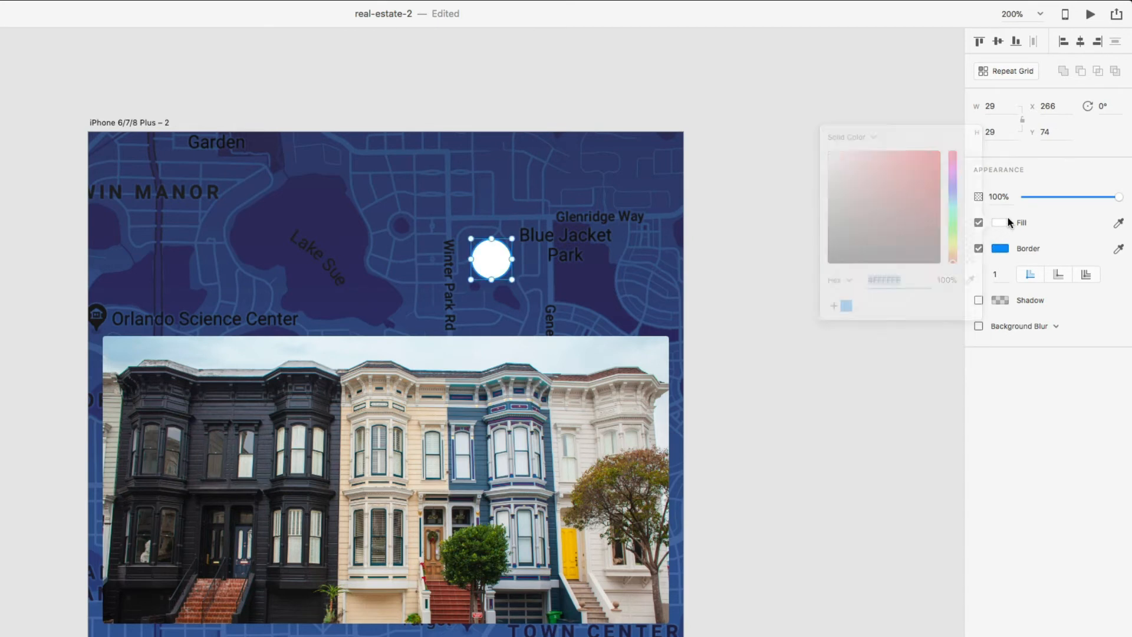
left_click(846, 305)
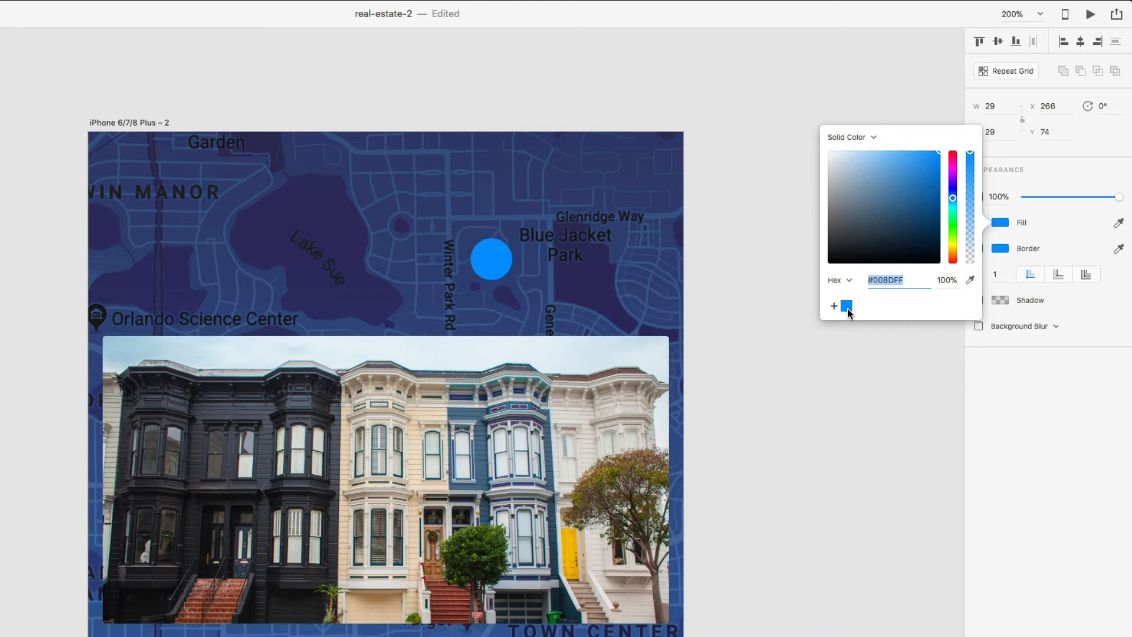
left_click(946, 278)
type("20")
key("Return")
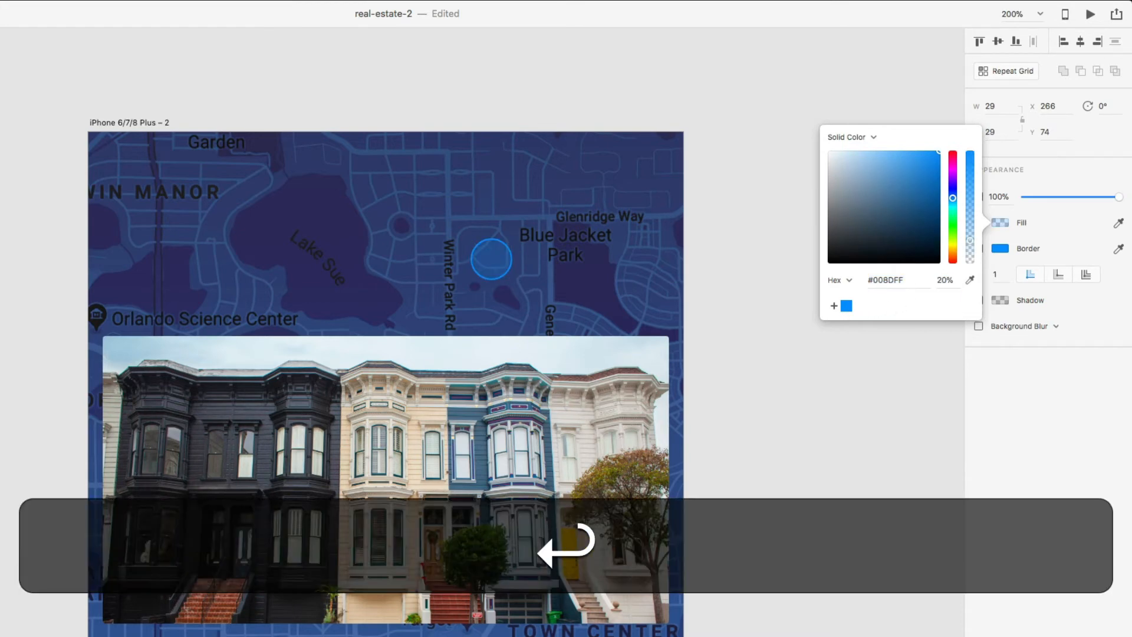
left_click(849, 350)
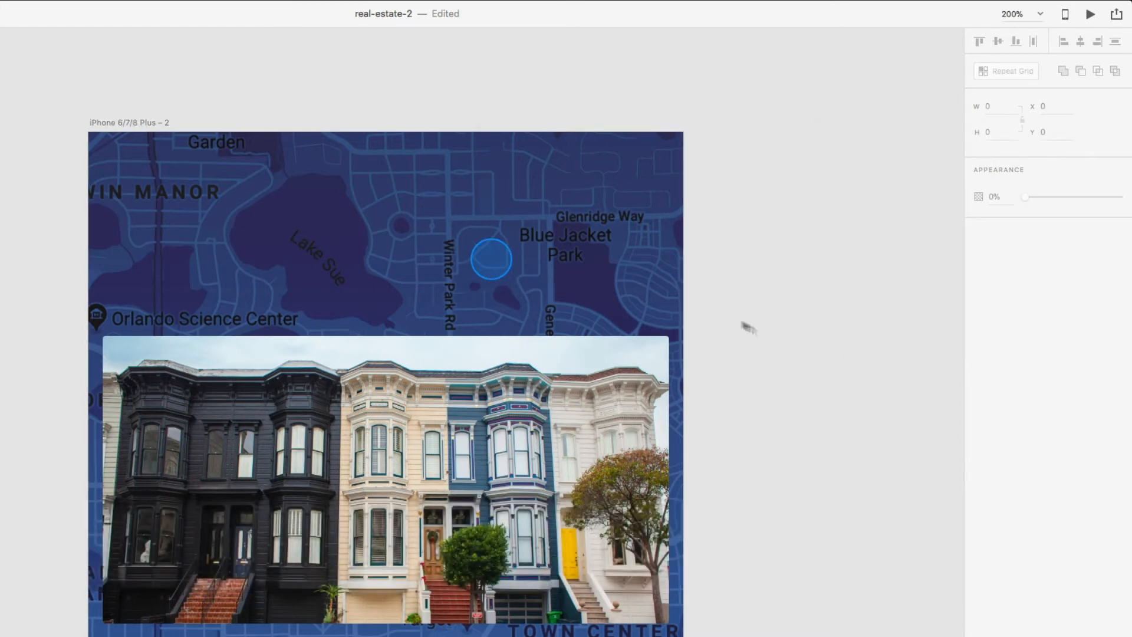
- Add a small borderless solid blue dot centred inside the ring
key("e")
mouse_move(489, 257)
left_mouse_down()
mouse_move(503, 286)
mouse_move(493, 263)
left_mouse_up()
key("shift+v")
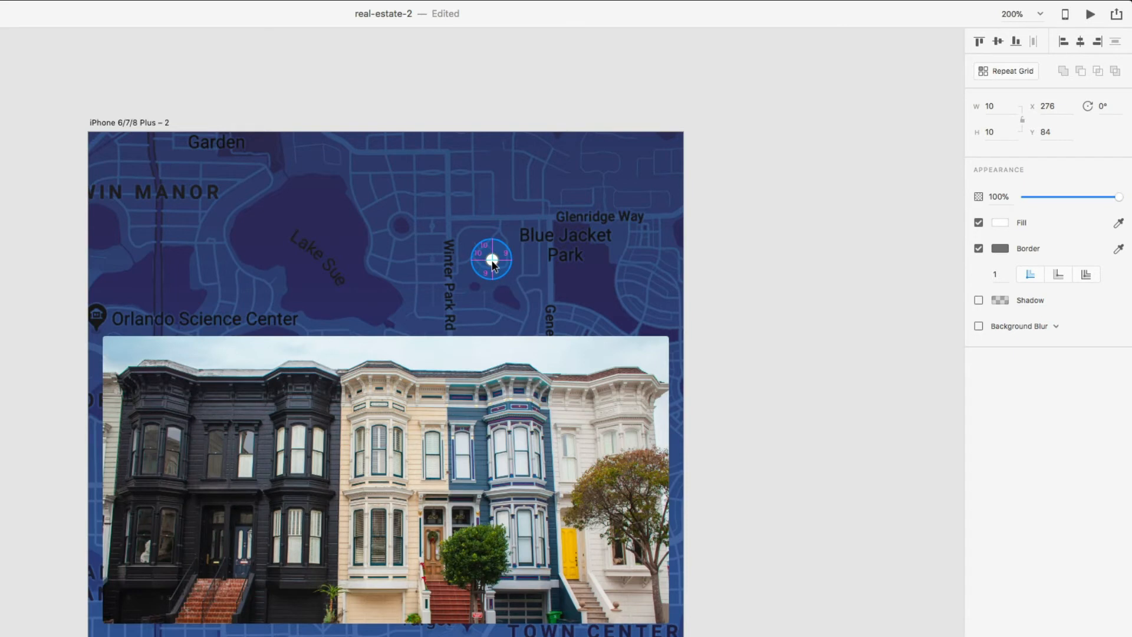
left_click(978, 248)
left_click(999, 222)
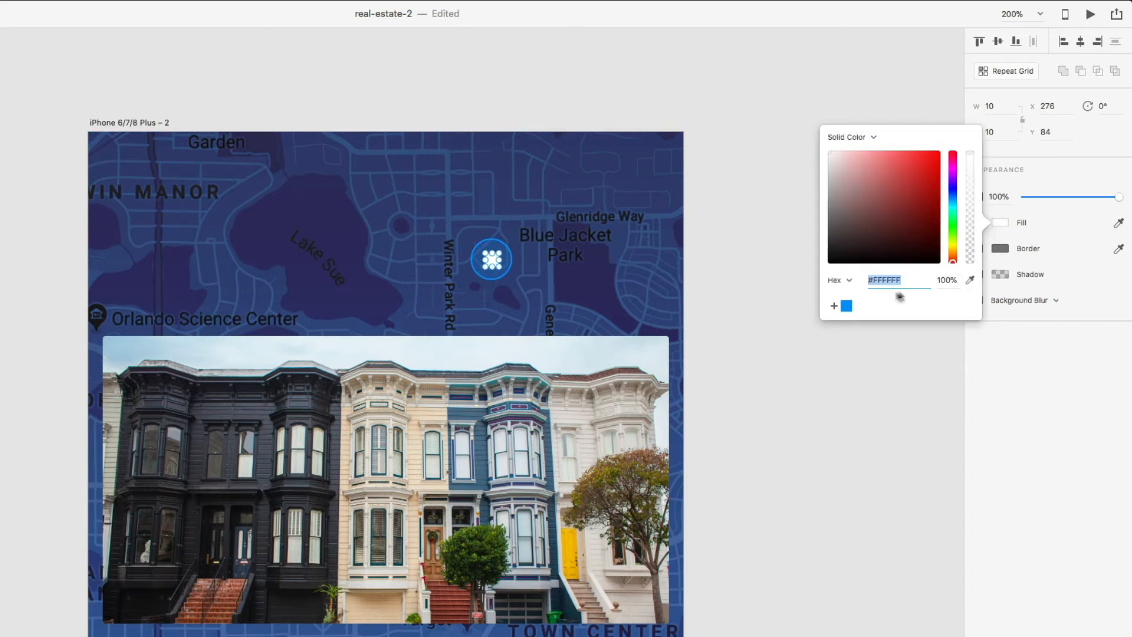
left_click(846, 306)
left_click(826, 332)
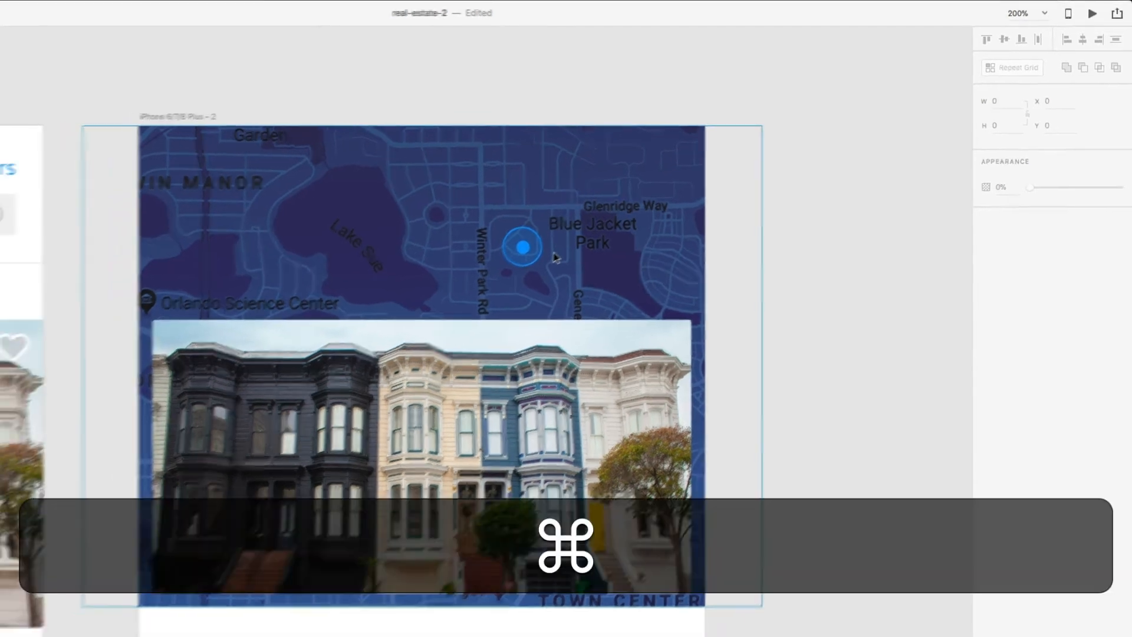
- Group the dot and ring and name the group 'Tracker'
key("super+=")
key("super+=")
scroll(666, 204, "up", 2)
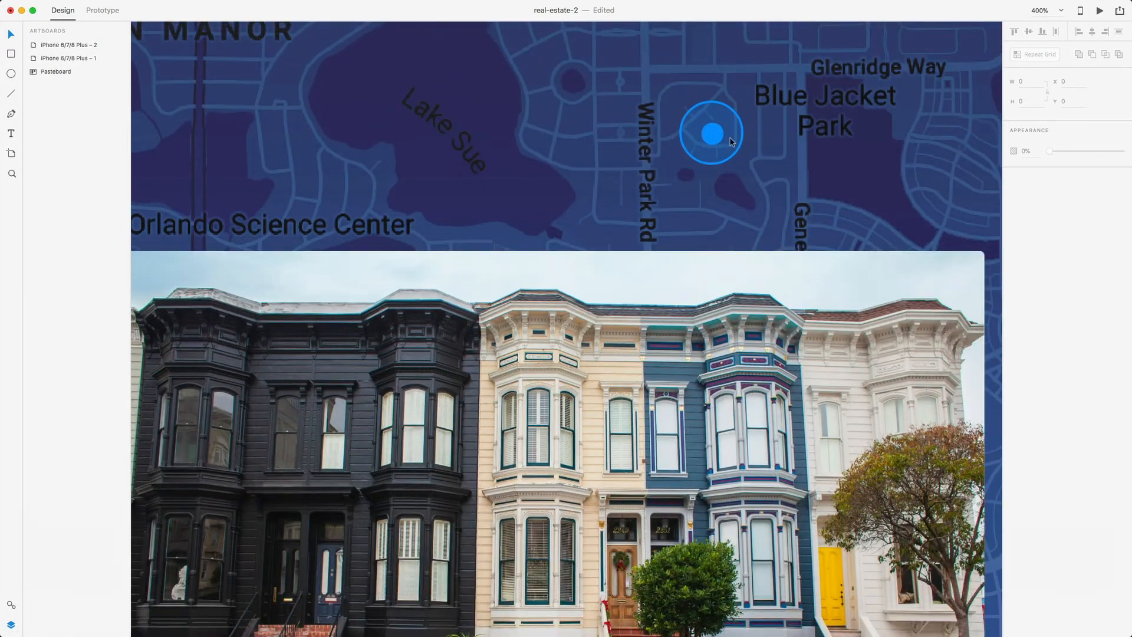
left_click(715, 134)
key("shift")
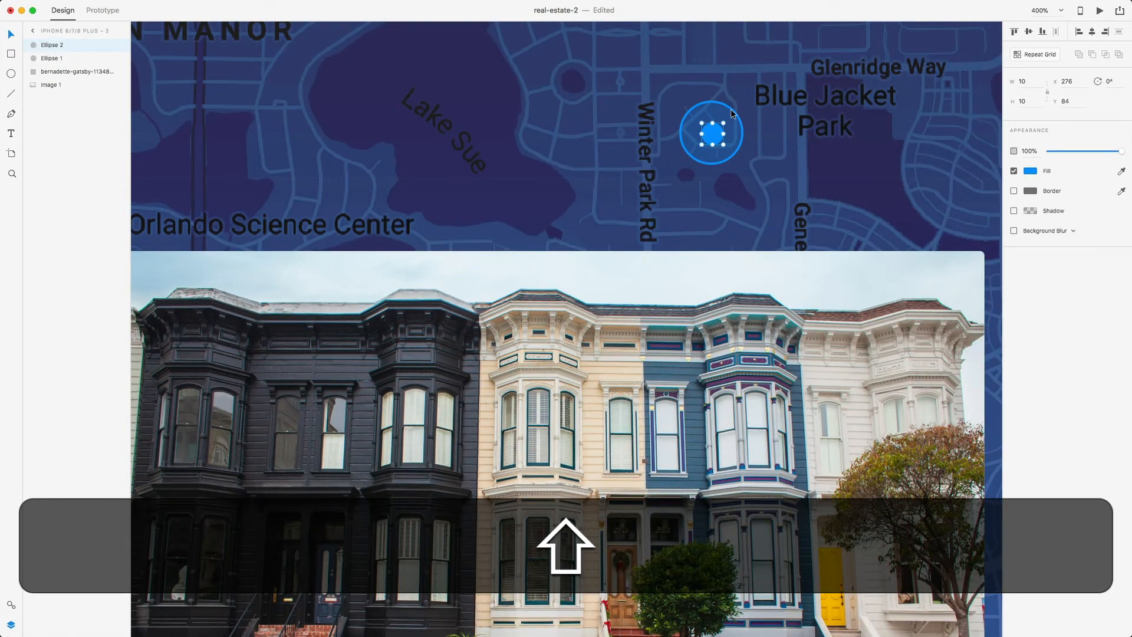
left_click(730, 108, "shift")
key("super+g")
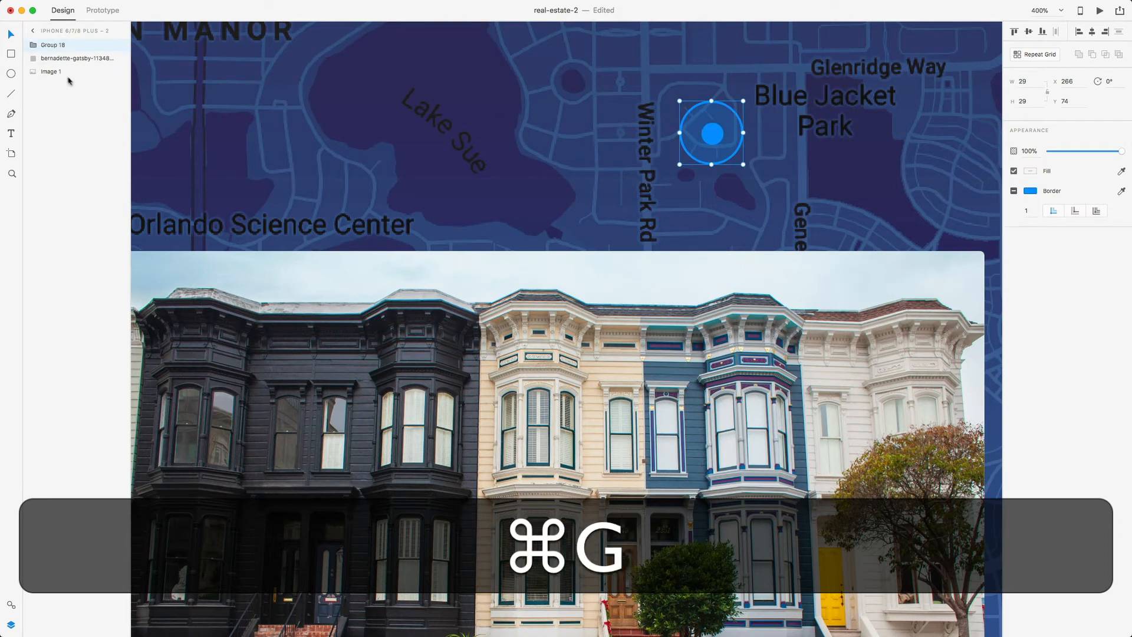
left_click(63, 49)
double_click(61, 47)
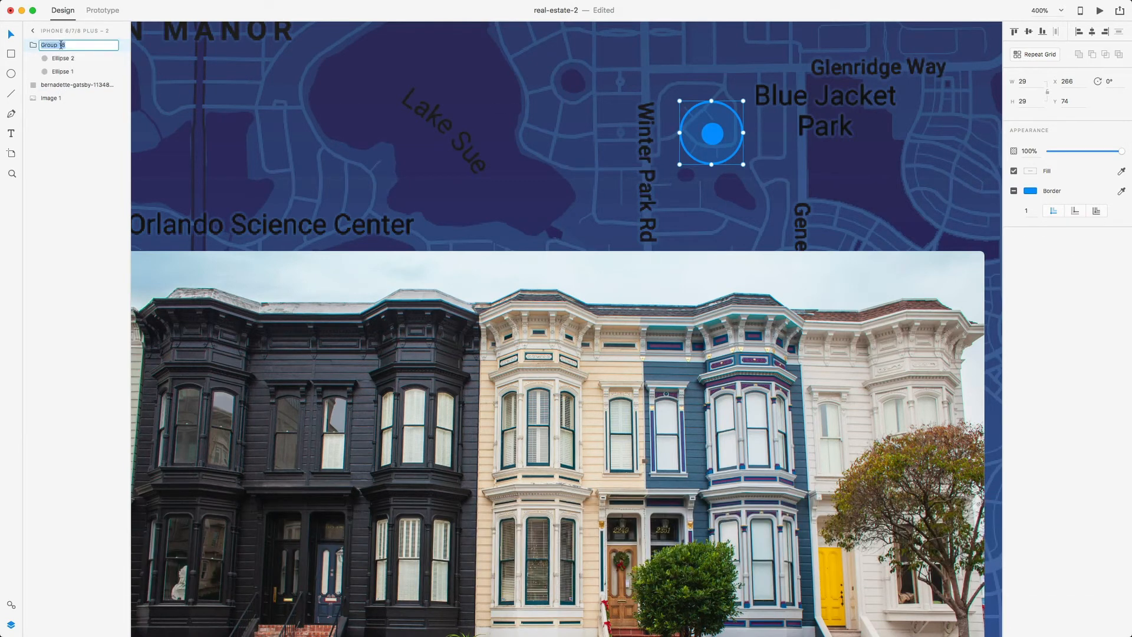
type("Tracker")
key("Return")
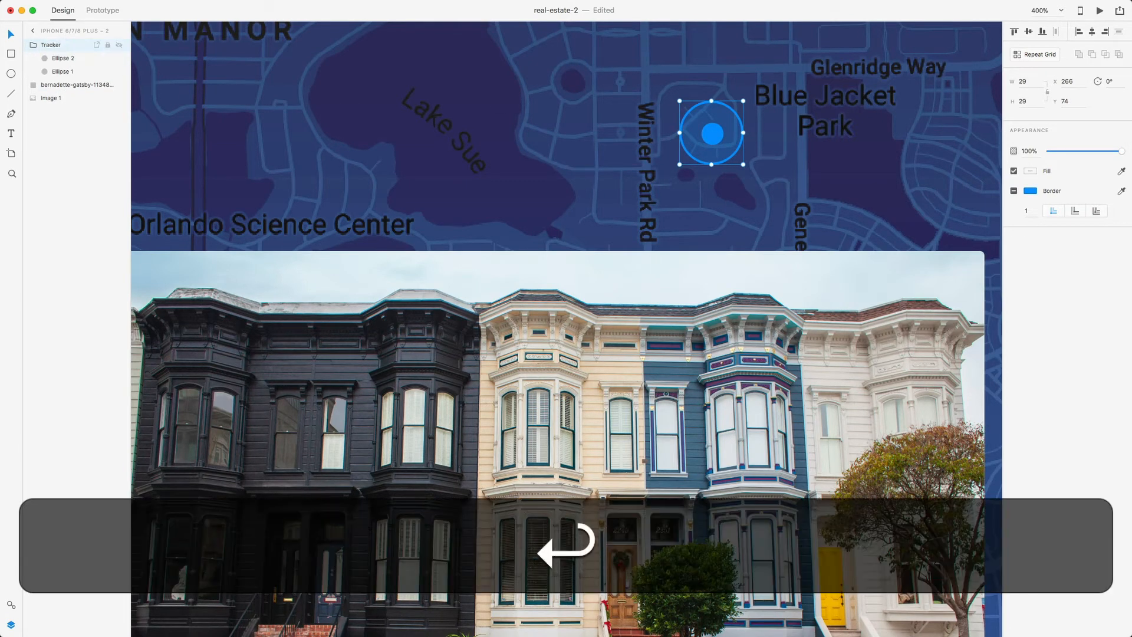
- Move the Tracker marker up beside Blue Jacket Park
left_click_drag(717, 135, 725, 86)
left_click(738, 131)
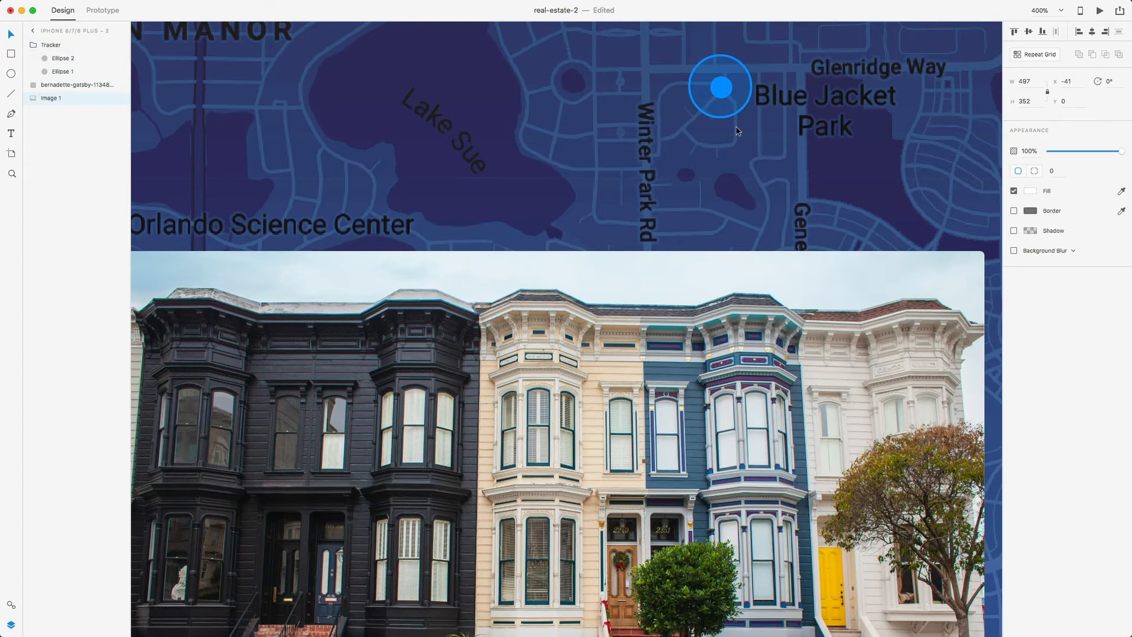
key("super+minus")
key("super+minus")
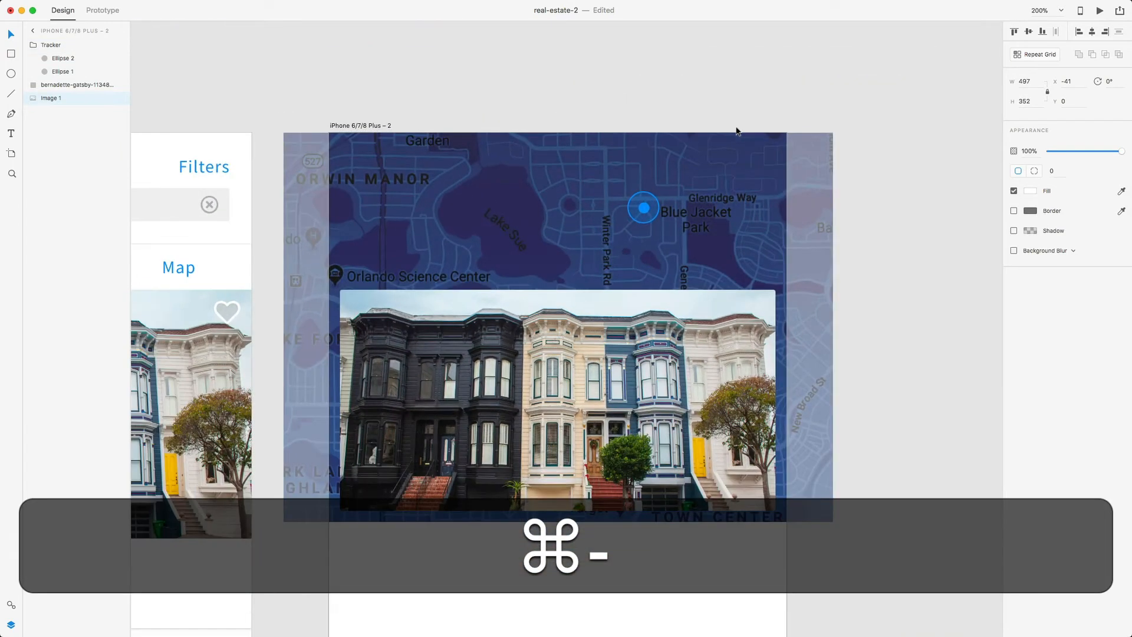
left_click(650, 107)
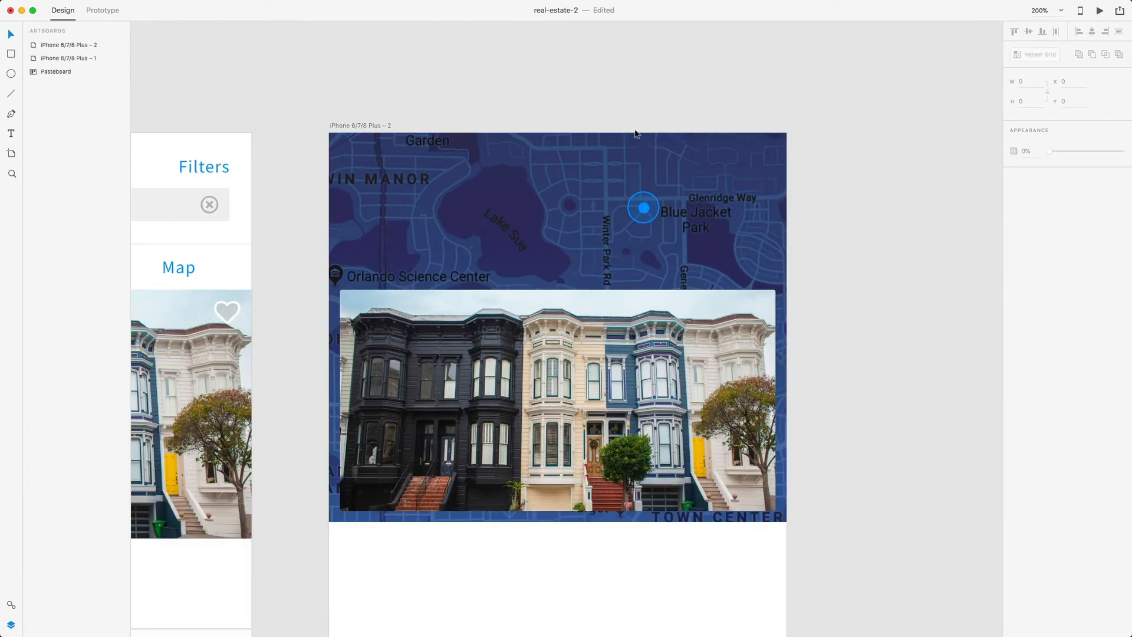
- Copy the chevron icon from the pasteboard
key("super+minus")
scroll(624, 201, "down", 10)
scroll(625, 200, "left", 6)
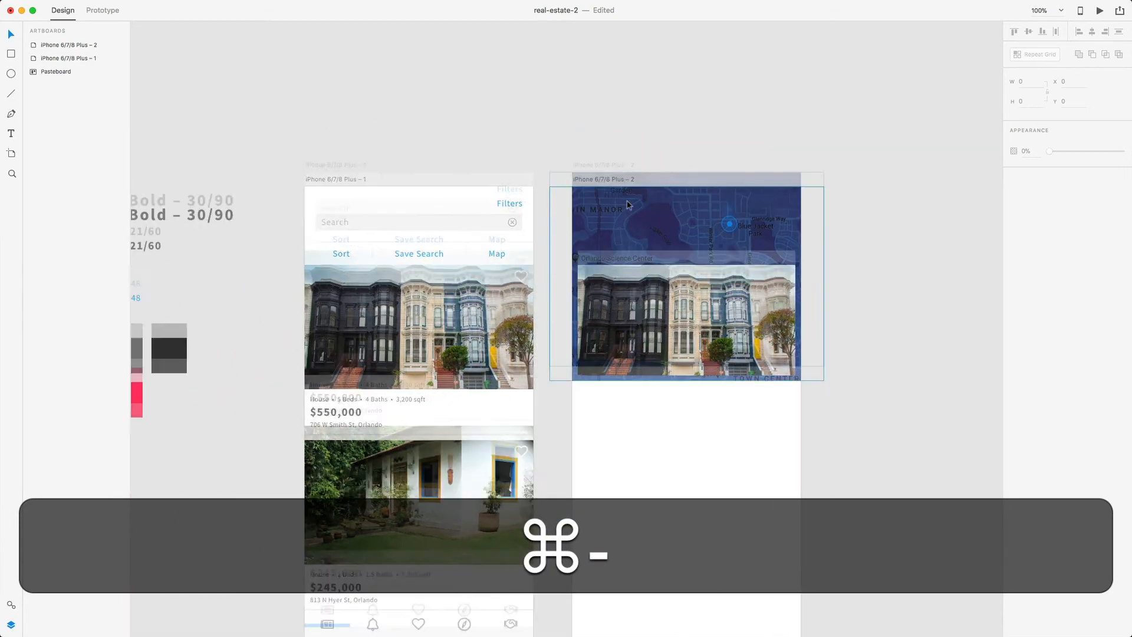
scroll(624, 200, "left", 5)
left_click(538, 158)
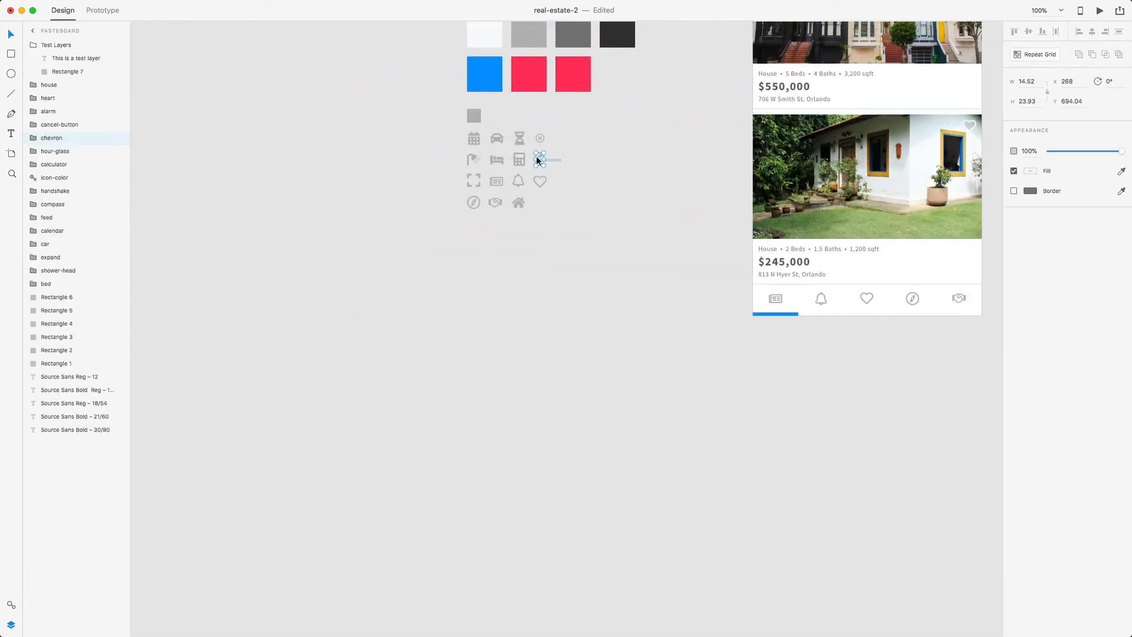
key("super+c")
- Paste the chevron onto the property detail artboard over the map header
scroll(695, 177, "right", 5)
scroll(694, 176, "up", 8)
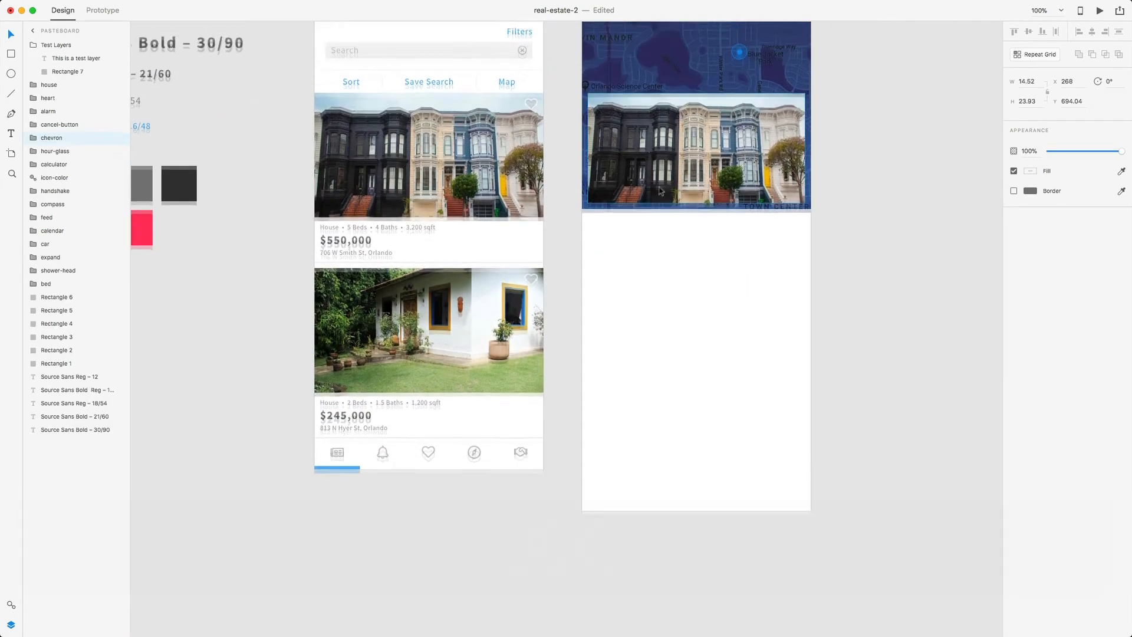
left_click(626, 134)
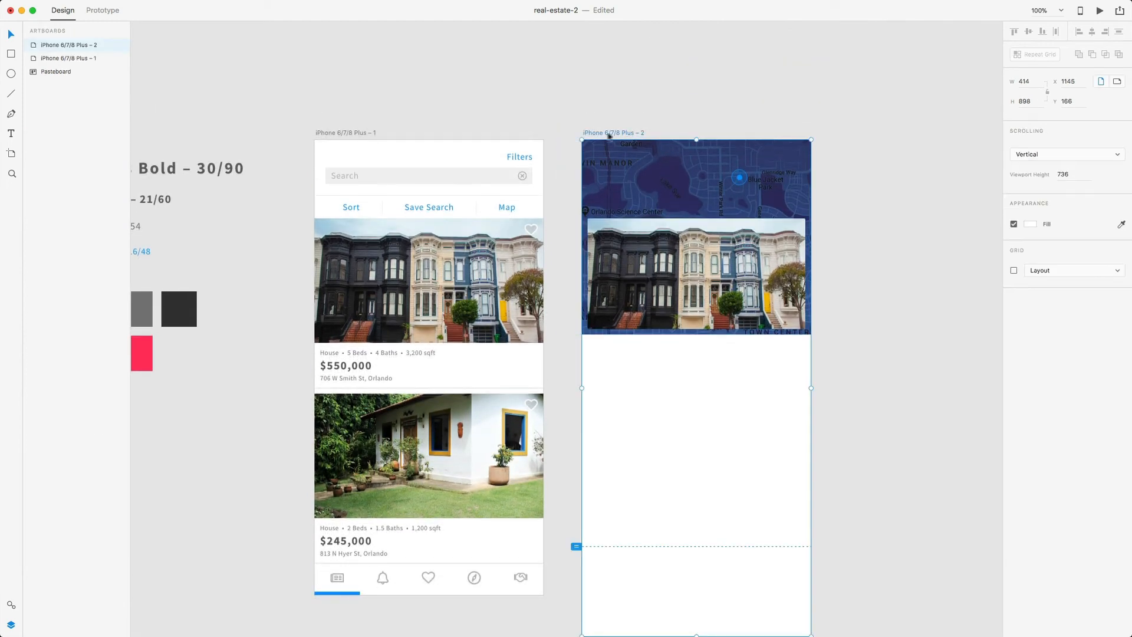
key("z")
left_click_drag(581, 139, 654, 198)
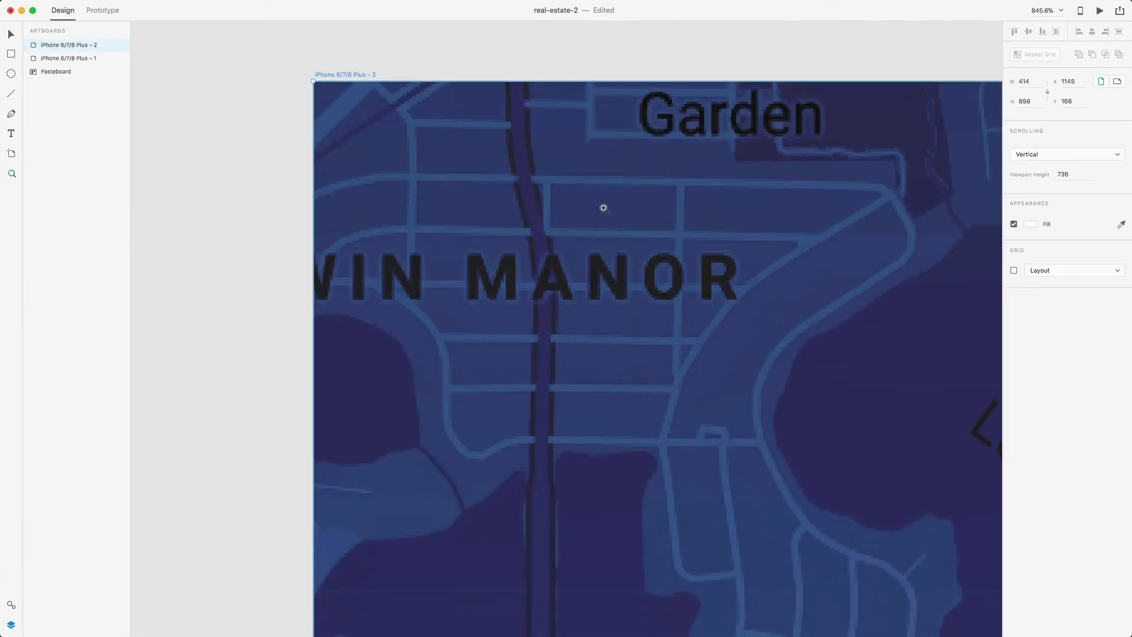
key("super+v")
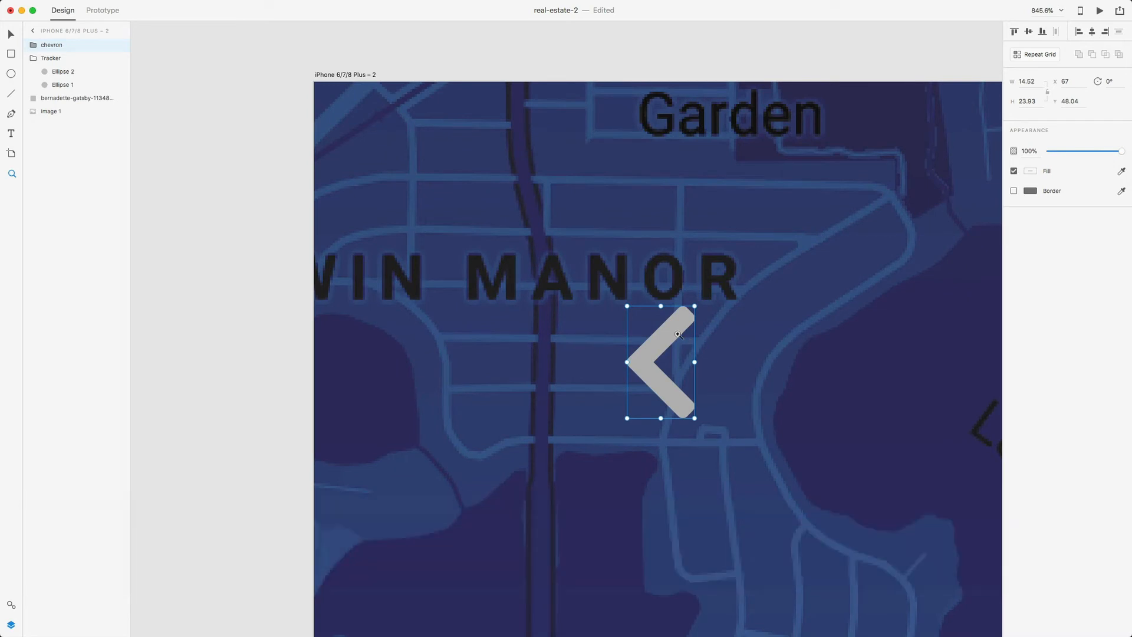
key("v")
left_click_drag(678, 334, 567, 208)
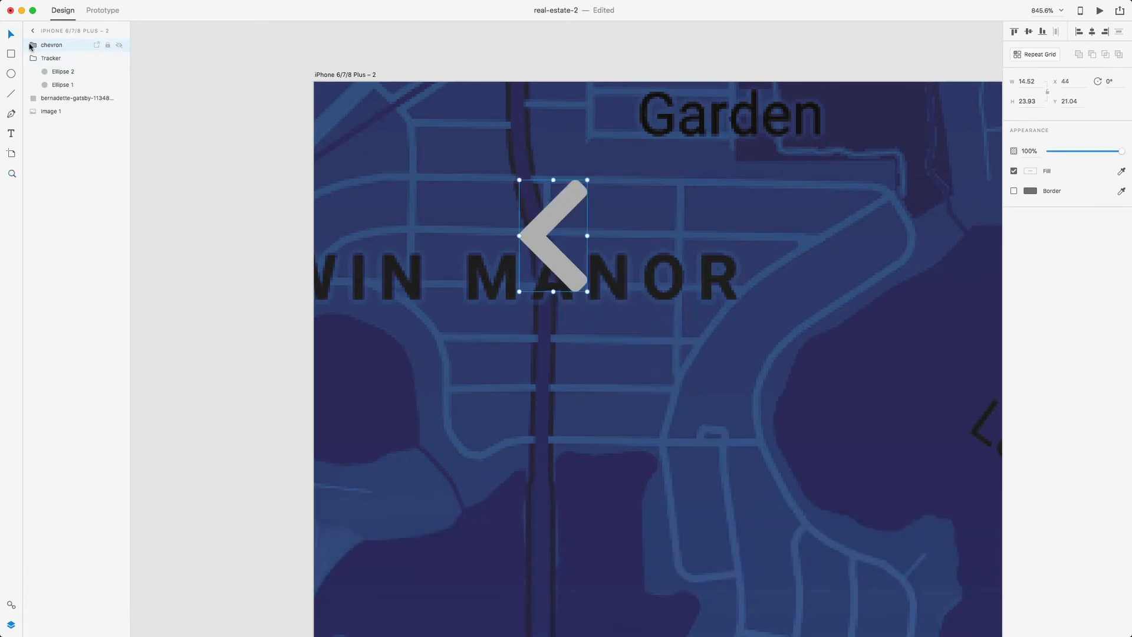
- Ungroup the chevron's colour symbol and set its fill to white
left_click(32, 46)
left_click(43, 59)
left_click(53, 88)
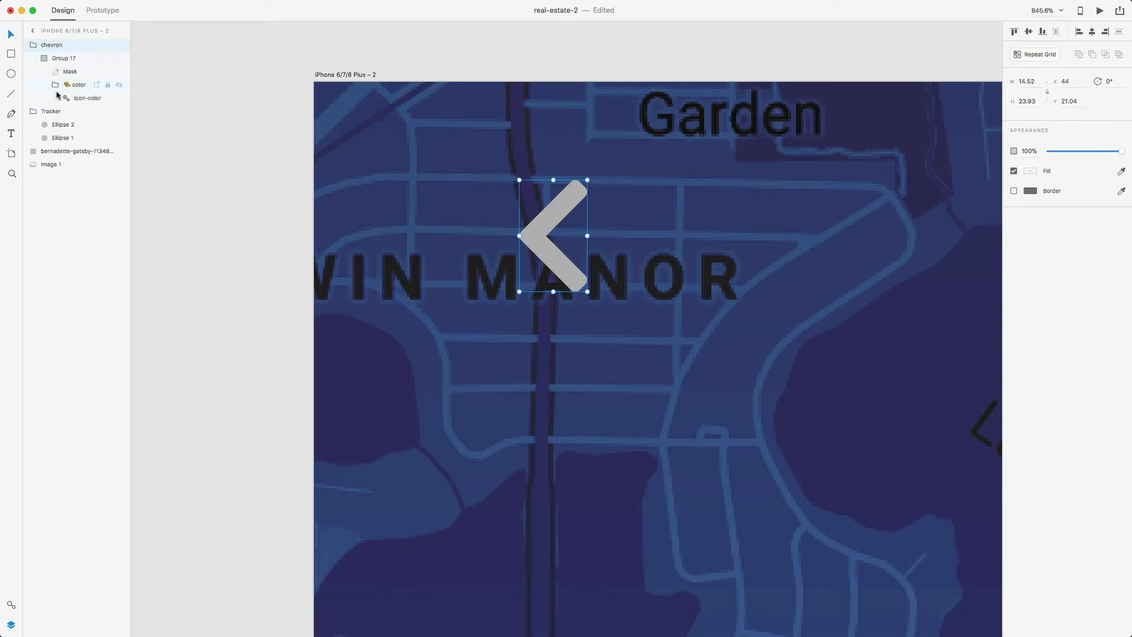
left_click(73, 98)
right_click(73, 98)
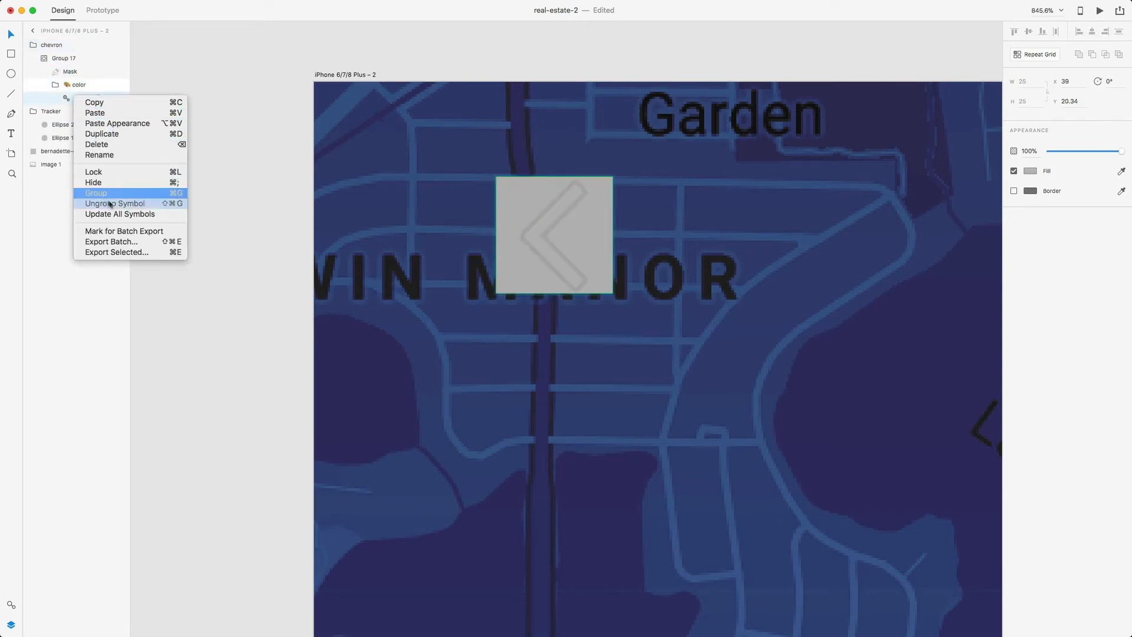
left_click(115, 204)
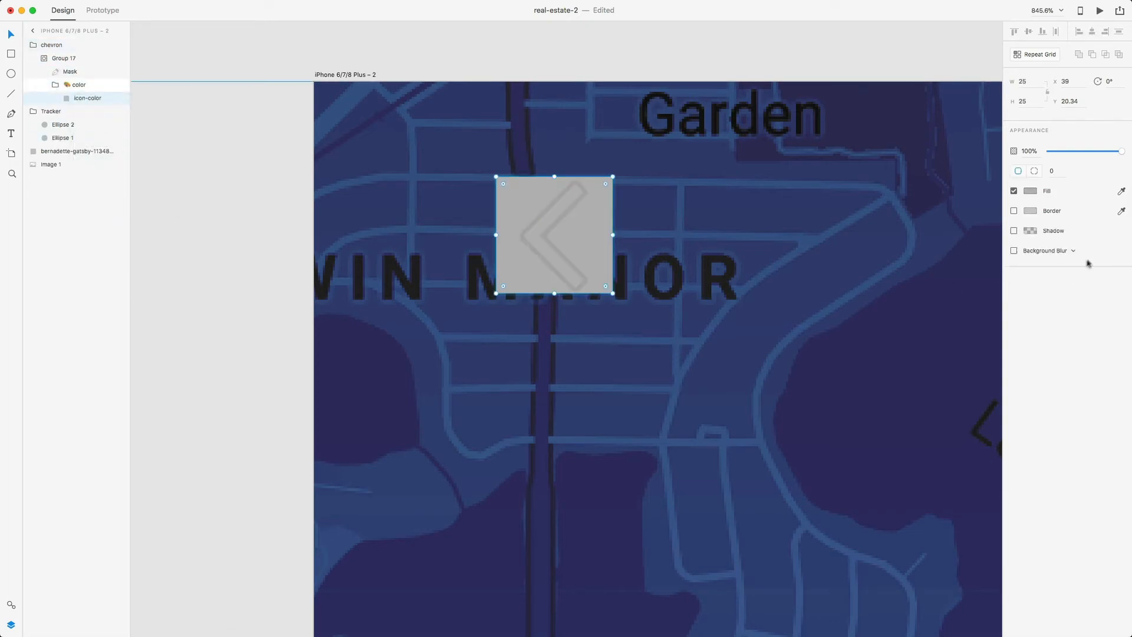
left_click(1031, 191)
left_click(916, 161)
left_click(821, 61)
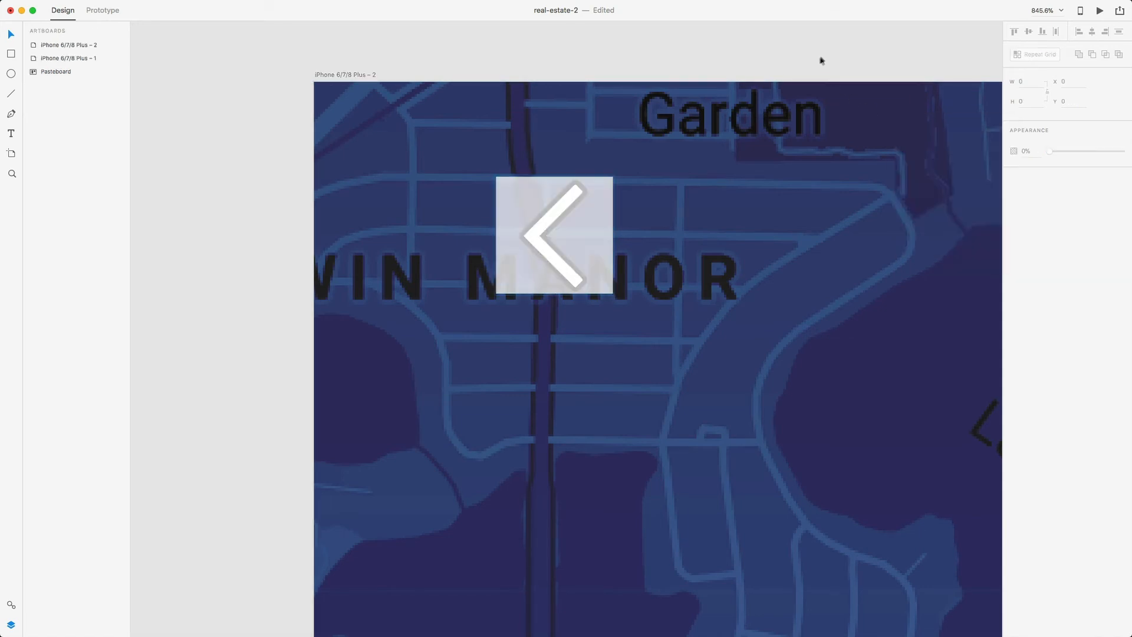
- Position the chevron at X 20, Y 20 in the map's top-left corner
left_click_drag(530, 223, 394, 162)
key("alt")
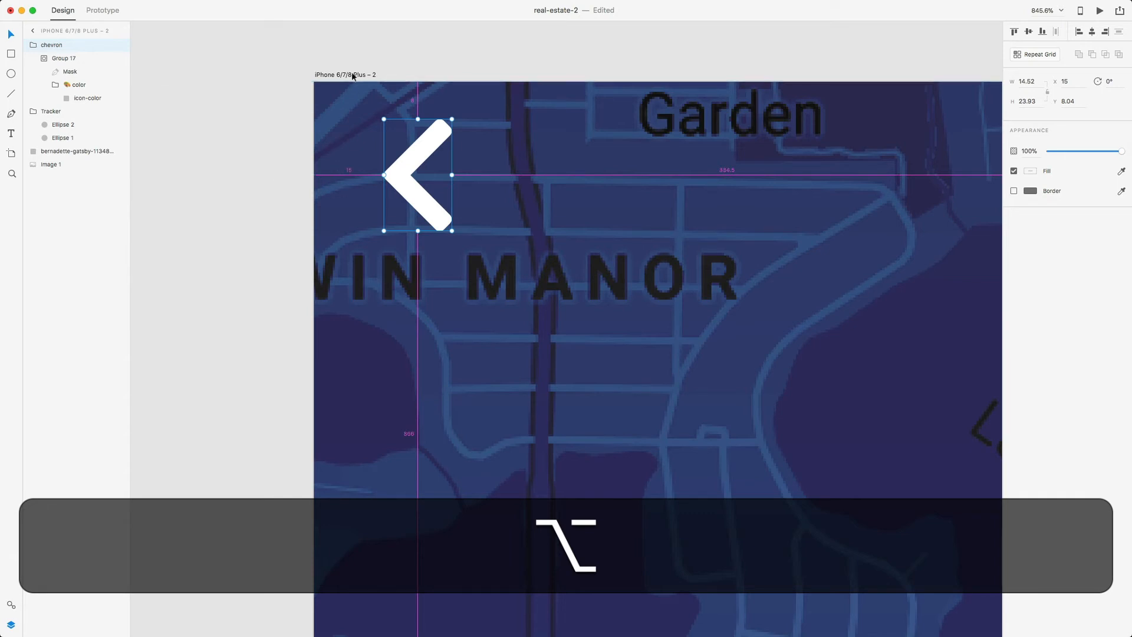
key("Right")
key("Right")
key("Right")
key("Right")
key("Right")
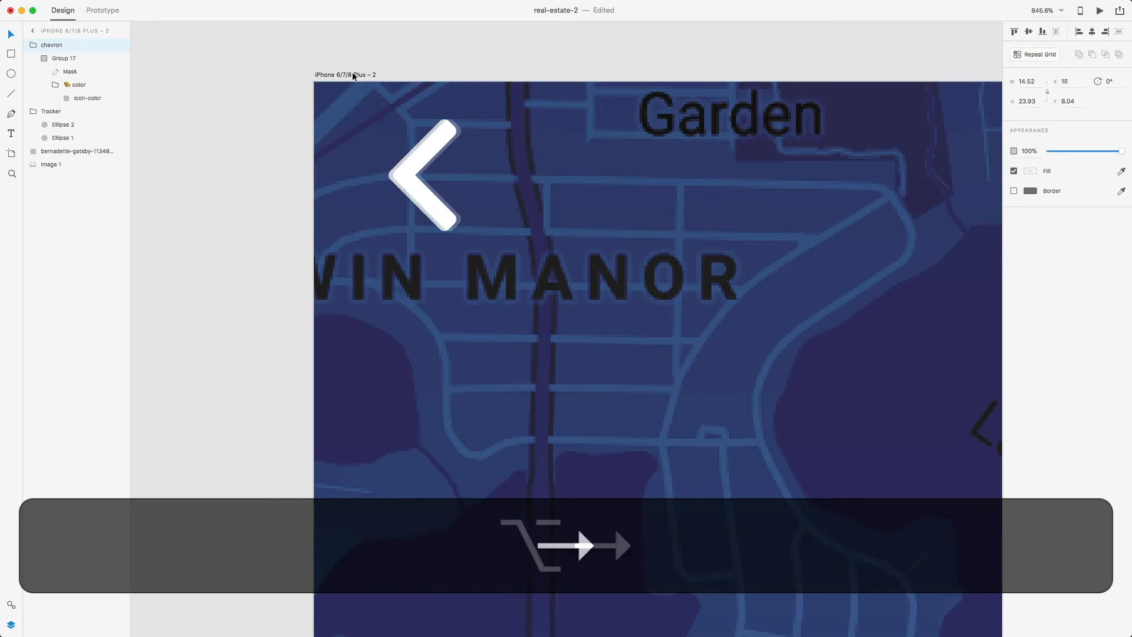
key("alt+shift+Down")
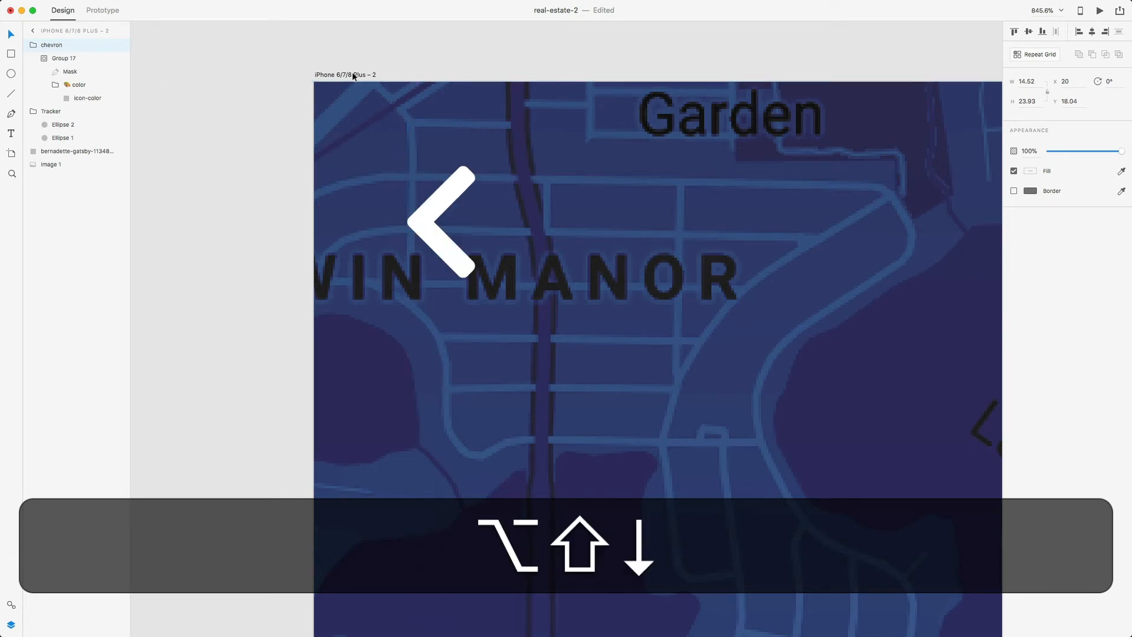
key("alt+Down")
key("alt+Down")
left_click(539, 61)
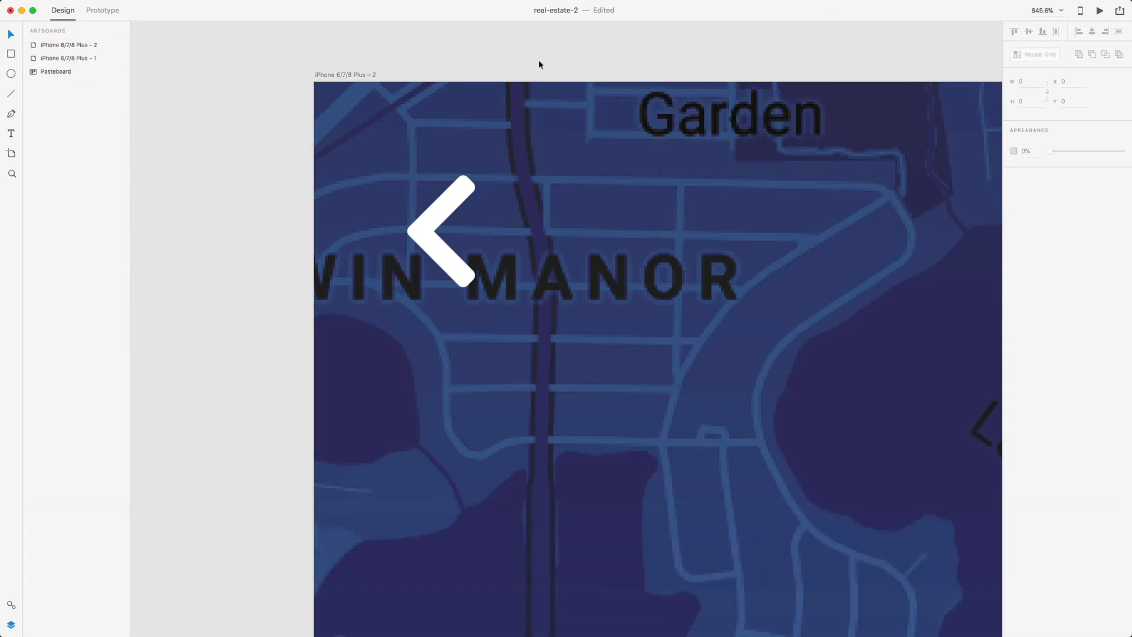
- Zoom out and scroll down to show the empty white area below the house photo
key("super+minus")
key("super+minus")
key("super+minus")
key("super+minus")
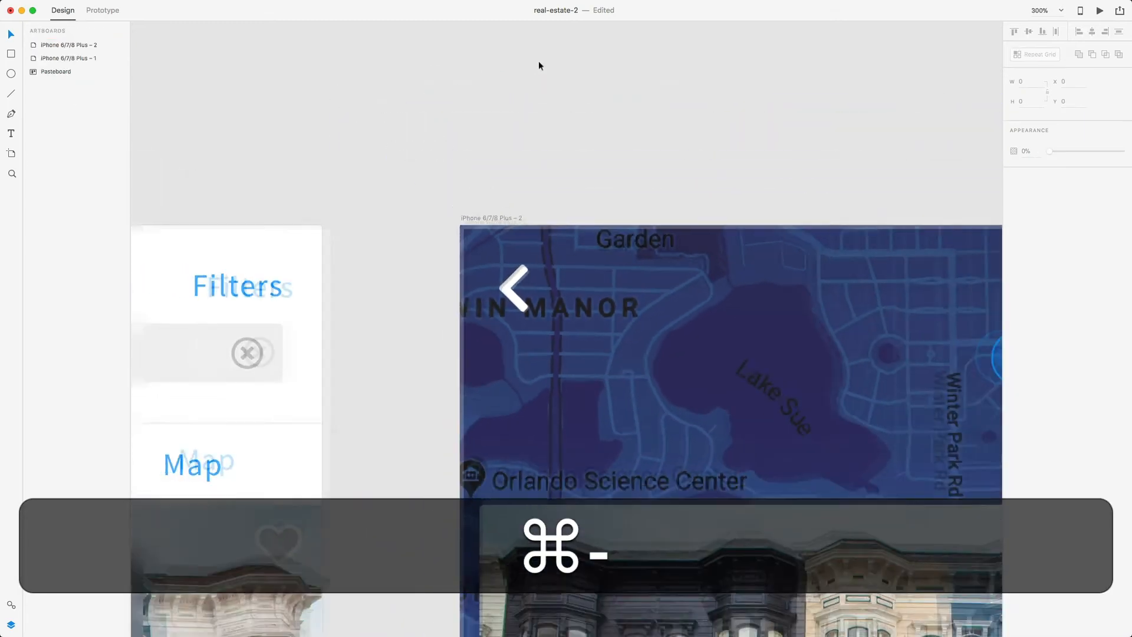
scroll(524, 292, "down", 5)
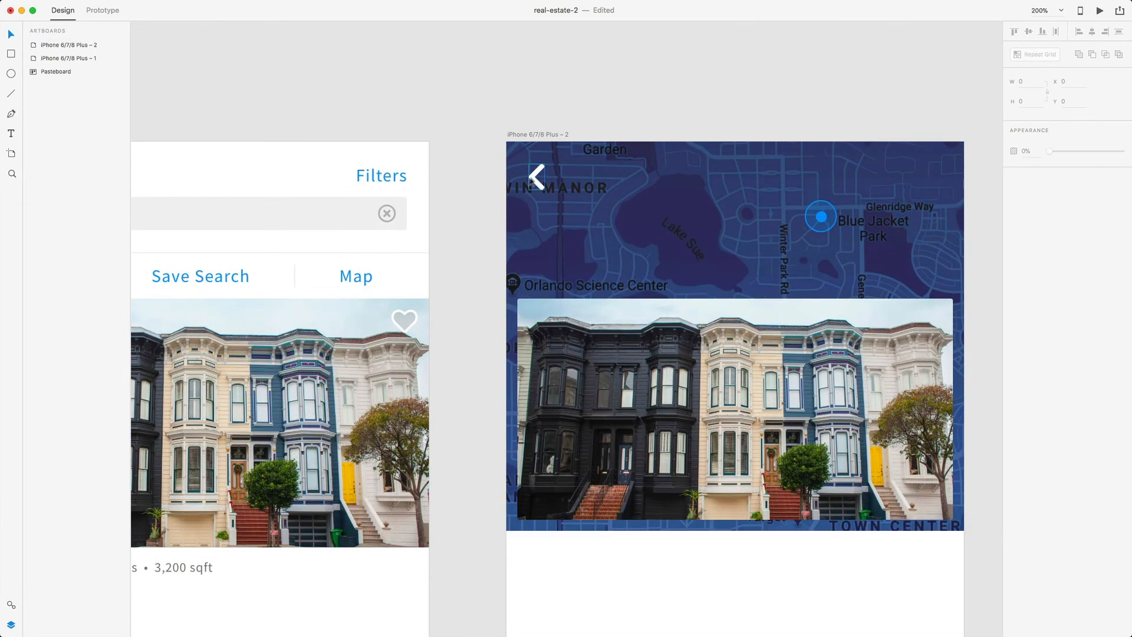
scroll(340, 389, "right", 10)
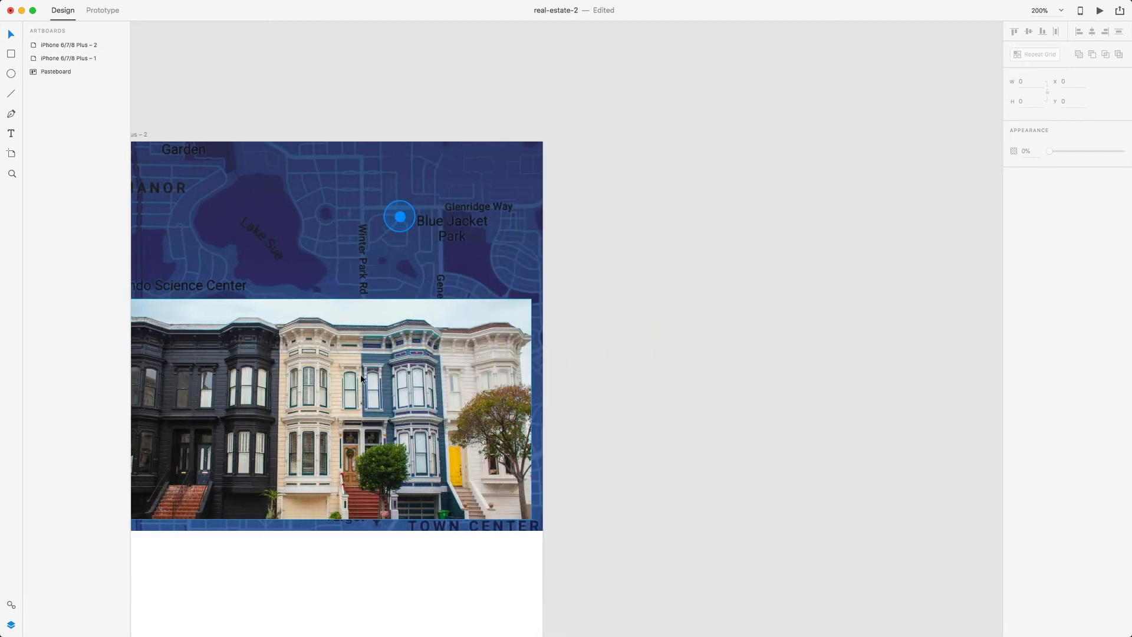
scroll(353, 383, "left", 4)
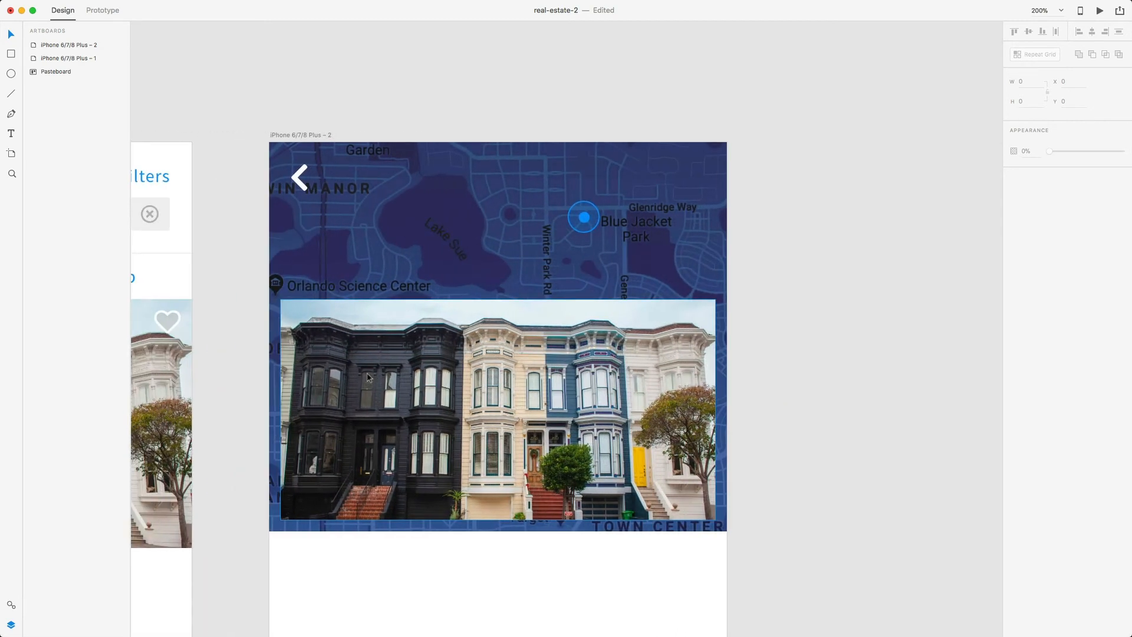
scroll(367, 377, "down", 10)
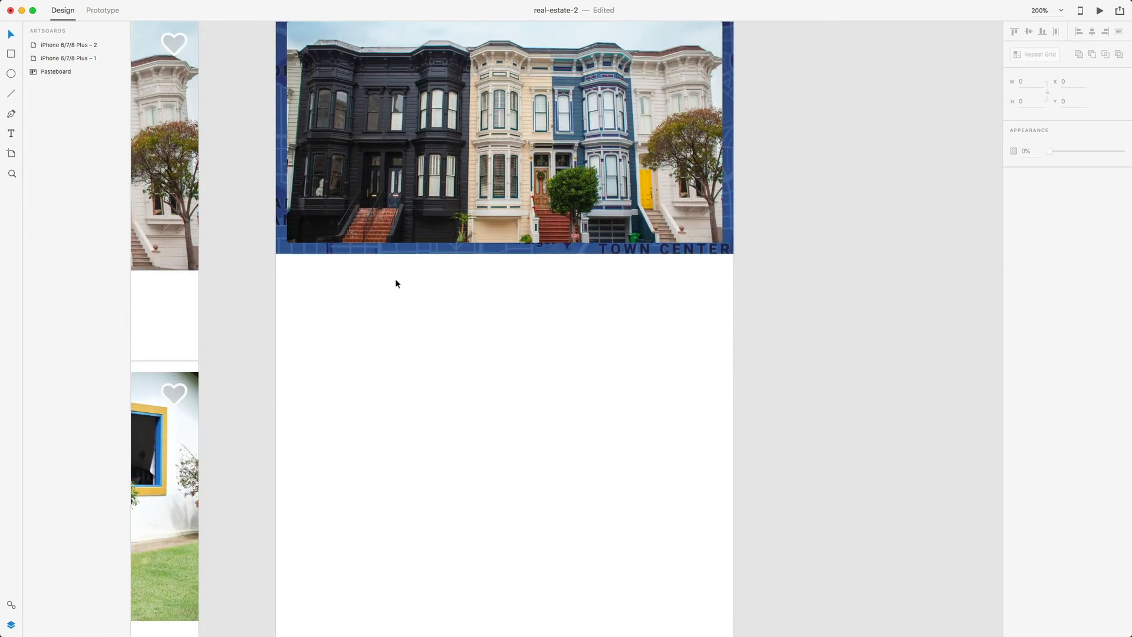
left_click(366, 296)
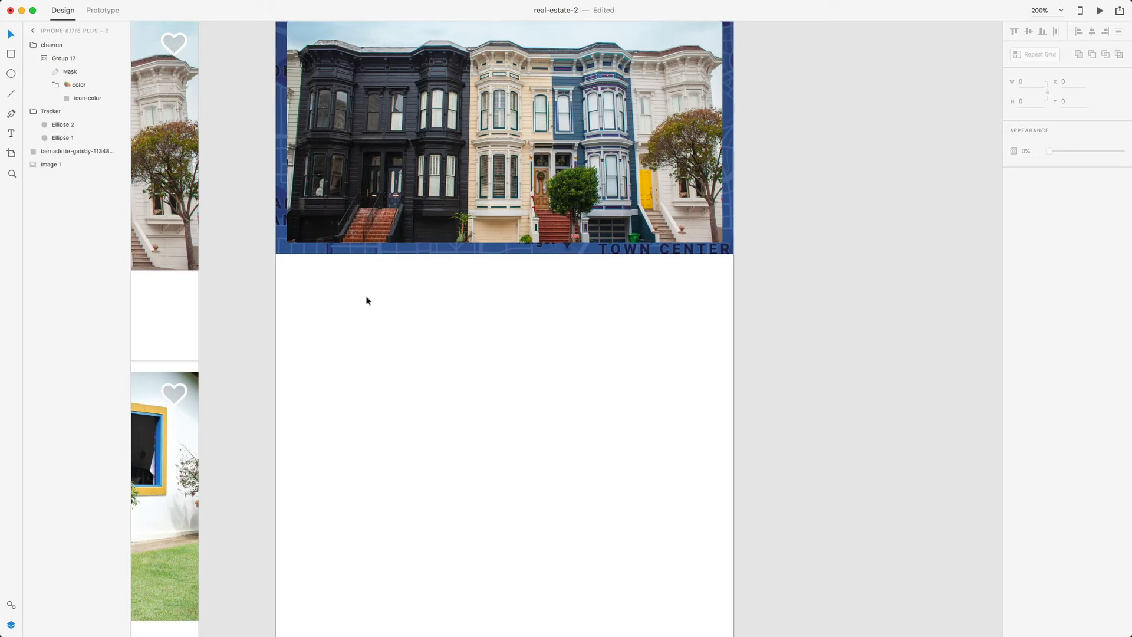
scroll(368, 298, "left", 3)
- Type '$550,000' below the photo and apply the Source Sans Pro Bold 30pt style
key("t")
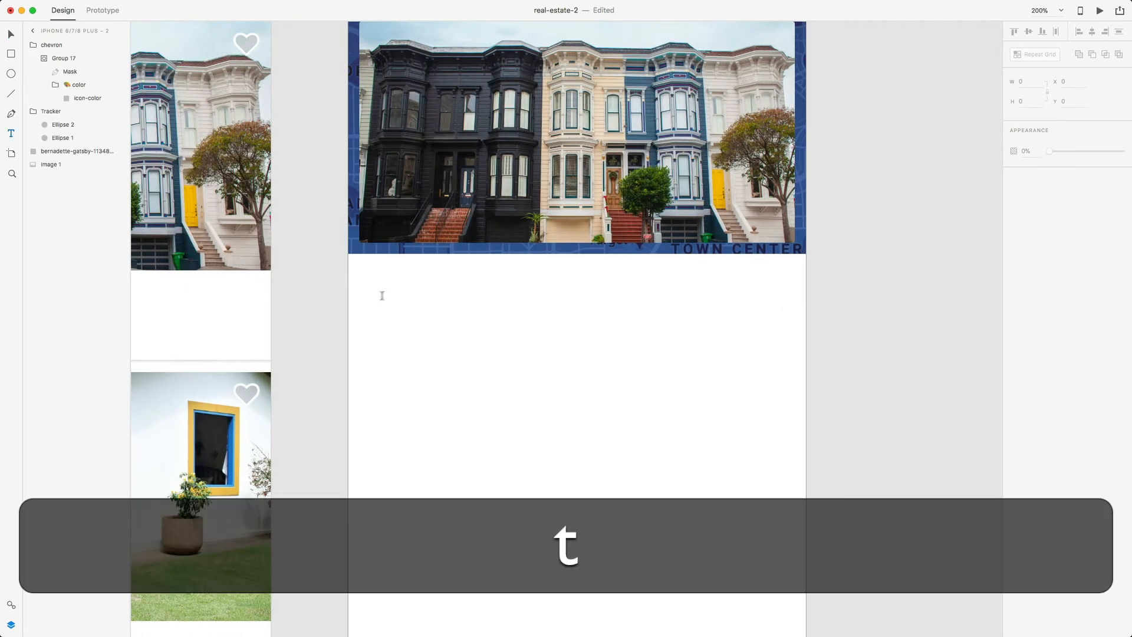
left_click(391, 287)
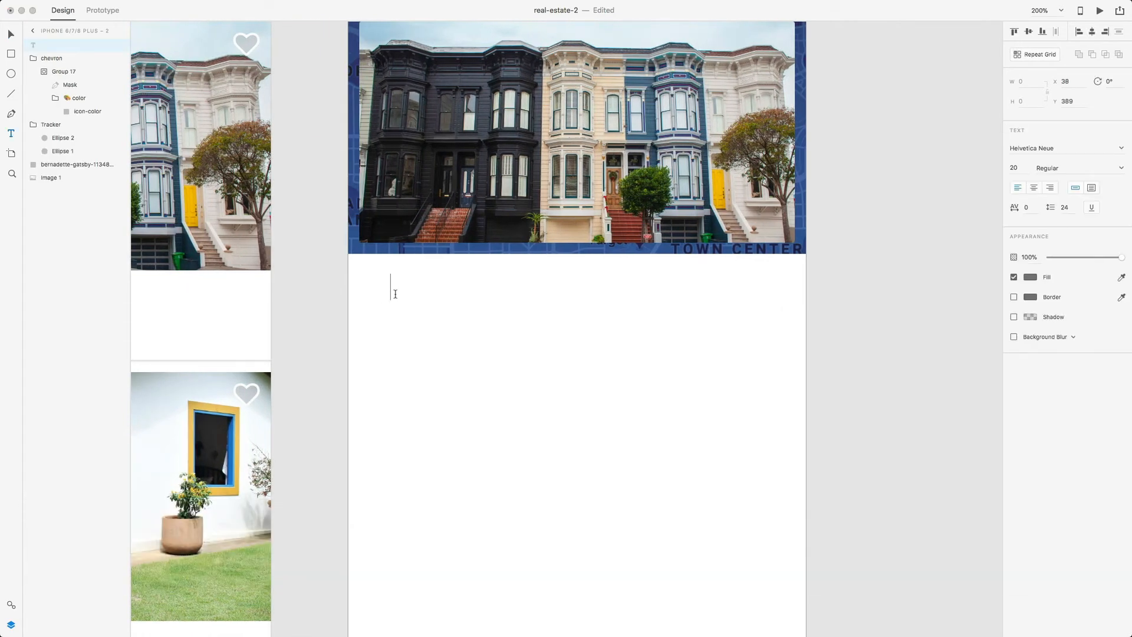
key("shift")
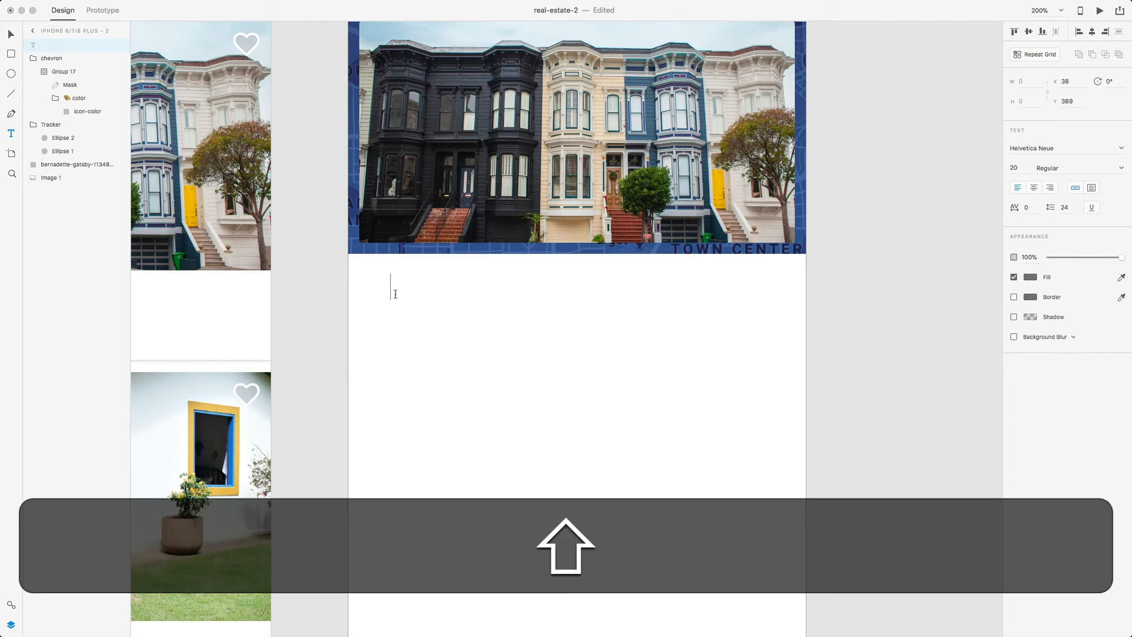
type("$")
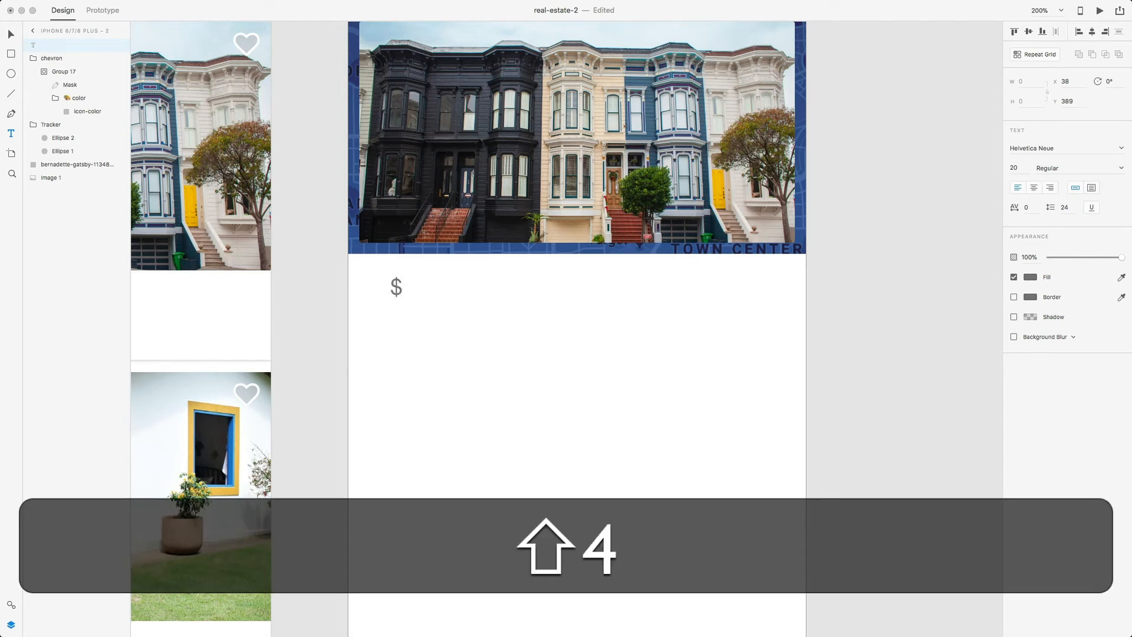
type("550,000")
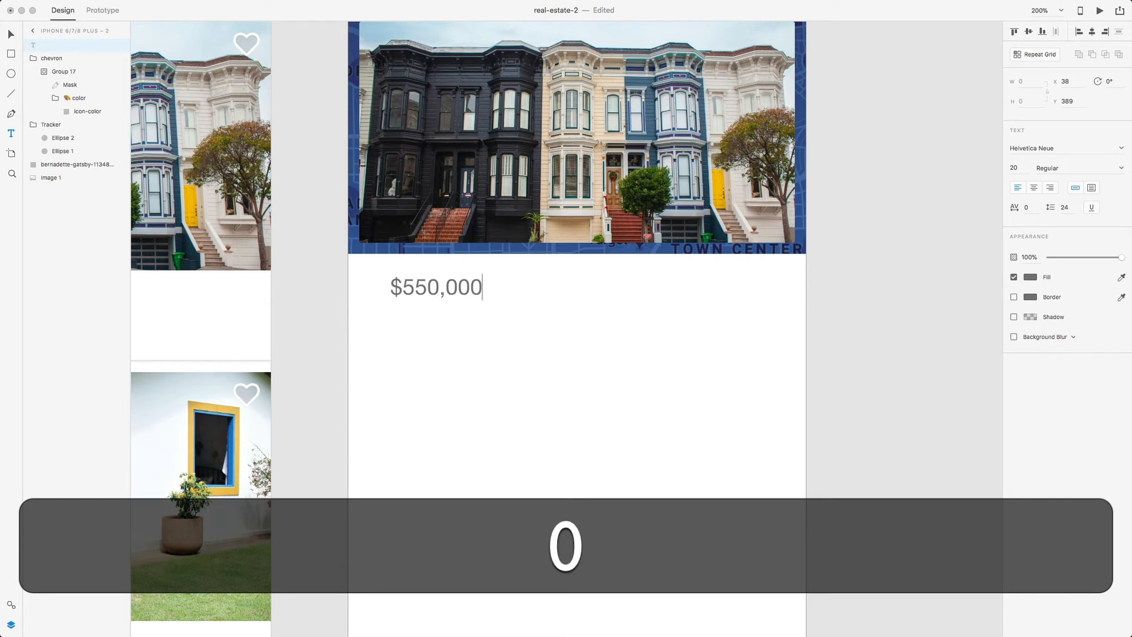
triple_click(438, 290)
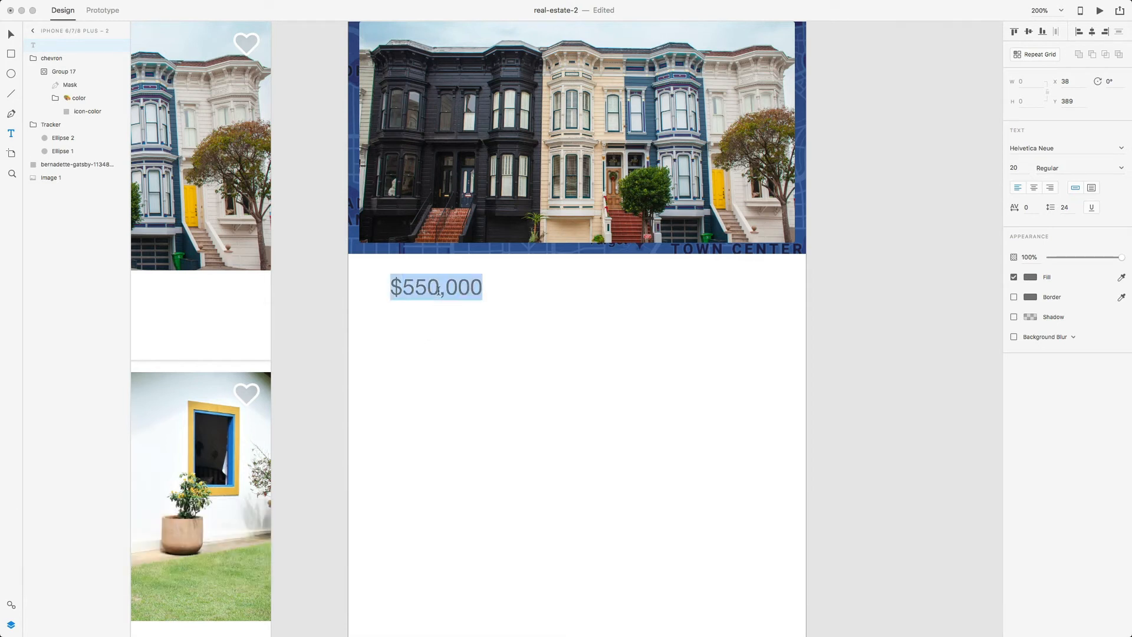
left_click(11, 606)
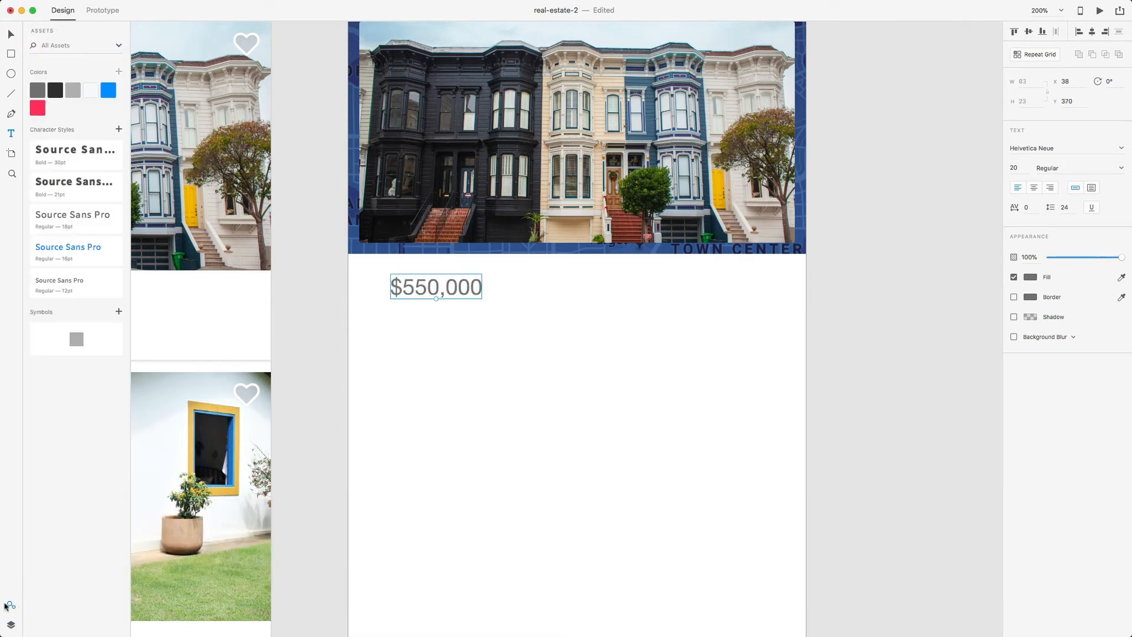
left_click(66, 159)
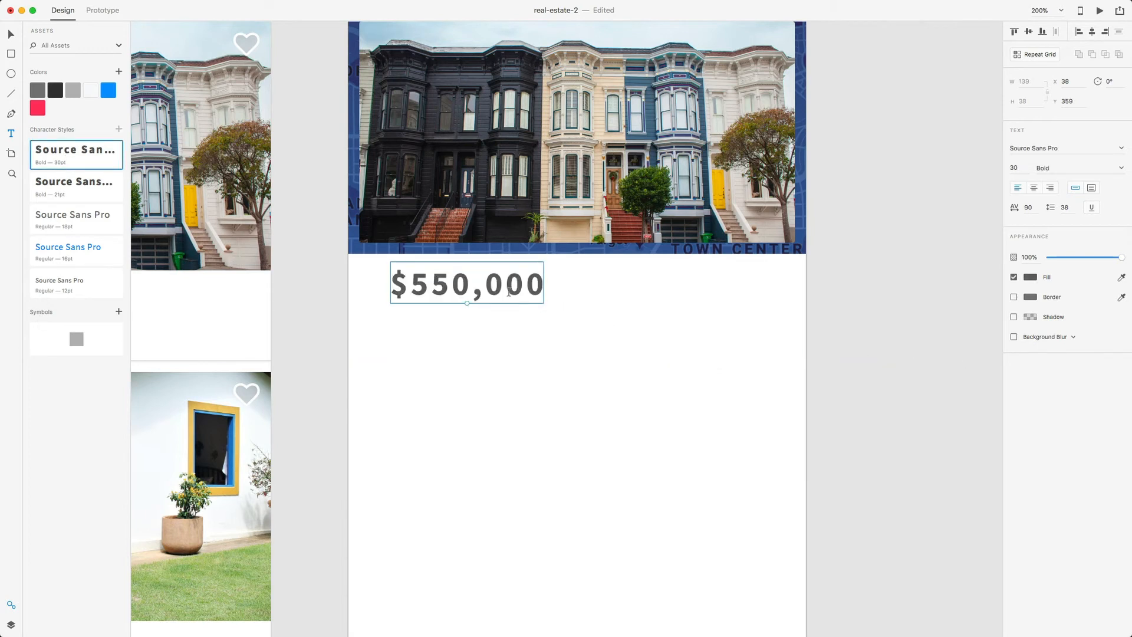
key("v")
left_click_drag(512, 295, 494, 306)
left_click(475, 342)
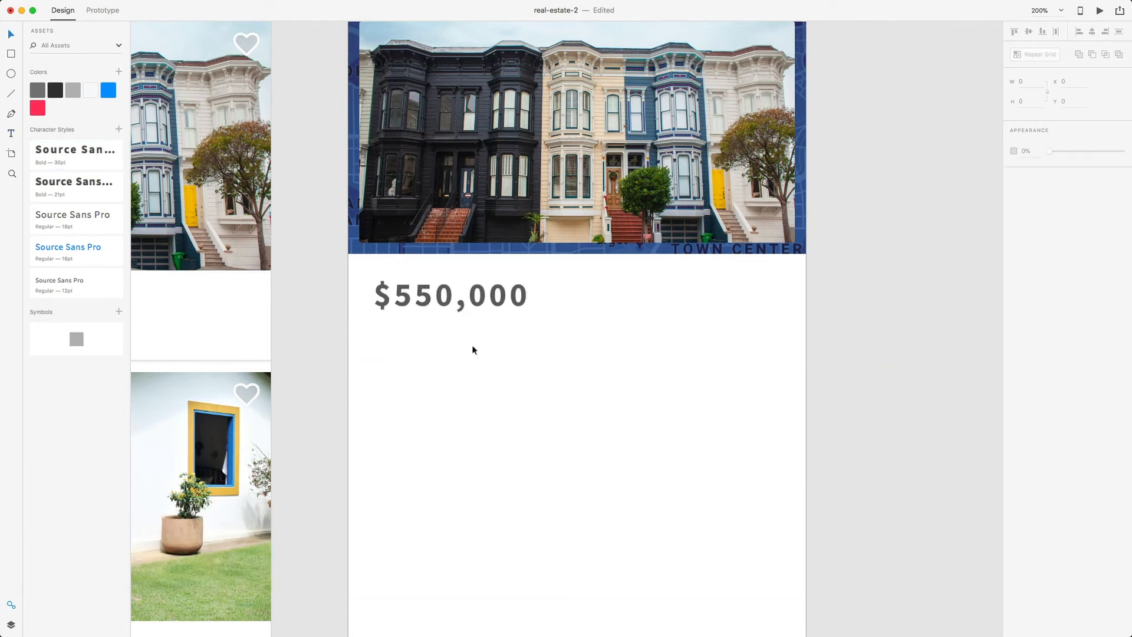
scroll(466, 346, "down", 3)
- Select the address text in the first listing card
scroll(449, 305, "left", 10)
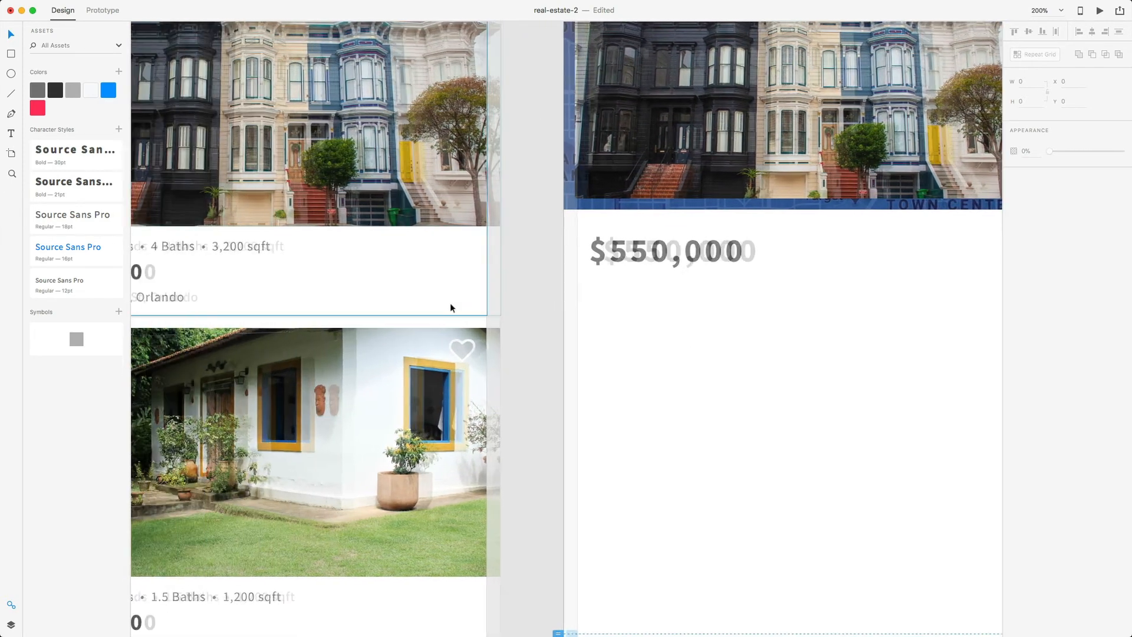
left_click(331, 299)
double_click(331, 299)
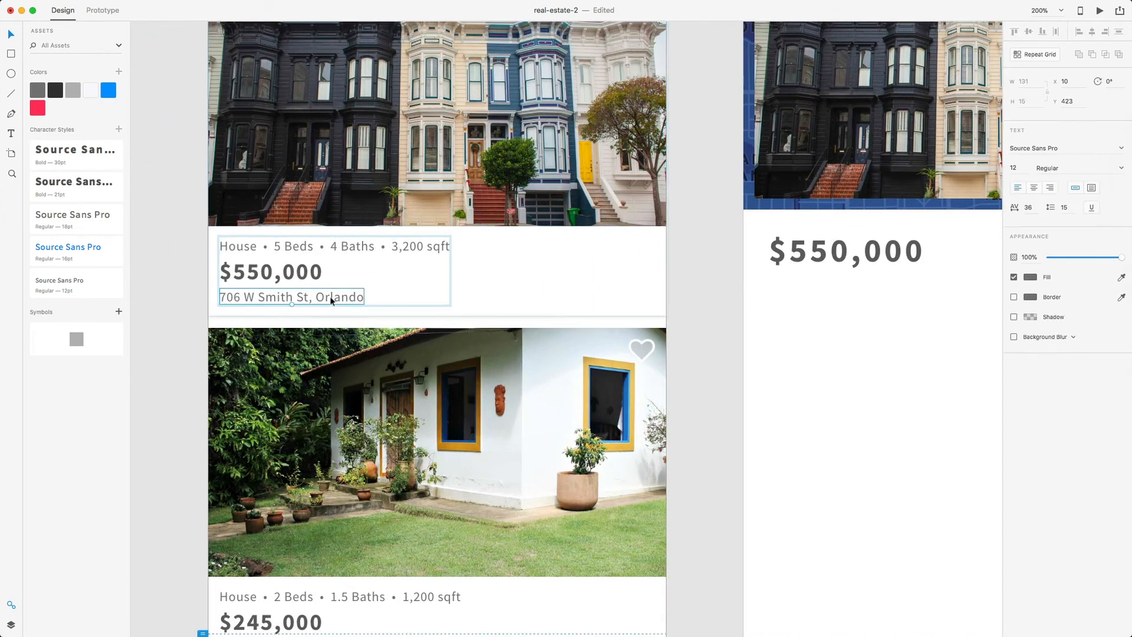
double_click(332, 301)
key("super+c")
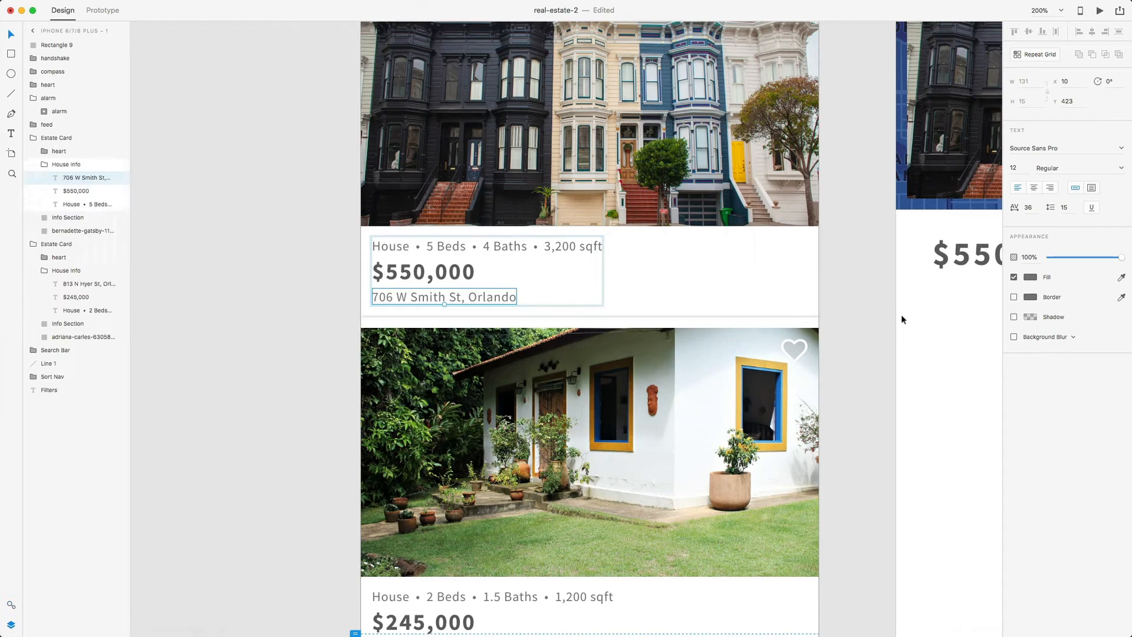
left_click(932, 315)
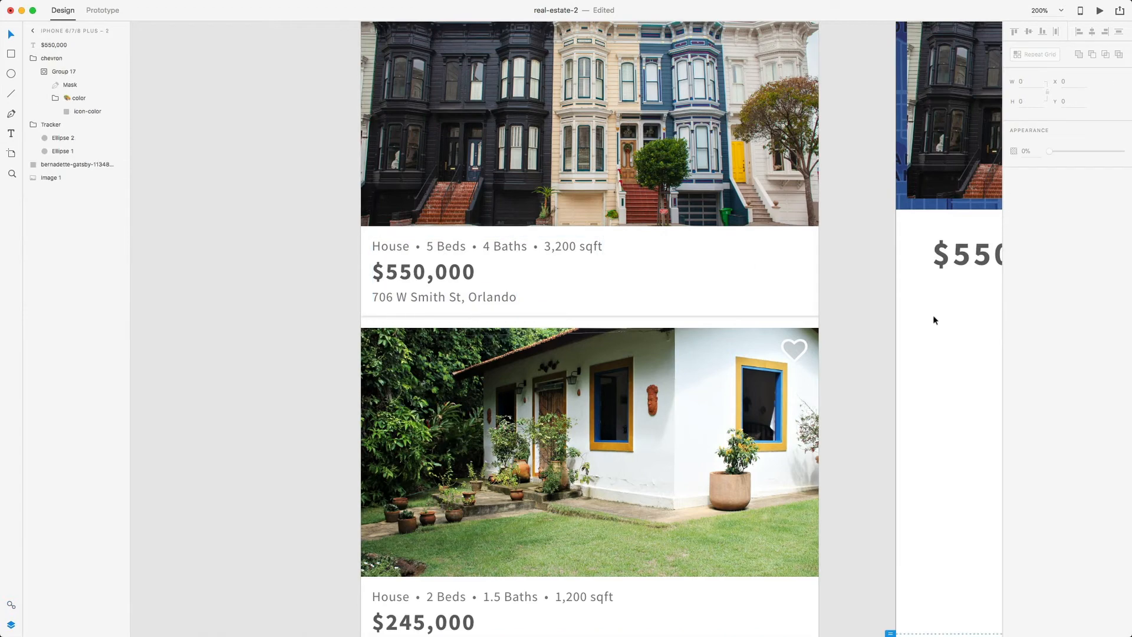
scroll(932, 315, "right", 6)
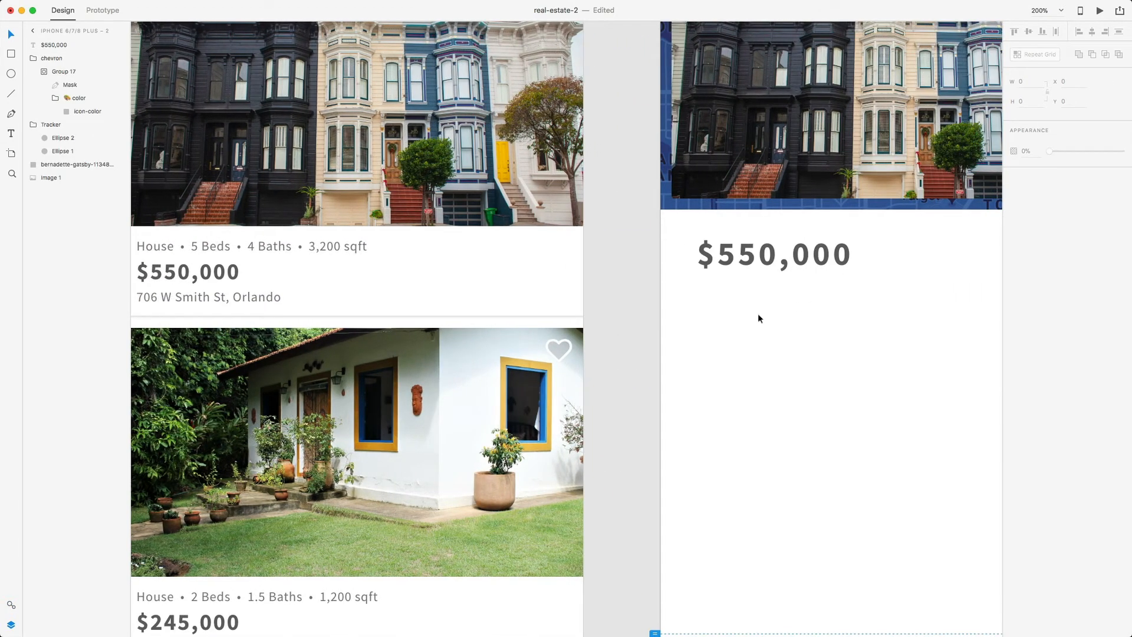
key("t")
left_click(745, 295)
key("super+v")
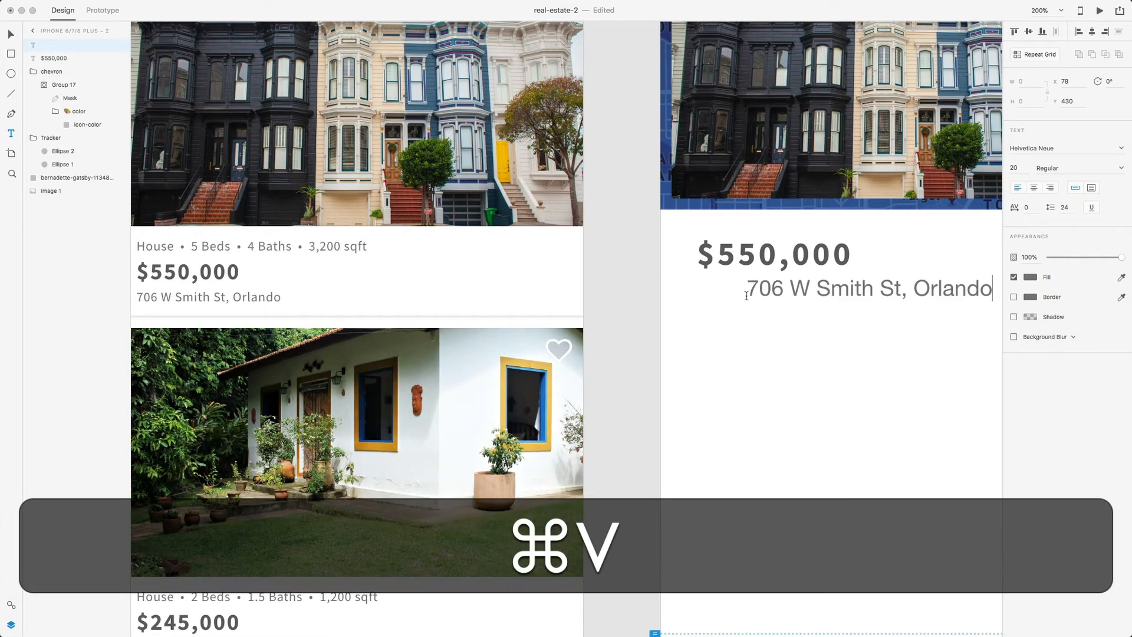
left_click_drag(746, 288, 993, 289)
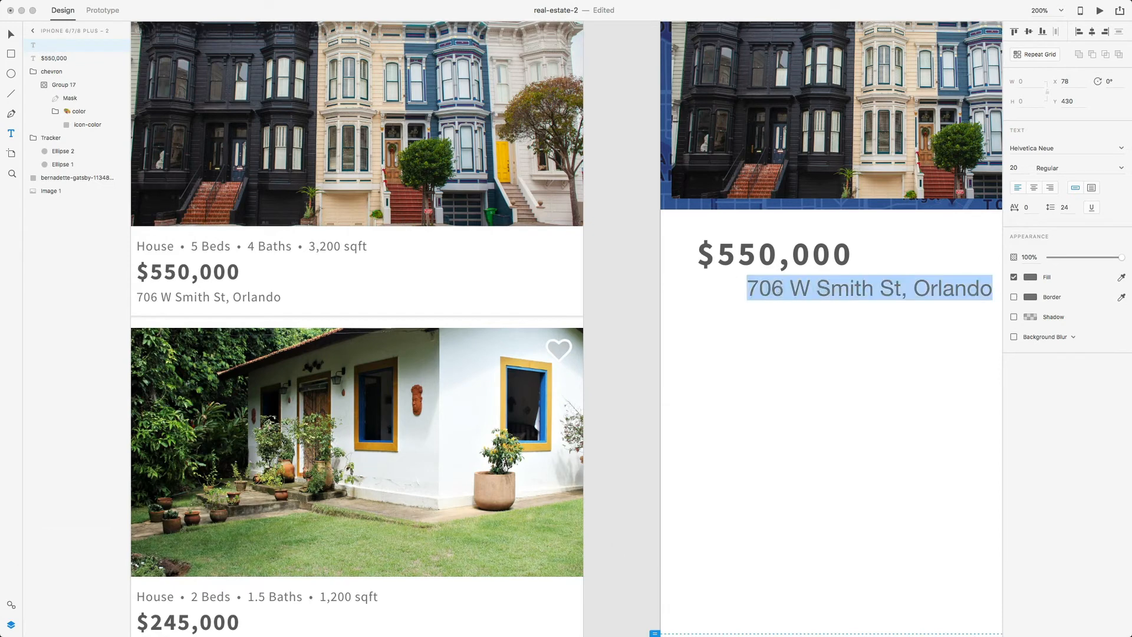
left_click(11, 604)
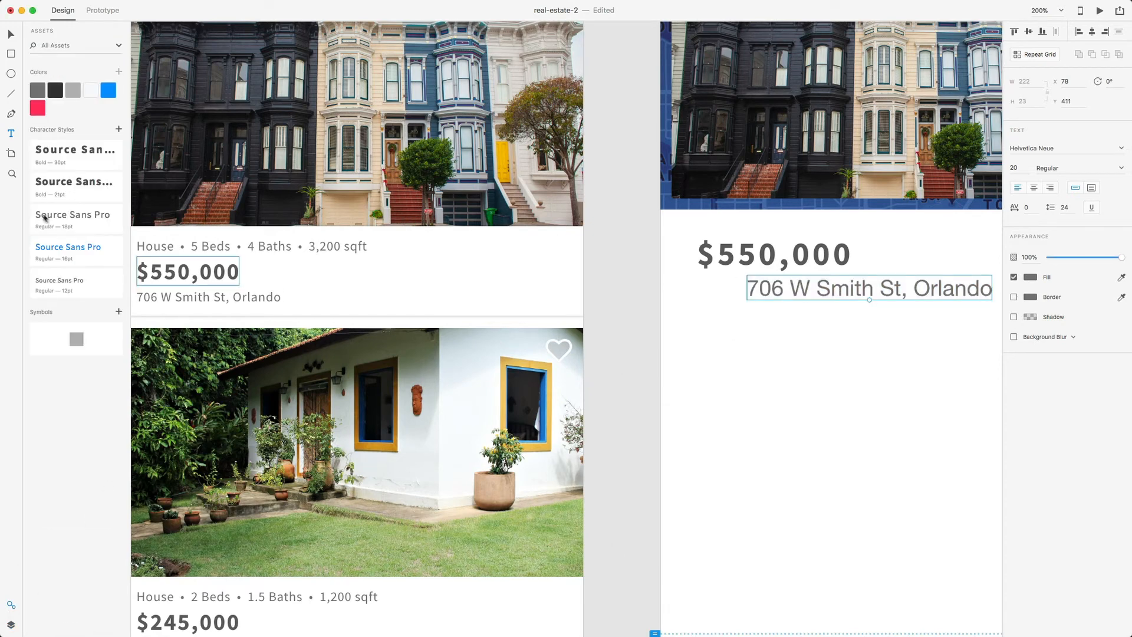
left_click(76, 218)
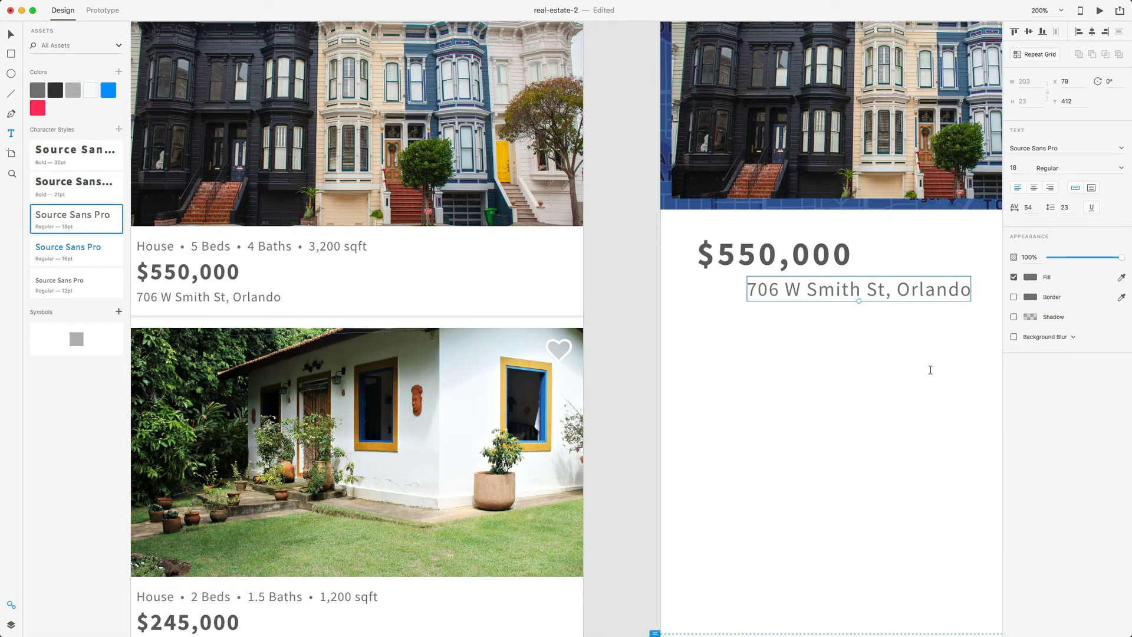
left_click(928, 257)
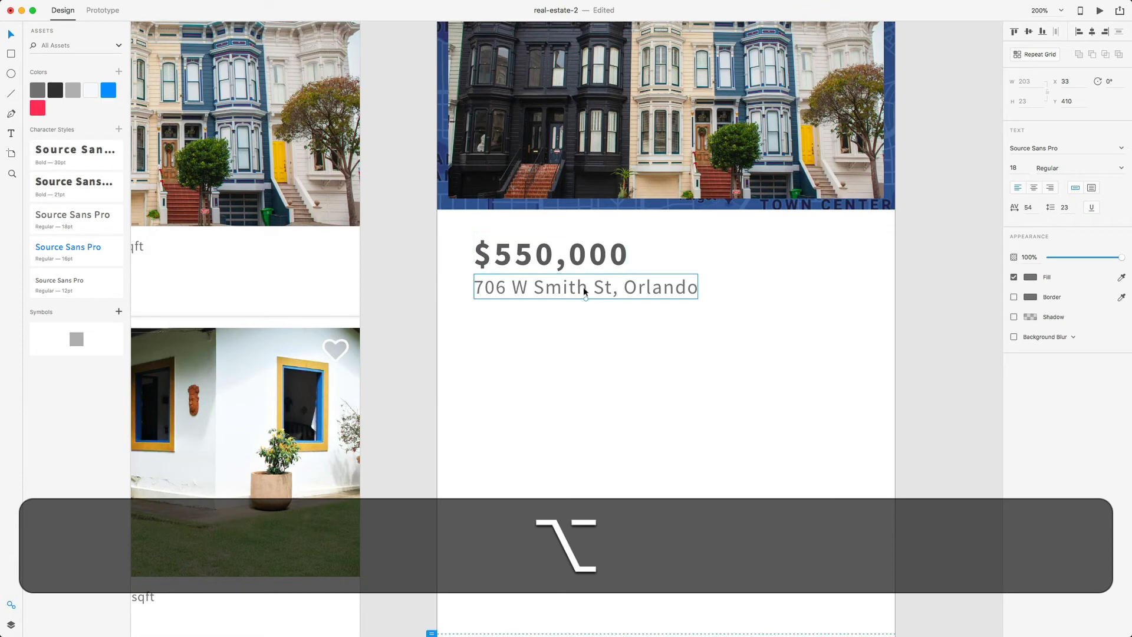
- Move the price and address together to X 20, Y 372 just under the photo
key("Down")
key("Down")
key("Down")
key("Down")
left_click(546, 343)
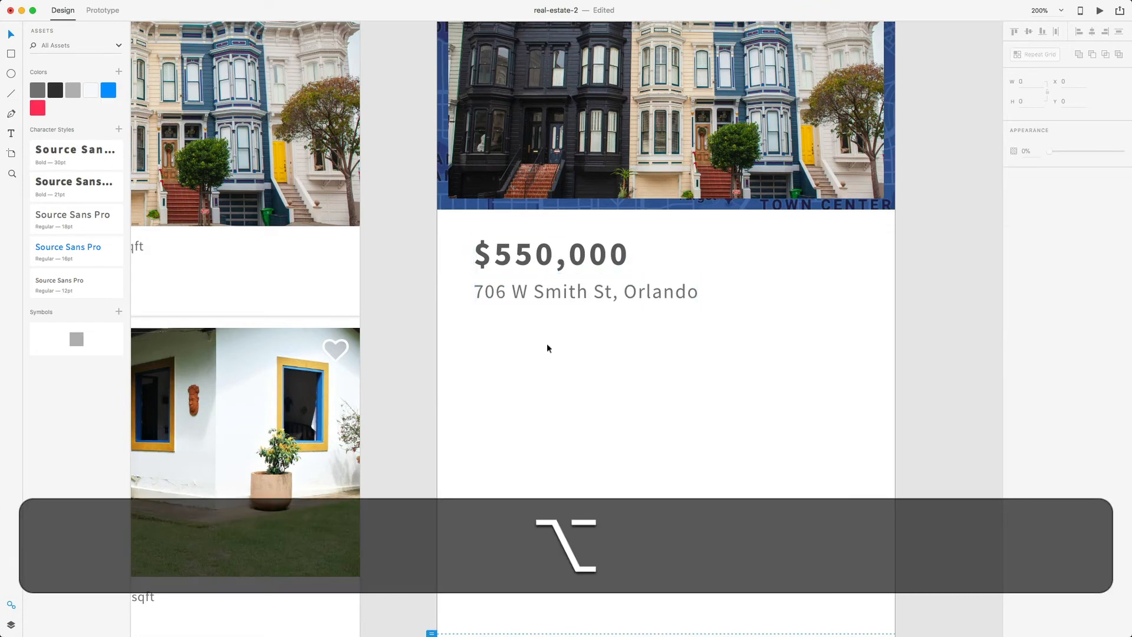
left_click(551, 302)
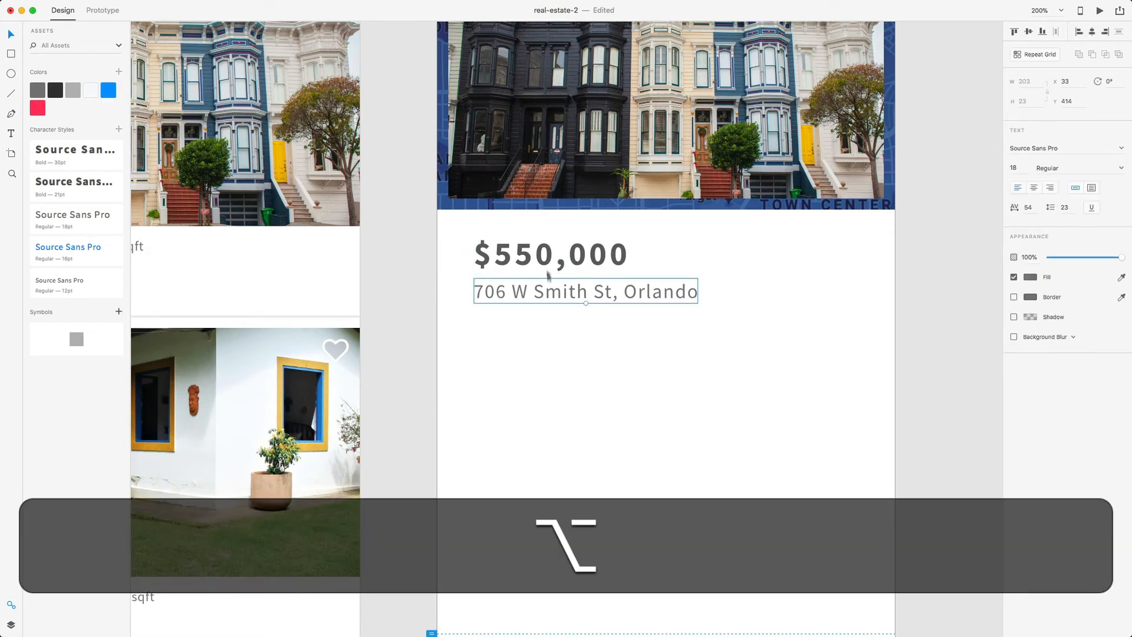
left_click(546, 266, "shift")
left_click_drag(541, 262, 528, 266)
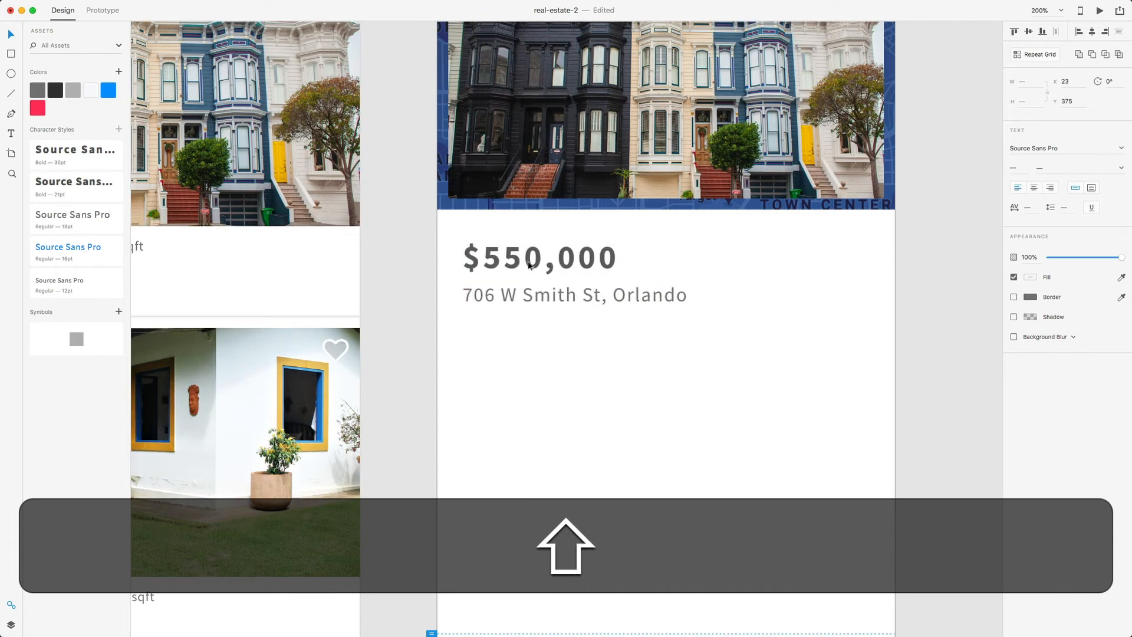
scroll(495, 326, "up", 5)
scroll(496, 329, "down", 3)
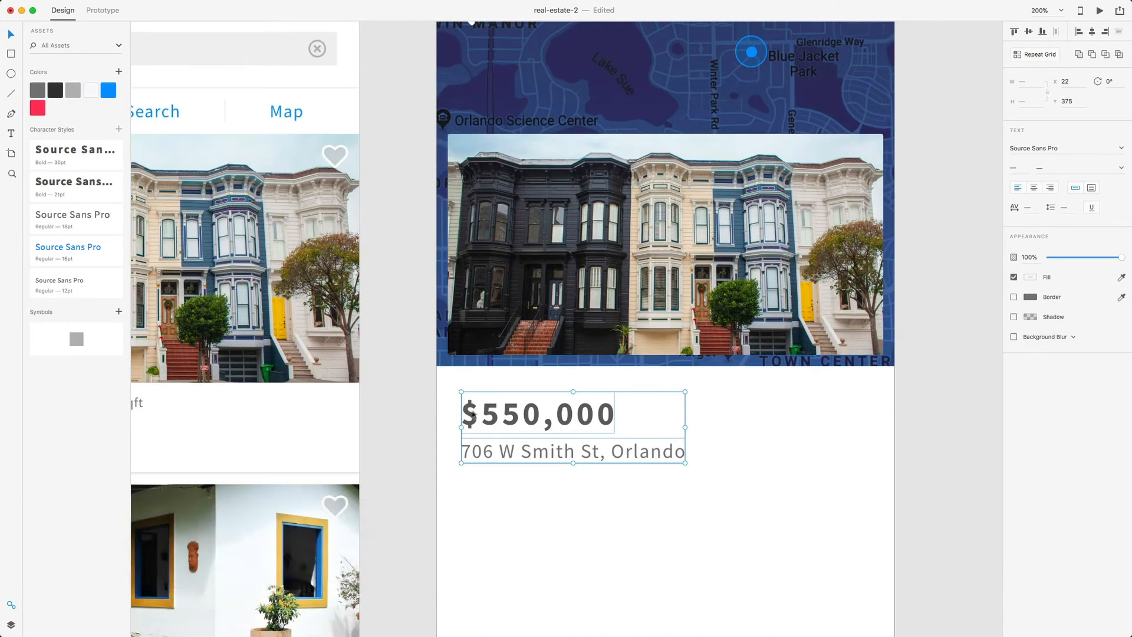
key("alt+Left")
key("alt+Left")
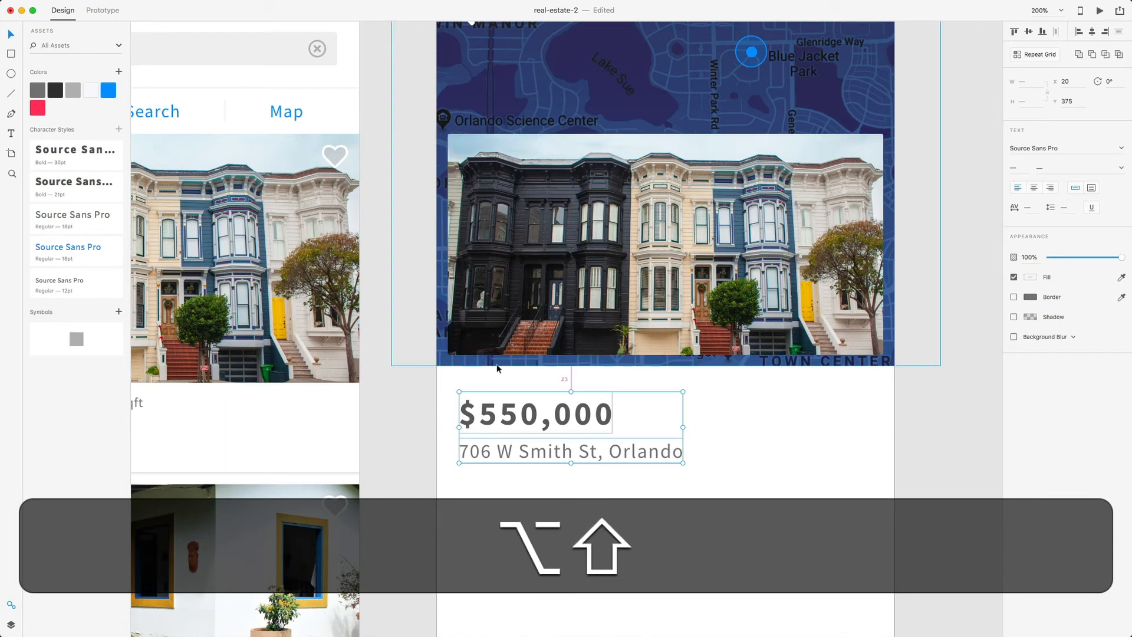
key("alt+Up")
key("alt+Up")
key("alt+Up")
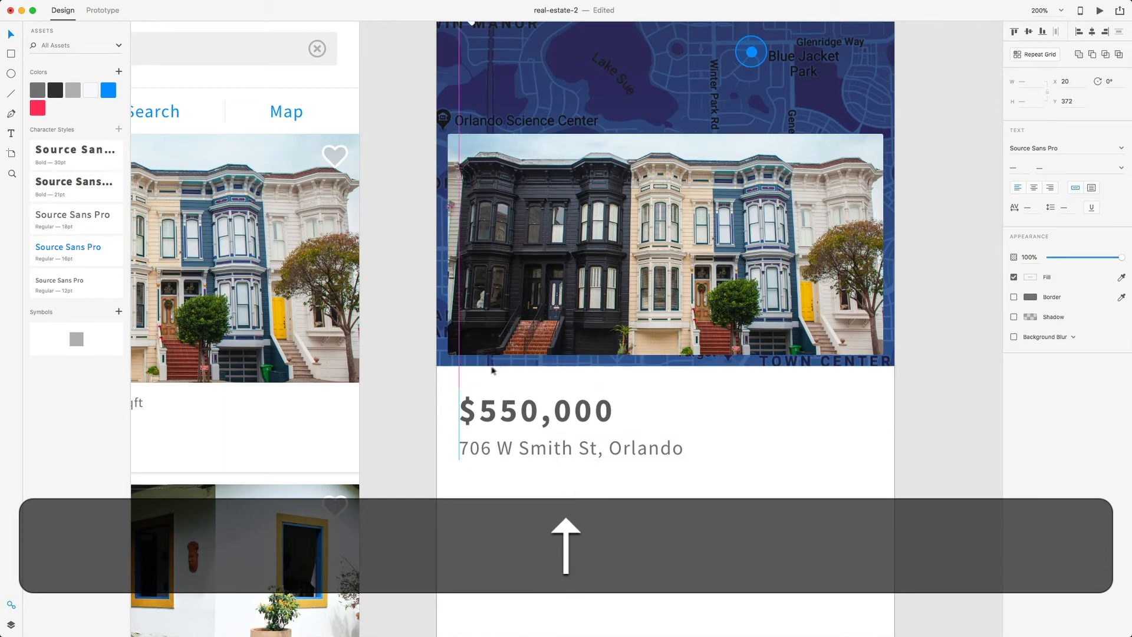
left_click(517, 520)
scroll(525, 520, "right", 2)
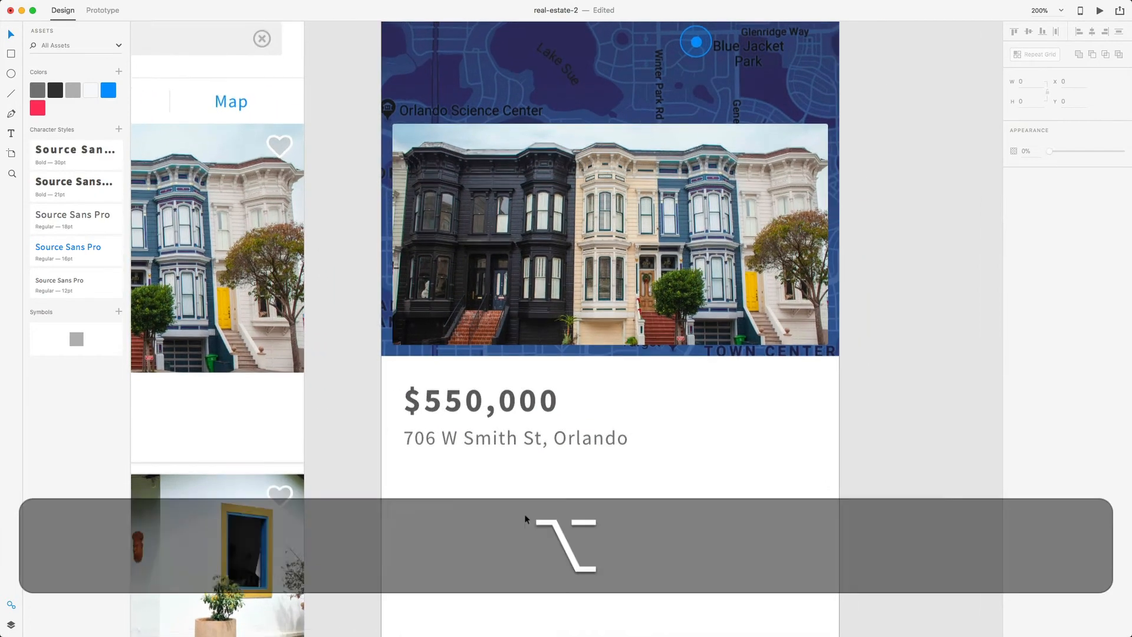
key("super+minus")
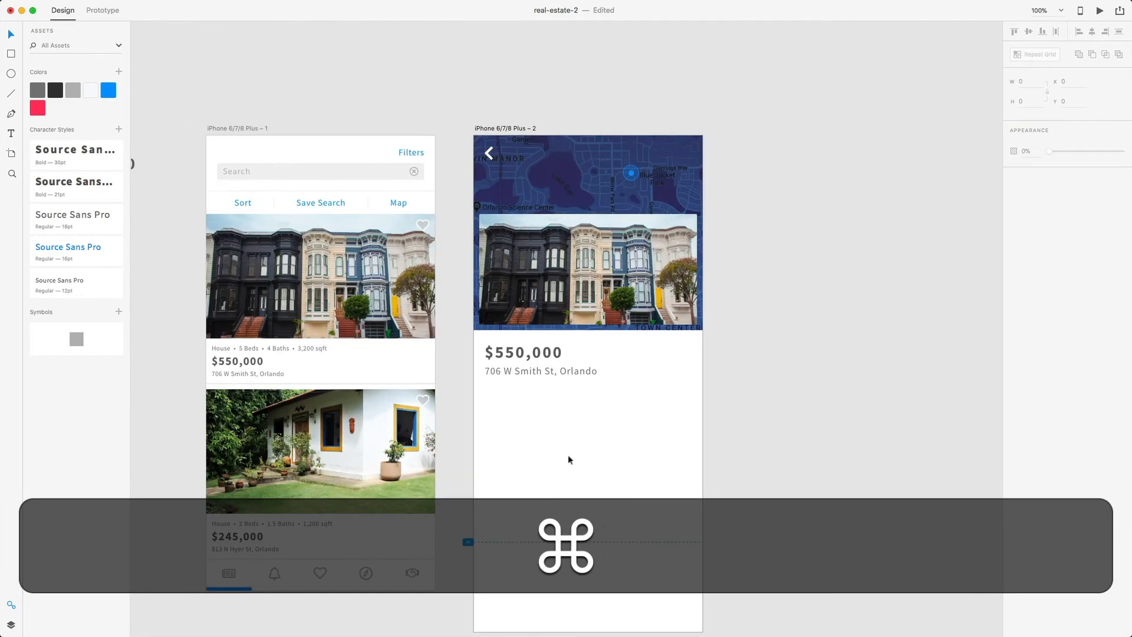
- Copy the style guide's house icon and paste it below the address on the detail artboard
scroll(572, 448, "down", 2)
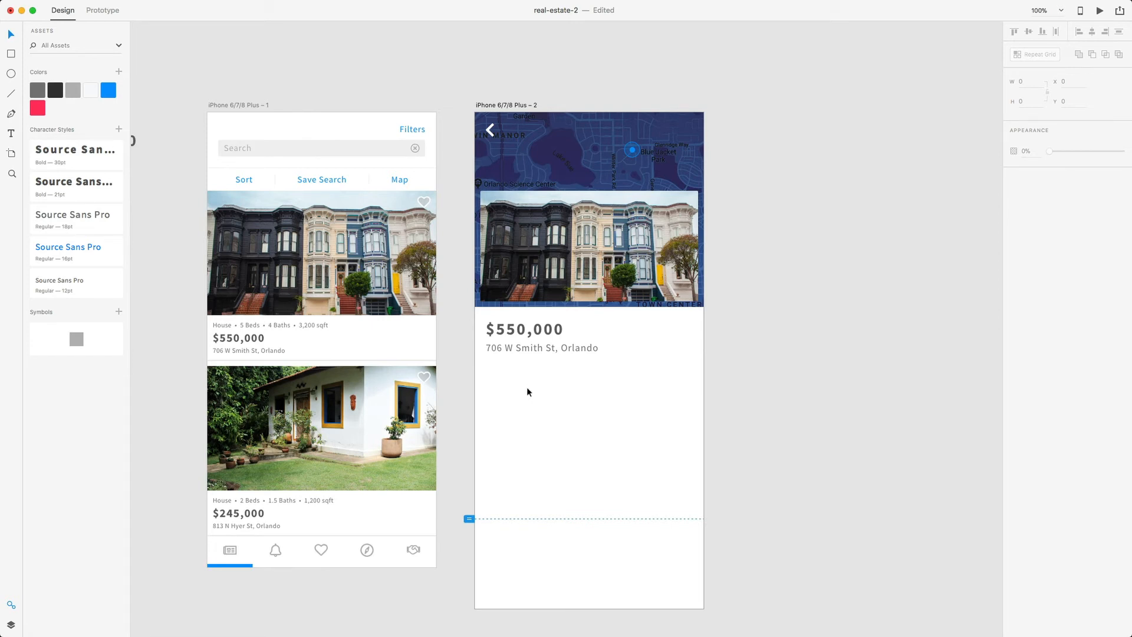
scroll(525, 387, "left", 10)
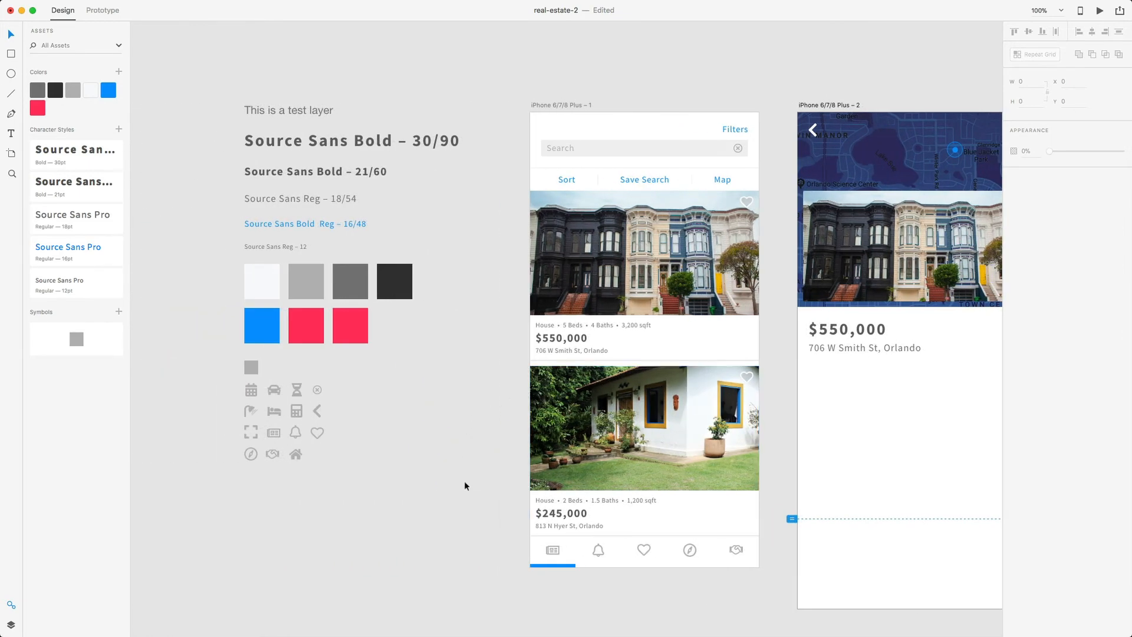
left_click(295, 455)
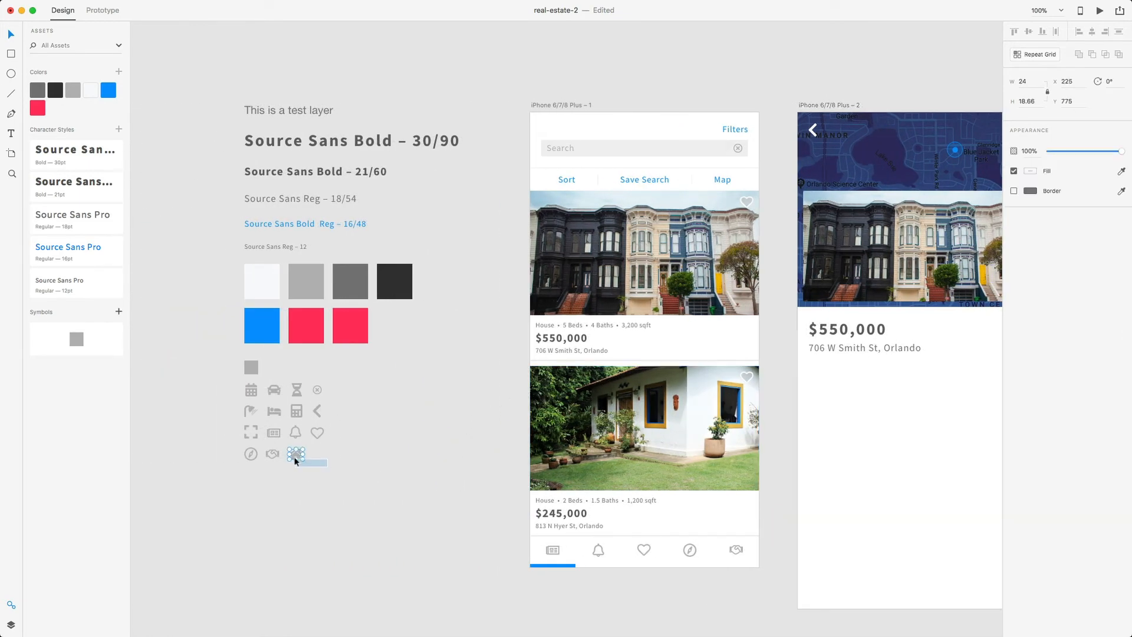
key("super+c")
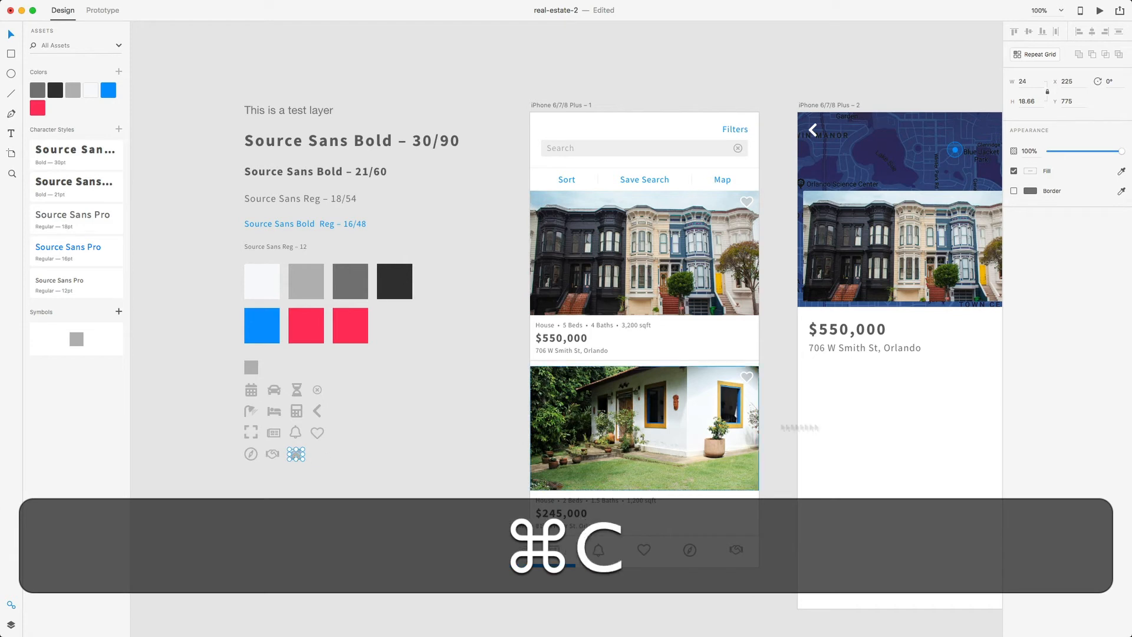
right_click(881, 424)
left_click(901, 426)
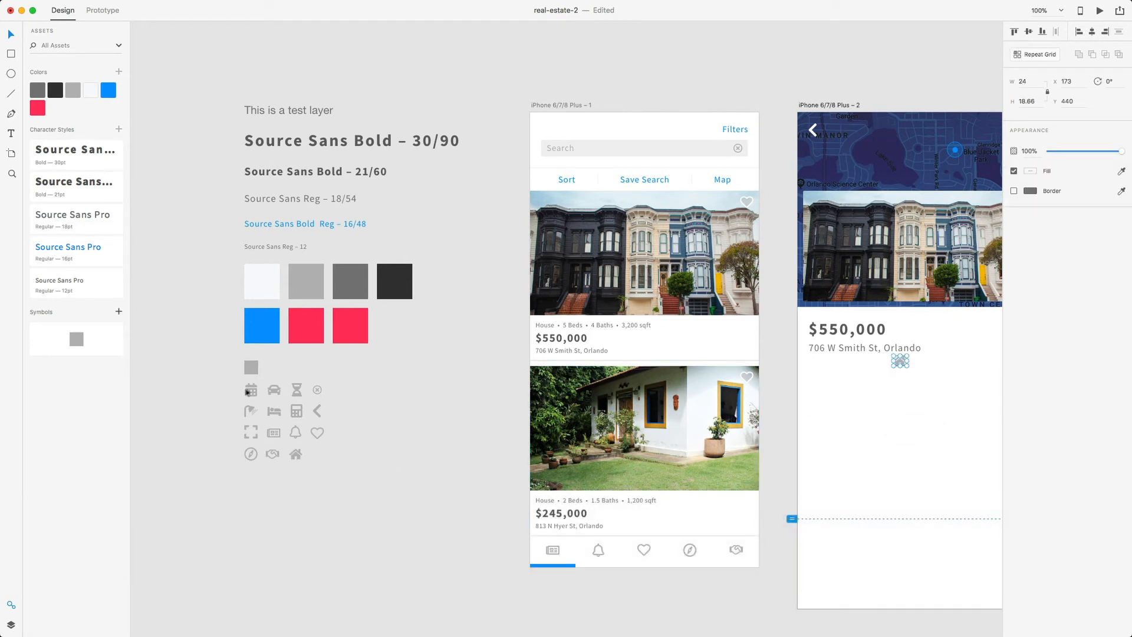
- Copy the bed, shower, car, calculator and calendar icons from the style guide
left_click(276, 412)
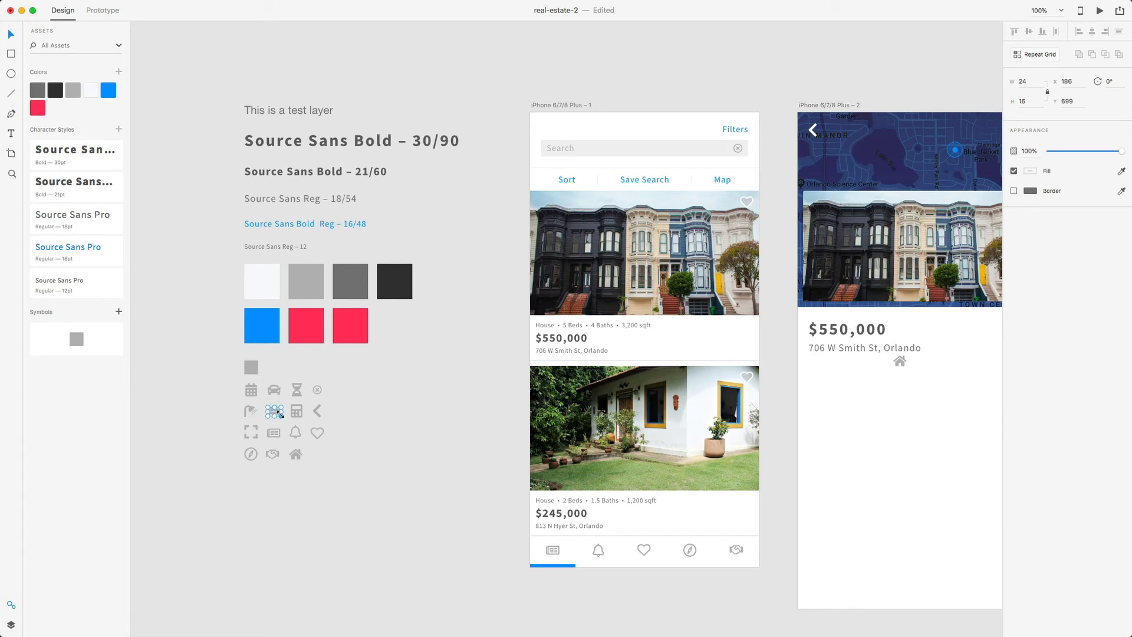
left_click(253, 411, "shift")
left_click(273, 391, "shift")
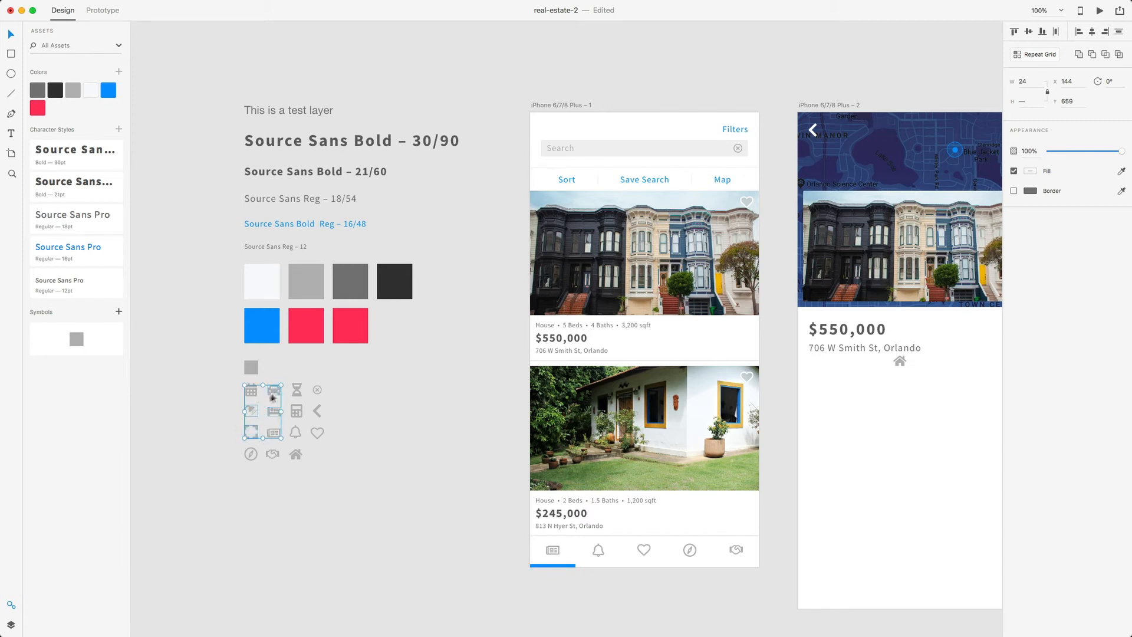
left_click(297, 408, "shift")
left_click(254, 394, "shift")
key("super+c")
- Paste the detail icons onto the detail artboard and drag them below the house icon
scroll(300, 389, "right", 5)
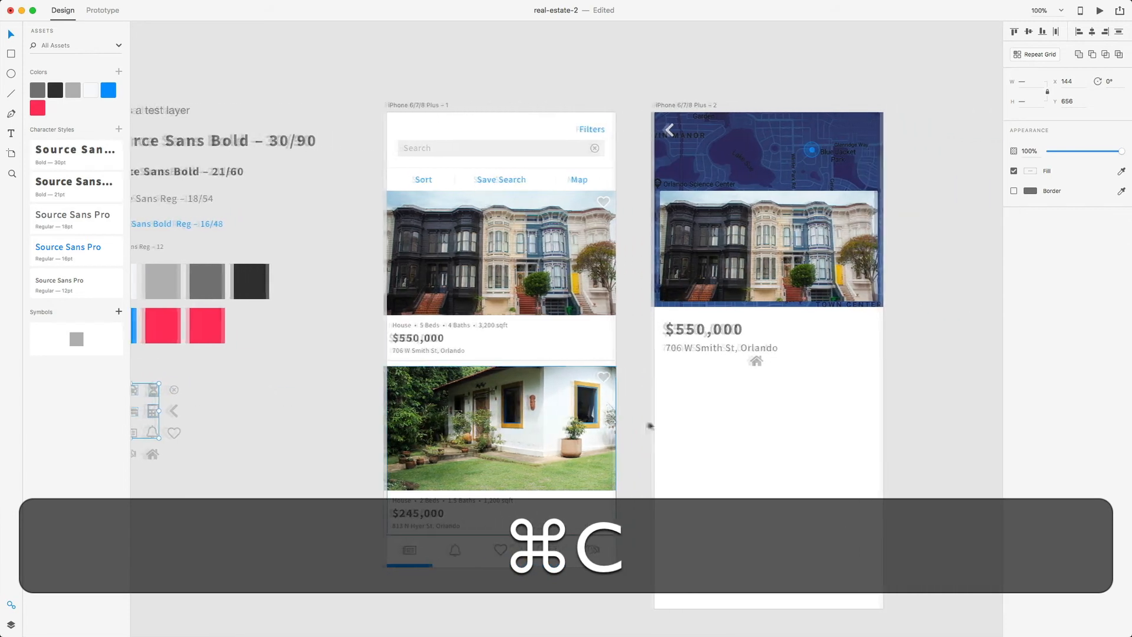
right_click(750, 435)
left_click(770, 441)
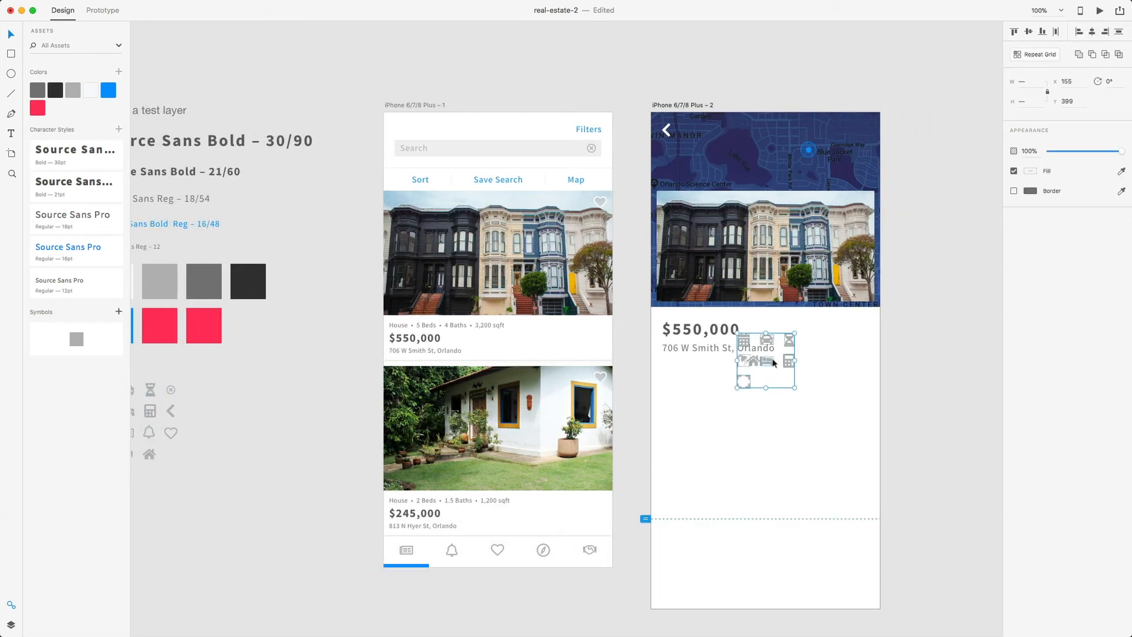
left_click_drag(774, 362, 771, 404)
left_click(836, 404)
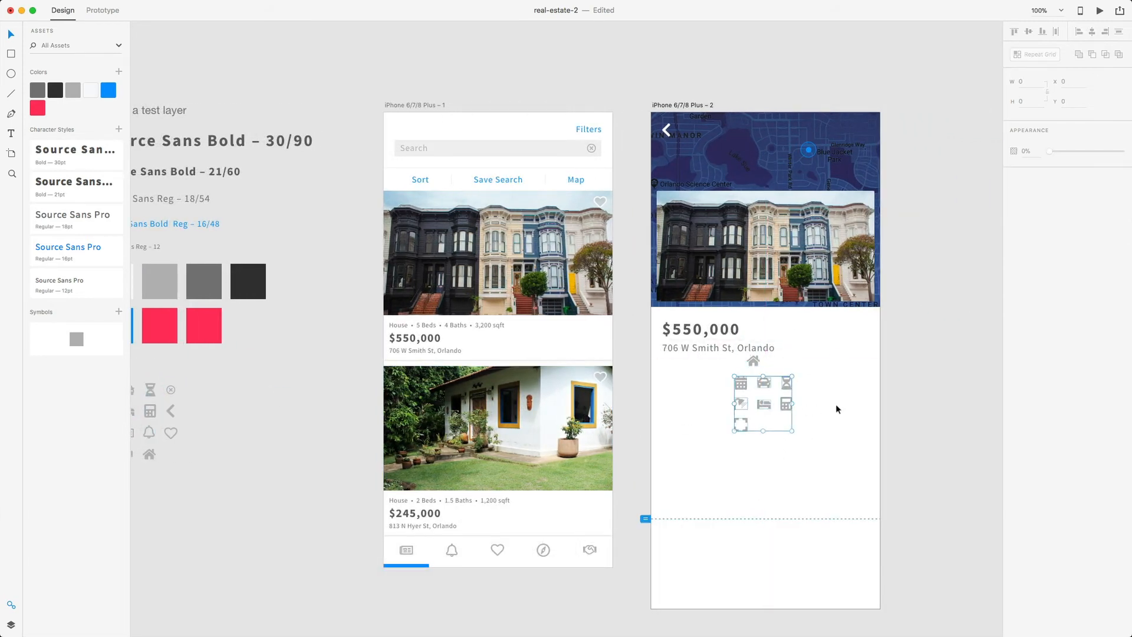
scroll(823, 401, "right", 3)
- Place the house icon at the left margin under the address and shift the detail icon grid right
key("super+equal")
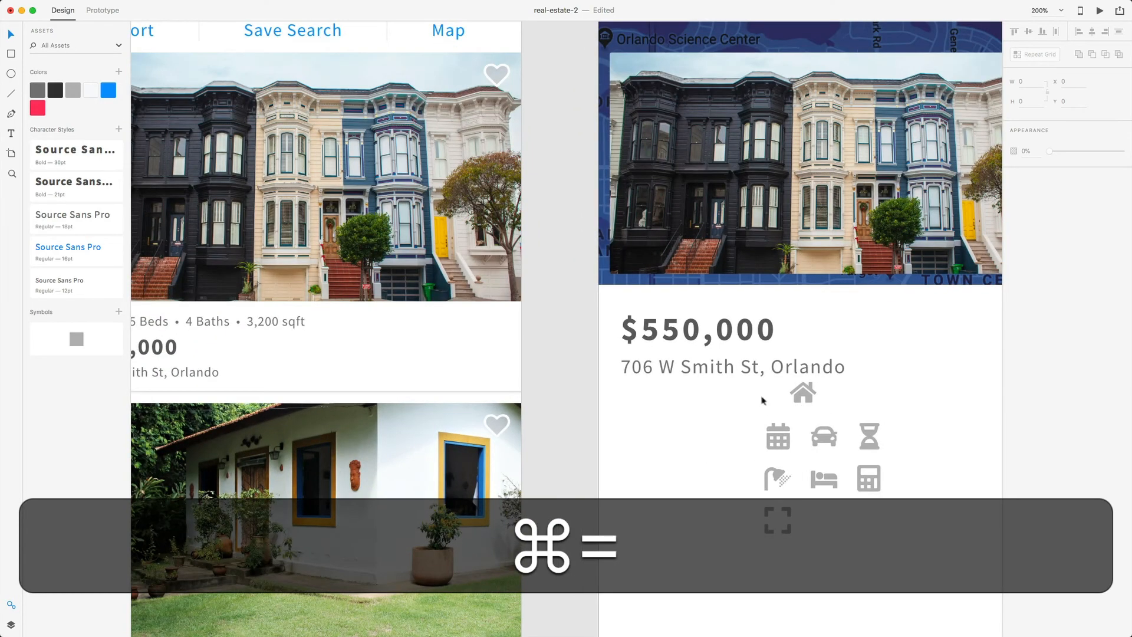
scroll(743, 398, "right", 4)
scroll(666, 395, "down", 3)
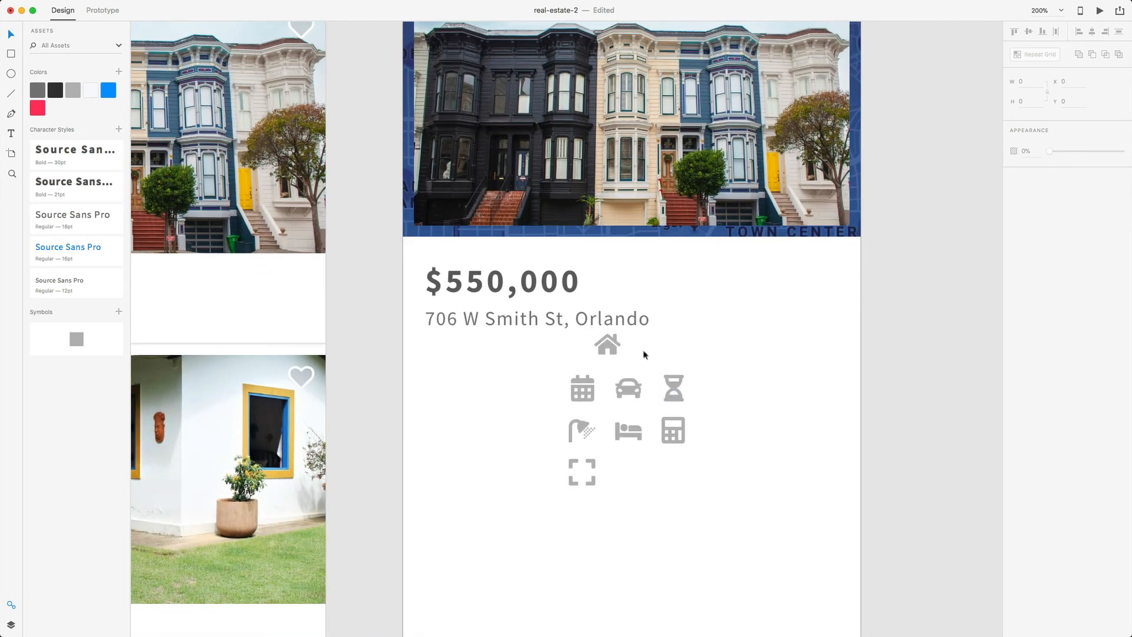
left_click_drag(614, 348, 445, 378)
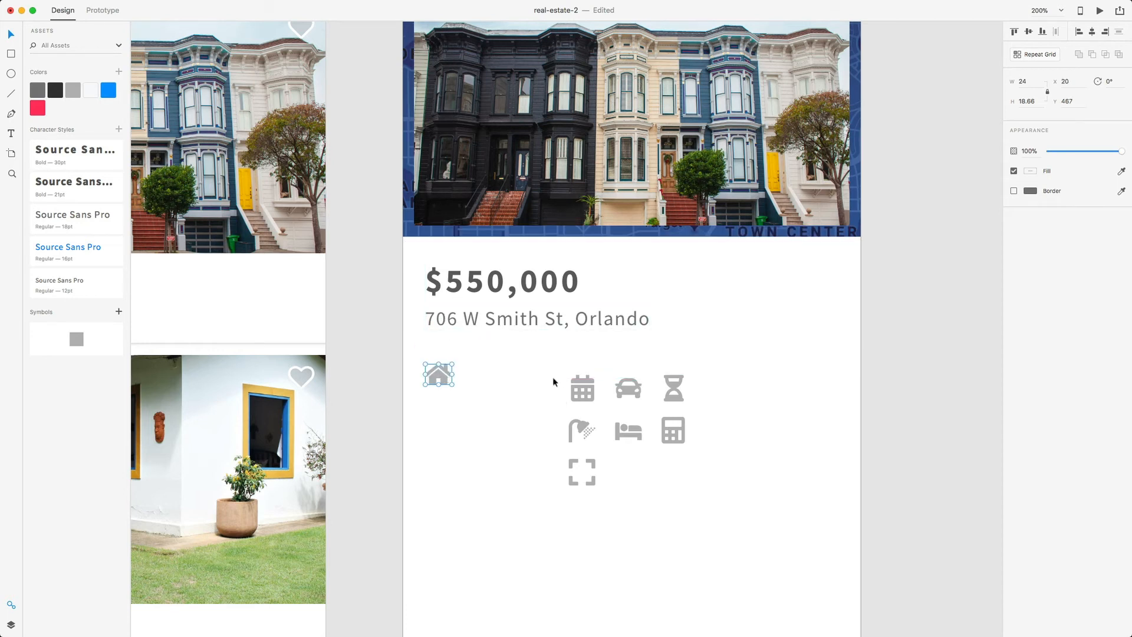
left_click_drag(554, 379, 669, 498)
left_click_drag(628, 389, 754, 387)
left_click(535, 371)
scroll(510, 388, "down", 2)
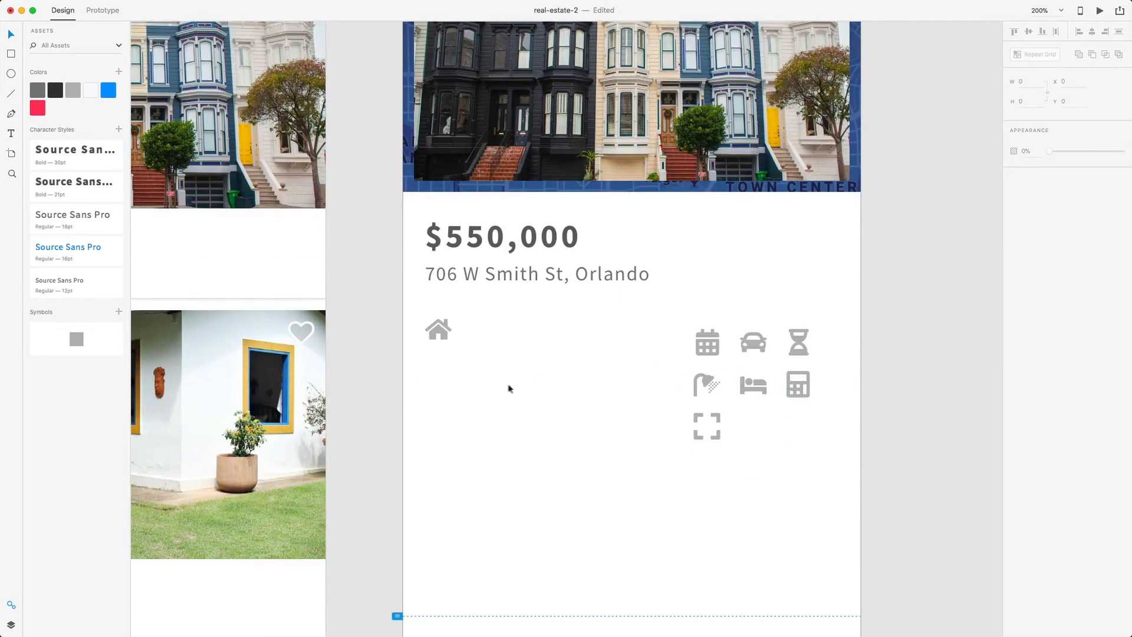
- Add a 'House' label and style it as light grey 18pt Source Sans Pro Regular
key("t")
left_click(470, 328)
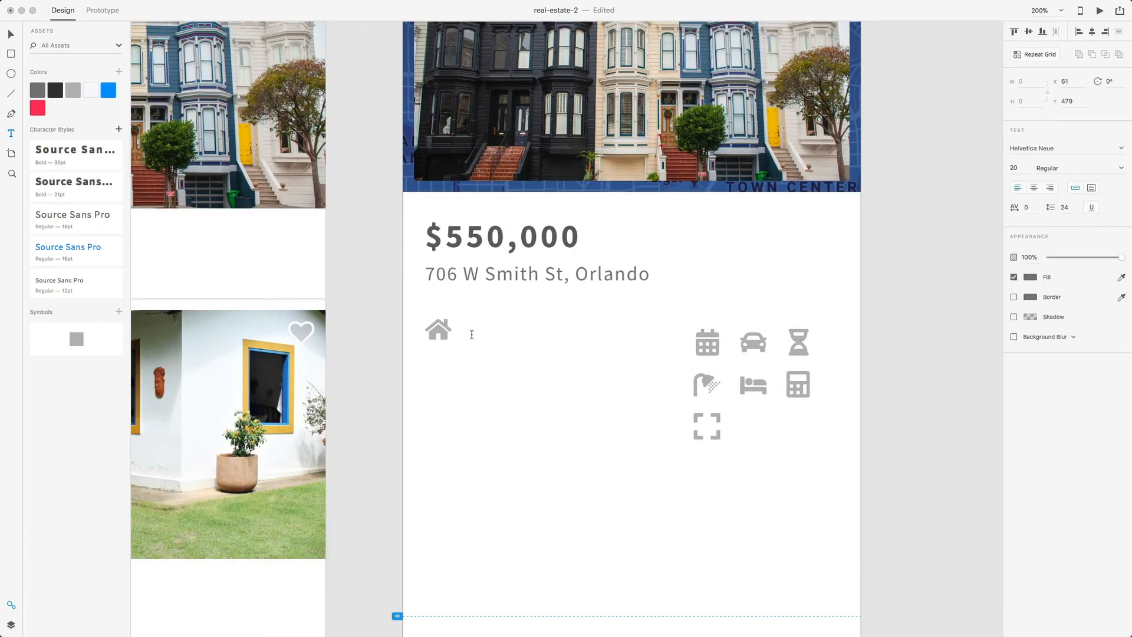
type("House")
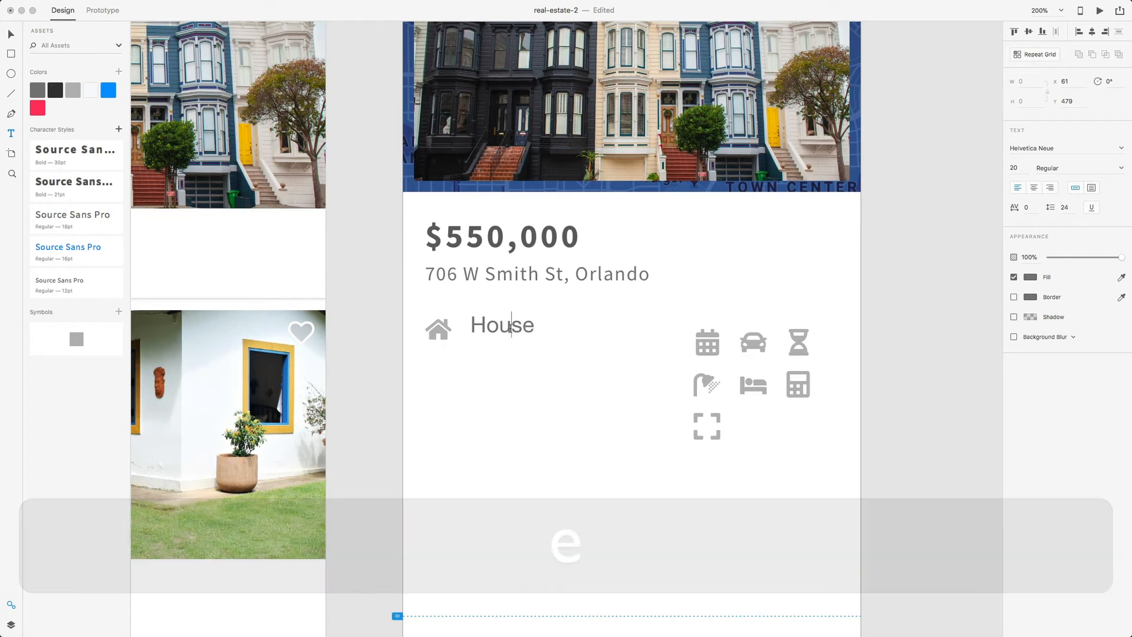
double_click(511, 327)
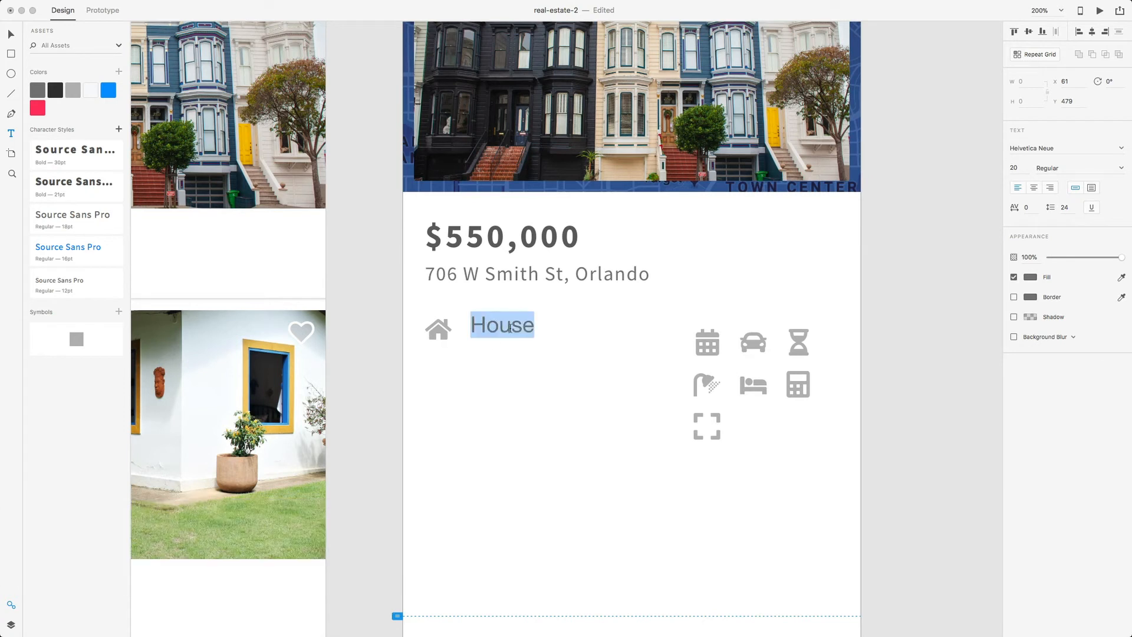
left_click(70, 222)
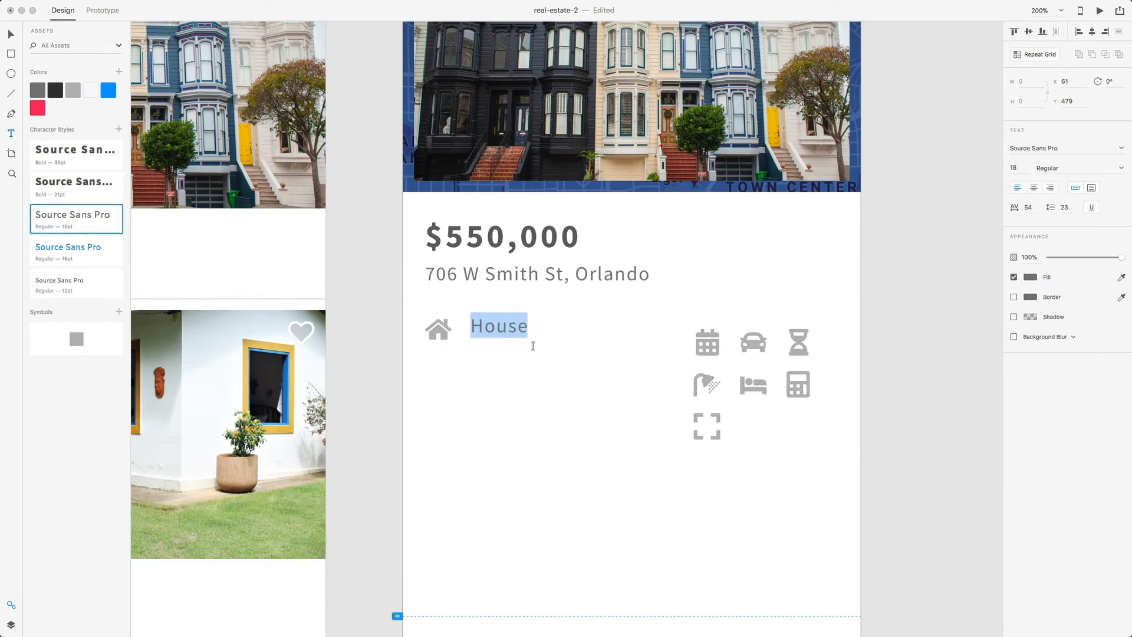
left_click(1034, 281)
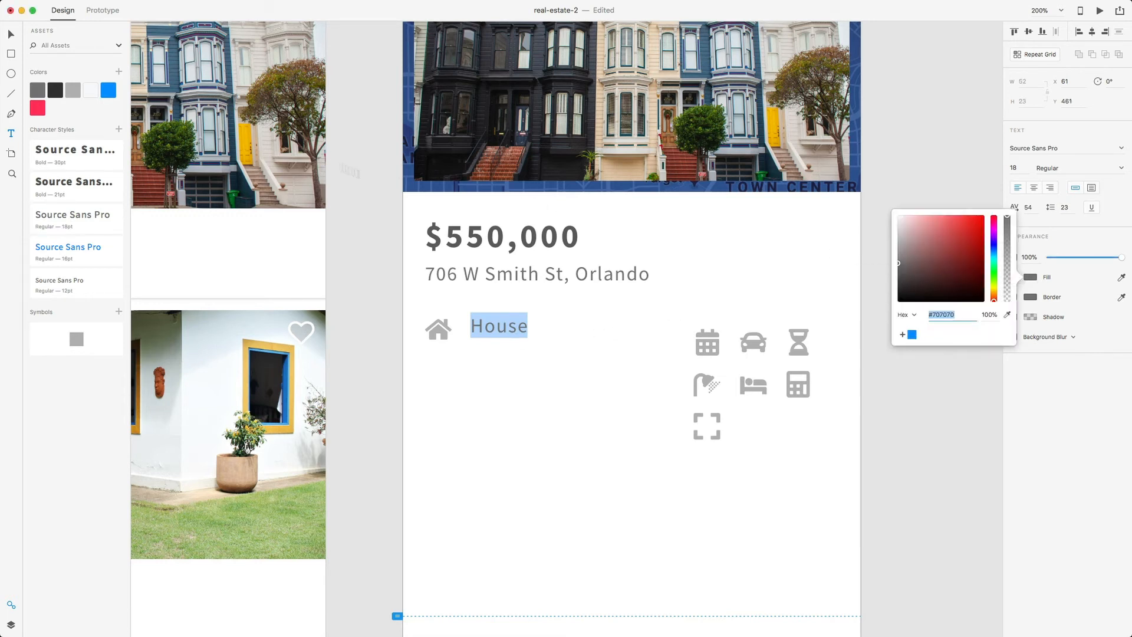
left_click(74, 91)
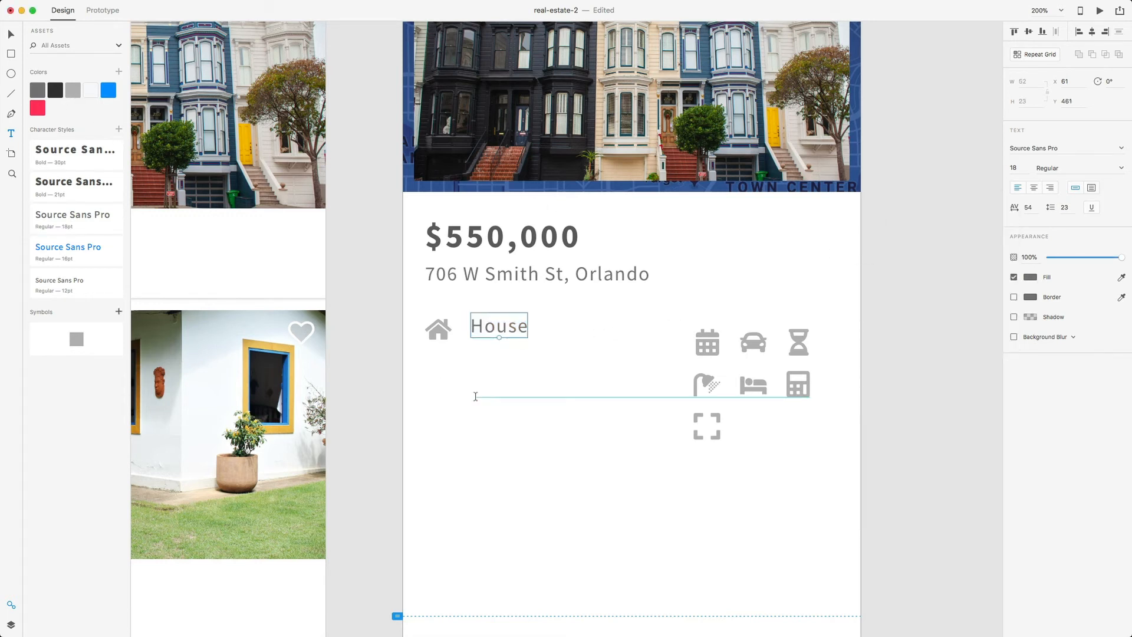
- Move the House label beside the house icon and group the two
key("v")
left_click(525, 361)
left_click_drag(515, 336, 500, 327)
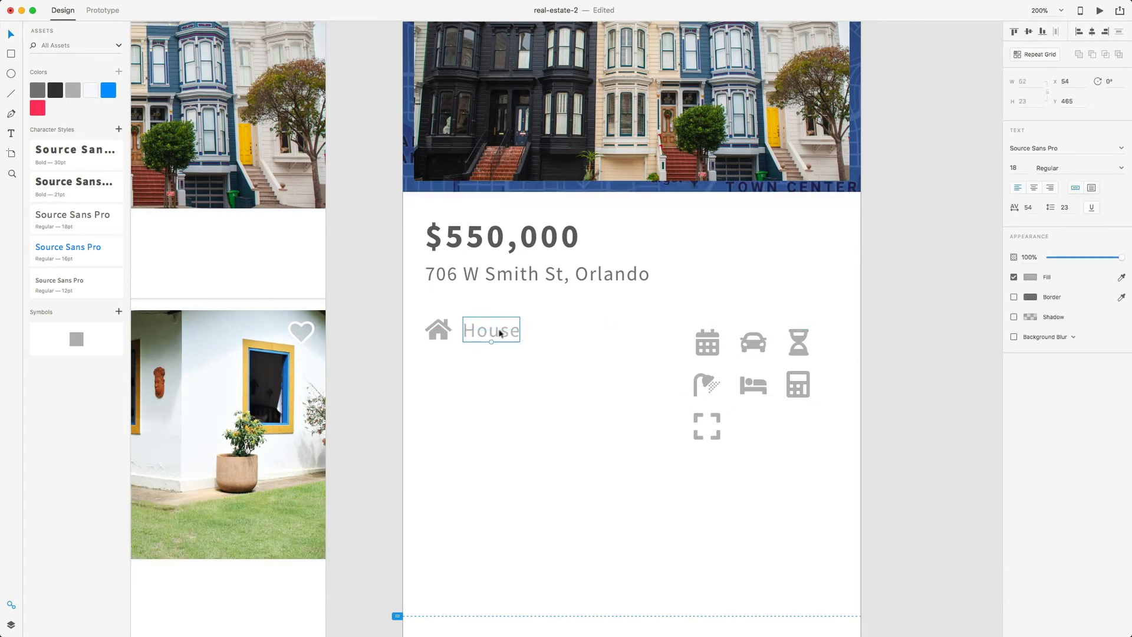
left_click(464, 361)
left_click(445, 335)
left_click(502, 334, "shift")
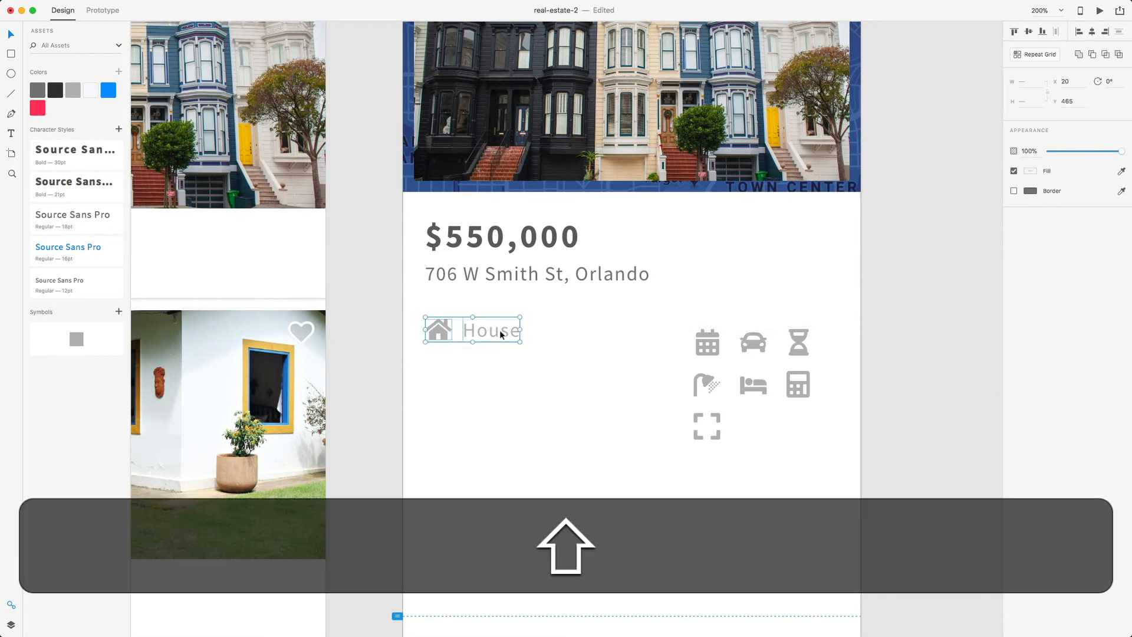
key("super+g")
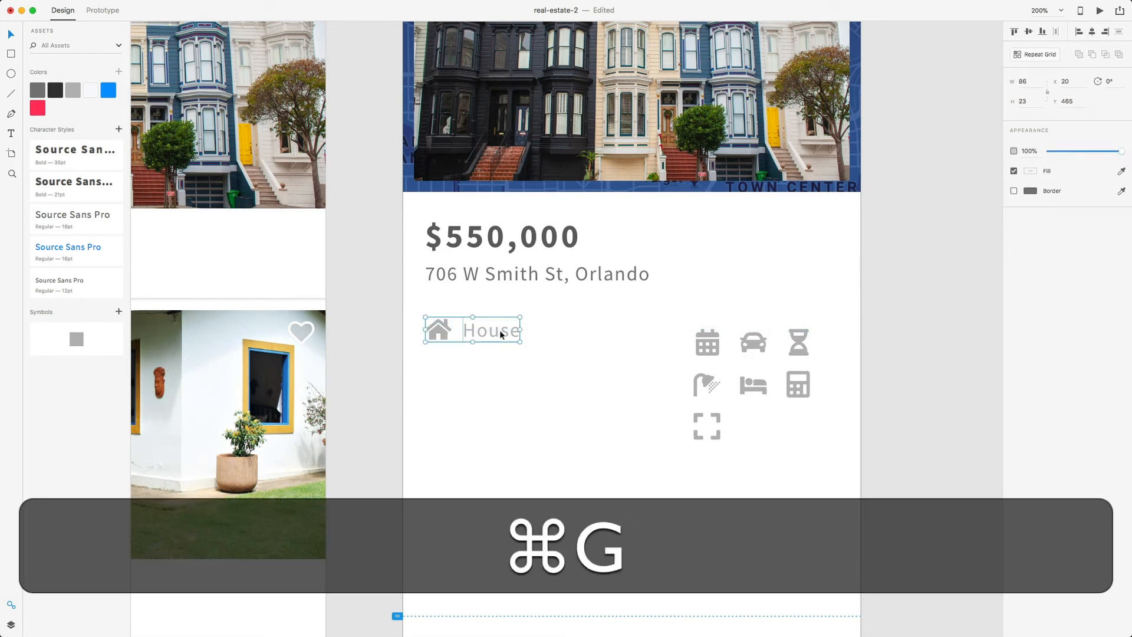
- Rename Group 18 in the Layers panel to 'House'
left_click(11, 624)
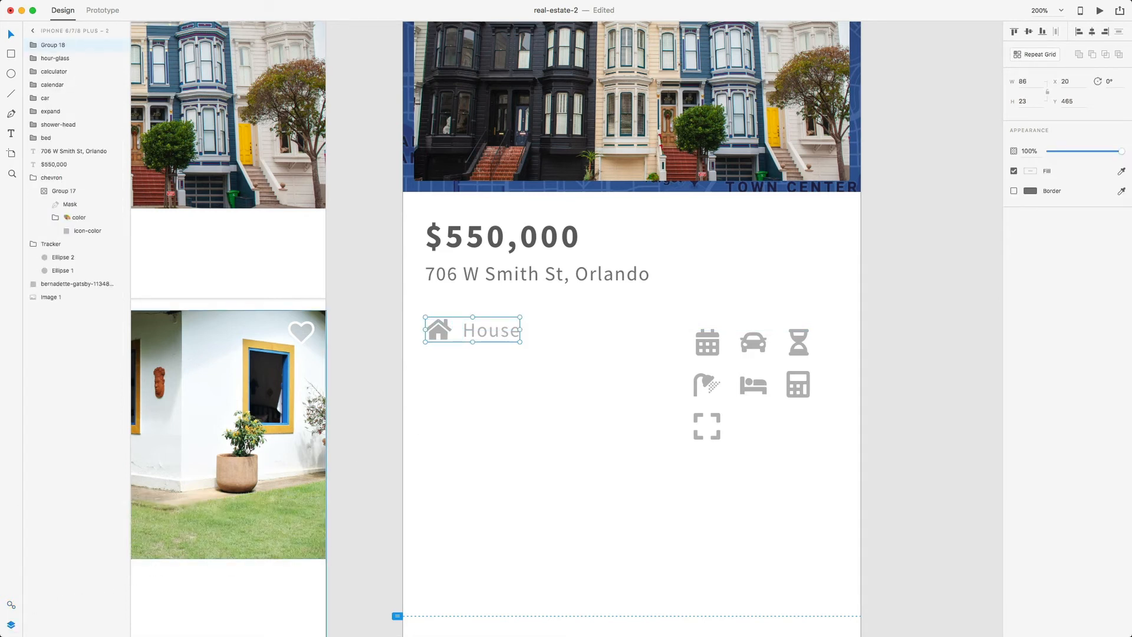
double_click(57, 44)
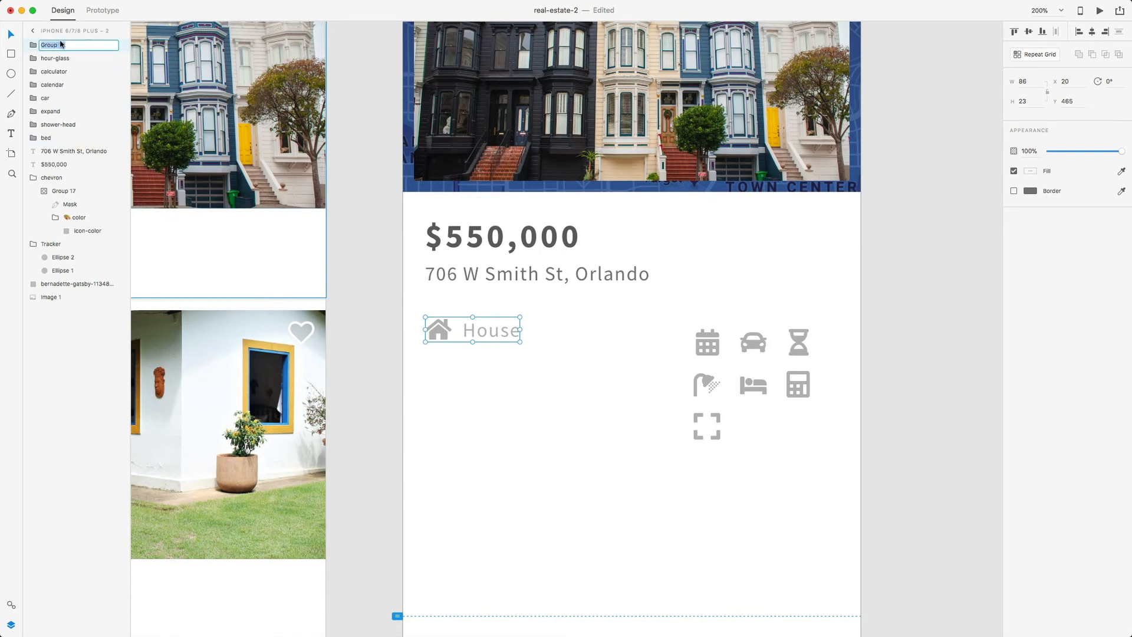
type("House")
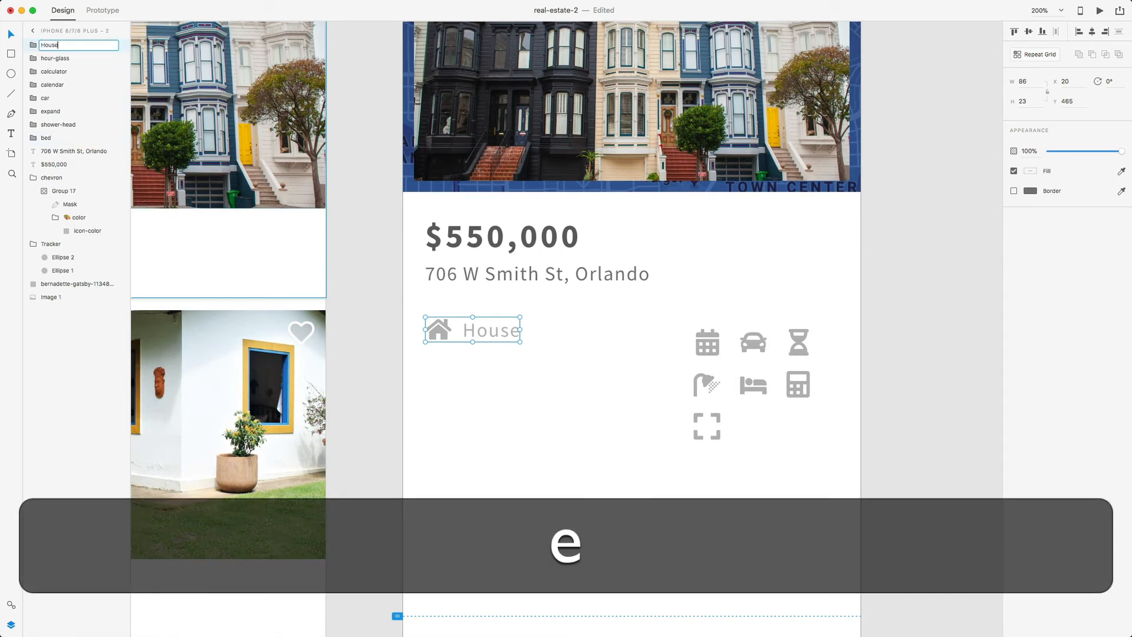
key("Return")
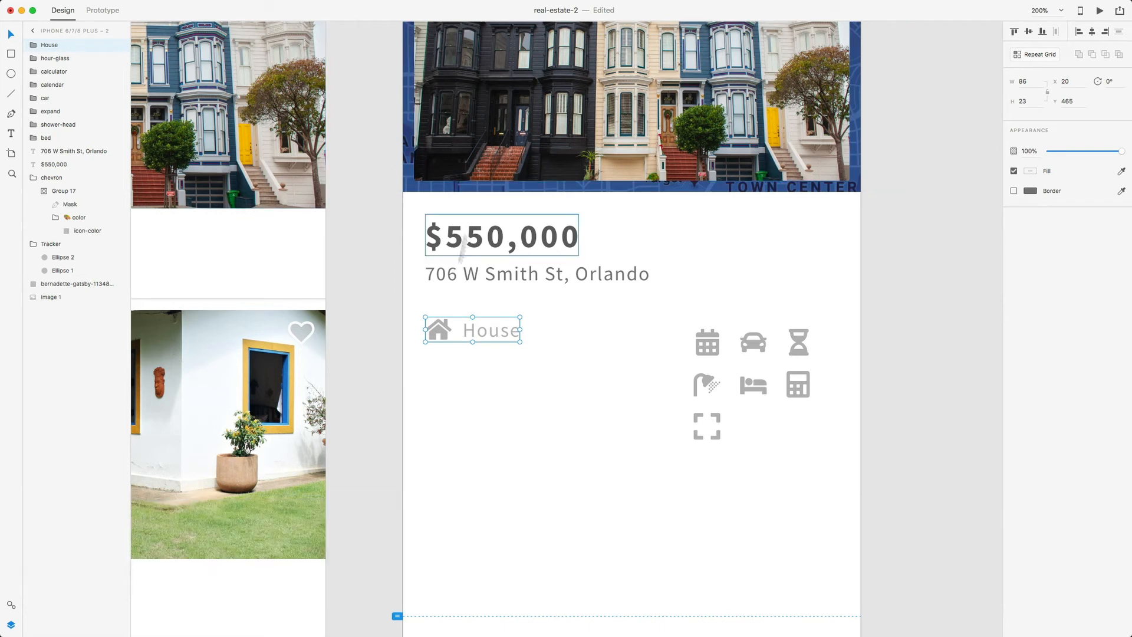
left_click(481, 383)
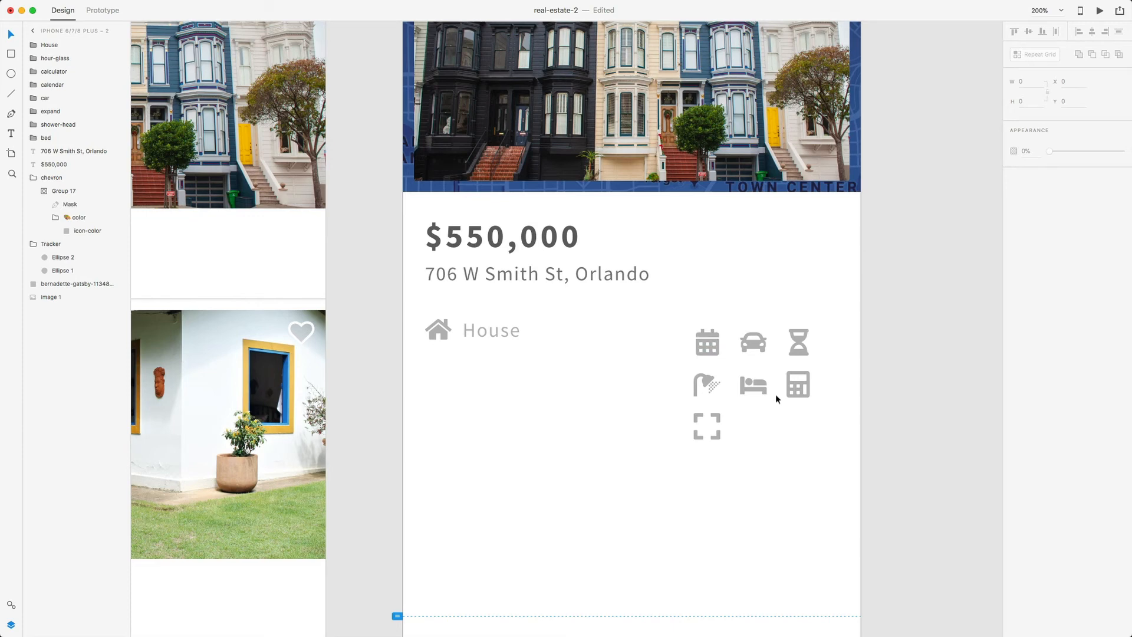
- Put a '5 Beds' label beside the bed icon under House and group them as 'Beds'
left_click_drag(754, 386, 443, 383)
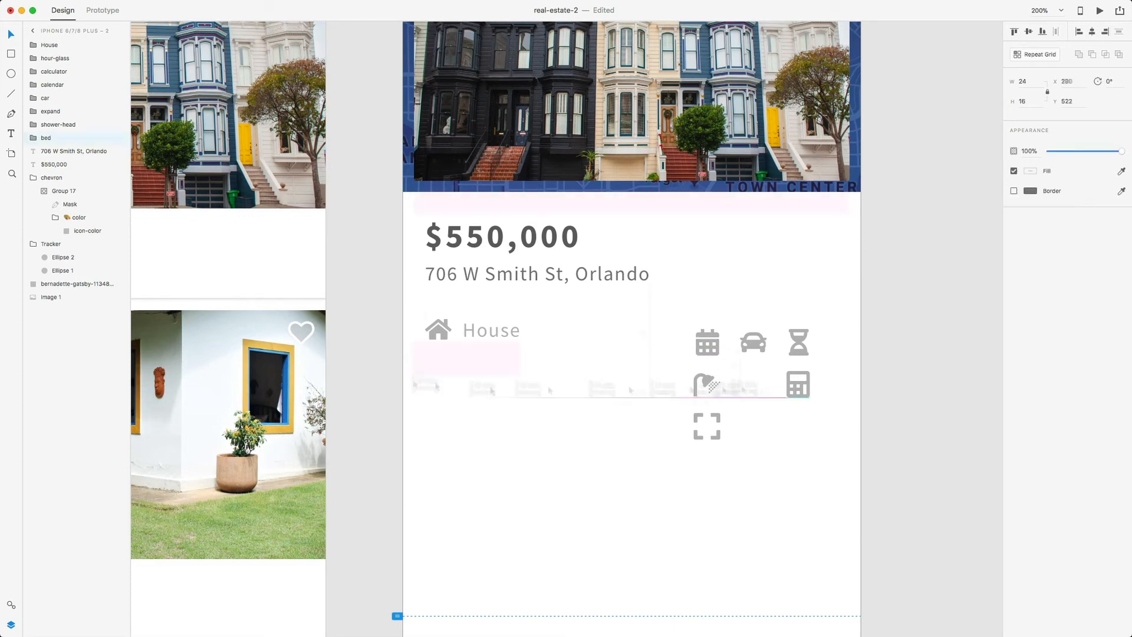
double_click(493, 383)
left_click_drag(491, 331, 439, 389)
type("5 Beds")
key("super+g")
double_click(49, 45)
type("Beds")
key("Return")
scroll(627, 356, "right", 3)
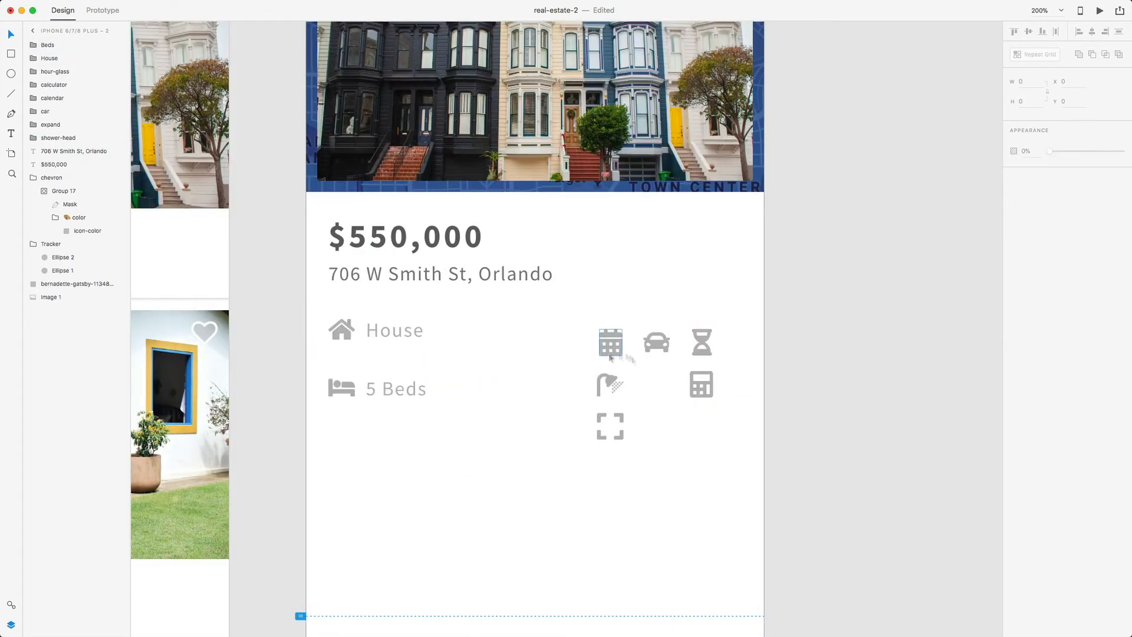
left_click_drag(610, 384, 343, 435)
- Add a '4 Baths' label beside the shower icon below Beds and group them as 'Baths'
left_click_drag(396, 390, 395, 434)
left_click_drag(52, 59, 58, 171)
double_click(372, 435)
type("4 Baths")
left_click_drag(345, 435, 391, 435)
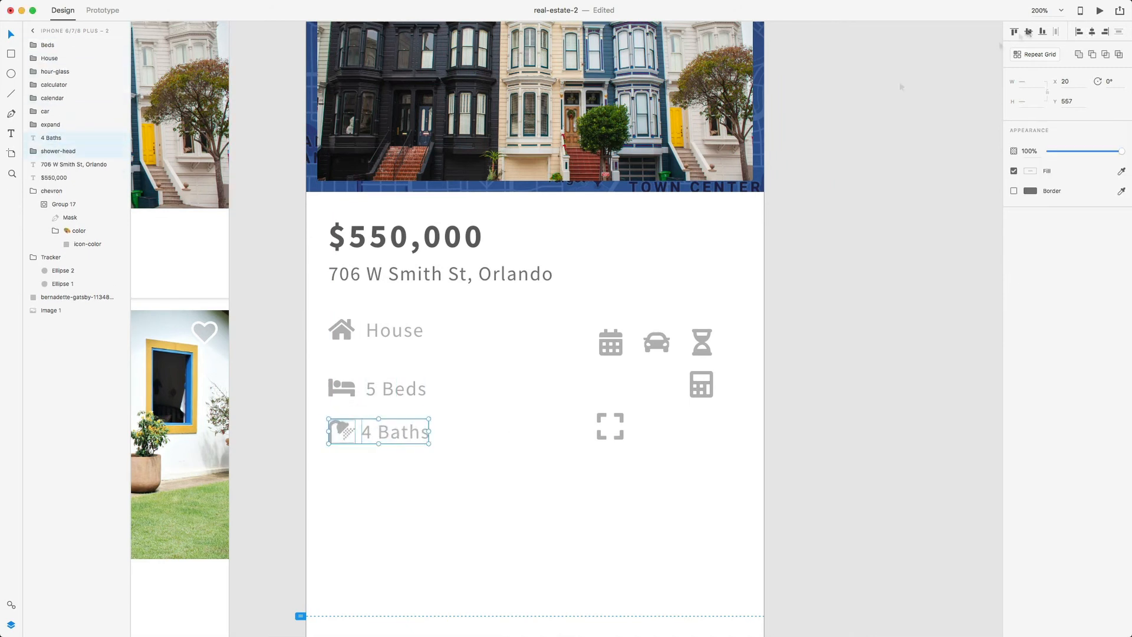
key("super+g")
double_click(51, 165)
type("Baths")
left_click_drag(47, 45, 47, 65)
left_click_drag(48, 138, 48, 65)
- Place the expand icon under Baths with a '3,200 sqft' label and group them
left_click_drag(391, 434, 391, 447)
left_click_drag(615, 427, 345, 496)
left_click_drag(391, 447, 375, 497, "alt")
double_click(392, 498)
type("3,200 sqft")
left_click(342, 496, "shift")
key("super+g")
double_click(50, 140)
left_click_drag(395, 502, 395, 512)
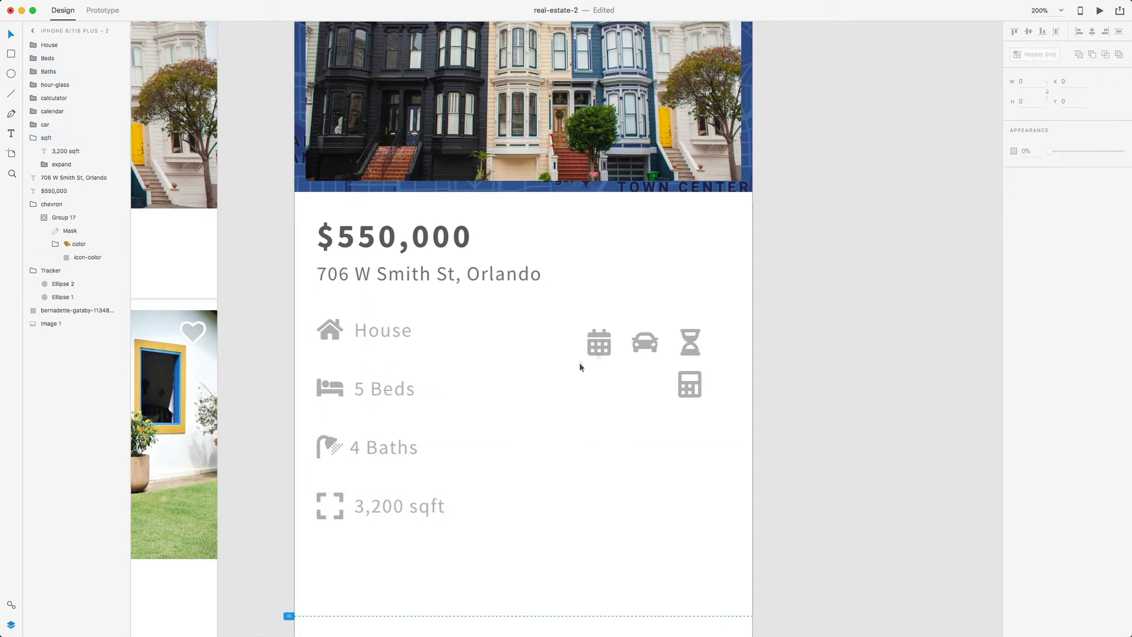
- Move the car icon to the top of the right column, label it 'Garage', and group them as 'Garage'
left_click_drag(599, 342, 625, 421)
left_click_drag(644, 342, 557, 331)
scroll(501, 333, "right", 3)
double_click(332, 336)
key("super+v")
double_click(557, 333)
type("Garage")
key("Escape")
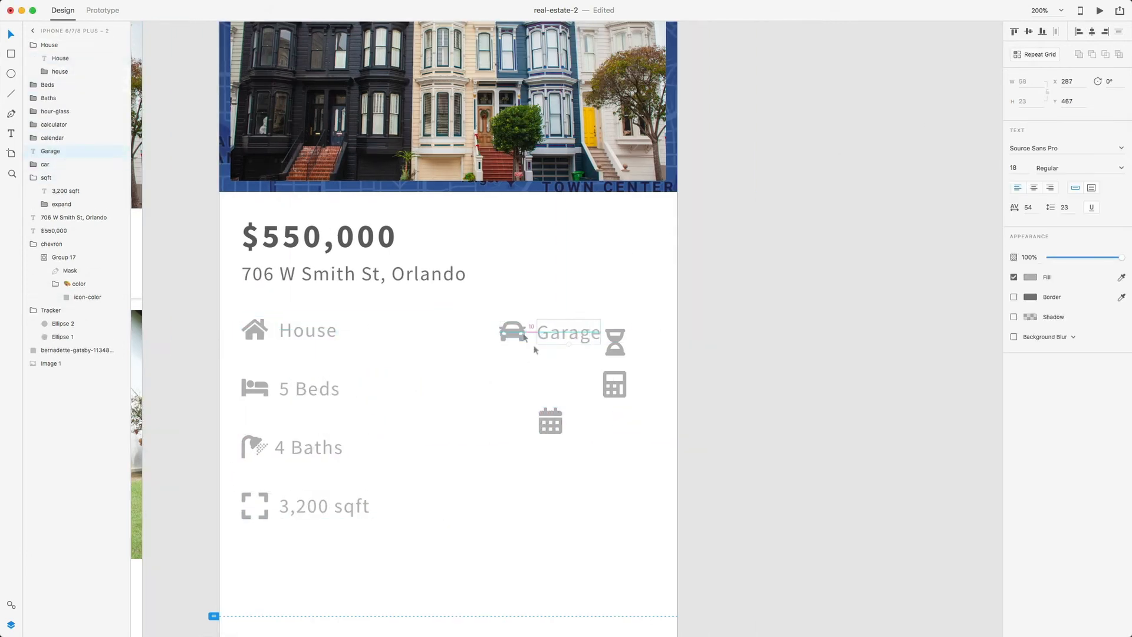
key("super+g")
left_click_drag(614, 385, 570, 508)
scroll(501, 353, "down", 2)
double_click(553, 281)
- Label the calculator icon '$178/sqft' and group them as 'price-sqft'
key("super+d")
left_click_drag(553, 282, 552, 335)
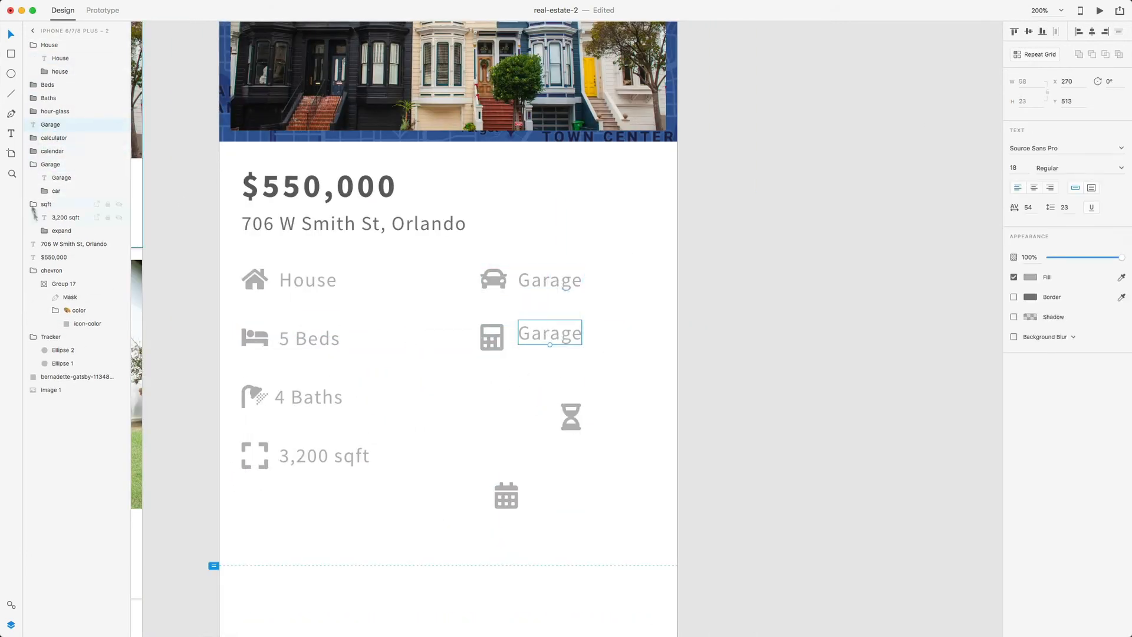
double_click(550, 334)
type("$178/sqft")
left_click(484, 329, "shift")
key("super+g")
double_click(54, 151)
type("price-sqft")
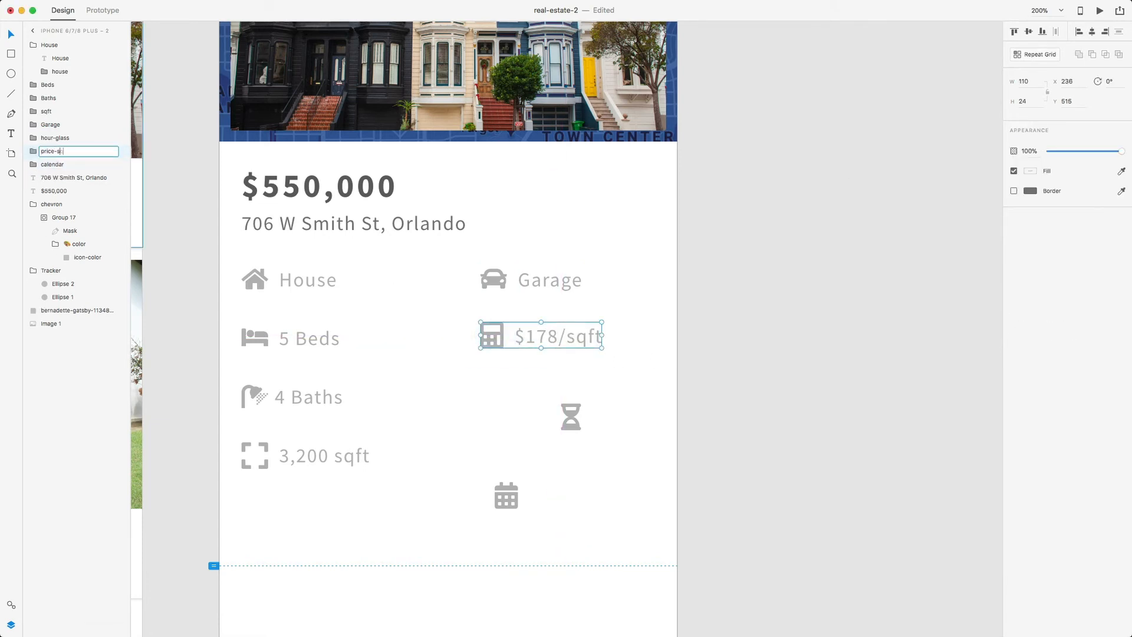
- Move the calendar icon into the right column with a '1956' label and group them
left_click_drag(507, 483, 494, 384)
left_click_drag(571, 417, 471, 489)
left_click_drag(554, 336, 554, 377)
left_click_drag(67, 49, 63, 145)
double_click(558, 397)
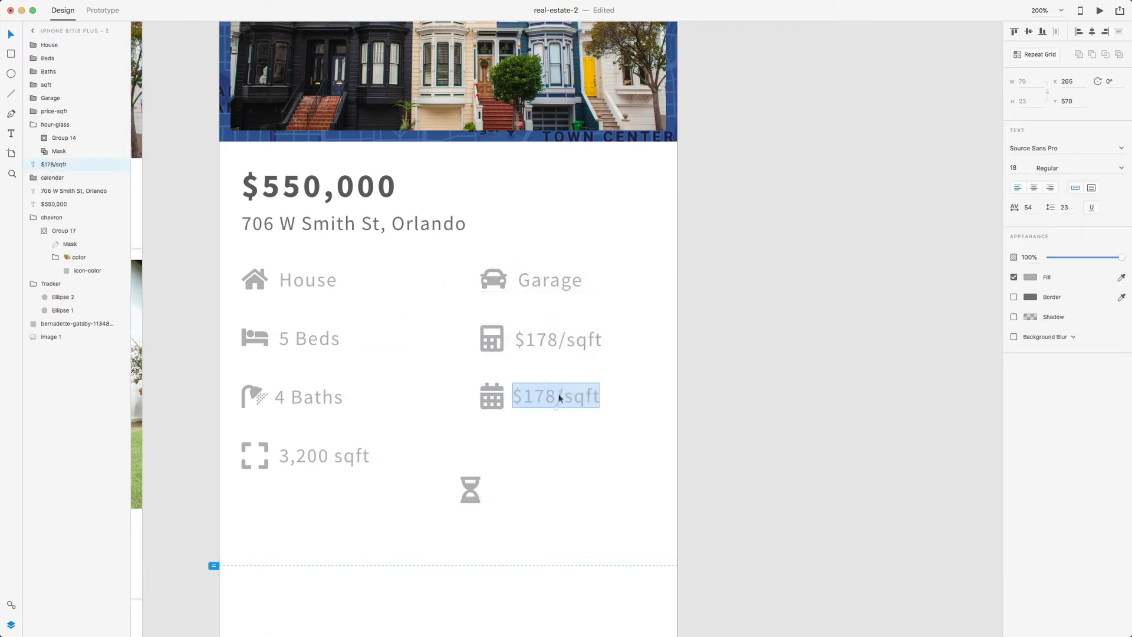
type("1956")
key("super+g")
type("BuiltPrice per sqft")
- Place the hourglass icon in the grid with a '40 days' label and group them
left_click_drag(470, 490, 489, 461)
double_click(550, 402)
left_click_drag(550, 402, 549, 464)
double_click(537, 461)
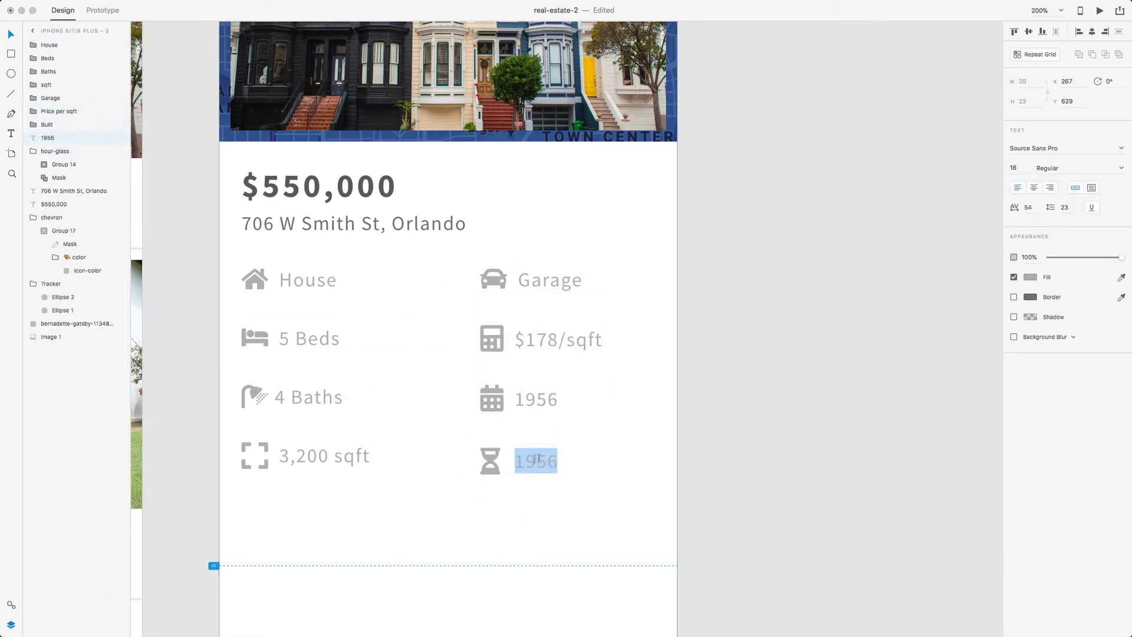
type("40 days")
left_click(490, 461)
key("super+g")
- Group all eight detail rows as 'House Details' and nudge the 40 days row into alignment
left_click_drag(632, 503, 248, 268)
key("super+g")
type("House Details")
scroll(404, 570, "left", 2)
left_click_drag(354, 349, 353, 351)
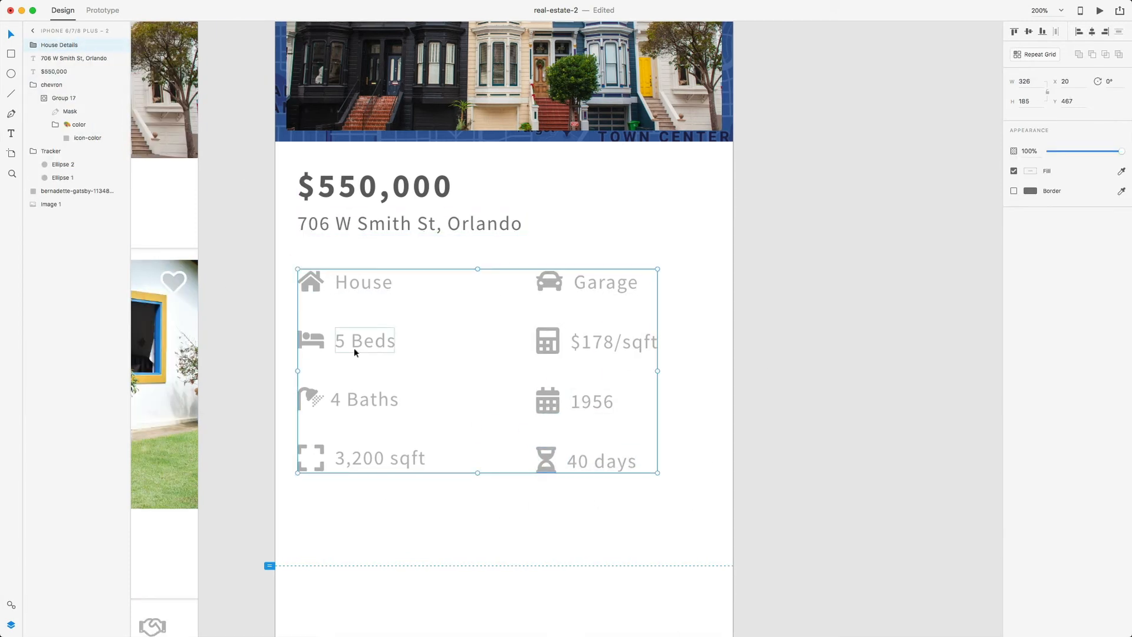
left_click(692, 379)
double_click(548, 461)
left_click_drag(549, 461, 549, 458)
left_click(553, 402)
left_click(552, 346)
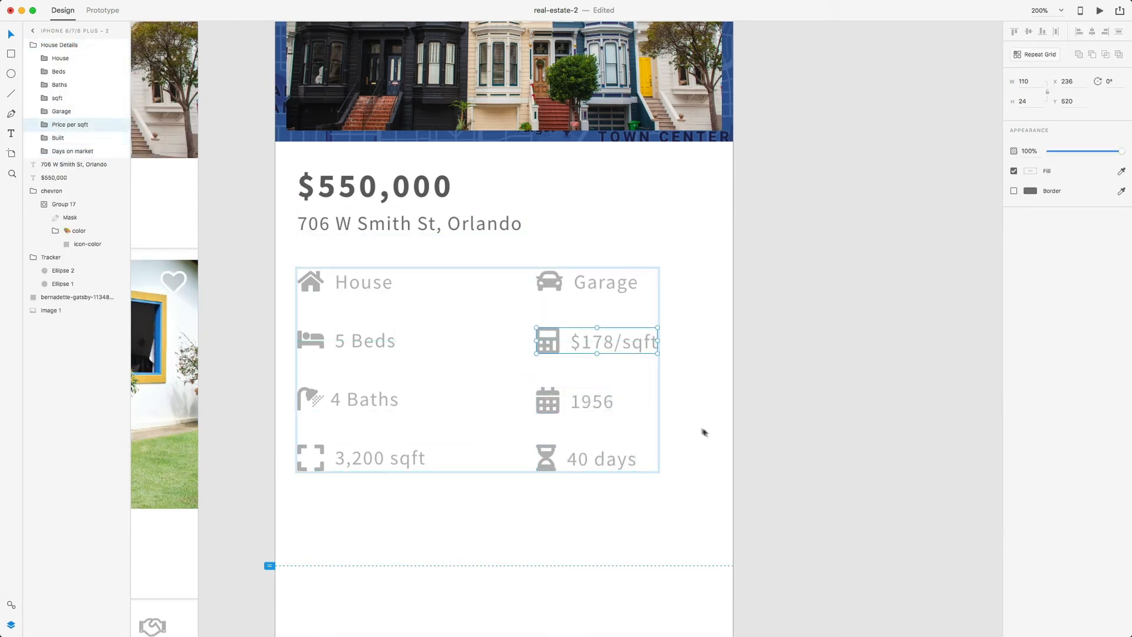
left_click(728, 444)
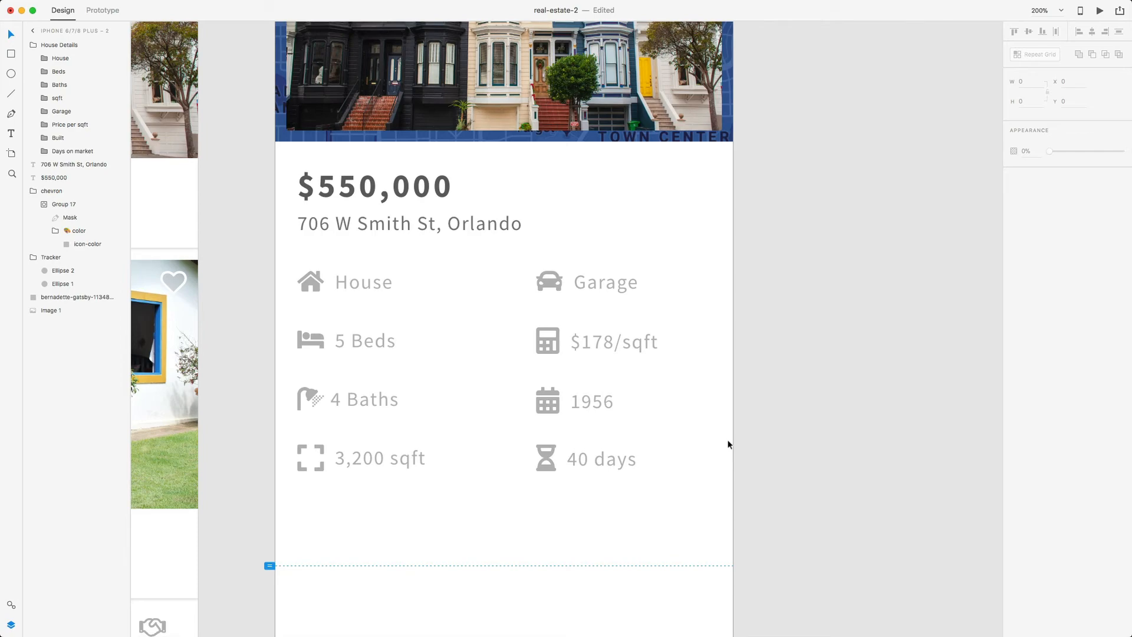
- Copy the divider line under the listing page header
scroll(728, 444, "left", 10)
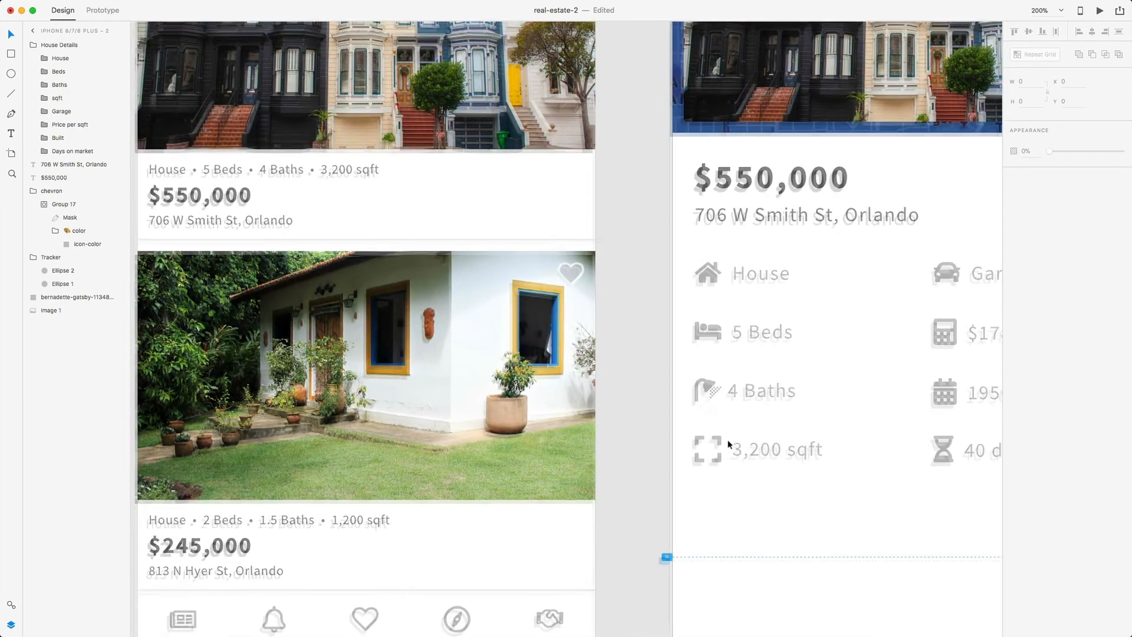
scroll(728, 443, "up", 6)
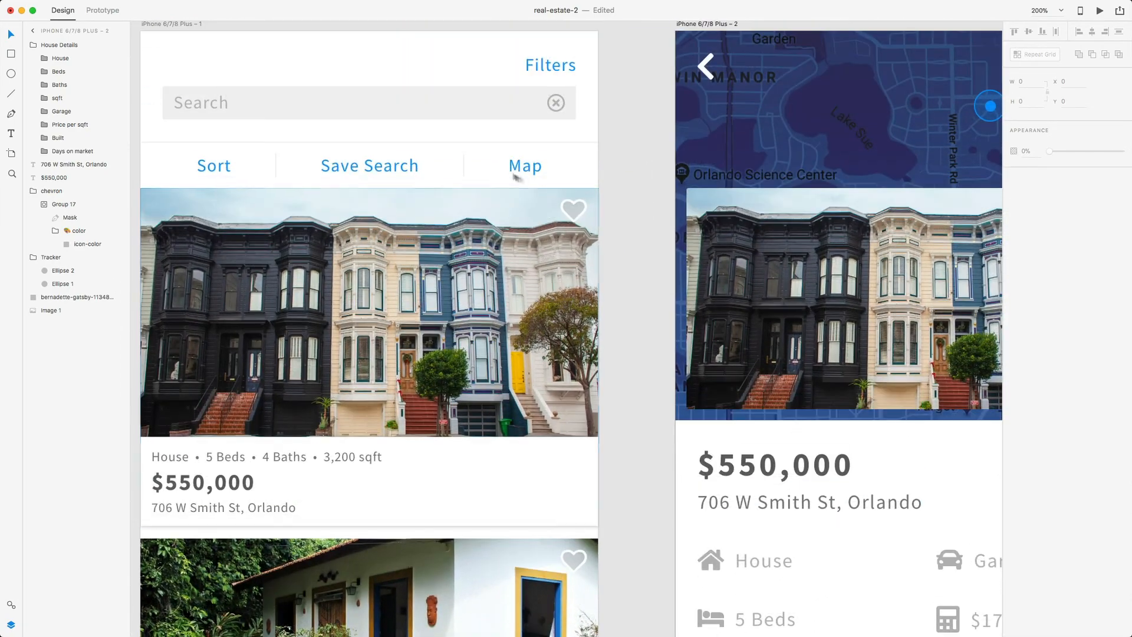
scroll(430, 167, "up", 3)
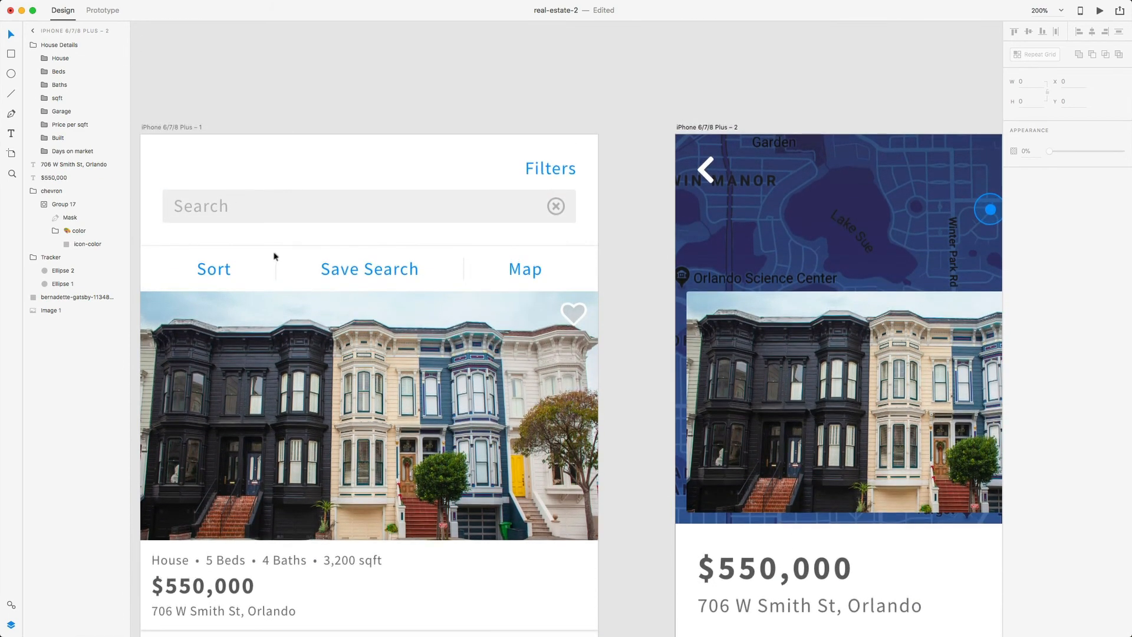
double_click(280, 244)
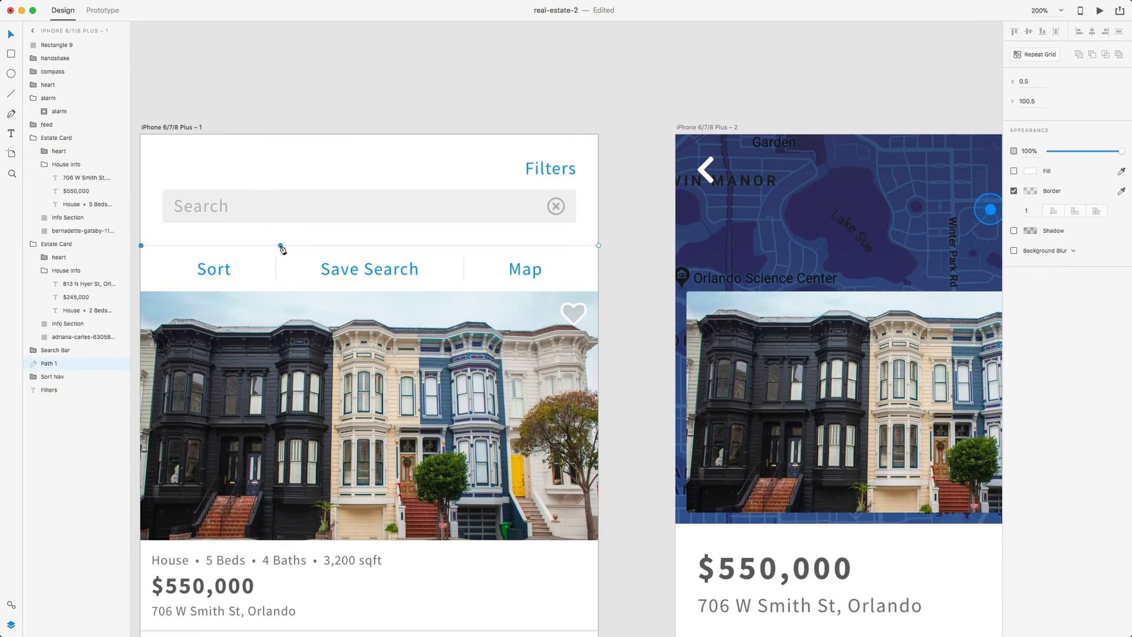
key("super+z")
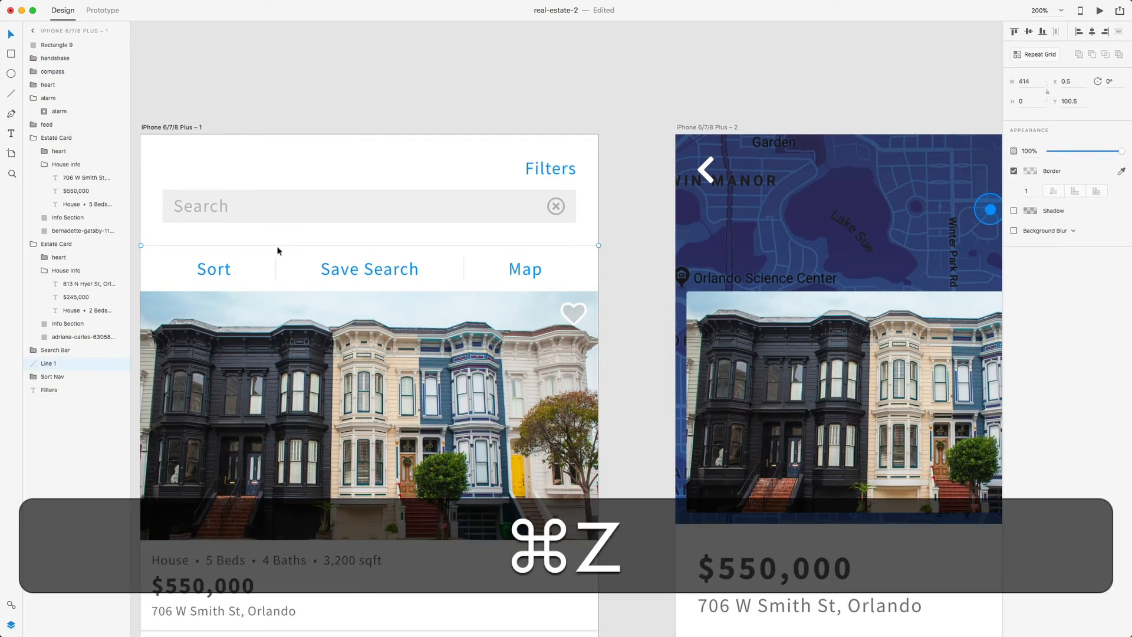
key("super+c")
- Paste the divider onto the detail artboard and nudge it just below the stats grid
scroll(445, 245, "down", 10)
scroll(450, 246, "right", 5)
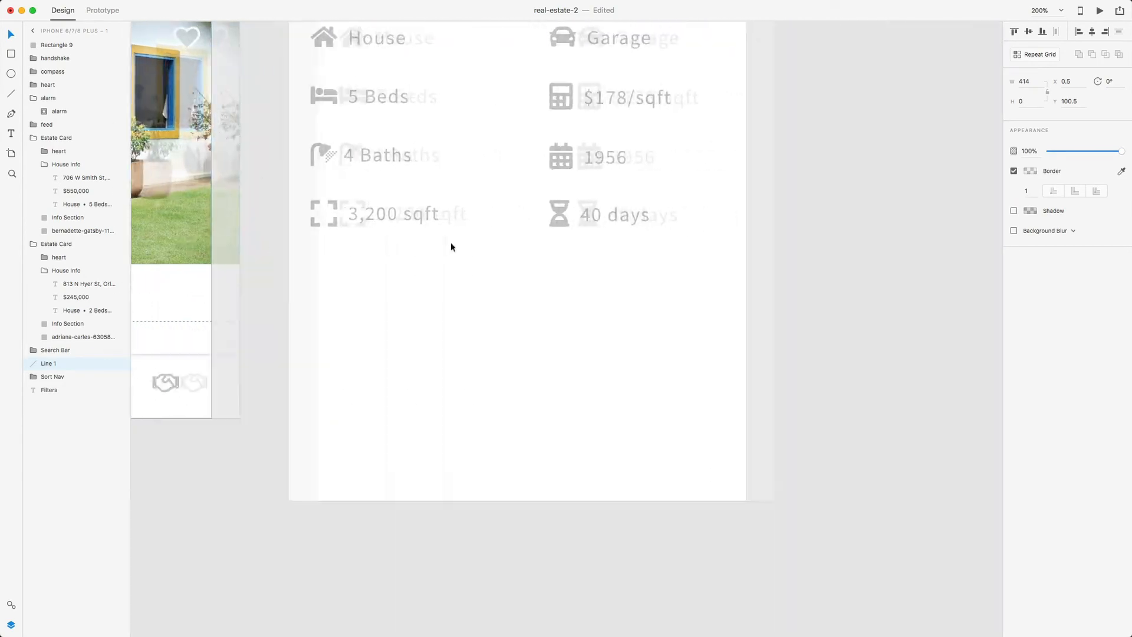
key("super+v")
key("super+v")
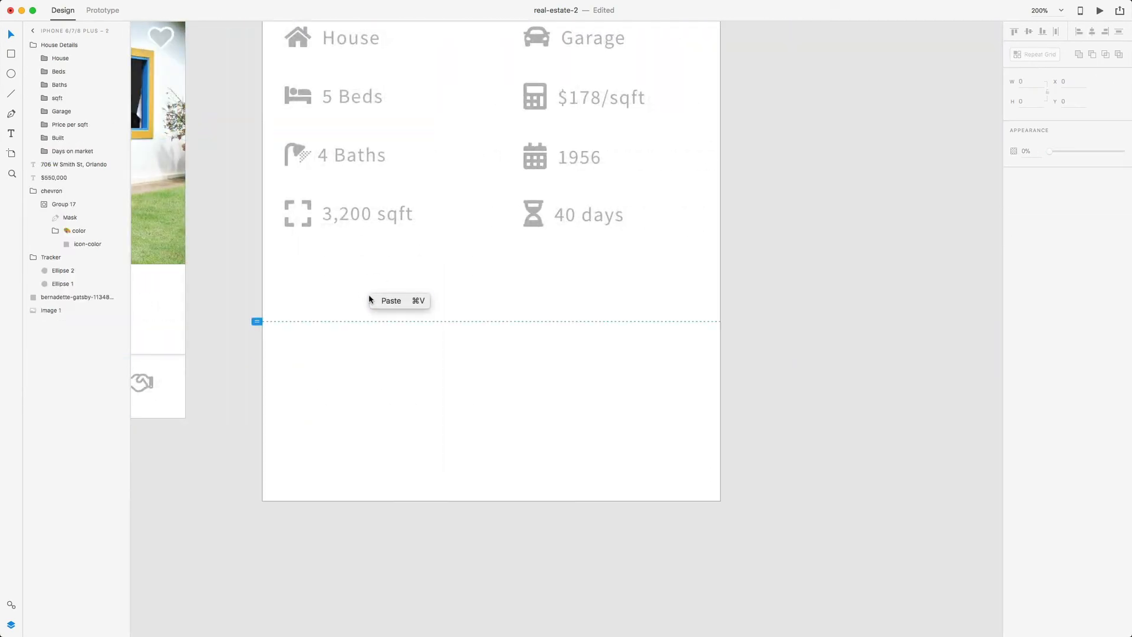
key("alt")
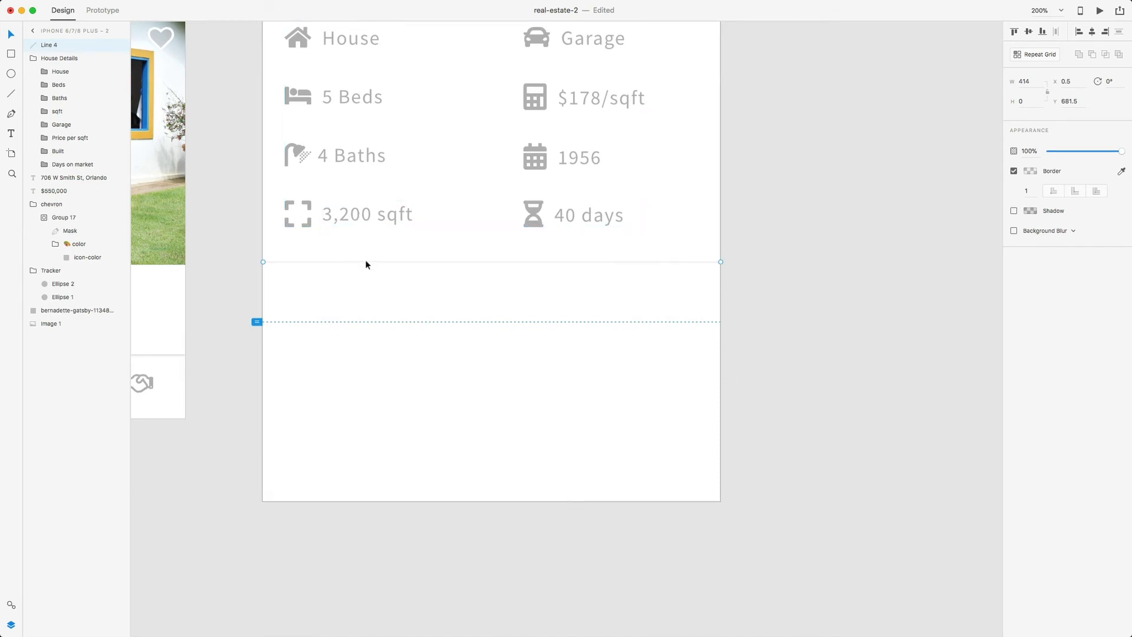
scroll(365, 260, "up", 2)
key("Up")
key("alt")
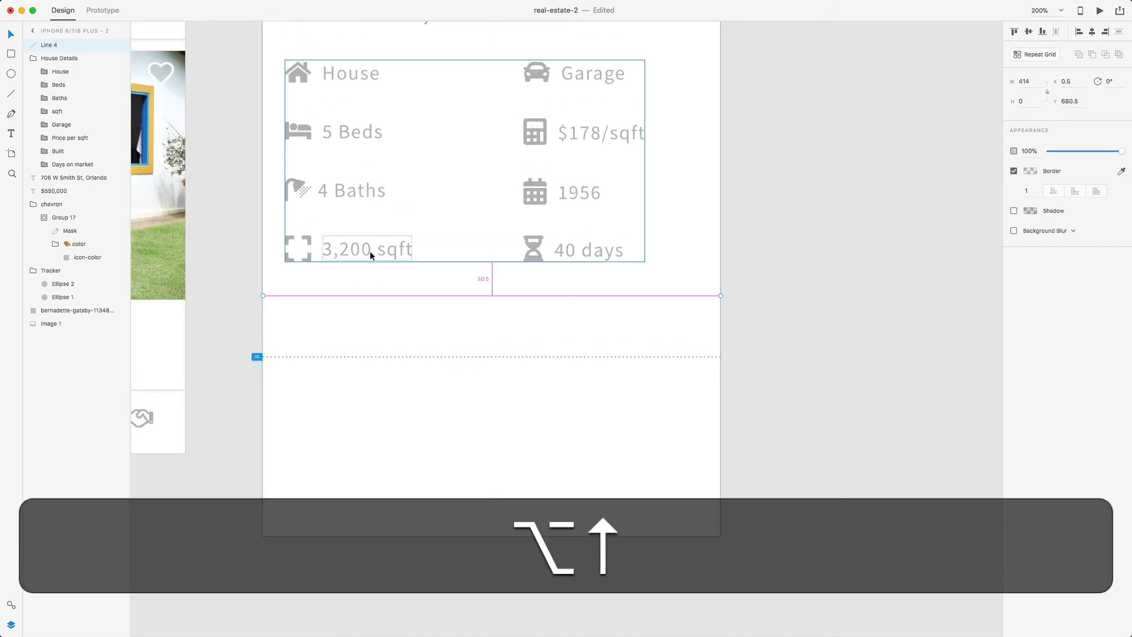
left_click(404, 330)
scroll(405, 330, "up", 1)
scroll(407, 333, "left", 5)
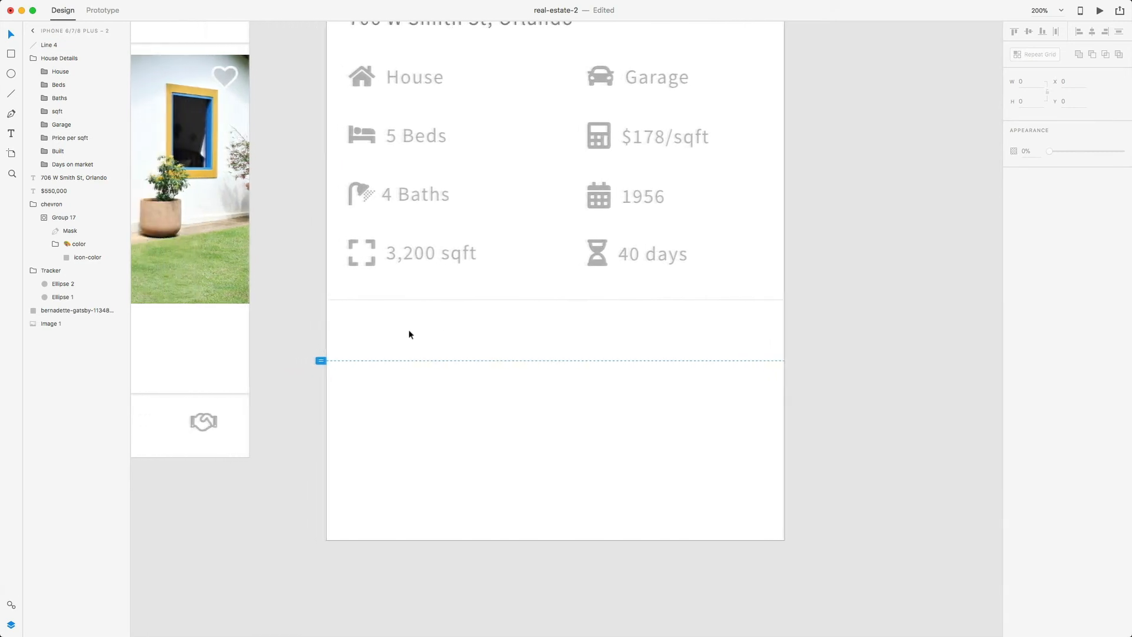
- Add a 'Home Details' text below the divider with the bold 21pt Source Sans style
key("t")
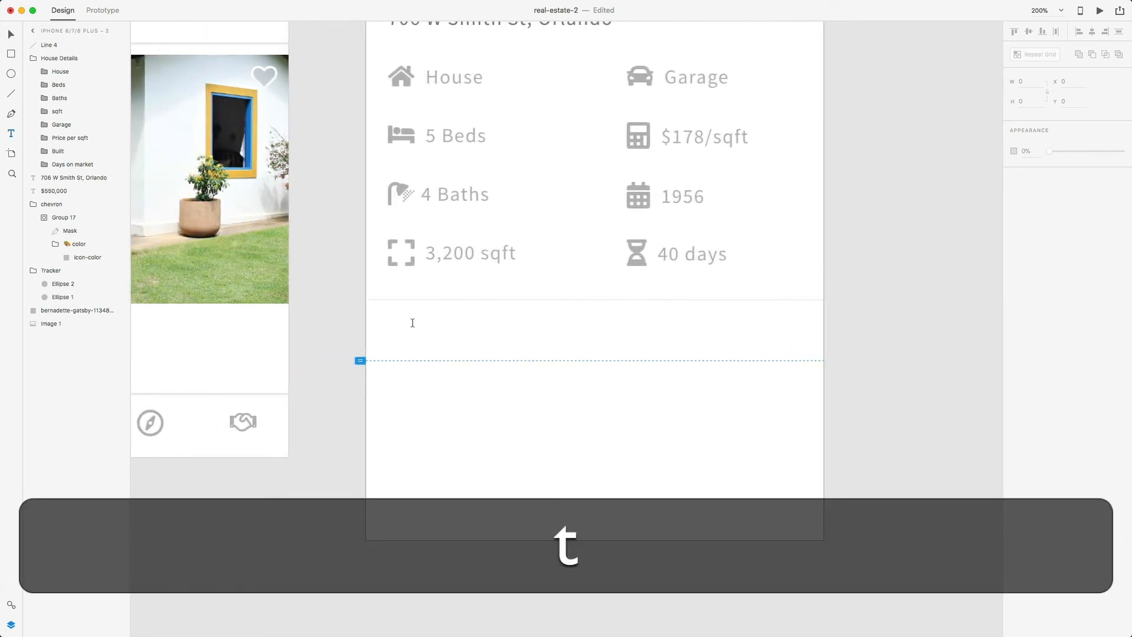
left_click(420, 326)
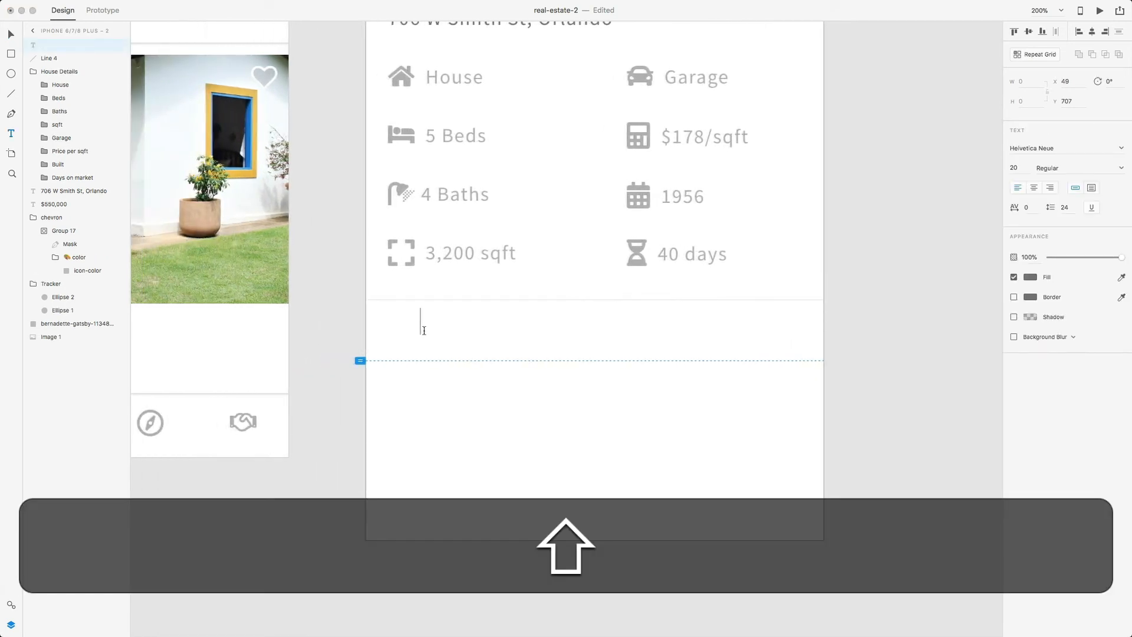
type("Home Details")
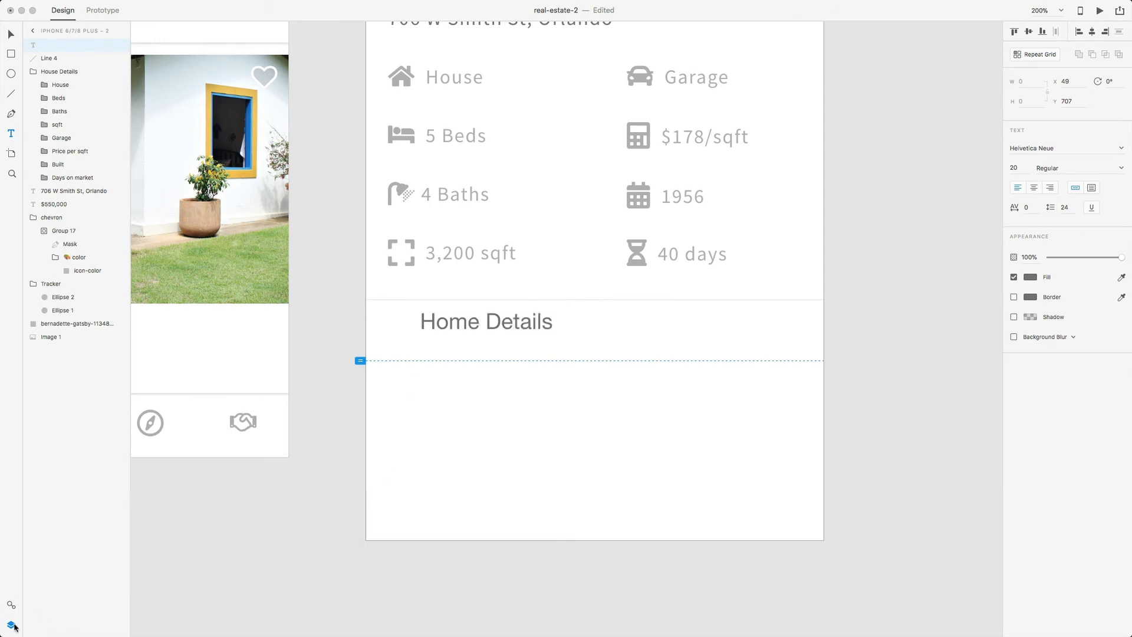
left_click(10, 605)
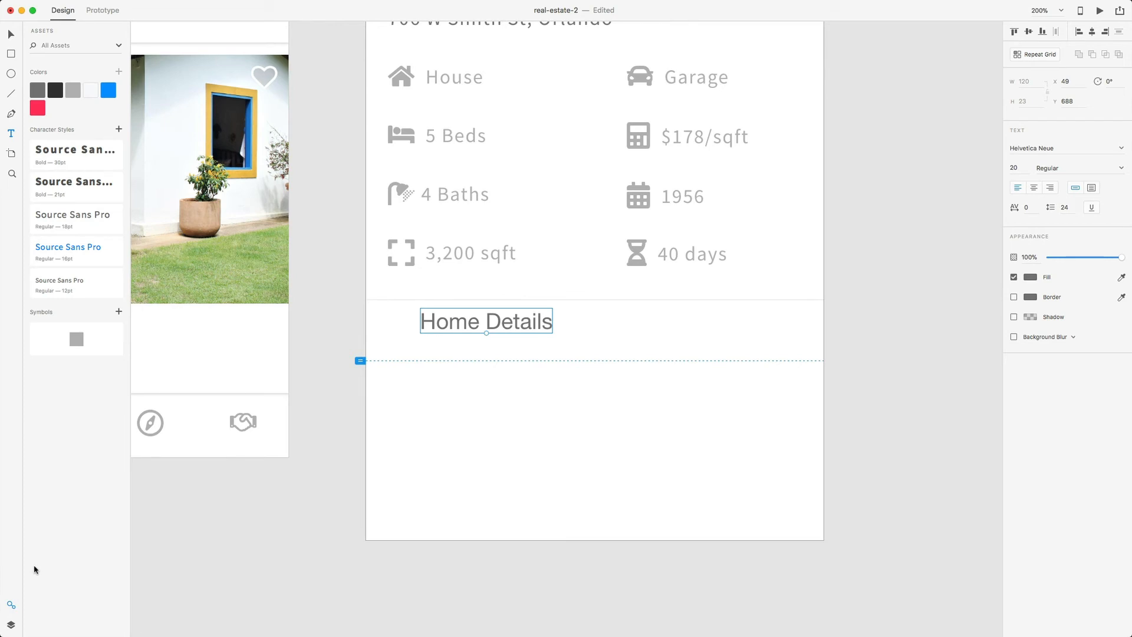
left_click(78, 184)
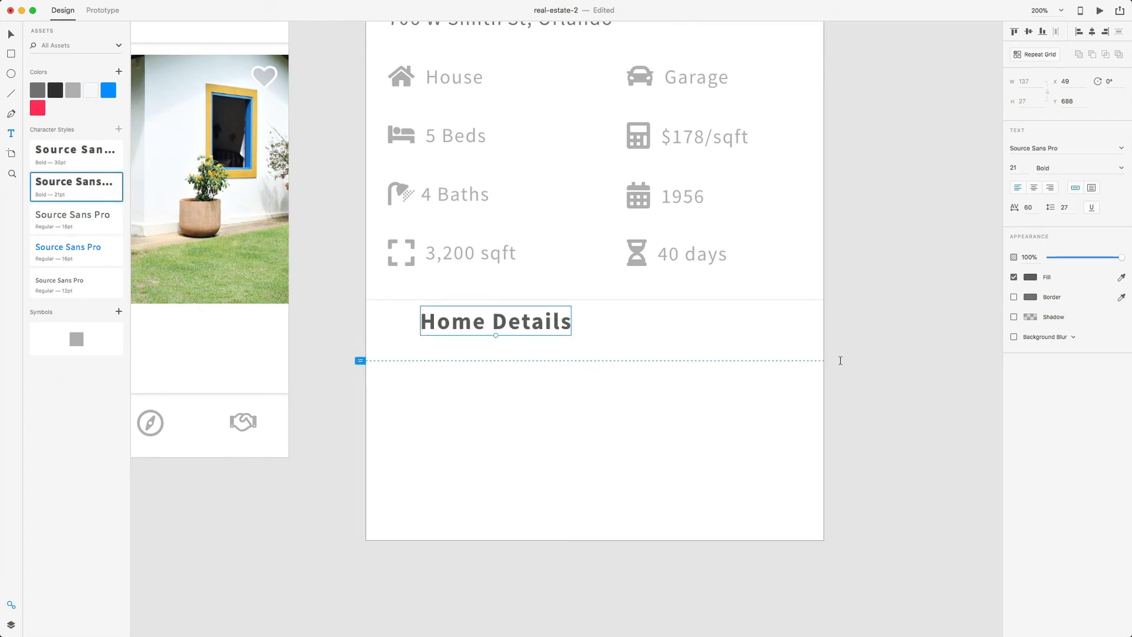
- Move the Home Details heading left to line up with the stats grid
key("v")
left_click_drag(503, 327, 472, 343)
key("alt")
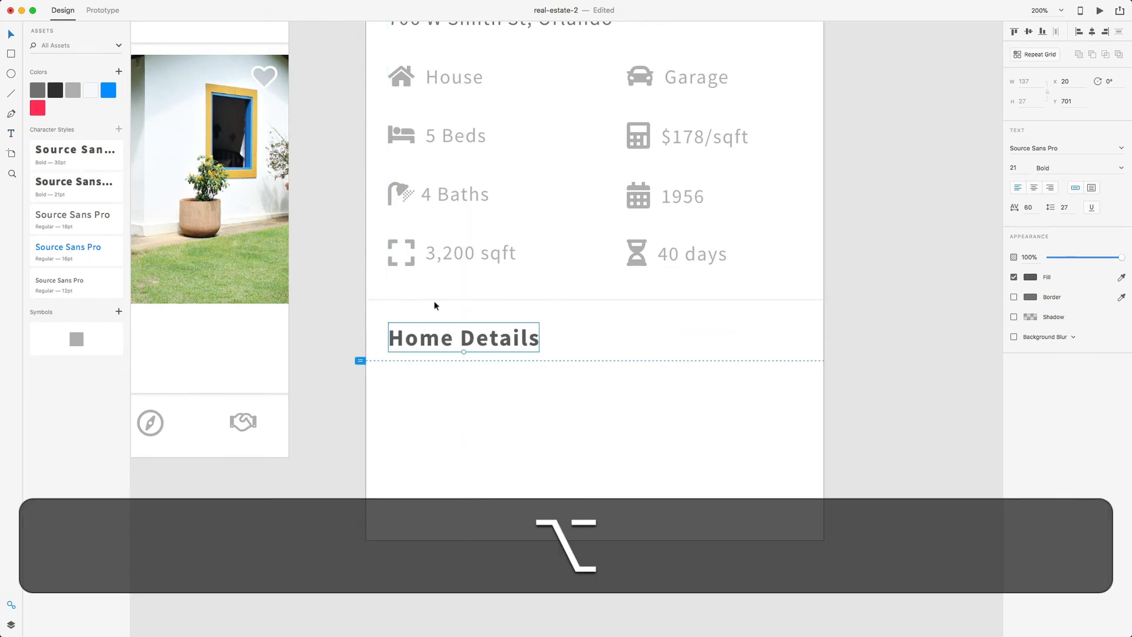
key("alt+shift+Down")
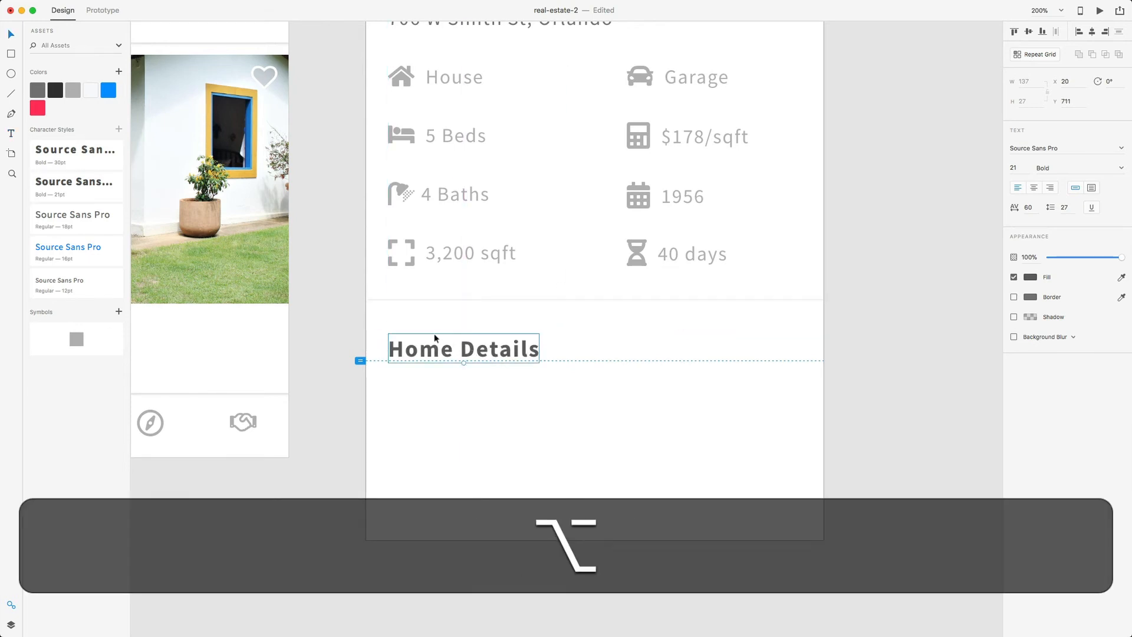
key("alt+shift+Up")
left_click(450, 384)
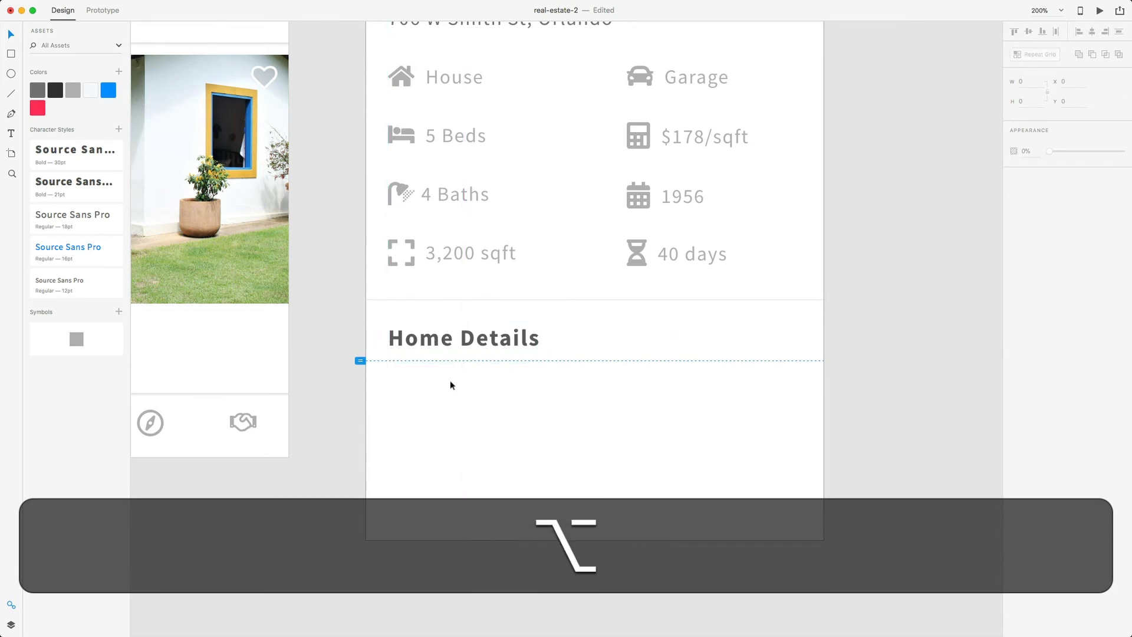
scroll(451, 385, "down", 2)
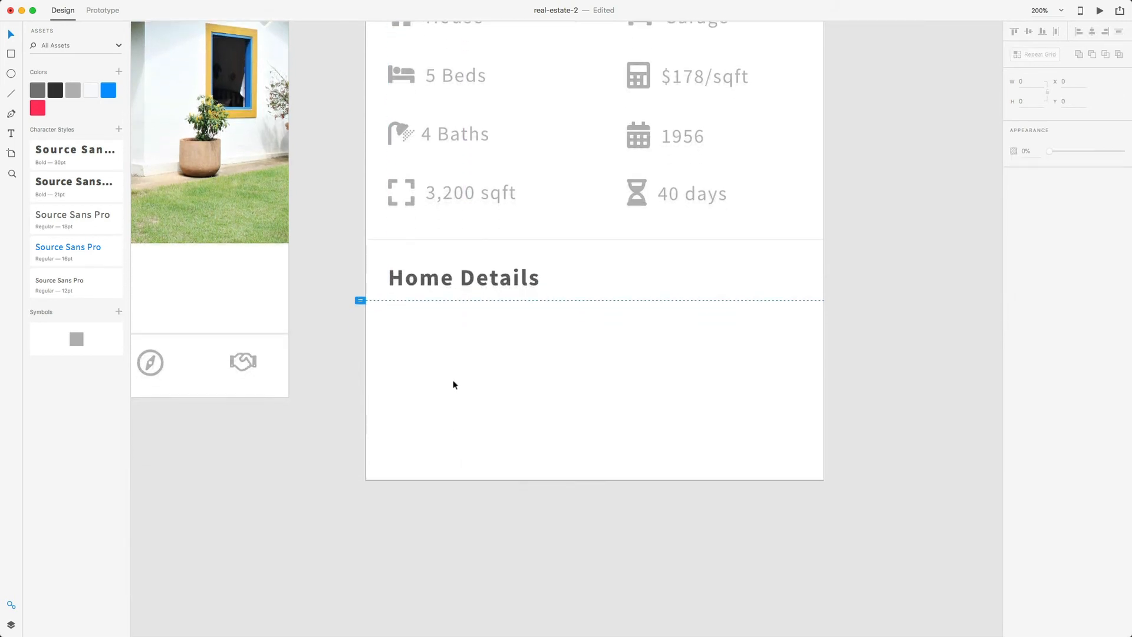
- Draw a text area under Home Details, then open the _text folder in Finder
key("t")
left_click_drag(393, 318, 800, 468)
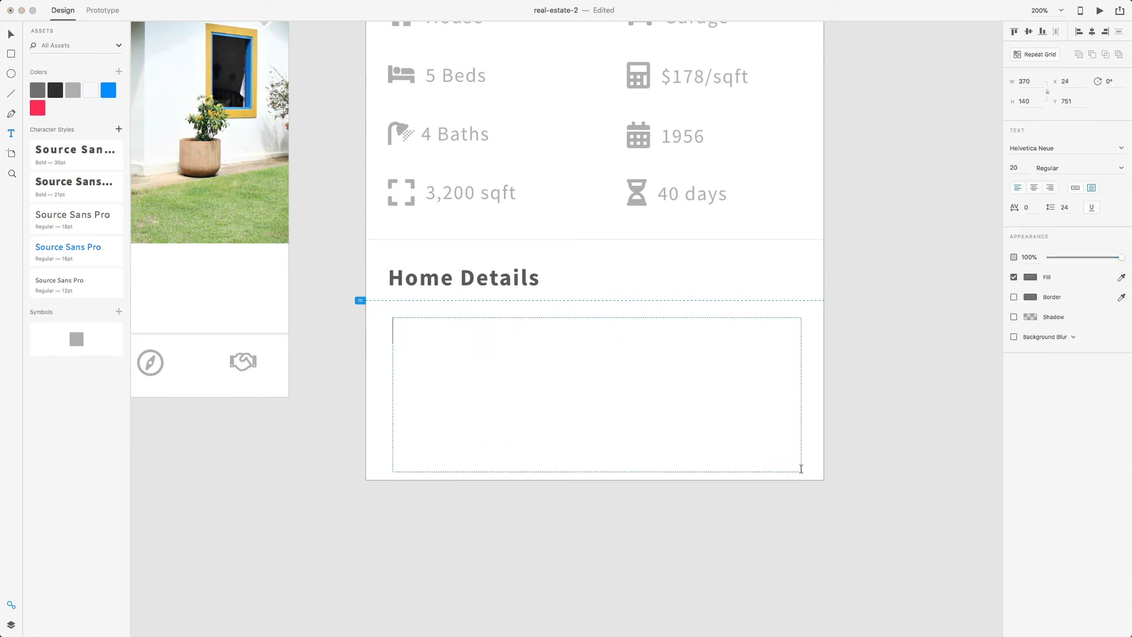
key("ctrl+Up")
left_click(761, 509)
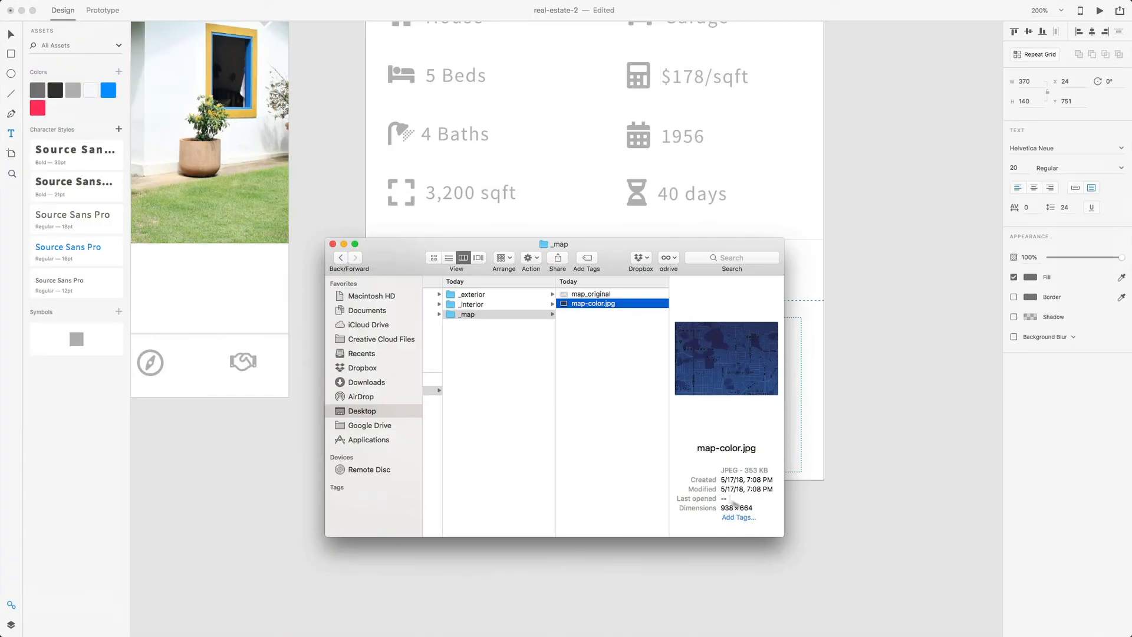
scroll(552, 349, "left", 2)
scroll(552, 350, "left", 3)
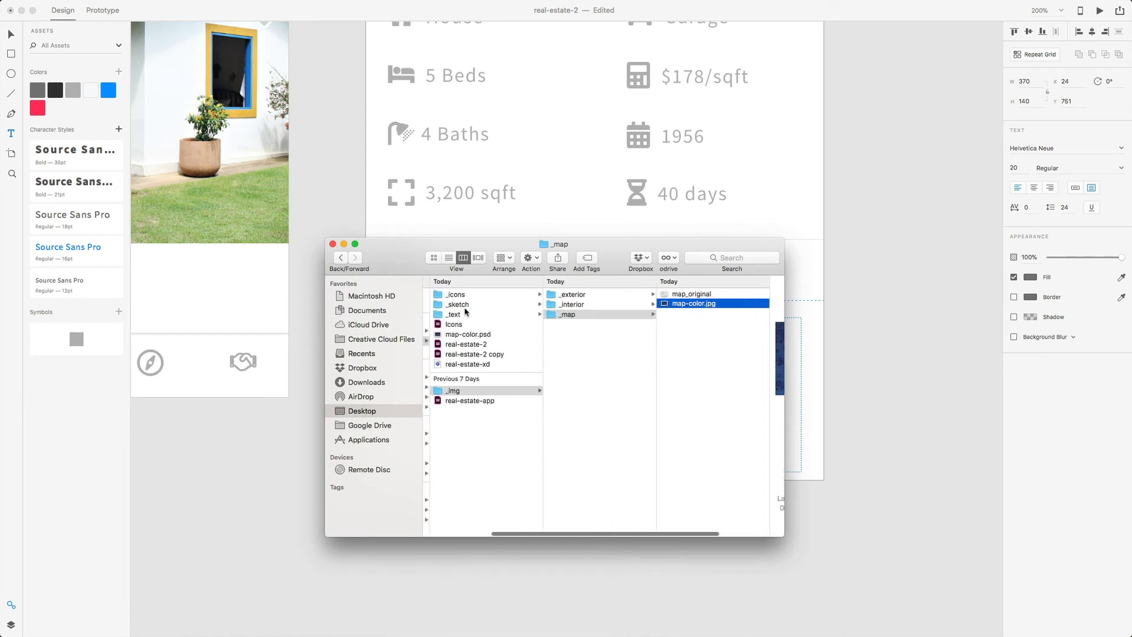
left_click_drag(467, 308, 469, 312)
left_click(466, 325)
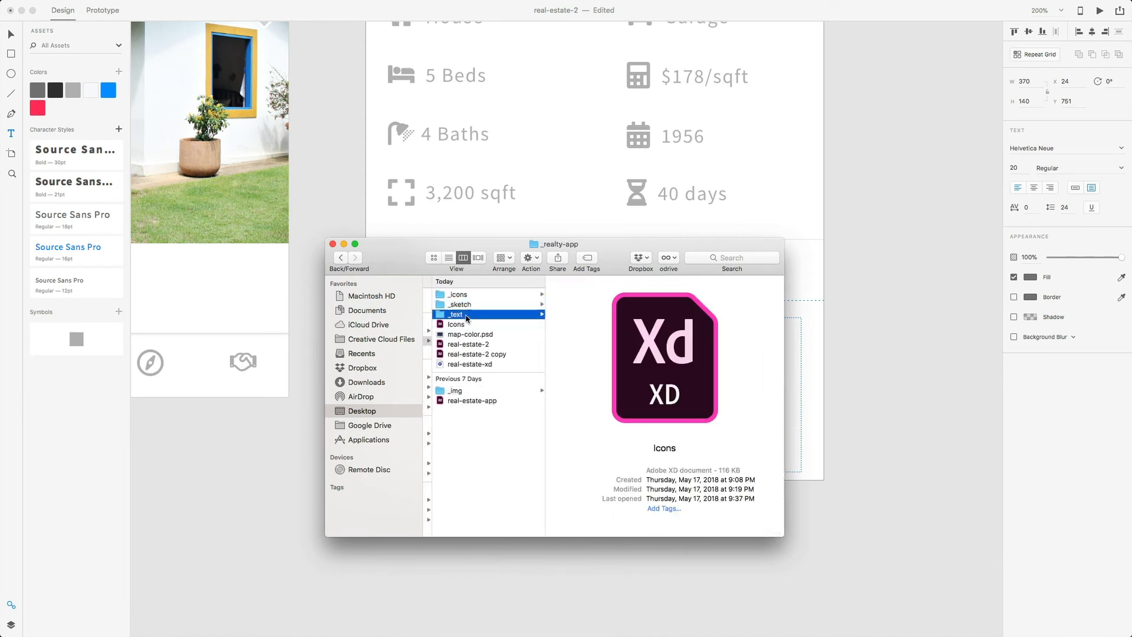
left_click(468, 315)
- Open filler-text in TextEdit, copy its entire paragraph, and return to XD
left_click(581, 296)
double_click(606, 298)
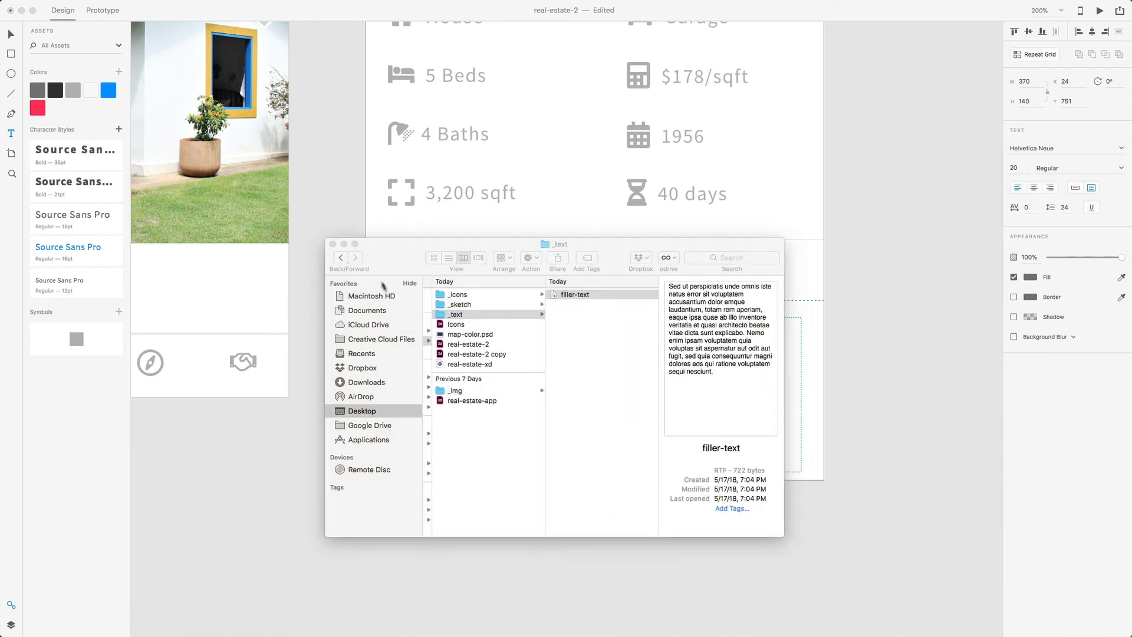
key("super+a")
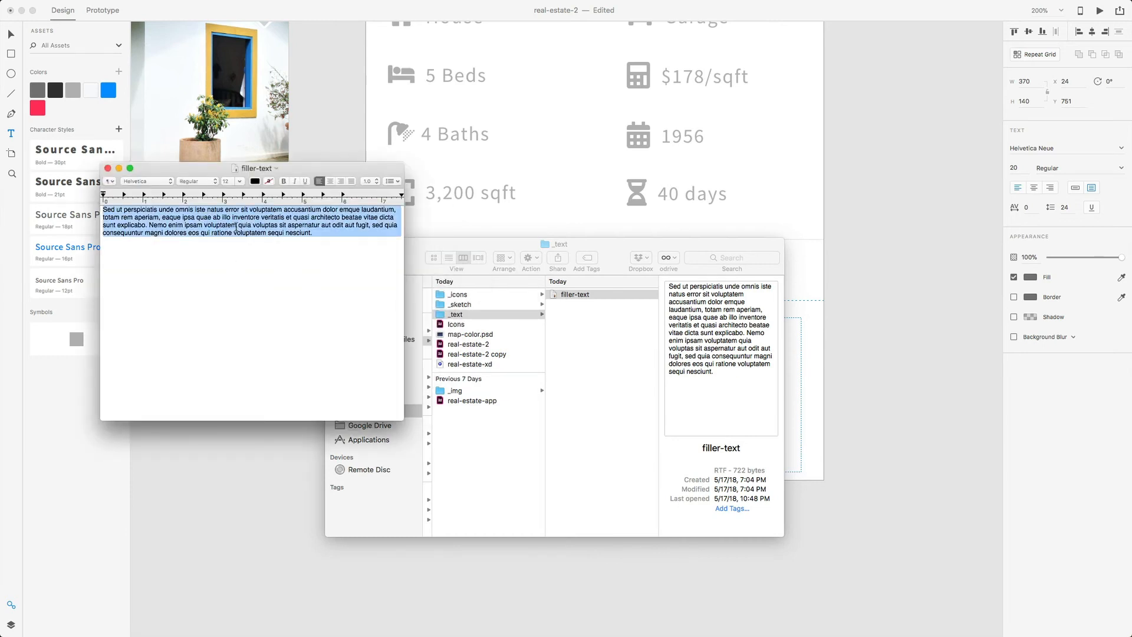
key("super+c")
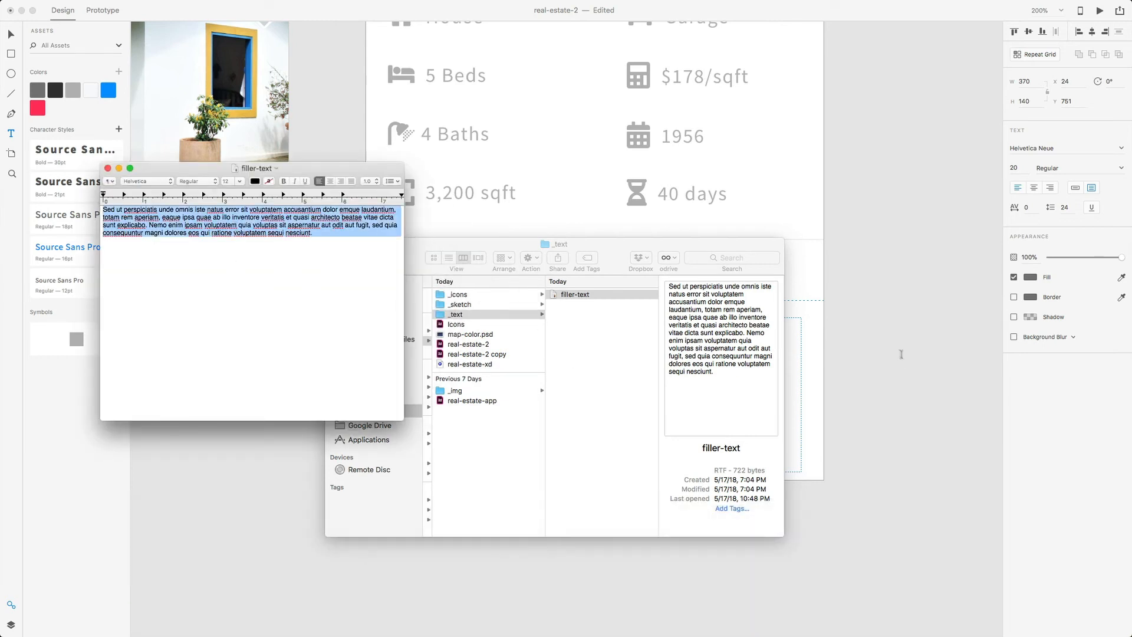
left_click(901, 354)
left_click(461, 337)
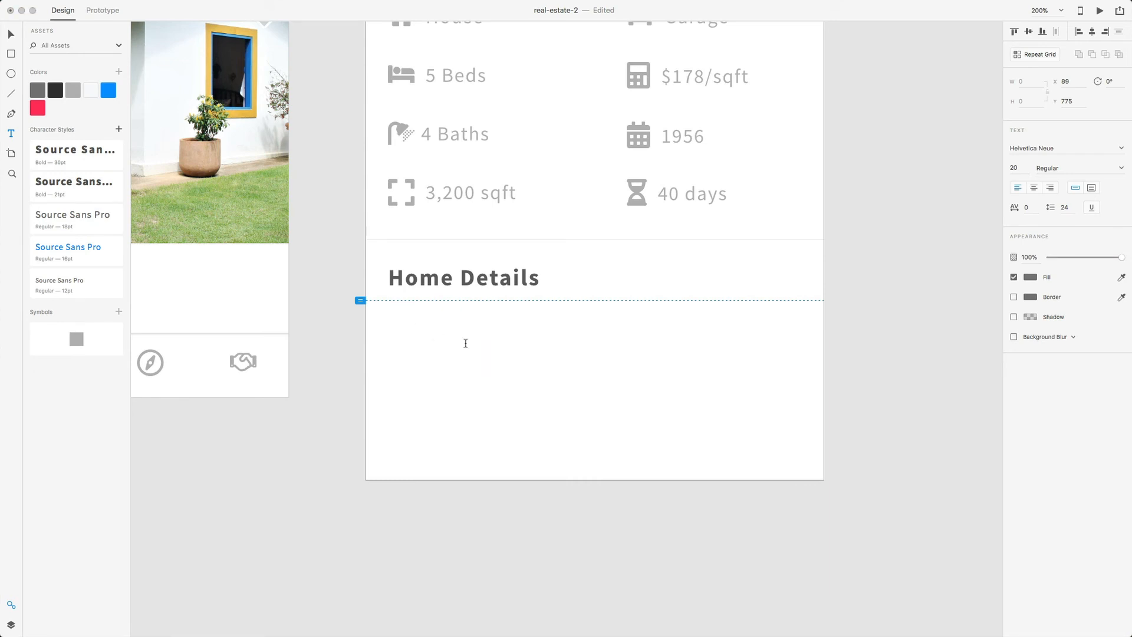
- Paste the filler paragraph into a text area drawn below Home Details
key("super+v")
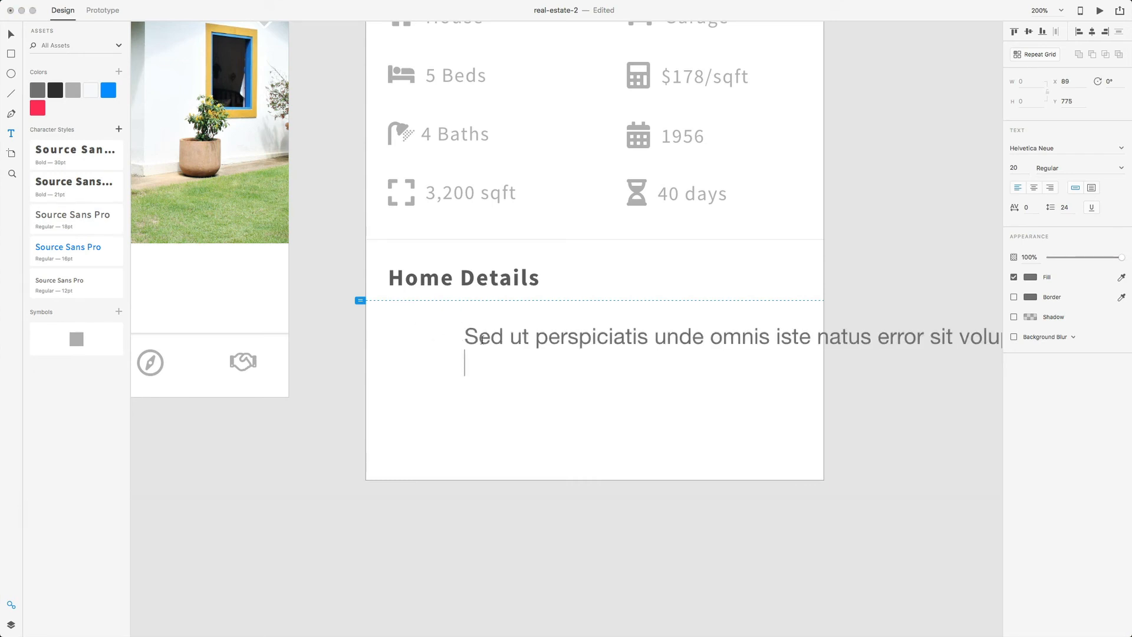
key("super+z")
type("v")
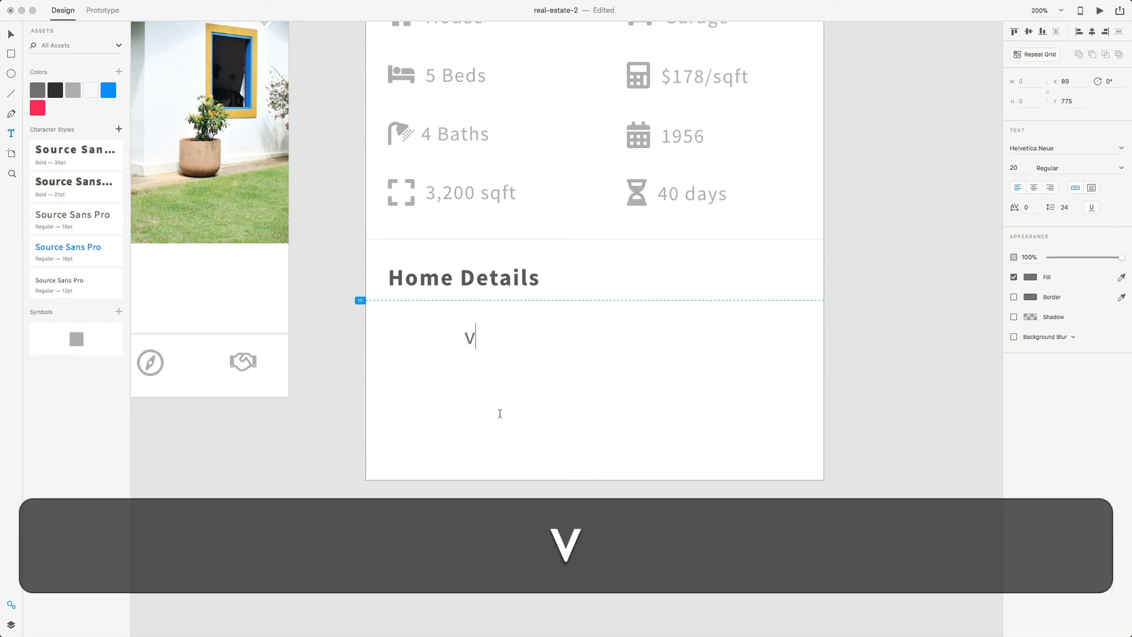
key("BackSpace")
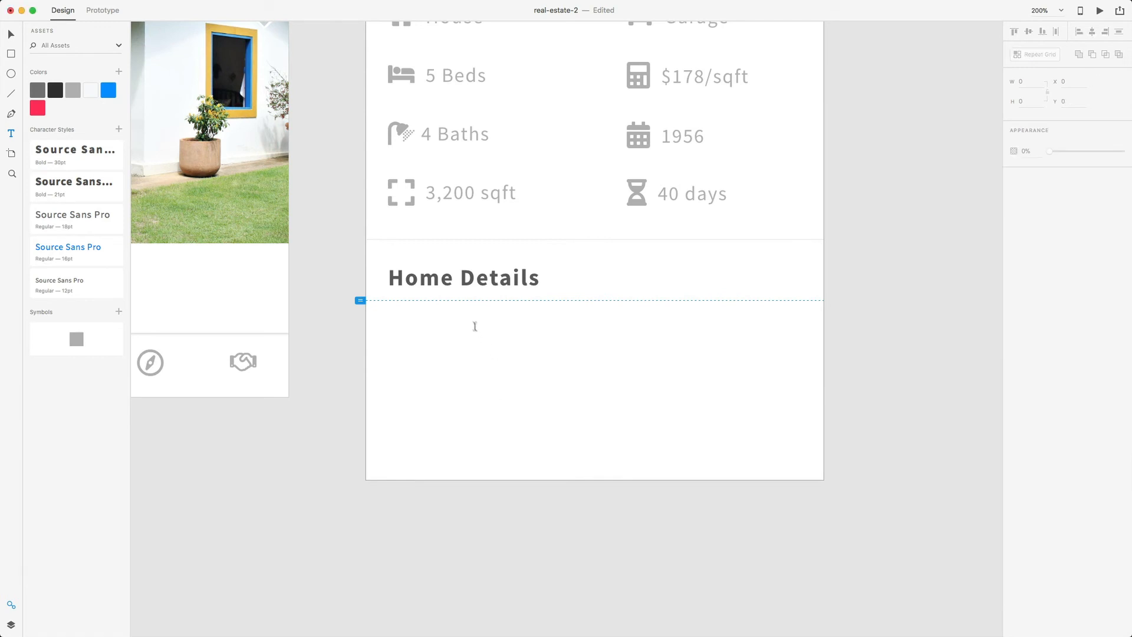
left_click_drag(405, 322, 798, 459)
key("super+v")
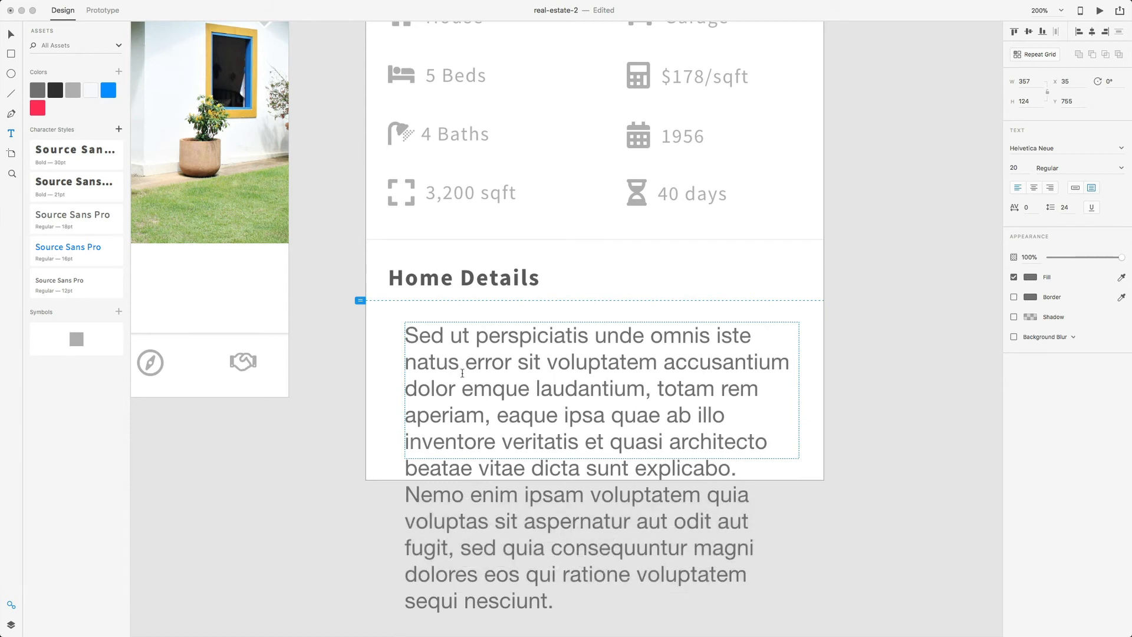
- Style the paragraph as Source Sans Pro 16pt with light grey text
left_click(462, 373)
key("super+a")
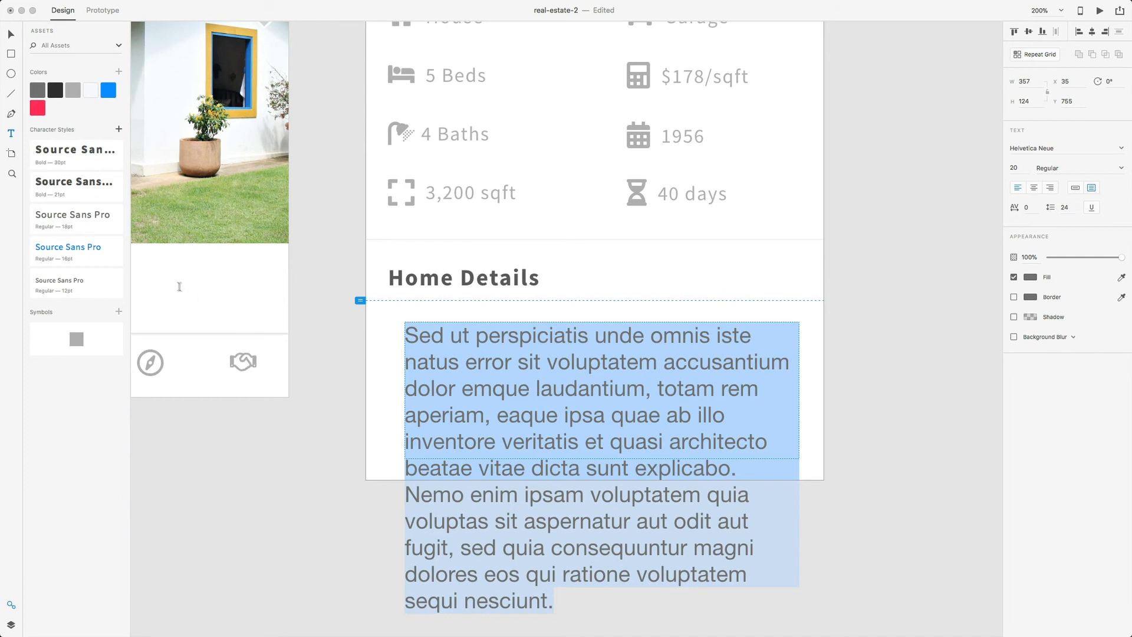
left_click(78, 261)
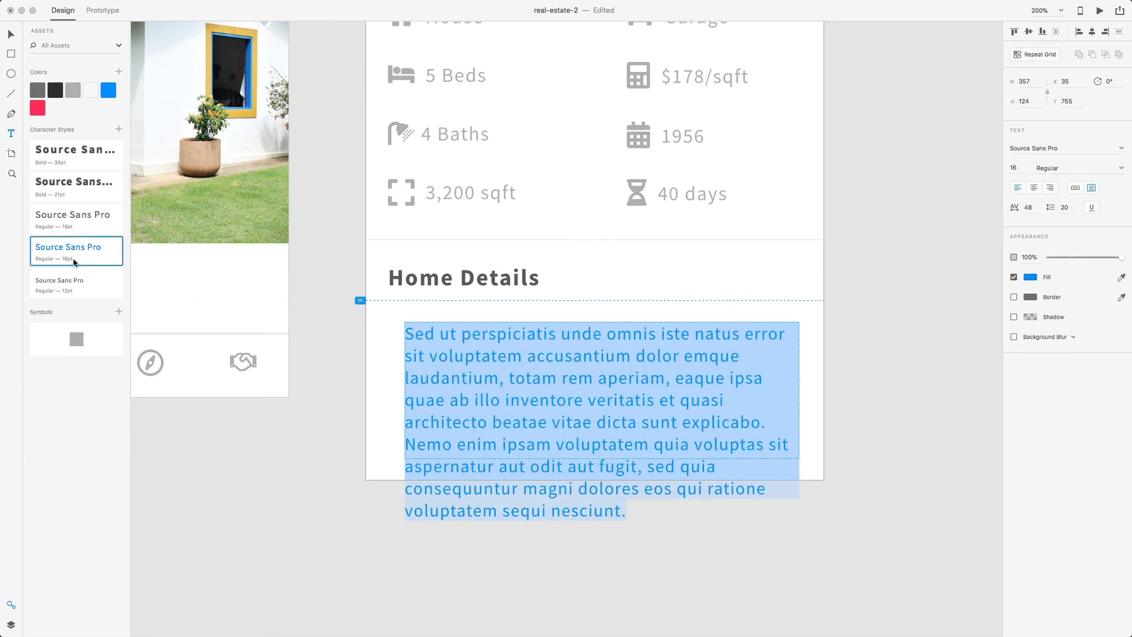
left_click(1029, 277)
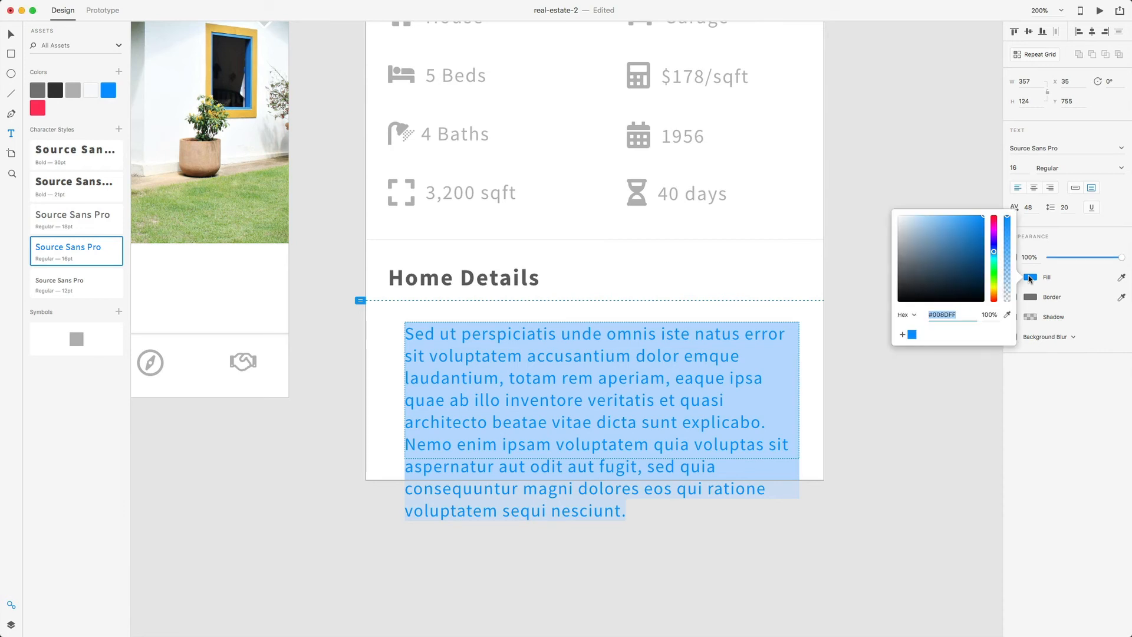
left_click(68, 95)
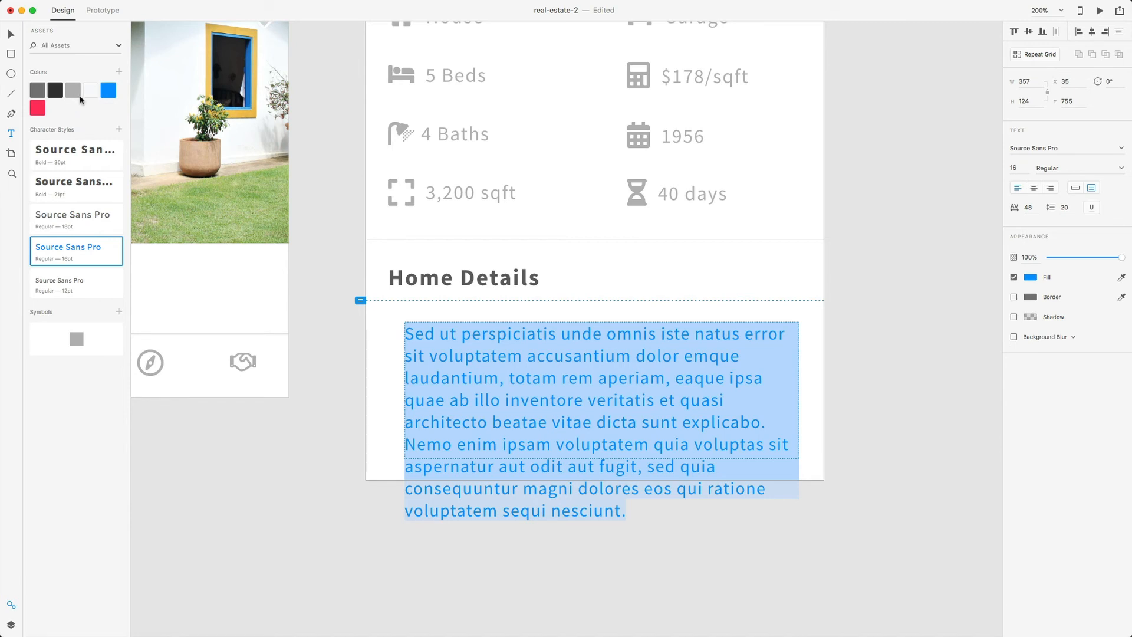
left_click(76, 93)
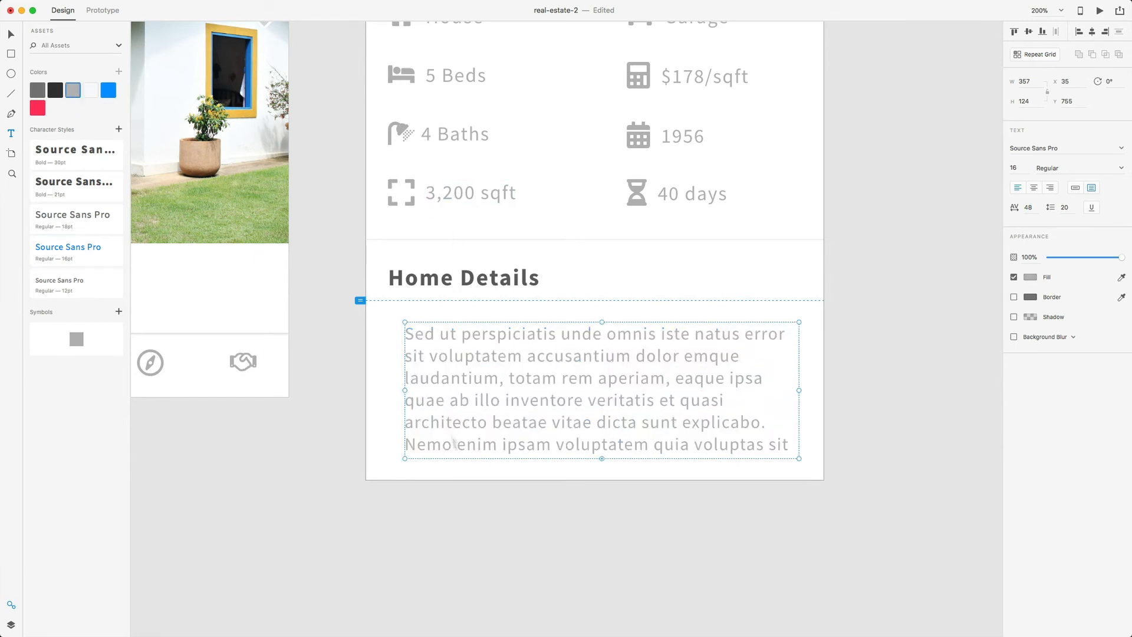
left_click(685, 580)
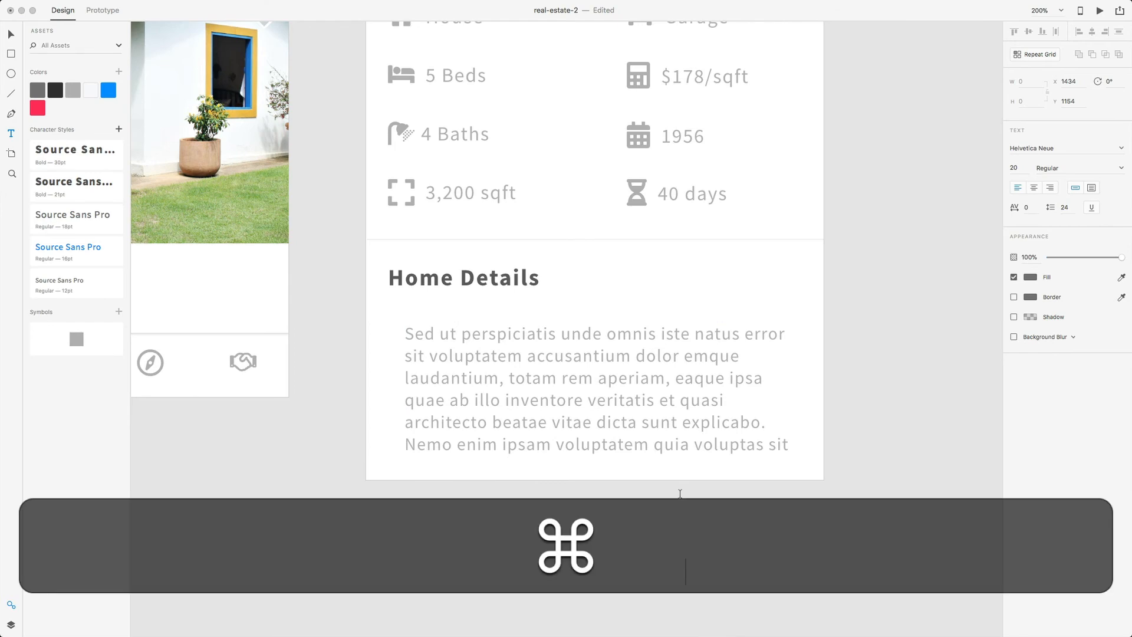
key("super+minus")
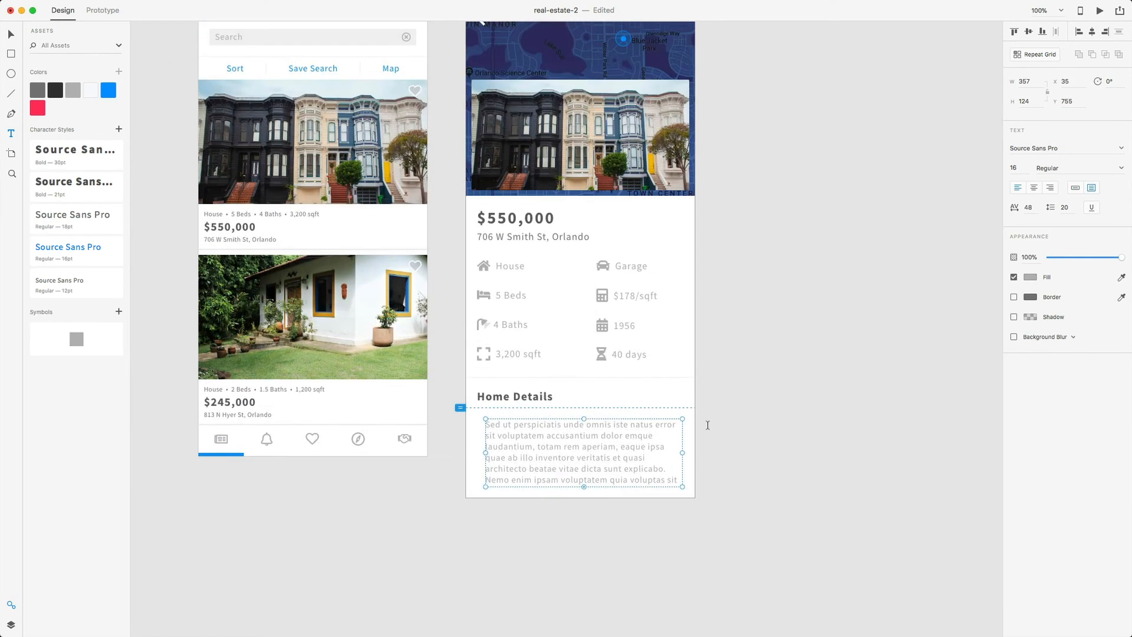
- Change the Home Details paragraph text to a darker grey
scroll(708, 422, "down", 2)
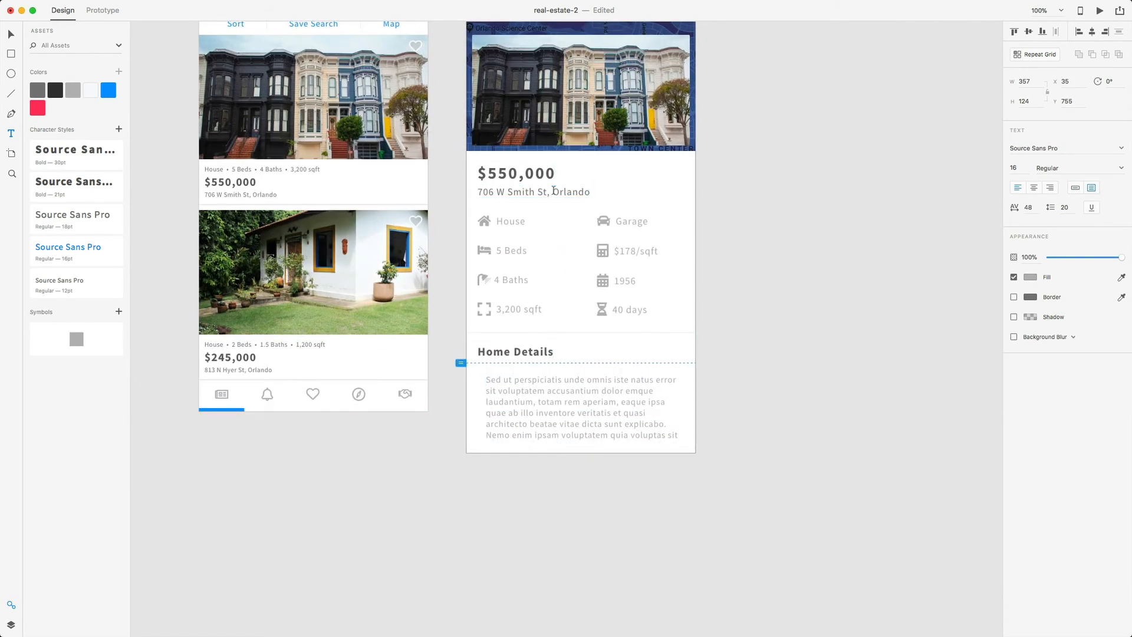
triple_click(554, 192)
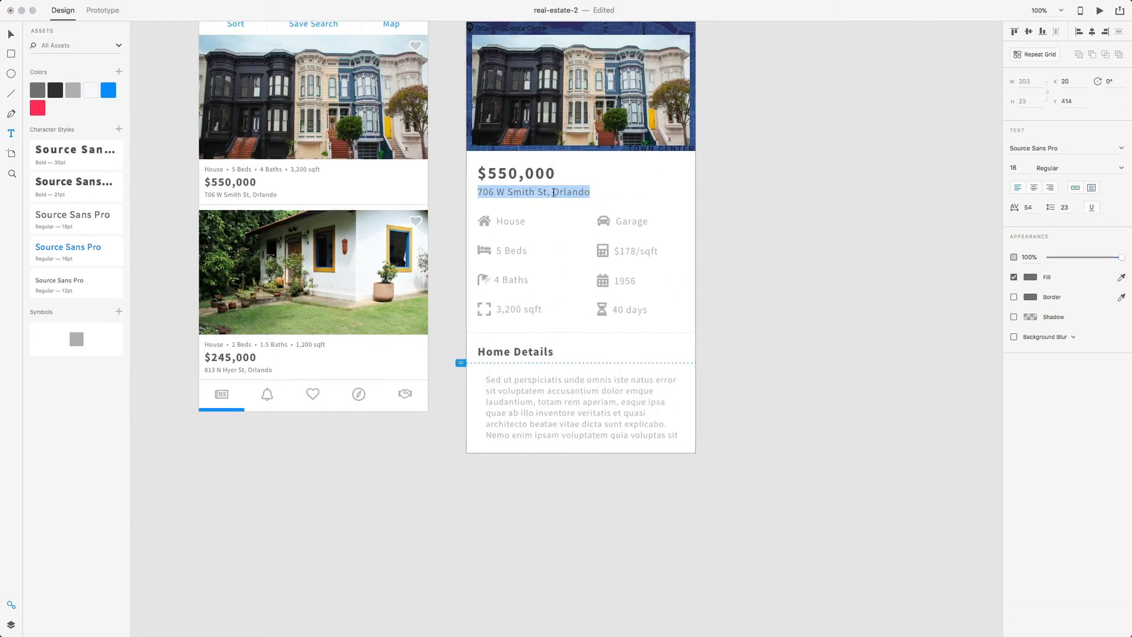
left_click(1030, 277)
key("Escape")
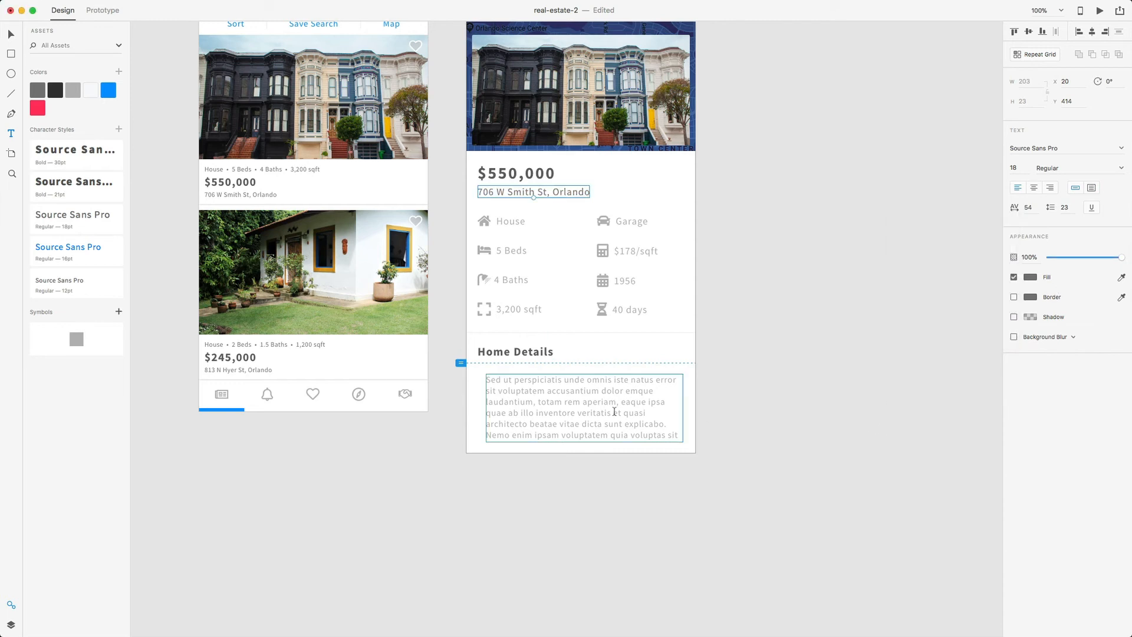
triple_click(615, 412)
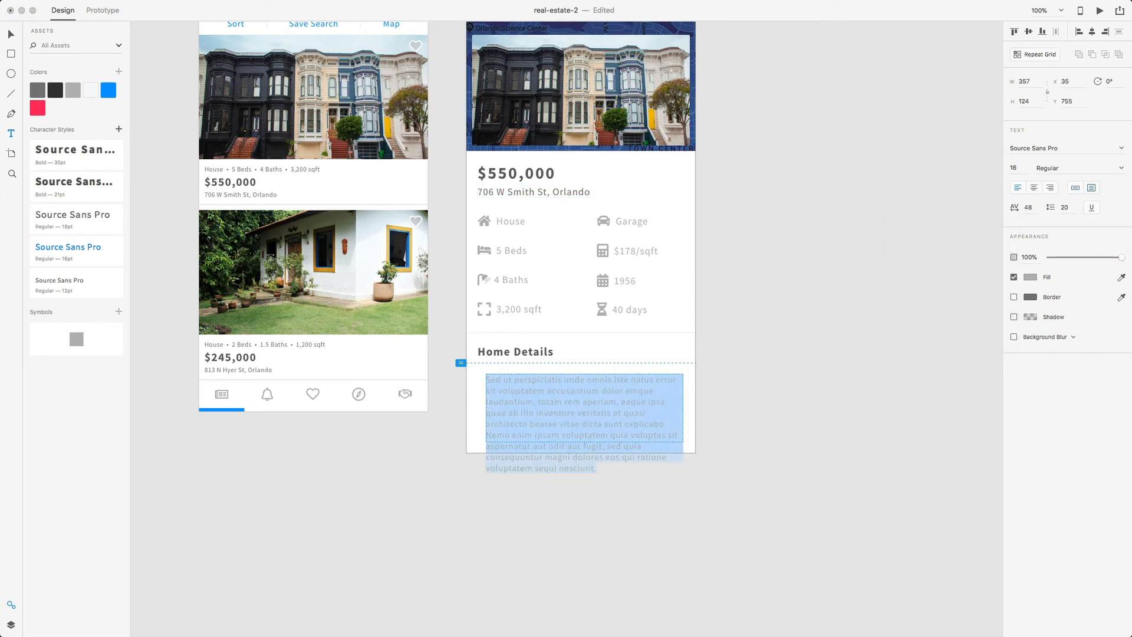
left_click(40, 93)
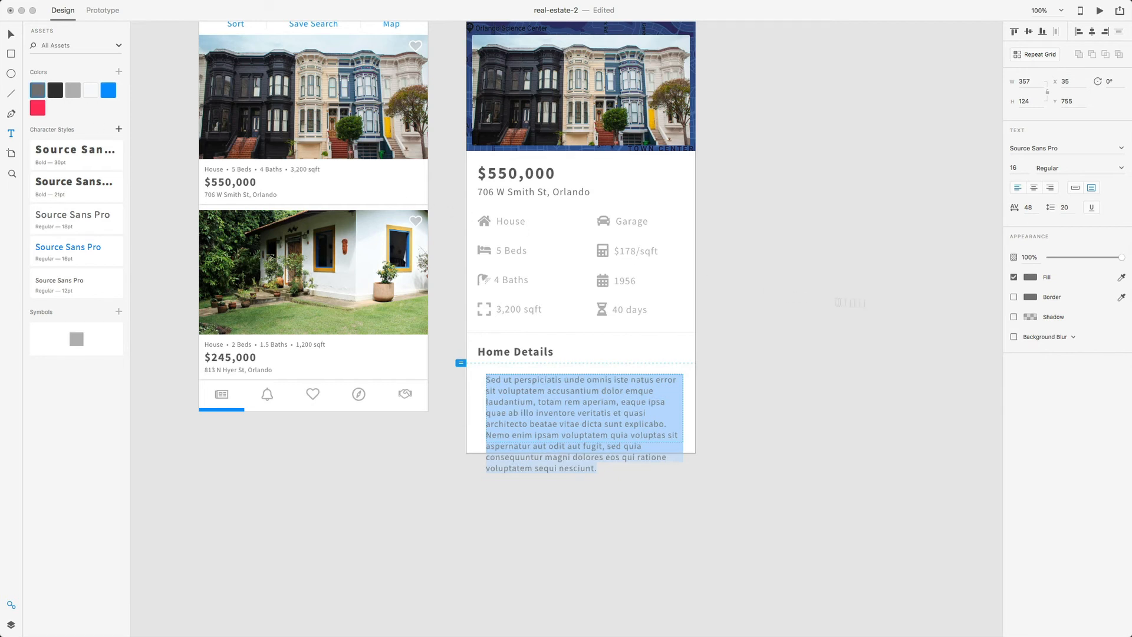
left_click(1030, 278)
key("Escape")
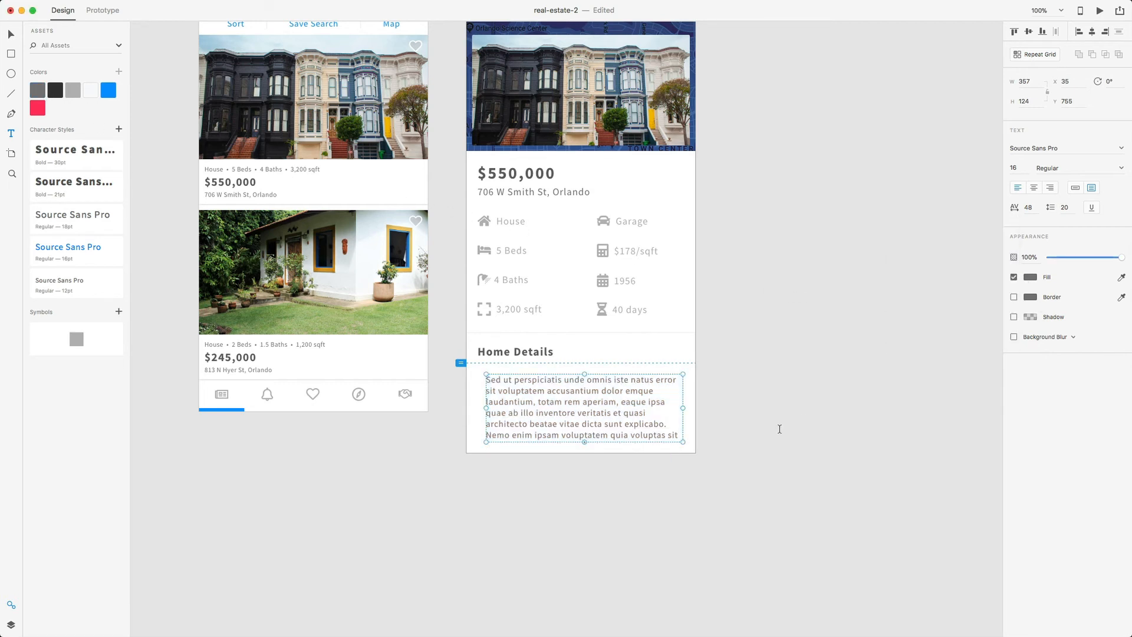
left_click(703, 480)
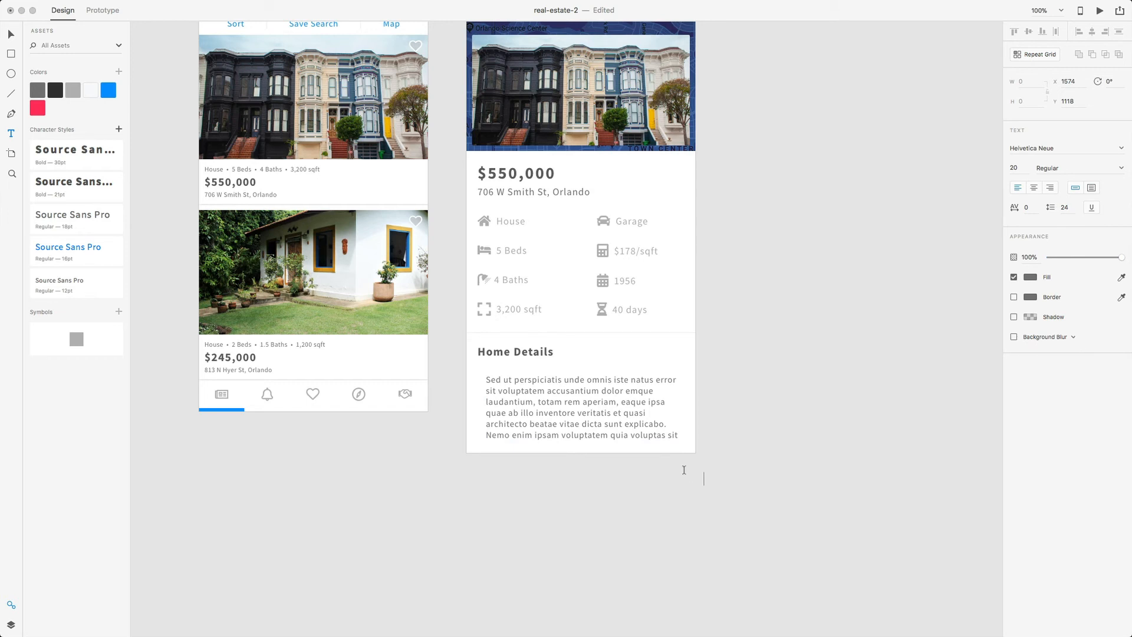
- Align the paragraph with the heading's left edge and make its box taller
double_click(583, 419)
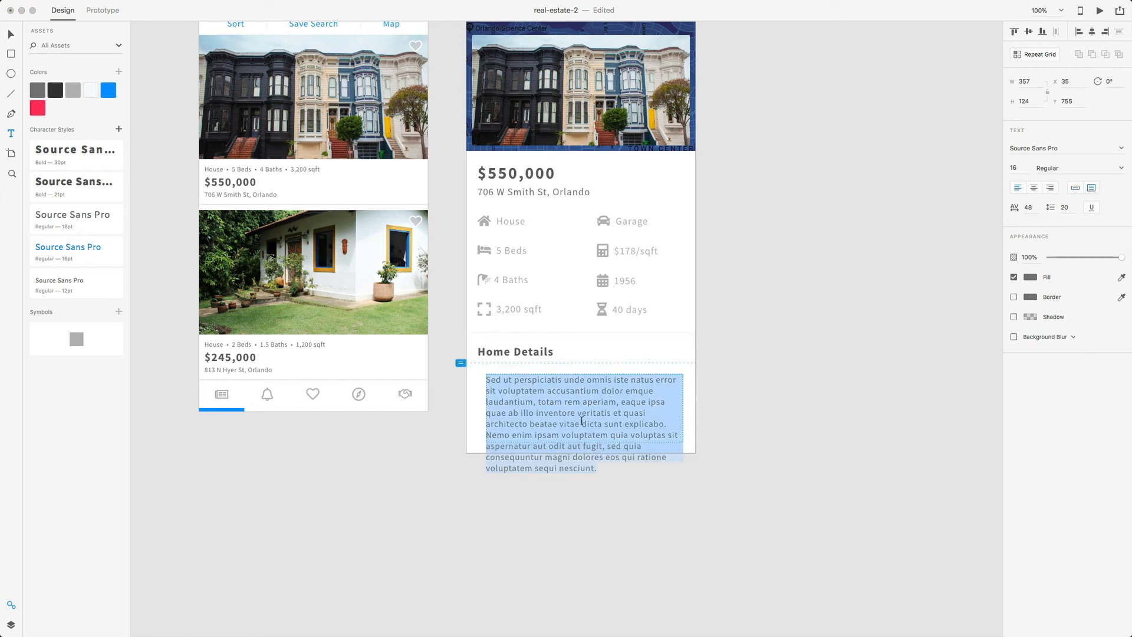
key("Escape")
key("v")
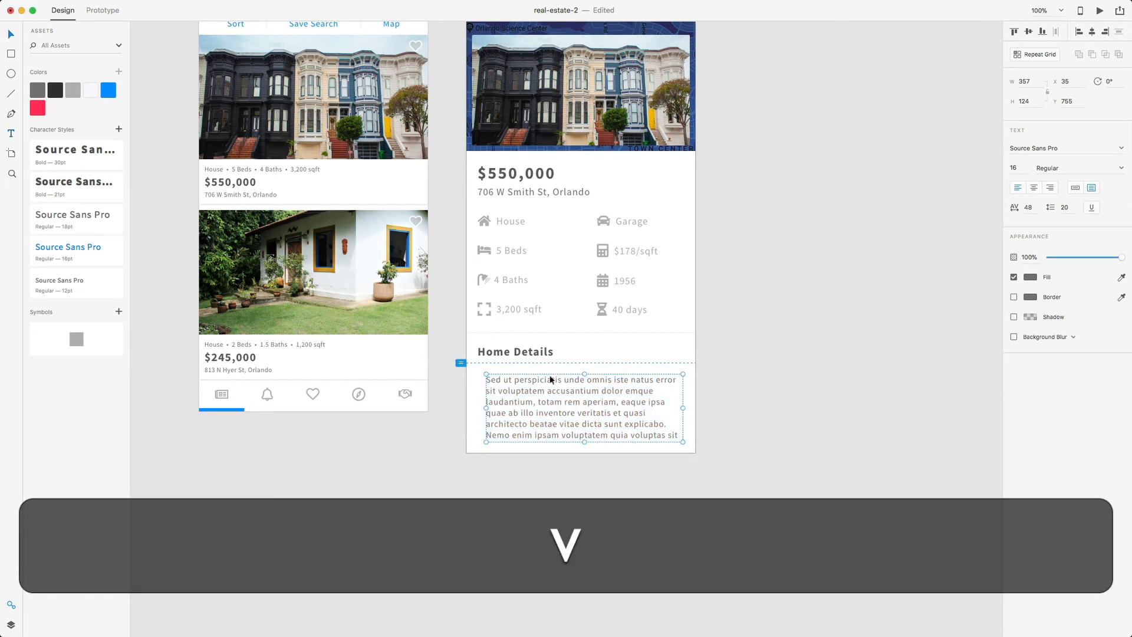
left_click_drag(561, 400, 558, 397)
key("alt")
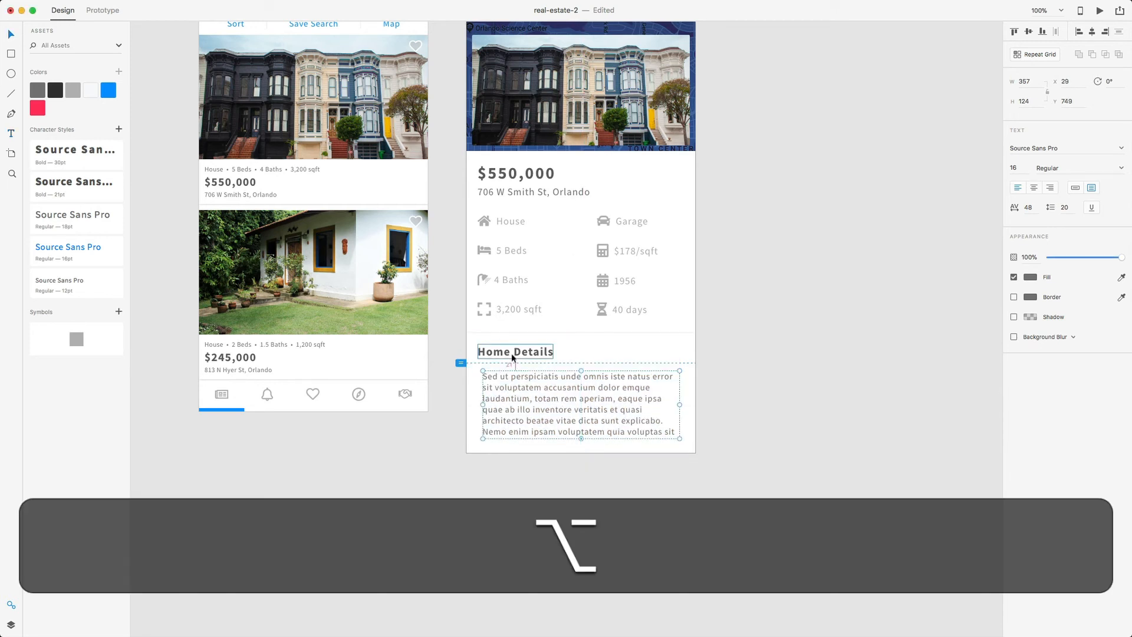
key("super+equal")
key("super+equal")
key("super+equal")
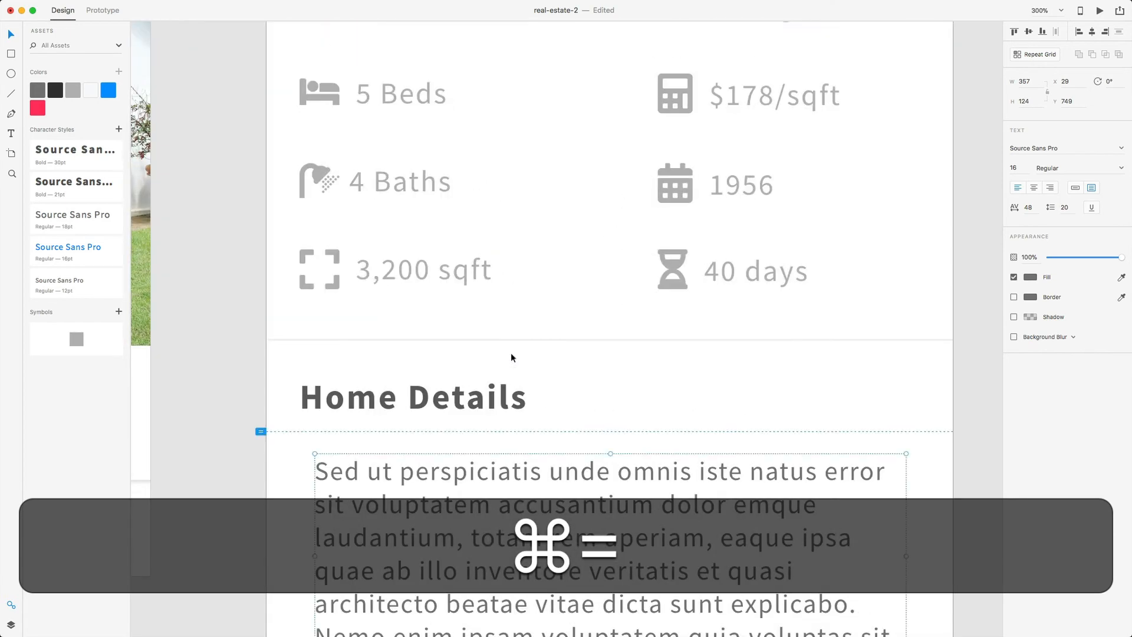
left_click_drag(499, 448, 490, 445)
scroll(589, 475, "down", 3)
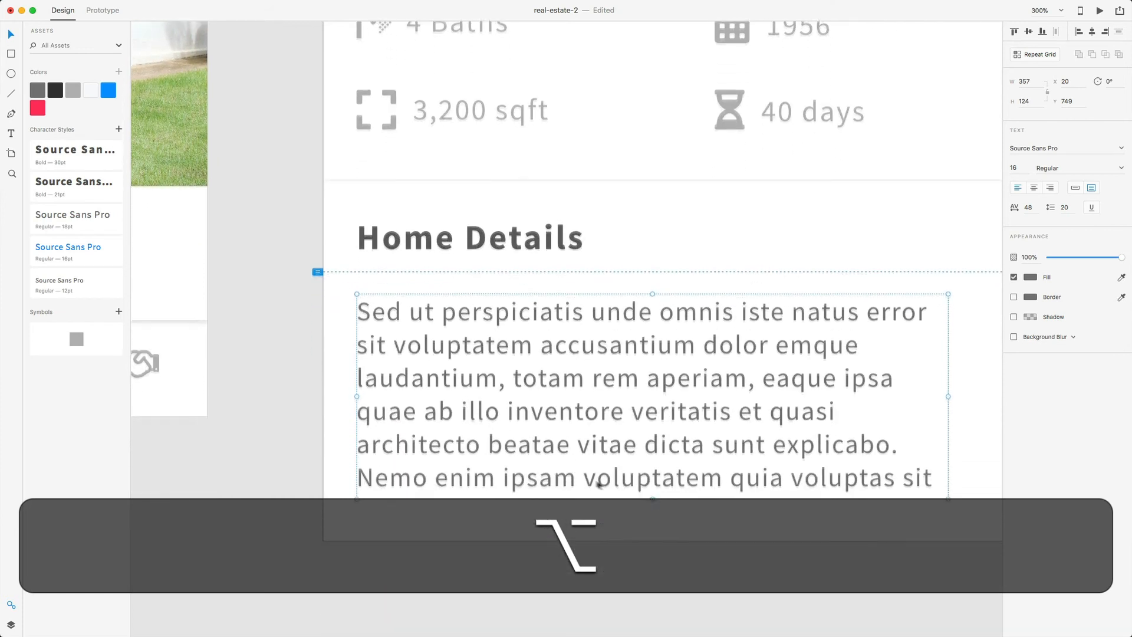
left_click_drag(652, 490, 647, 597)
left_click(293, 321)
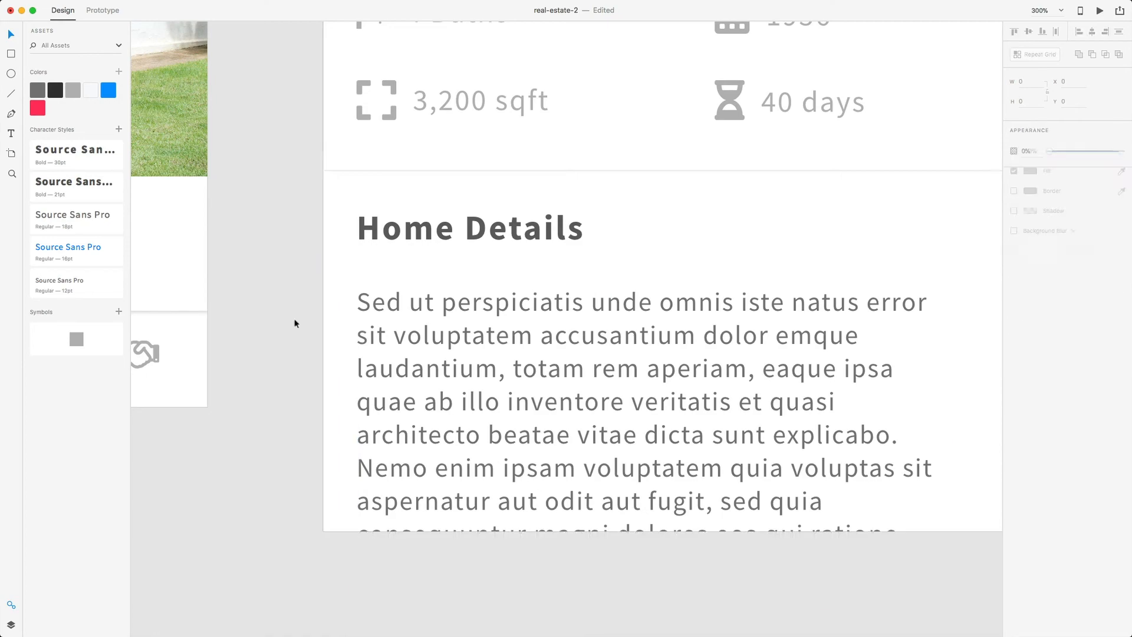
- Resize the detail artboard to 849 tall so the whole paragraph fits
key("super+minus")
key("super+minus")
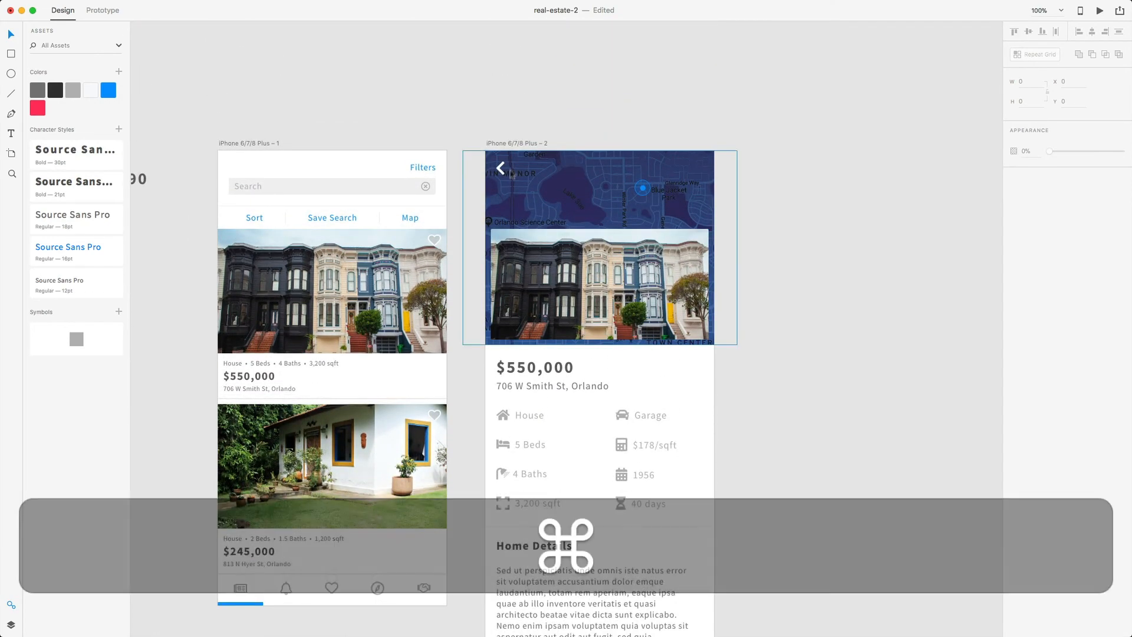
left_click(518, 143)
scroll(536, 199, "down", 10)
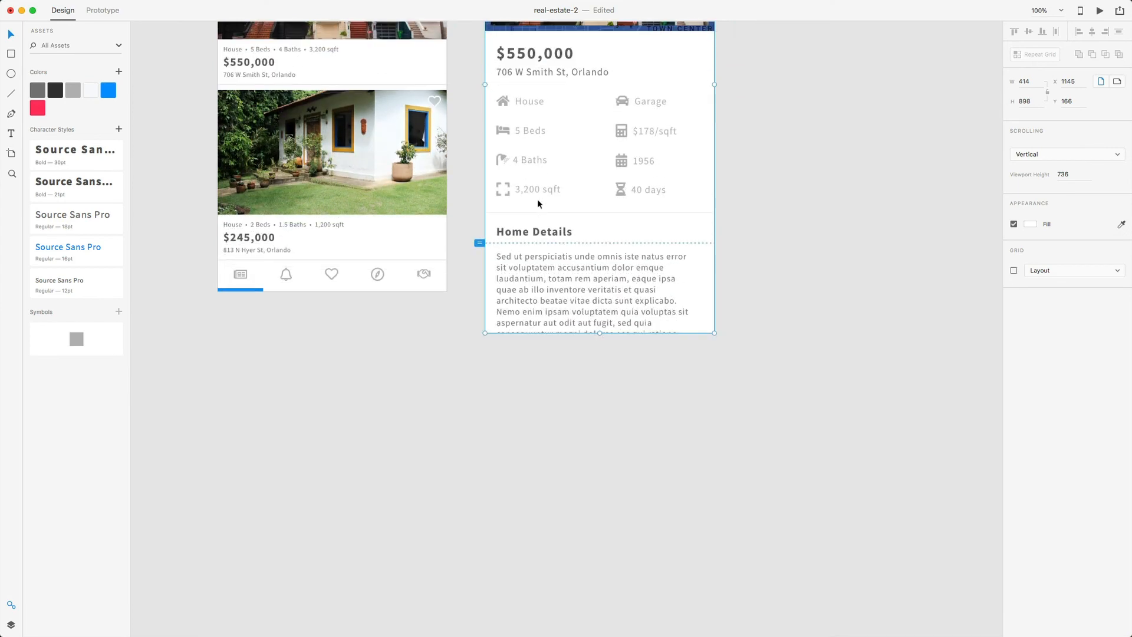
left_click_drag(598, 333, 597, 361)
left_click(585, 330)
key("alt")
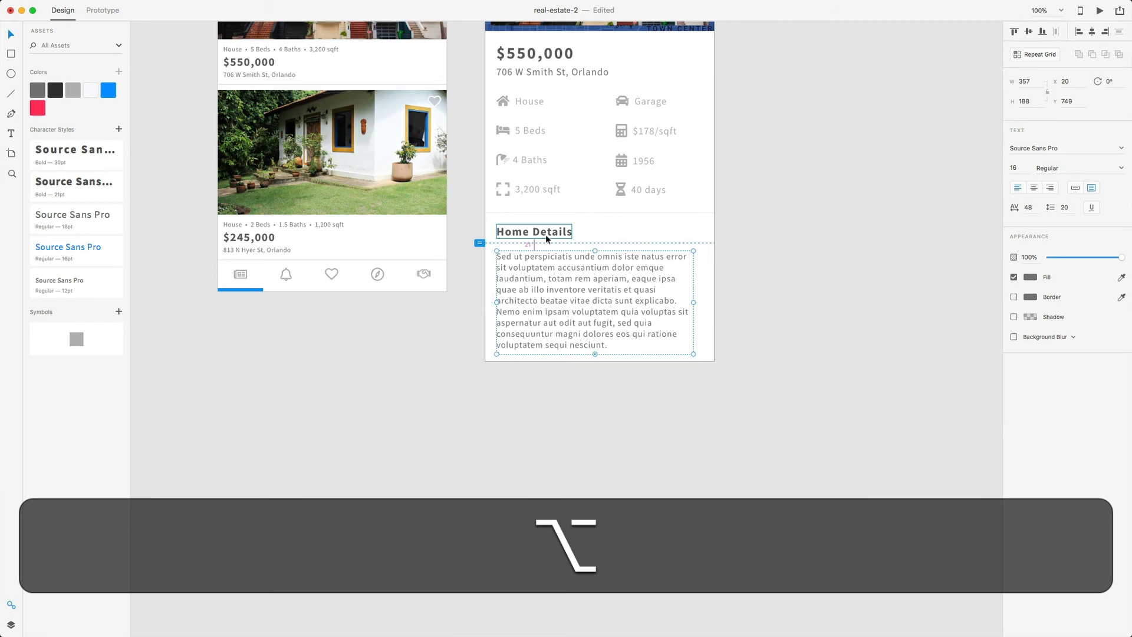
key("shift")
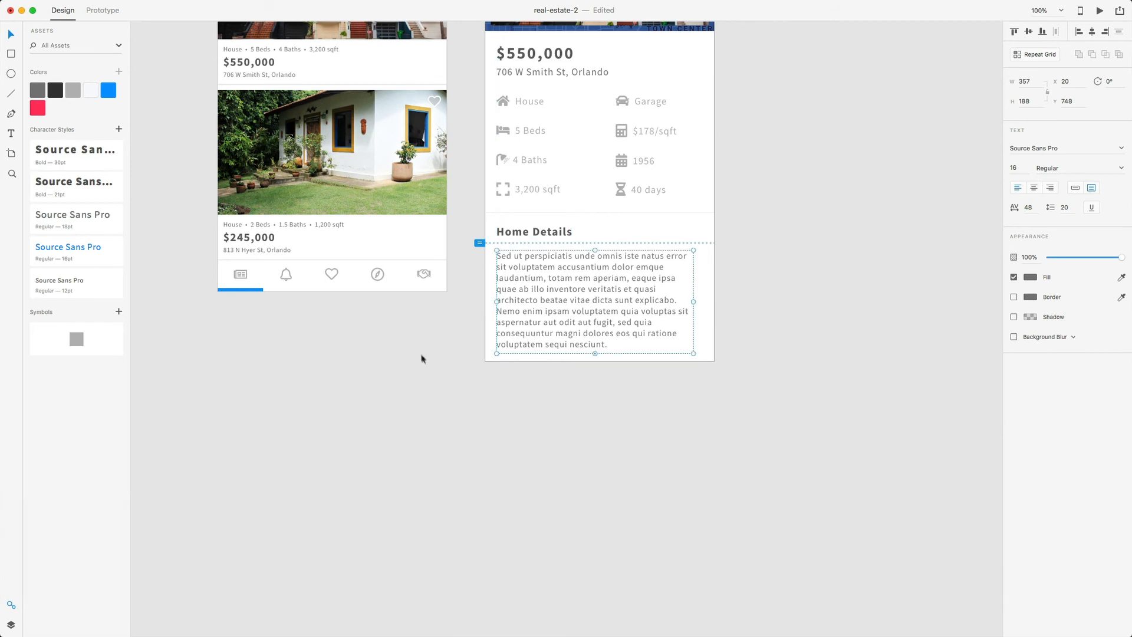
left_click(432, 372)
scroll(672, 387, "right", 5)
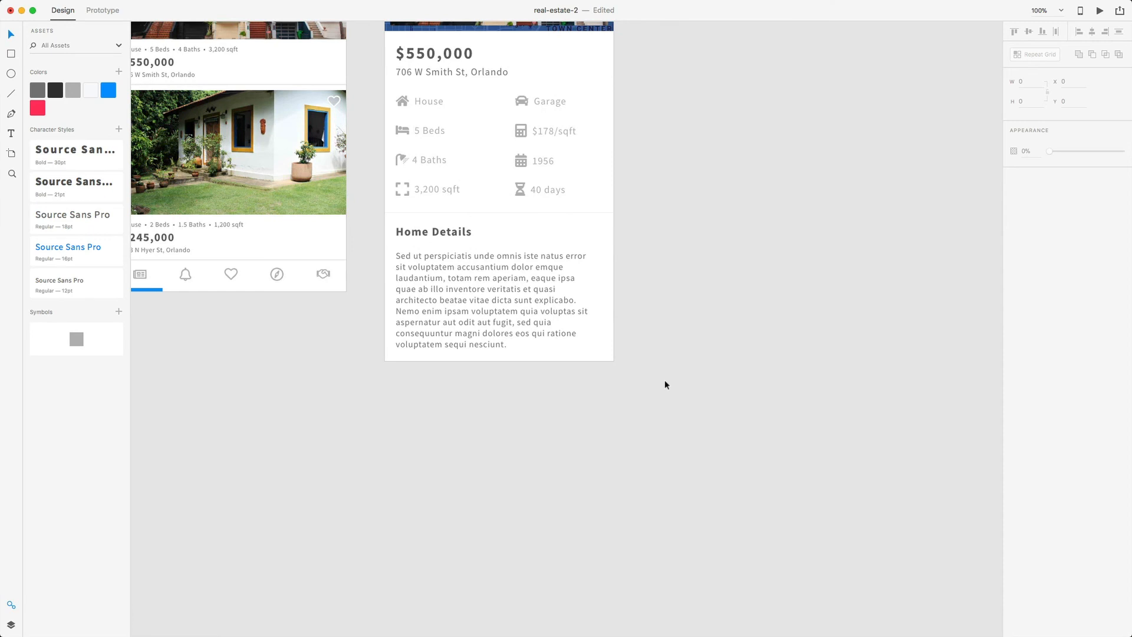
scroll(665, 384, "up", 8)
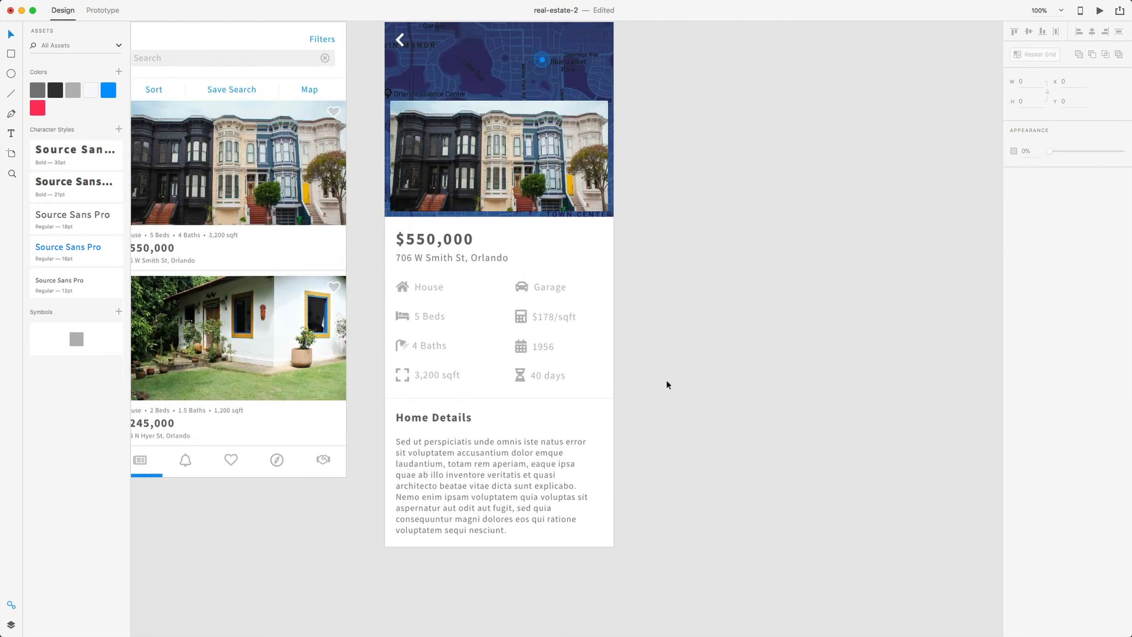
scroll(667, 383, "up", 2)
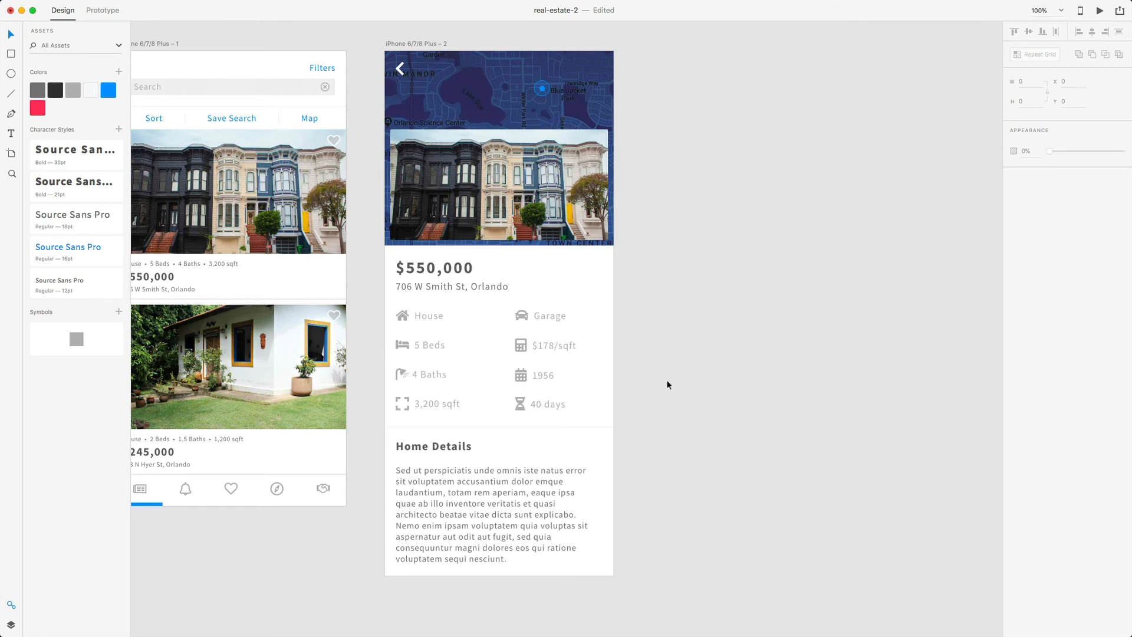
- Alt-drag the detail artboard right twice, creating iPhone 6/7/8 Plus – 3 and – 4
left_click(432, 45)
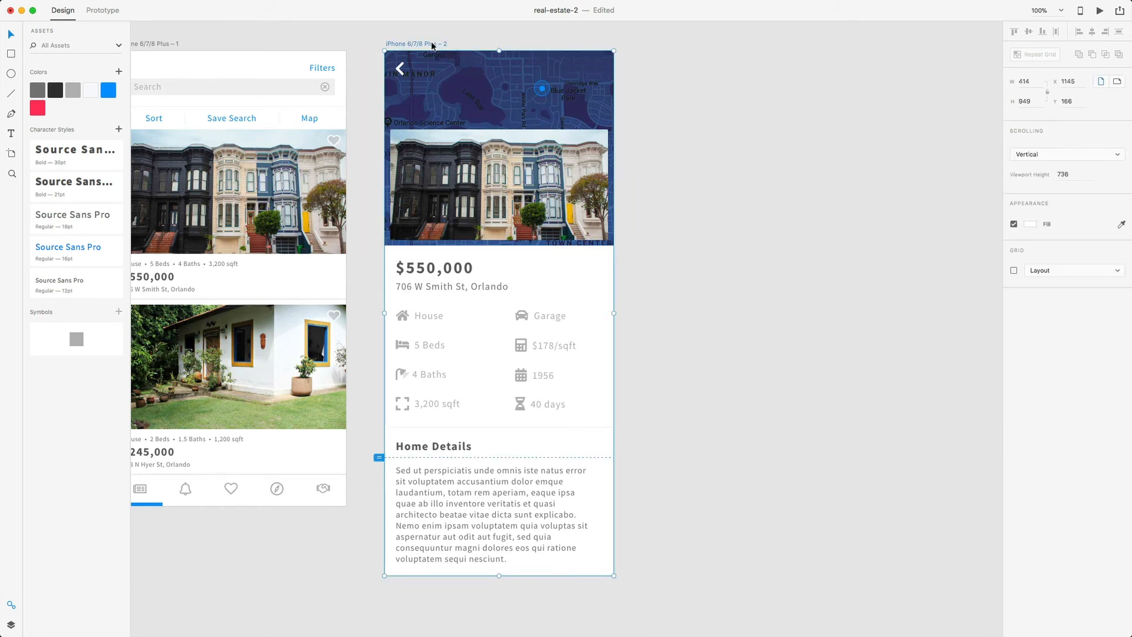
key("alt")
left_click_drag(422, 46, 664, 48)
left_click_drag(669, 46, 672, 46)
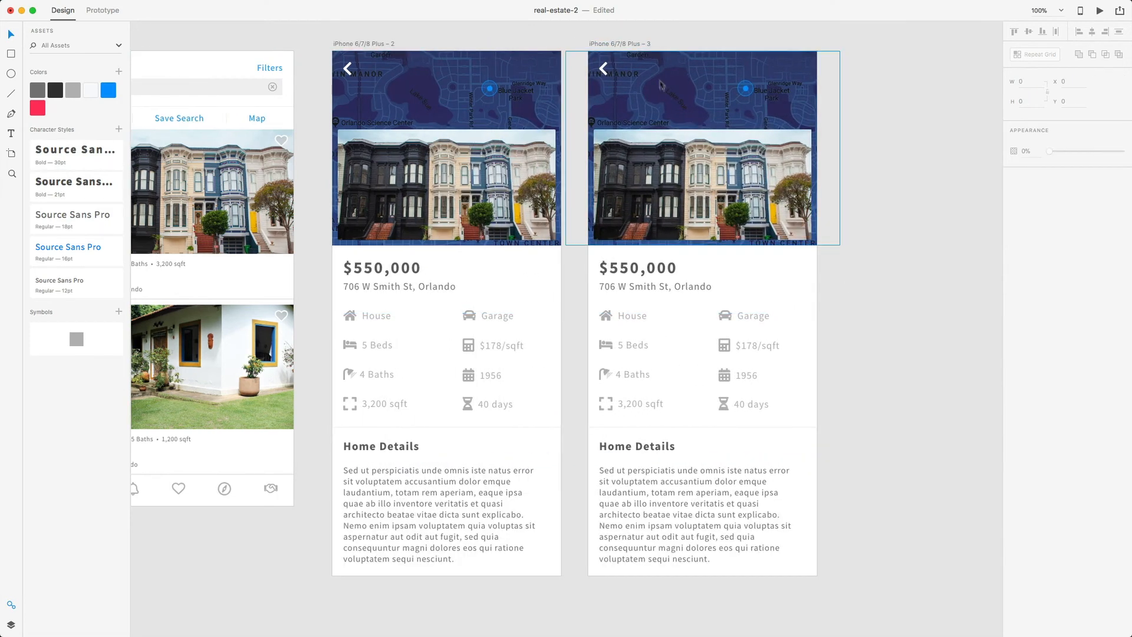
left_click(634, 44)
left_click_drag(634, 44, 882, 44)
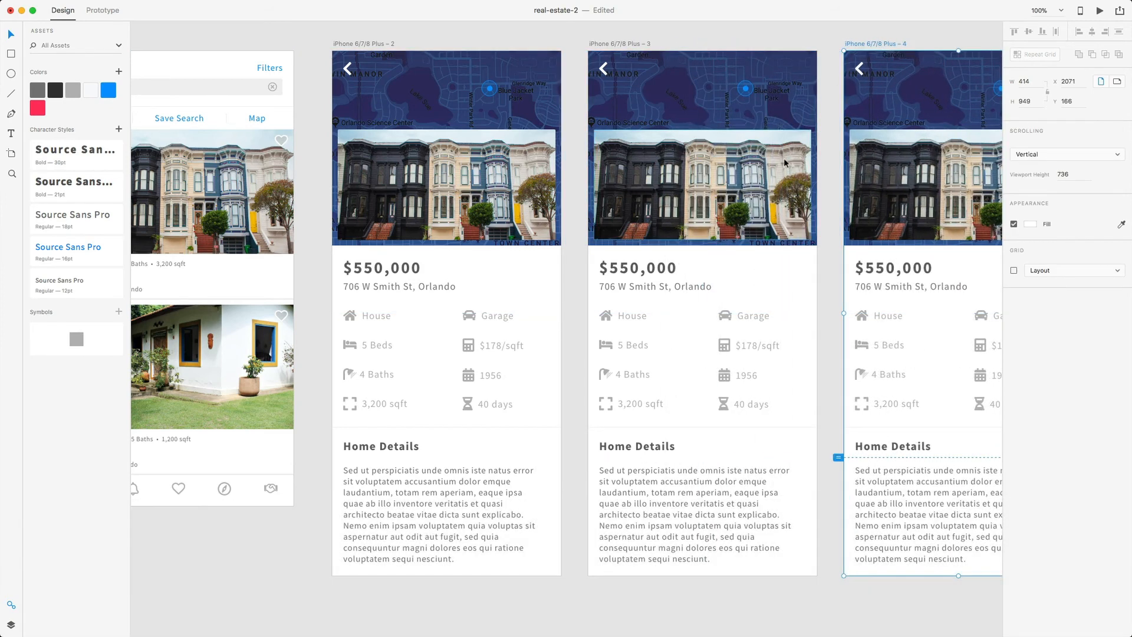
scroll(784, 162, "right", 3)
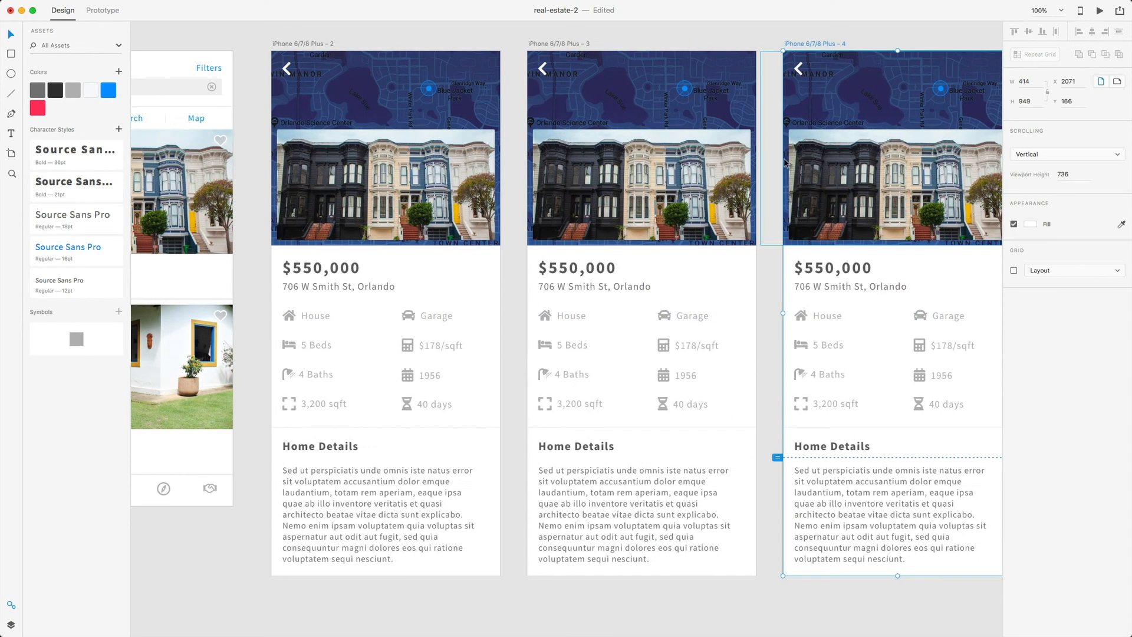
left_click(725, 153)
left_click(462, 157)
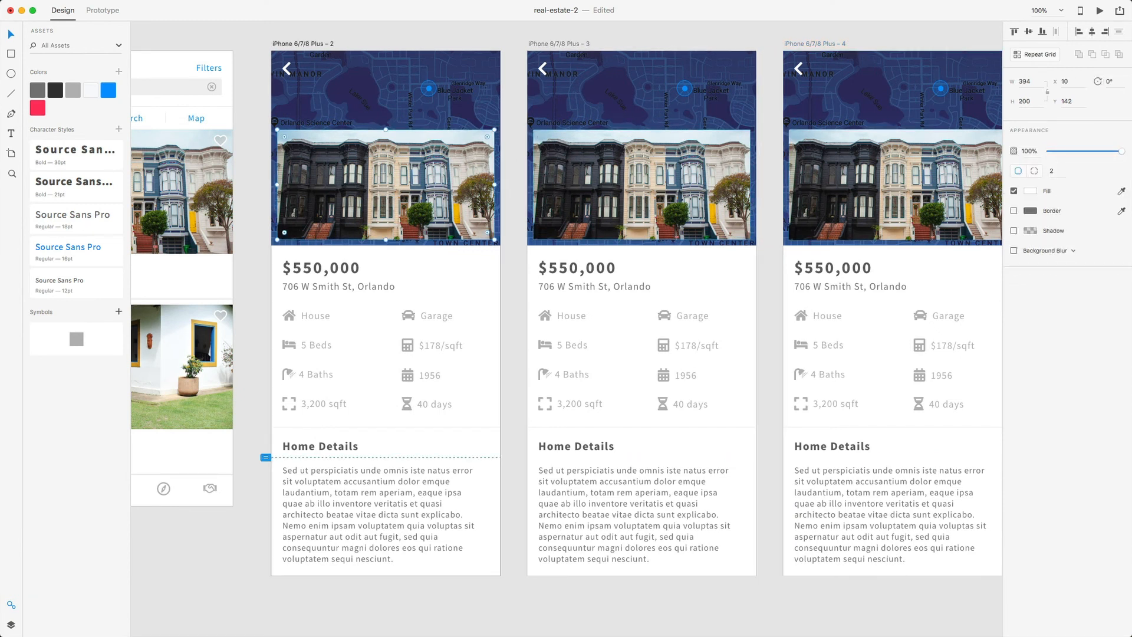
left_click(709, 171)
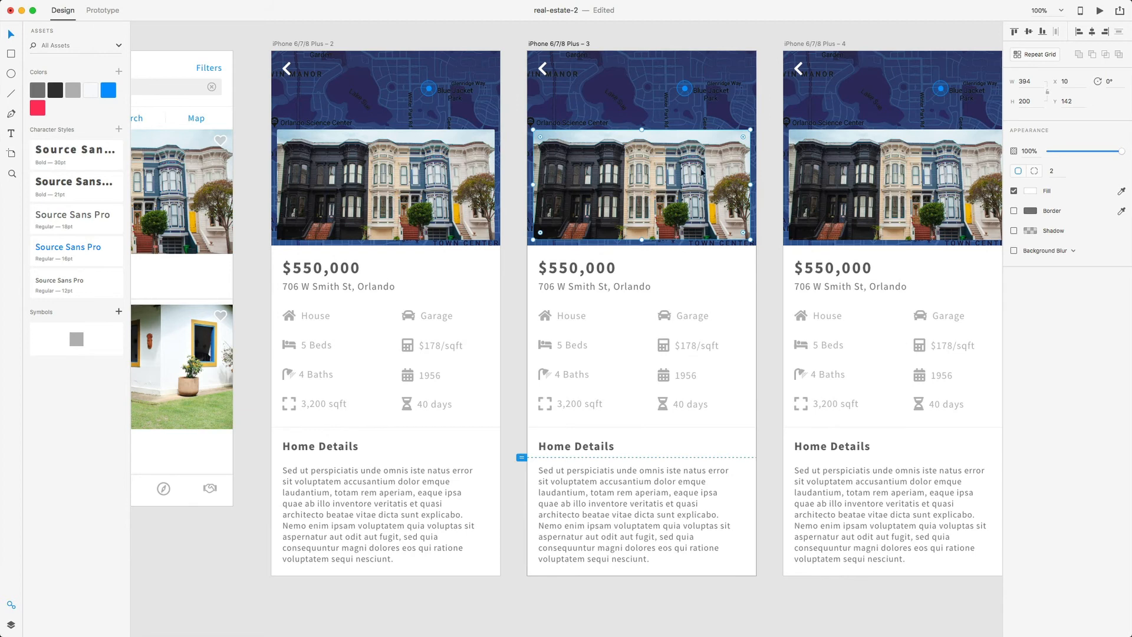
scroll(701, 172, "left", 10)
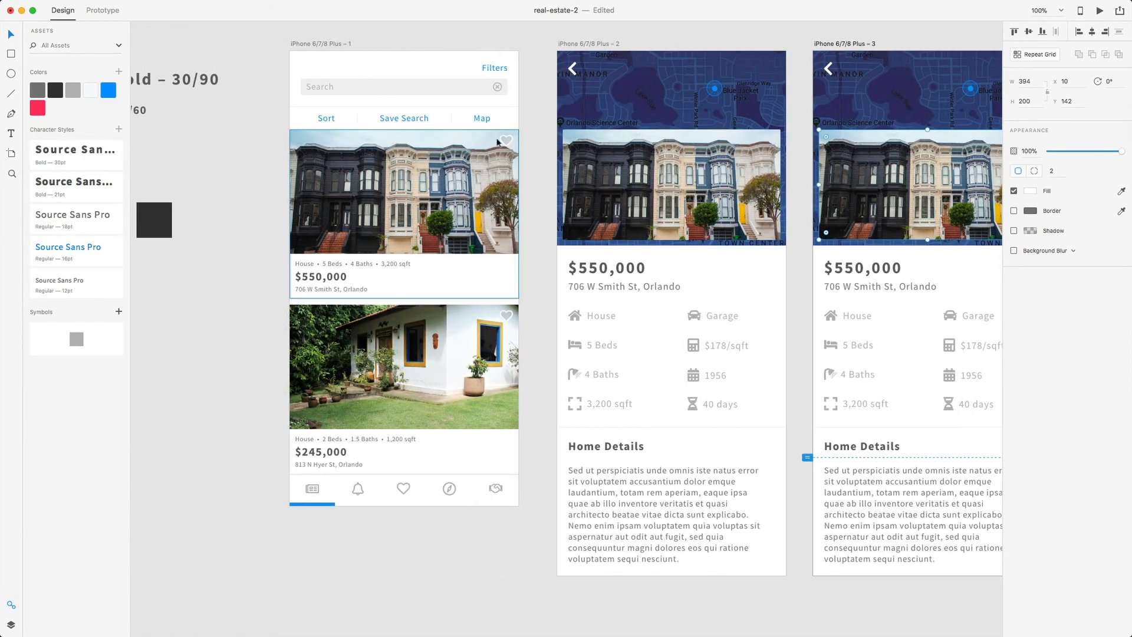
- Paste the listing card's heart onto artboard 2's photo at X 370, Y 152
left_click(508, 142)
double_click(507, 143)
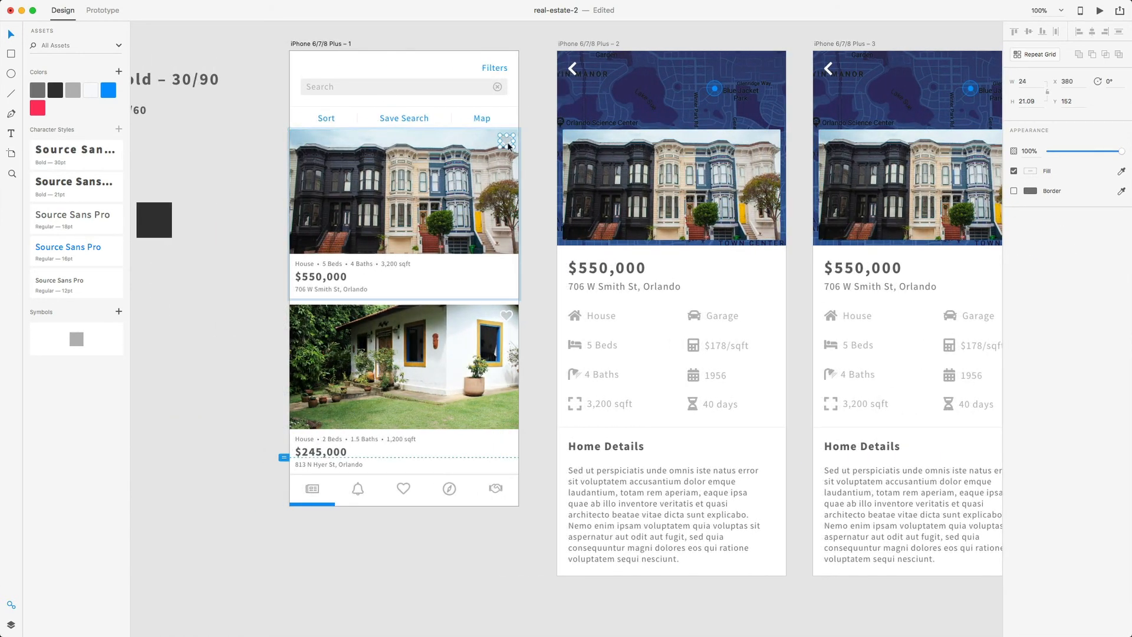
key("super+c")
scroll(508, 145, "right", 3)
left_click(508, 145)
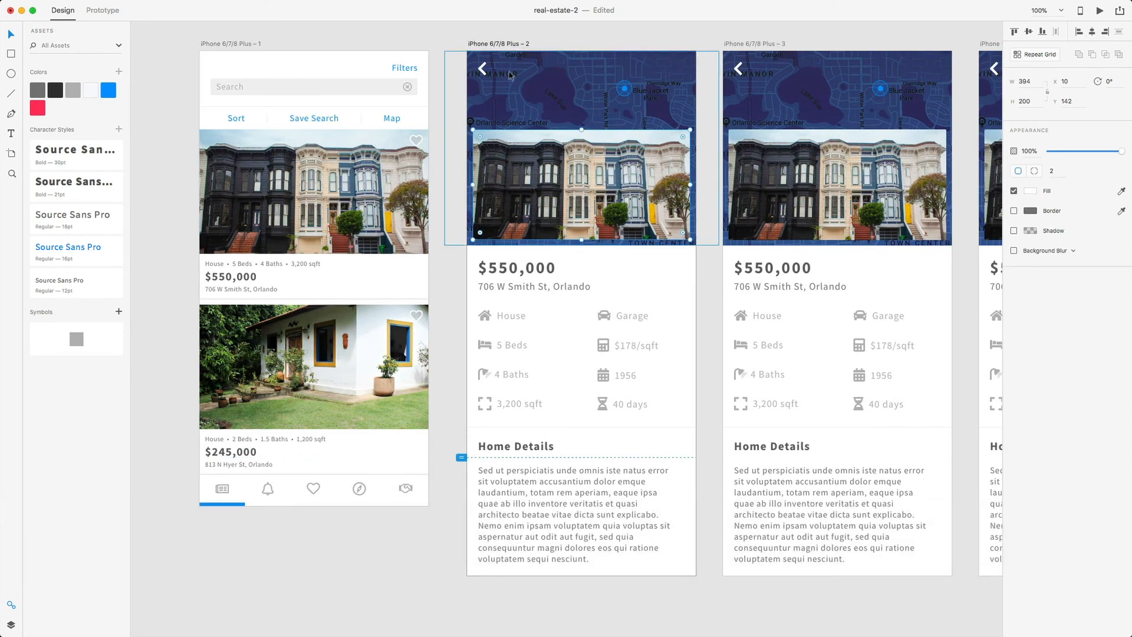
scroll(667, 161, "right", 1)
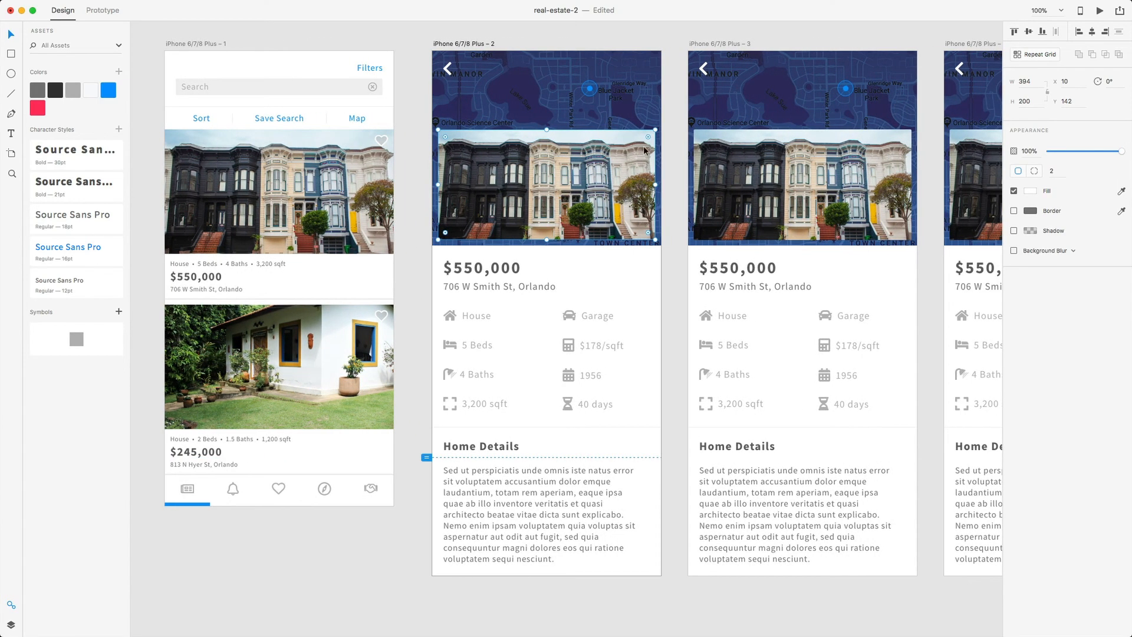
key("z")
left_click_drag(616, 121, 675, 168)
right_click(599, 259)
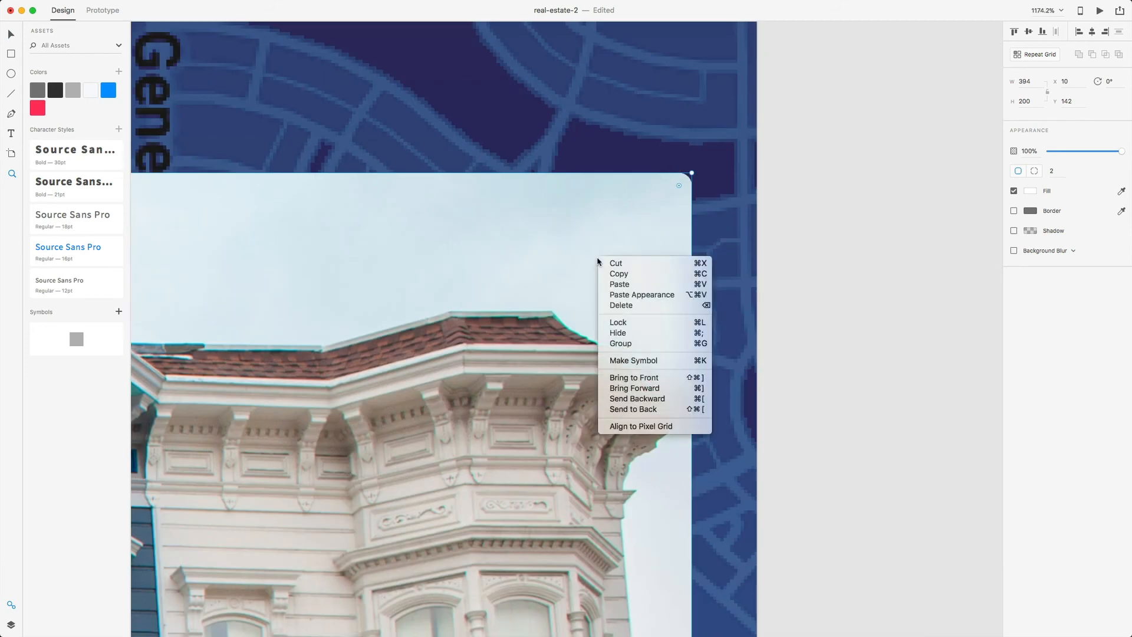
left_click(619, 283)
key("v")
left_click_drag(626, 259, 587, 245)
key("alt")
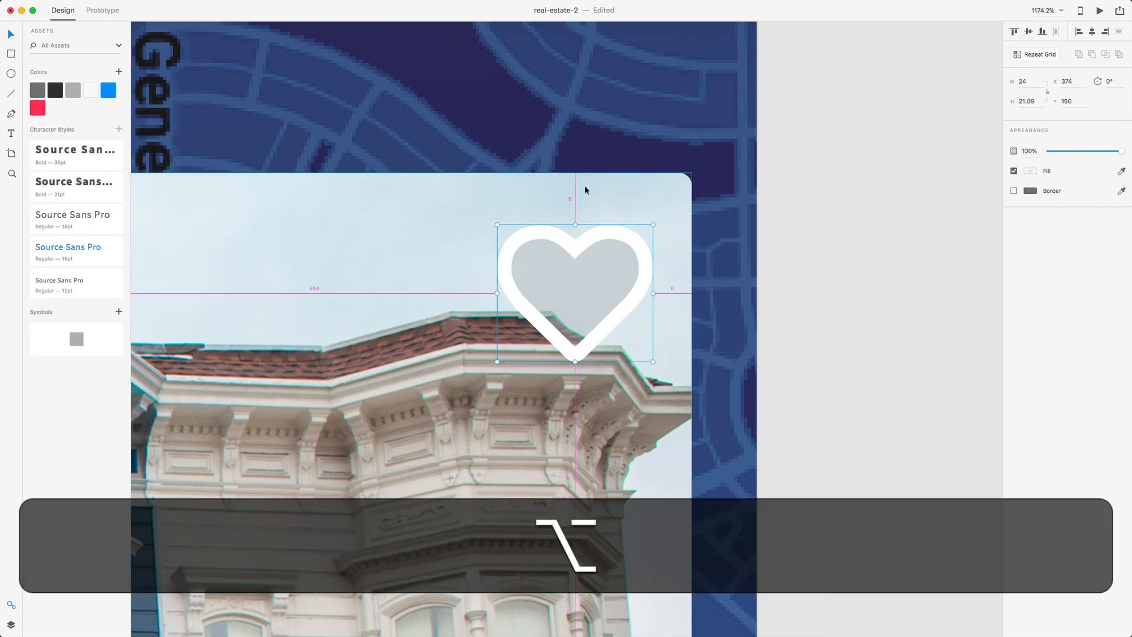
key("Down")
key("Down")
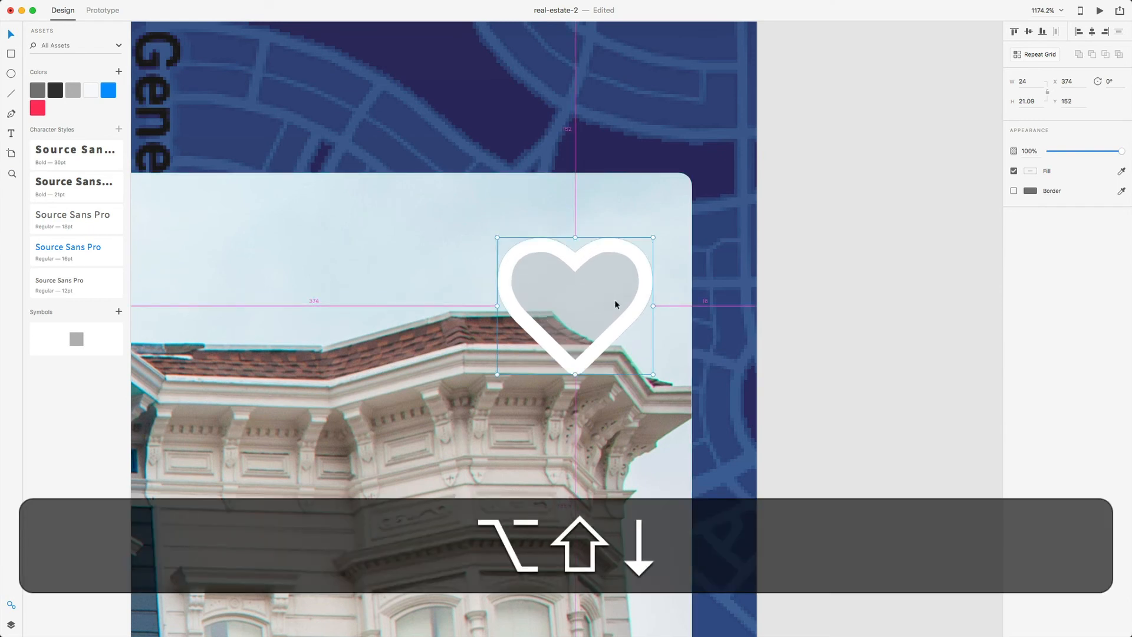
key("alt+Left")
key("alt+Left")
key("alt+Left")
key("alt+Left")
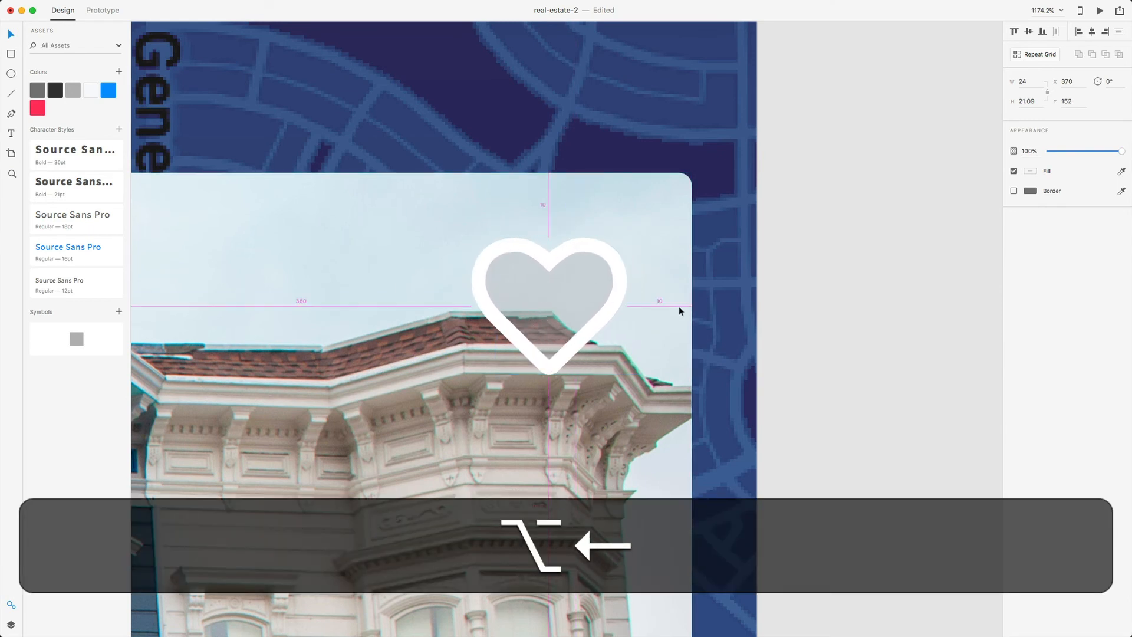
left_click(702, 309)
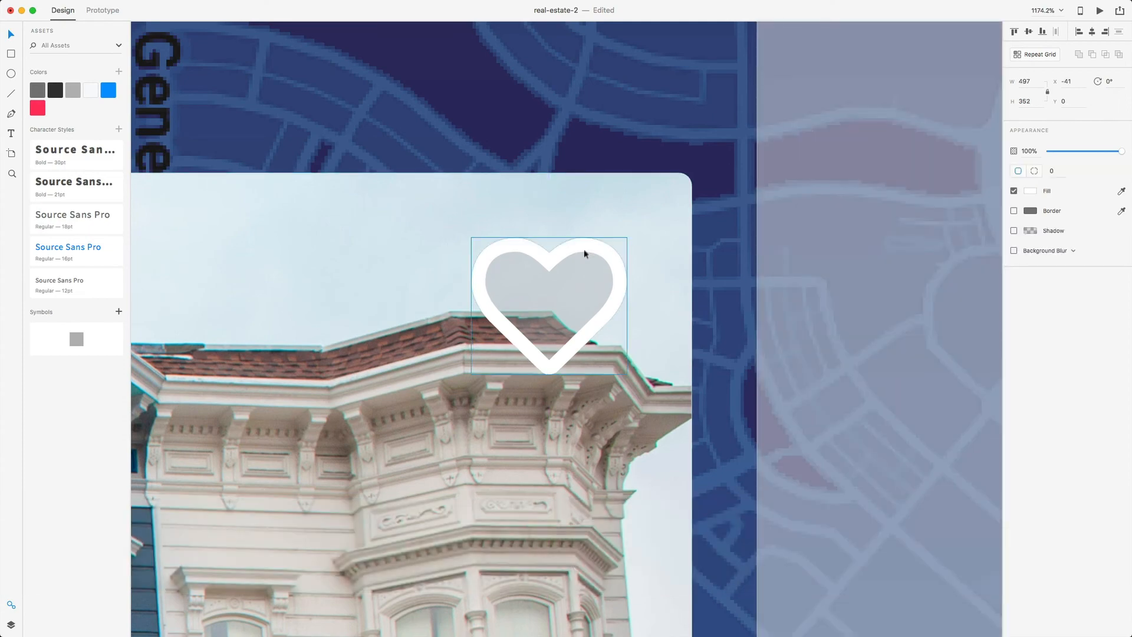
- Paste the positioned heart onto the house photos in artboards 3 and 4
left_click(587, 212)
key("super+minus")
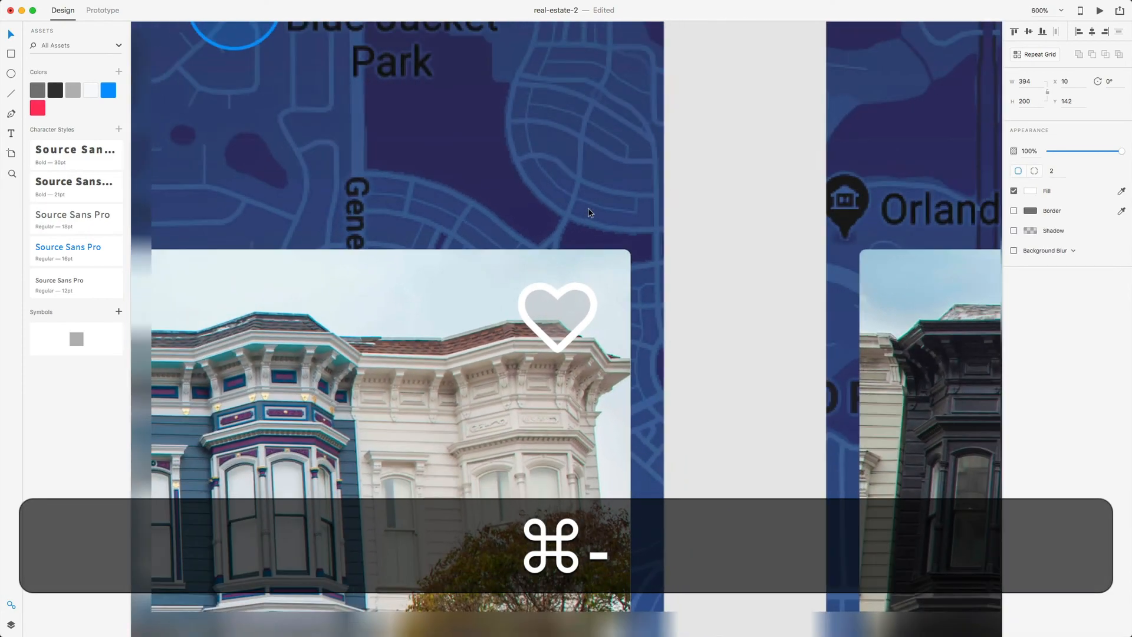
key("super+minus")
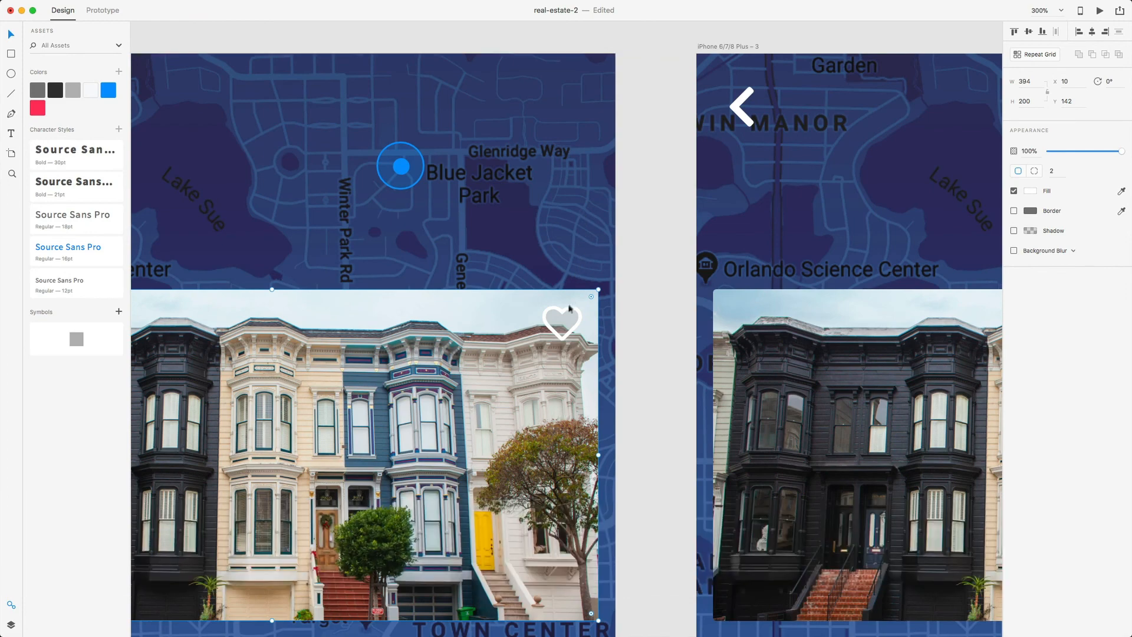
double_click(567, 310)
key("super+c")
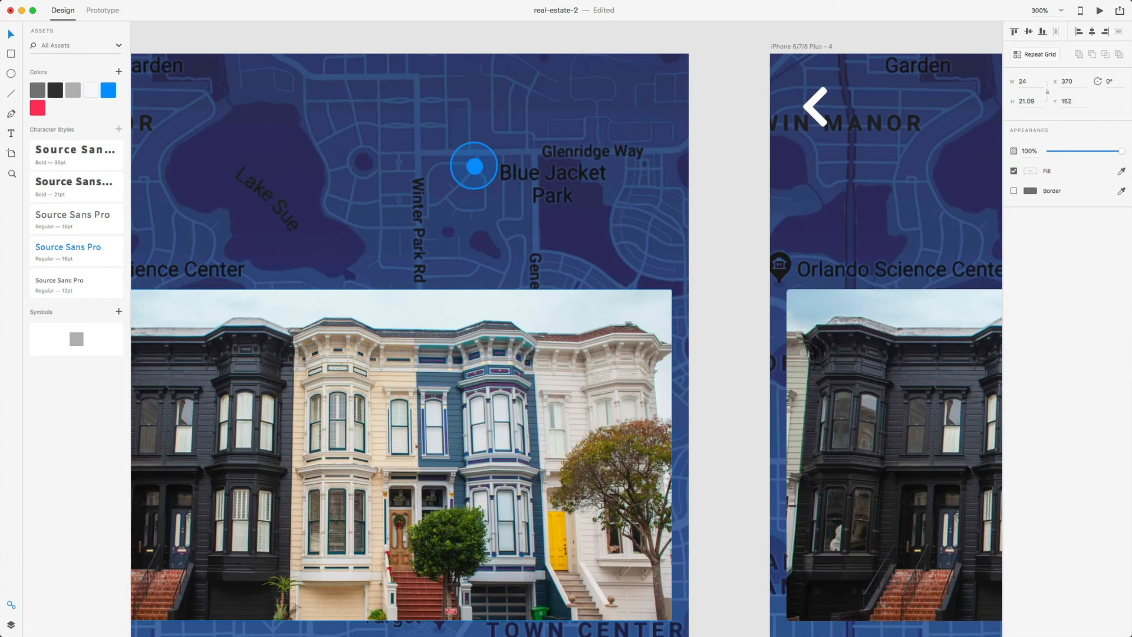
left_click(641, 318)
right_click(642, 312)
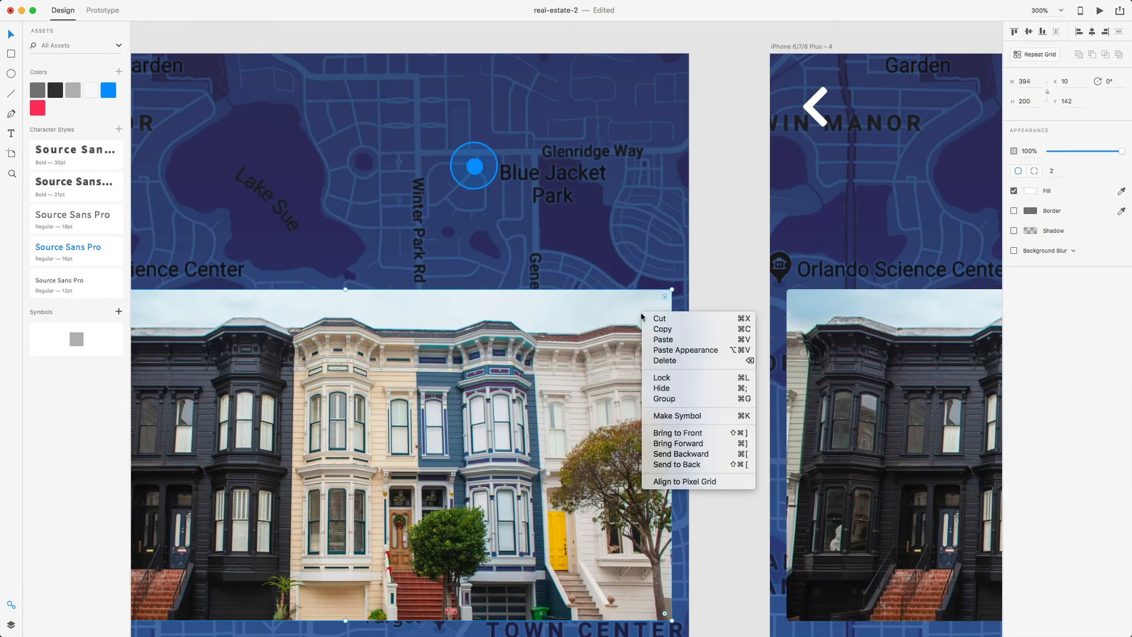
left_click(662, 340)
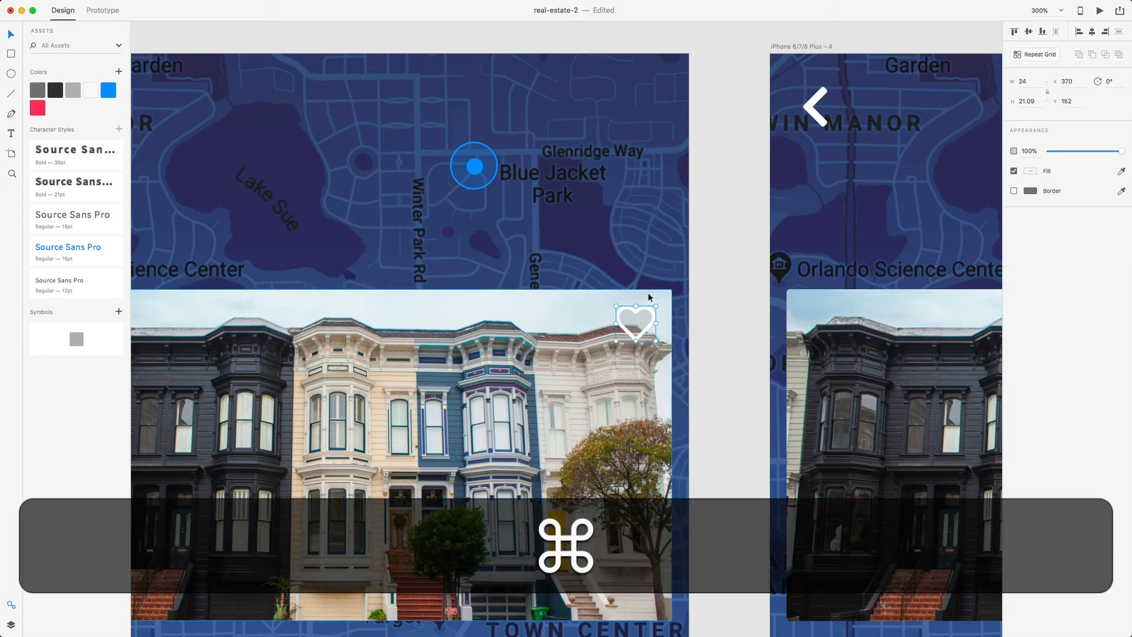
scroll(657, 312, "right", 5)
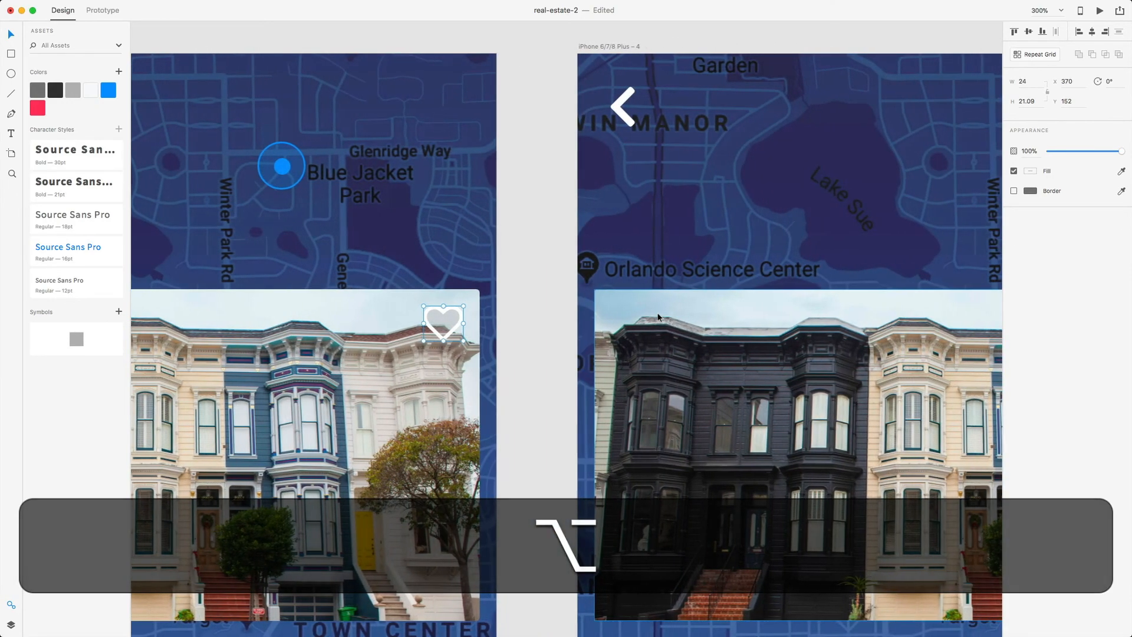
key("super+minus")
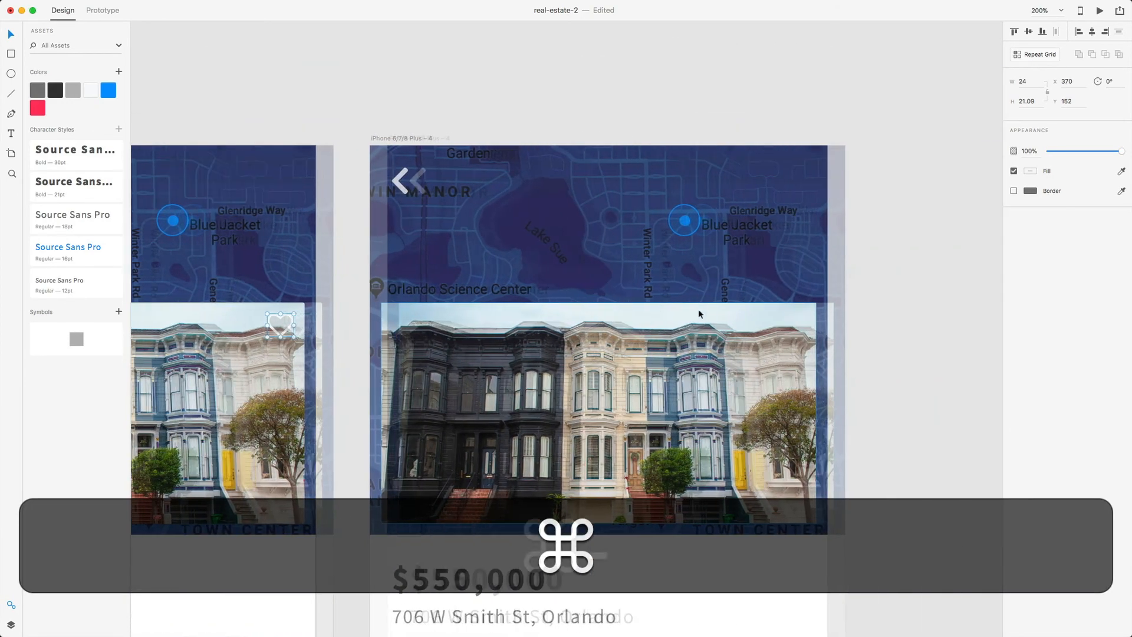
right_click(684, 316)
left_click(707, 356)
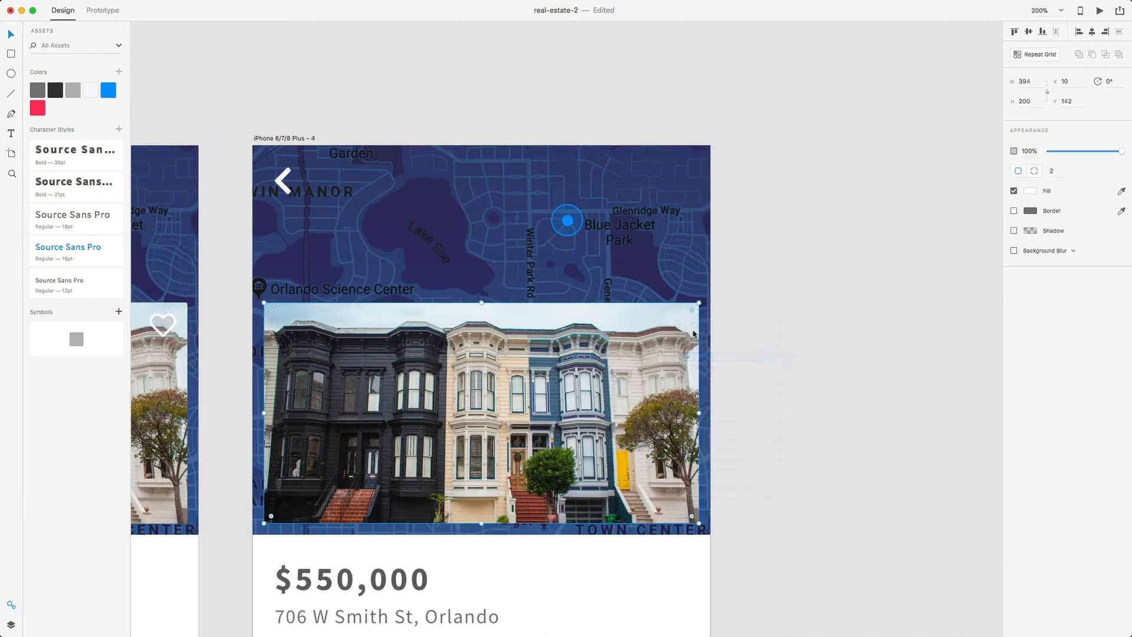
key("alt")
scroll(684, 327, "left", 8)
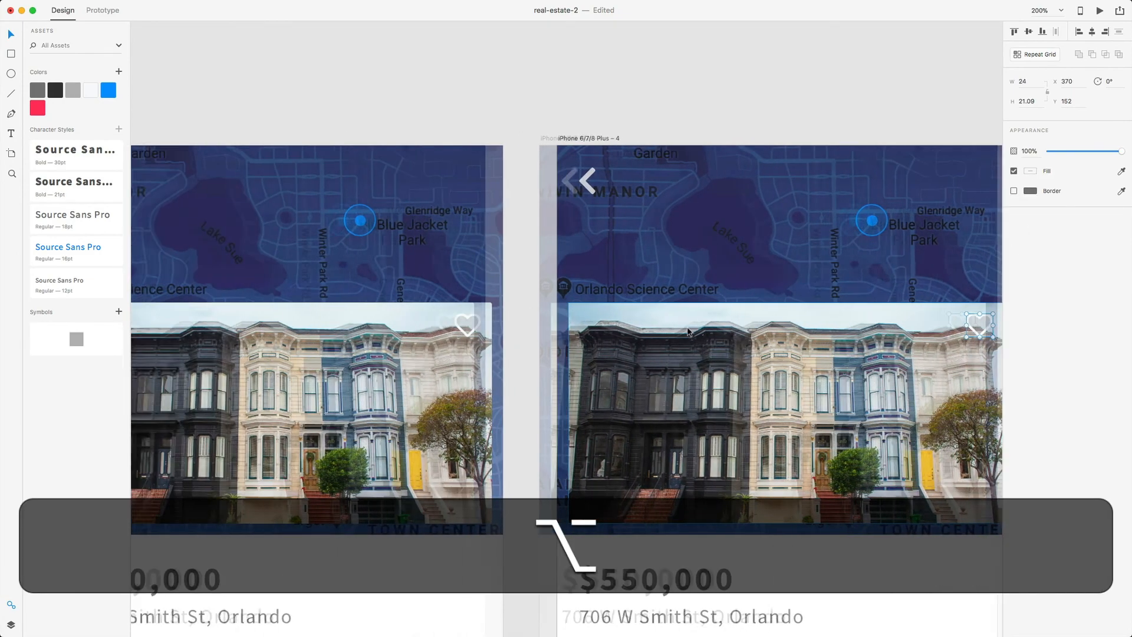
scroll(688, 331, "right", 6)
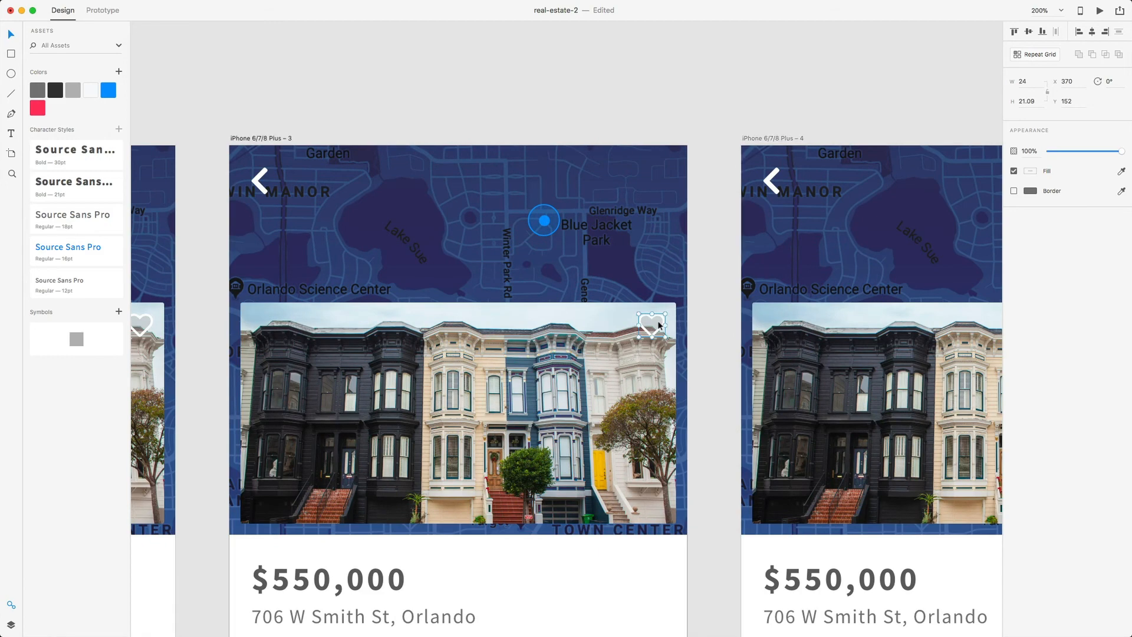
key("super+minus")
key("super+minus")
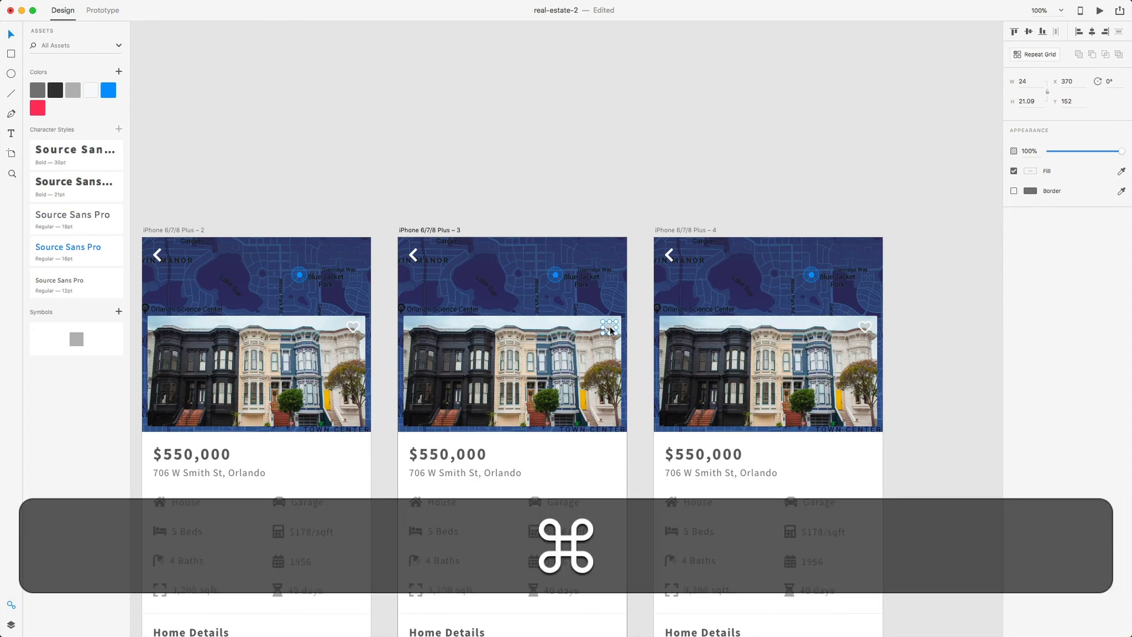
- Expand the heart group in Layers to show its heart and heart-filled layers
key("super+equal")
key("super+equal")
key("super+equal")
key("super+equal")
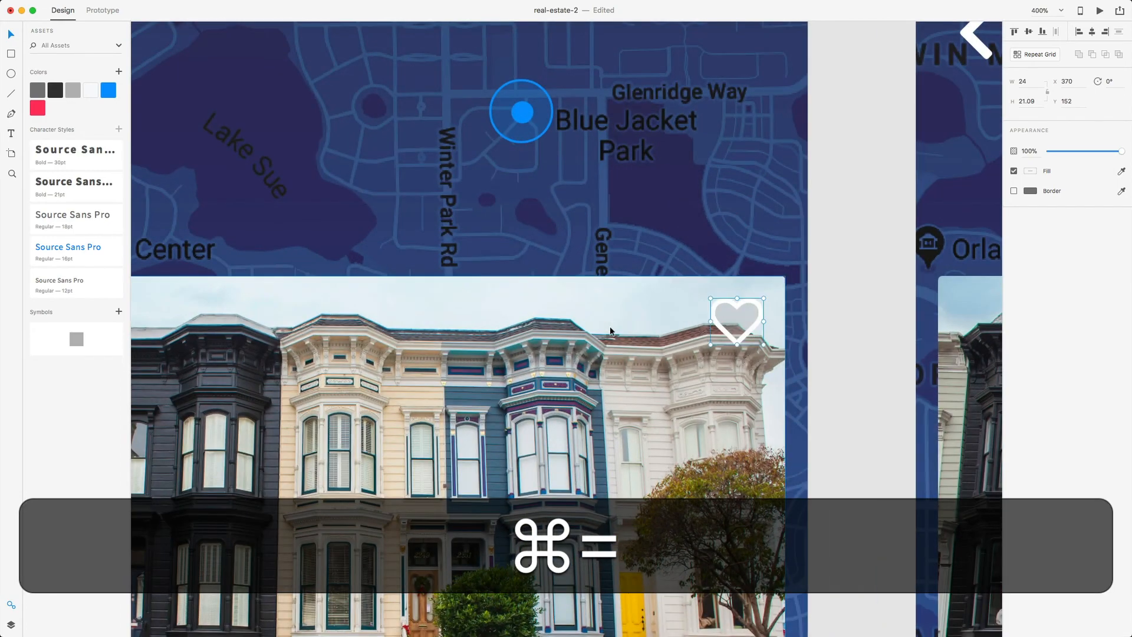
scroll(610, 332, "right", 5)
left_click(610, 331)
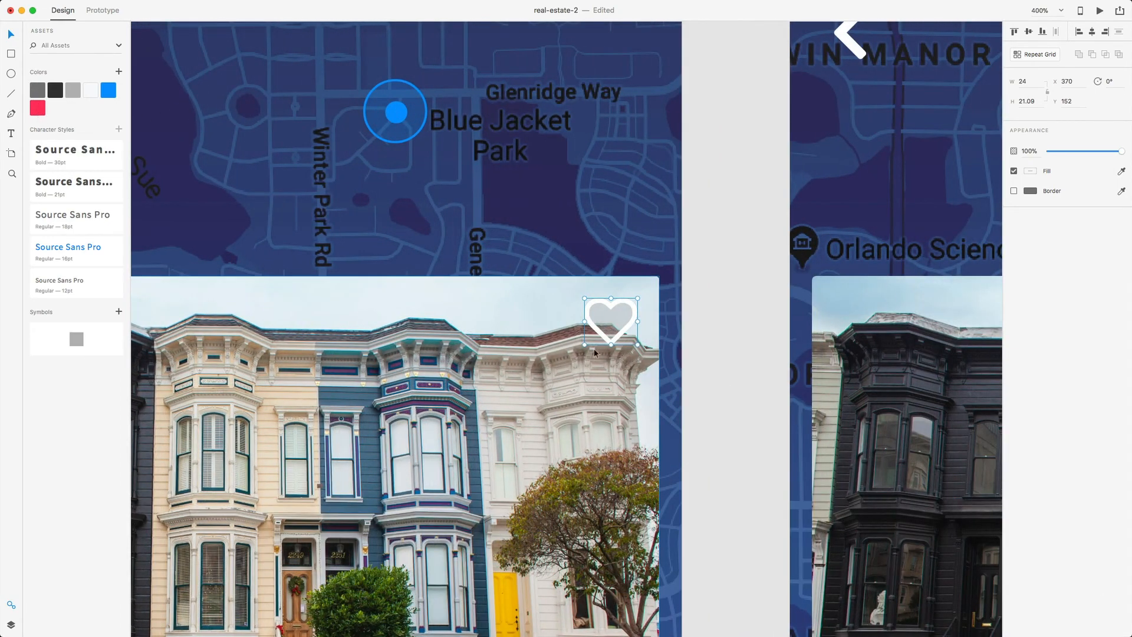
left_click(11, 626)
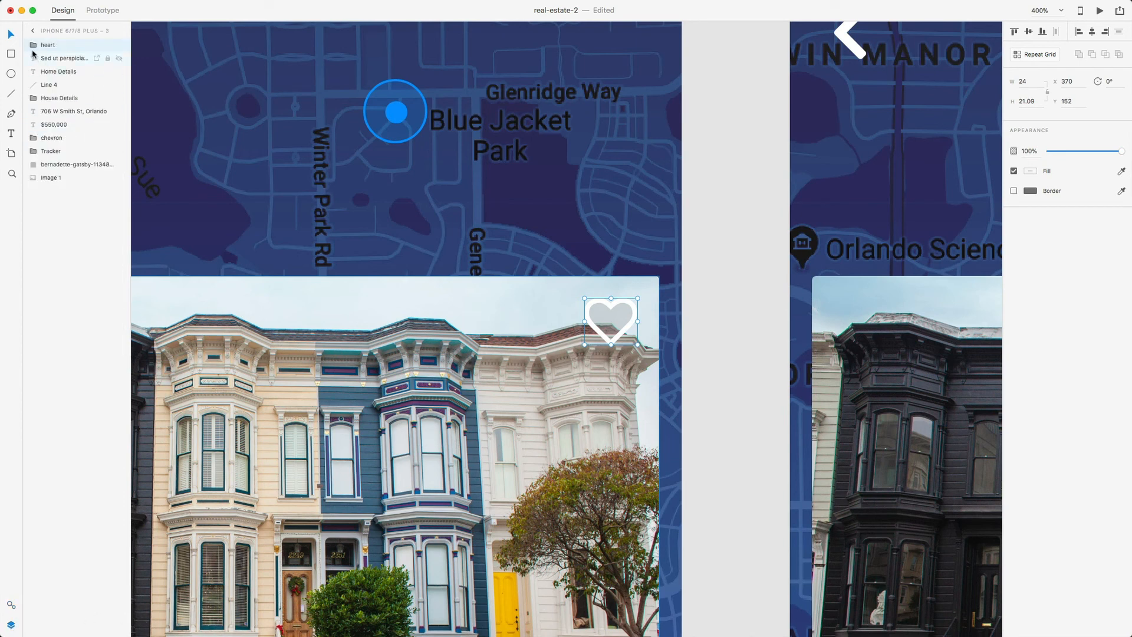
left_click(31, 47)
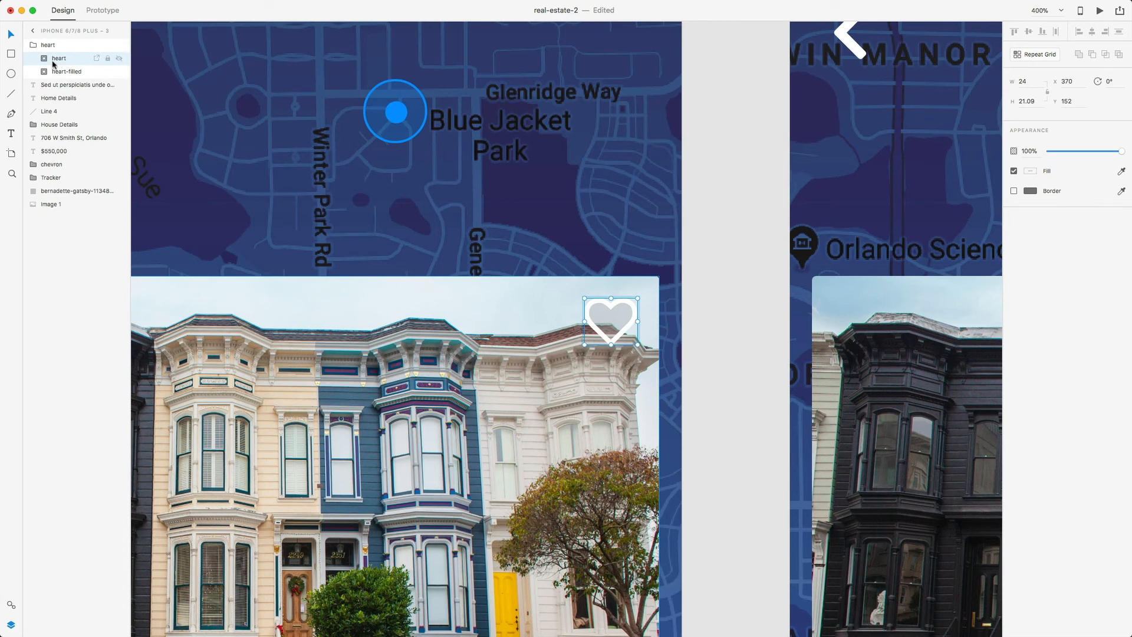
left_click(43, 58)
left_click(55, 84)
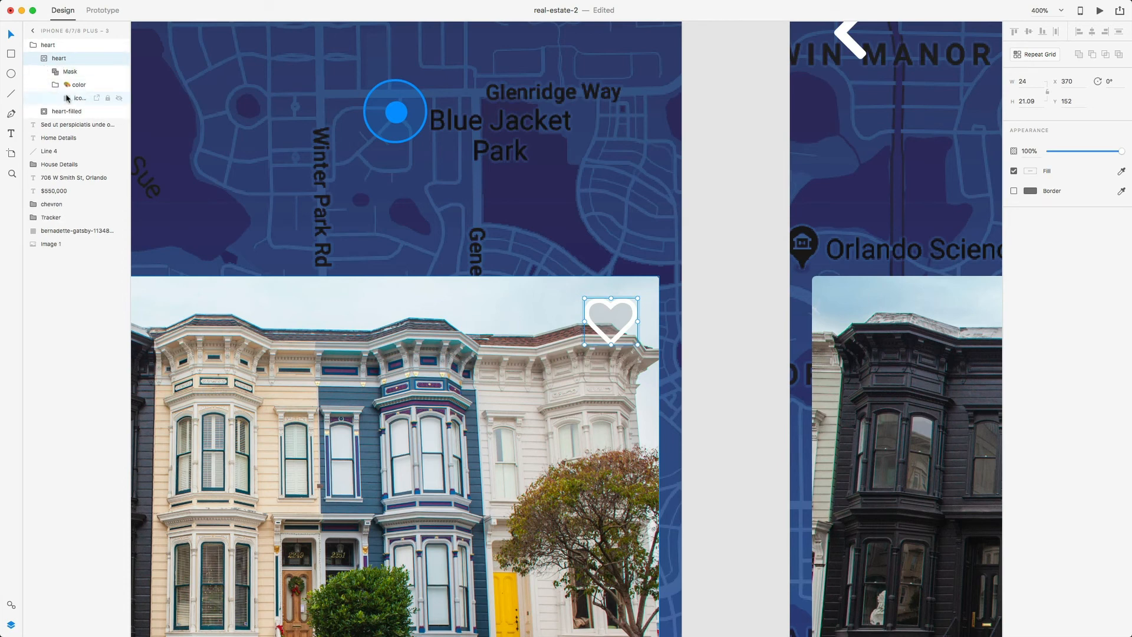
left_click(75, 98)
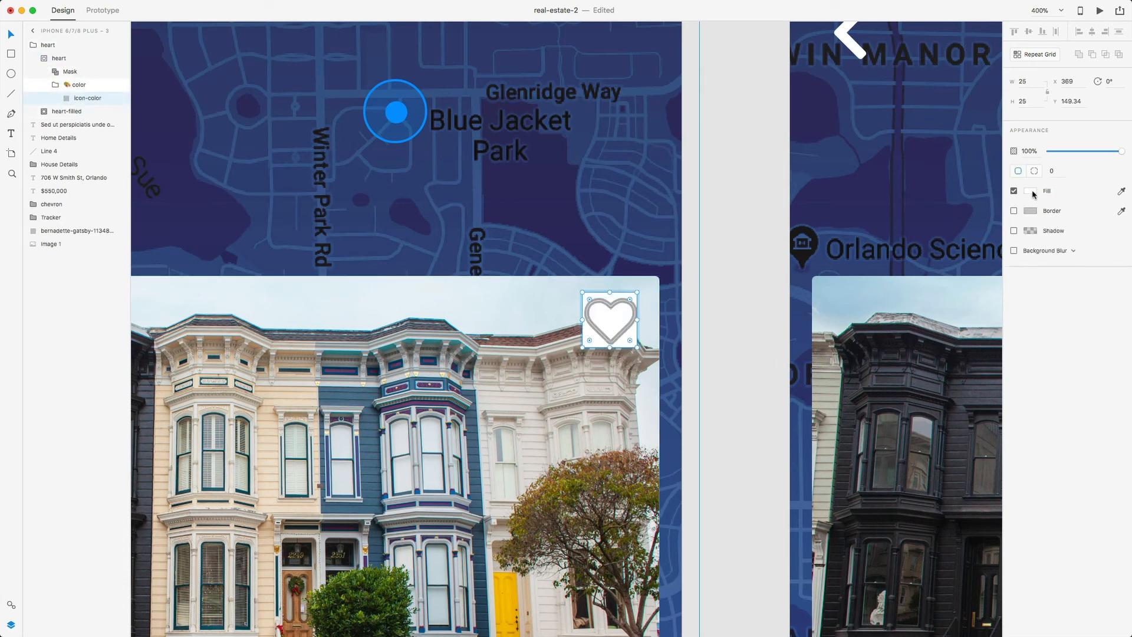
- Fill the heart icon with the saved red colour from Assets
left_click(1031, 191)
left_click(11, 604)
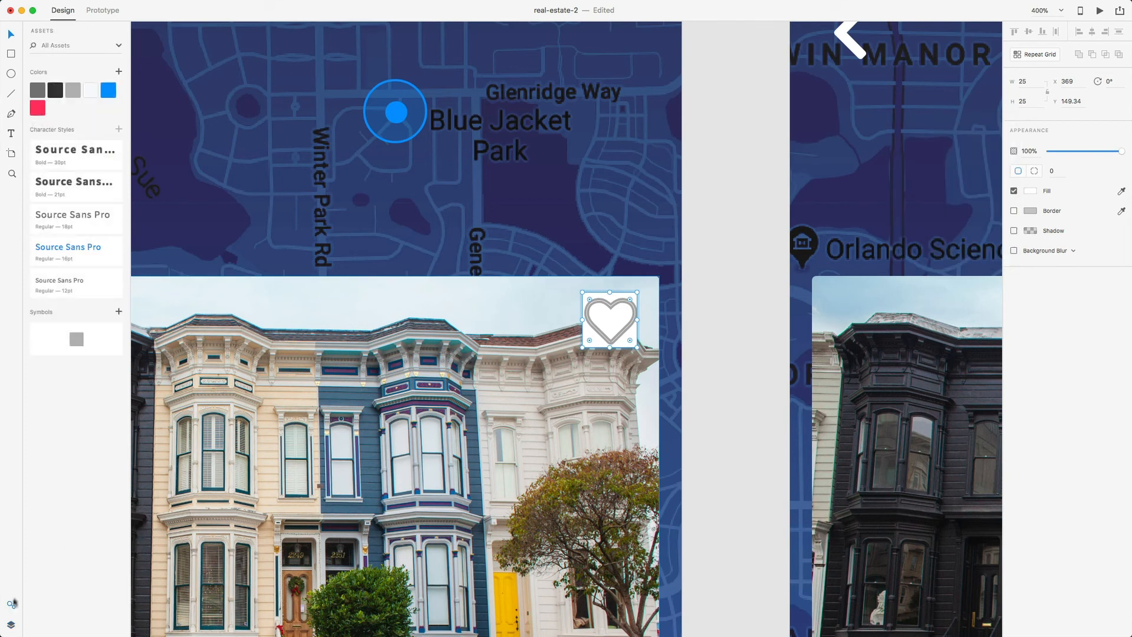
left_click(38, 109)
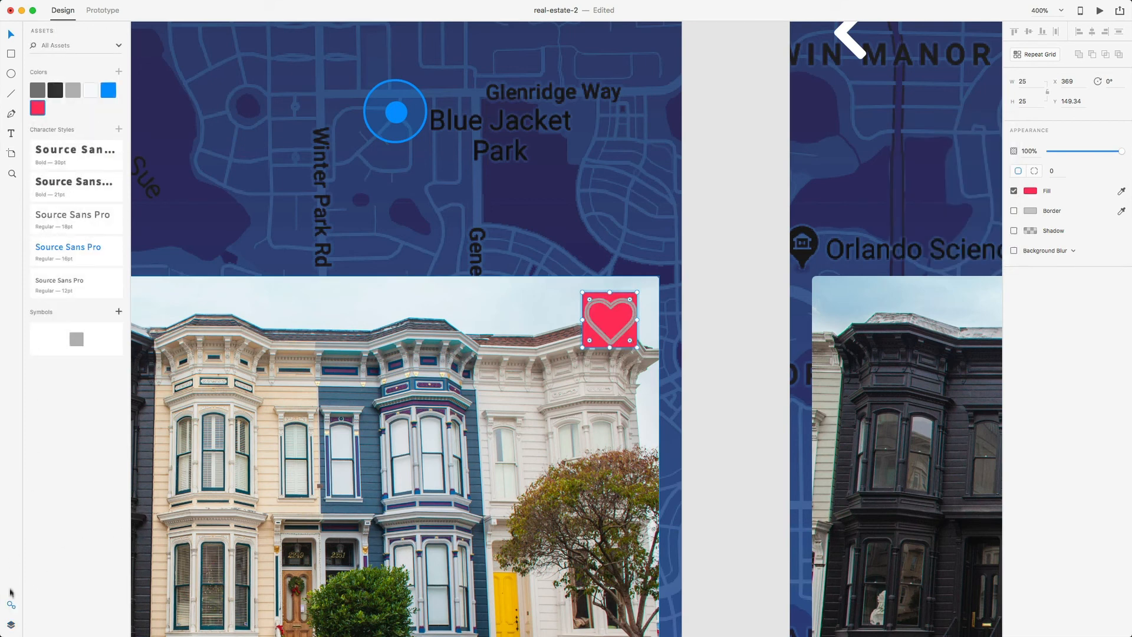
left_click(1031, 191)
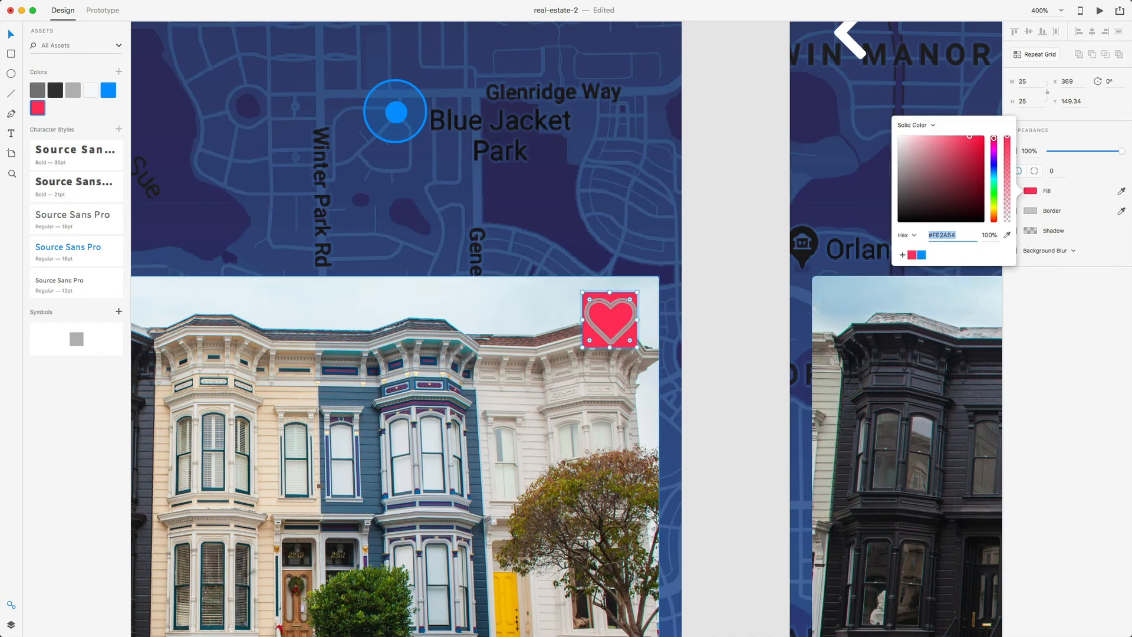
- Set heart-filled's icon-color fill to red #FE2A54 at 100% opacity
left_click(10, 625)
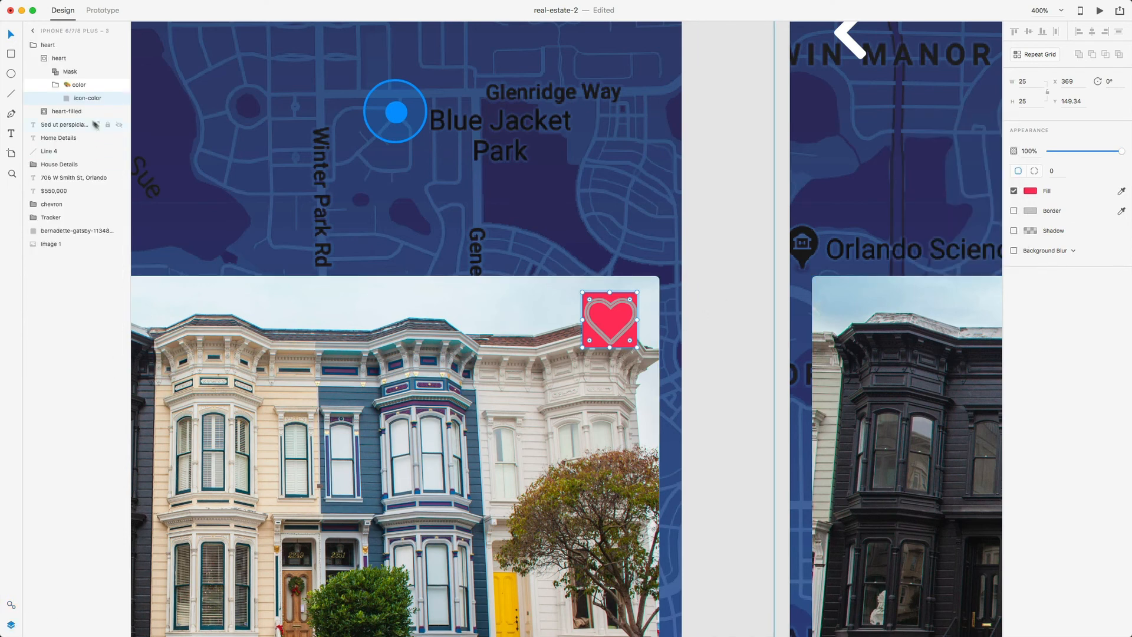
left_click(42, 111)
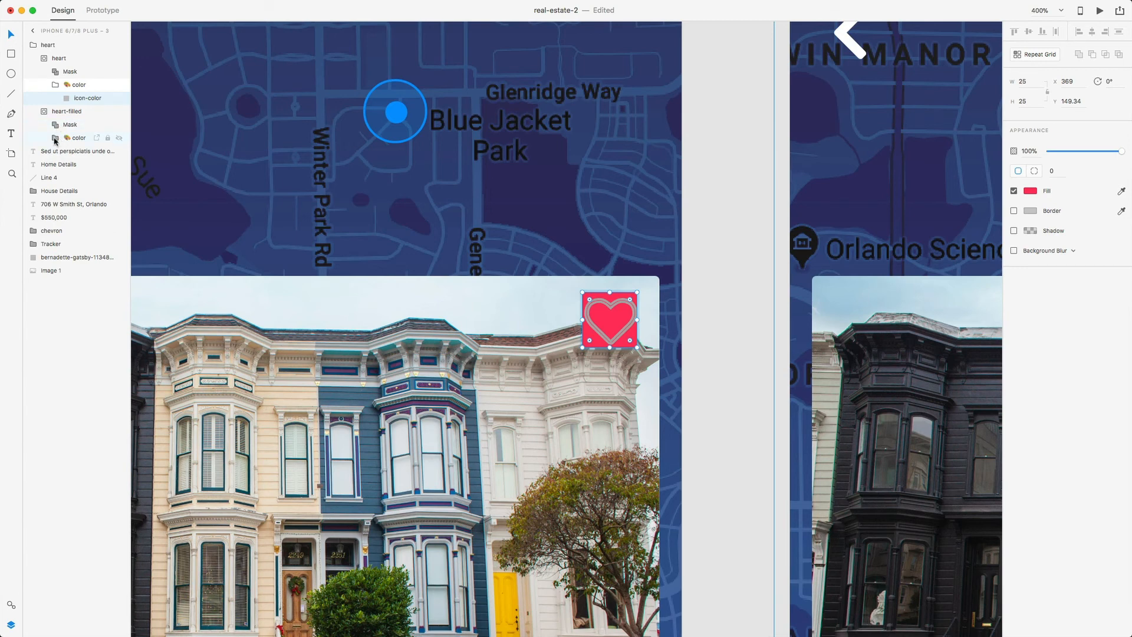
left_click(55, 139)
left_click(78, 151)
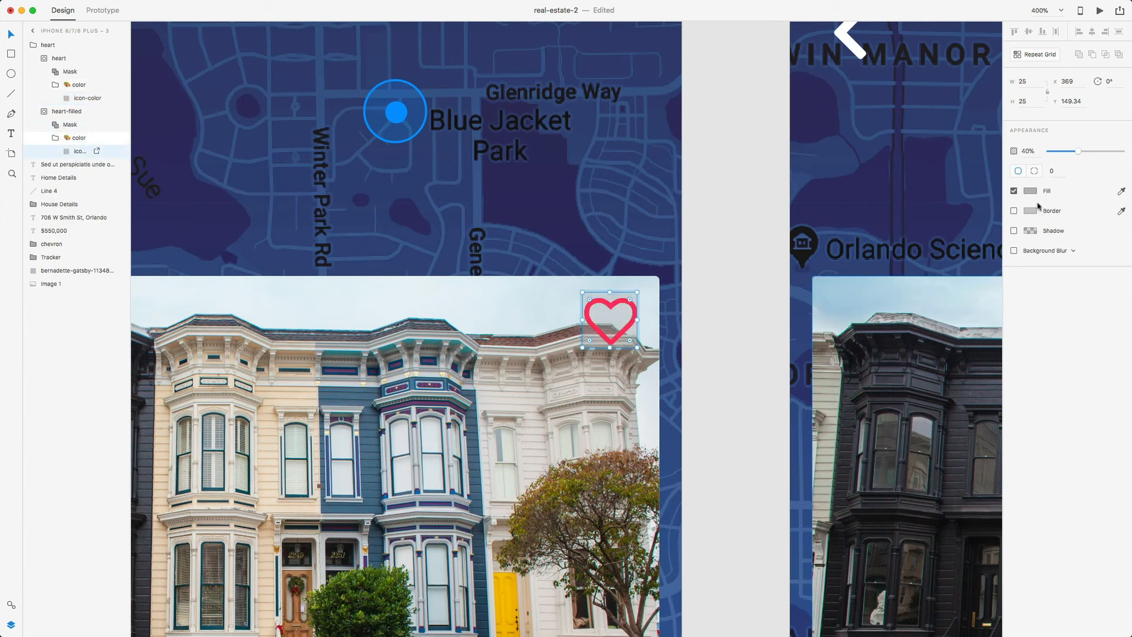
left_click(1035, 192)
left_click(913, 255)
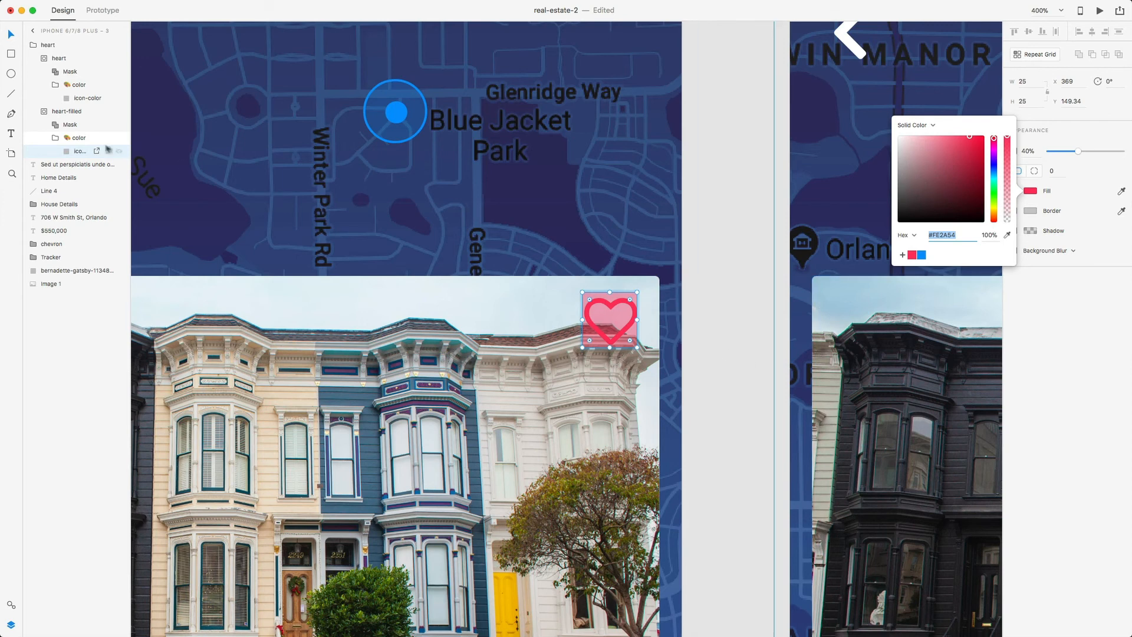
left_click(77, 144)
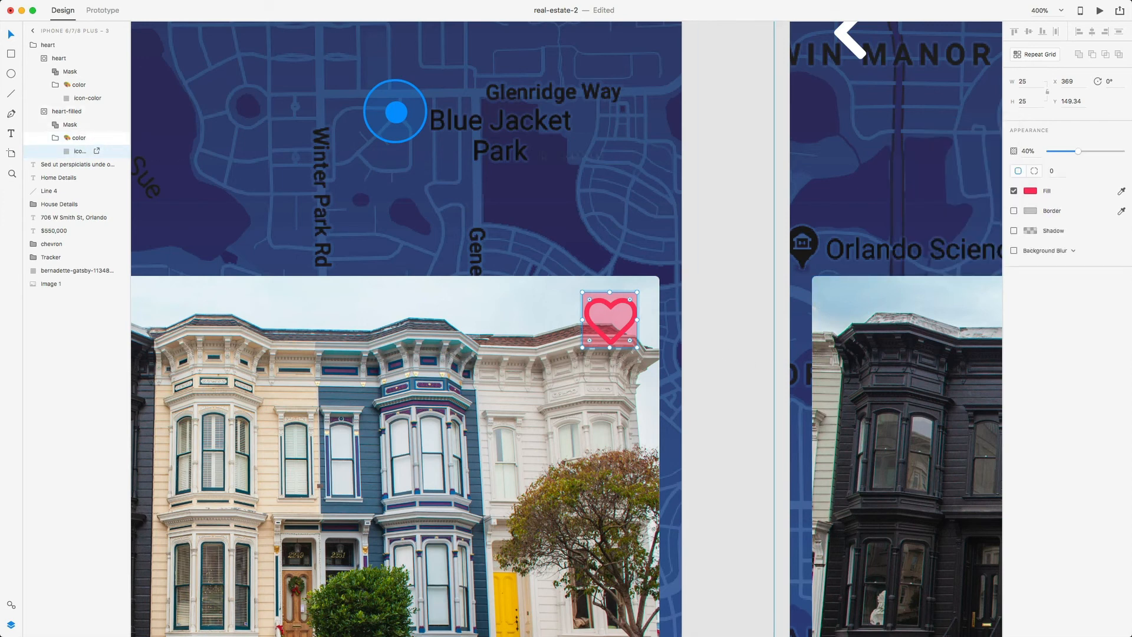
left_click_drag(1079, 151, 1123, 152)
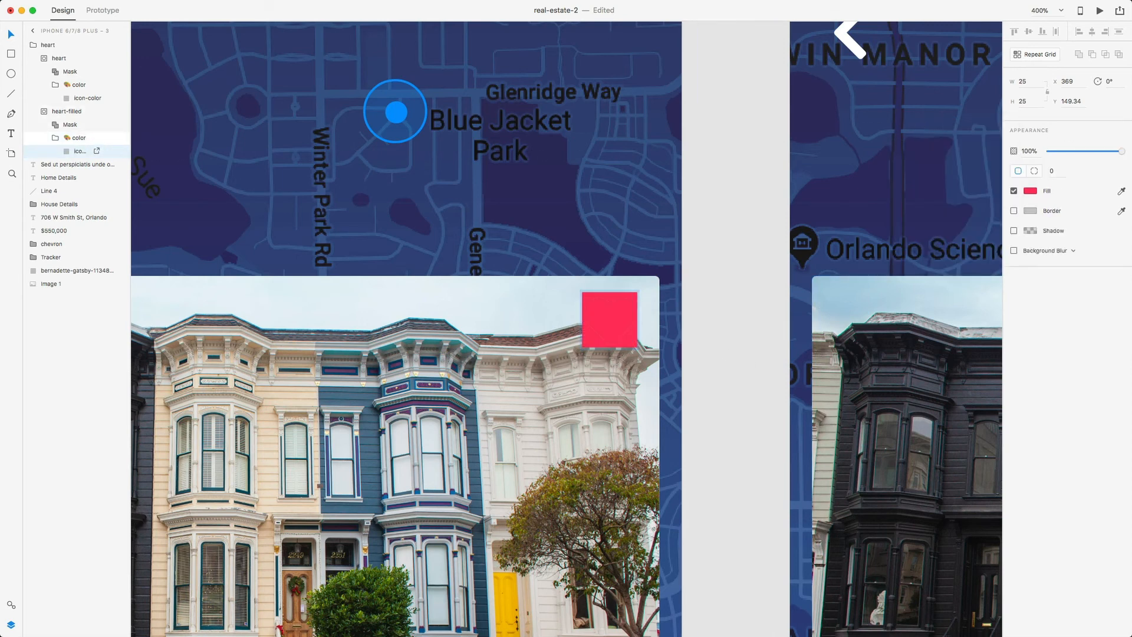
left_click(734, 273)
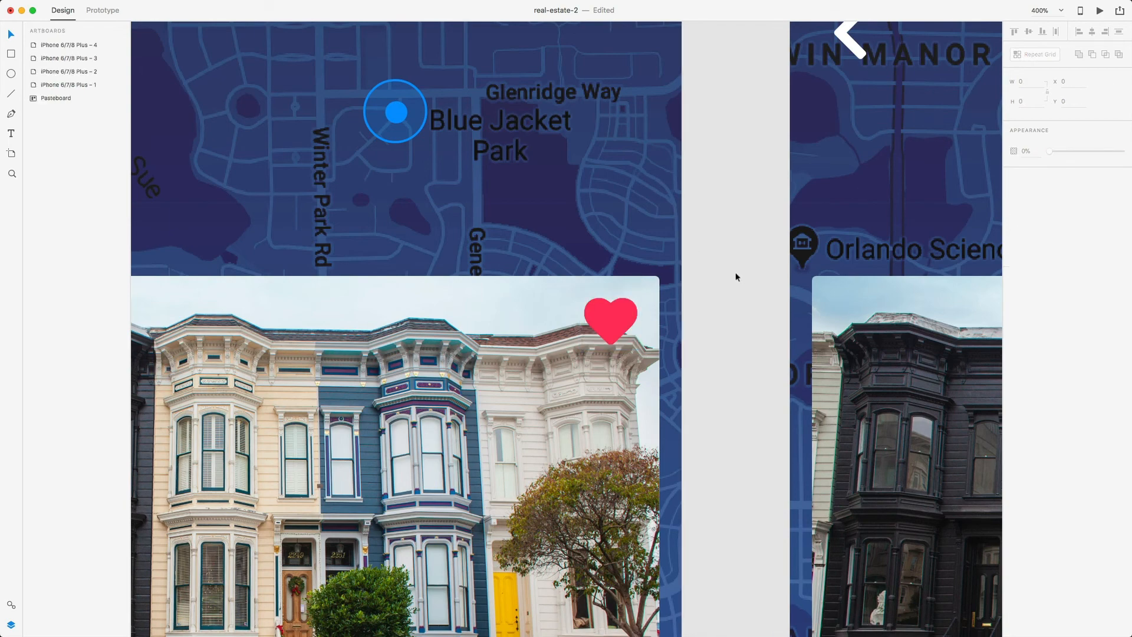
- Copy artboard 3's red heart group and delete artboard 4's white outline heart
key("super+minus")
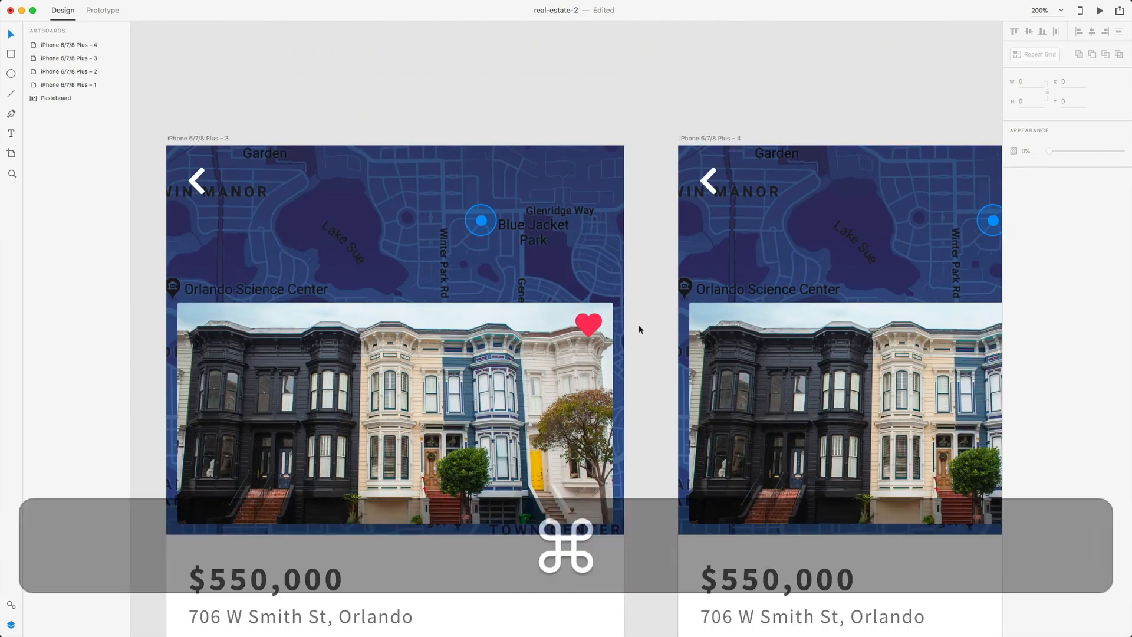
scroll(618, 119, "left", 5)
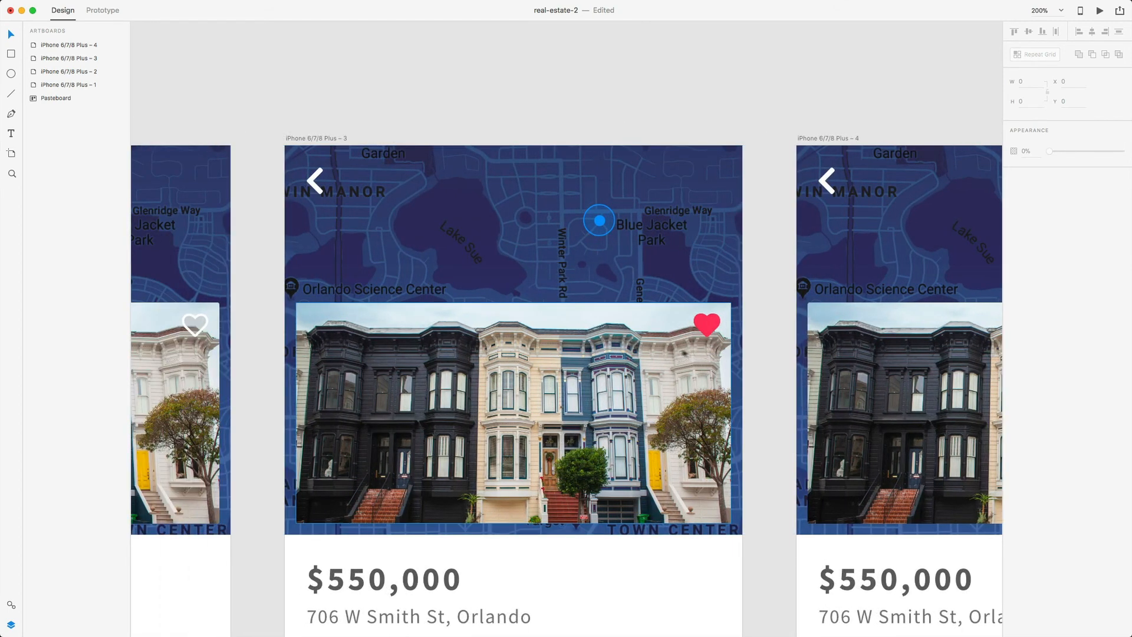
left_click(712, 329)
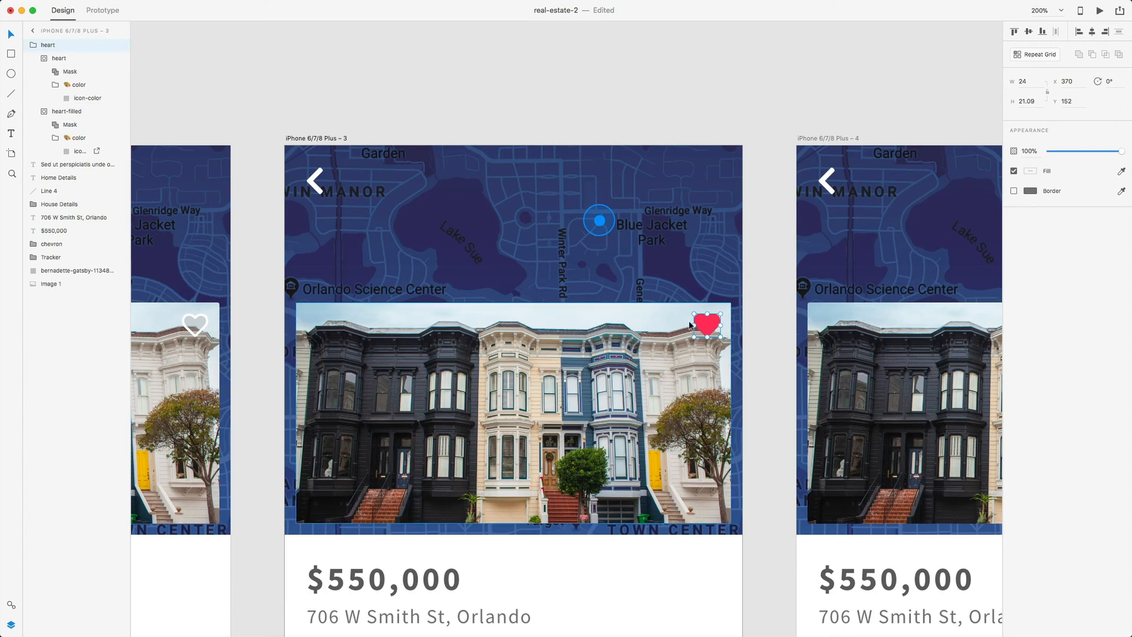
key("super+c")
scroll(706, 316, "right", 18)
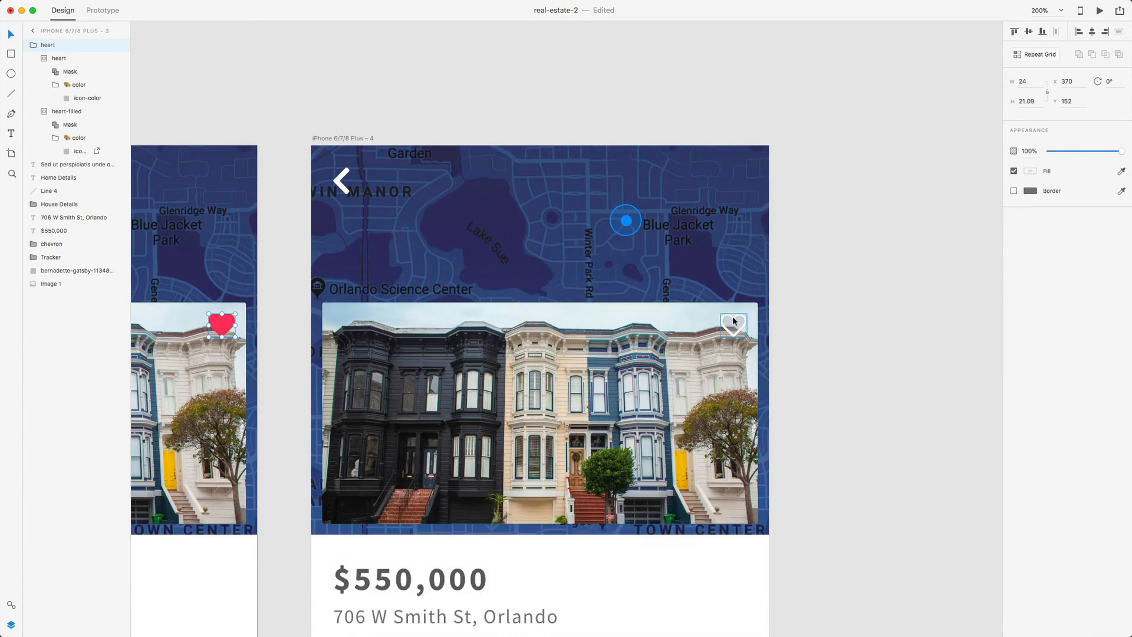
left_click(734, 318)
key("BackSpace")
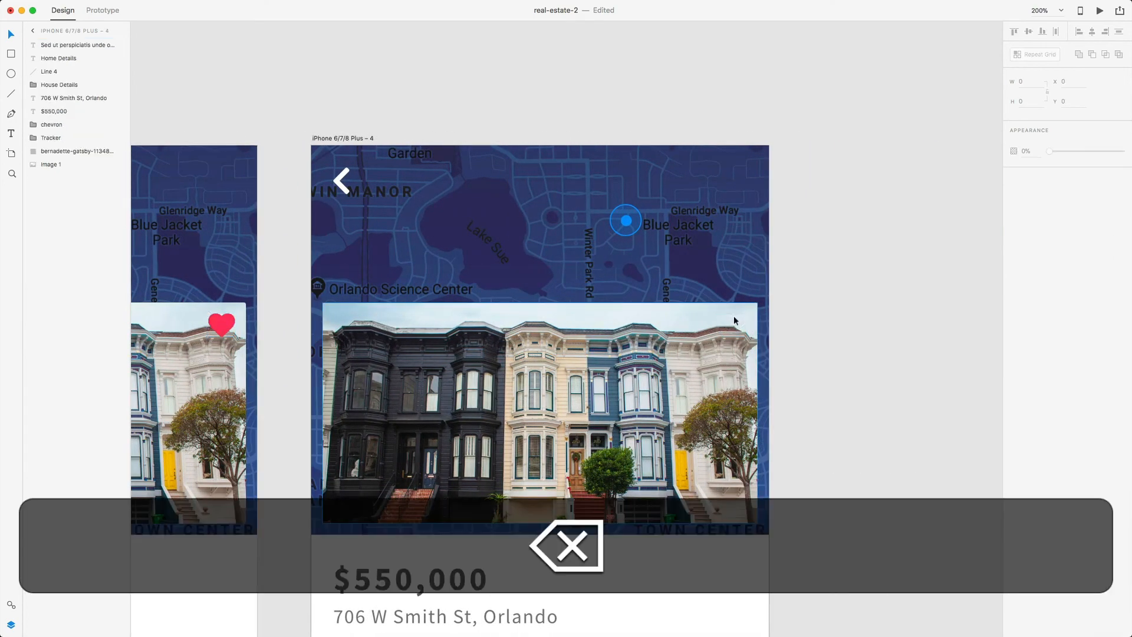
- Paste the red heart onto artboard 4's house photo
left_click(733, 318)
right_click(733, 319)
left_click(745, 338)
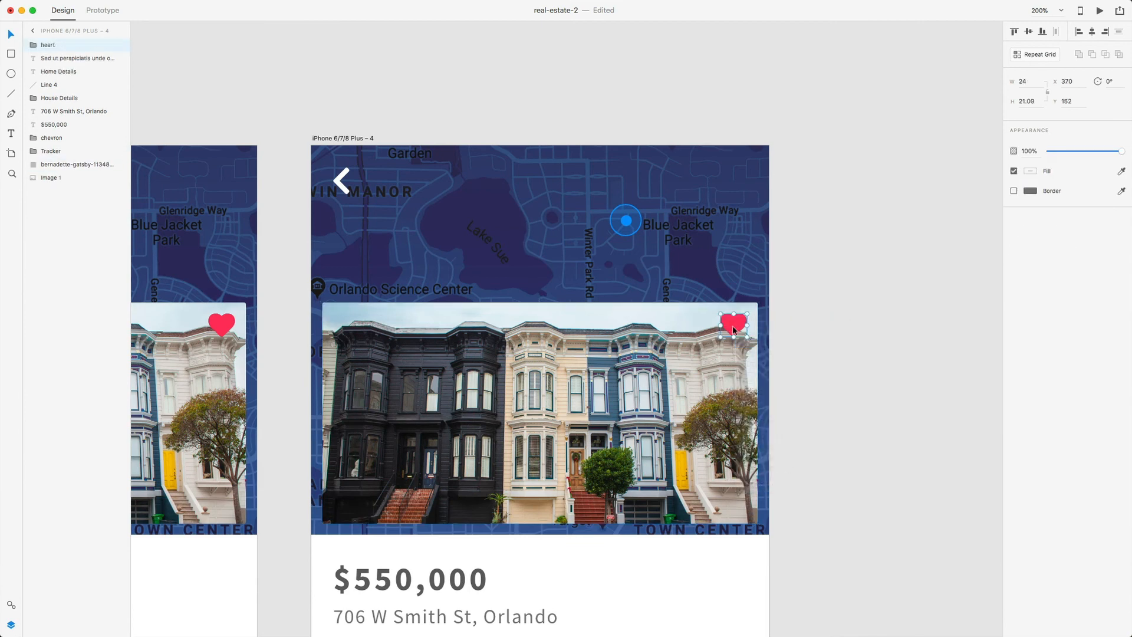
key("alt")
left_click(831, 366)
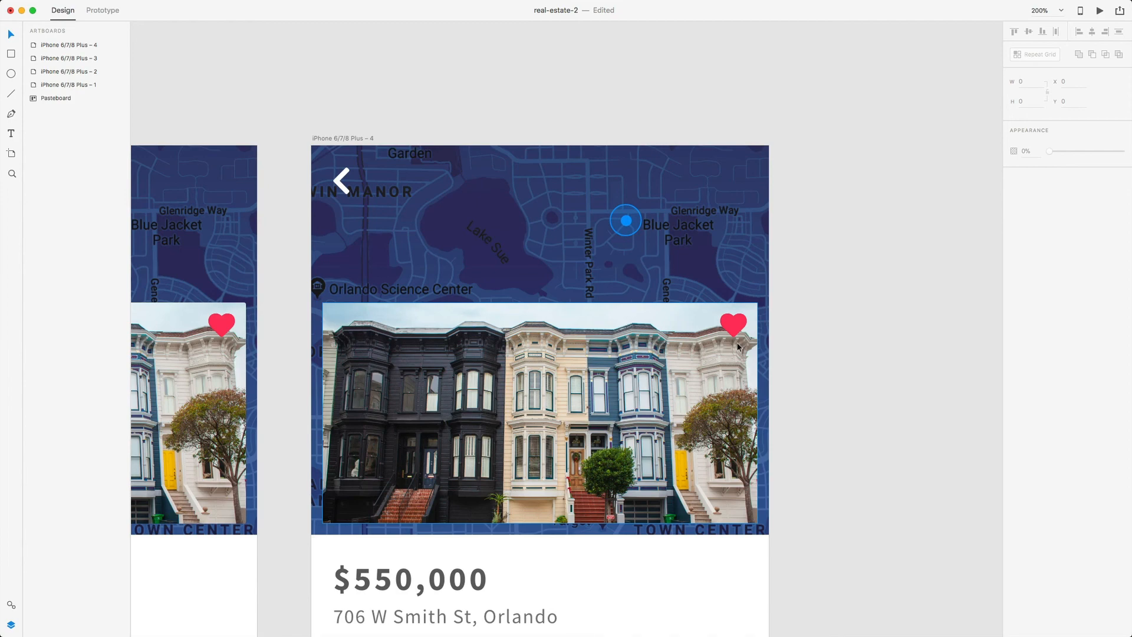
scroll(737, 347, "left", 10)
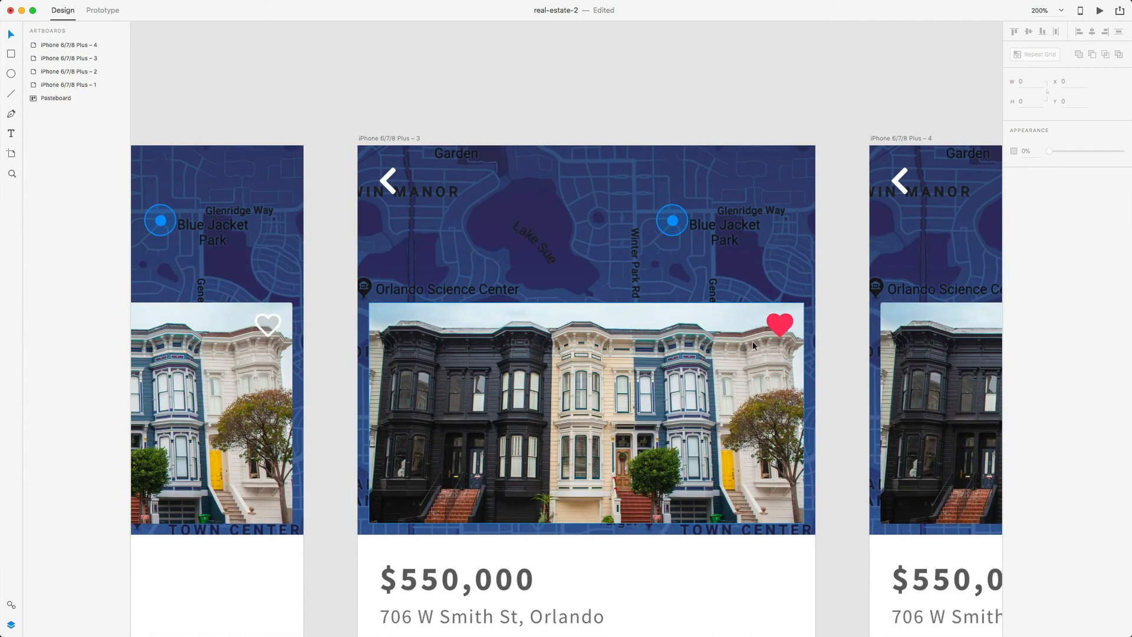
key("super+minus")
scroll(539, 407, "down", 2)
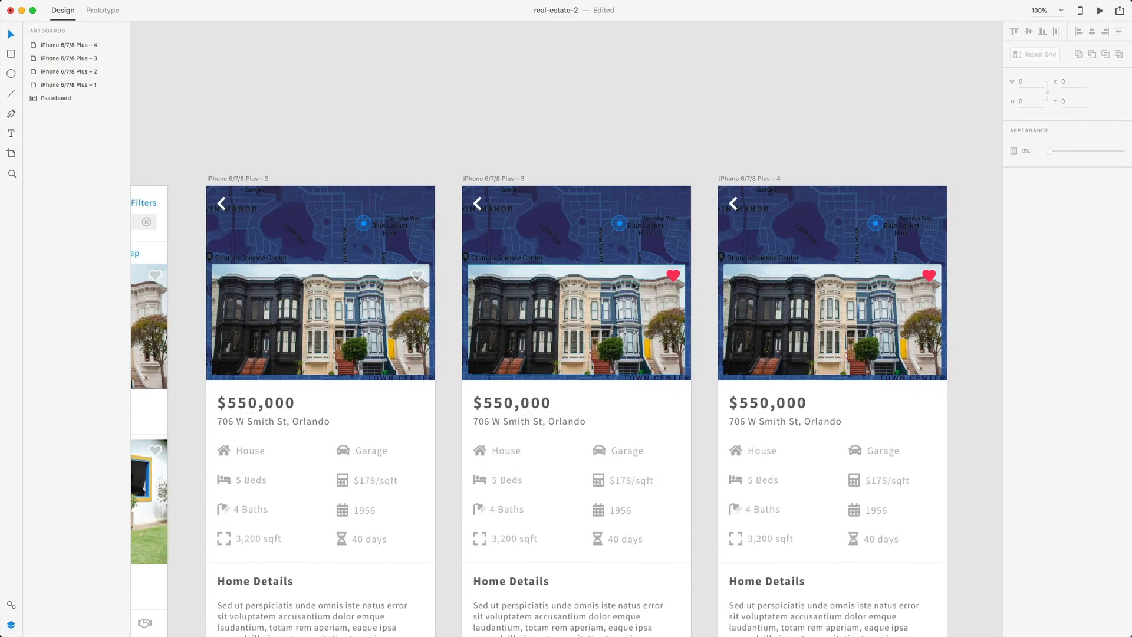
scroll(679, 277, "right", 3)
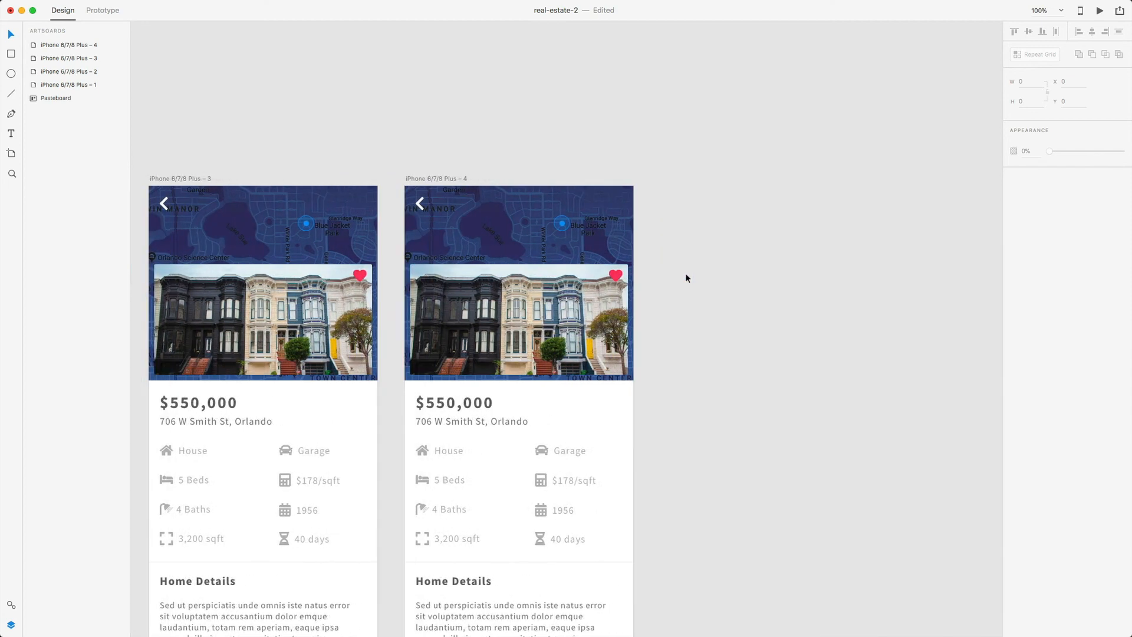
scroll(624, 330, "down", 2)
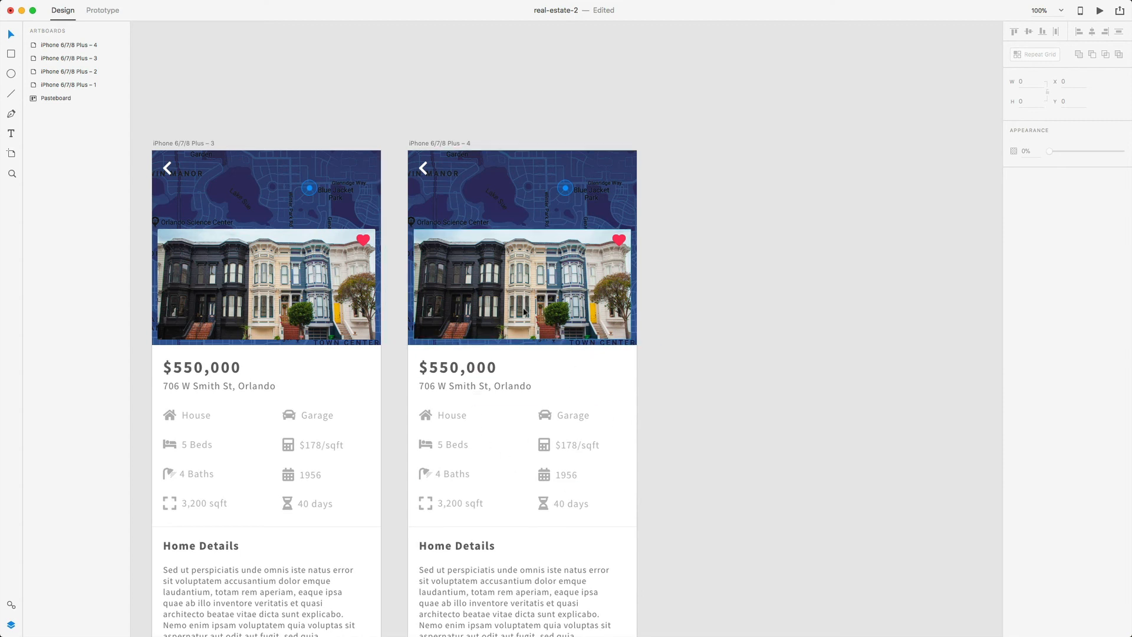
key("r")
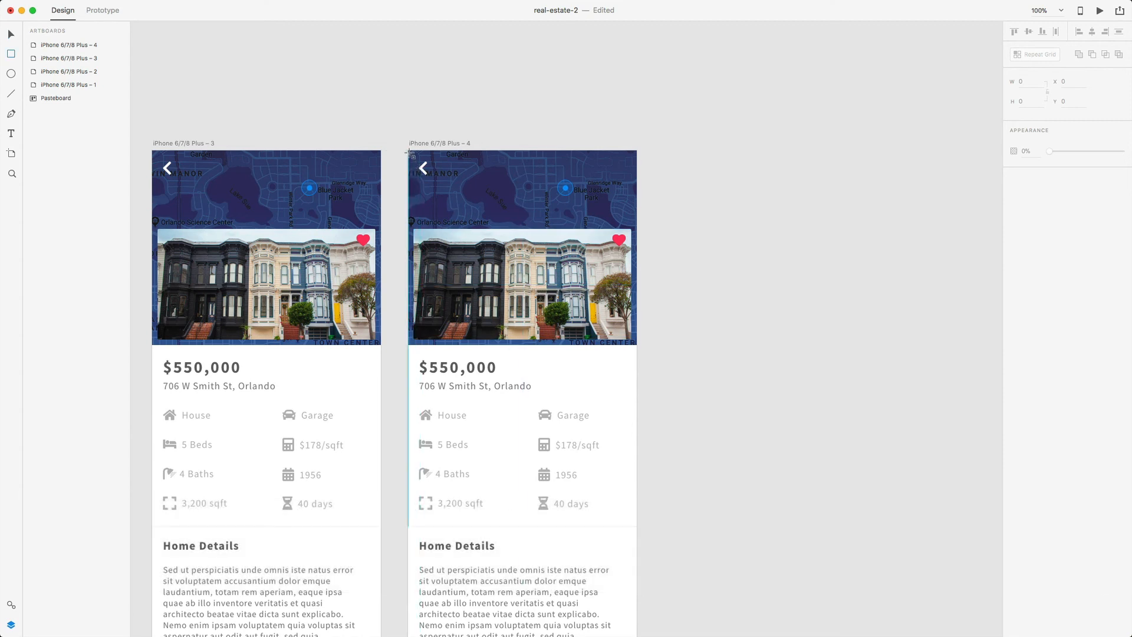
- Draw a borderless rectangle covering artboard 4, aligned to its left edge
mouse_move(407, 151)
left_mouse_down()
mouse_move(513, 369)
mouse_move(548, 399)
mouse_move(637, 396)
left_mouse_up()
scroll(539, 380, "down", 5)
scroll(495, 249, "up", 2)
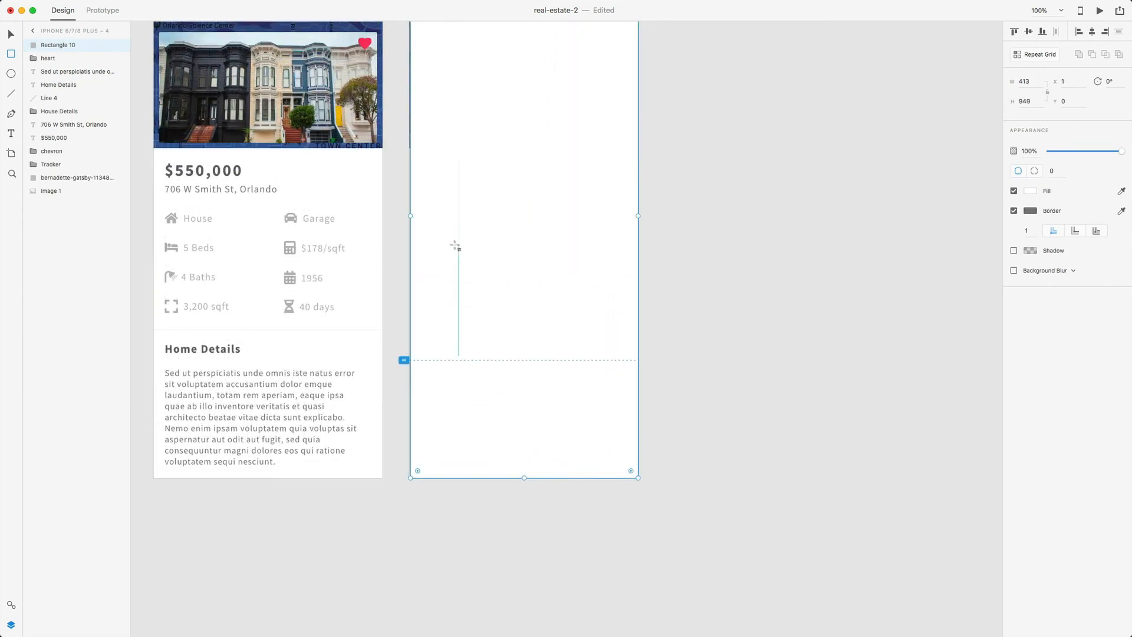
left_click_drag(415, 220, 410, 215)
scroll(480, 240, "up", 5)
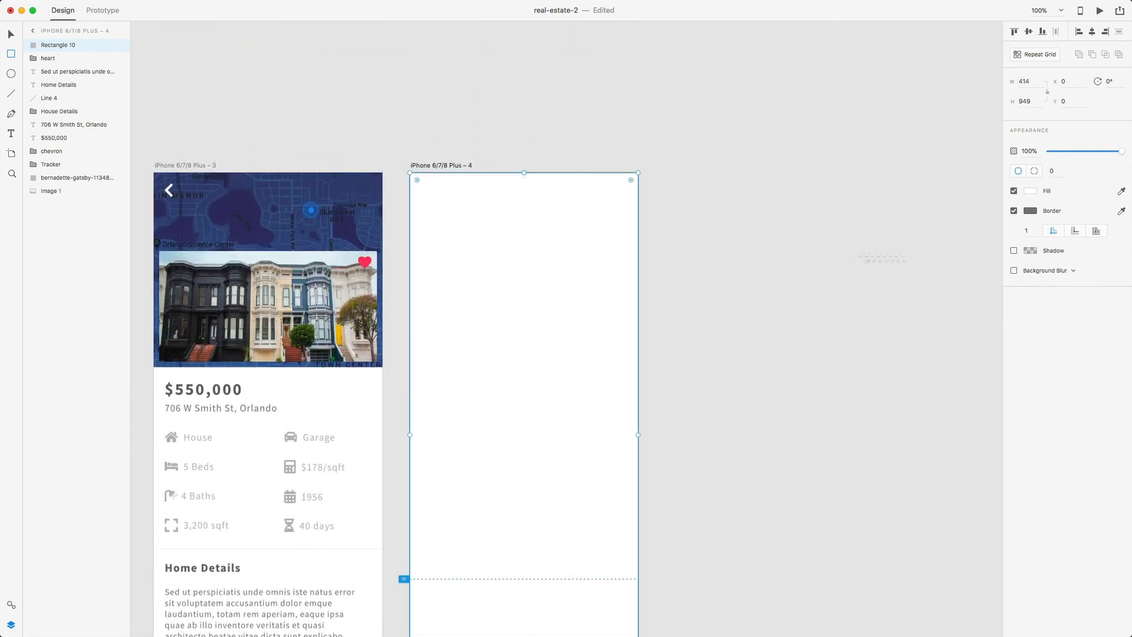
left_click(1013, 210)
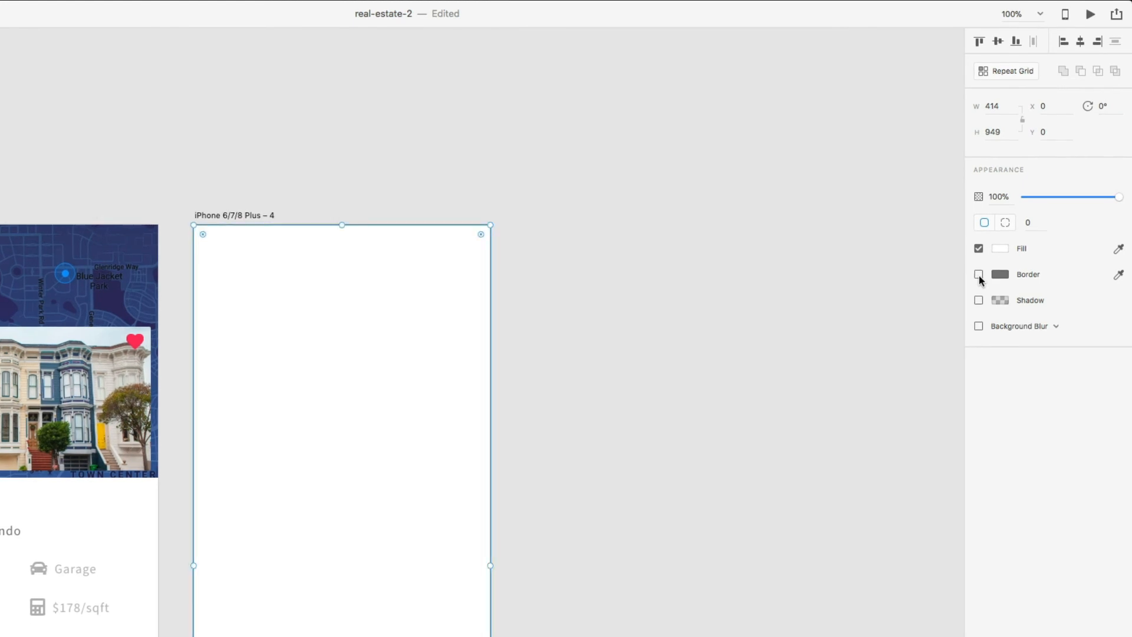
- Give the rectangle a background blur with amount 5 and brightness 2
left_click(978, 326)
scroll(704, 379, "down", 2)
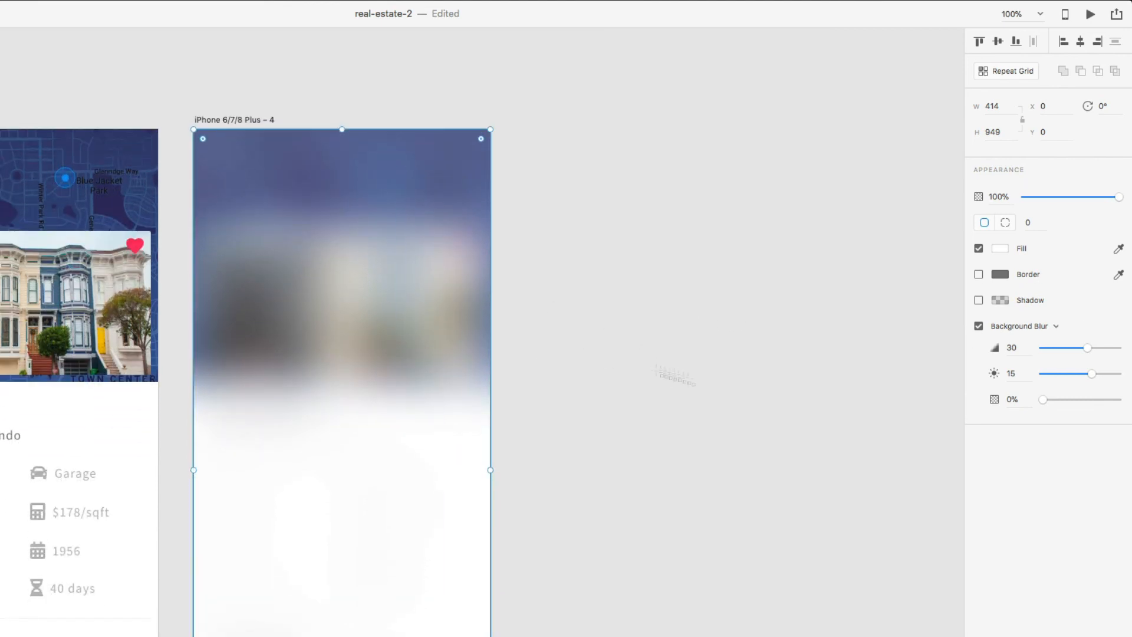
type("a")
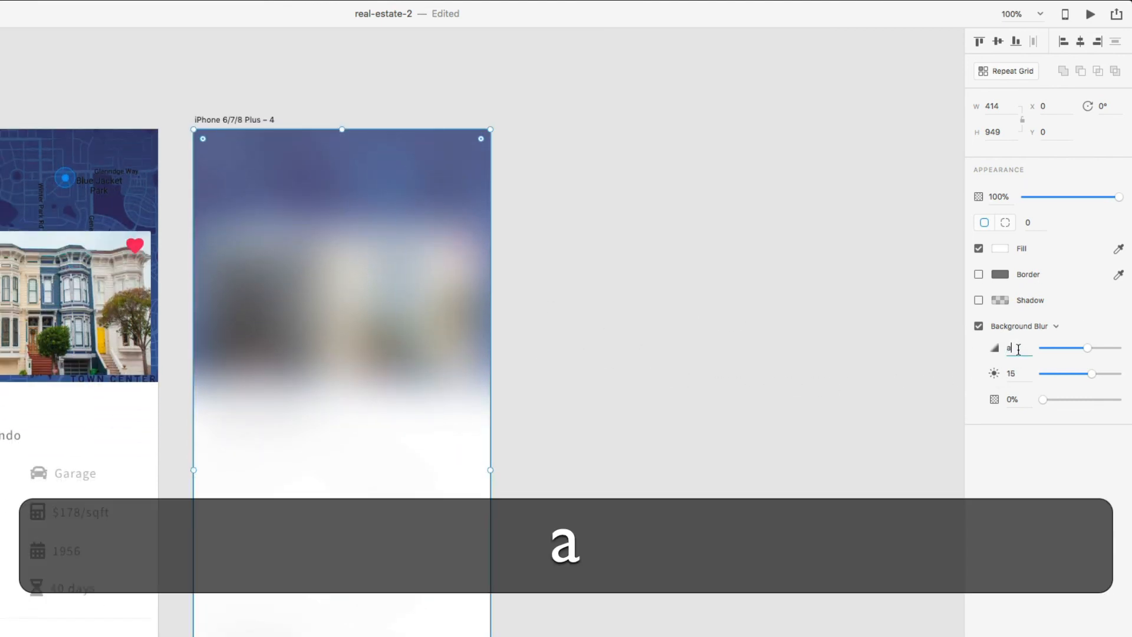
key("BackSpace")
type("5")
key("Return")
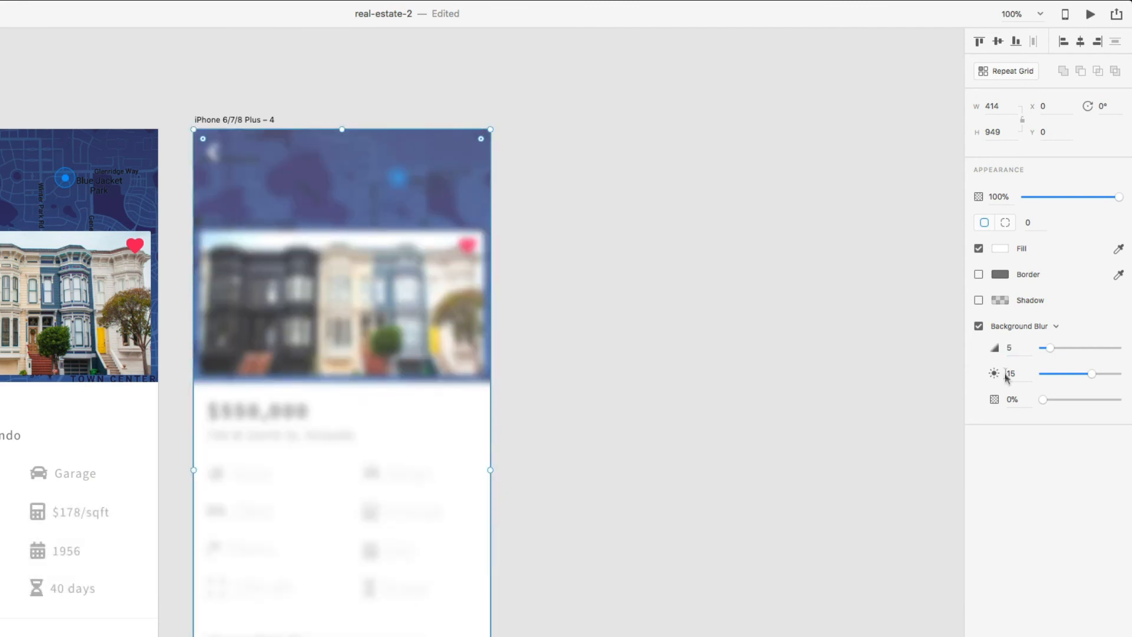
left_click_drag(1093, 375, 1067, 377)
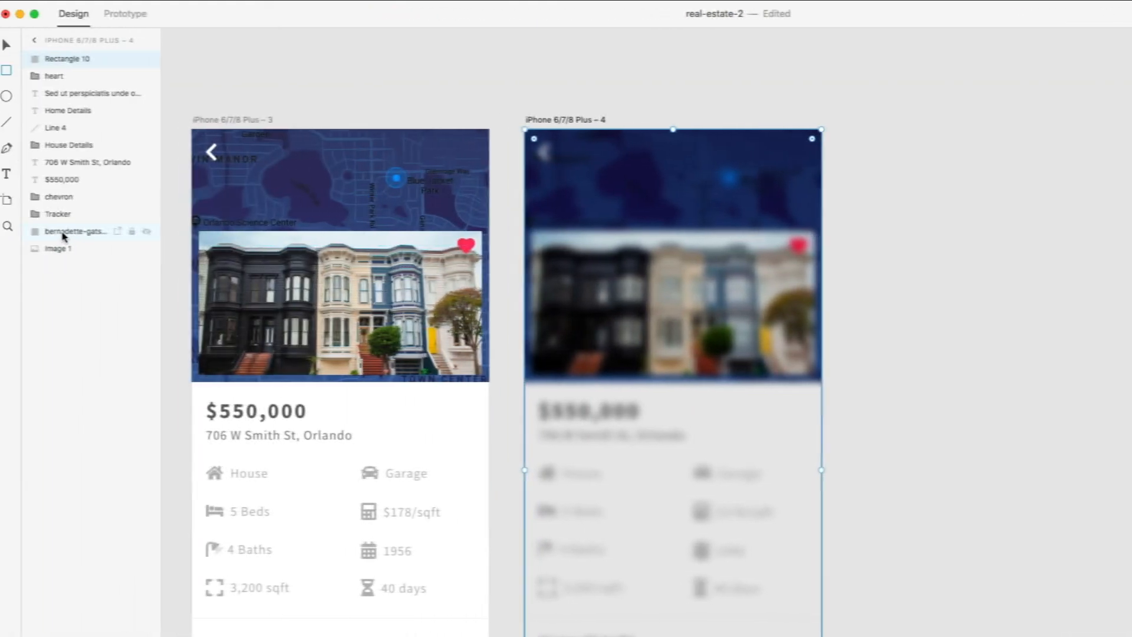
- Move the chevron layer above the blur rectangle in the Layers panel
left_click(77, 201)
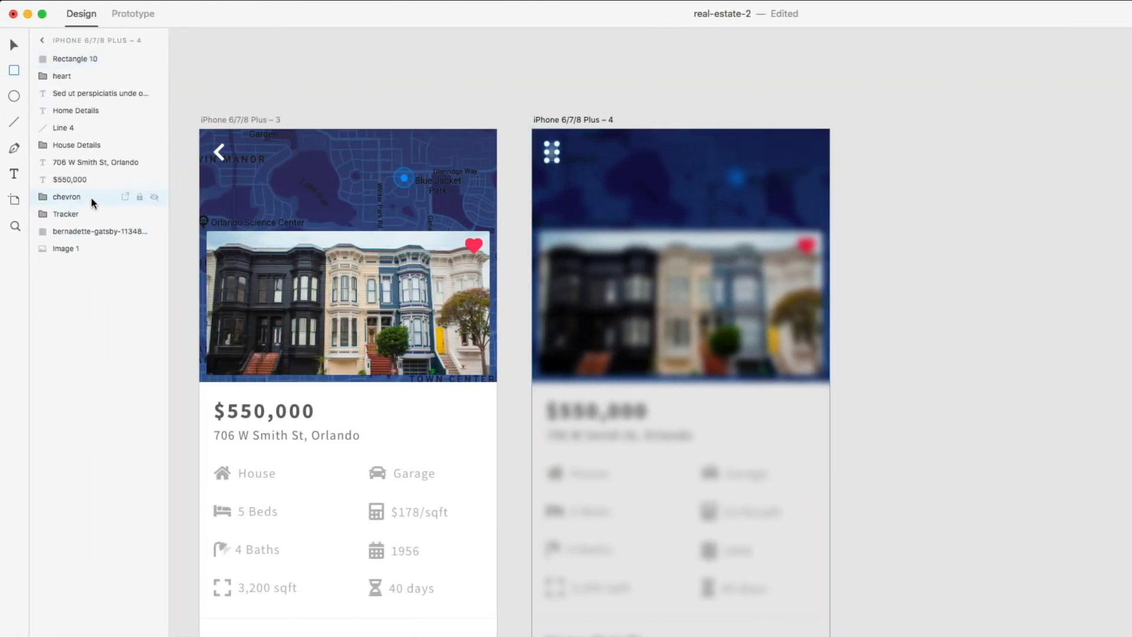
left_click_drag(92, 204, 77, 56)
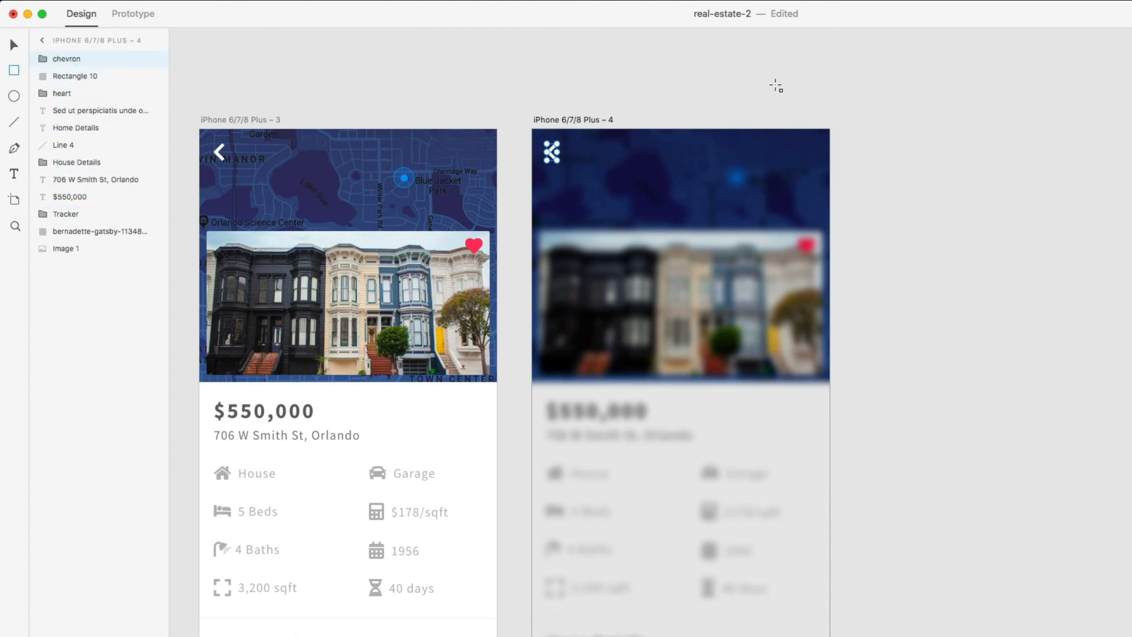
key("v")
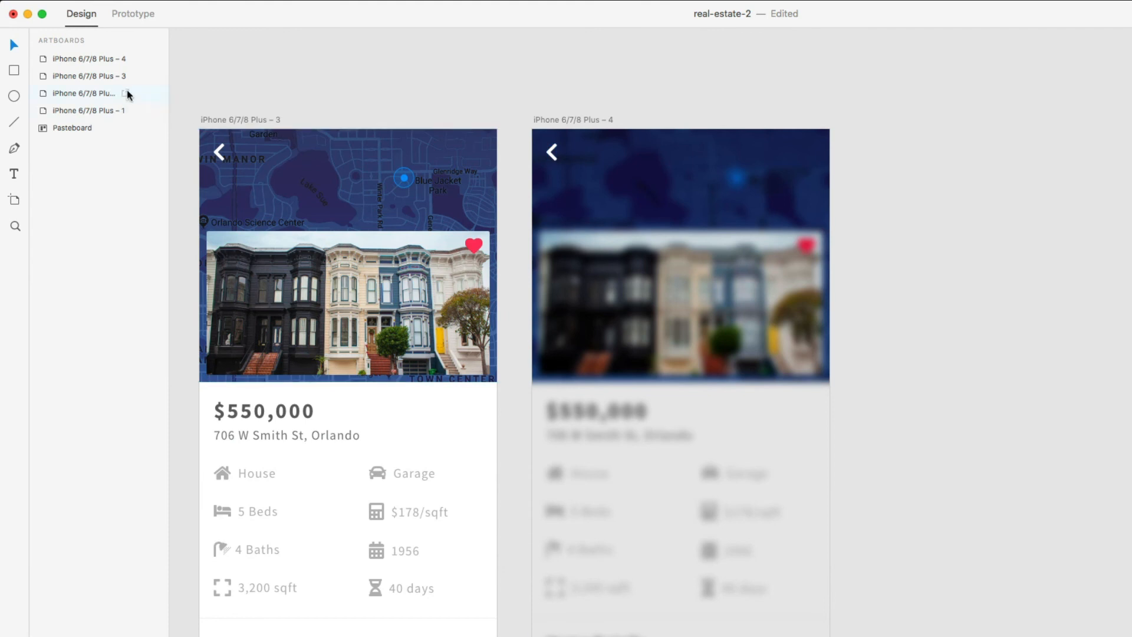
- Rename the Rectangle 10 layer in artboard 4 to 'Blur'
left_click(576, 118)
double_click(83, 59)
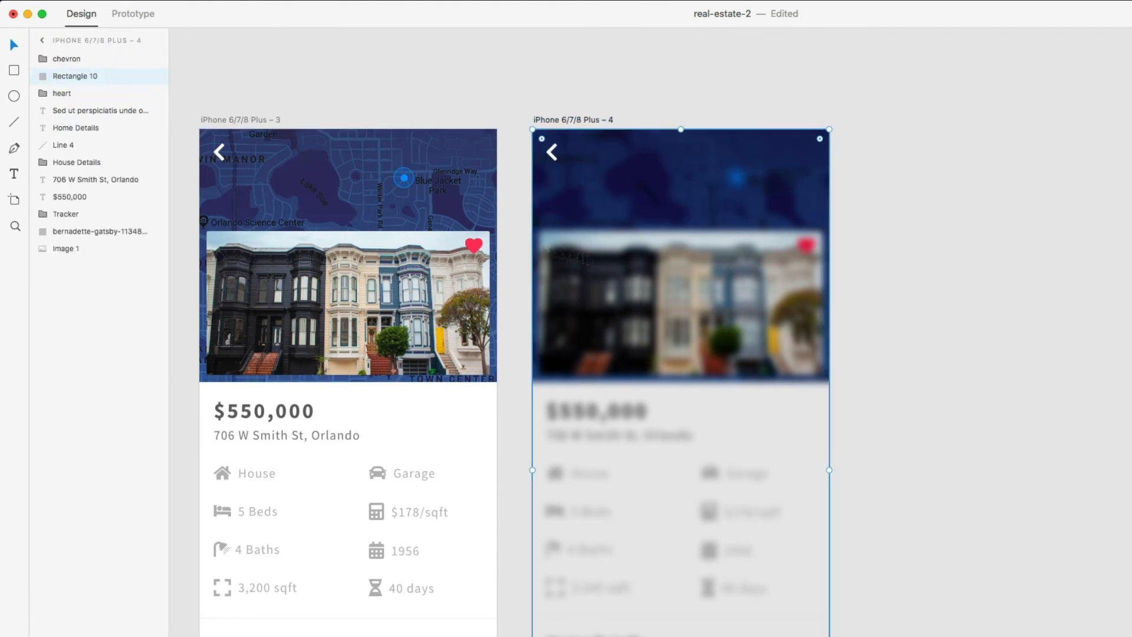
double_click(82, 80)
type("Blur")
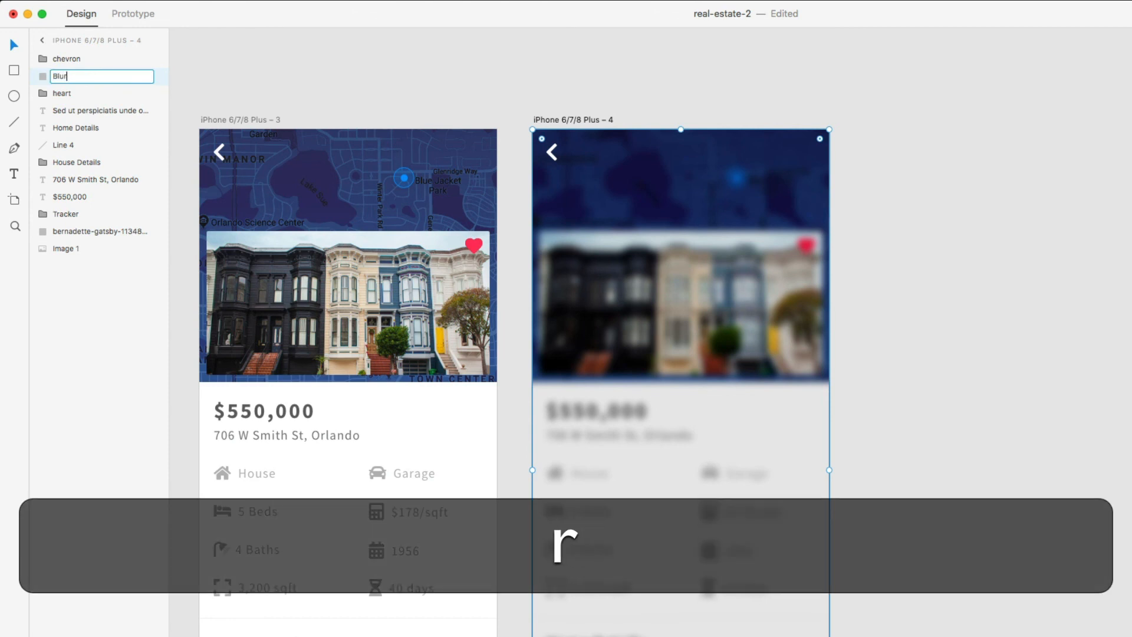
key("Return")
left_click(944, 222)
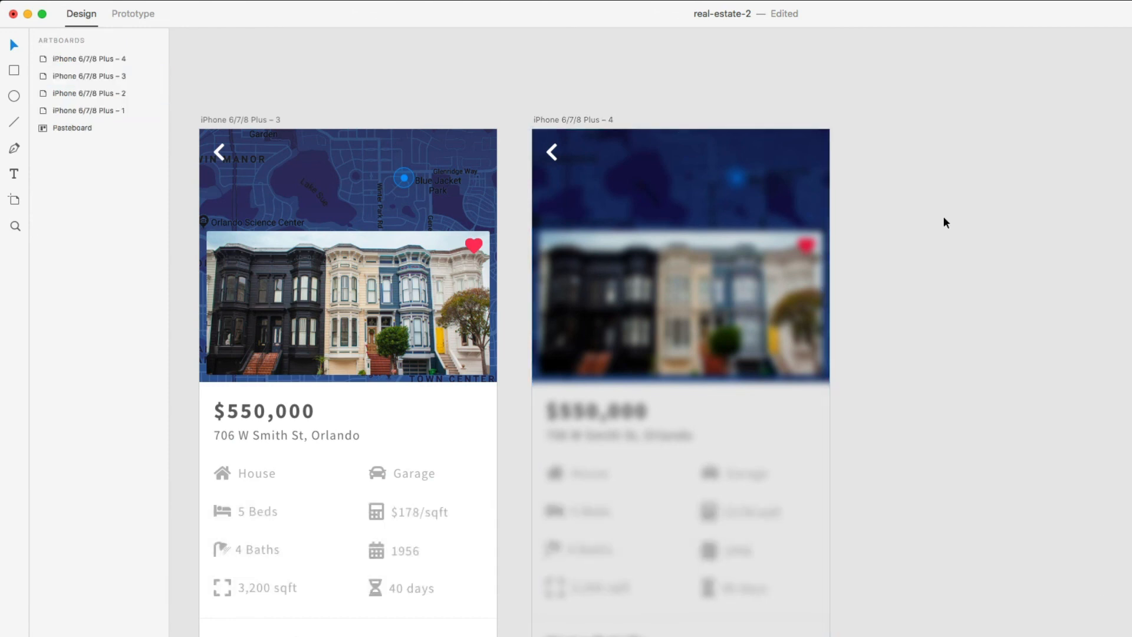
scroll(946, 222, "down", 1)
- Draw a white card rectangle on artboard 4, widened evenly to 374 px
key("r")
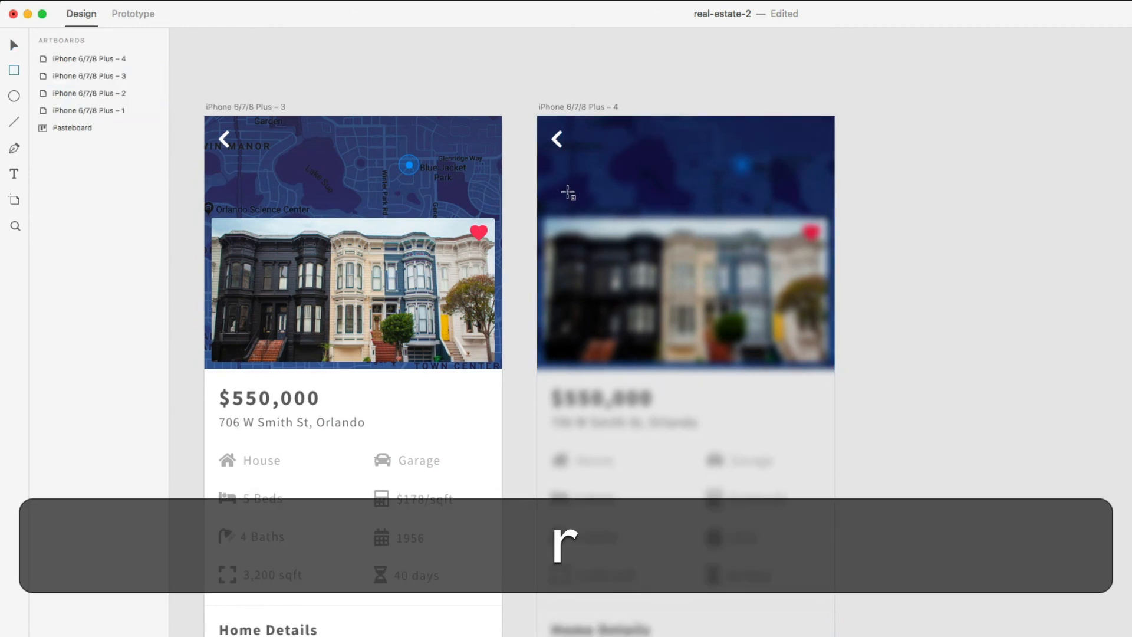
left_click_drag(569, 191, 707, 636)
left_click_drag(589, 556, 624, 463)
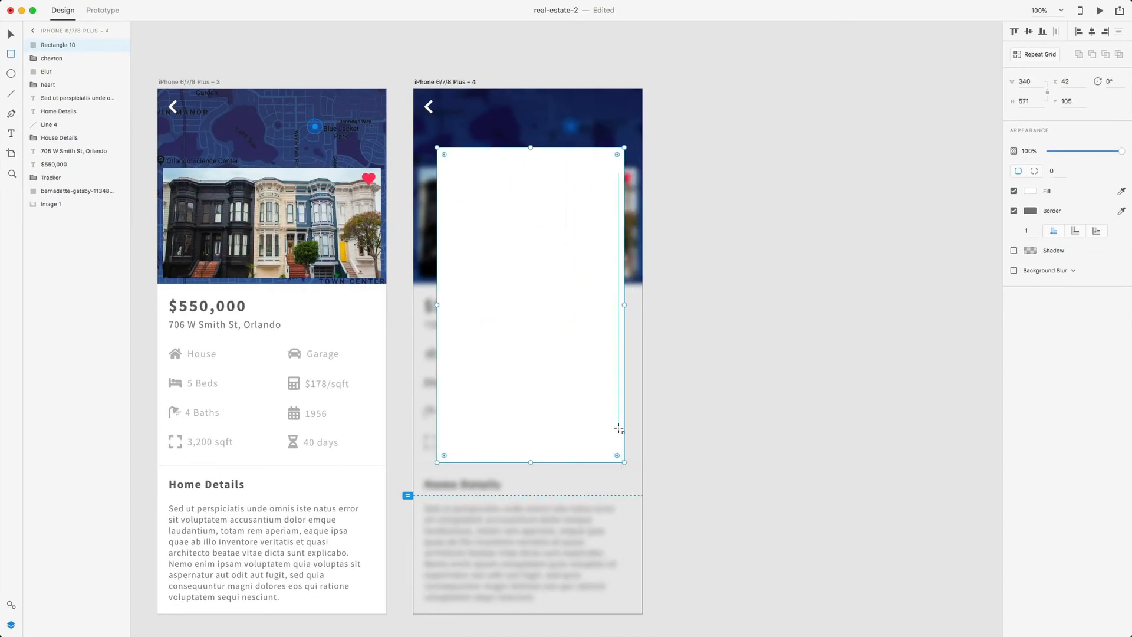
key("v")
left_click_drag(581, 345, 582, 346)
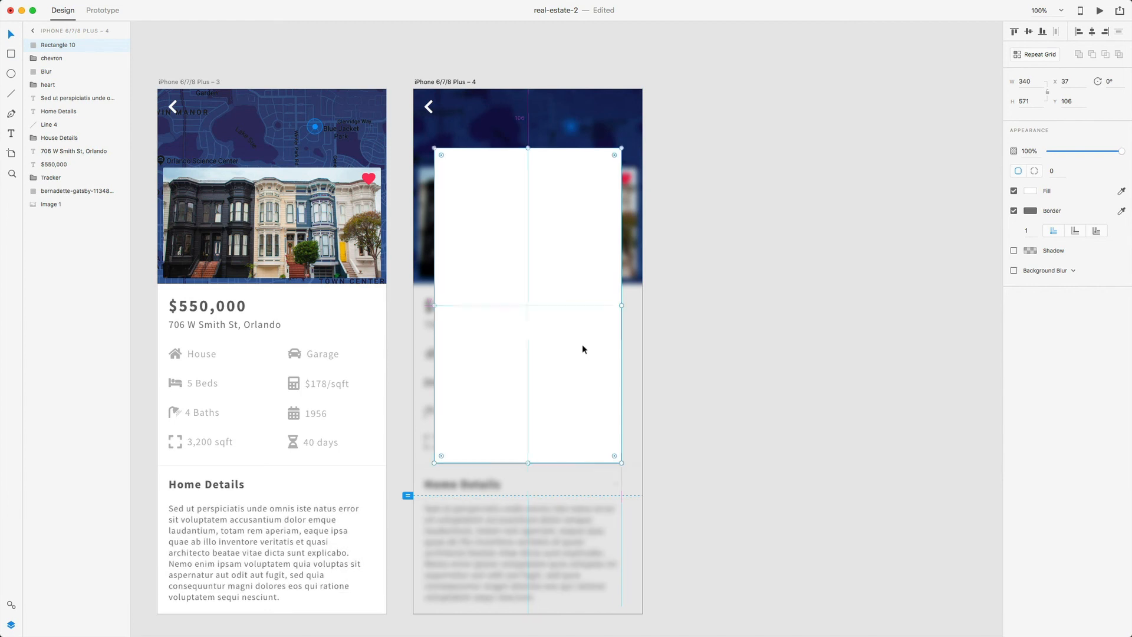
scroll(580, 347, "up", 1)
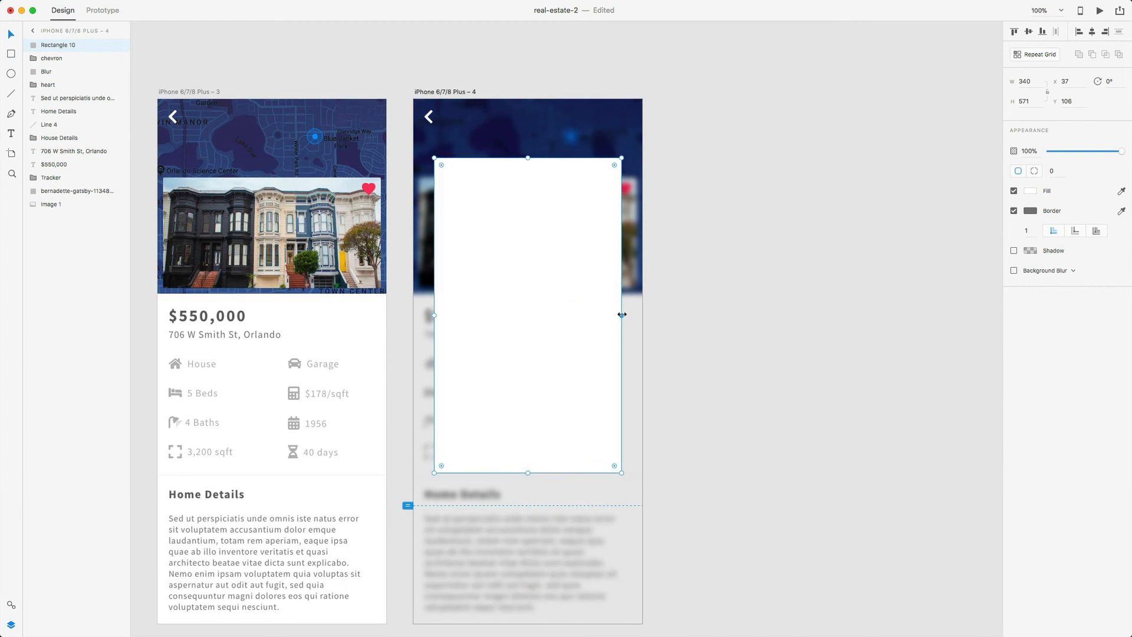
left_click_drag(621, 315, 629, 313)
left_click_drag(435, 314, 425, 315)
- Remove the card's border and give it a 0/3/6 drop shadow
left_click(678, 321)
left_click(597, 286)
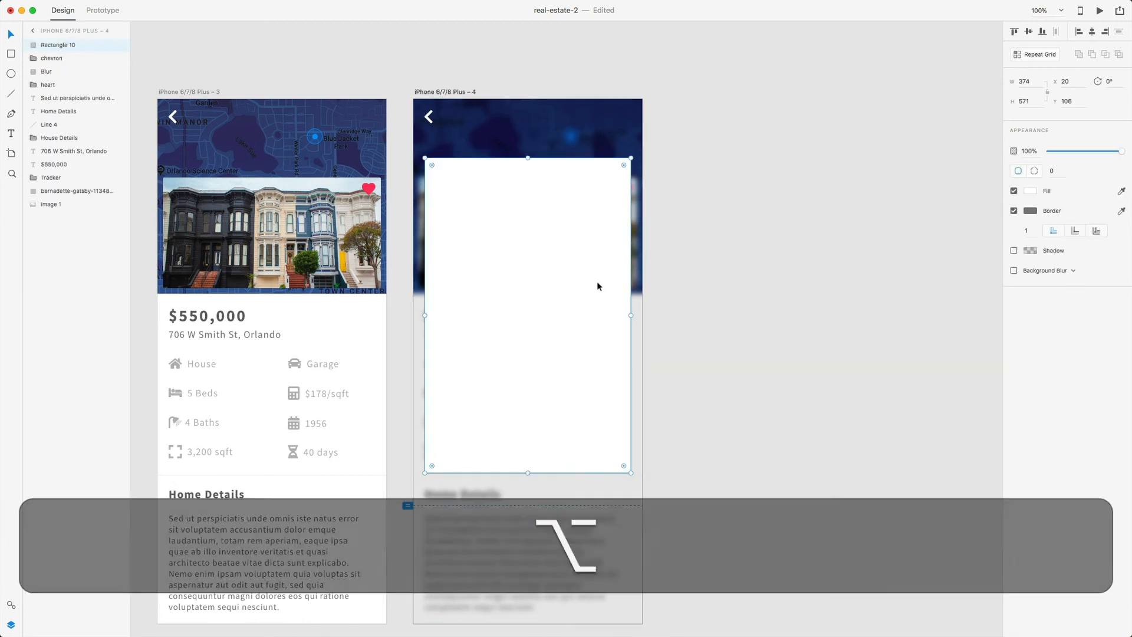
left_click(1014, 211)
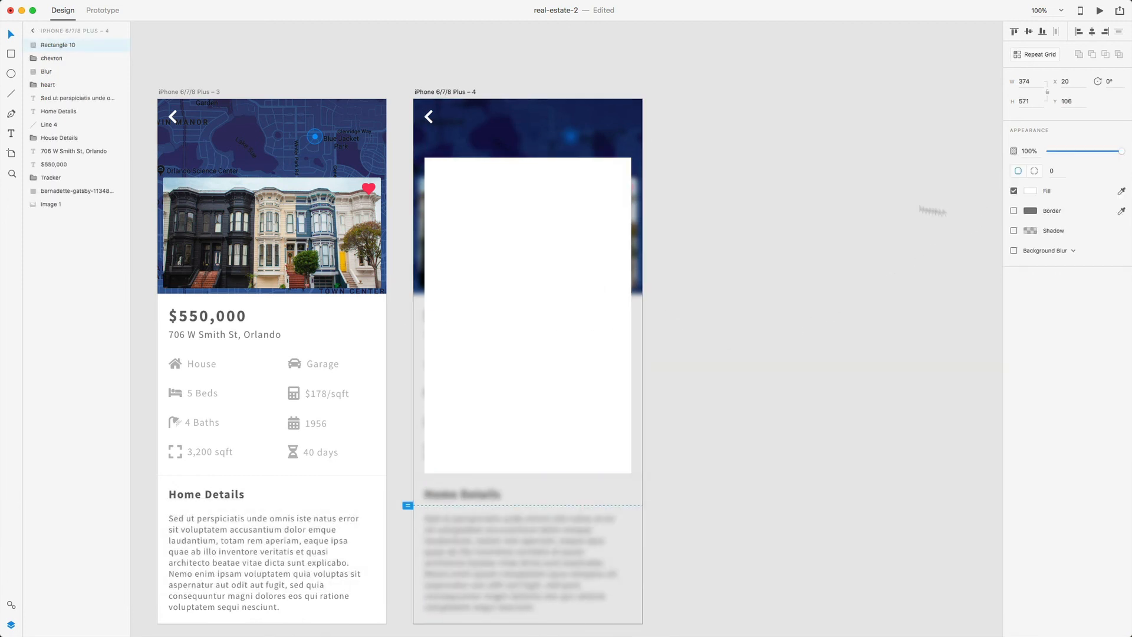
left_click(1014, 230)
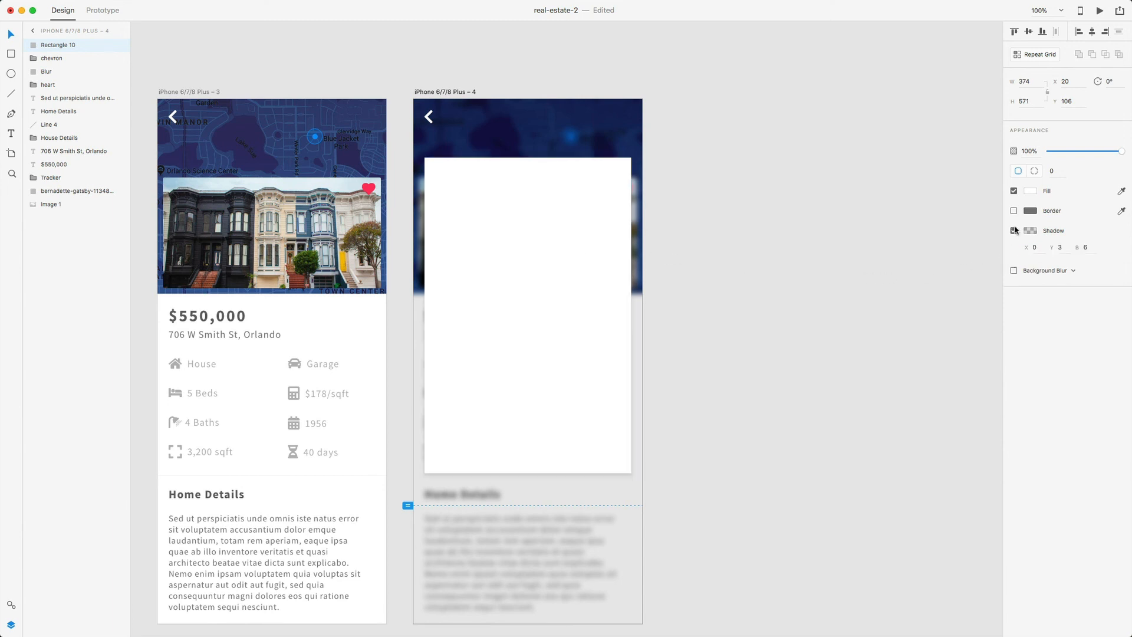
left_click(733, 394)
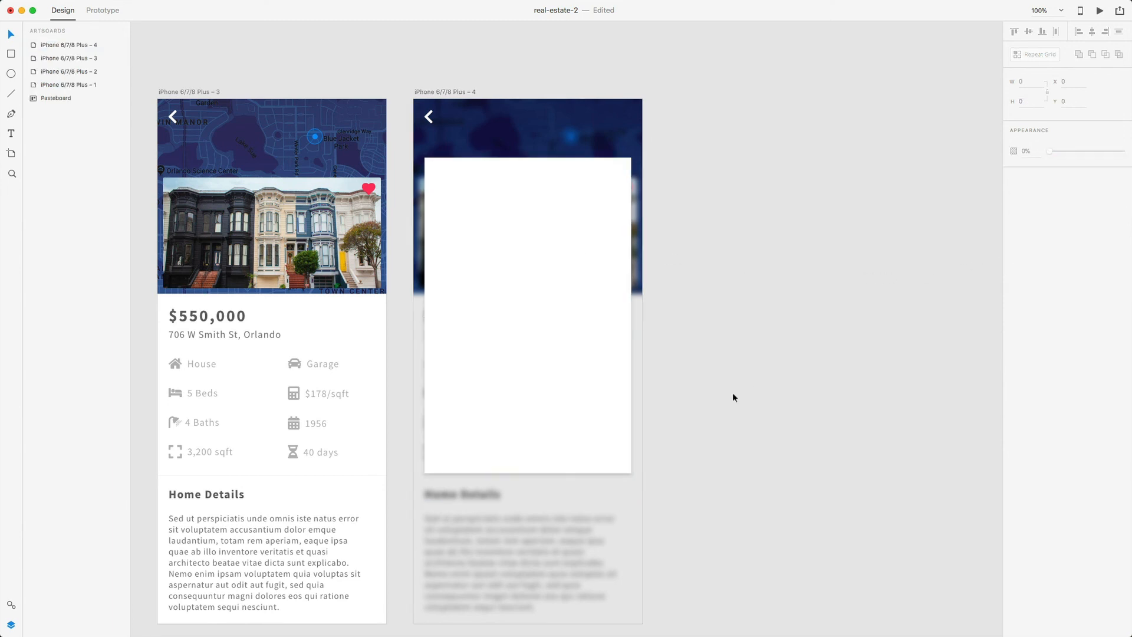
left_click(554, 340)
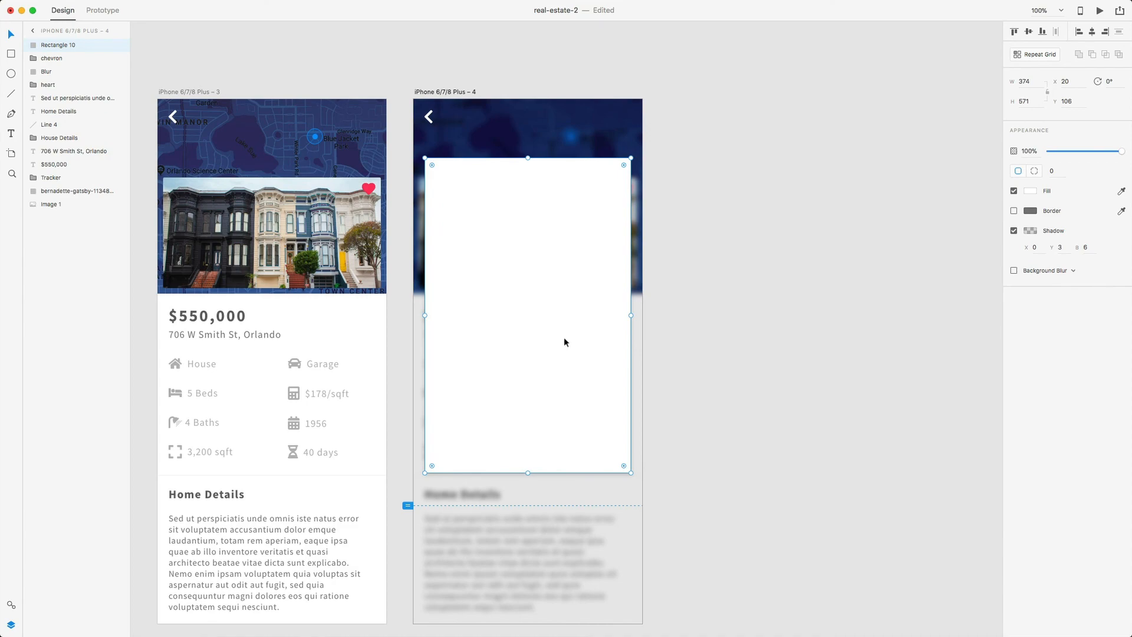
key("ctrl+Up")
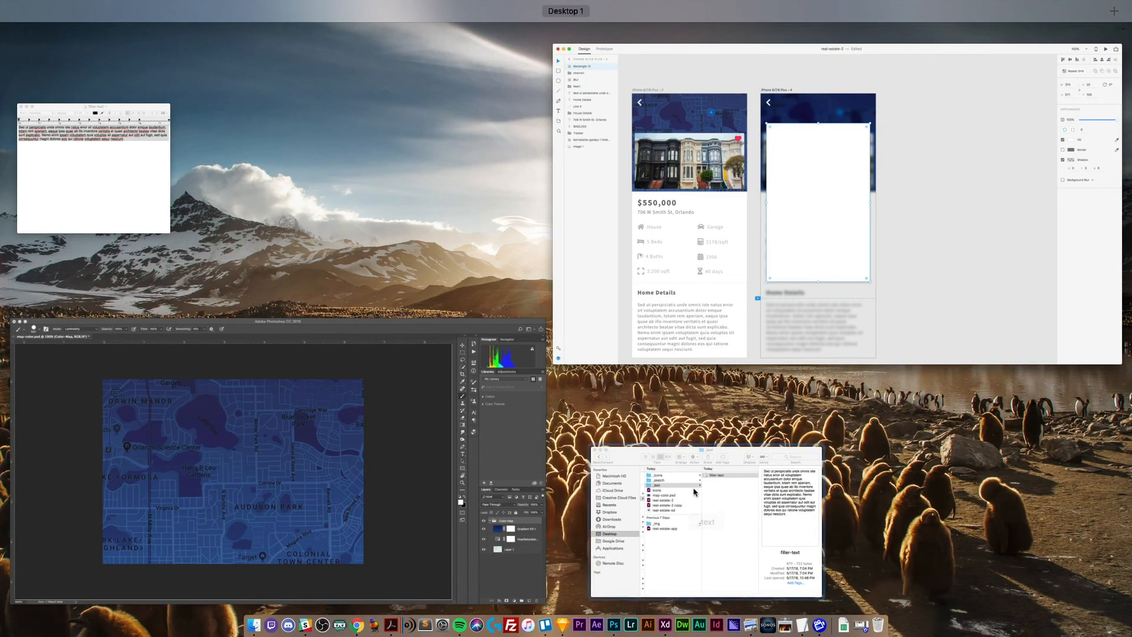
- Drop the staircase jpg from _img/_interior into the white card
left_click(694, 491)
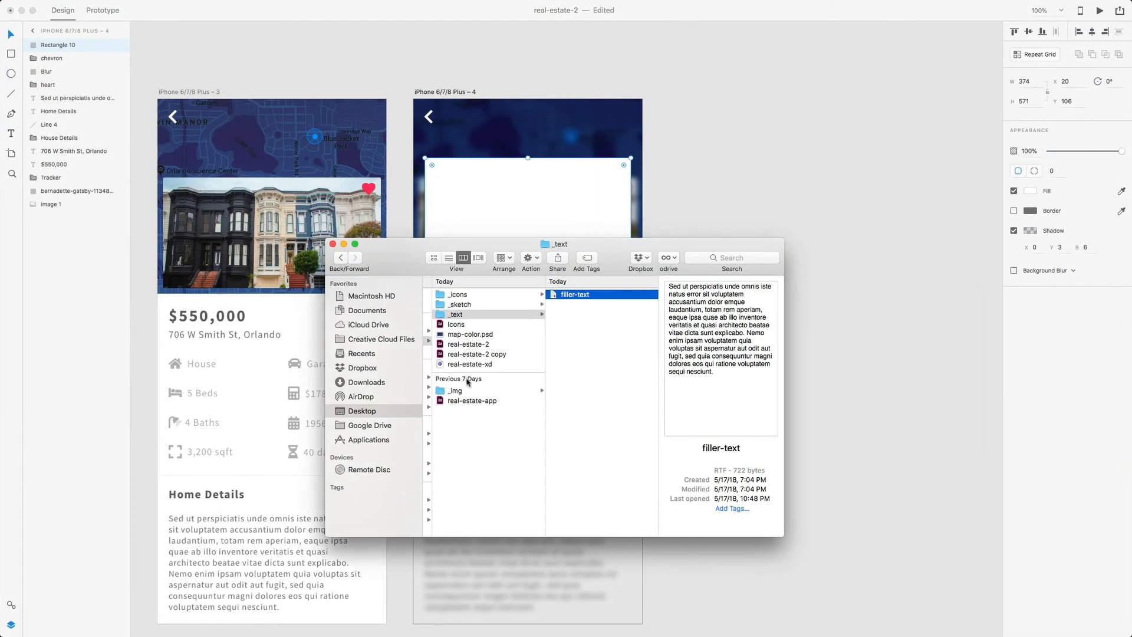
left_click(469, 391)
left_click(586, 307)
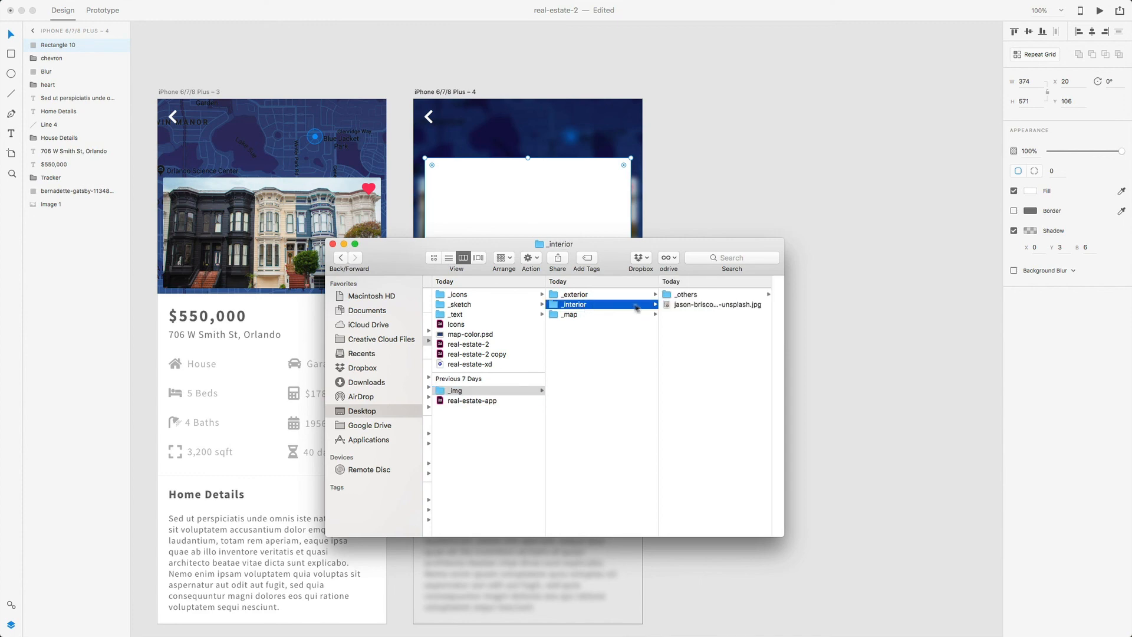
left_click(677, 306)
left_click_drag(613, 266, 566, 403)
left_click_drag(563, 443, 545, 357)
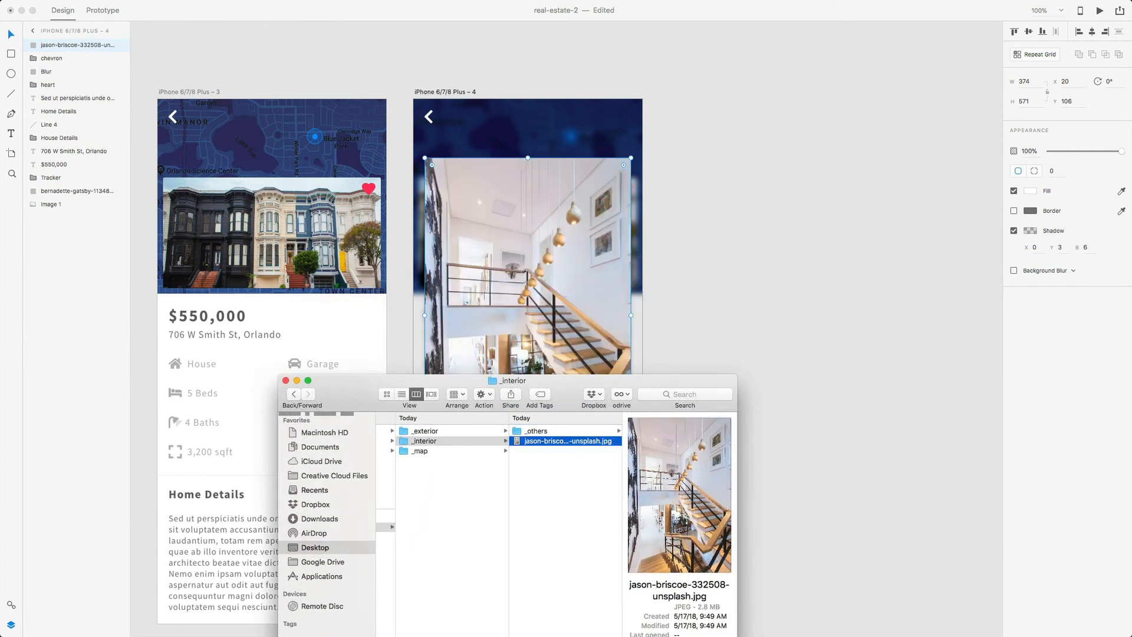
left_click(825, 354)
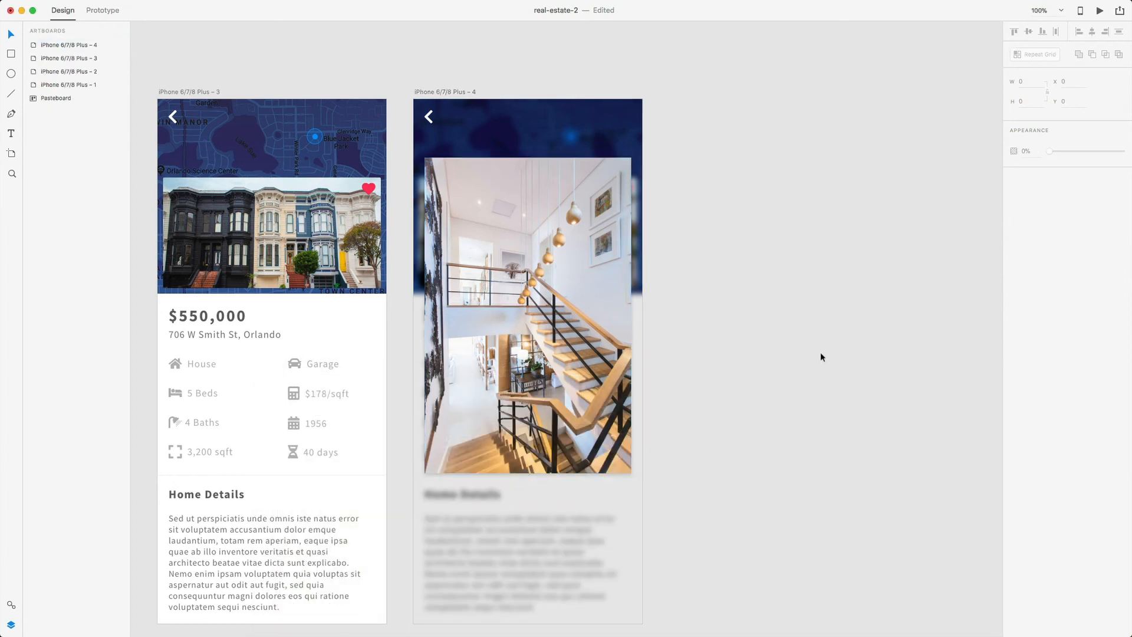
- Move the staircase photo up to Y 72, just below the back chevron
left_click_drag(552, 264, 552, 255)
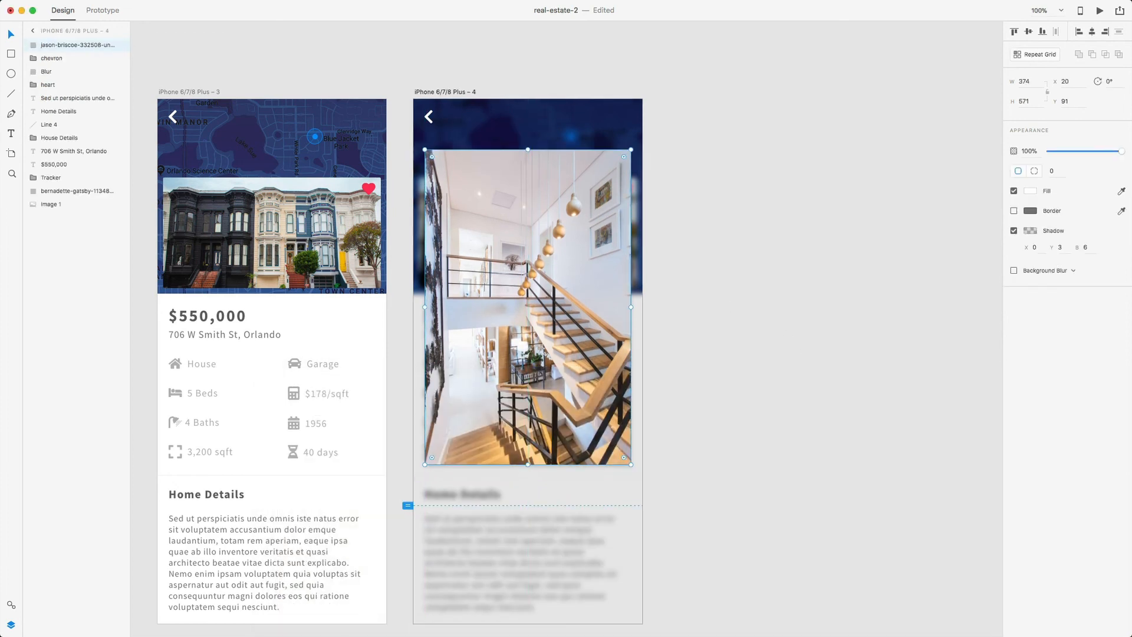
key("alt")
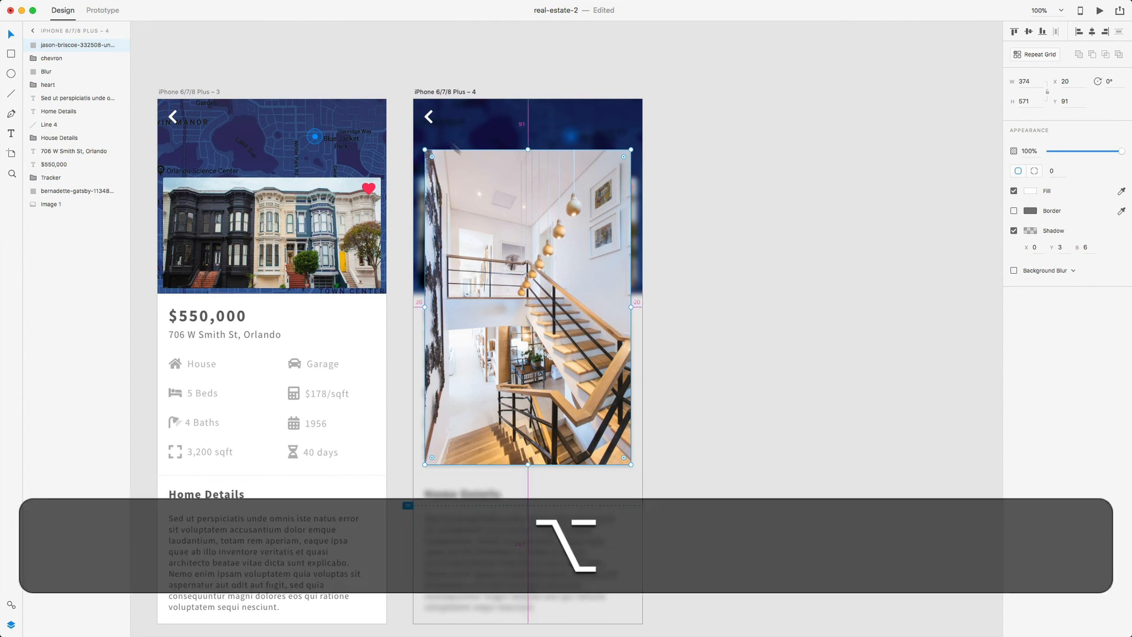
left_click_drag(468, 184, 467, 174)
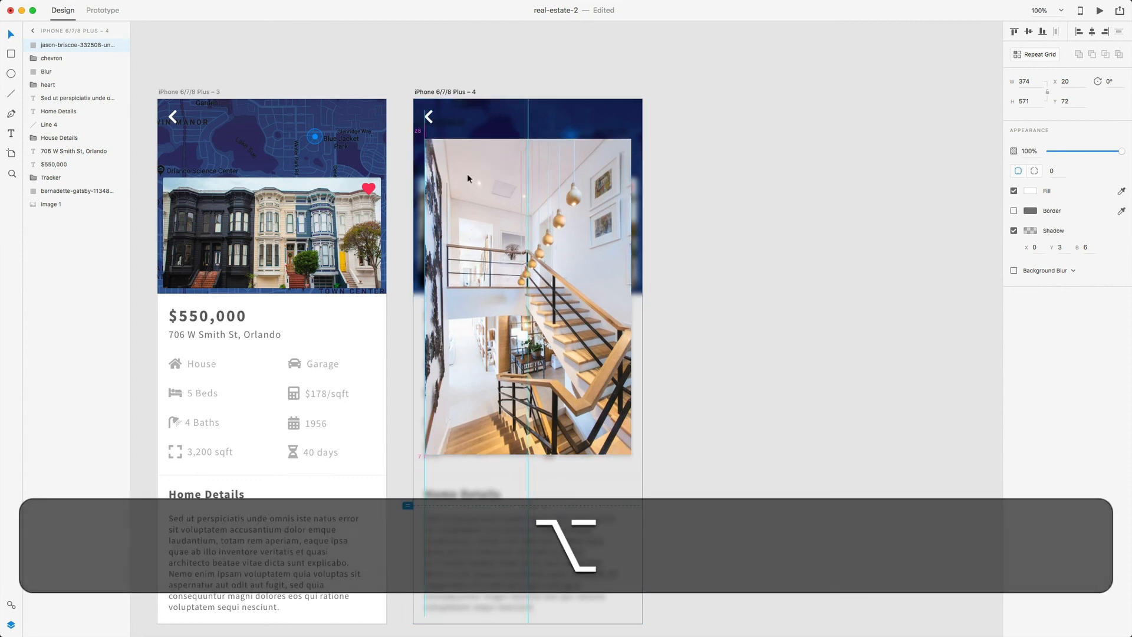
key("alt")
left_click(652, 194)
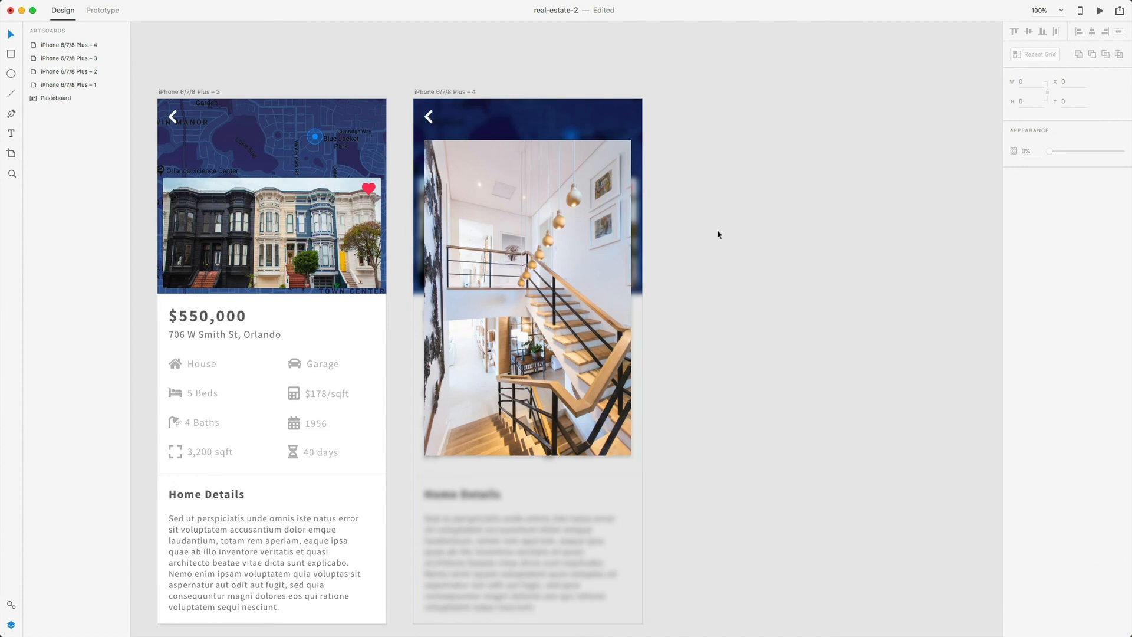
- Zoom out to 75% to show all four artboards, enter Prototype mode, and select artboard 1's first Estate Card
scroll(718, 233, "left", 3)
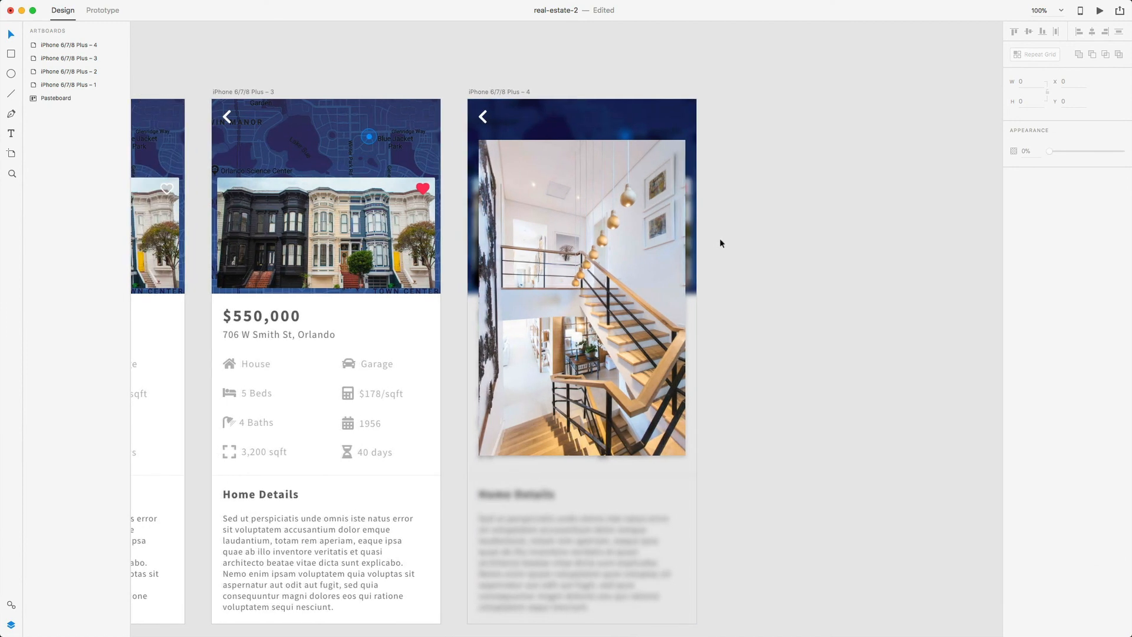
key("super+minus")
scroll(722, 240, "left", 3)
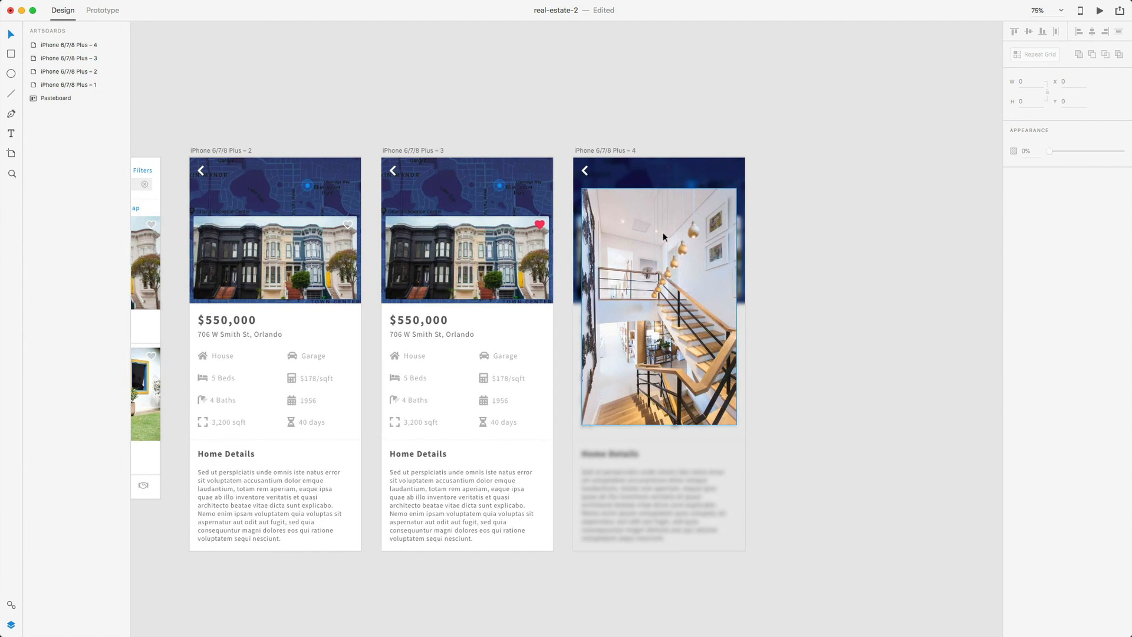
scroll(662, 232, "left", 5)
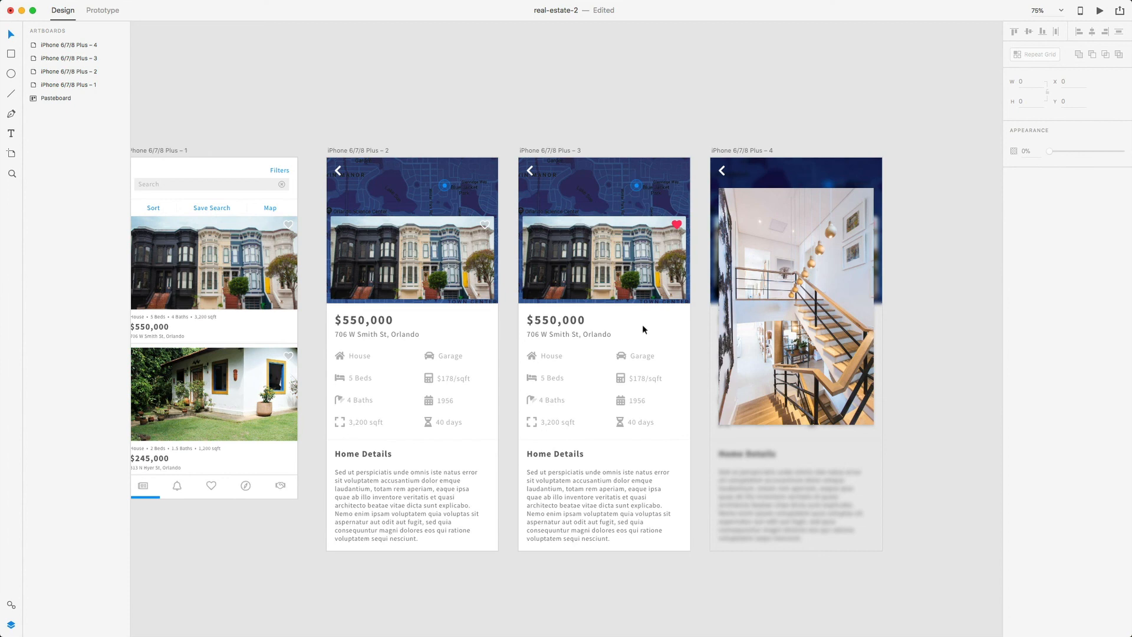
scroll(642, 324, "left", 3)
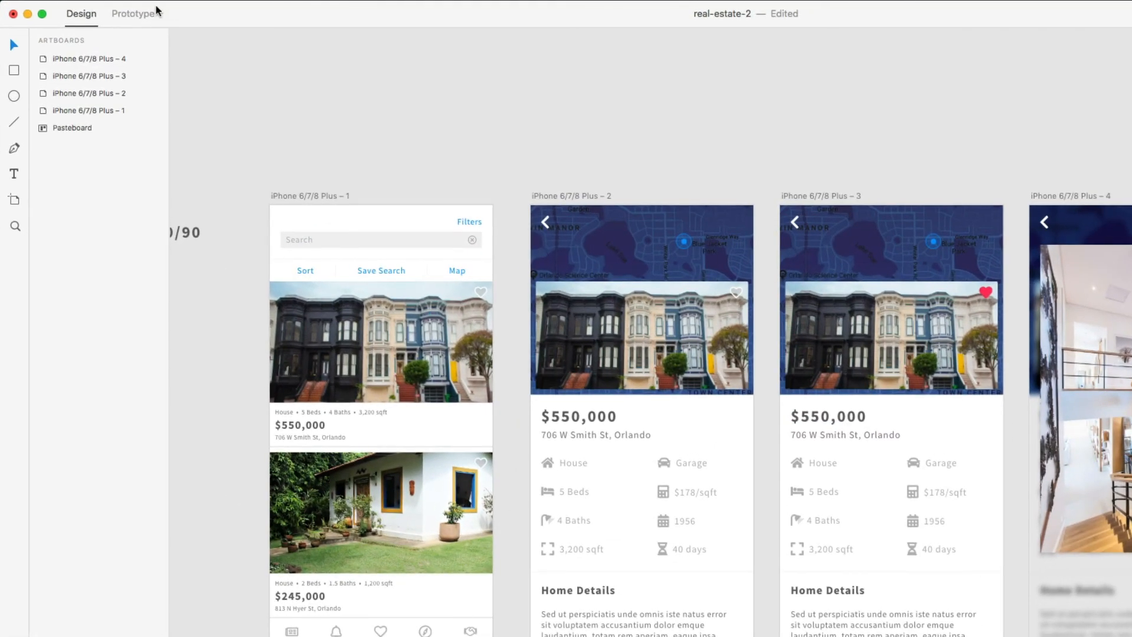
left_click(103, 10)
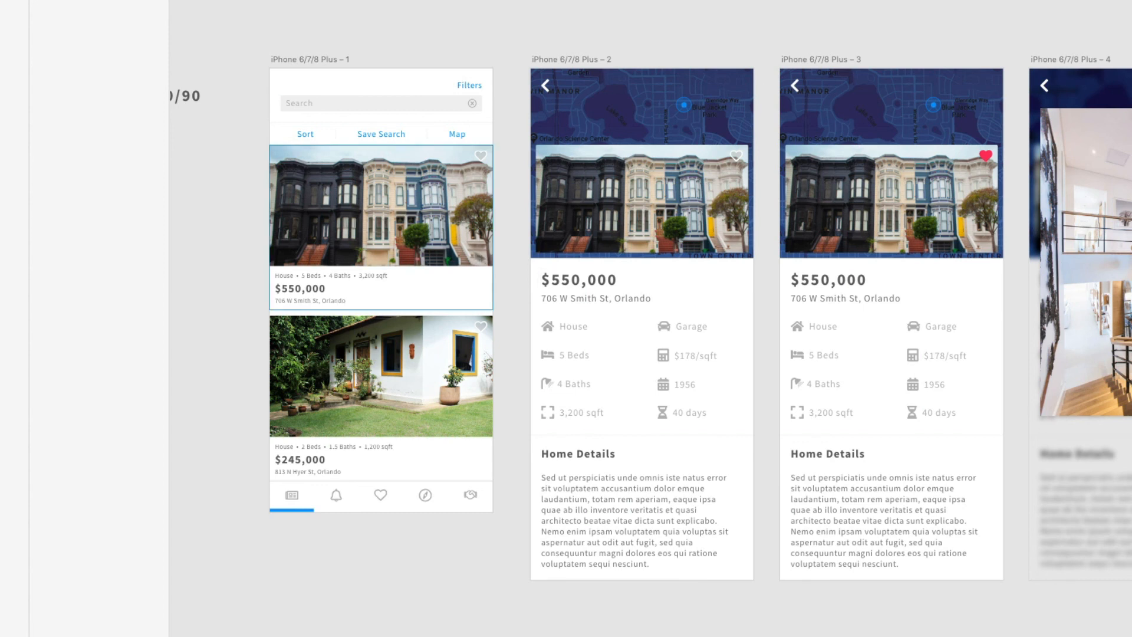
left_click(458, 220)
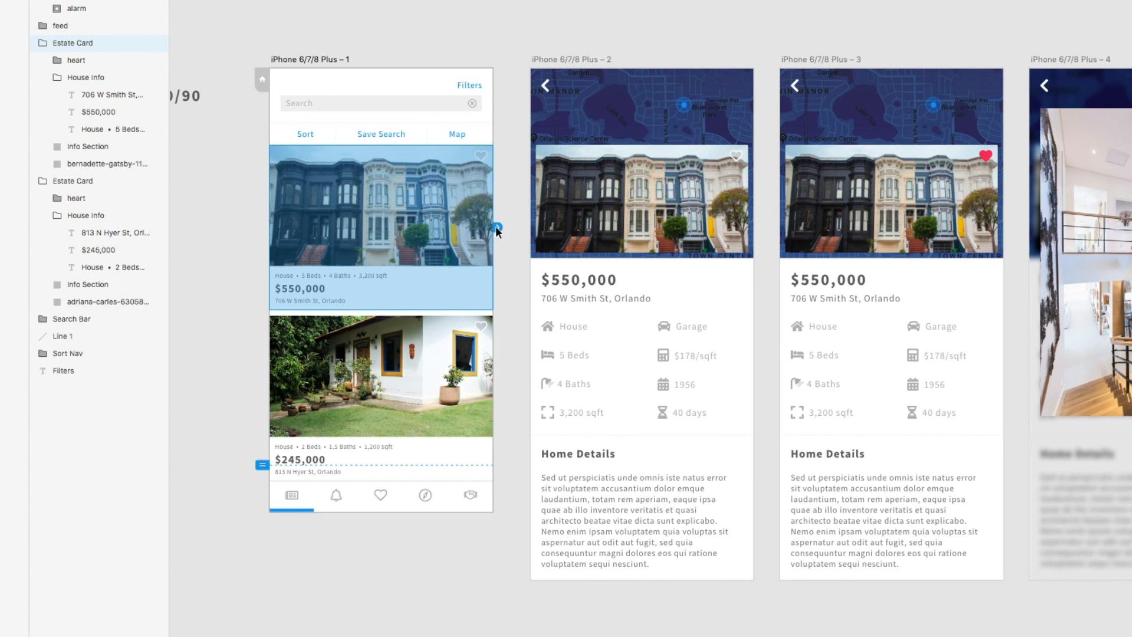
- Link the first listing card to iPhone 6/7/8 Plus – 2 with a Slide Left transition
left_click_drag(497, 227, 584, 248)
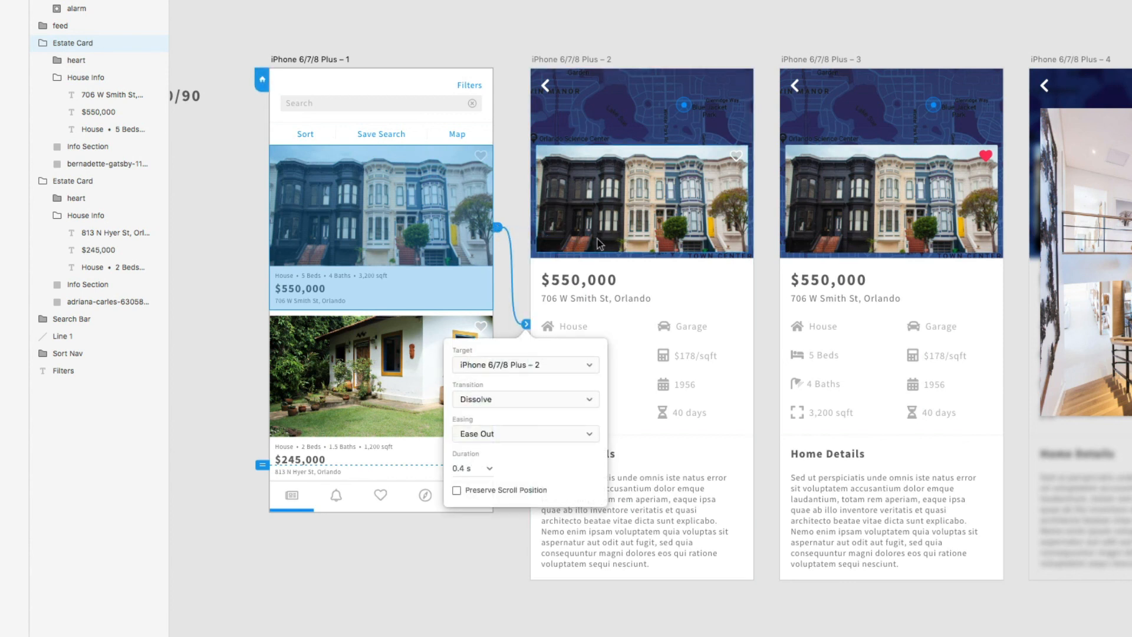
left_click(585, 401)
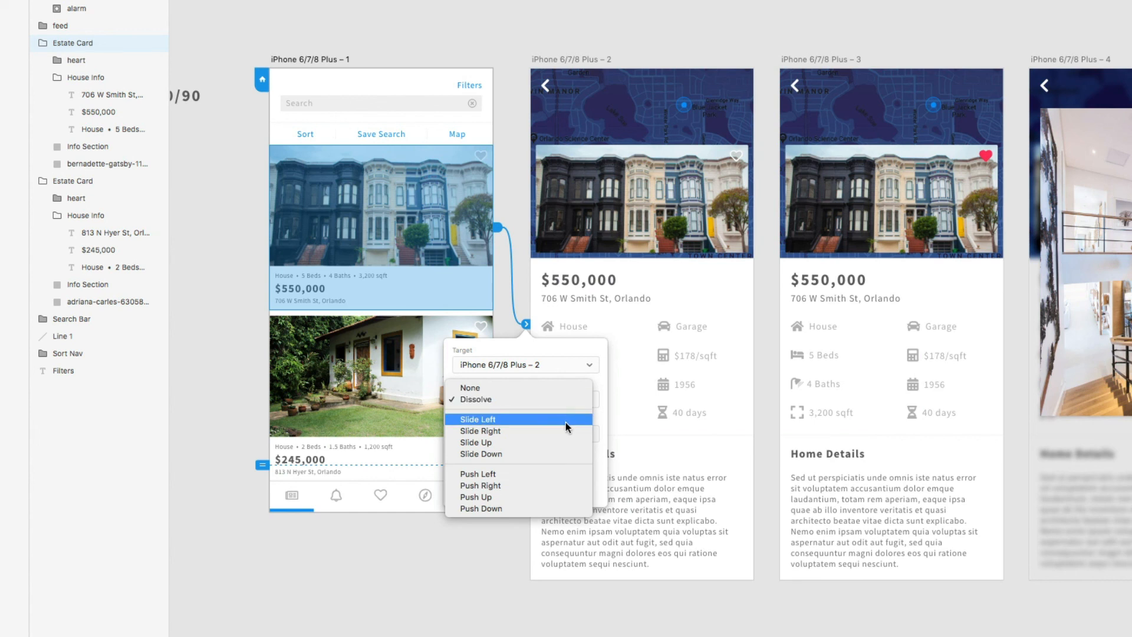
left_click(565, 422)
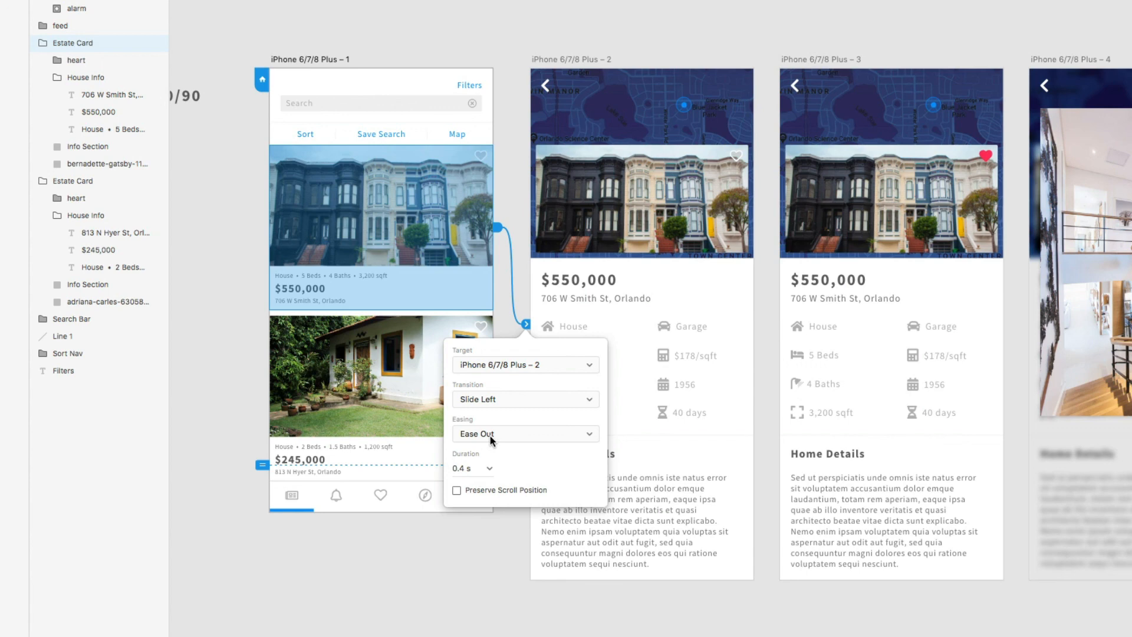
left_click(661, 29)
left_click(328, 60)
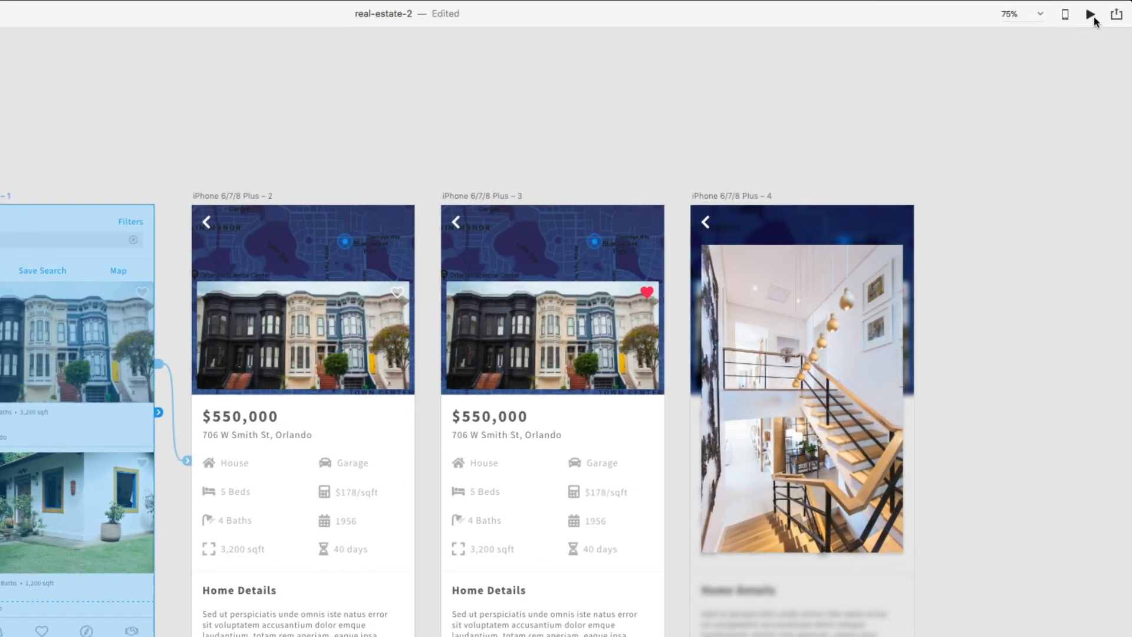
left_click(1090, 14)
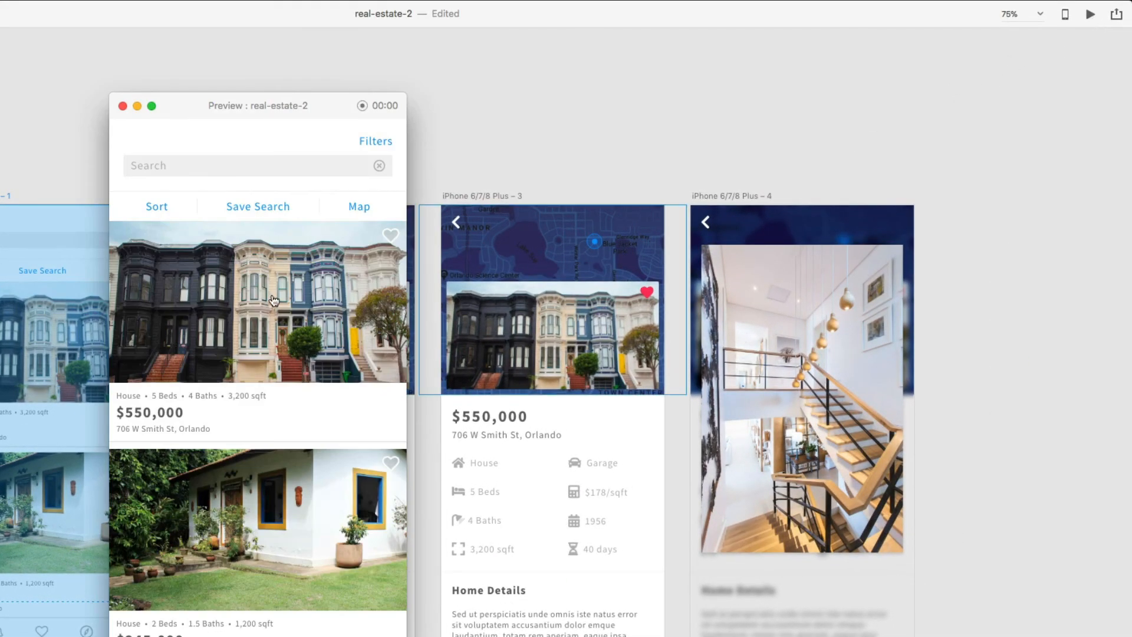
left_click(297, 317)
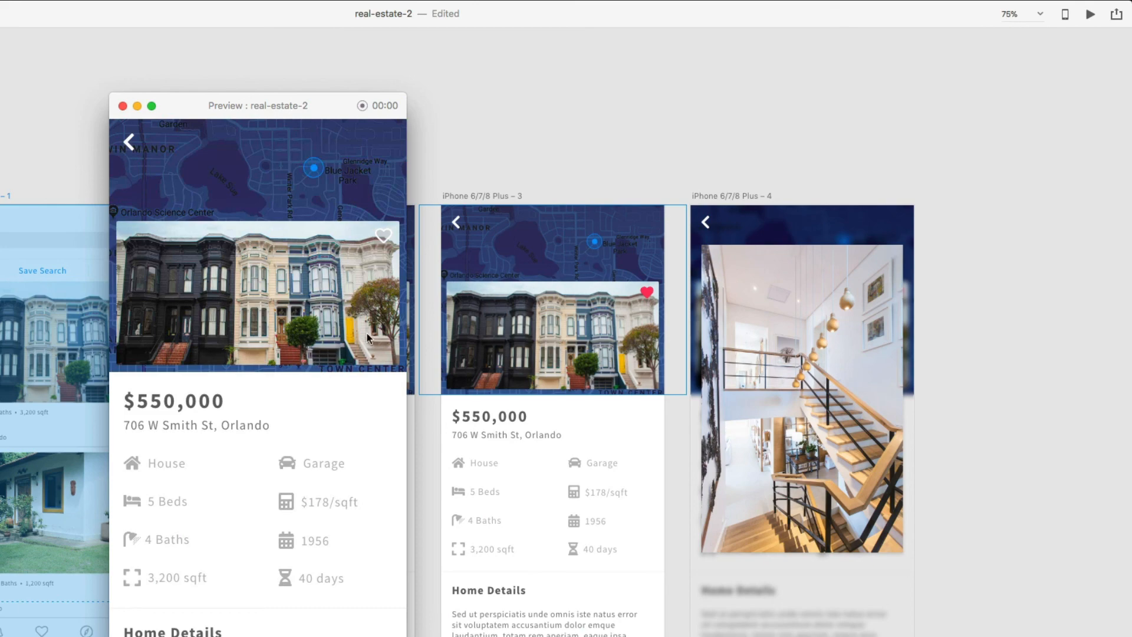
left_click(123, 106)
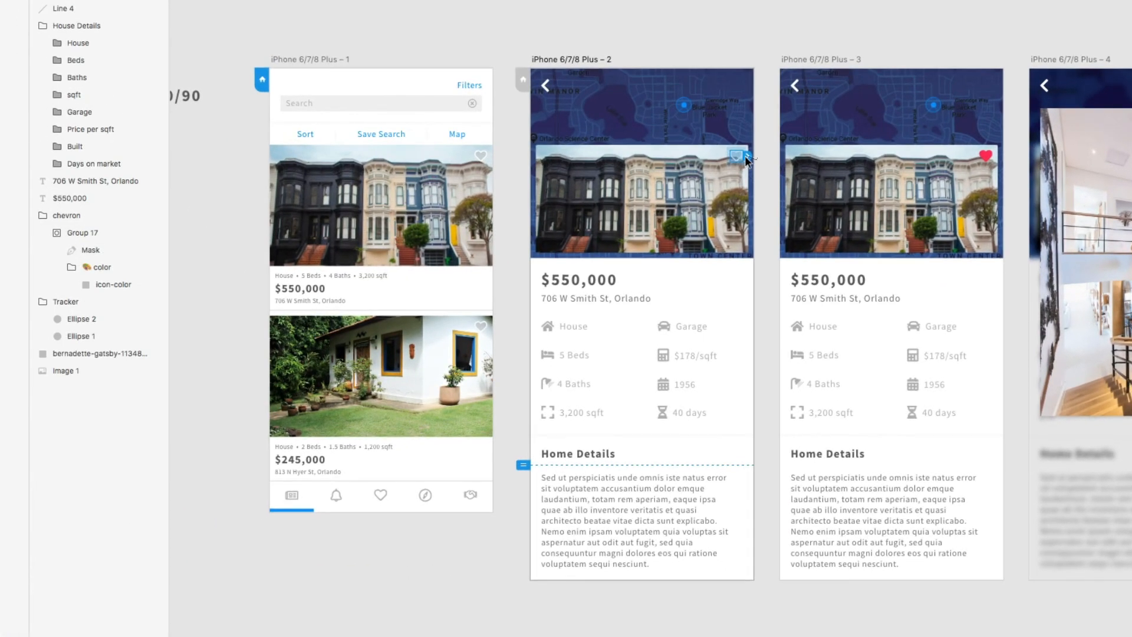
- Link artboard 2's heart to artboard 3 with transition set to None
left_click_drag(751, 165, 873, 209)
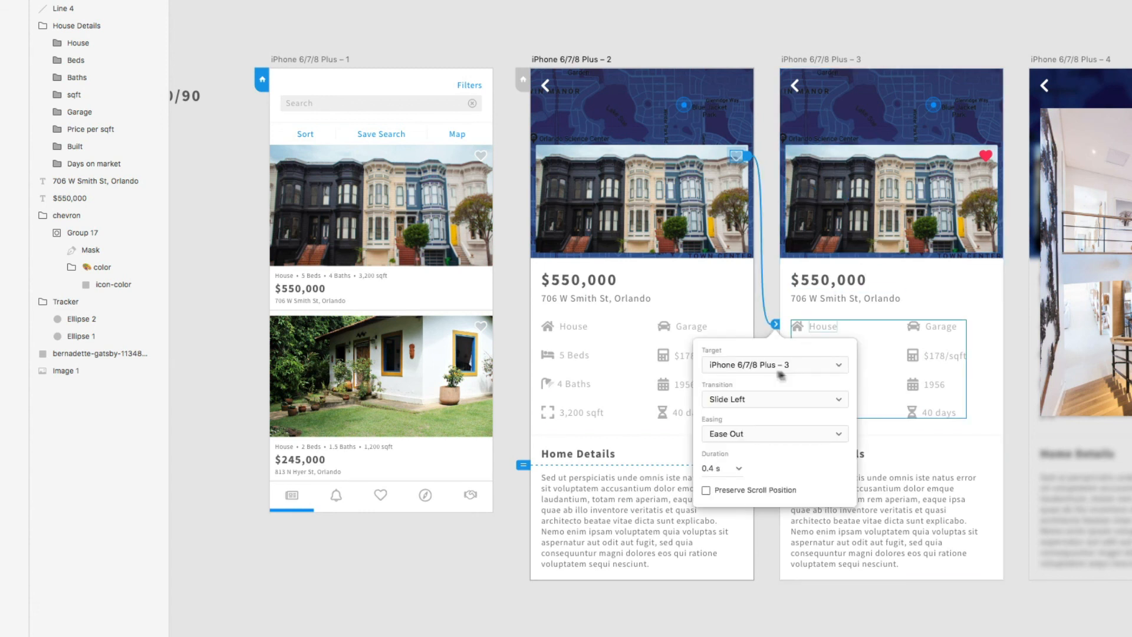
left_click(767, 400)
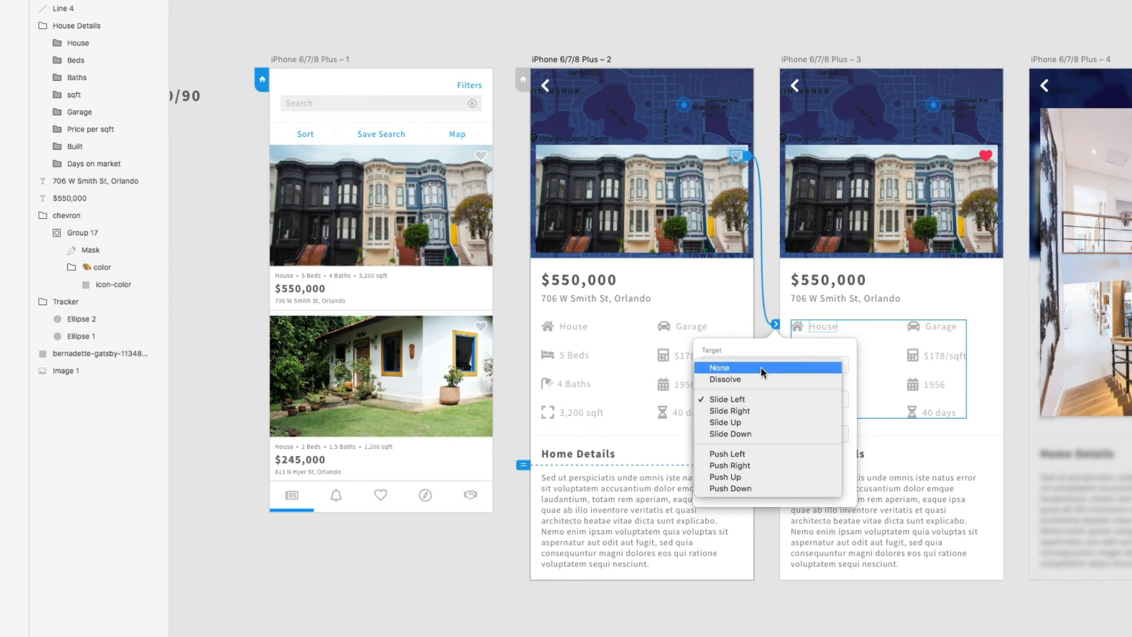
left_click(760, 367)
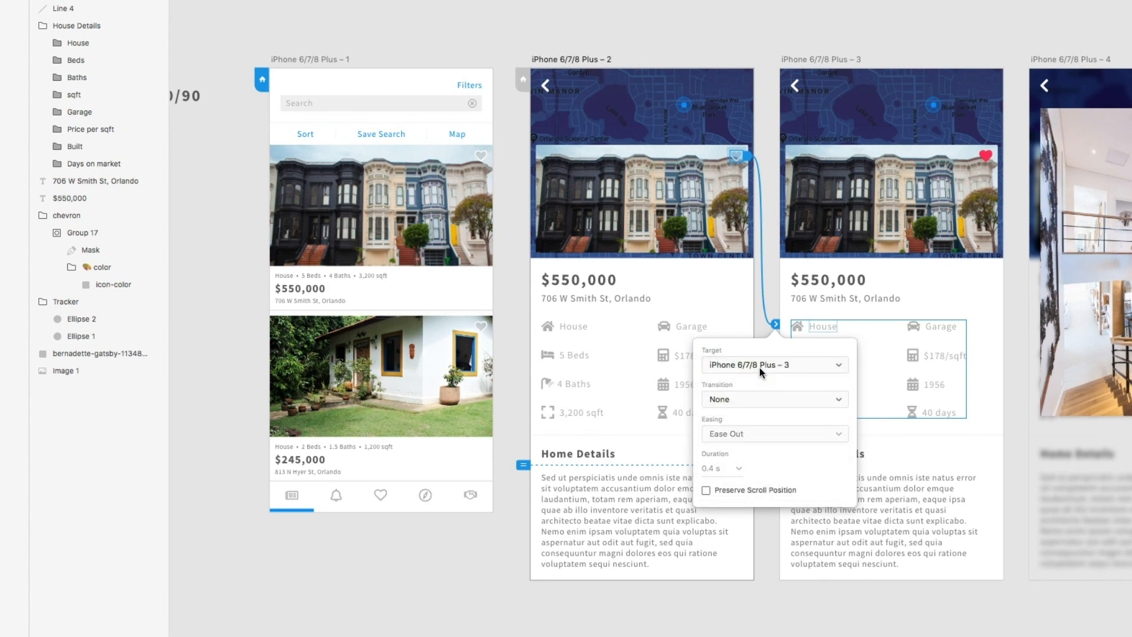
left_click(763, 24)
- Link artboard 3's house photo to artboard 4 with a Dissolve transition
scroll(789, 95, "right", 5)
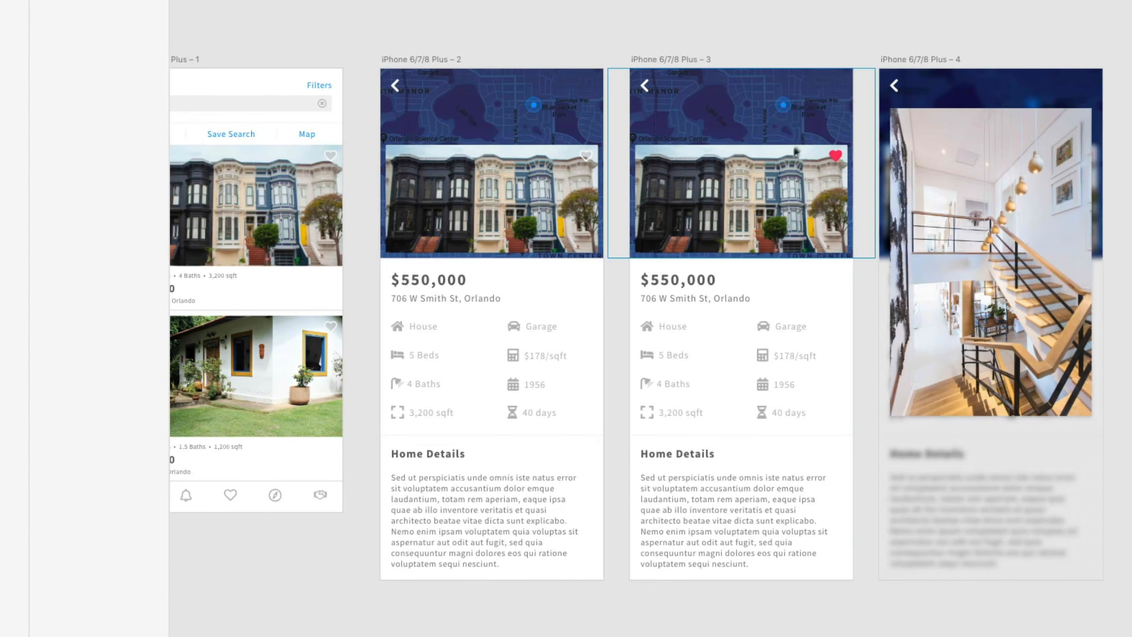
left_click(780, 198)
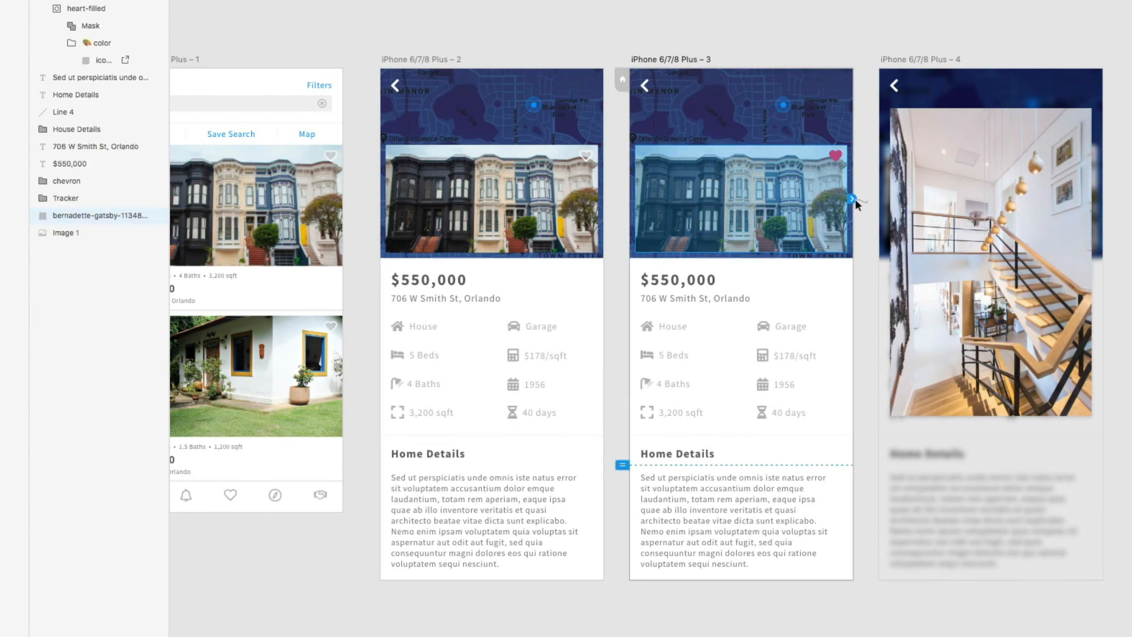
left_click_drag(853, 199, 975, 243)
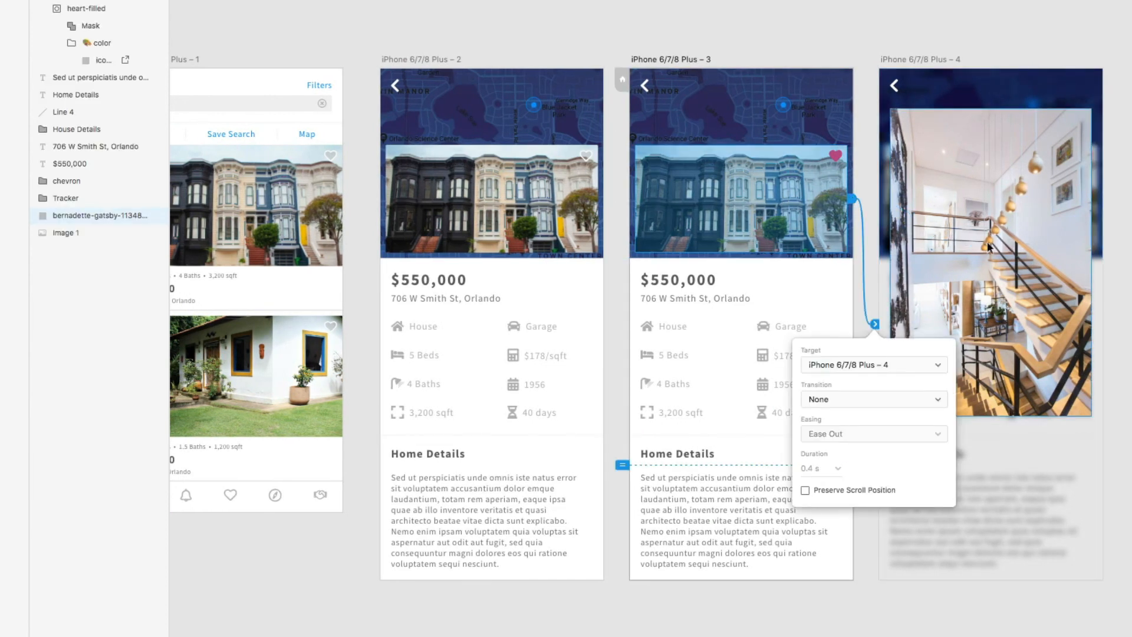
left_click(916, 399)
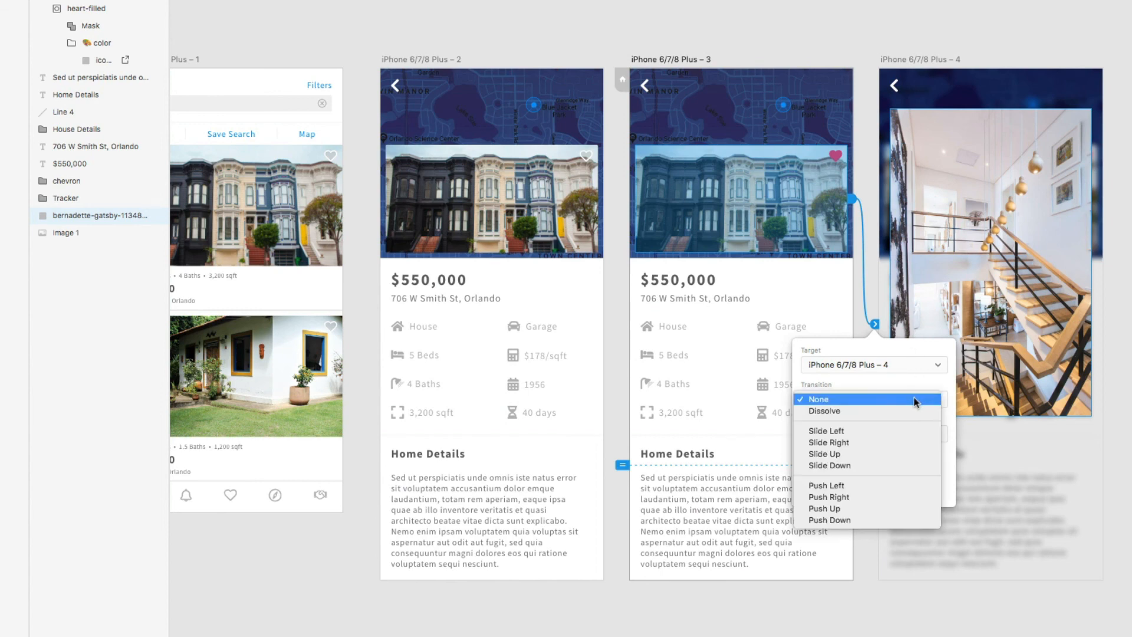
left_click(904, 410)
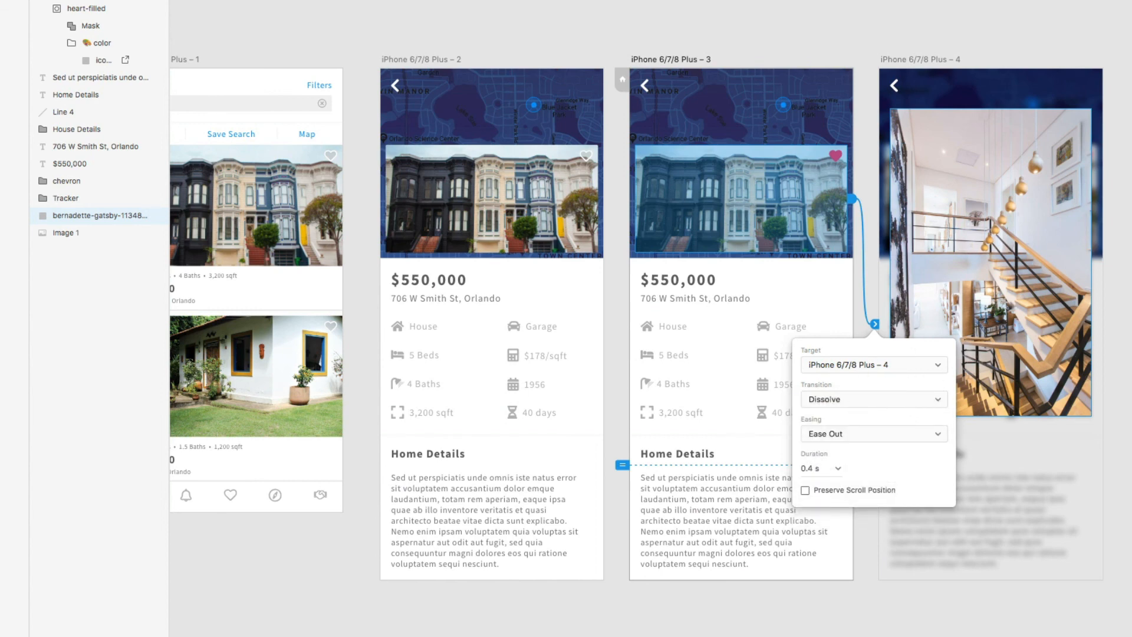
left_click(971, 4)
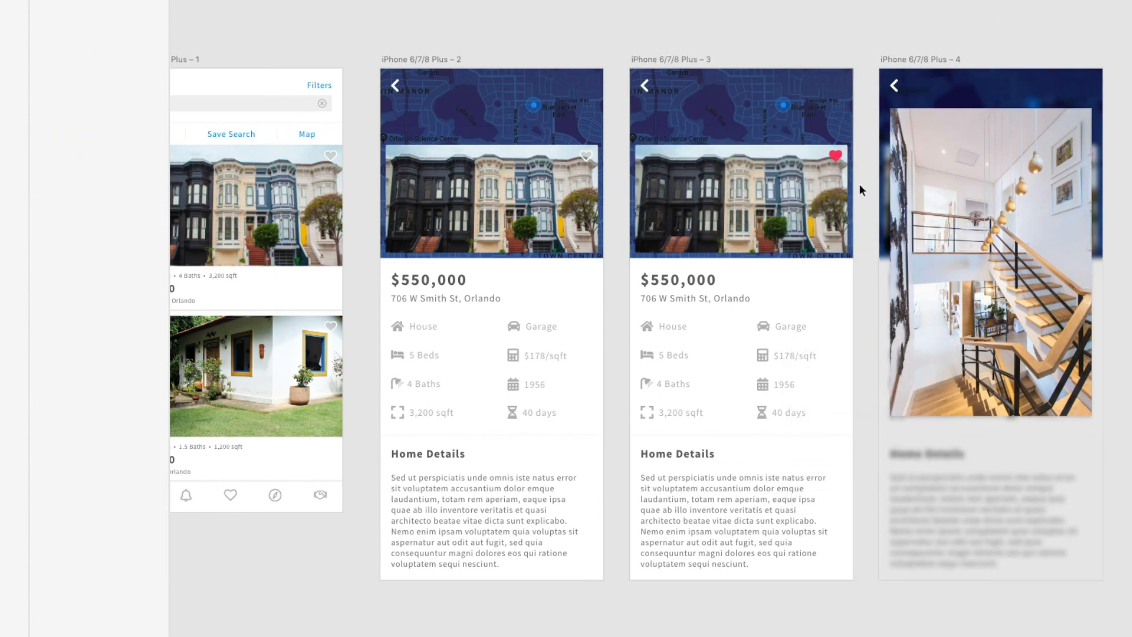
scroll(884, 147, "up", 2)
left_click(893, 115)
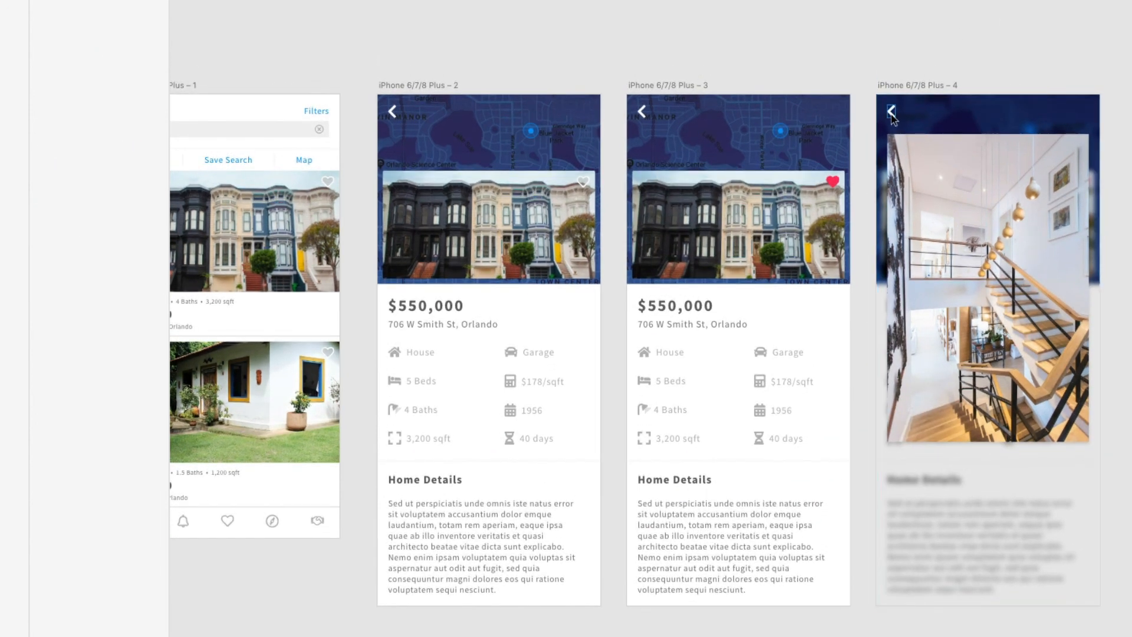
- Link artboard 4's back arrow to artboard 3 with a Slide Right transition
left_click_drag(898, 113, 762, 157)
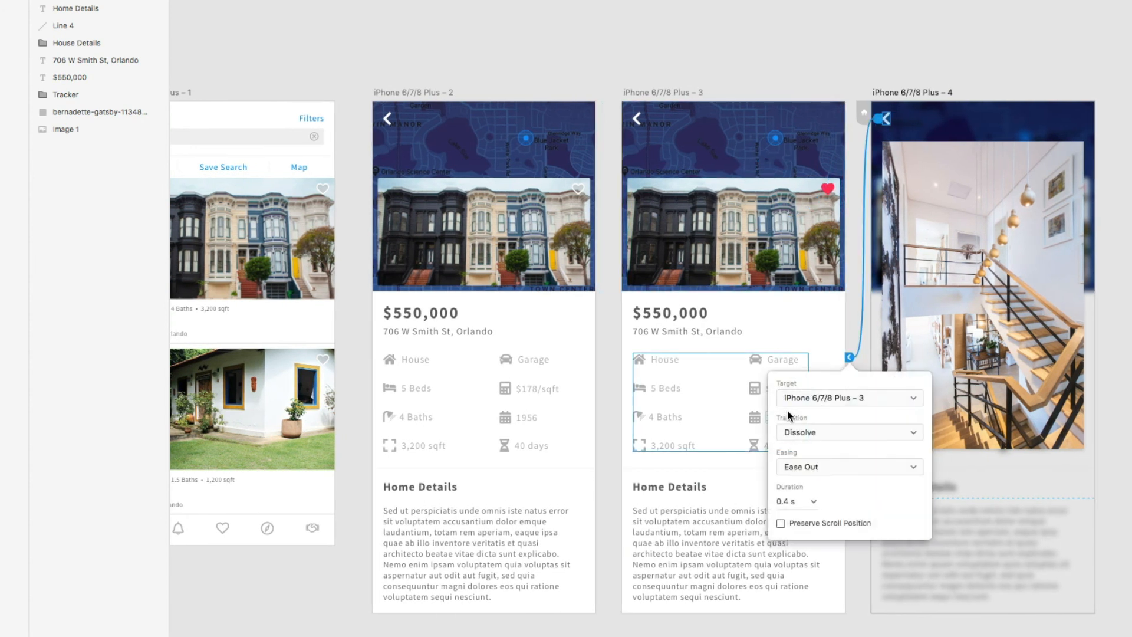
left_click(852, 436)
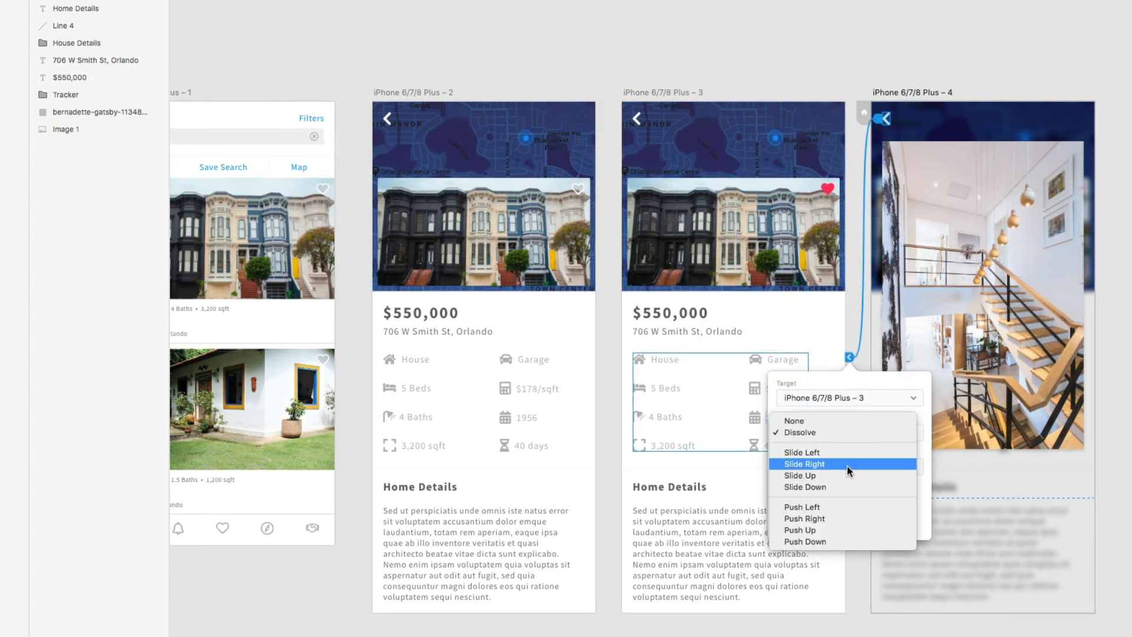
left_click(814, 464)
left_click(729, 72)
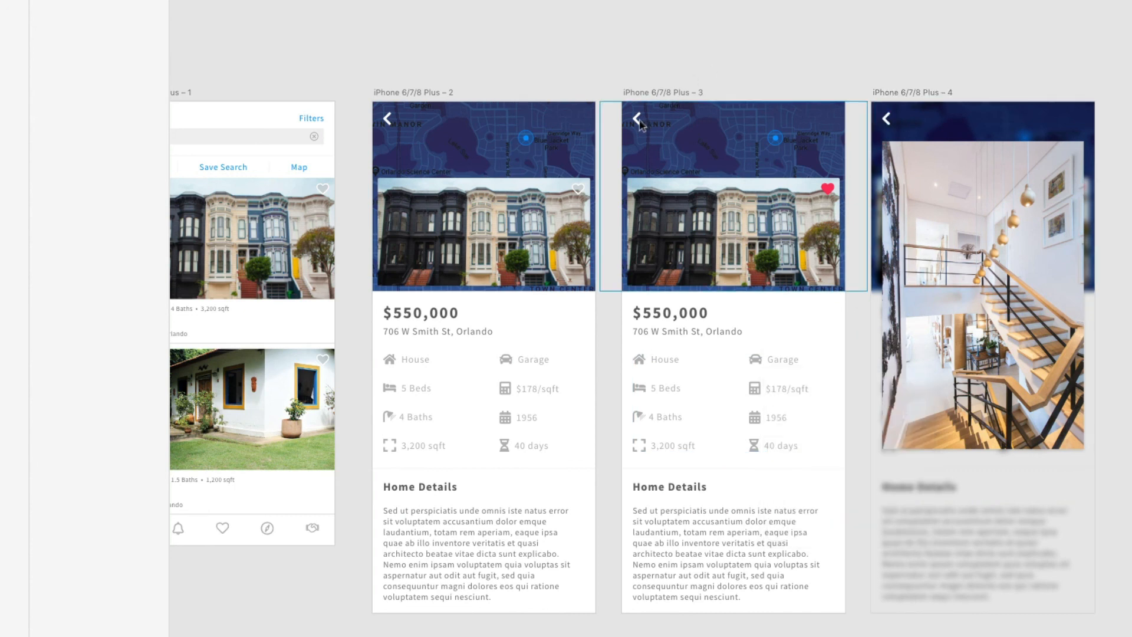
- Link the back chevrons on artboards 3 and 2 to the listing artboard 1 with Slide Right
left_click(637, 121)
scroll(684, 124, "left", 4)
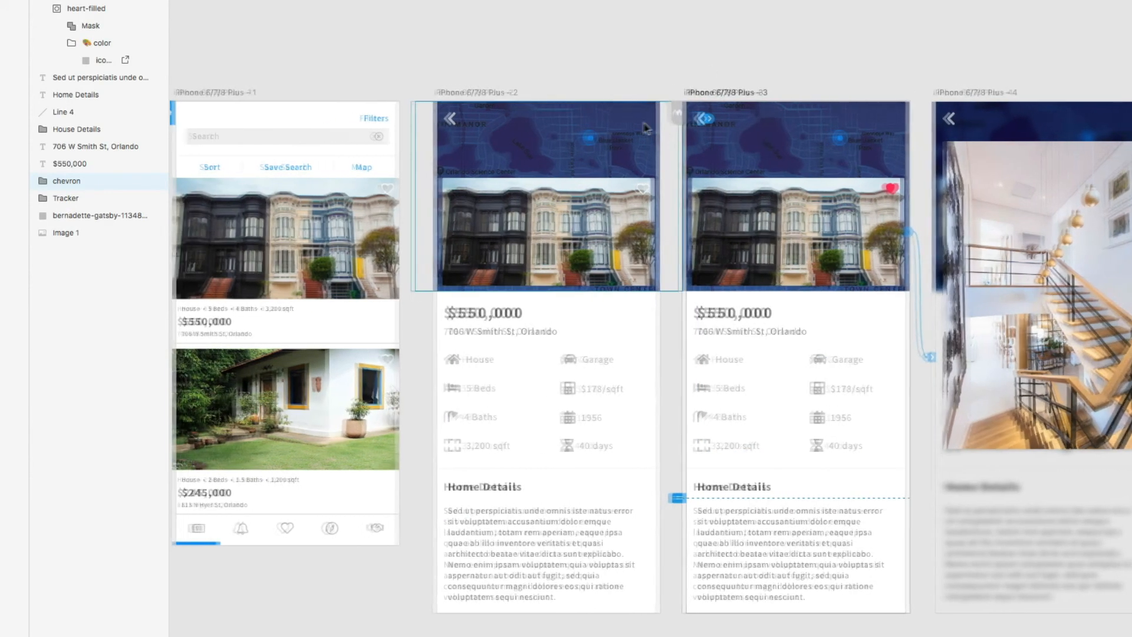
left_click_drag(737, 120, 325, 284)
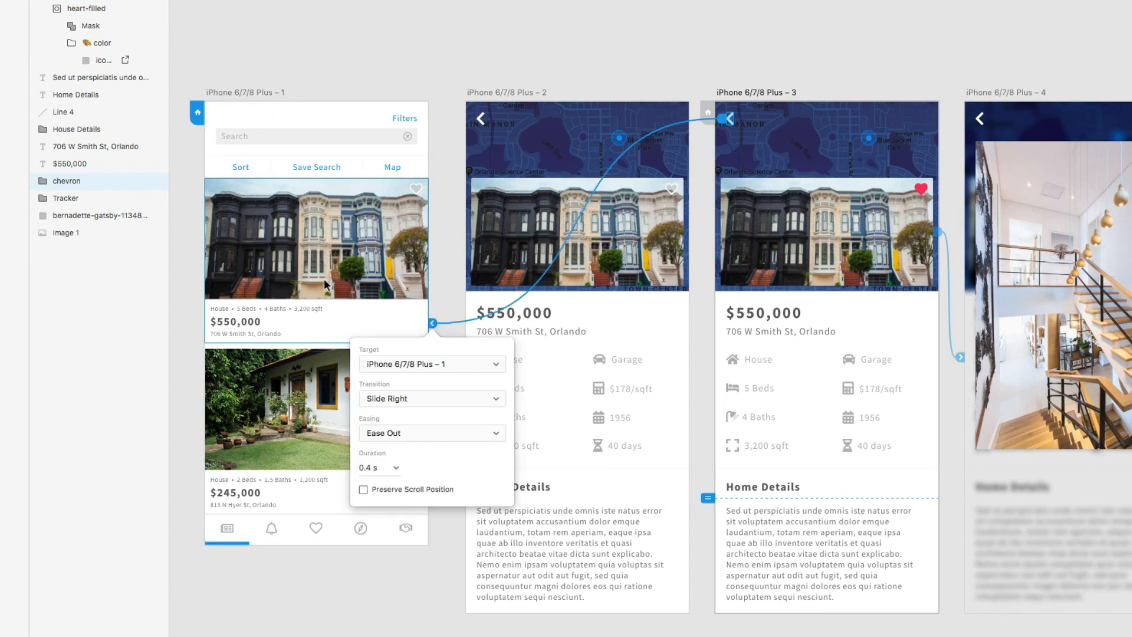
left_click(537, 56)
left_click(481, 120)
left_click_drag(489, 119, 354, 295)
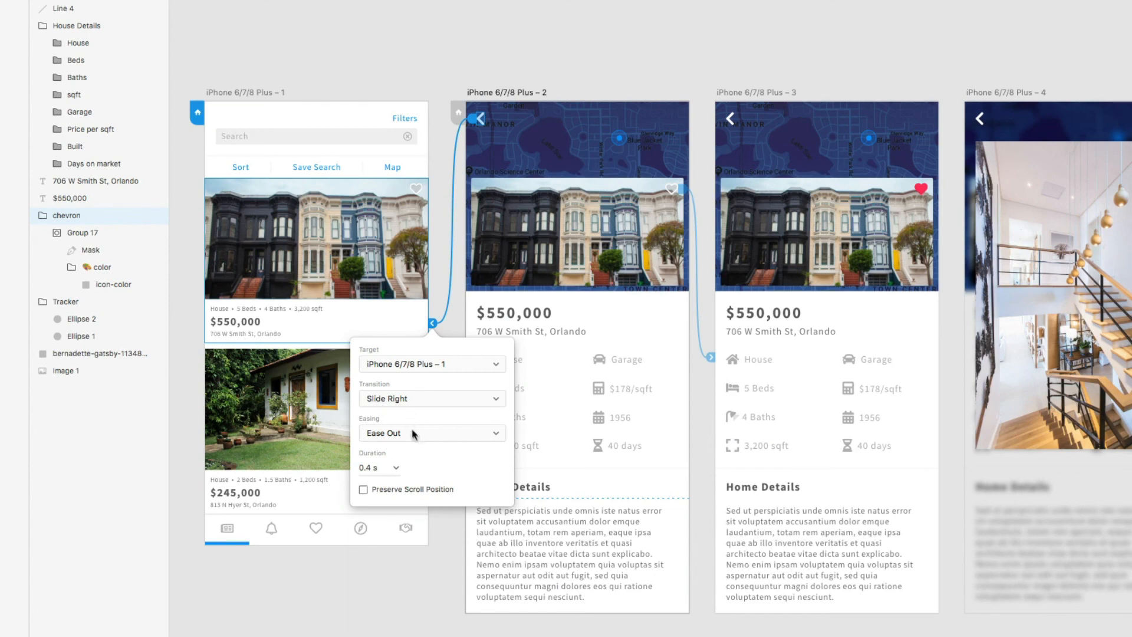
left_click(577, 10)
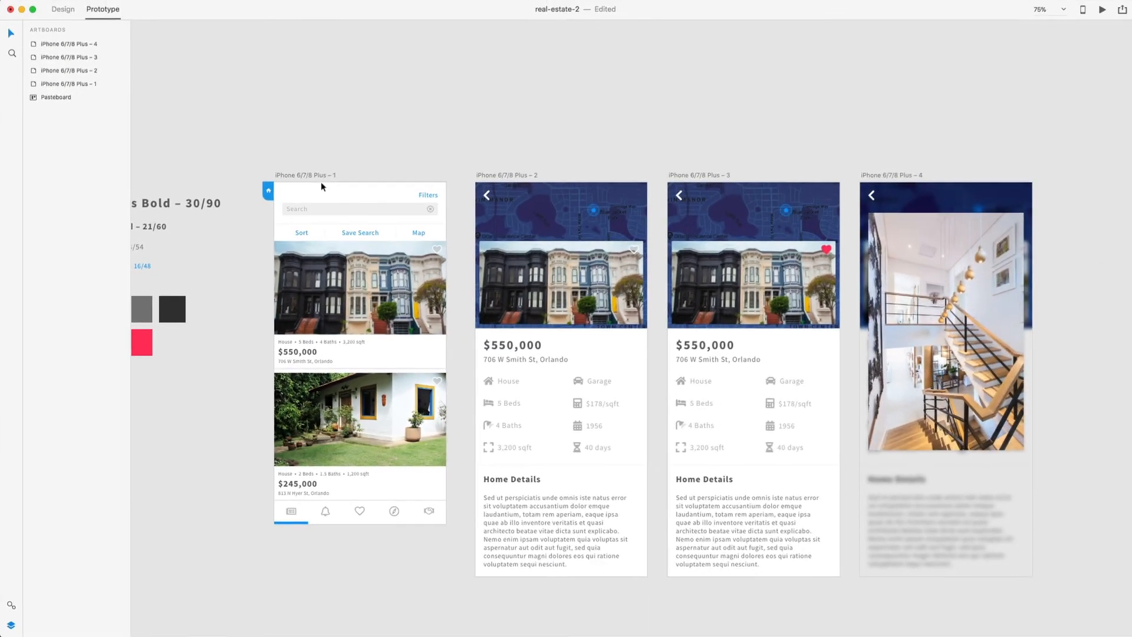
- Preview from the listing artboard through the detail and staircase screens, then back to the list
left_click(372, 132)
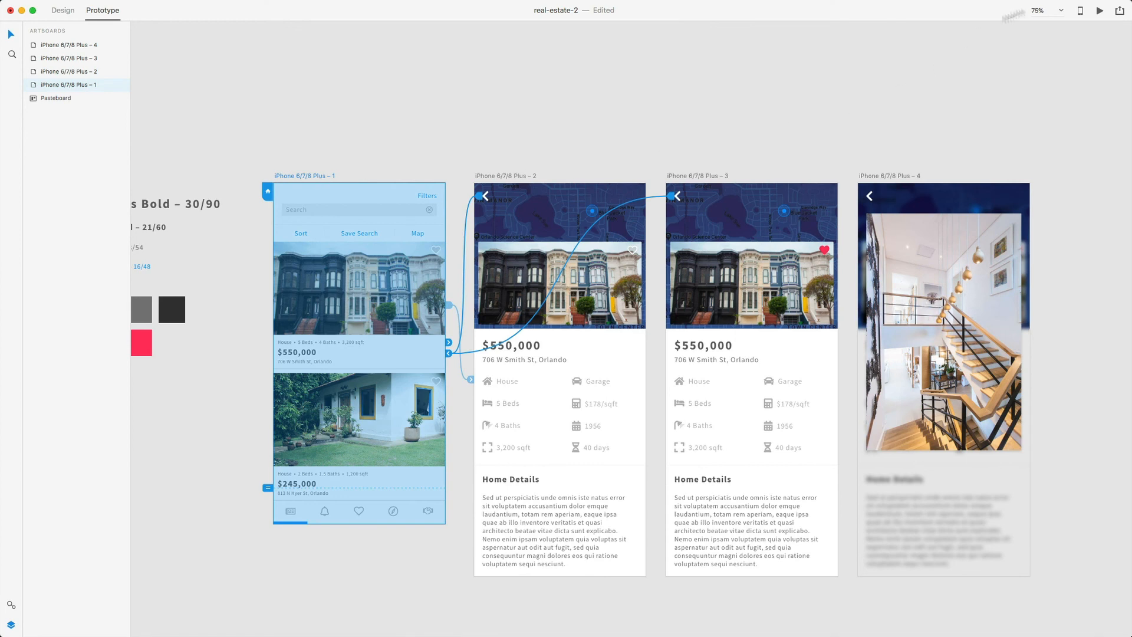
left_click(1100, 10)
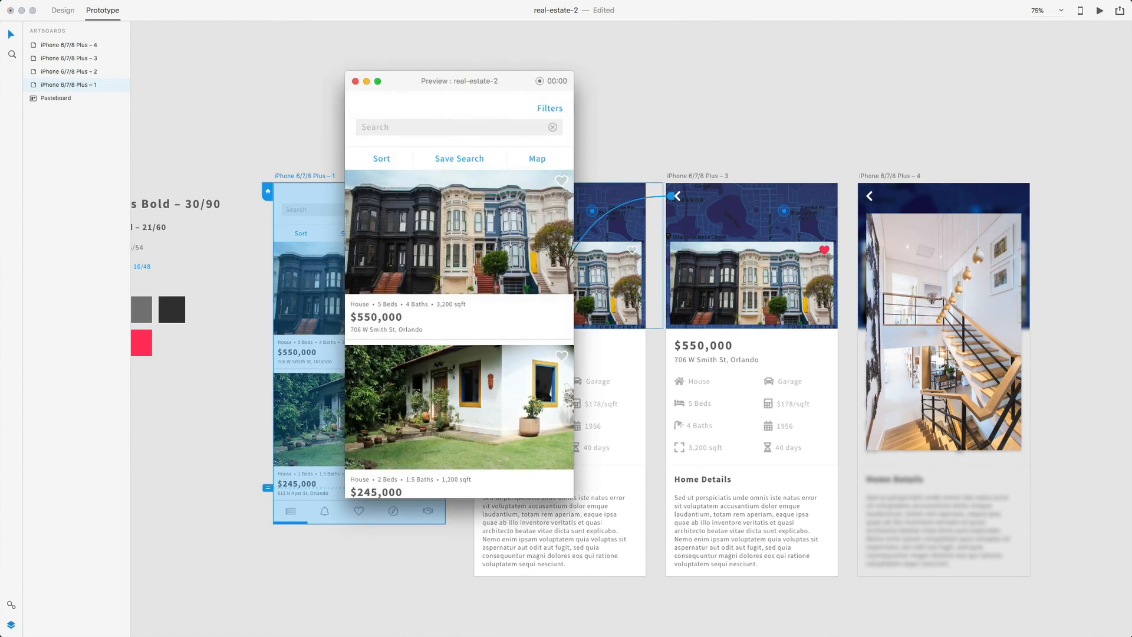
left_click(488, 203)
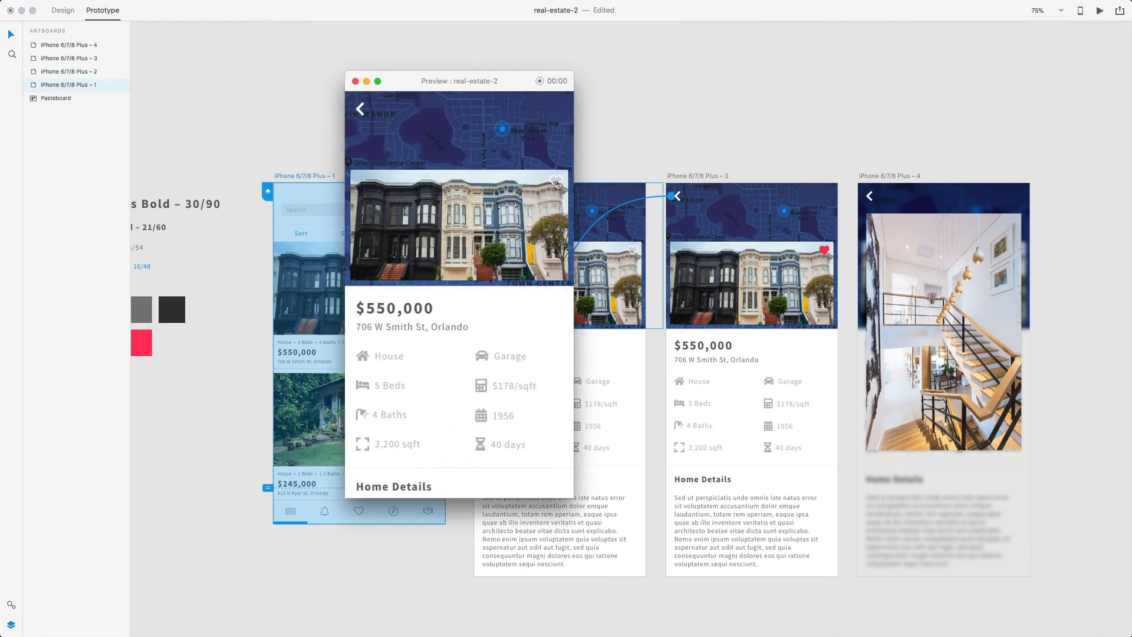
left_click(491, 224)
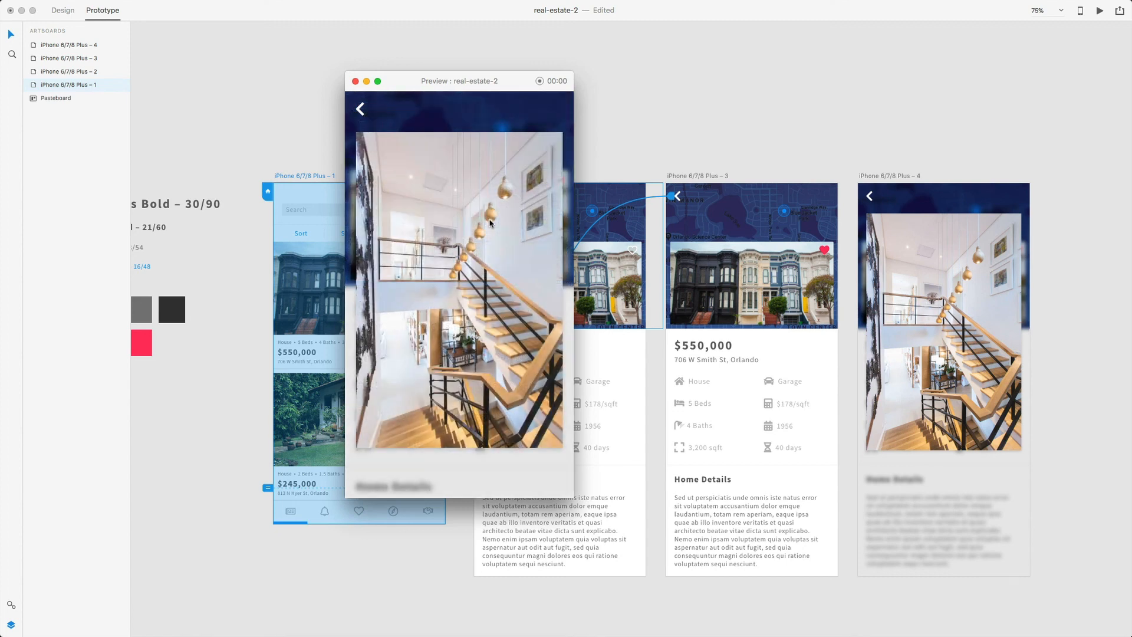
left_click(359, 111)
left_click(360, 110)
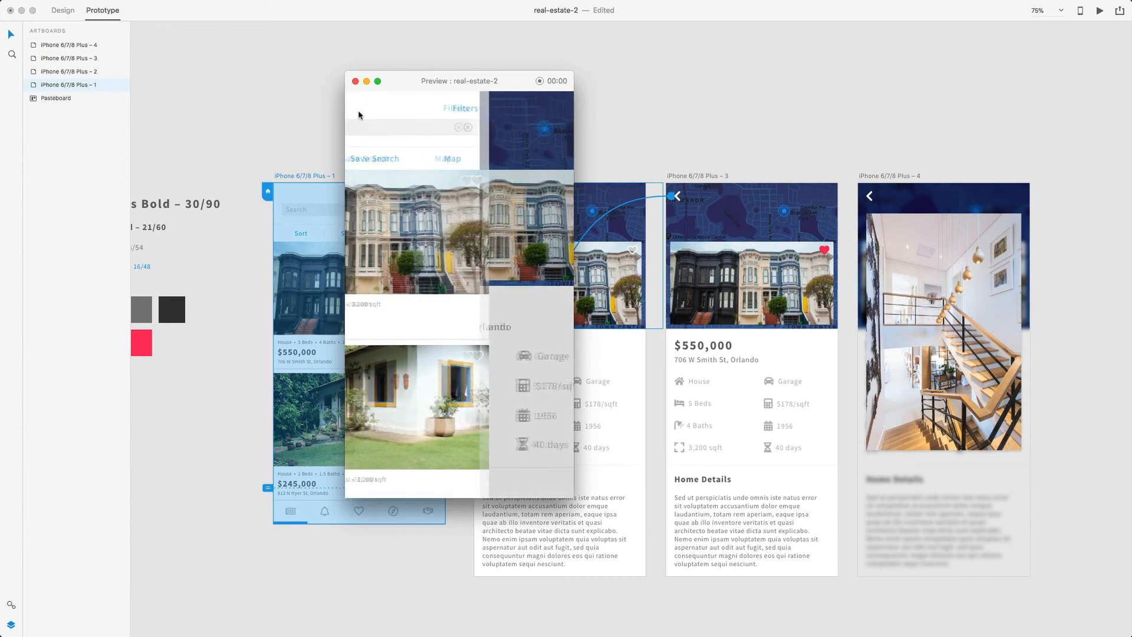